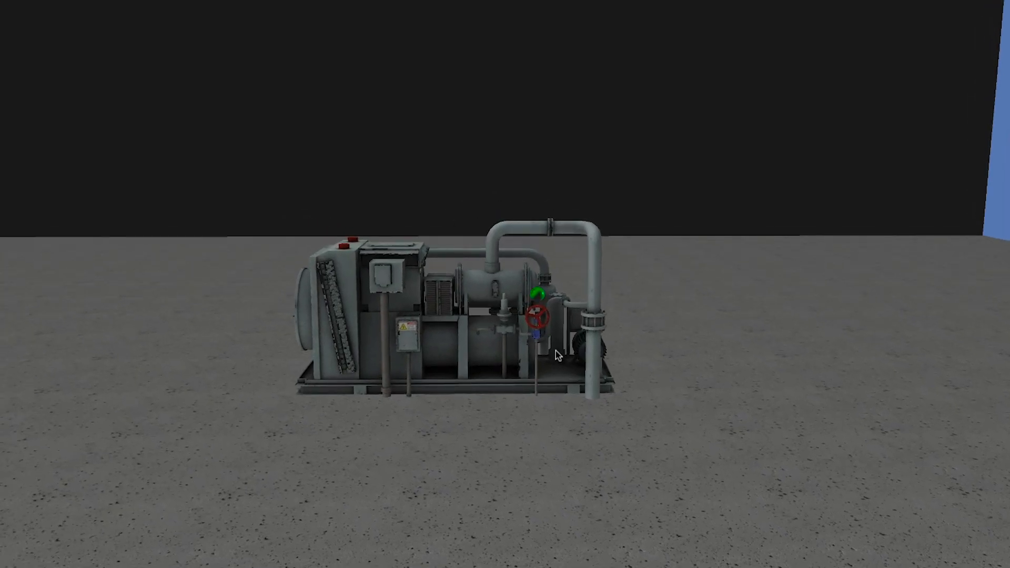
click(535, 291)
click(538, 296)
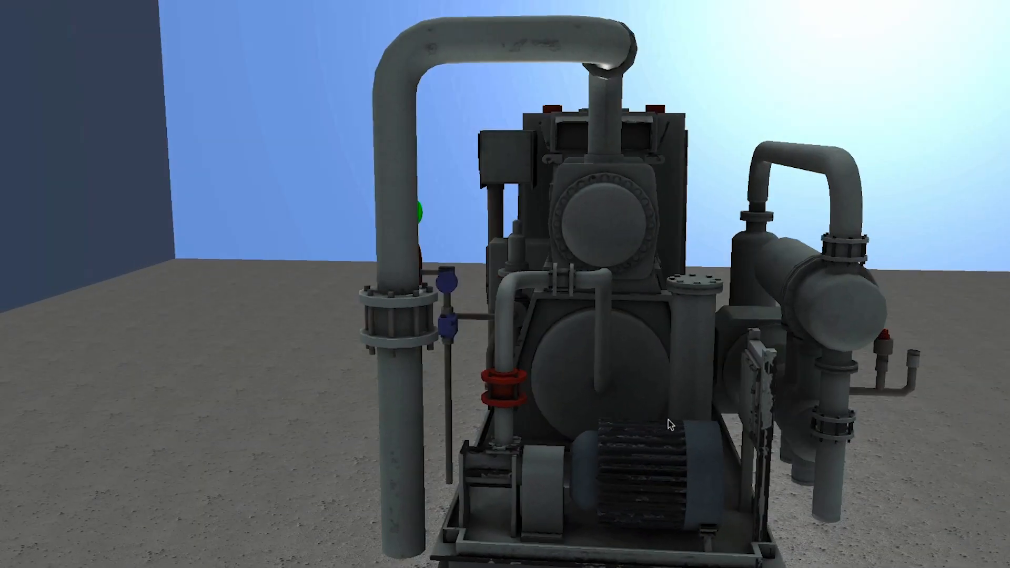
drag(668, 420, 524, 385)
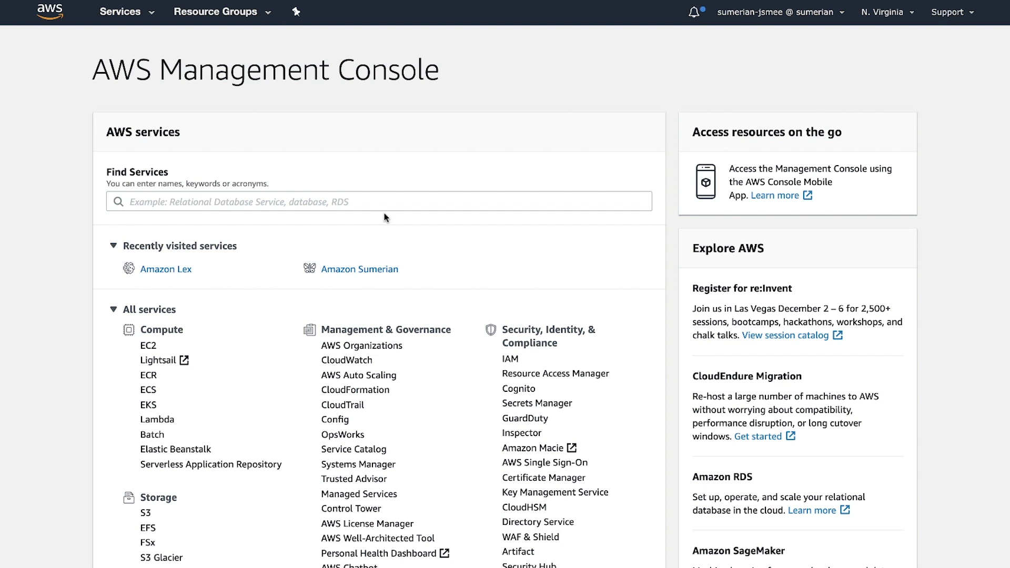
Step: Examine the full list of AWS services on the console home page, including the AR & VR section
scroll(333, 137, down, 2)
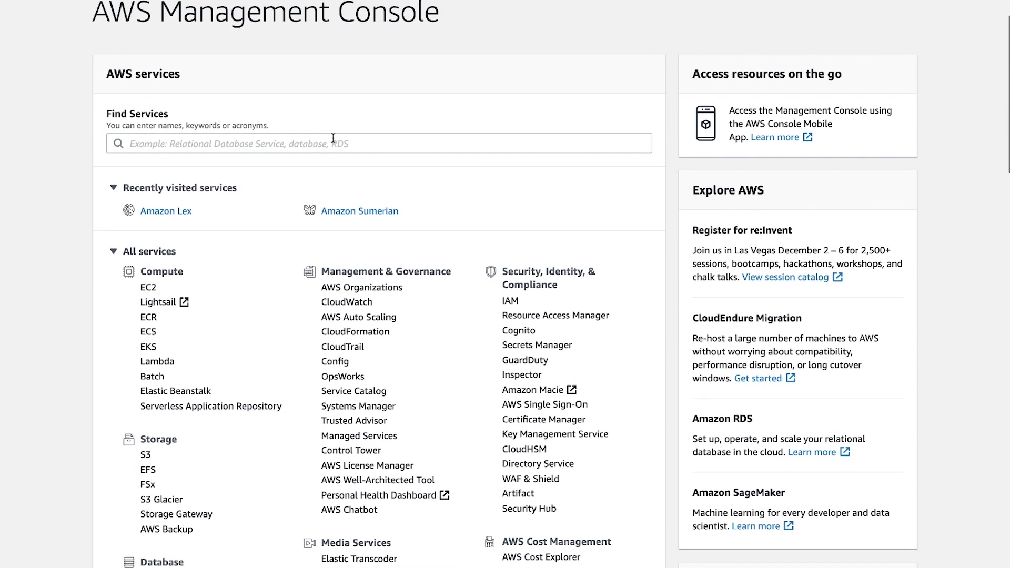
scroll(333, 138, down, 1)
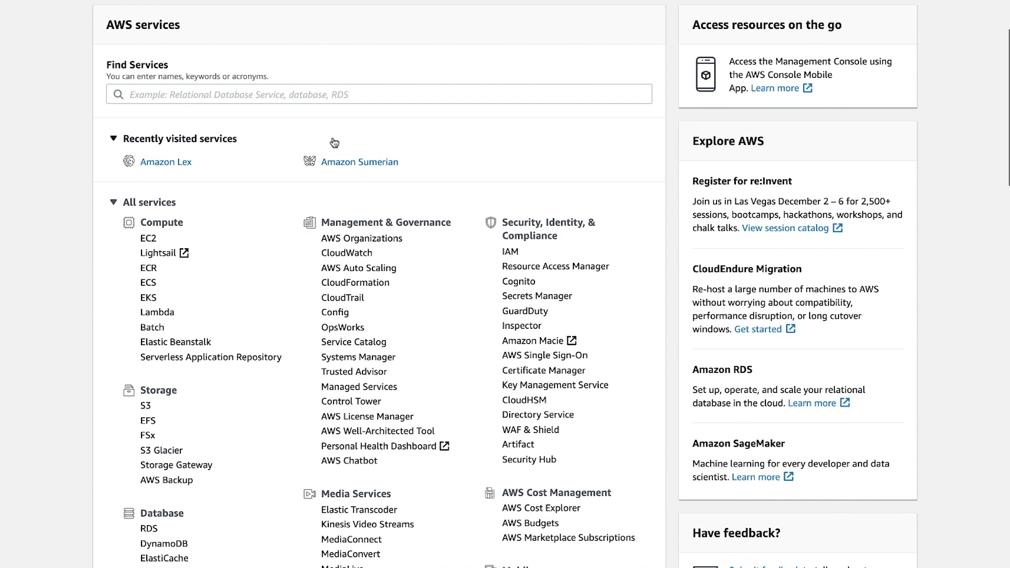
scroll(335, 142, down, 1)
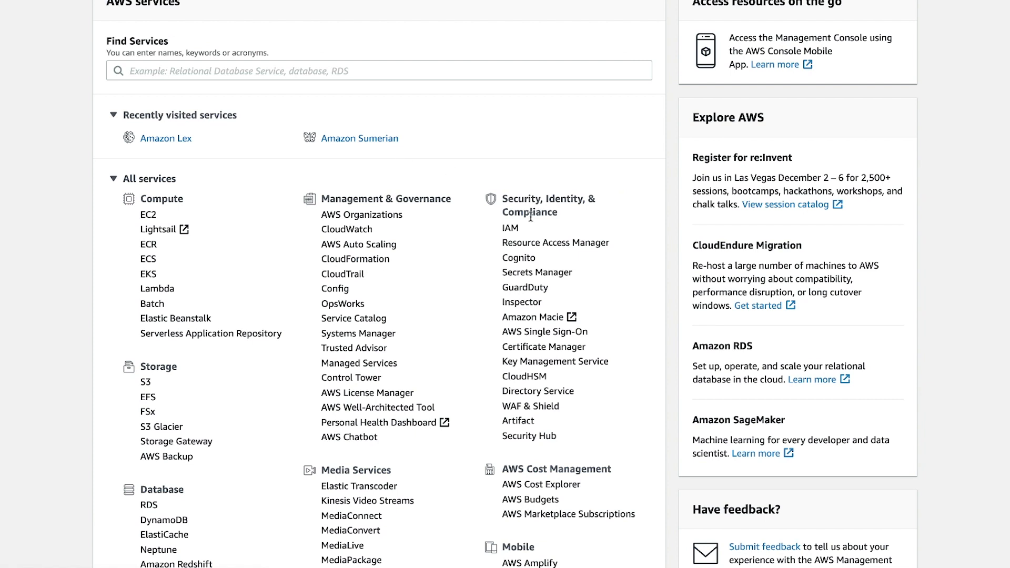
scroll(530, 216, down, 3)
scroll(530, 216, down, 1)
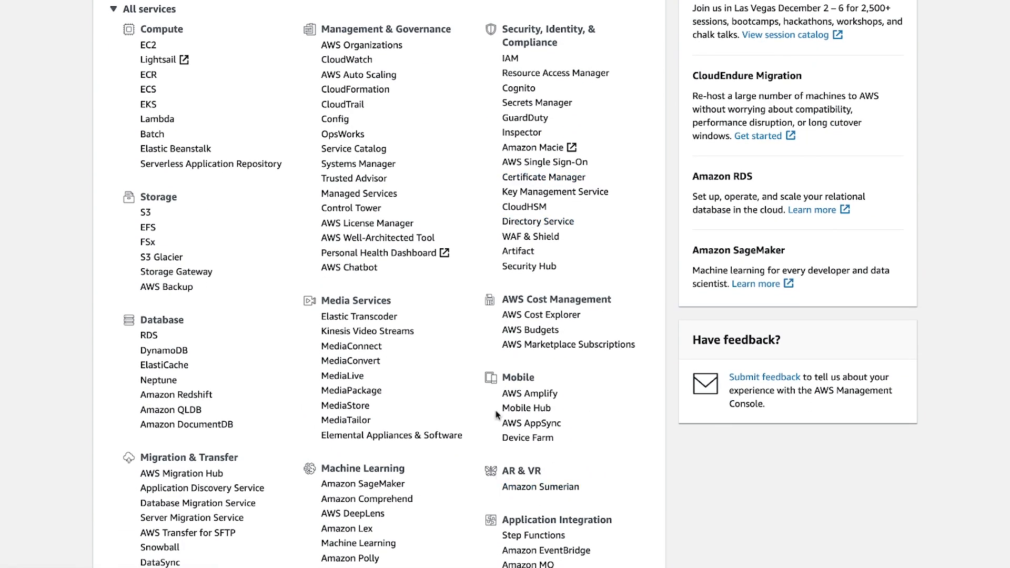
scroll(413, 334, up, 7)
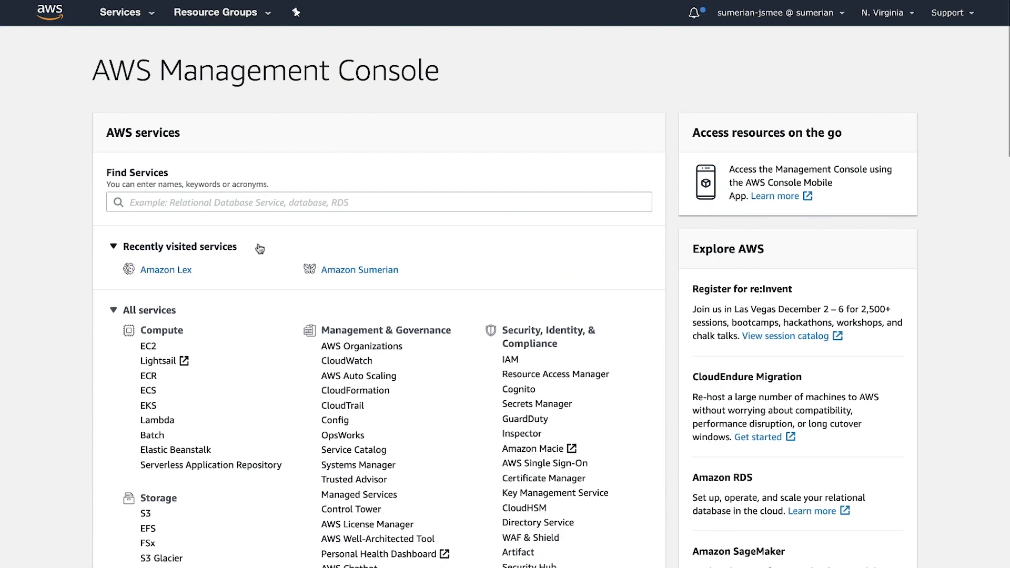
scroll(474, 507, down, 7)
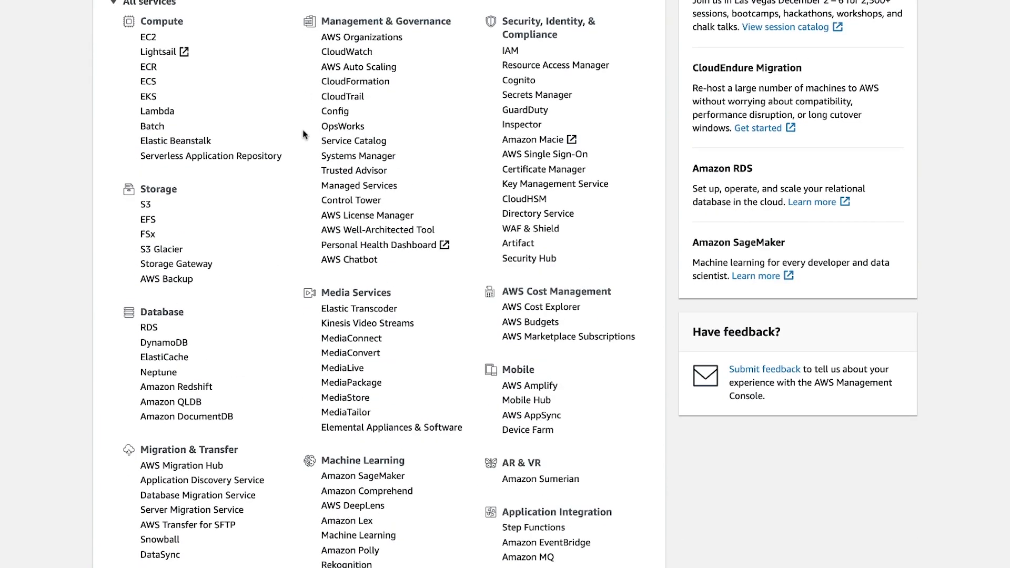
scroll(390, 415, down, 15)
scroll(390, 416, up, 8)
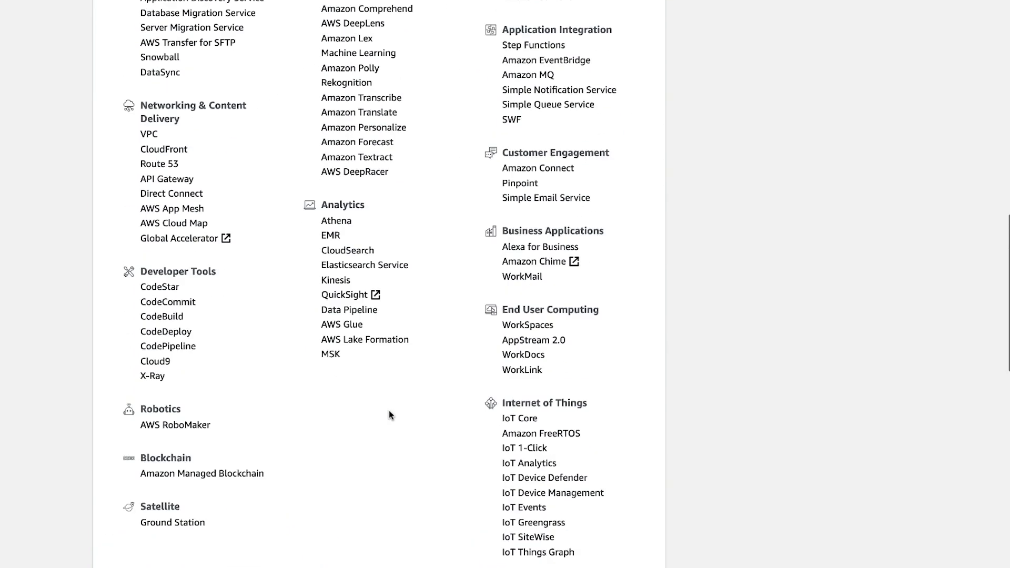
scroll(390, 415, up, 15)
Step: Search the AWS services for "sumerian" and open Amazon Sumerian
click(196, 206)
text(suemr)
key(BackSpace)
key(BackSpace)
key(BackSpace)
text(merian)
click(192, 230)
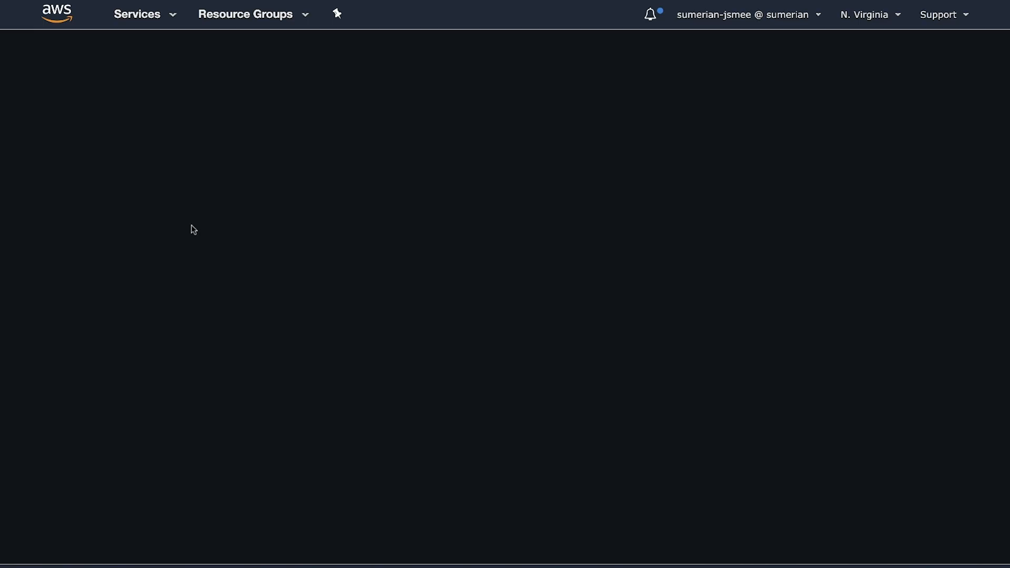
Step: Look through the recent scenes and the available scene templates on the Sumerian home page
scroll(292, 234, down, 5)
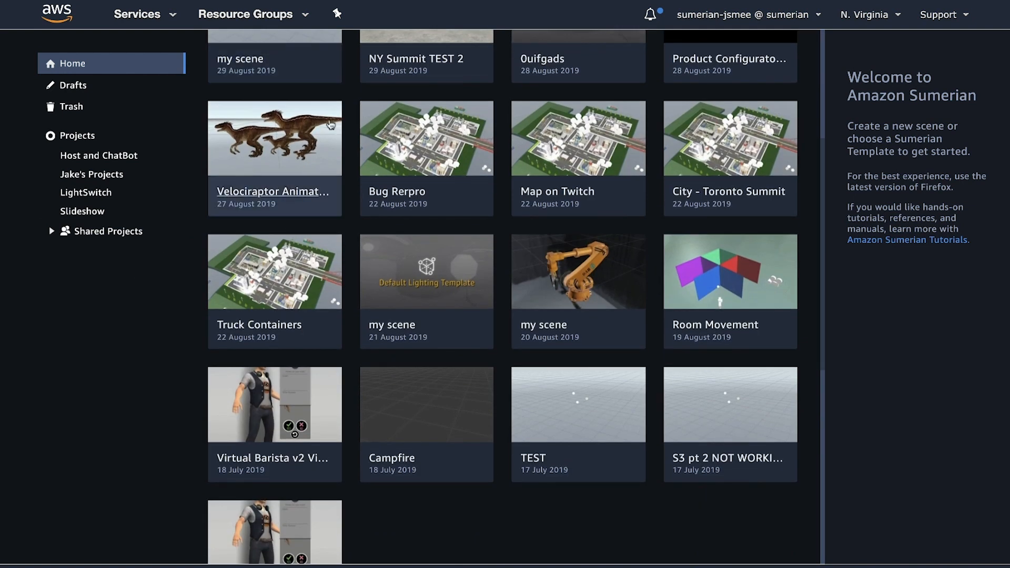
scroll(322, 262, up, 5)
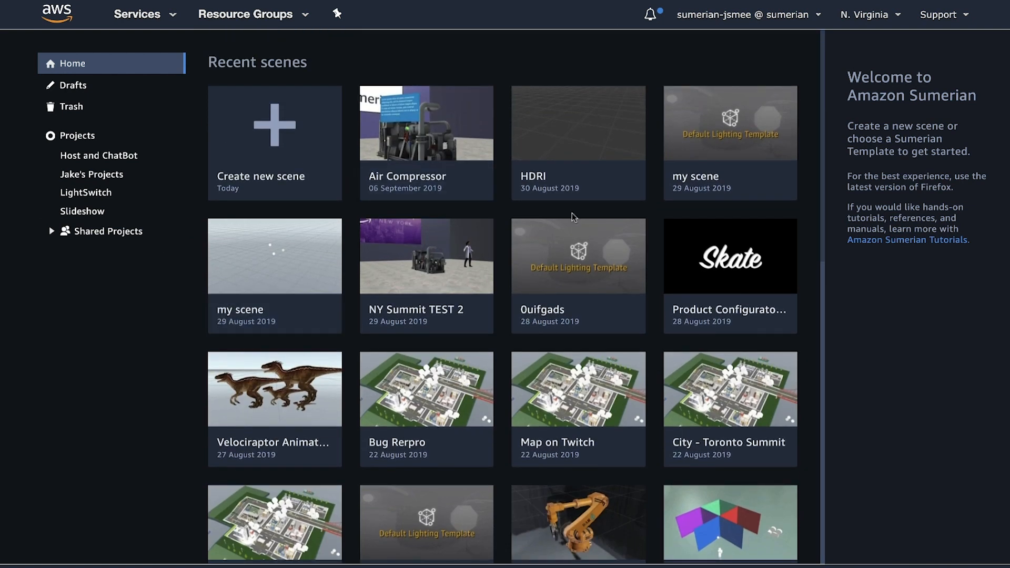
scroll(400, 401, down, 8)
scroll(399, 401, down, 4)
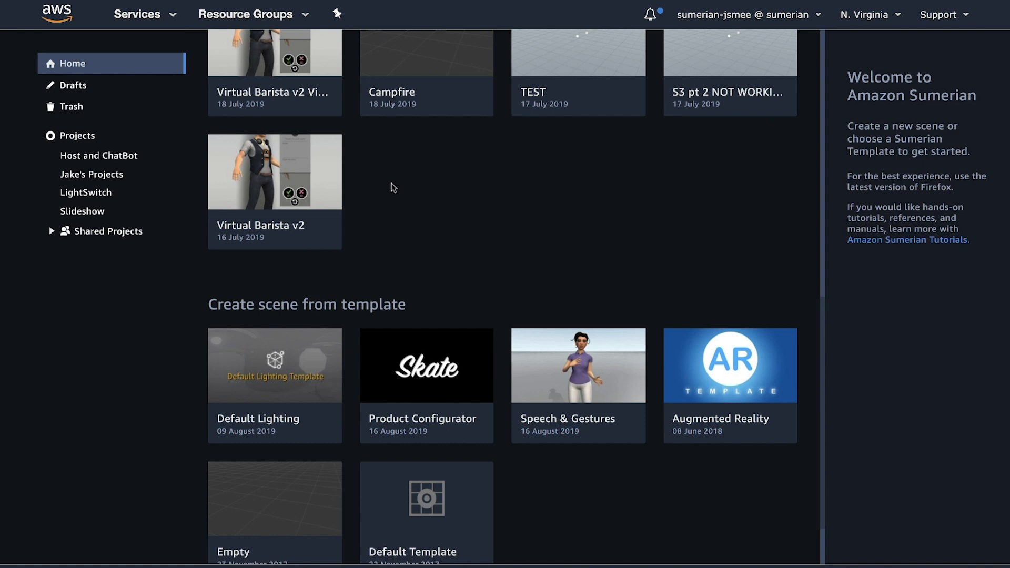
scroll(377, 282, up, 7)
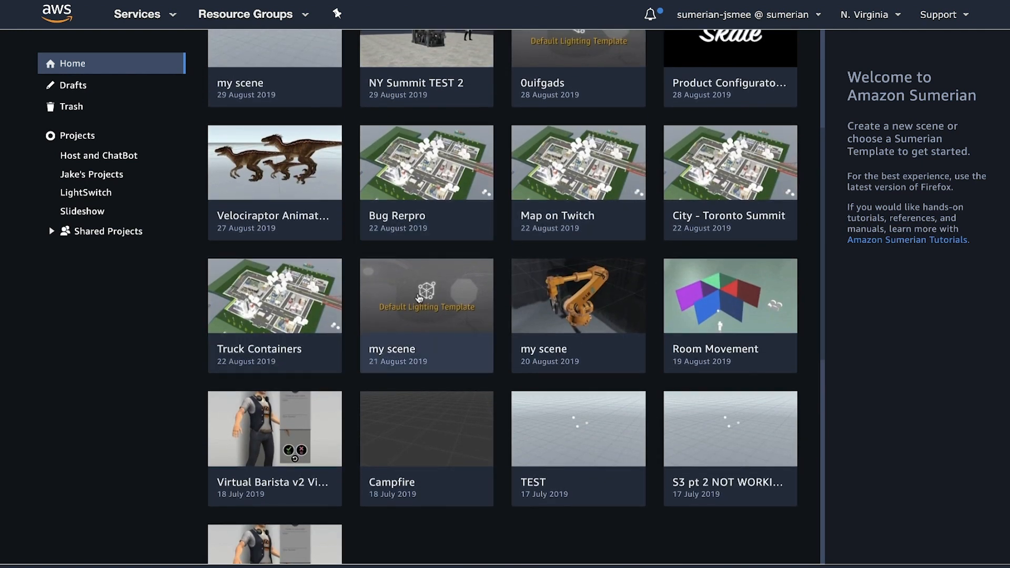
scroll(554, 175, up, 3)
scroll(554, 174, up, 1)
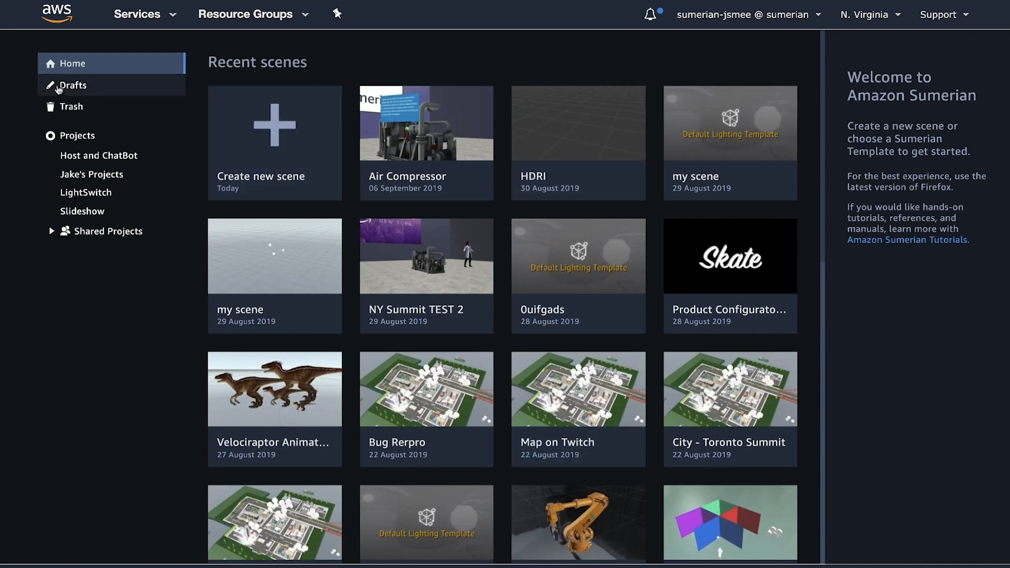
Step: Look through the scenes in Drafts and return to the Sumerian home page
click(87, 95)
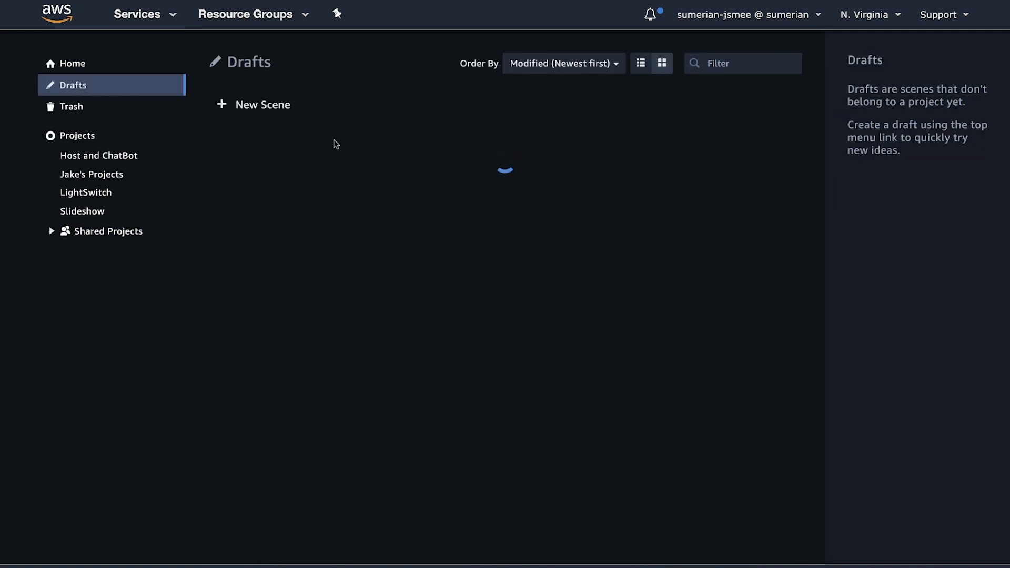
scroll(360, 340, down, 1)
scroll(359, 340, up, 1)
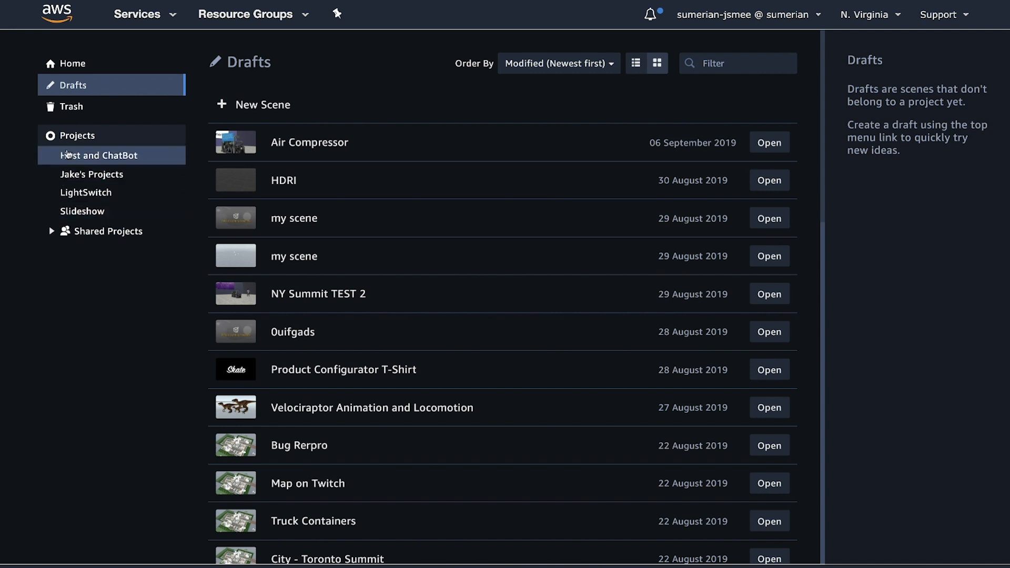
click(74, 64)
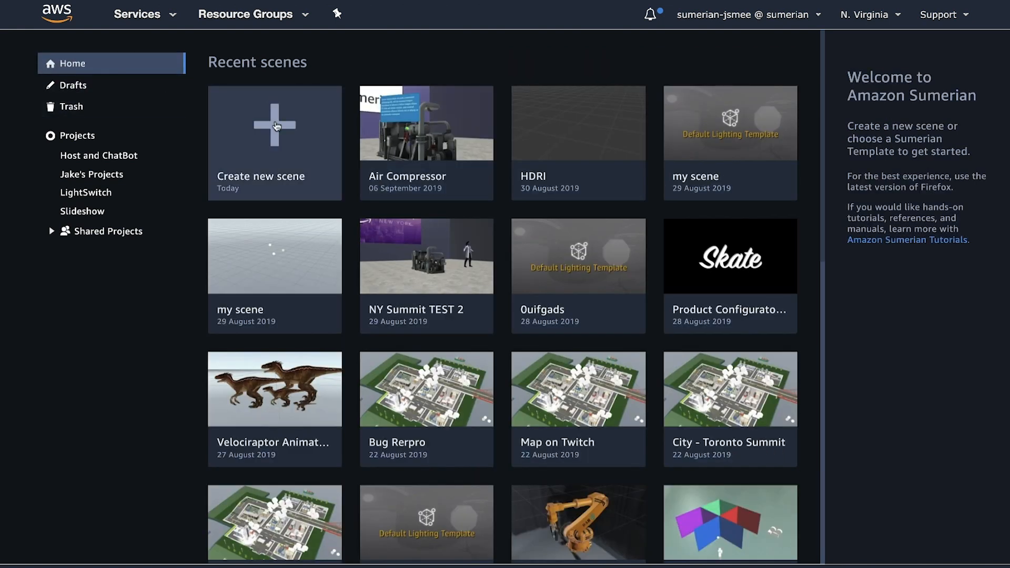
Step: Create a new scene named "Crash Course"
click(276, 125)
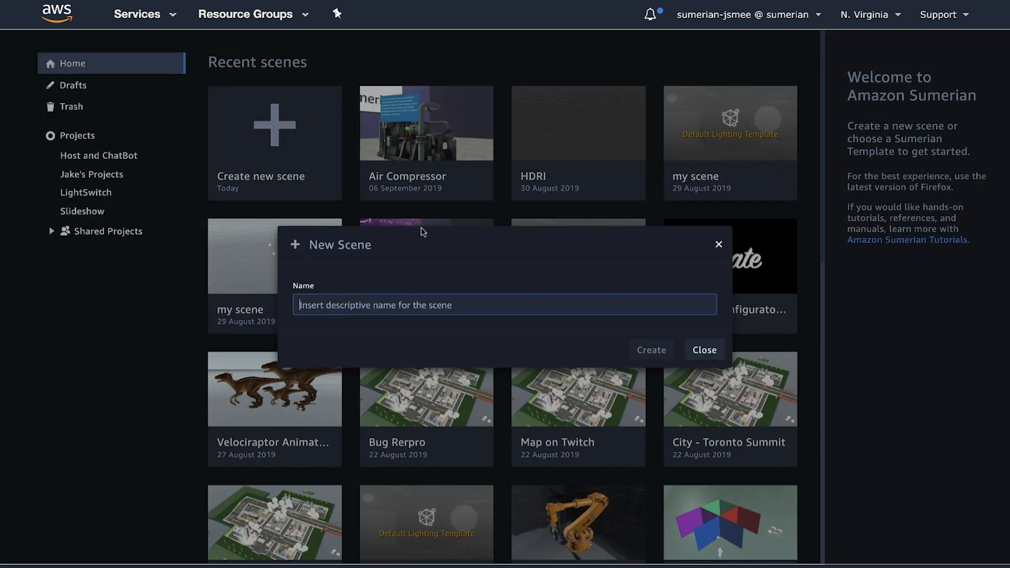
text(Air )
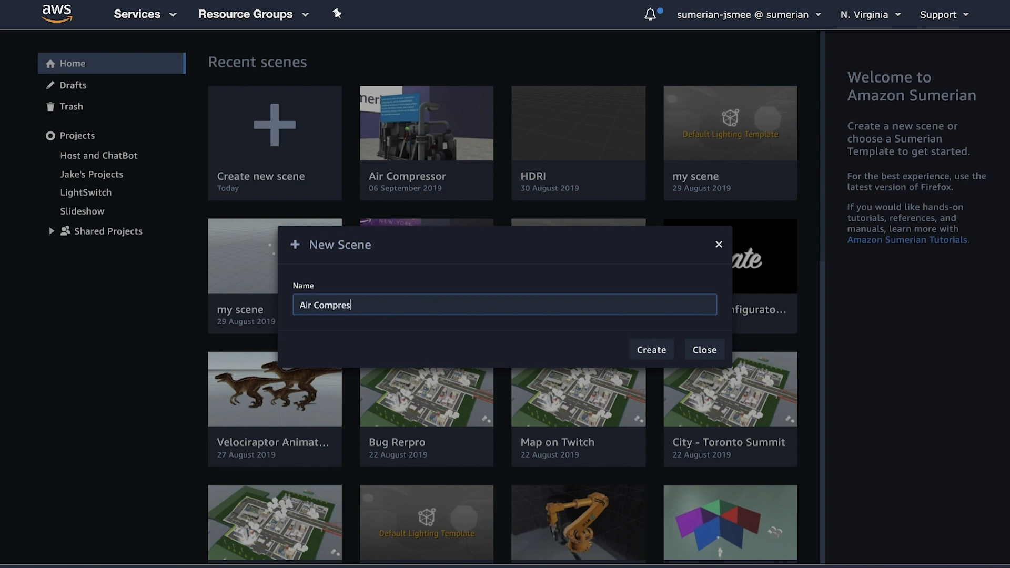
text(Compre)
key(BackSpace)
key(BackSpace)
key(BackSpace)
key(BackSpace)
key(BackSpace)
key(BackSpace)
key(BackSpace)
key(BackSpace)
key(BackSpace)
key(BackSpace)
text(Cr)
click(651, 350)
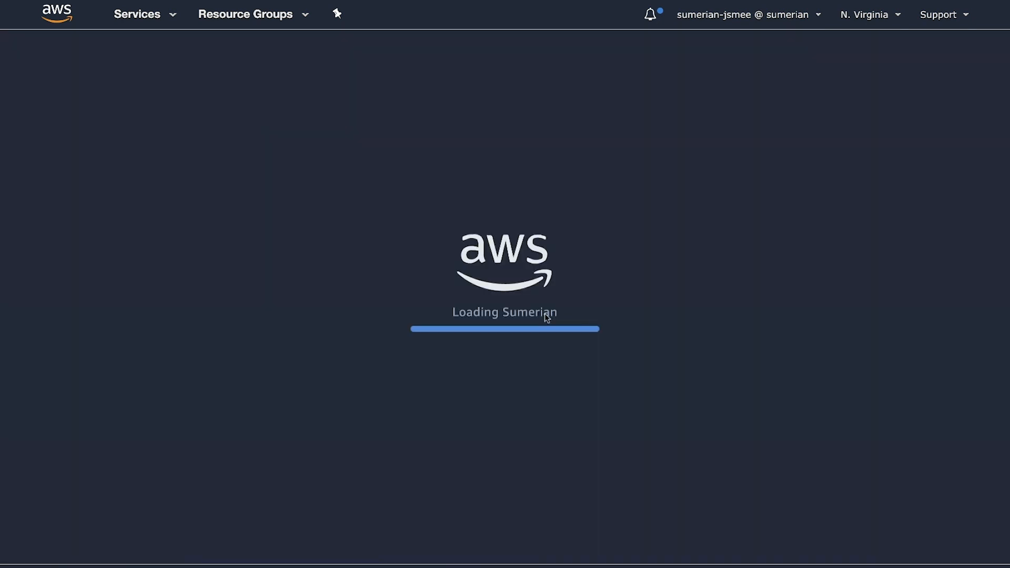
key(XF86AudioLowerVolume)
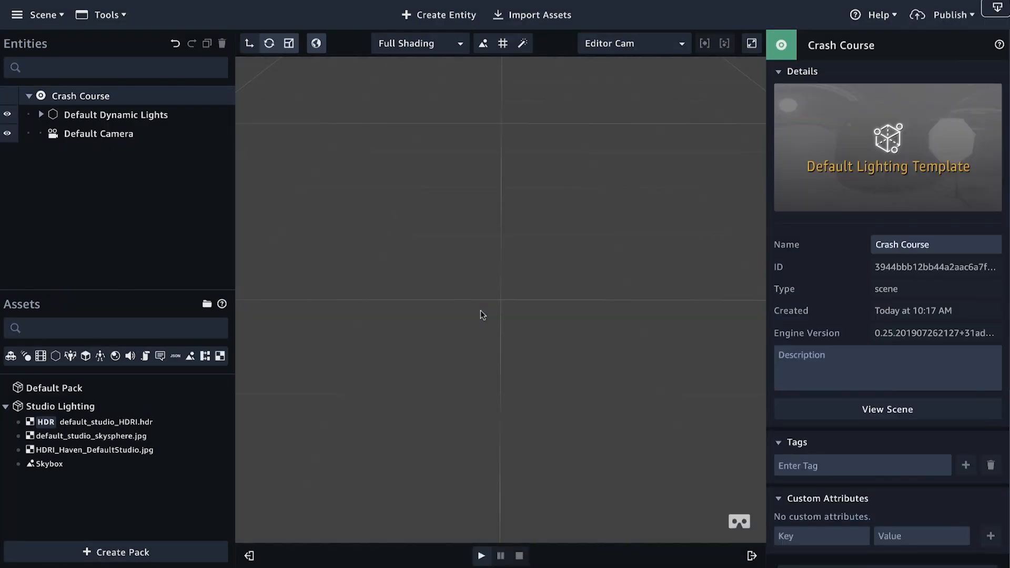
Step: Narrow the Entities and Assets area to give the scene viewport more width
drag(481, 315, 510, 312)
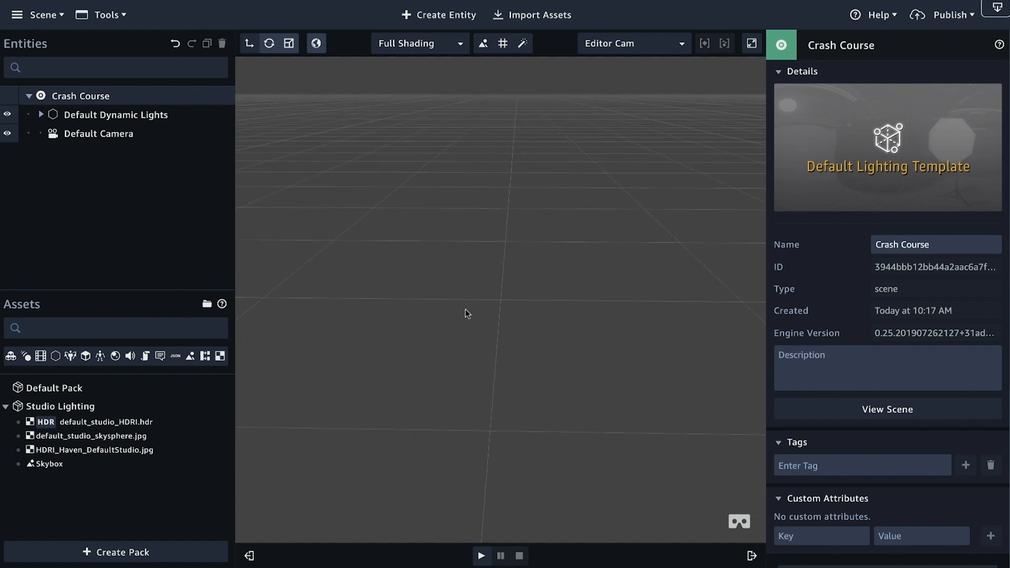
right_drag(490, 310, 457, 309)
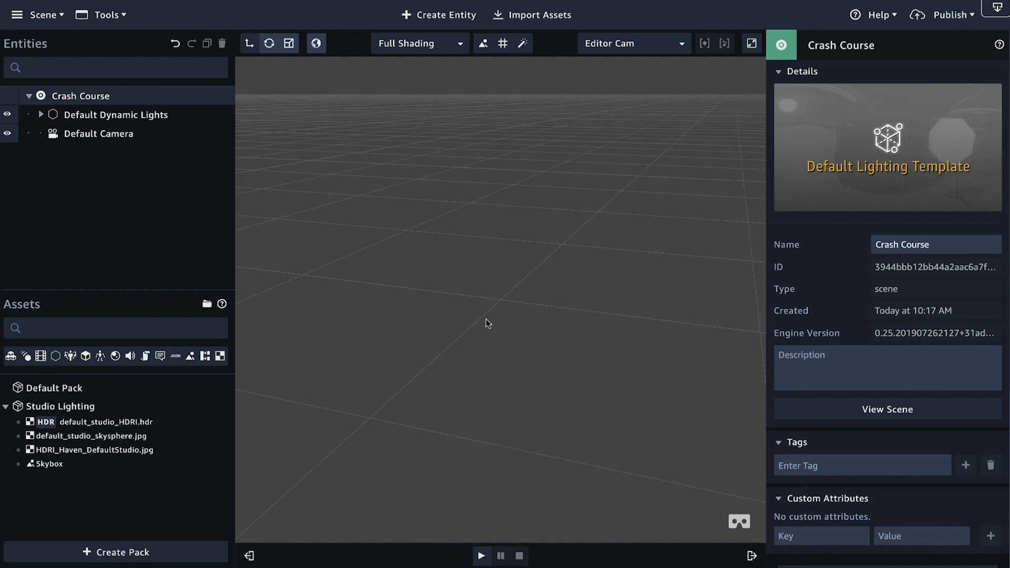
right_drag(488, 313, 453, 342)
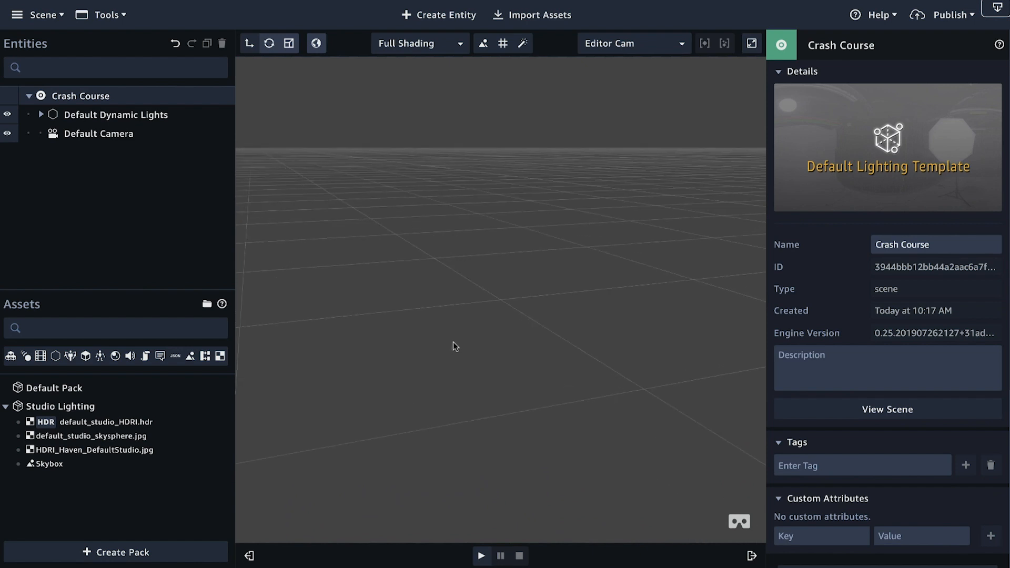
drag(236, 245, 199, 245)
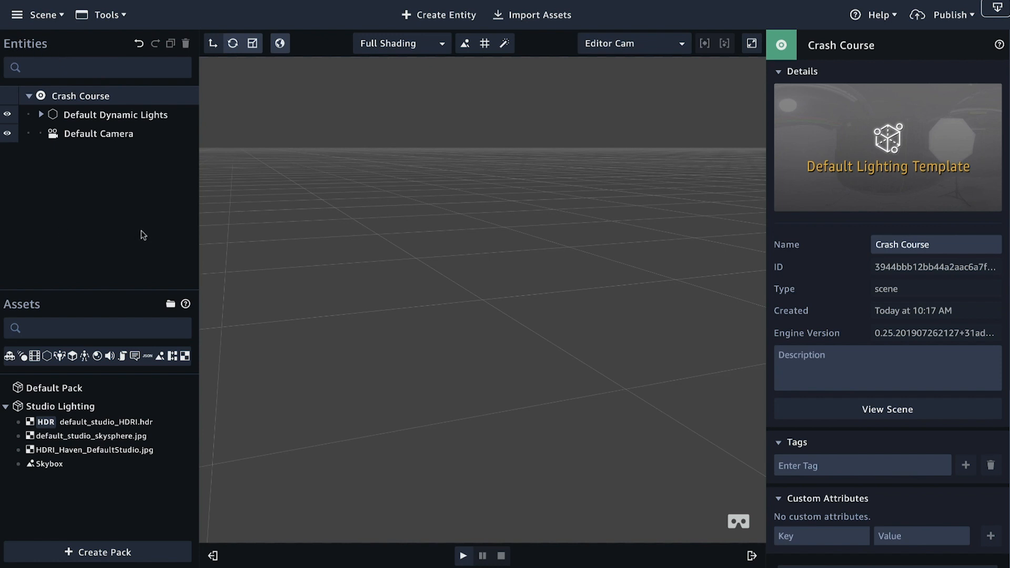
scroll(207, 101, down, 1)
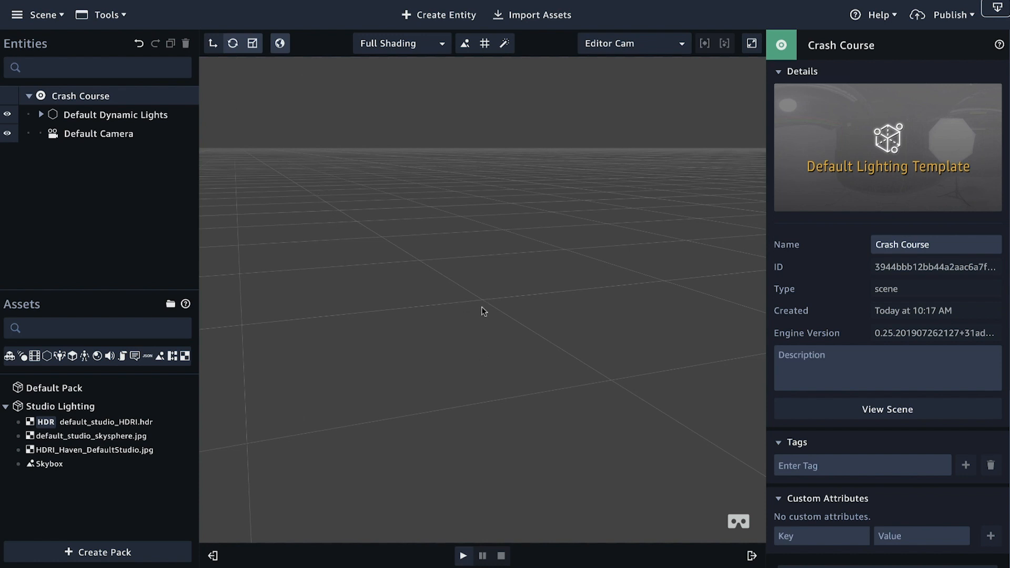
Step: Examine the empty scene's grid and default lights from different angles and distances
drag(494, 343, 548, 352)
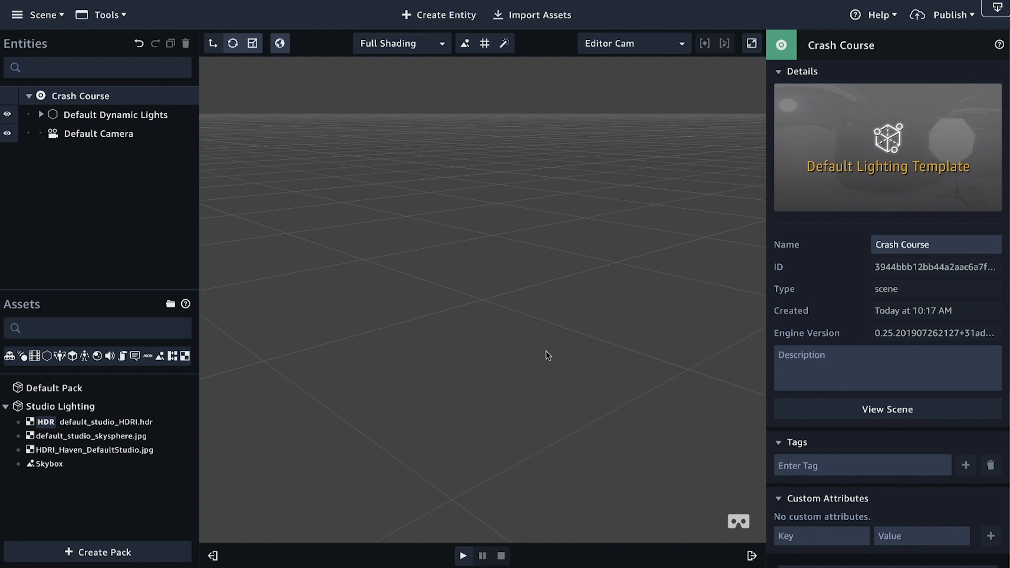
drag(500, 351, 408, 203)
drag(541, 373, 377, 165)
drag(505, 416, 465, 402)
scroll(498, 403, down, 10)
scroll(501, 403, up, 15)
scroll(500, 396, down, 10)
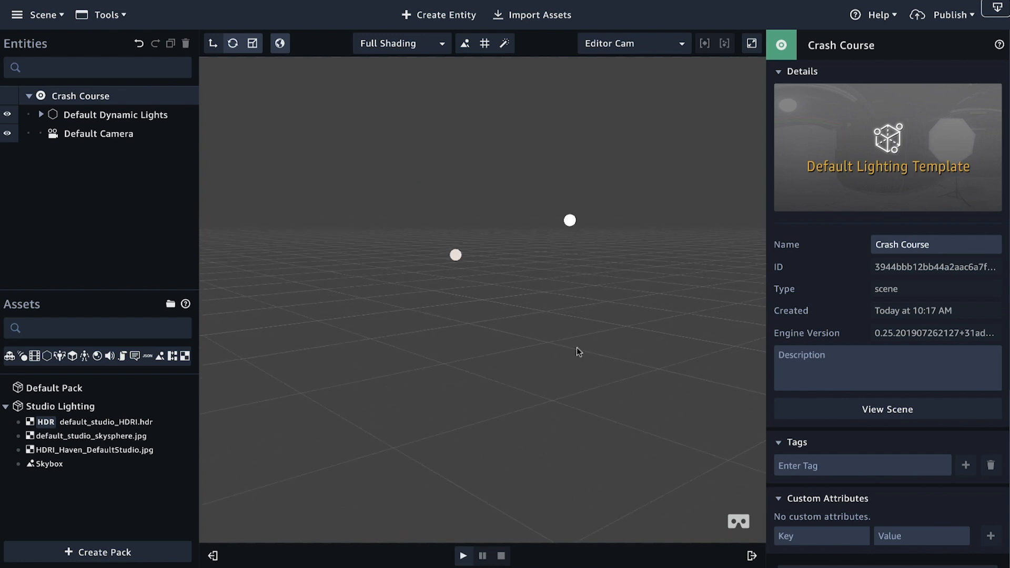
drag(576, 349, 373, 370)
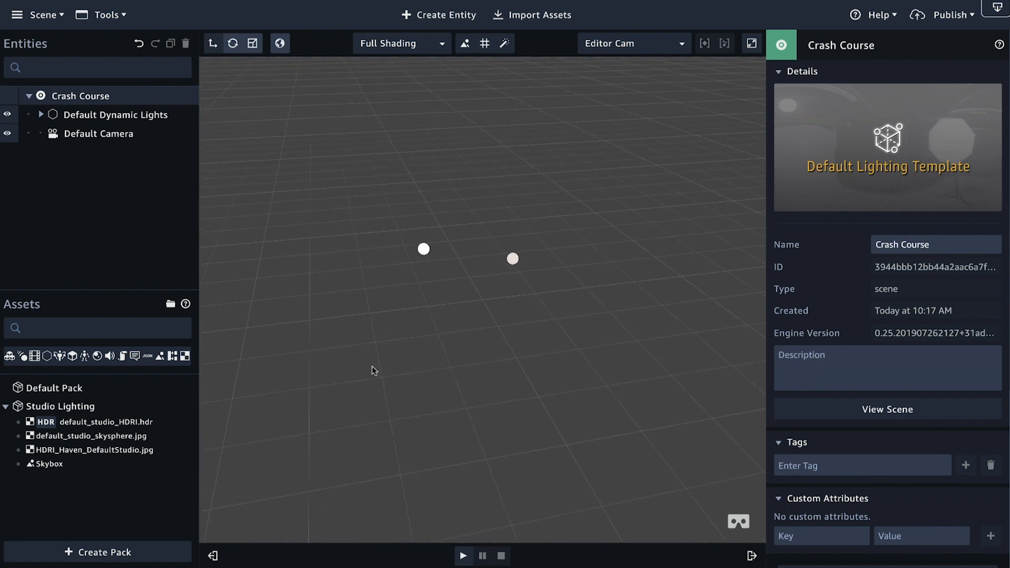
Step: Inspect the Key - Directional and Rim - Directional lights inside Default Dynamic Lights, and collapse the group again
click(41, 114)
click(93, 134)
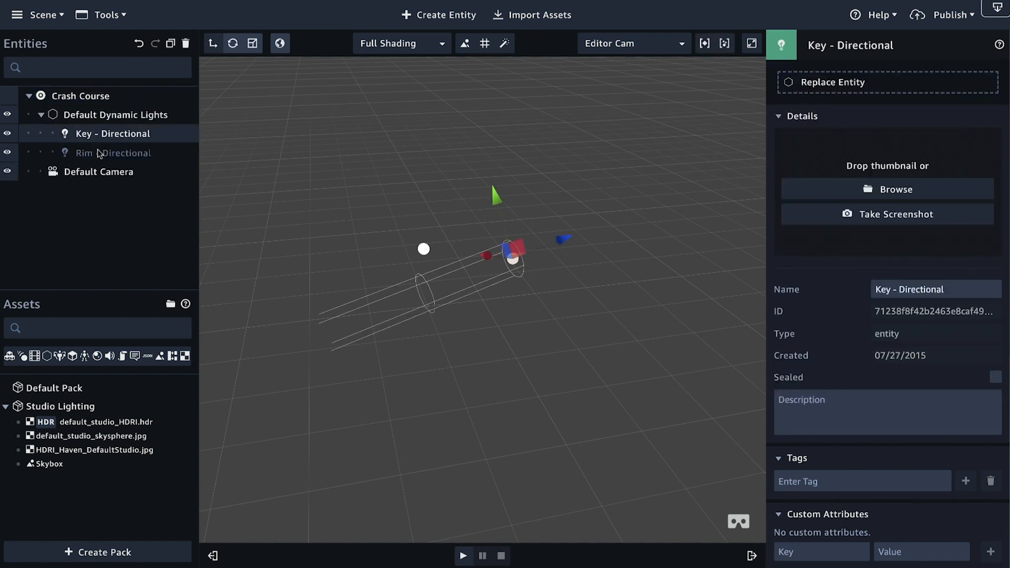
click(97, 151)
click(97, 135)
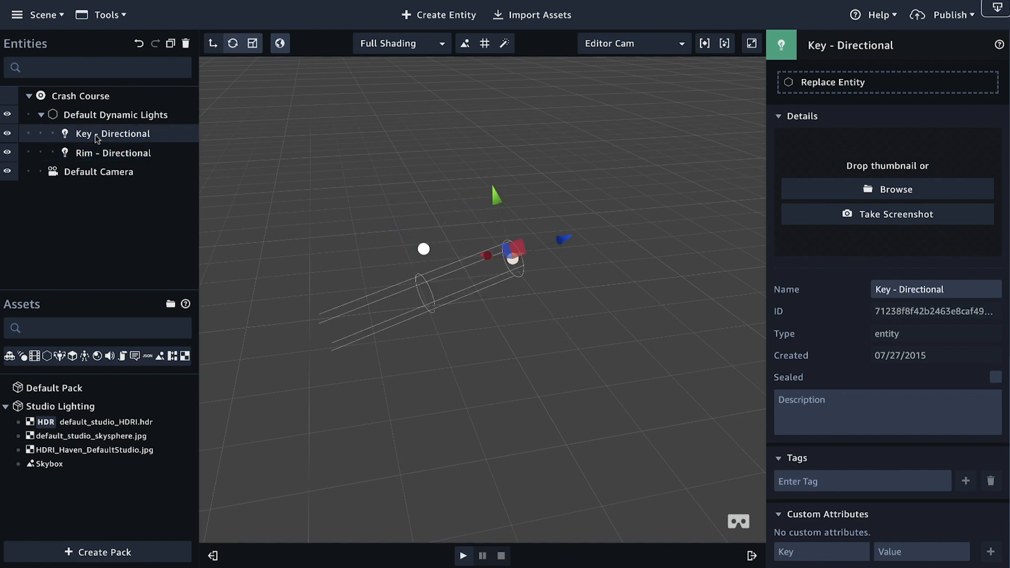
click(40, 116)
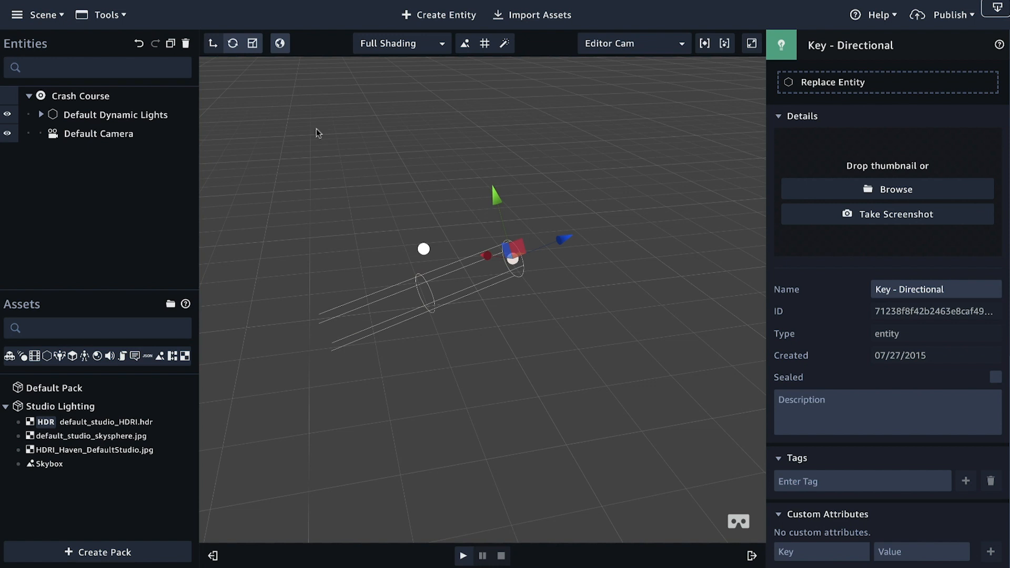
Step: Select the Default Camera entity and examine the scene at different zoom levels with its camera preview shown
drag(397, 181, 336, 223)
click(105, 134)
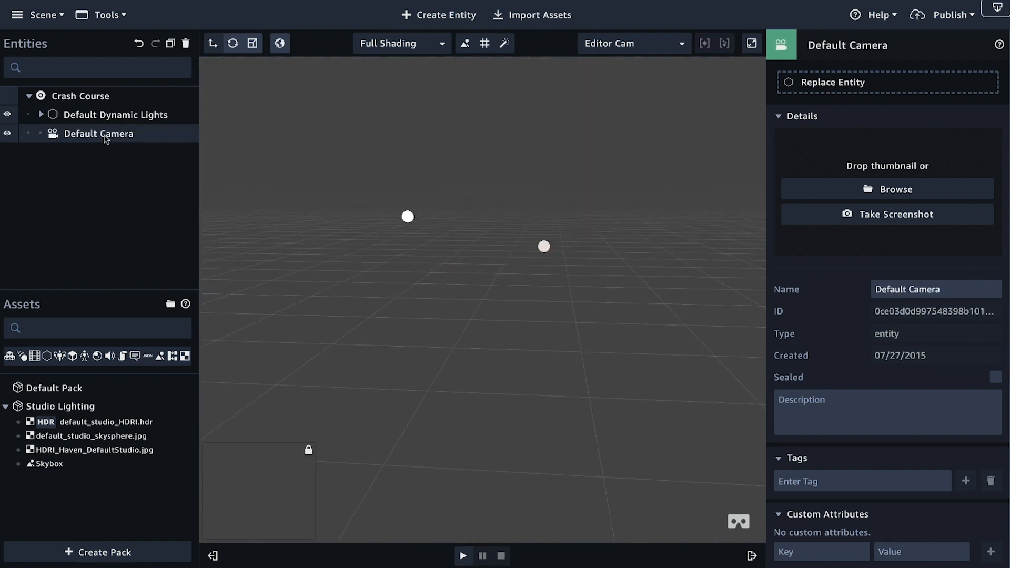
scroll(511, 347, up, 5)
scroll(511, 346, down, 4)
scroll(511, 346, up, 1)
scroll(510, 345, down, 2)
scroll(511, 345, down, 1)
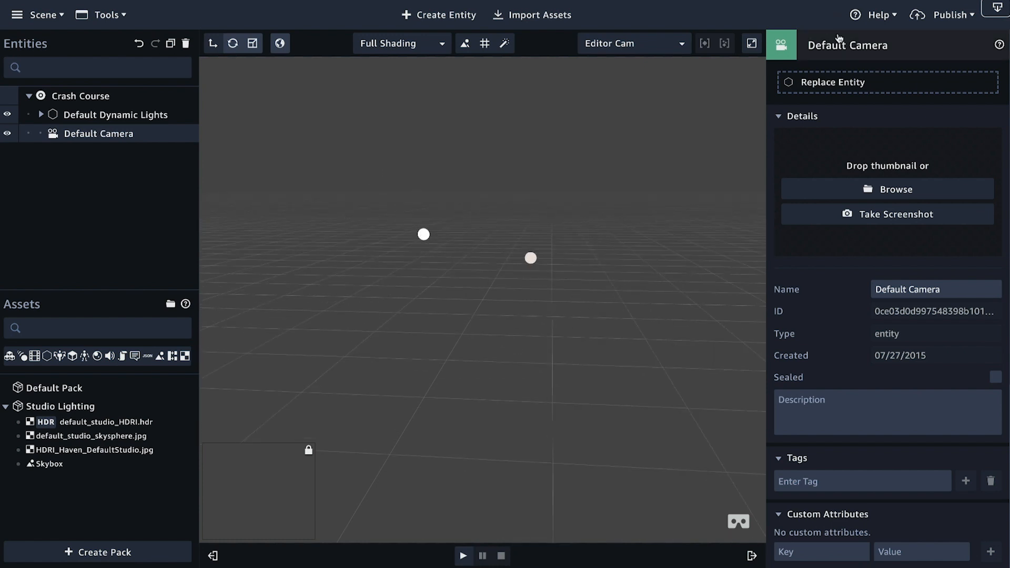
Step: Collapse the Default Camera's details and inspect its Camera component settings, including Follow Editor Camera
click(837, 52)
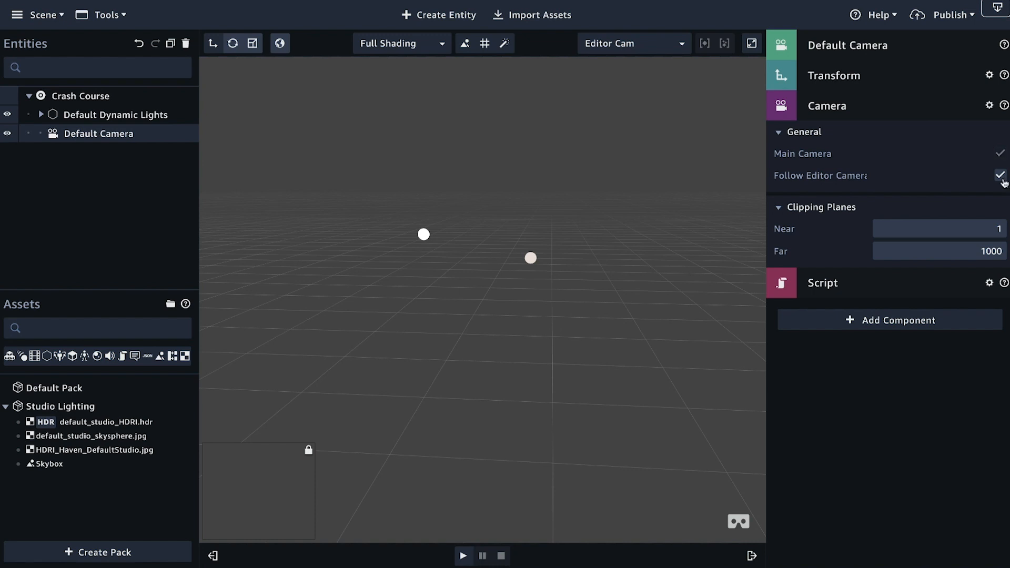
scroll(494, 340, up, 5)
scroll(494, 340, down, 10)
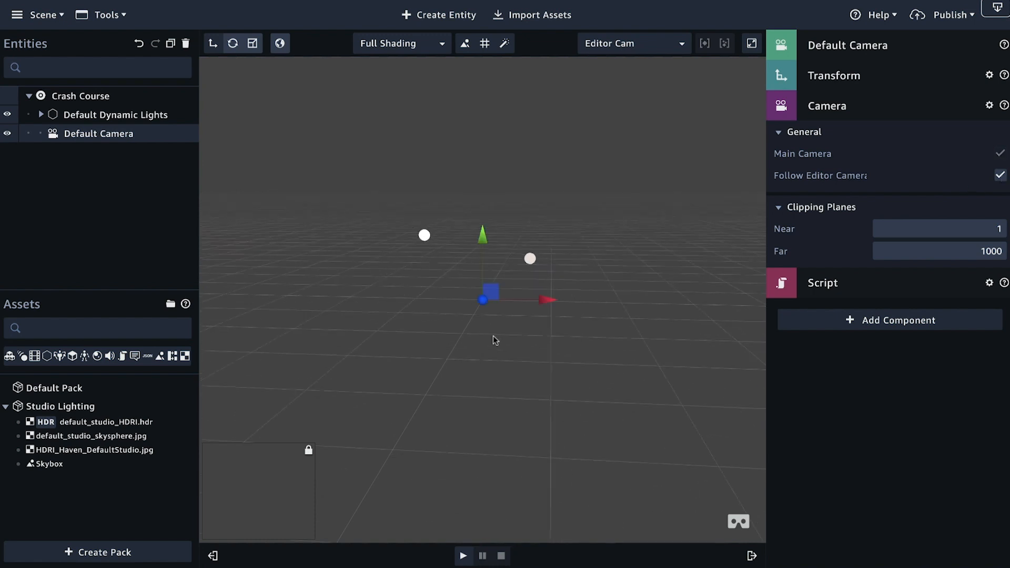
Step: Turn off Follow Editor Camera for the Default Camera and examine the camera object in the viewport from different angles and distances
scroll(494, 340, down, 3)
scroll(494, 339, up, 8)
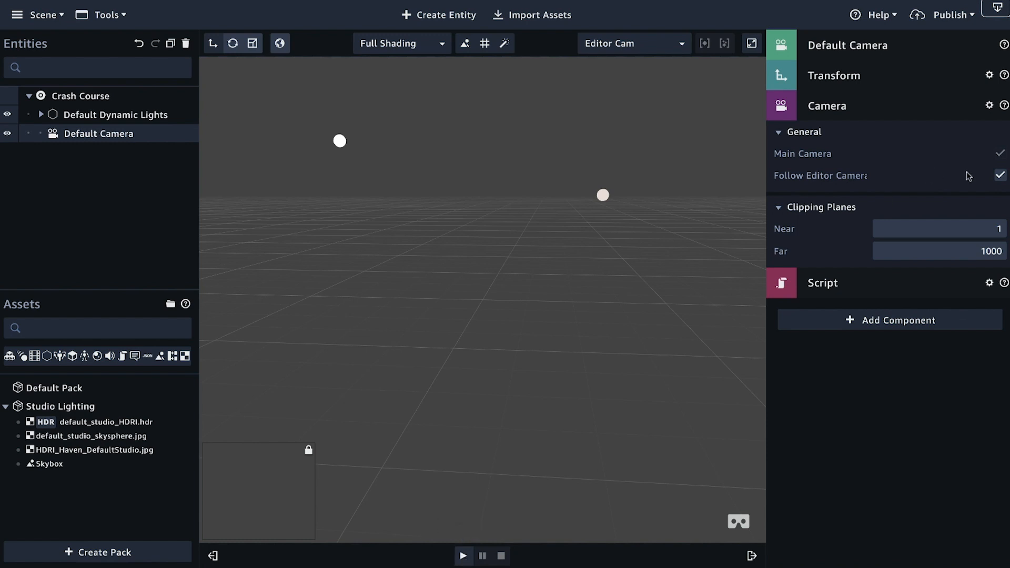
click(999, 179)
scroll(626, 298, down, 10)
right_drag(643, 302, 481, 318)
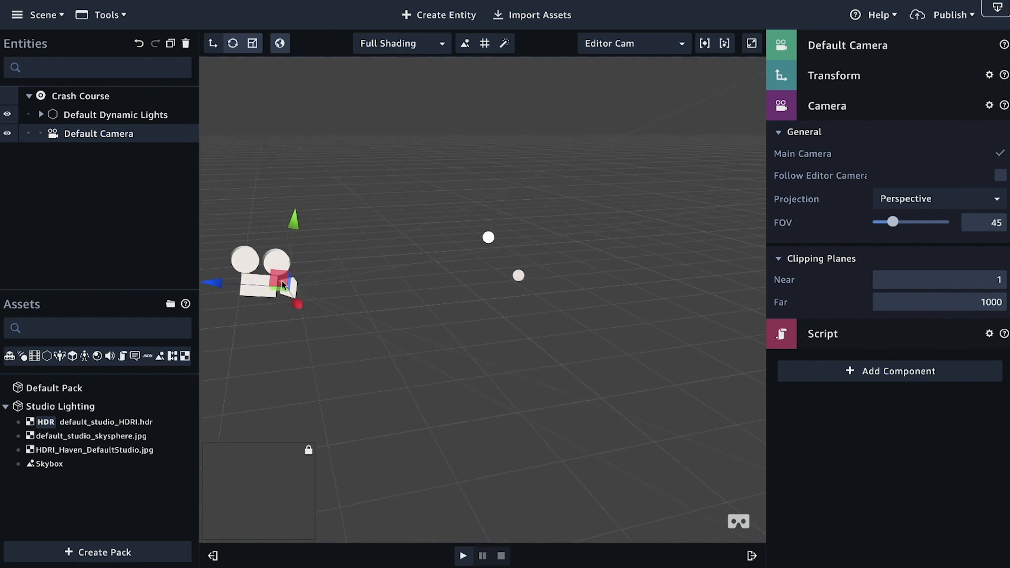
right_drag(339, 363, 320, 352)
scroll(444, 475, up, 6)
scroll(471, 484, down, 2)
Step: Play the scene through the fixed Default Camera, stop playback, and view the camera object from another angle
click(463, 557)
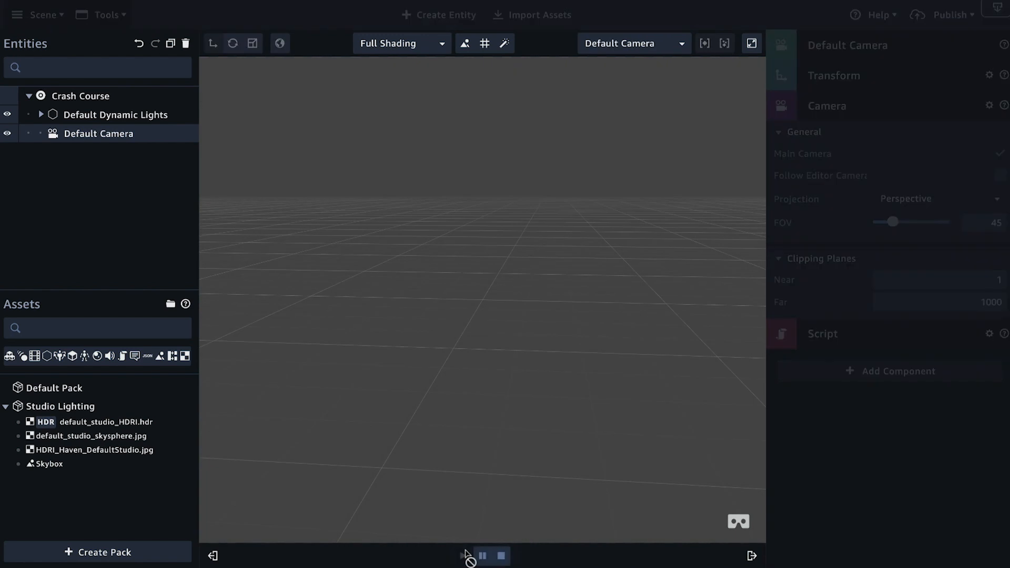
click(501, 556)
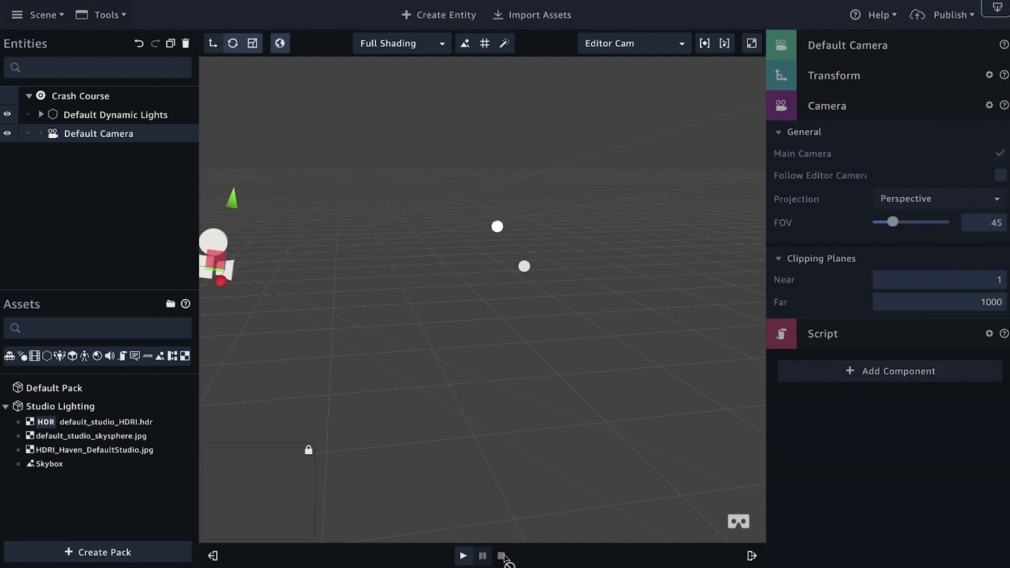
right_drag(396, 422, 520, 411)
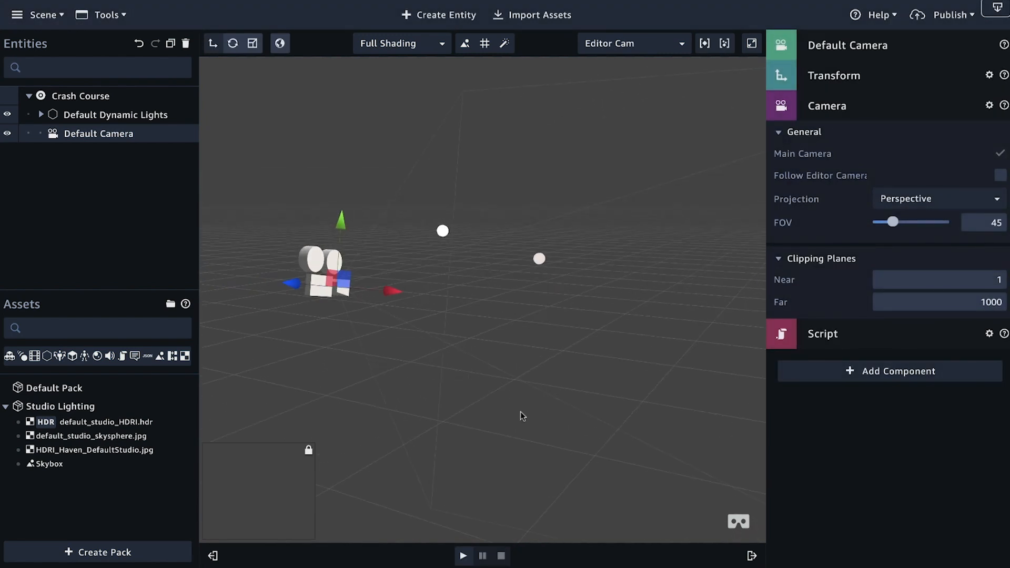
right_drag(449, 402, 440, 387)
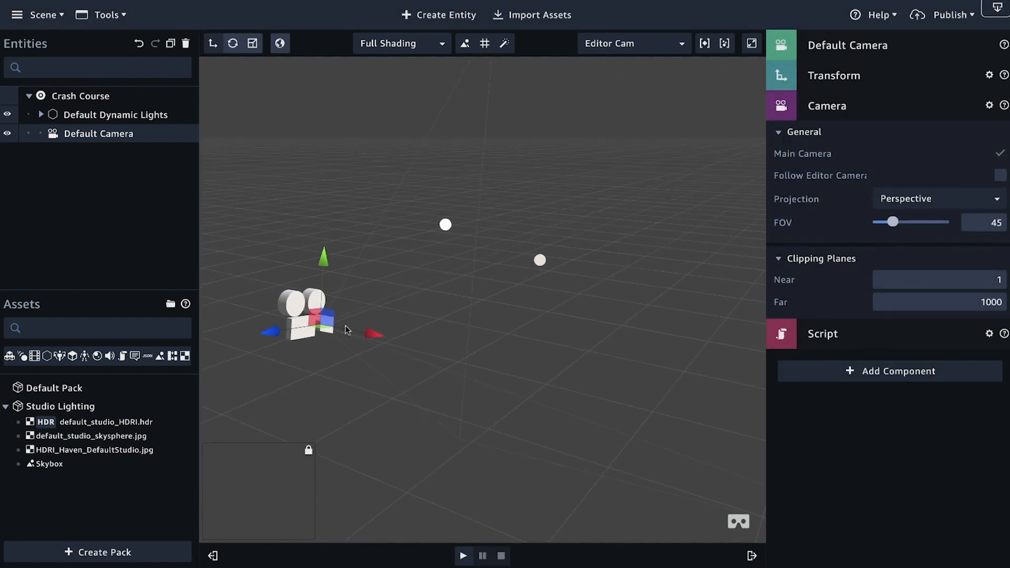
Step: Turn Follow Editor Camera back on for the Default Camera and check the scene view at different zoom levels
click(1001, 176)
scroll(535, 372, up, 5)
mouse_move(534, 376)
right_down()
mouse_move(520, 380)
mouse_move(535, 375)
right_up()
scroll(541, 377, down, 3)
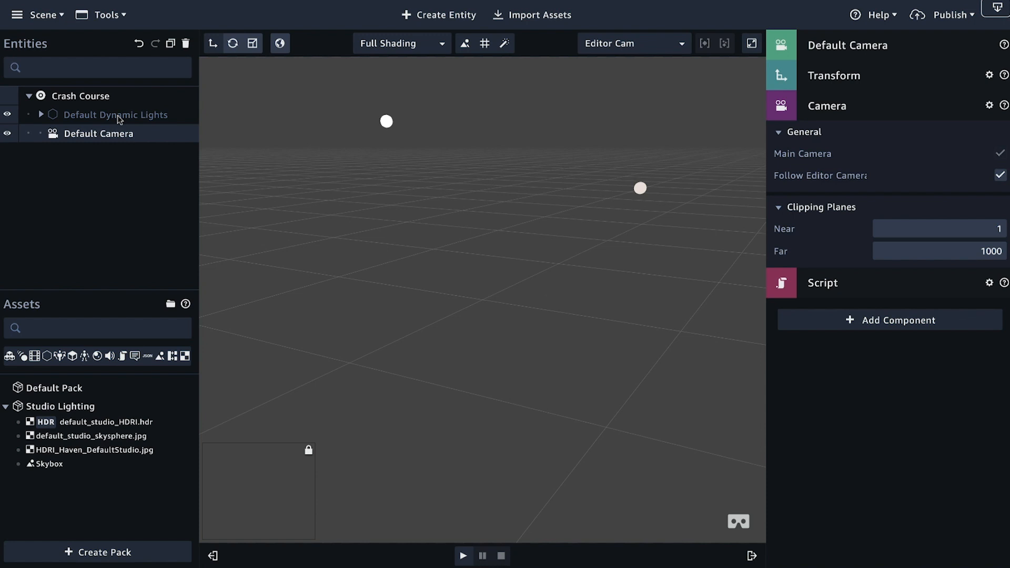
Step: Select the Crash Course scene root and inspect its Details and AWS Configuration settings, collapsing each section again
click(81, 98)
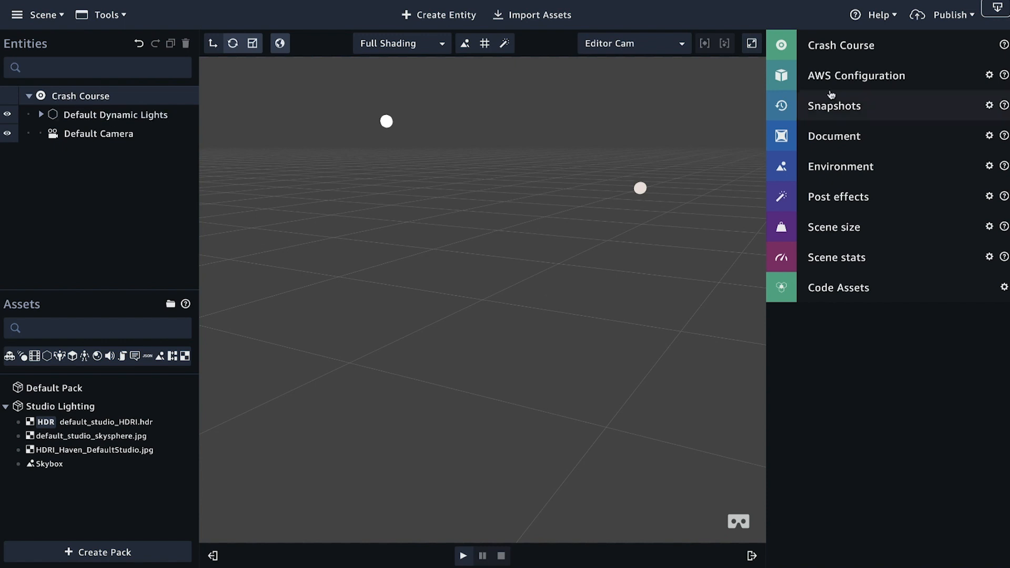
click(909, 47)
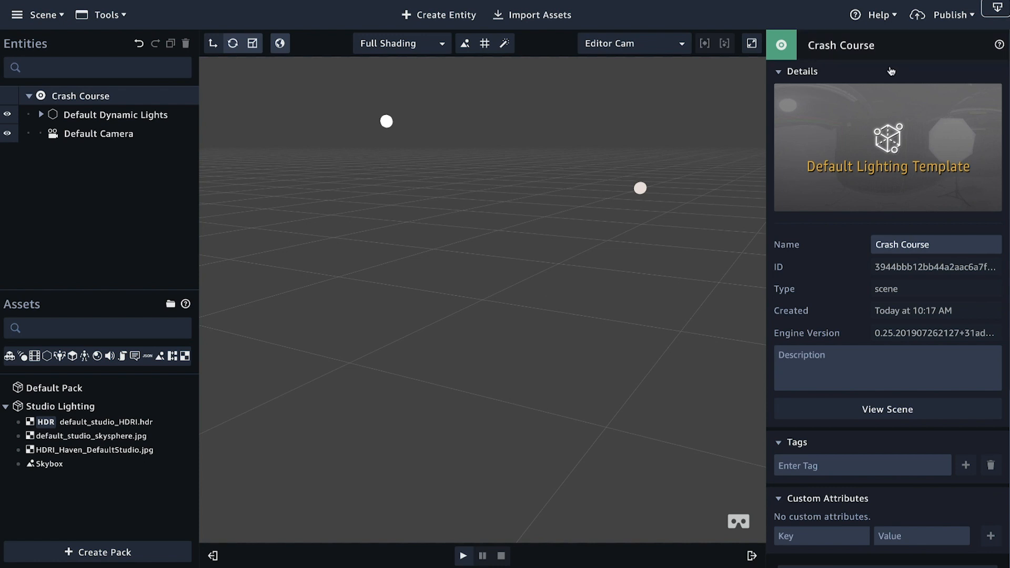
scroll(891, 72, down, 1)
mouse_move(947, 138)
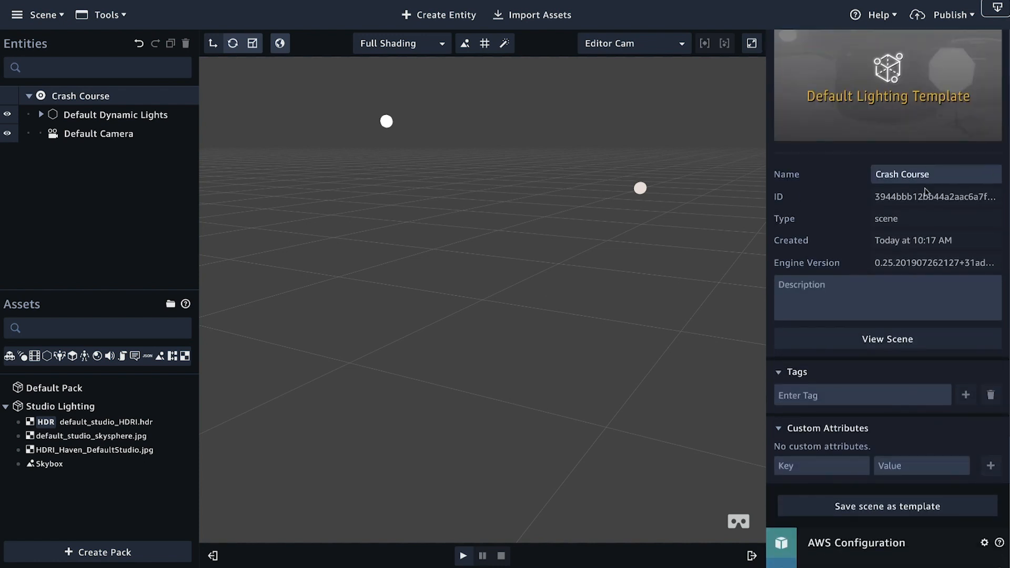
scroll(871, 225, down, 2)
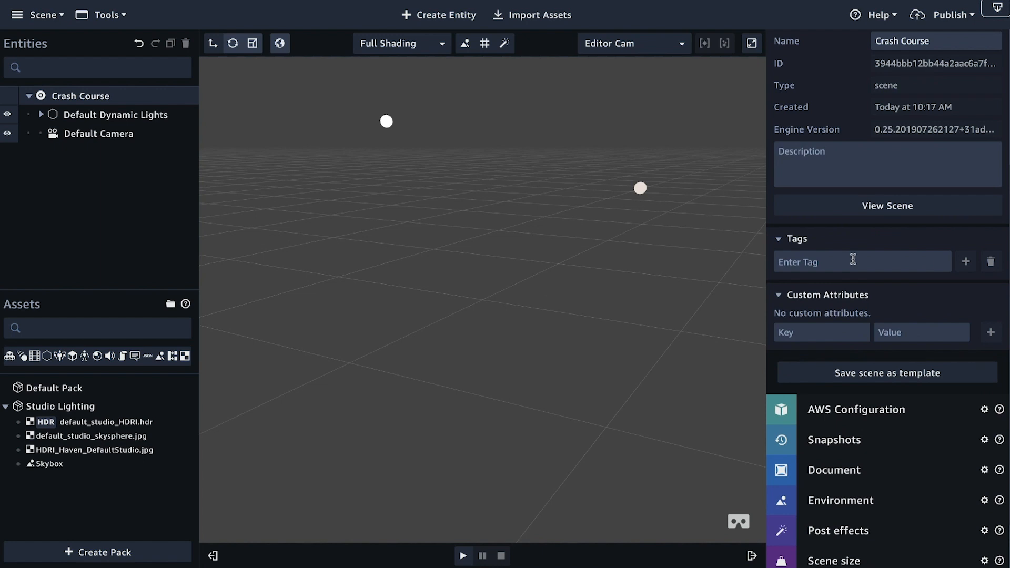
scroll(795, 247, up, 3)
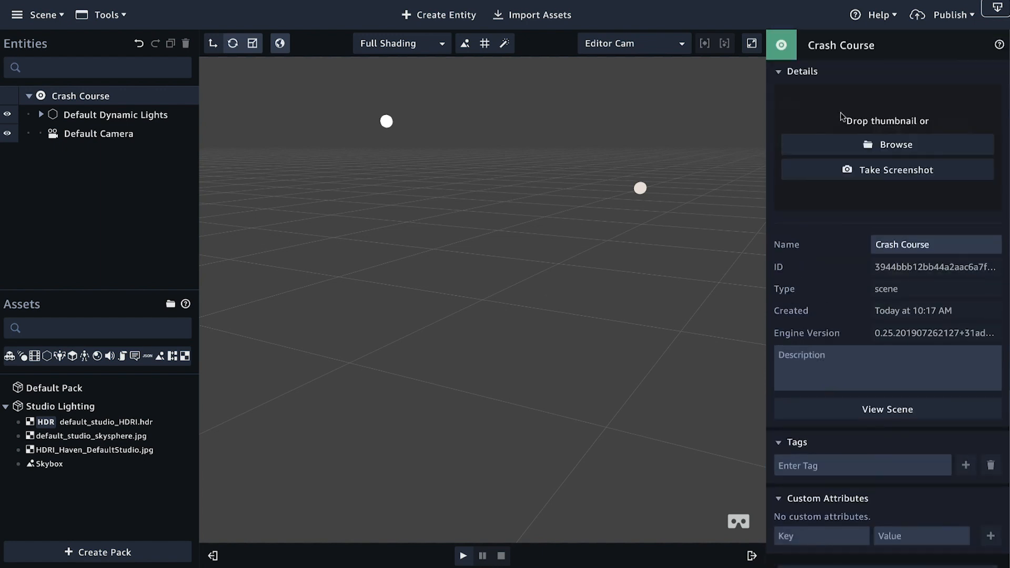
click(842, 47)
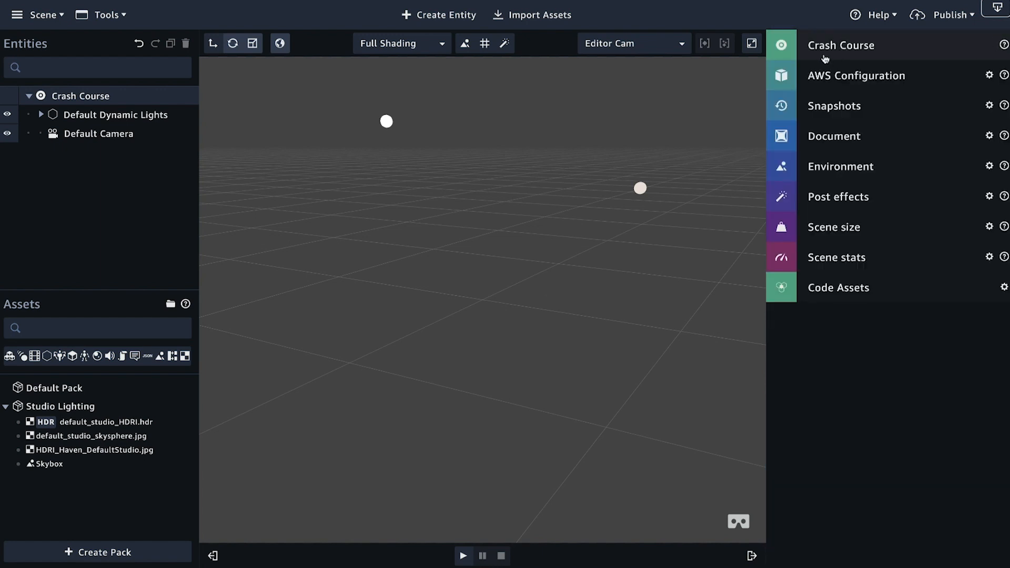
click(929, 75)
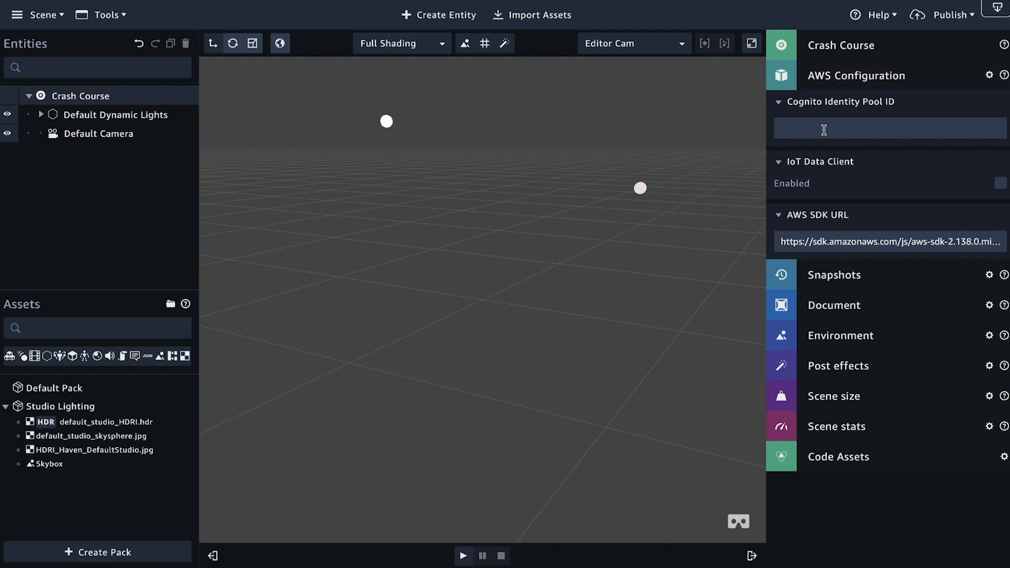
click(850, 77)
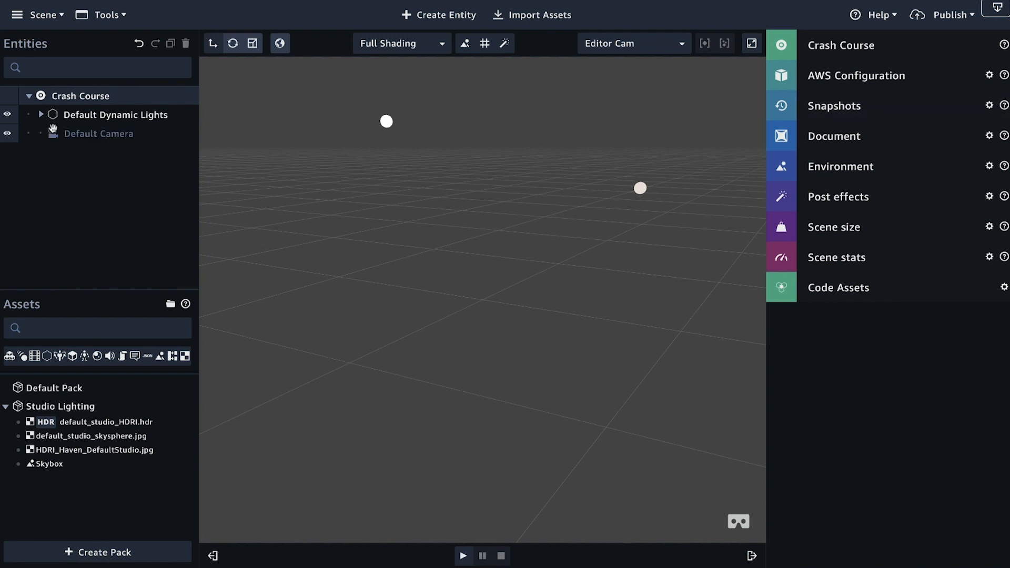
Step: Compare the components of Default Dynamic Lights, the Default Camera and the Crash Course scene root
click(91, 115)
click(87, 136)
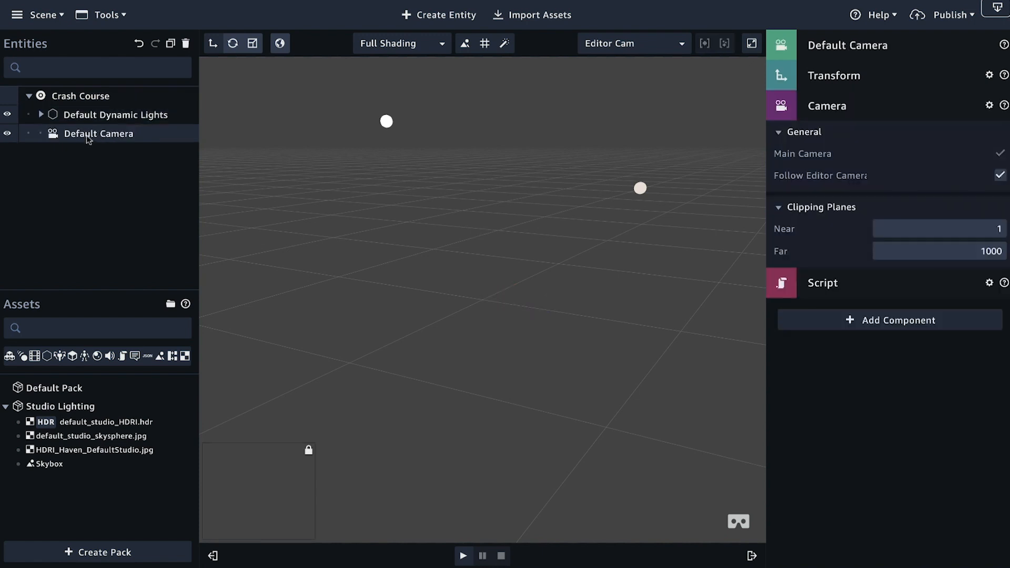
click(72, 98)
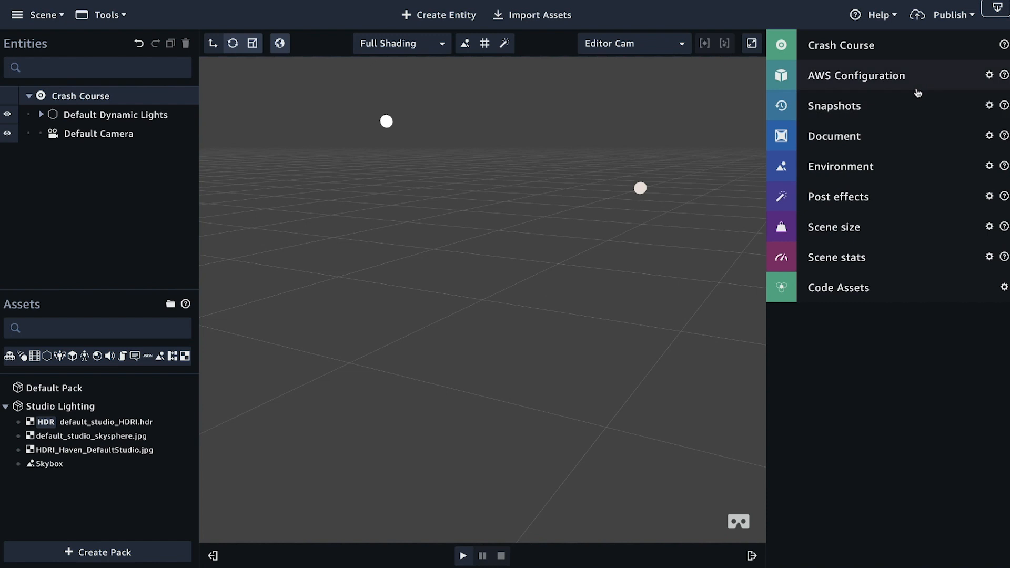
click(102, 138)
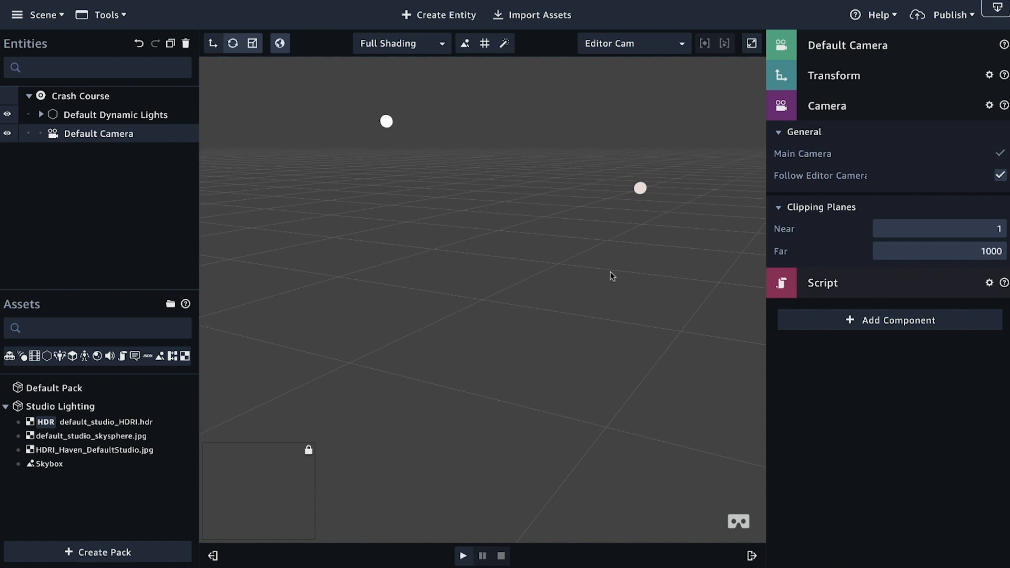
Step: Expand Default Dynamic Lights, select Key - Directional, collapse its Light settings and review the components that can be added to it
click(41, 115)
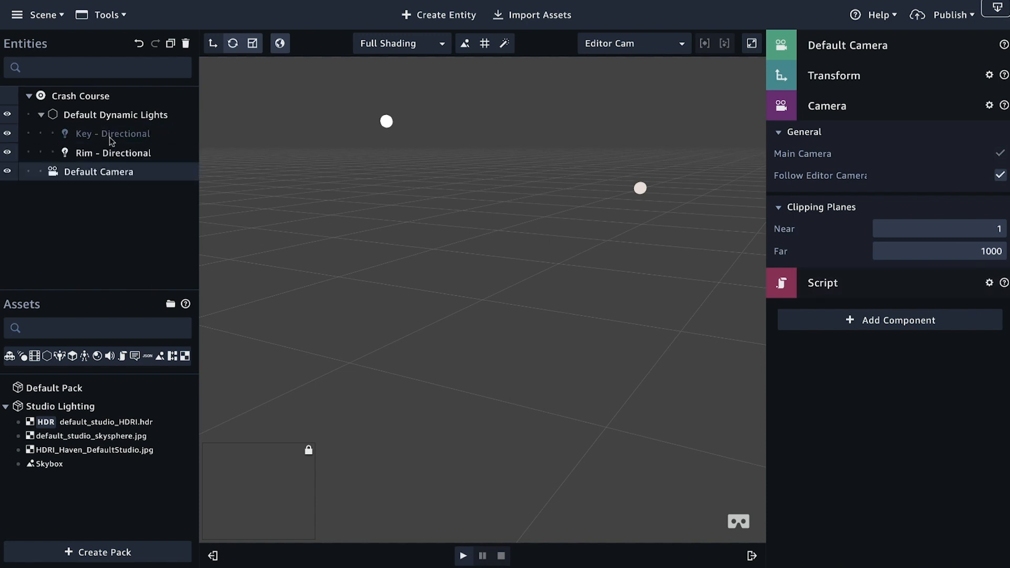
click(110, 138)
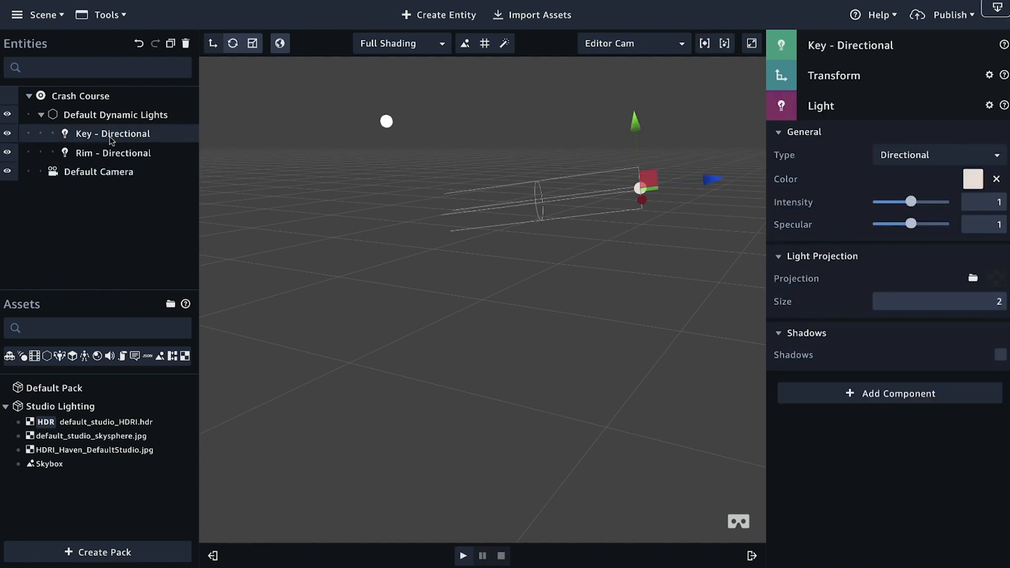
click(856, 108)
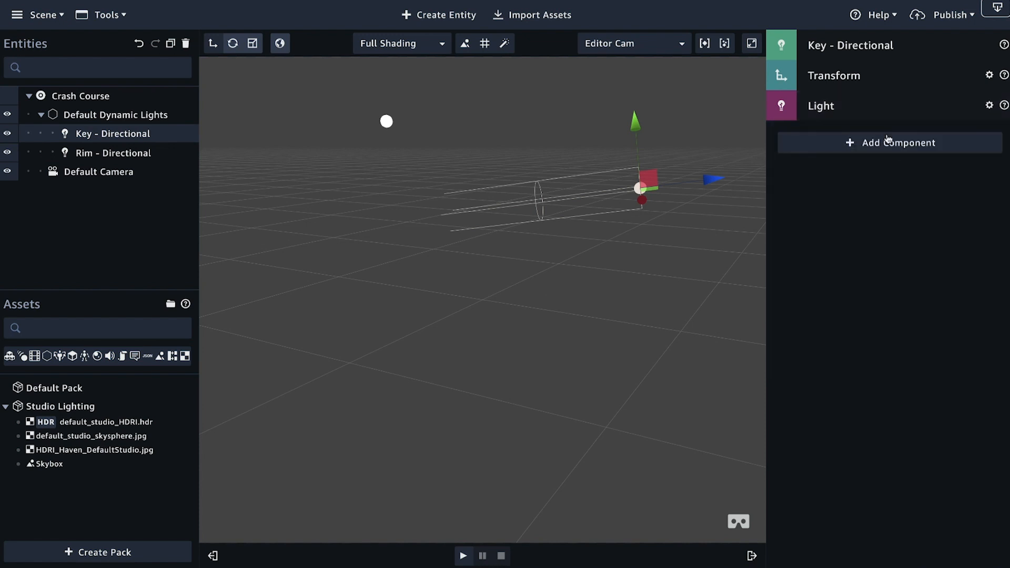
click(894, 143)
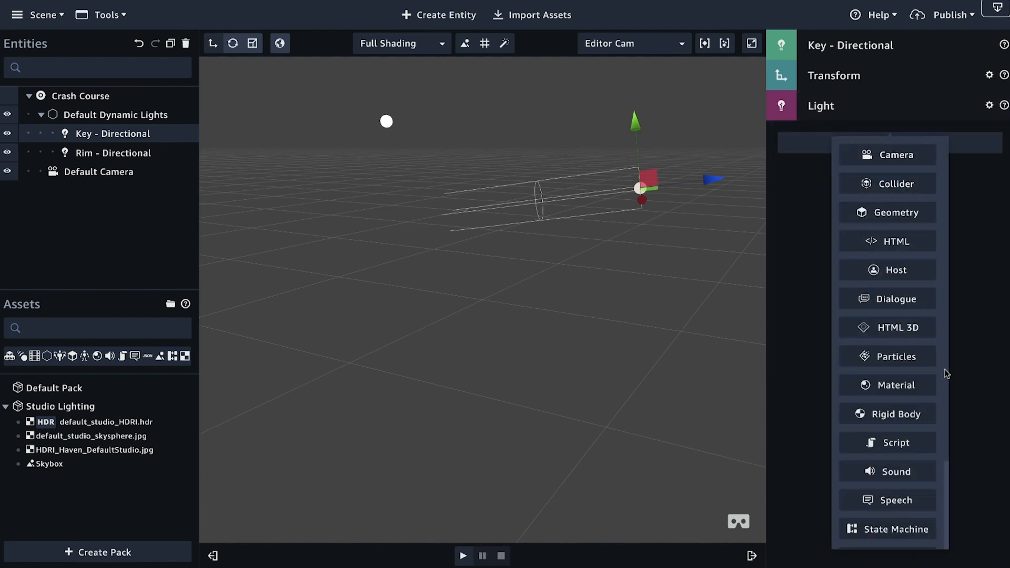
scroll(890, 421, down, 2)
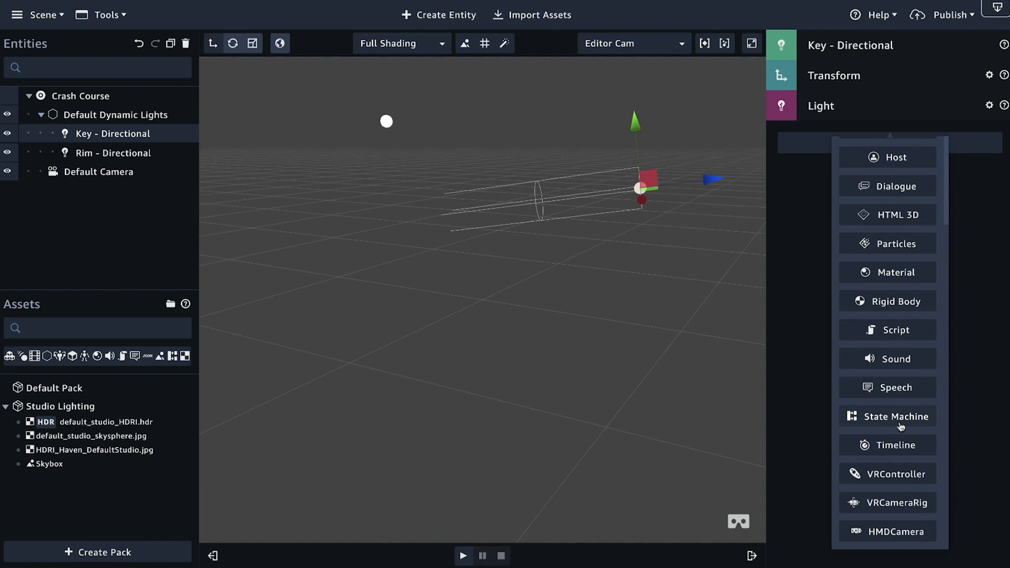
click(1002, 325)
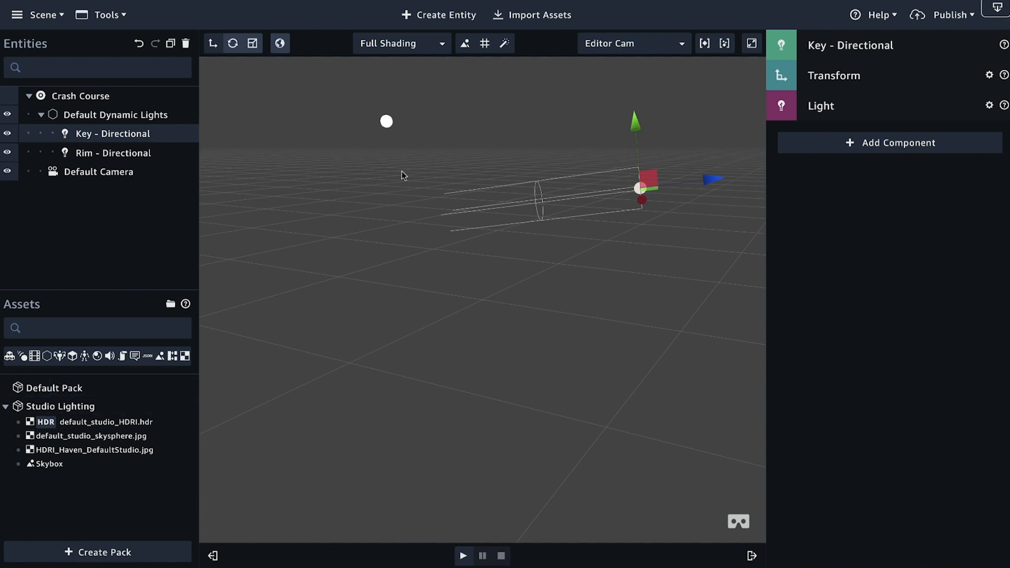
Step: Collapse the Studio Lighting asset pack, play the scene while moving the camera around, and stop playback
click(5, 407)
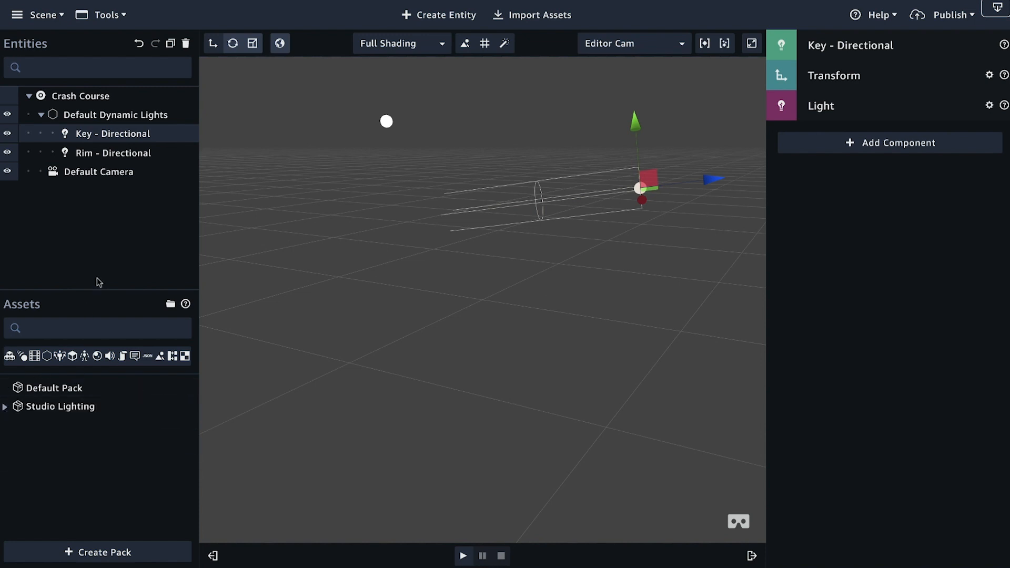
click(463, 555)
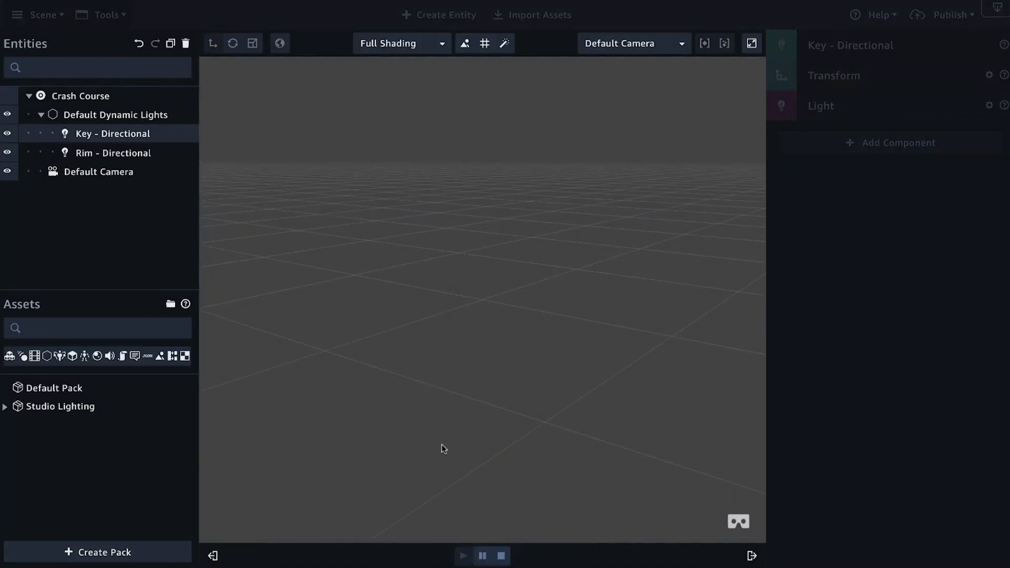
drag(442, 446, 395, 446)
drag(515, 438, 418, 499)
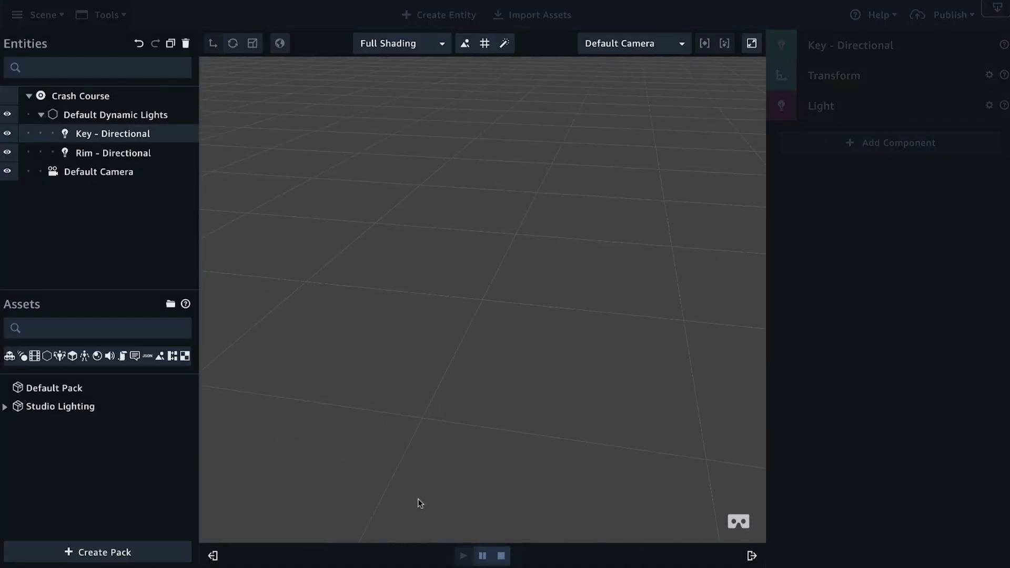
click(501, 556)
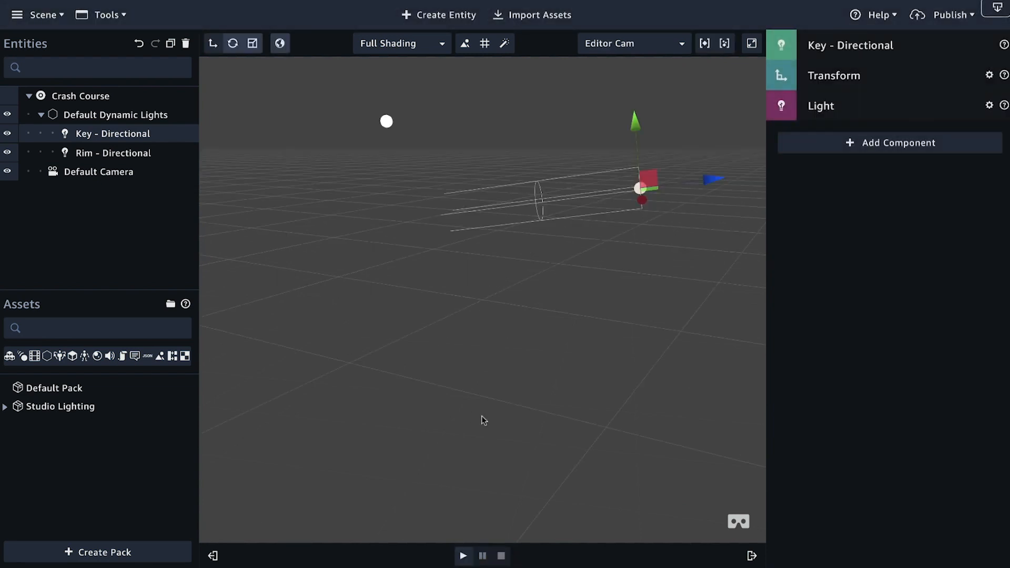
Step: Examine the viewport around the lights, review the available scene commands and editor tools, and deselect Key - Directional
scroll(479, 415, down, 5)
mouse_move(521, 406)
right_down()
mouse_move(536, 396)
mouse_move(516, 397)
right_up()
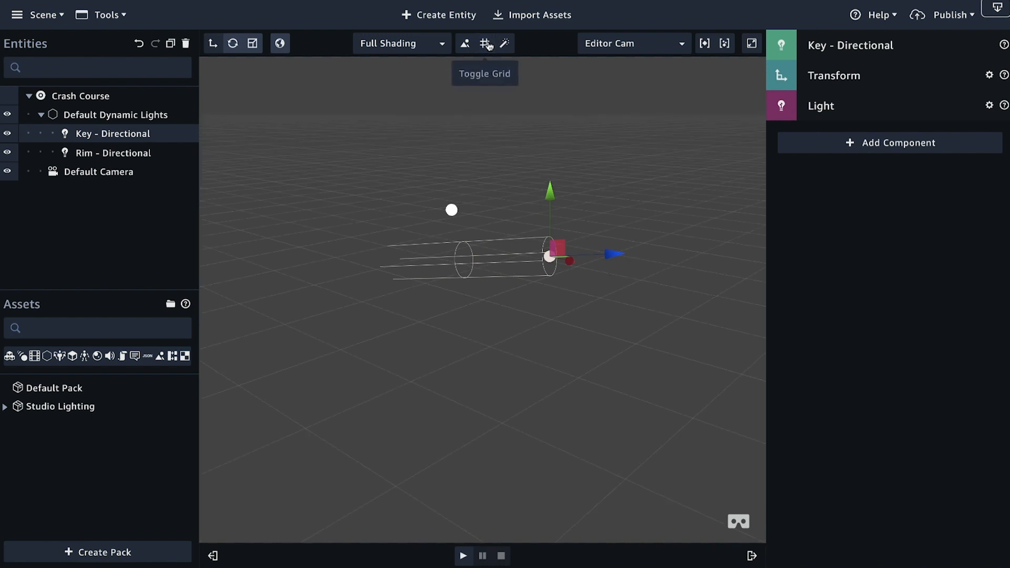
right_drag(519, 402, 476, 396)
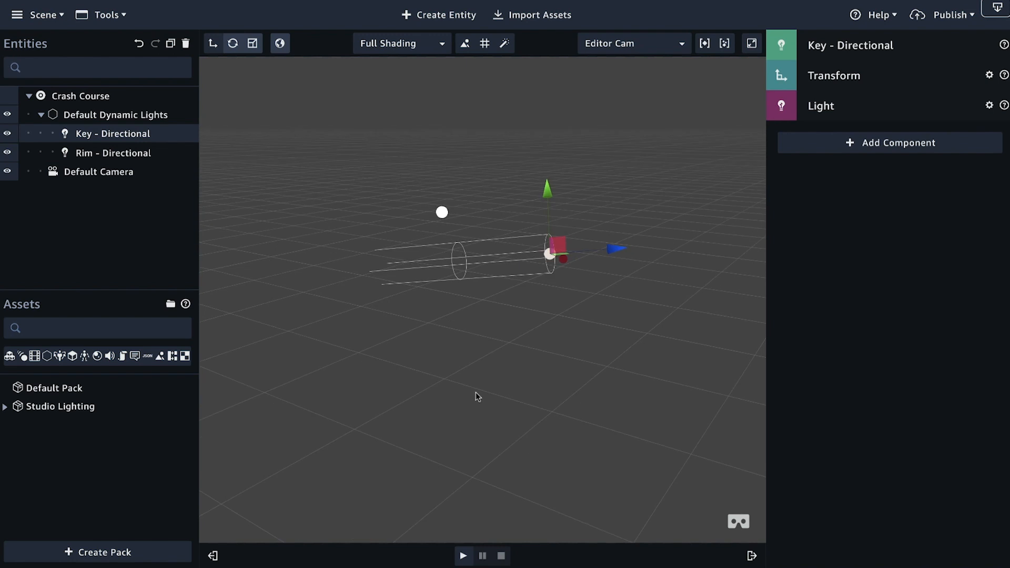
scroll(476, 393, up, 6)
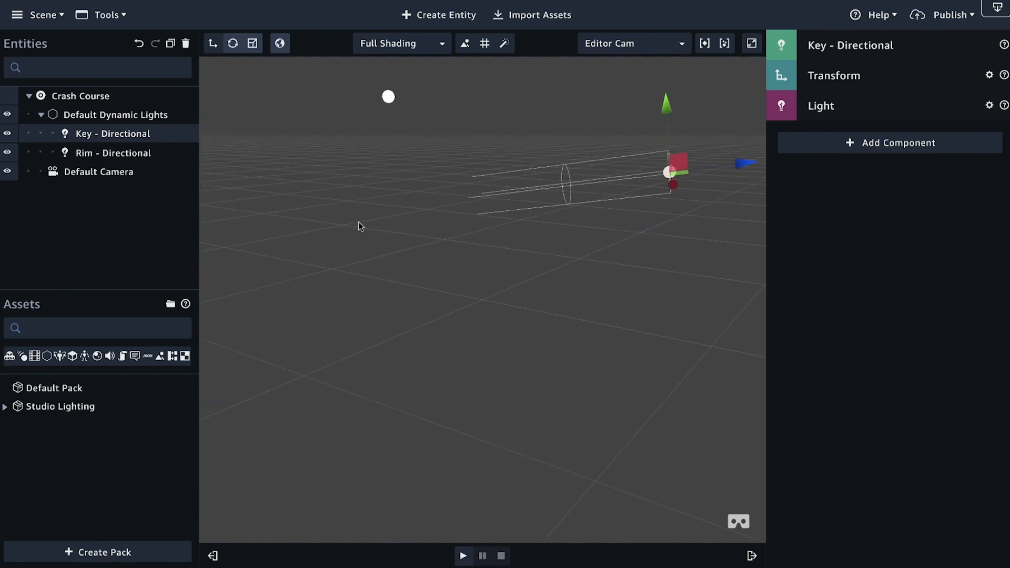
click(42, 15)
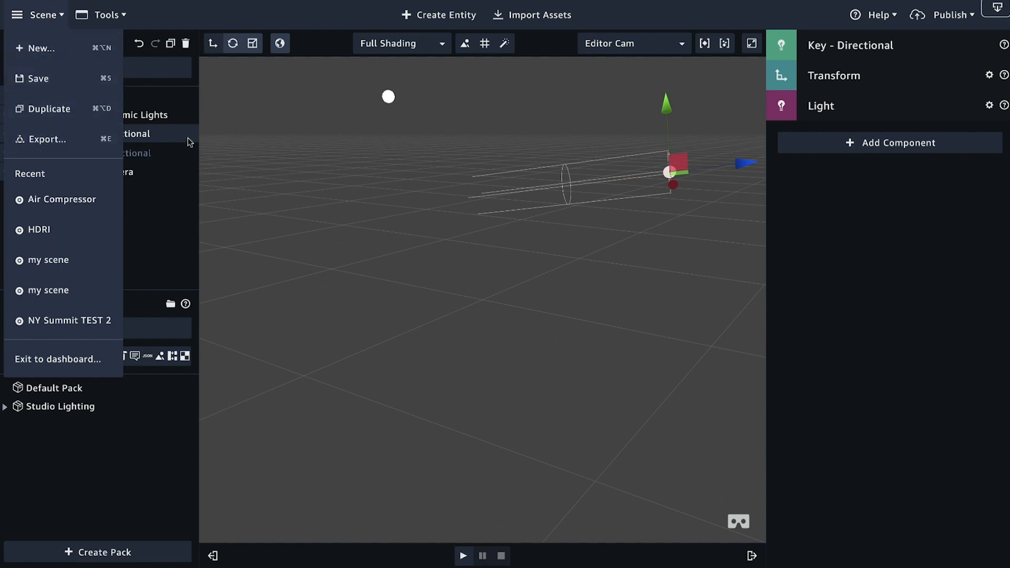
click(110, 15)
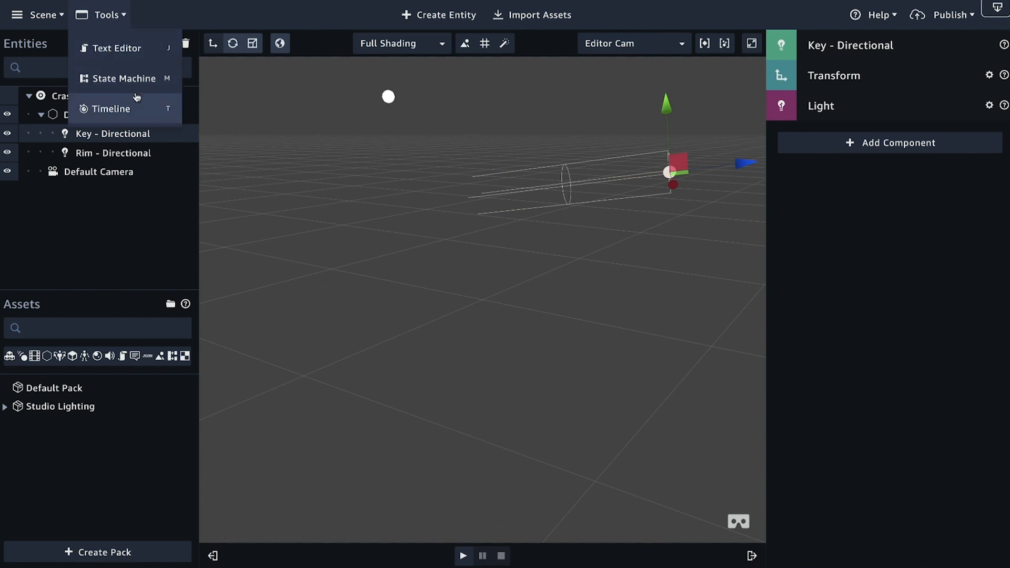
scroll(354, 145, down, 1)
click(408, 180)
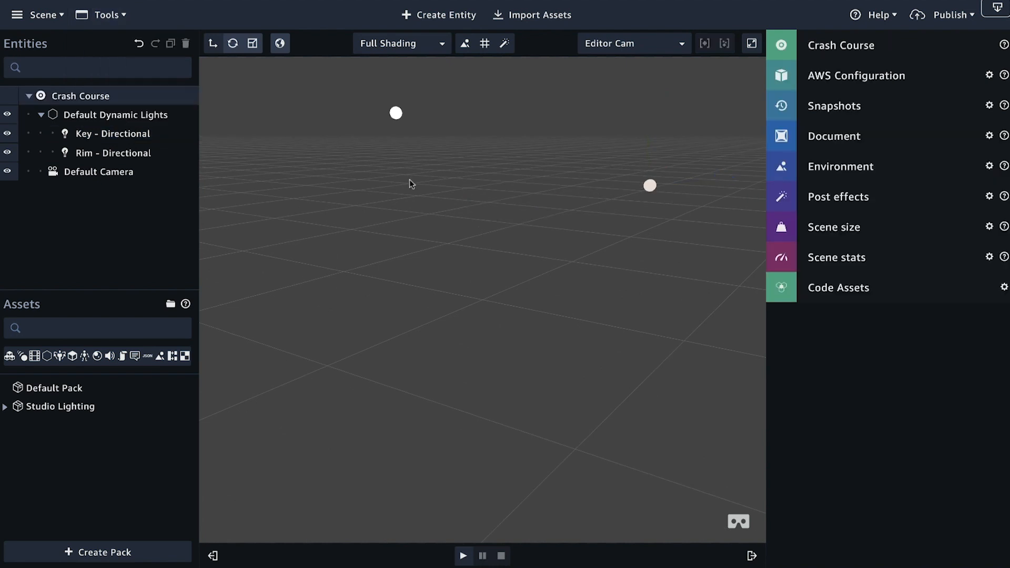
Step: Create a box from the 3D primitives and frame it in the viewport
scroll(406, 179, down, 5)
scroll(406, 179, up, 1)
drag(501, 226, 416, 225)
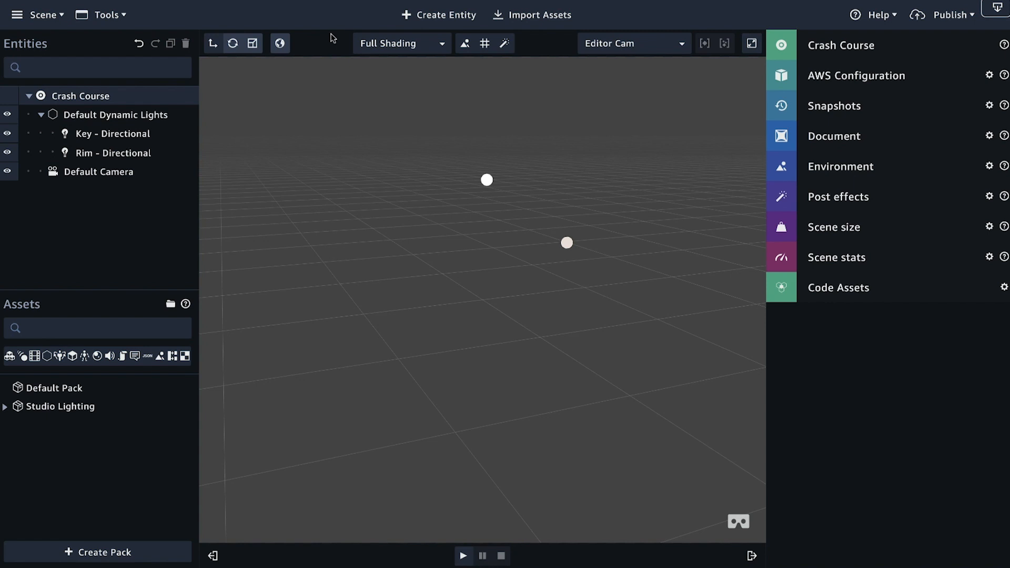
click(441, 17)
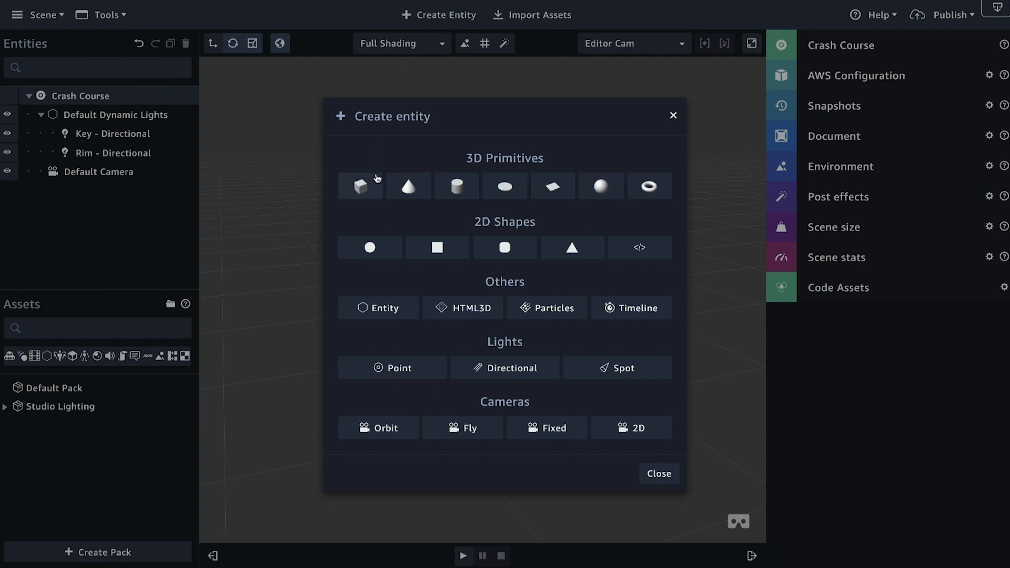
click(360, 187)
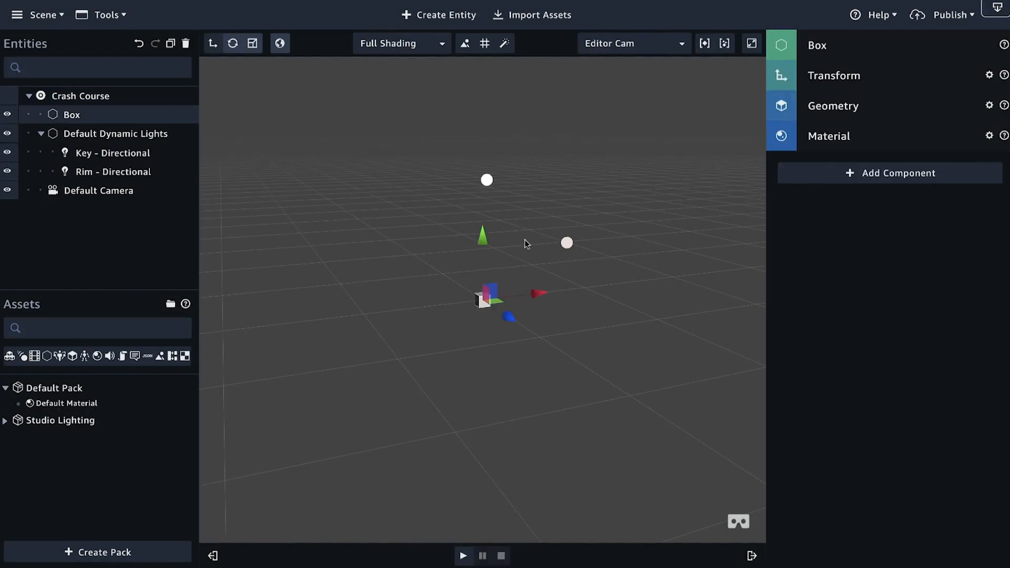
key(f)
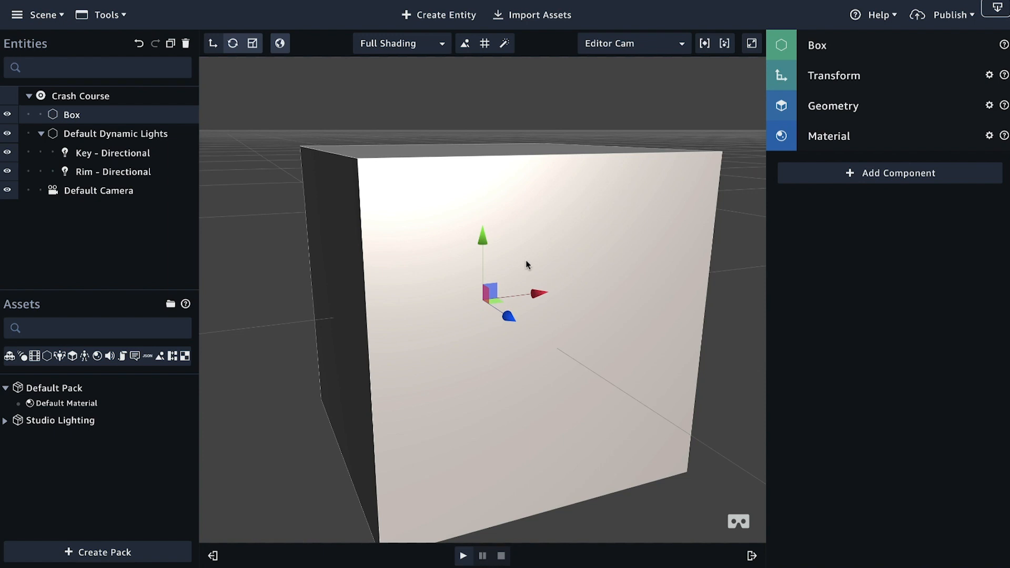
scroll(525, 260, down, 10)
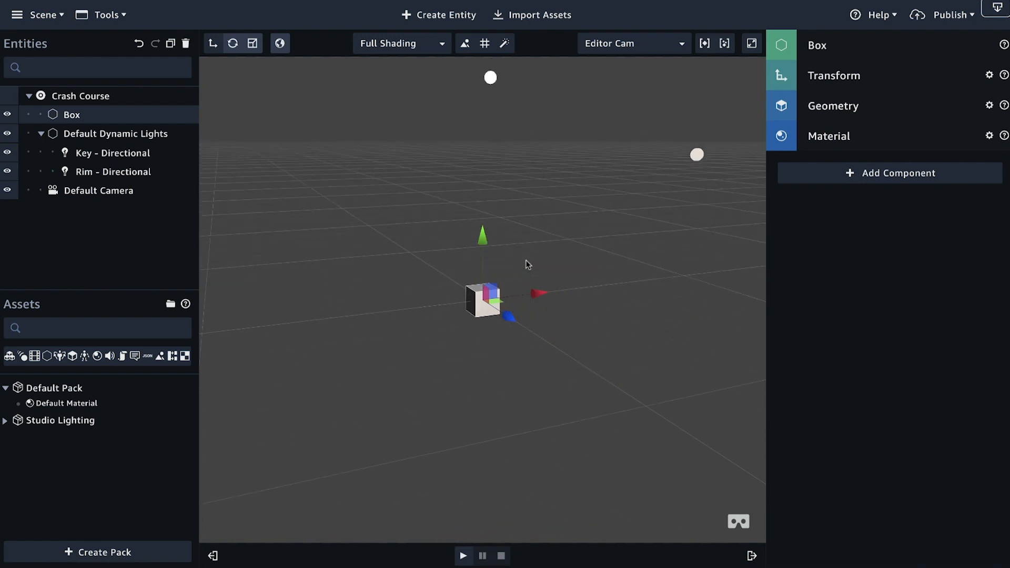
key(f)
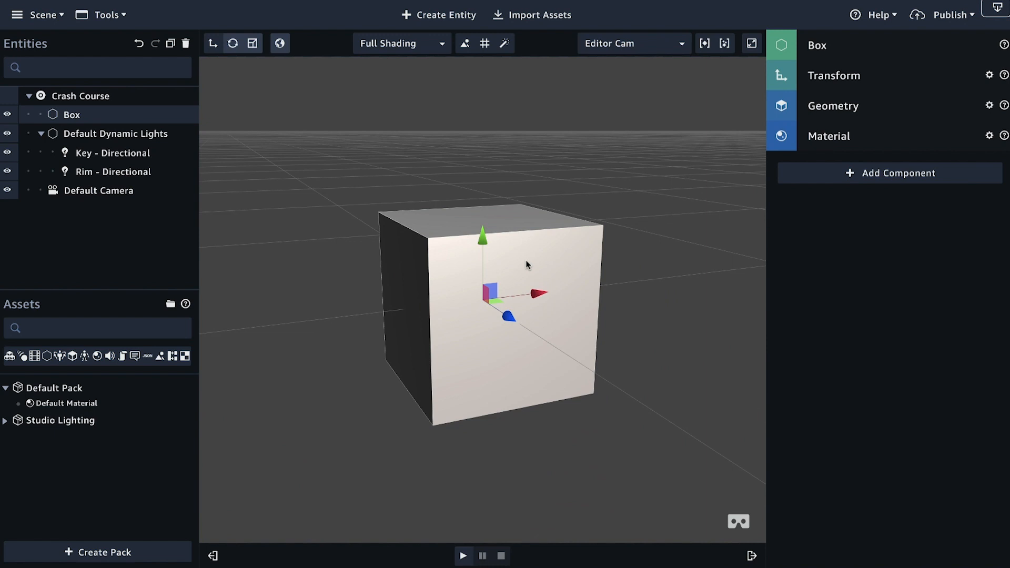
drag(526, 260, 370, 338)
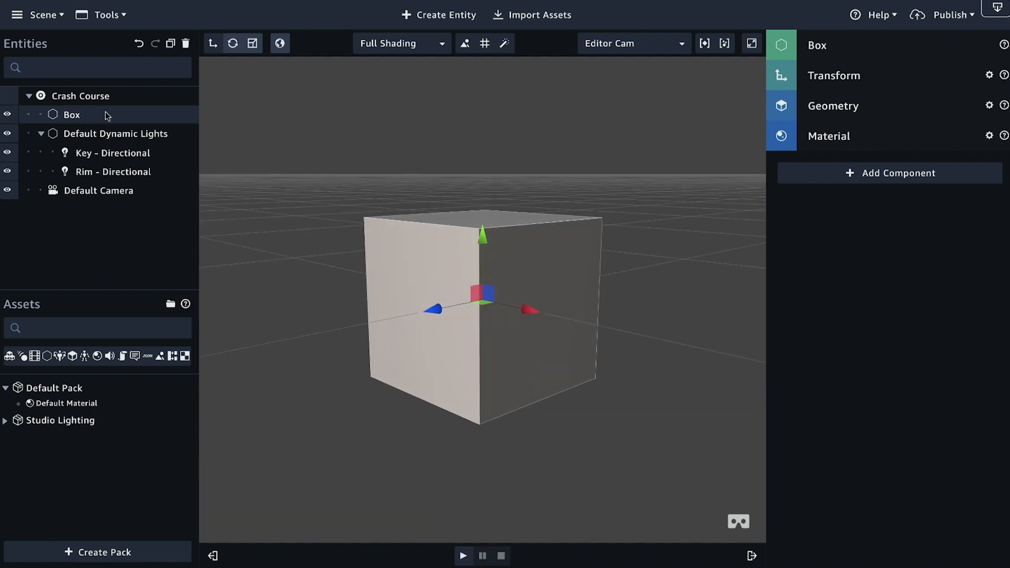
Step: Collapse Default Dynamic Lights and rename the Box entity to Room
click(41, 135)
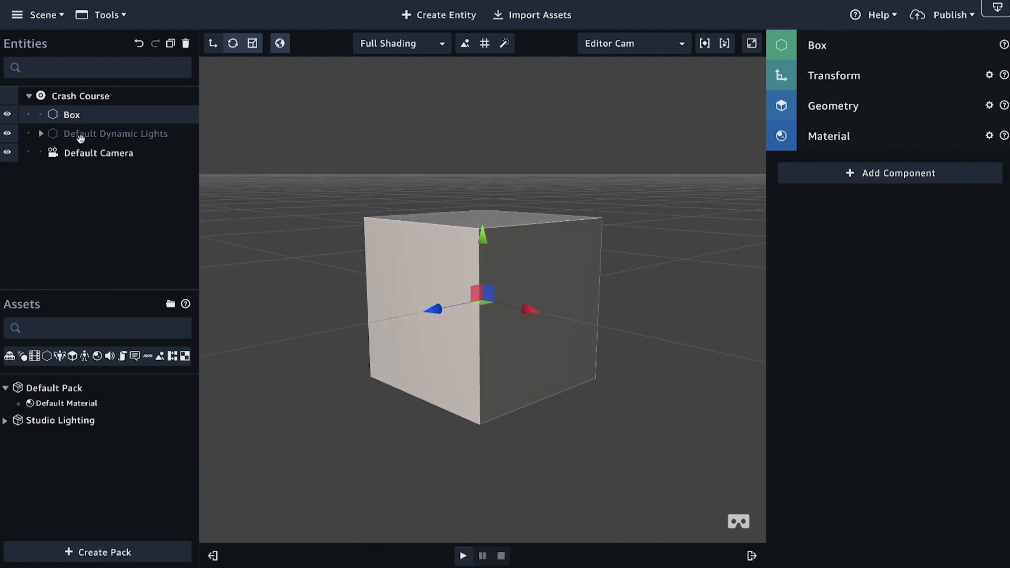
scroll(406, 244, down, 3)
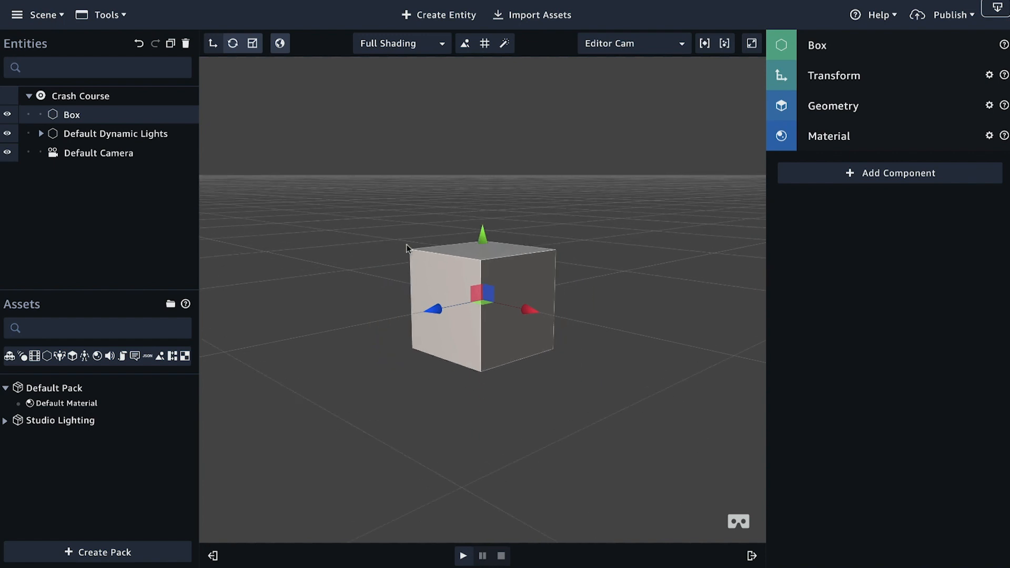
double_click(74, 115)
click(834, 50)
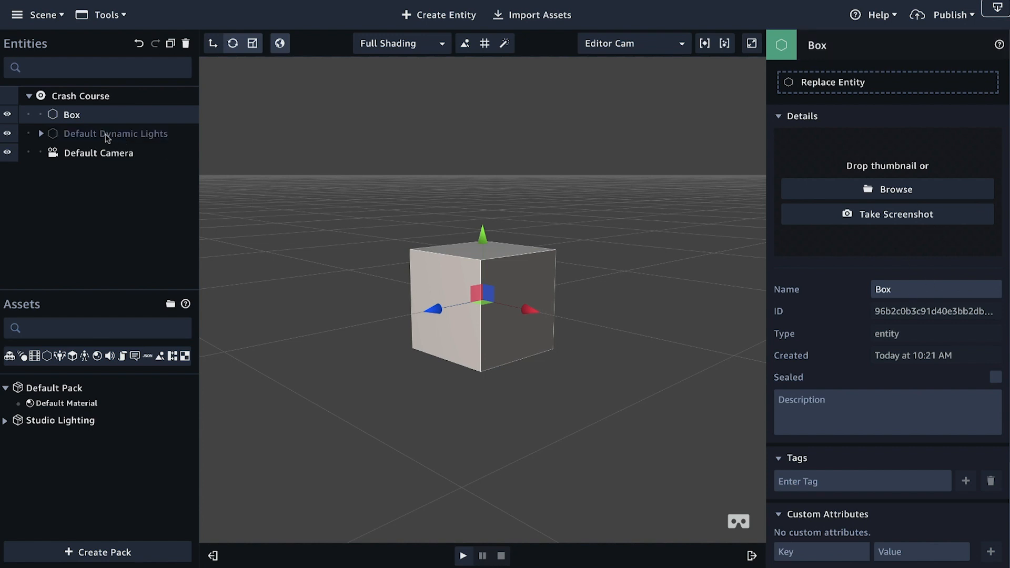
double_click(72, 115)
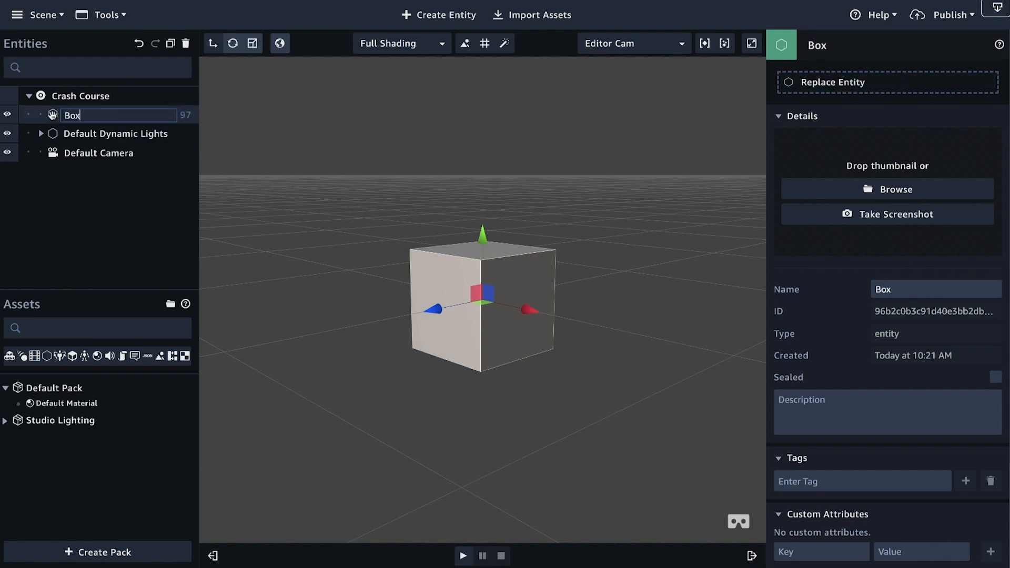
key(BackSpace)
key(BackSpace)
key(BackSpace)
text(Room)
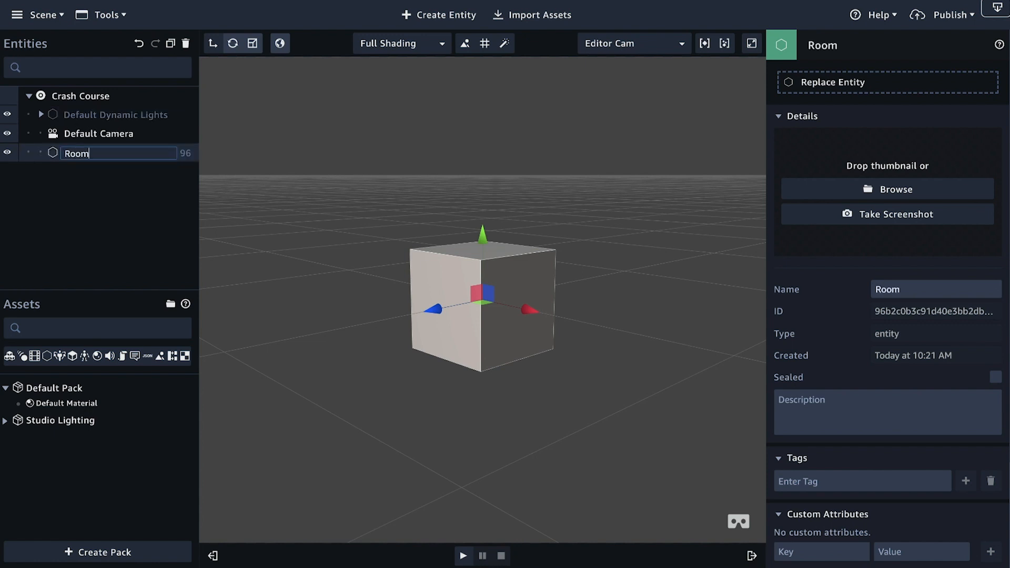
click(105, 176)
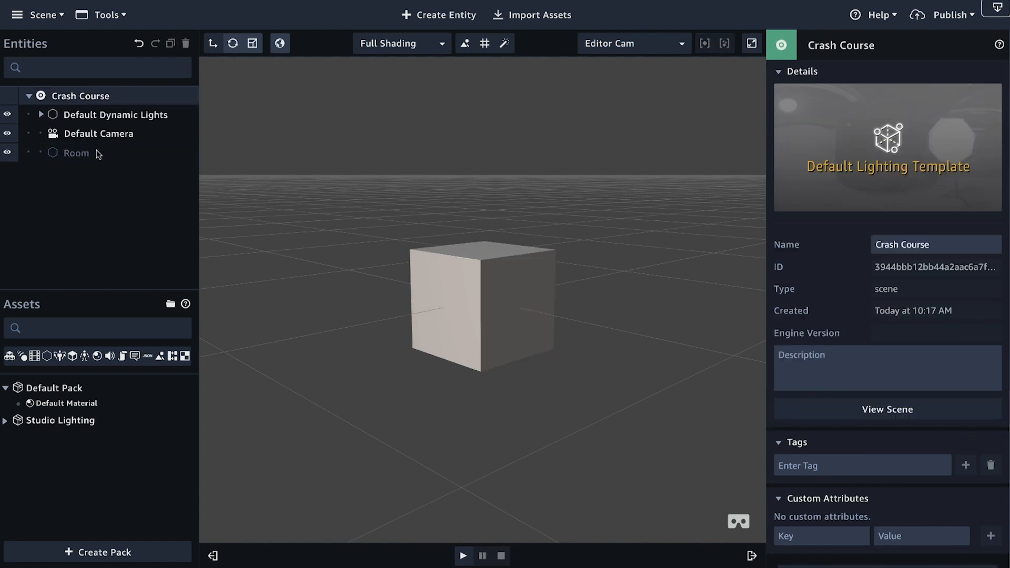
Step: Set the Room entity's uniform scale to 20 in its Transform component
click(108, 153)
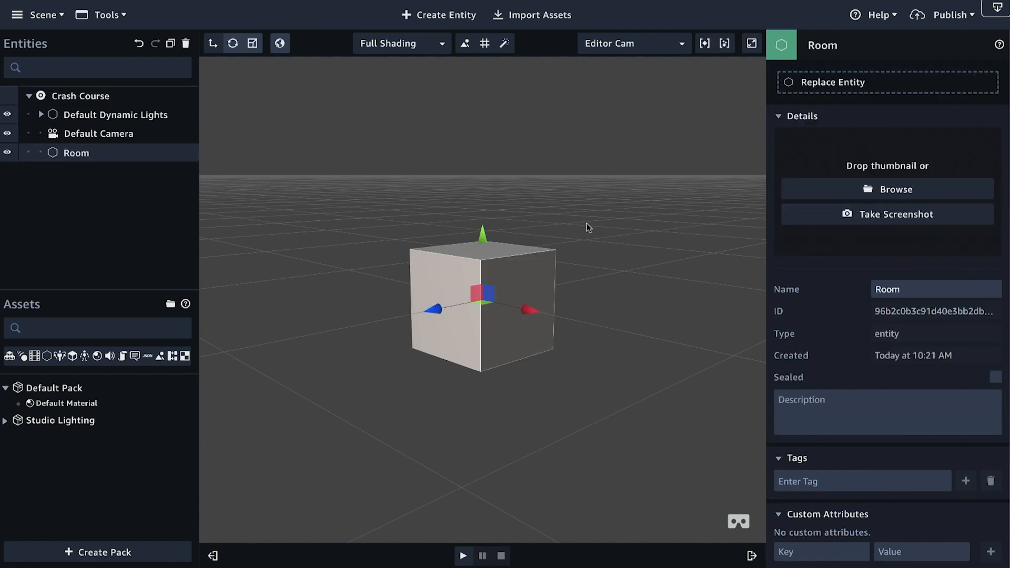
click(823, 45)
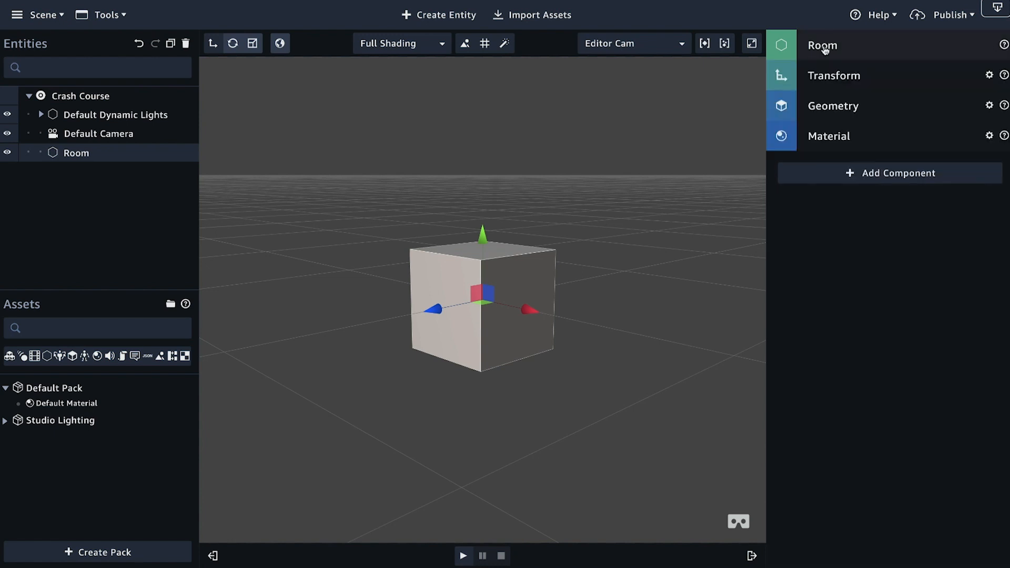
click(844, 79)
scroll(559, 251, down, 5)
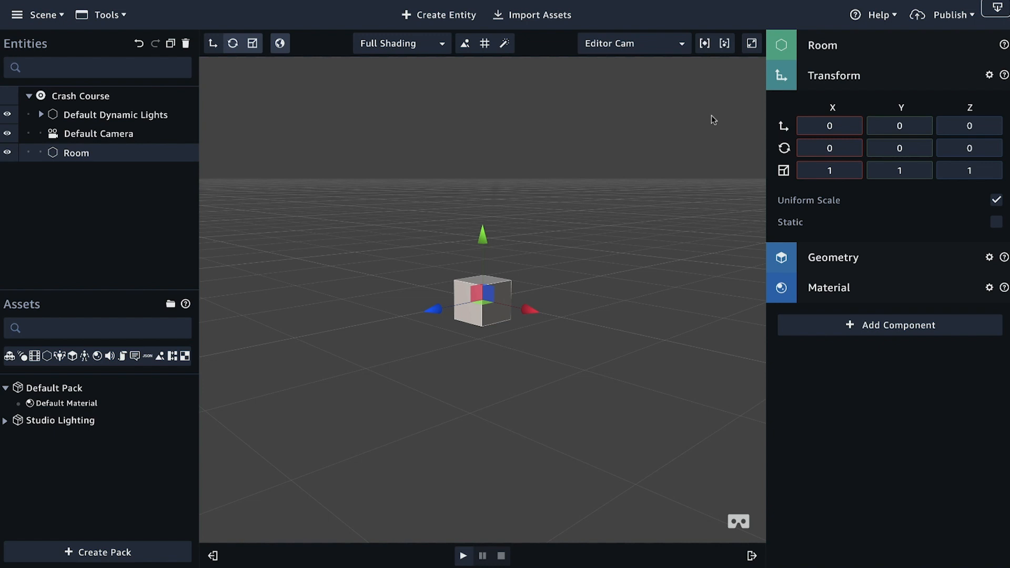
key(XF86AudioLowerVolume)
click(850, 171)
text(20)
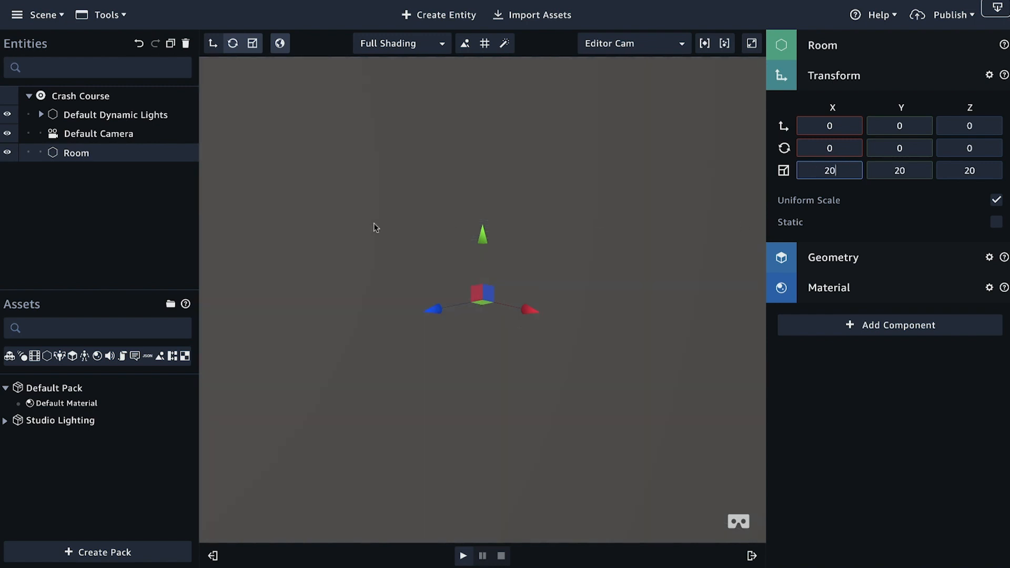
scroll(374, 226, down, 10)
drag(529, 236, 563, 233)
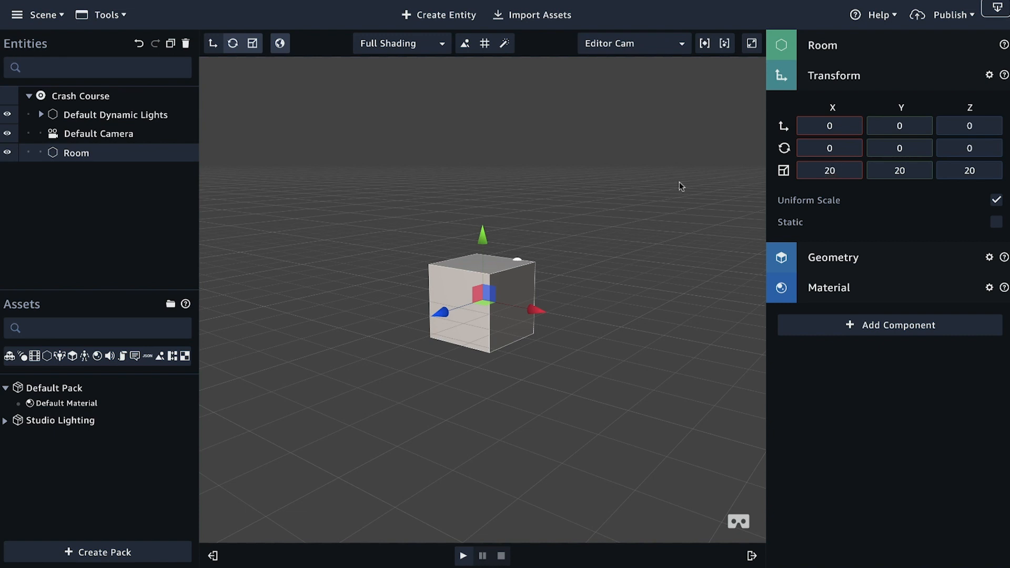
Step: Raise the Room entity by setting its Y translation to 10
scroll(518, 344, up, 5)
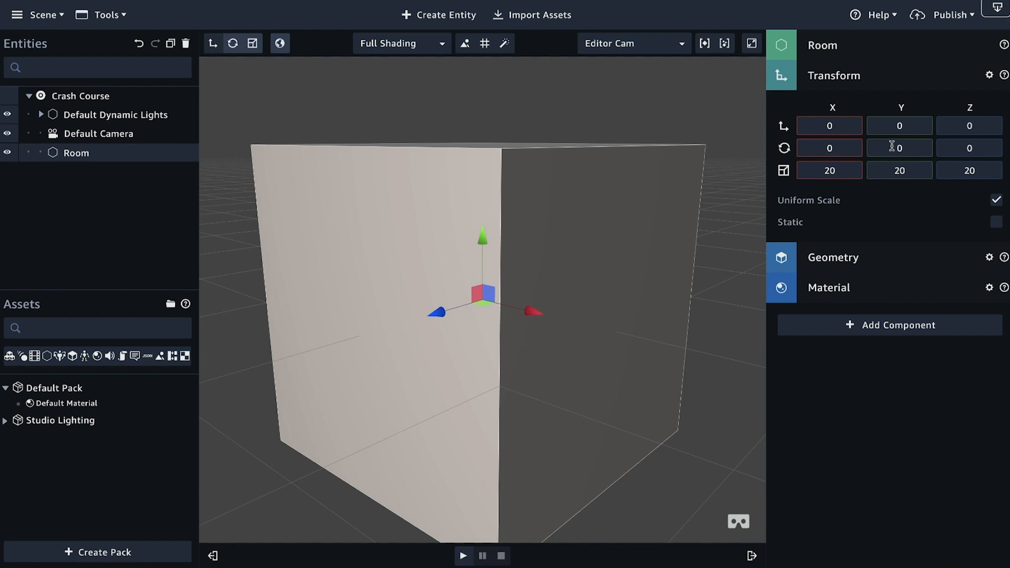
drag(582, 250, 573, 317)
scroll(573, 316, down, 2)
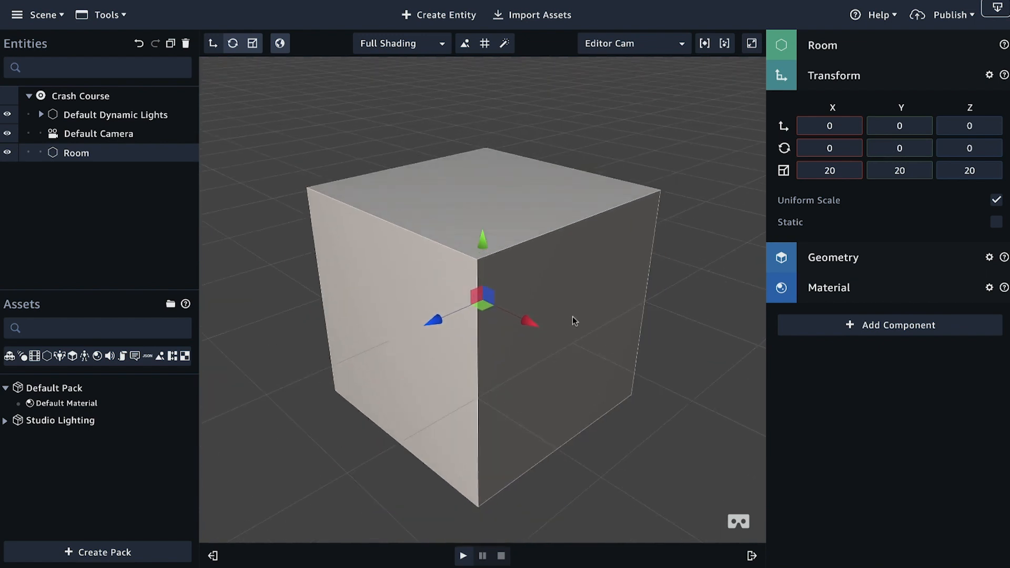
scroll(572, 317, down, 2)
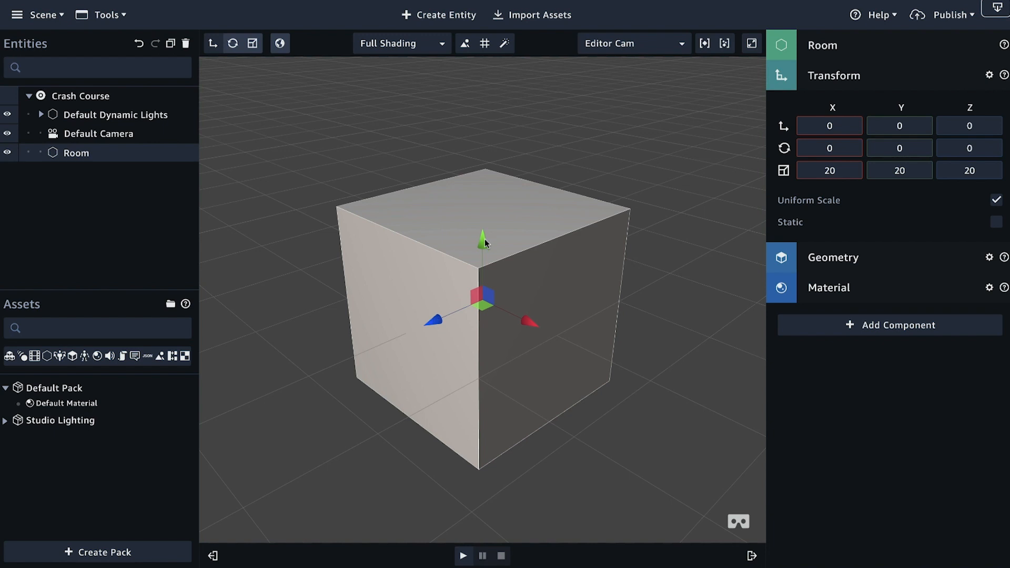
drag(485, 247, 827, 136)
drag(921, 125, 870, 124)
text(10)
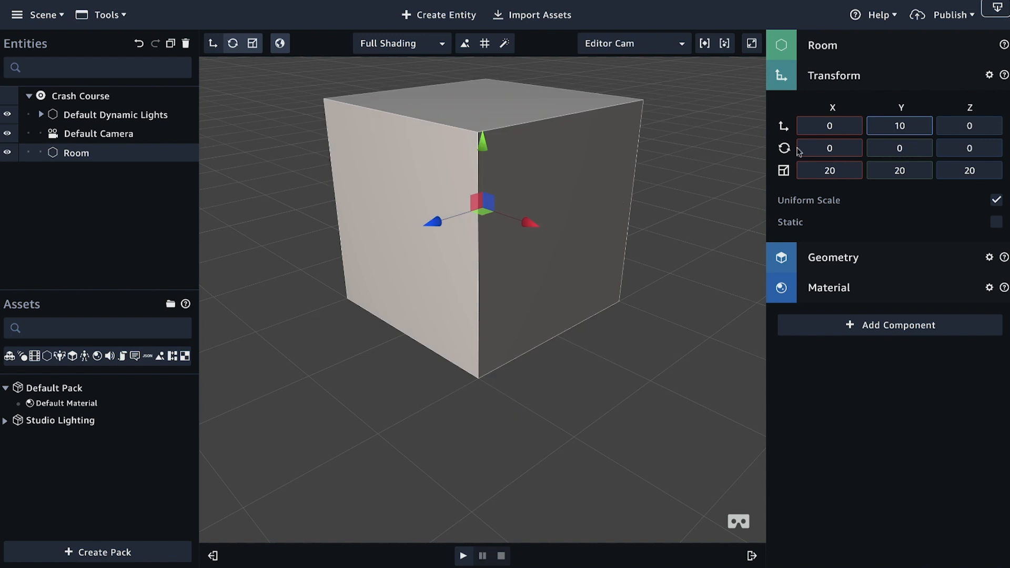
Step: Examine how the raised Room box sits on the grid from outside and from within
scroll(486, 325, up, 3)
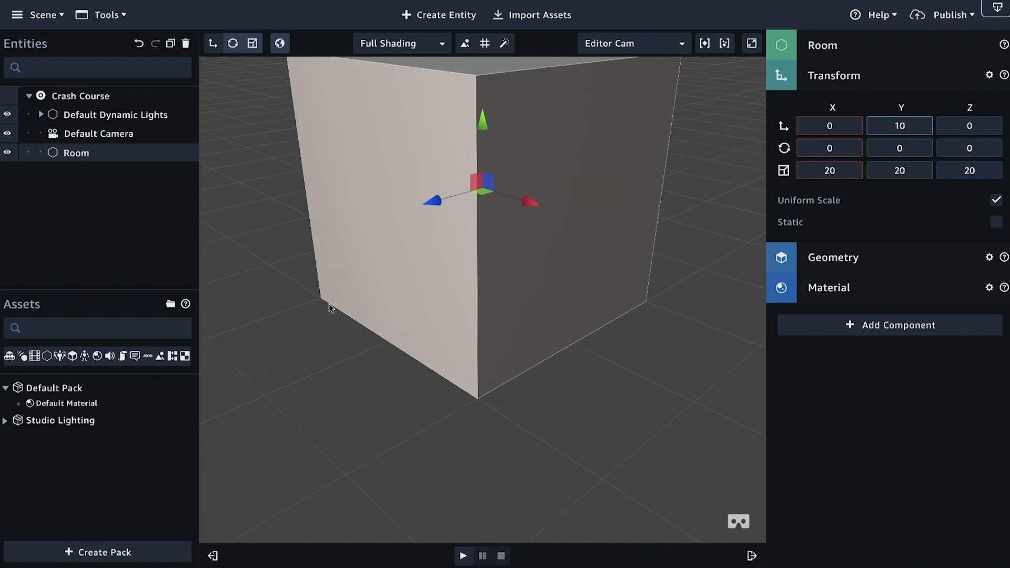
drag(495, 460, 345, 395)
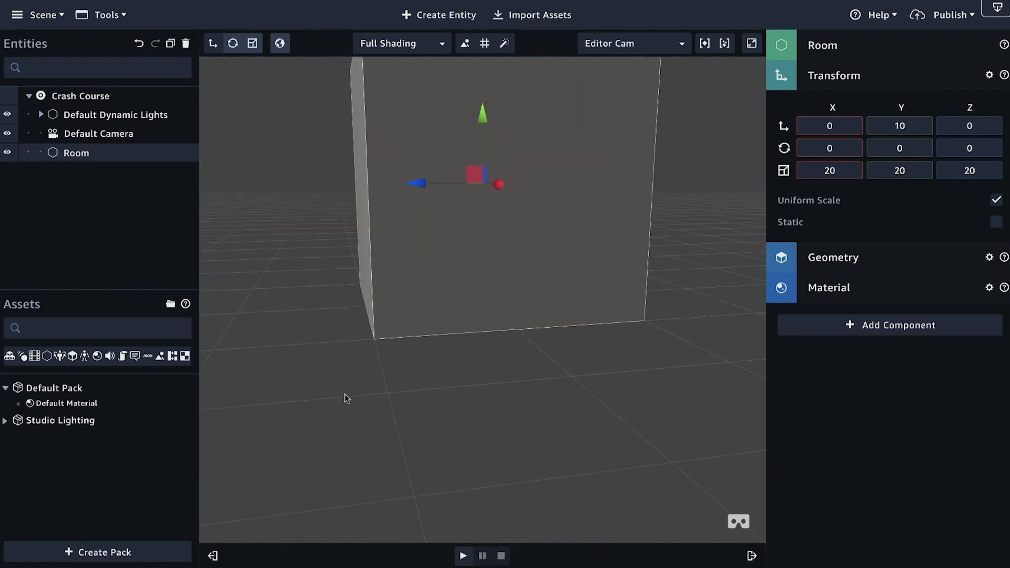
scroll(518, 390, down, 3)
drag(512, 391, 619, 409)
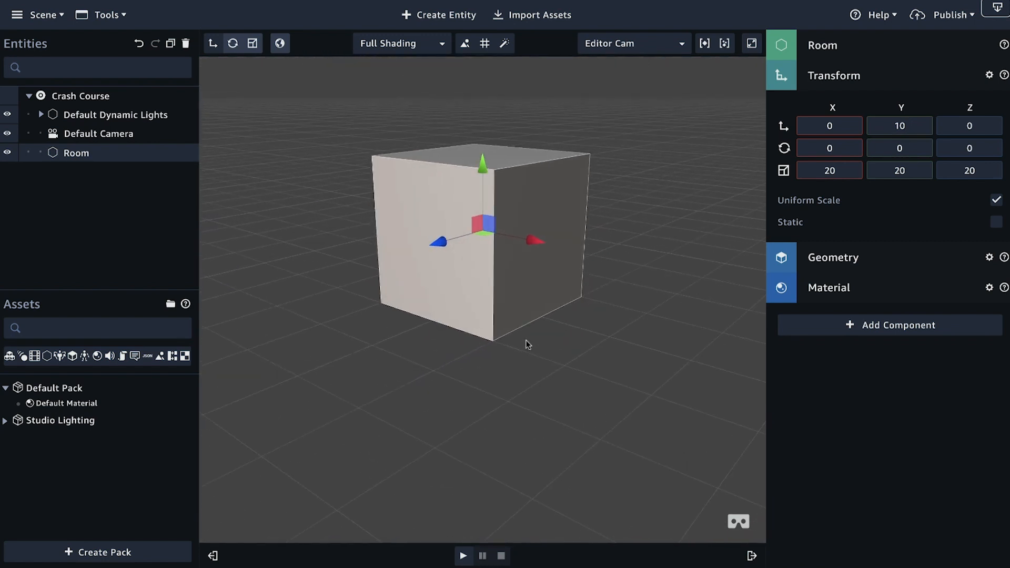
scroll(526, 342, up, 5)
drag(571, 365, 408, 323)
scroll(566, 428, up, 5)
scroll(566, 428, down, 5)
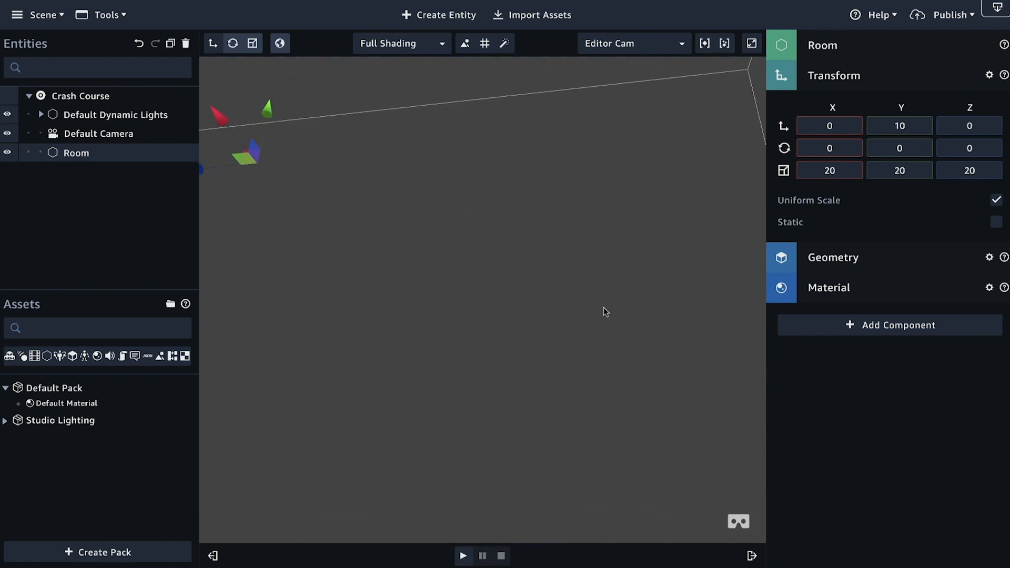
drag(604, 308, 609, 399)
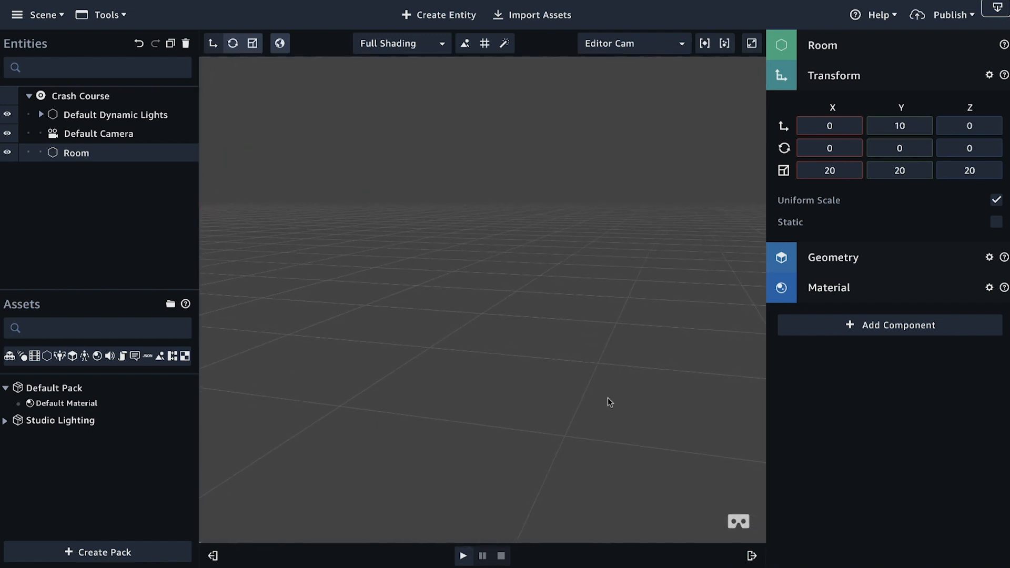
scroll(608, 398, down, 5)
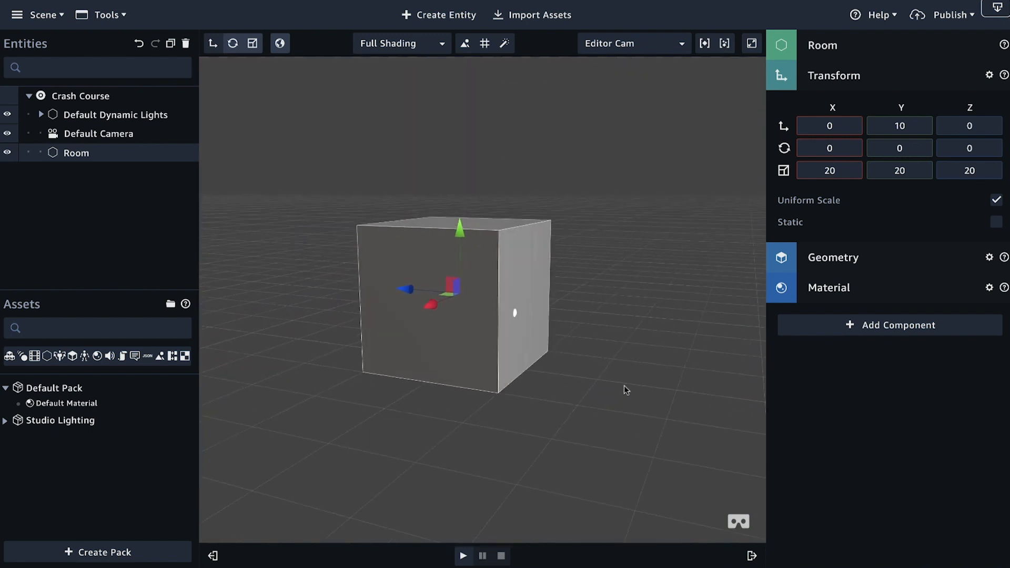
Step: Collapse the Room's Transform settings and set its material's Cull Face to Front
click(835, 76)
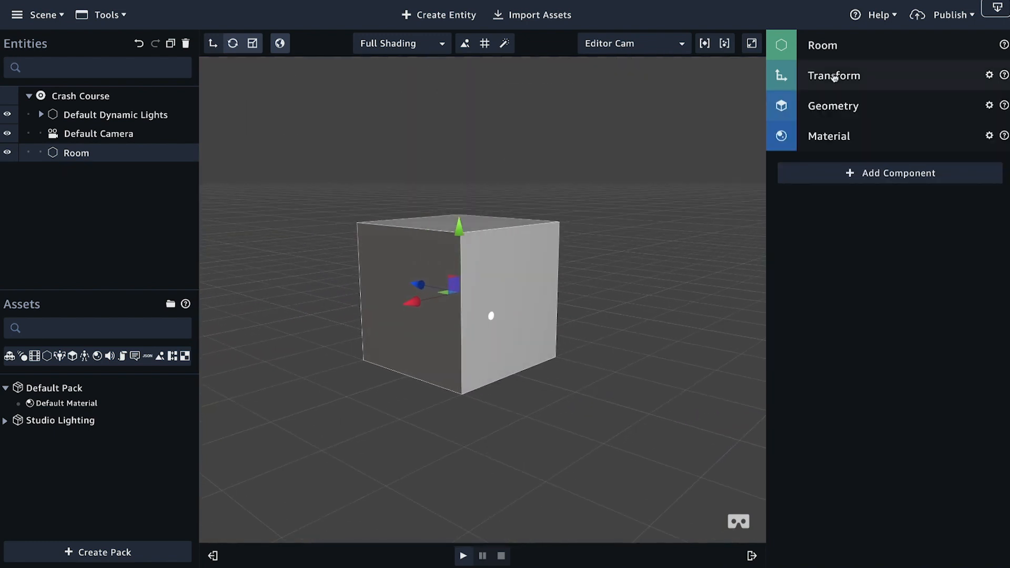
click(876, 140)
scroll(887, 216, down, 4)
scroll(887, 216, down, 7)
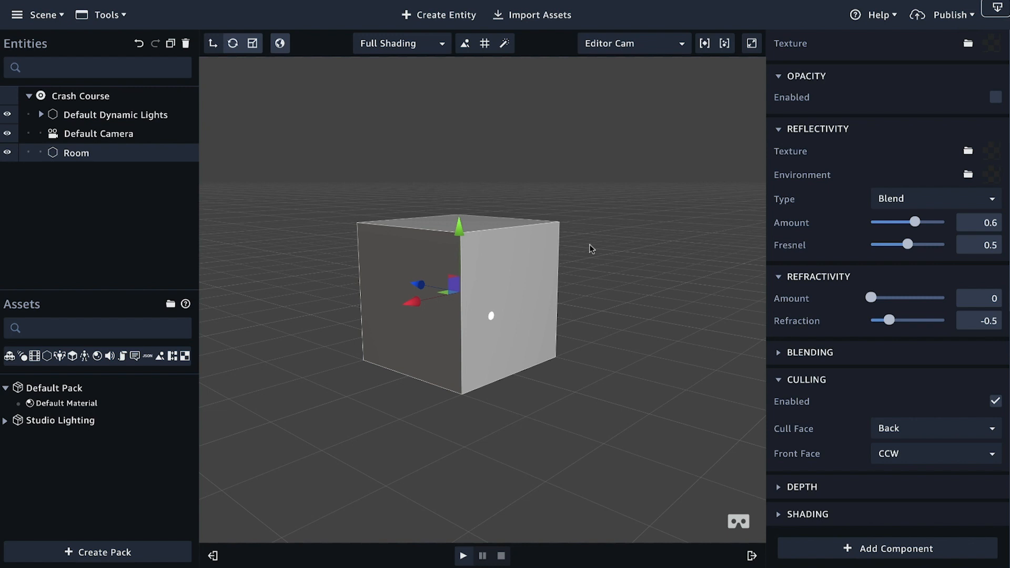
click(904, 430)
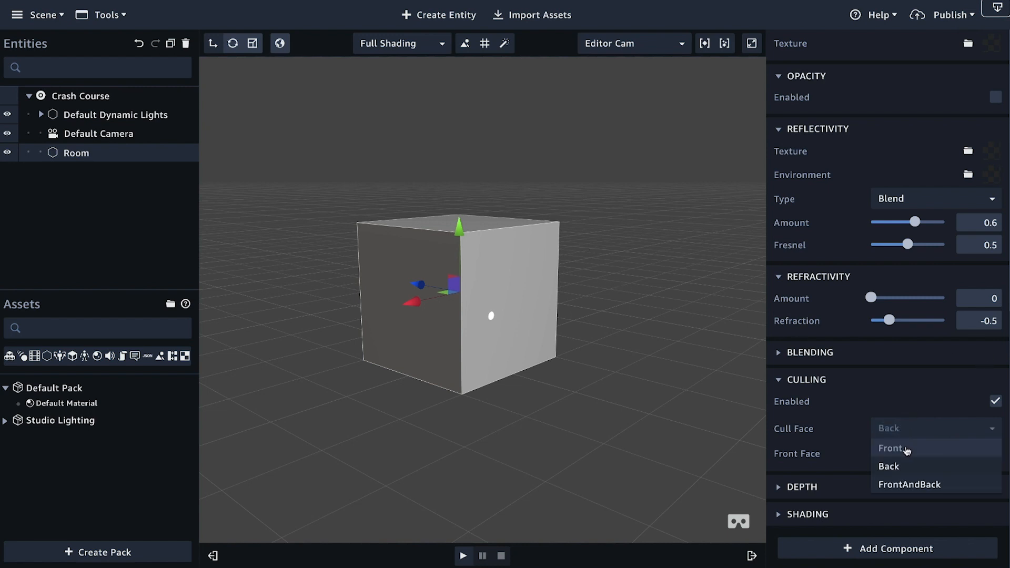
click(905, 449)
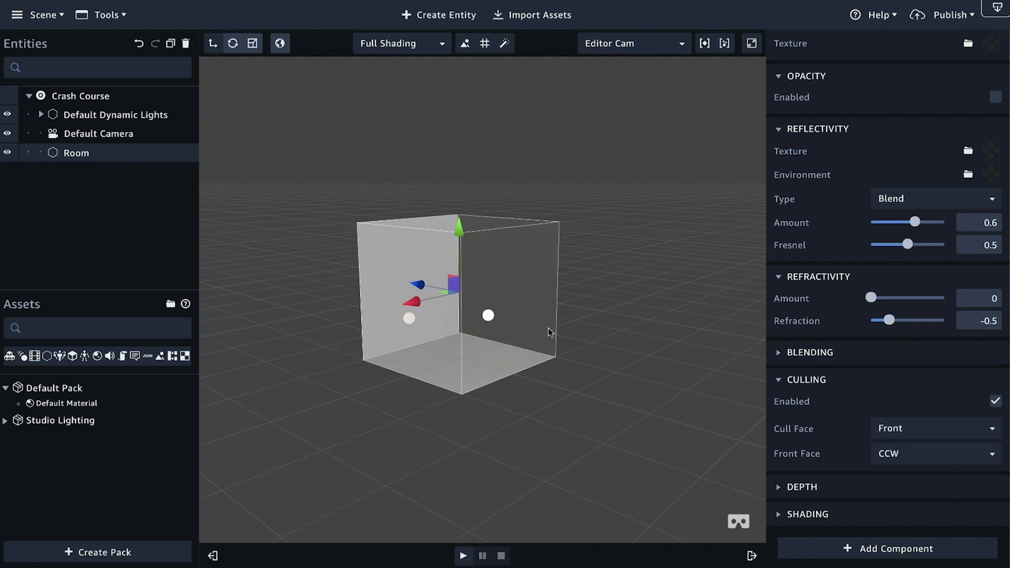
Step: Inspect the Room's interior walls and floor from several angles and distances
scroll(457, 324, up, 5)
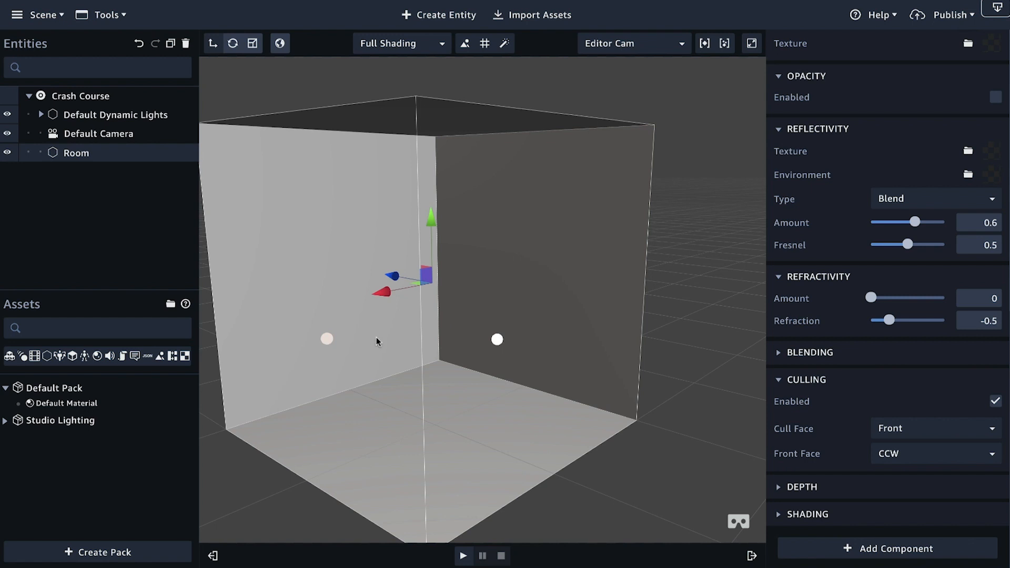
scroll(377, 337, up, 5)
drag(419, 343, 488, 197)
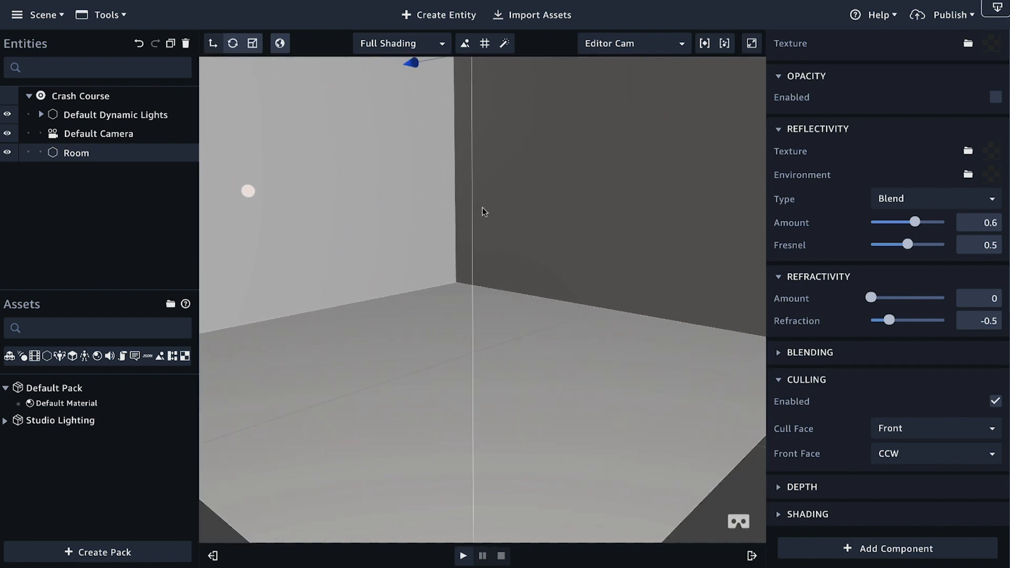
scroll(482, 208, down, 10)
drag(477, 263, 514, 277)
scroll(484, 352, up, 5)
drag(520, 320, 533, 367)
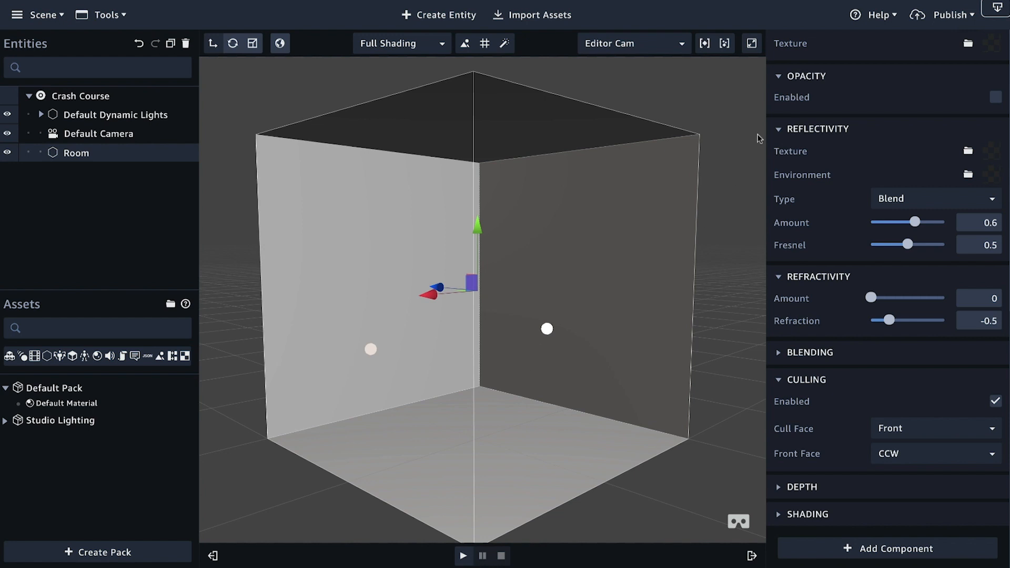
Step: Set the Room material's diffuse color to light blue, hex 6a99e9
scroll(858, 187, up, 10)
click(834, 136)
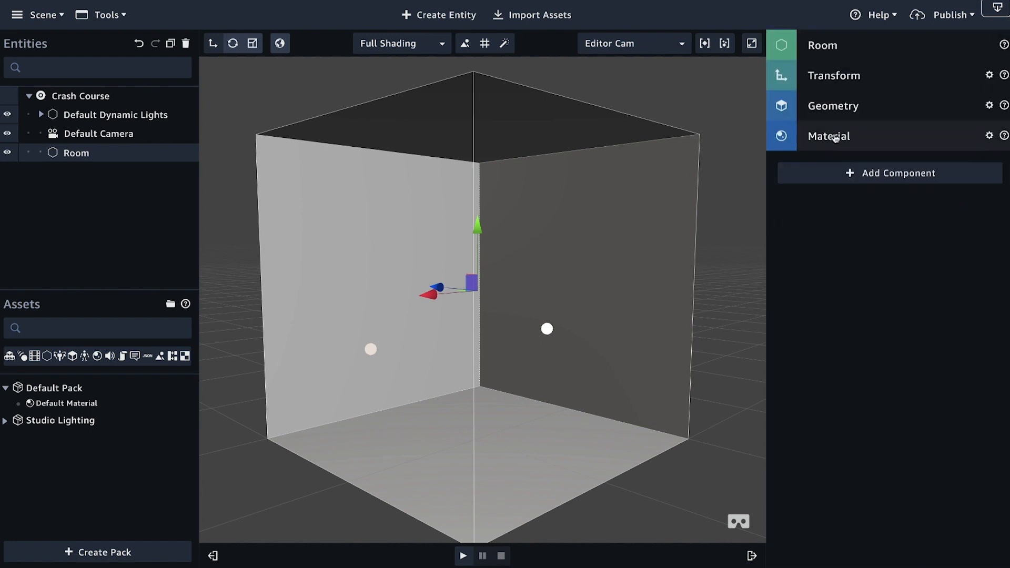
click(849, 143)
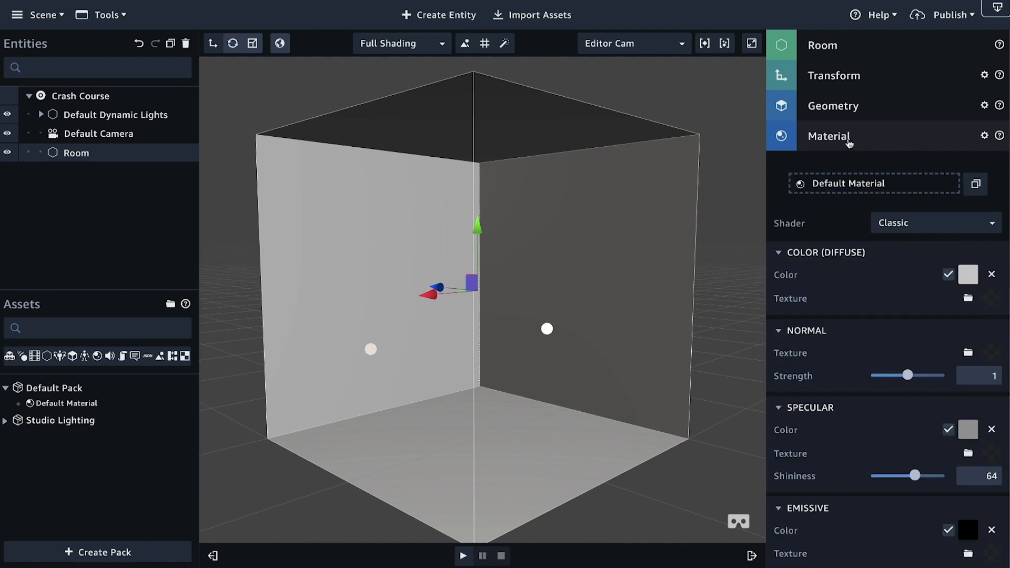
click(969, 277)
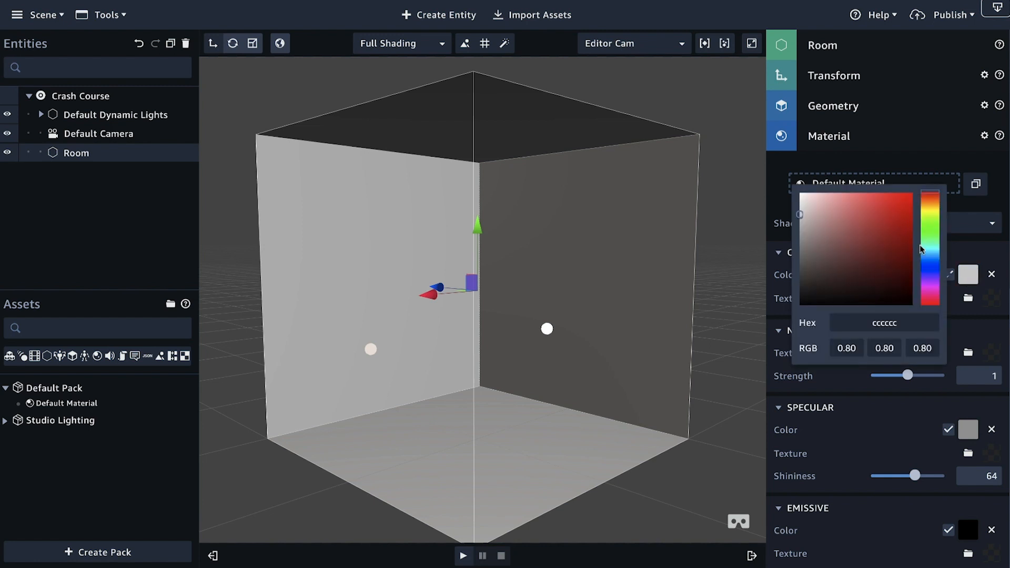
click(935, 265)
click(909, 217)
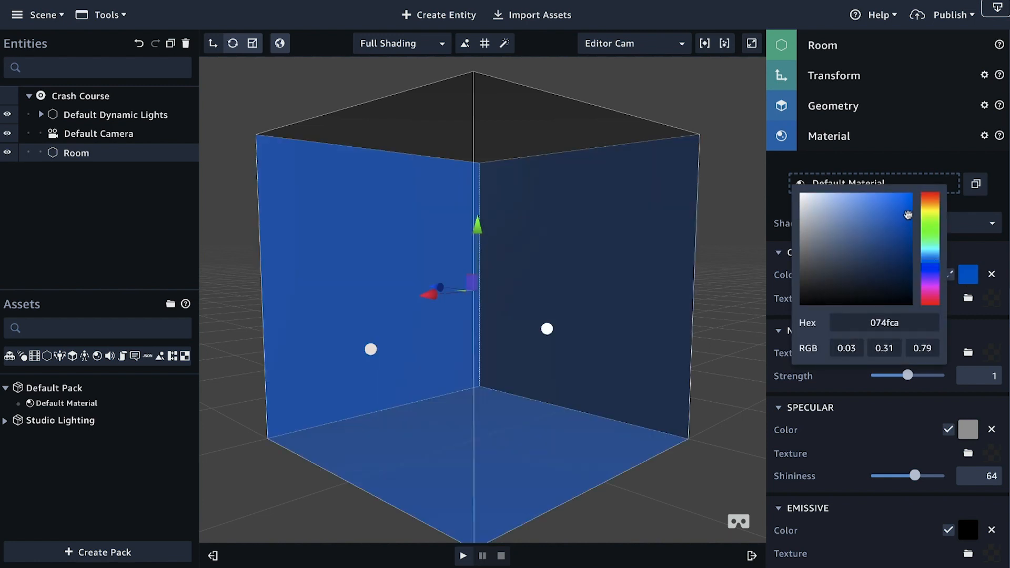
mouse_move(908, 217)
mouse_down()
mouse_move(877, 195)
mouse_move(861, 202)
mouse_up()
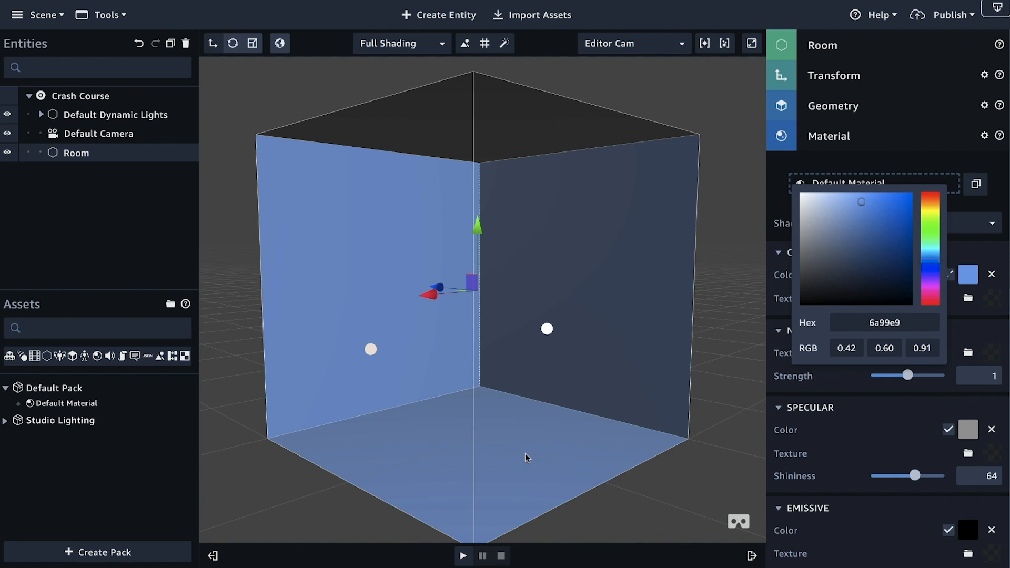
click(554, 433)
Step: Examine the blue Room's floor and walls from several angles and distances
right_drag(479, 438, 602, 289)
scroll(583, 446, up, 5)
right_drag(589, 346, 498, 371)
scroll(525, 334, down, 5)
right_drag(525, 335, 628, 360)
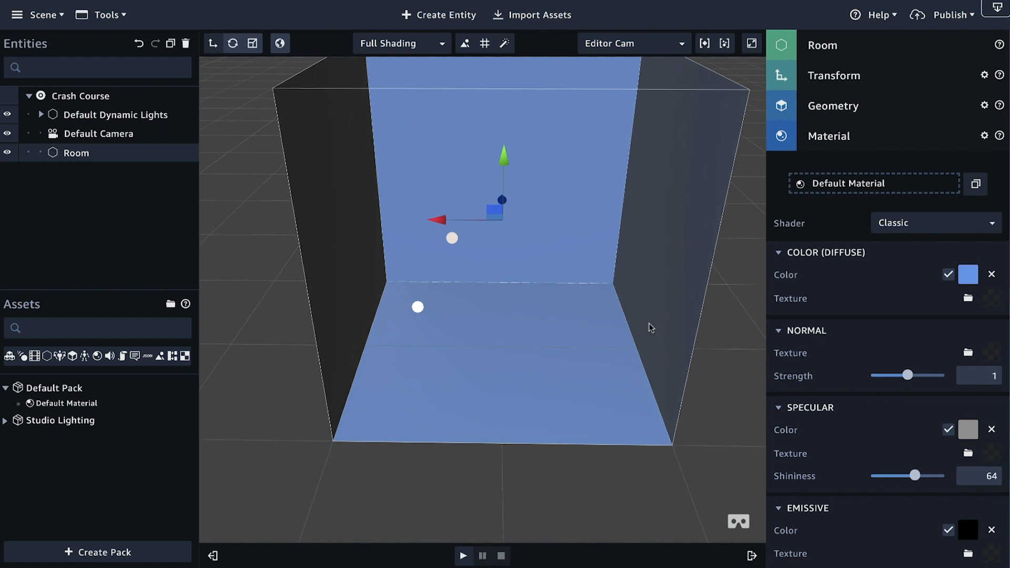
right_drag(397, 260, 546, 298)
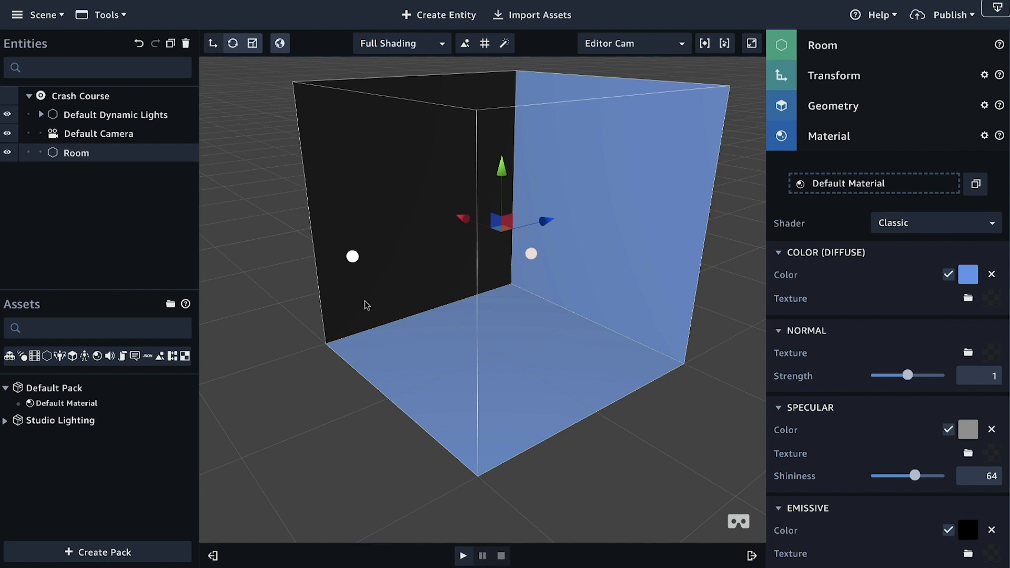
drag(365, 301, 428, 299)
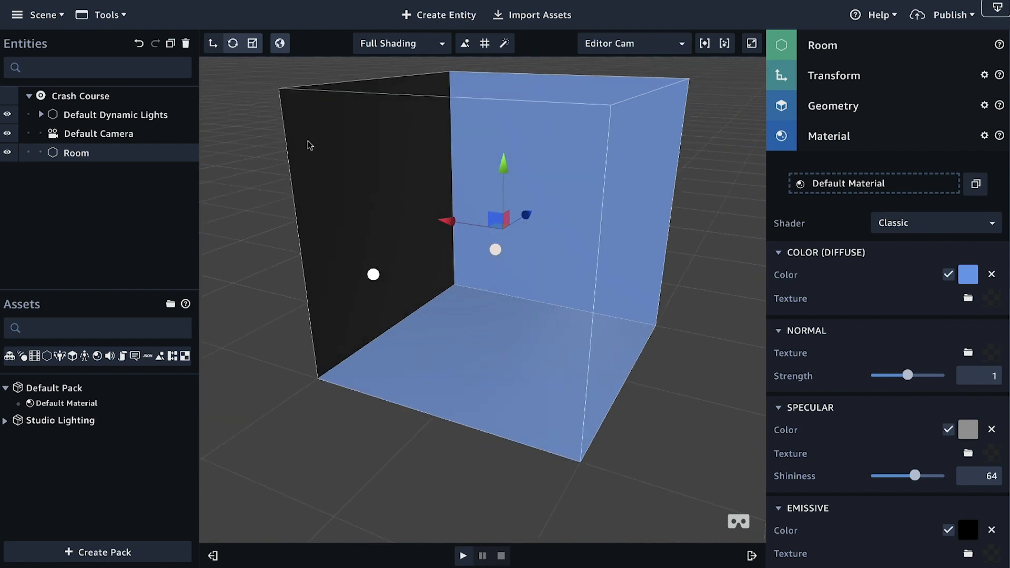
drag(426, 336, 513, 332)
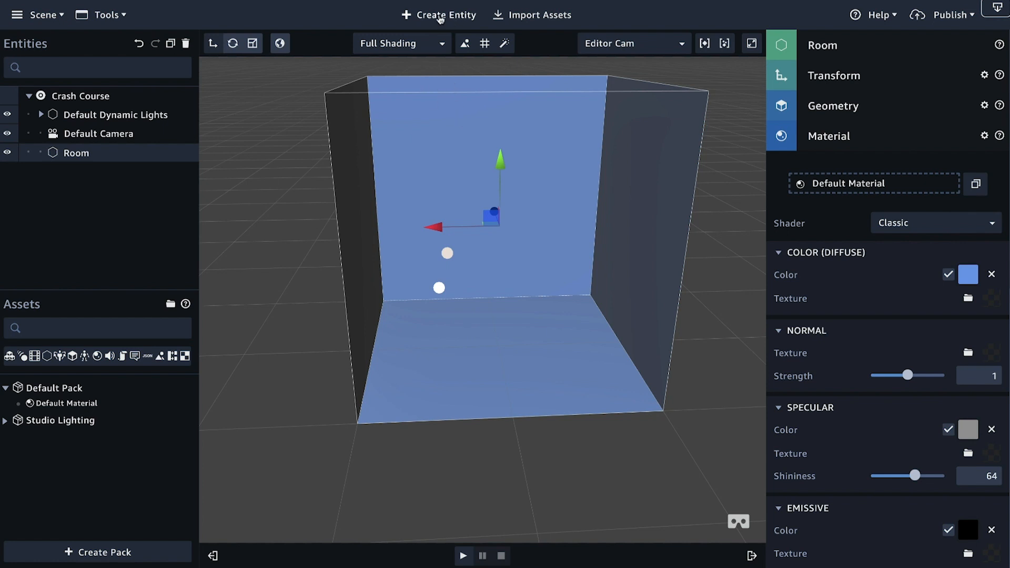
Step: Create a quad entity and rename it Pic
click(441, 17)
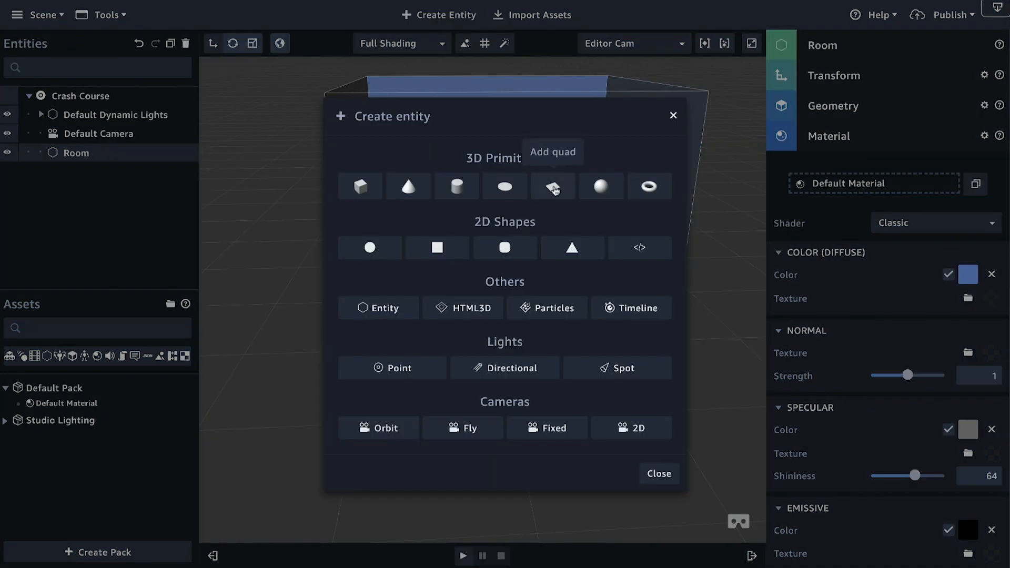
click(554, 188)
double_click(86, 154)
key(BackSpace)
key(BackSpace)
key(BackSpace)
key(BackSpace)
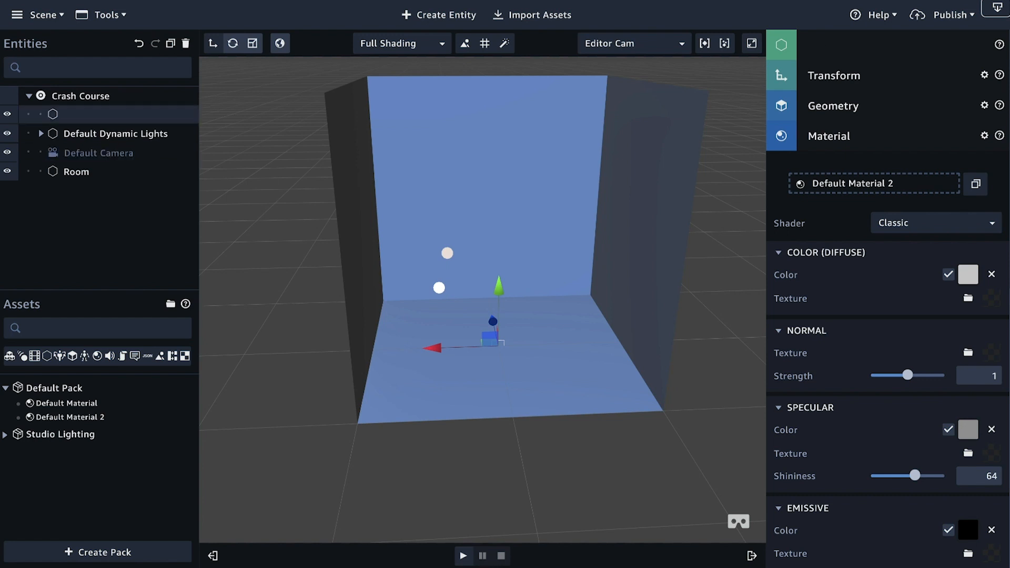
text(Pic)
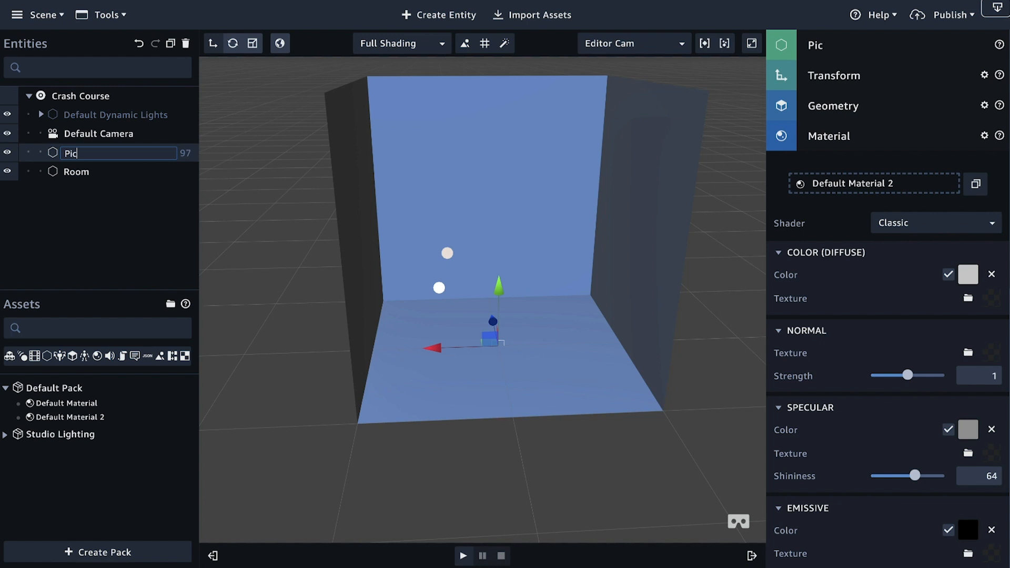
click(98, 219)
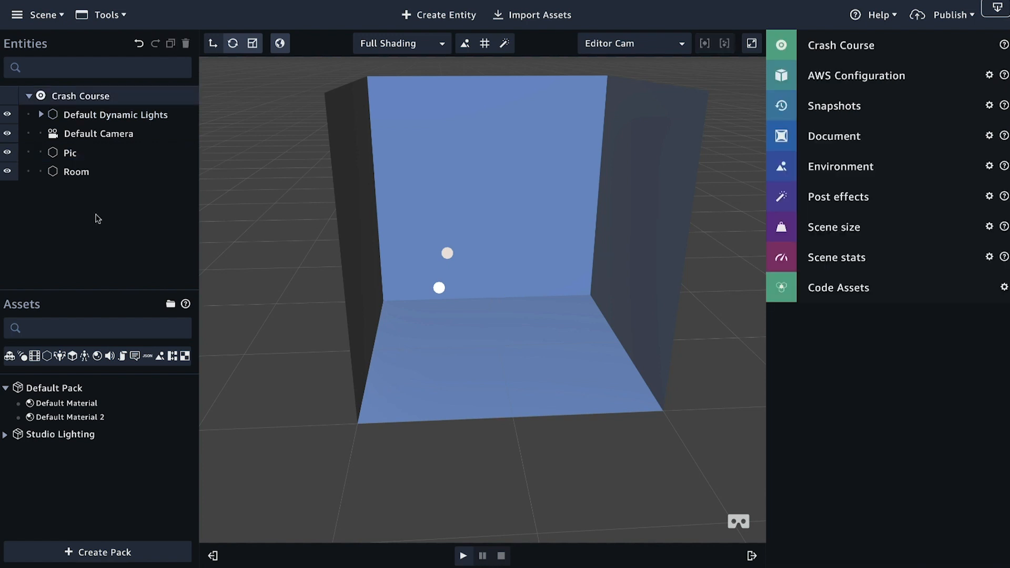
Step: Select the Pic quad, frame it in the view and raise it above the Room's floor to a Y translation of about 1.79
click(77, 153)
key(f)
drag(447, 367, 617, 371)
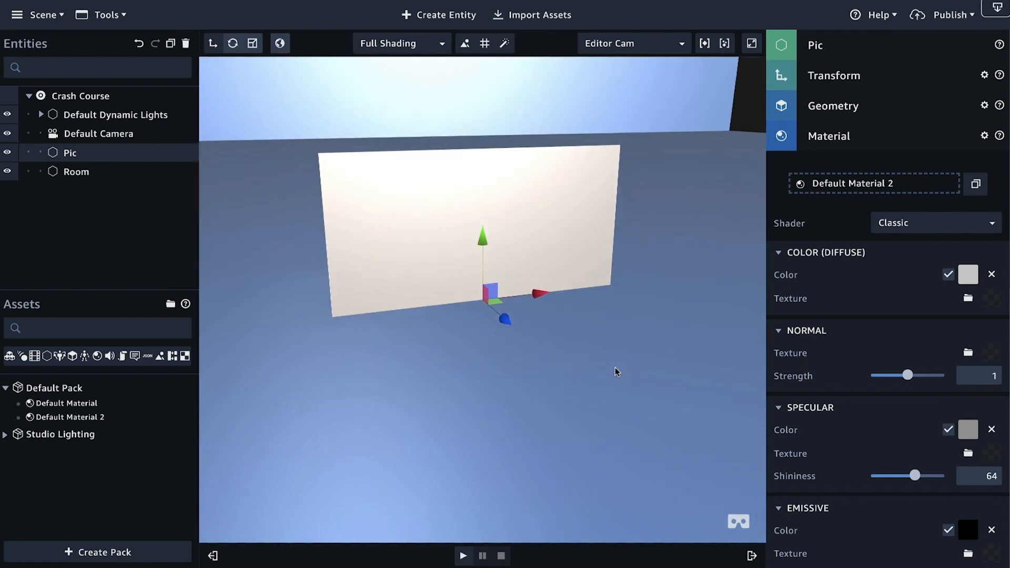
scroll(616, 372, down, 5)
drag(611, 331, 491, 289)
drag(485, 242, 488, 133)
drag(489, 305, 487, 277)
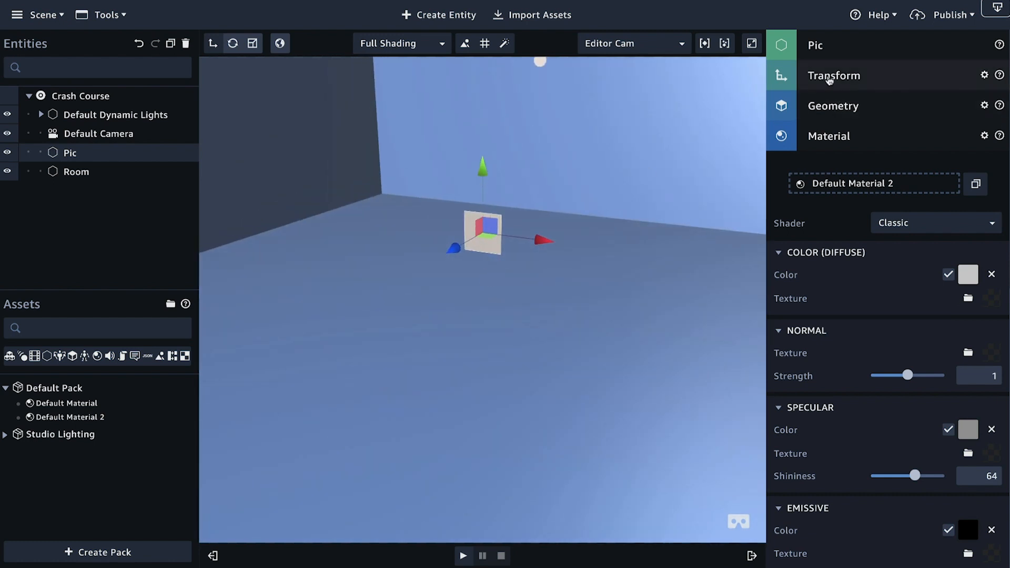
Step: Set the Pic quad's Y rotation to 90 in its Transform settings
click(831, 80)
click(896, 146)
drag(896, 145, 889, 102)
drag(908, 147, 894, 148)
text(90)
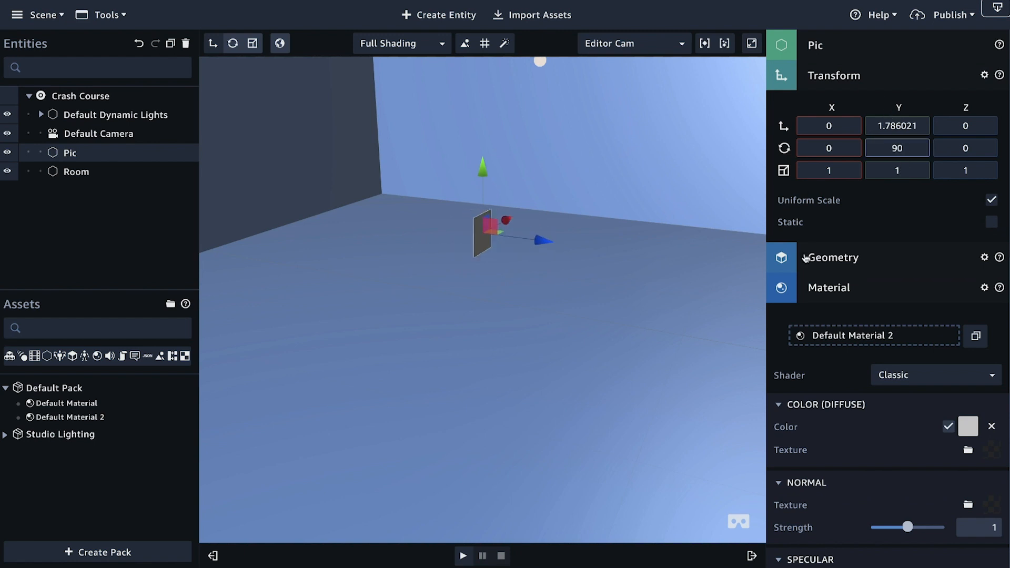
Step: Move the Pic quad along the X axis toward the dark side wall, to about -4.81
drag(596, 280, 456, 261)
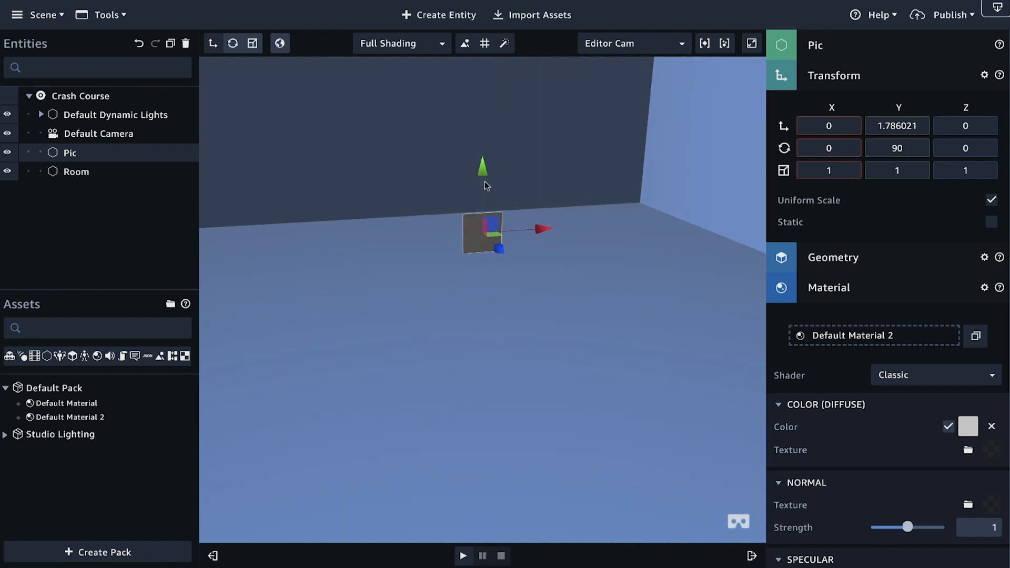
drag(520, 345, 562, 300)
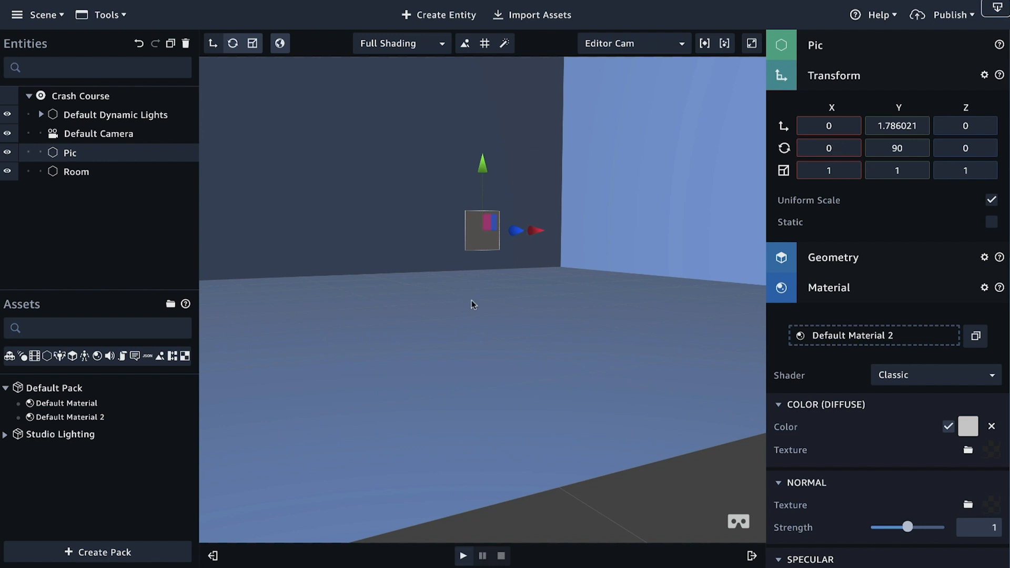
drag(464, 307, 505, 327)
drag(529, 244, 443, 226)
click(507, 256)
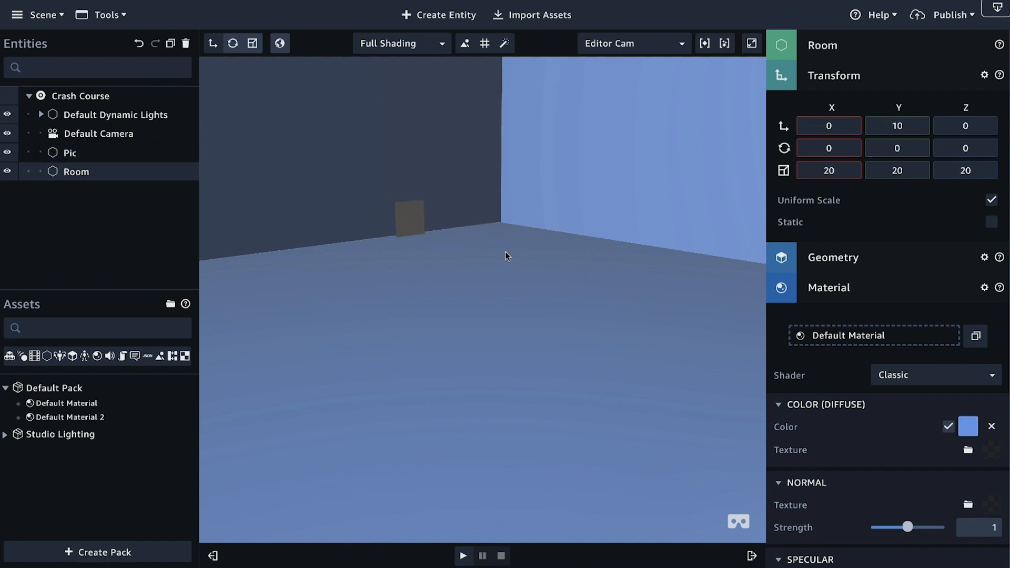
click(408, 213)
drag(408, 213, 380, 213)
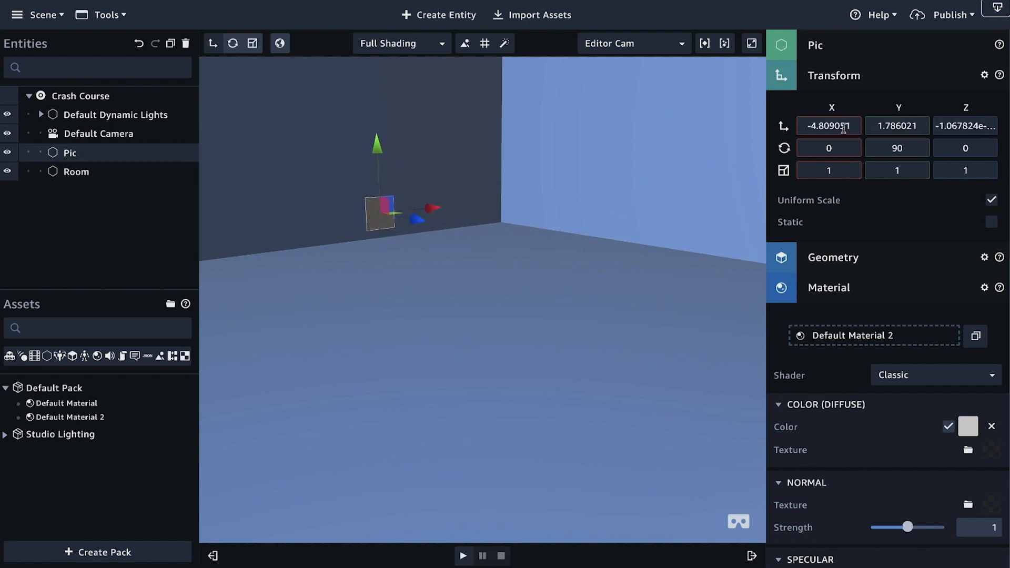
Step: Set the Pic quad's X translation to -10 so it sits on the Room's side wall
click(849, 127)
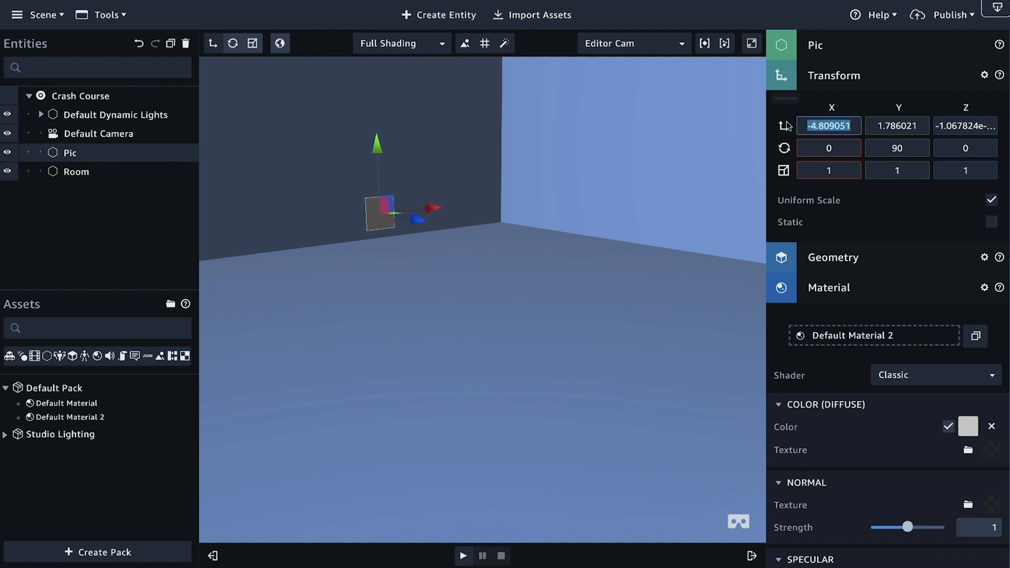
text(10)
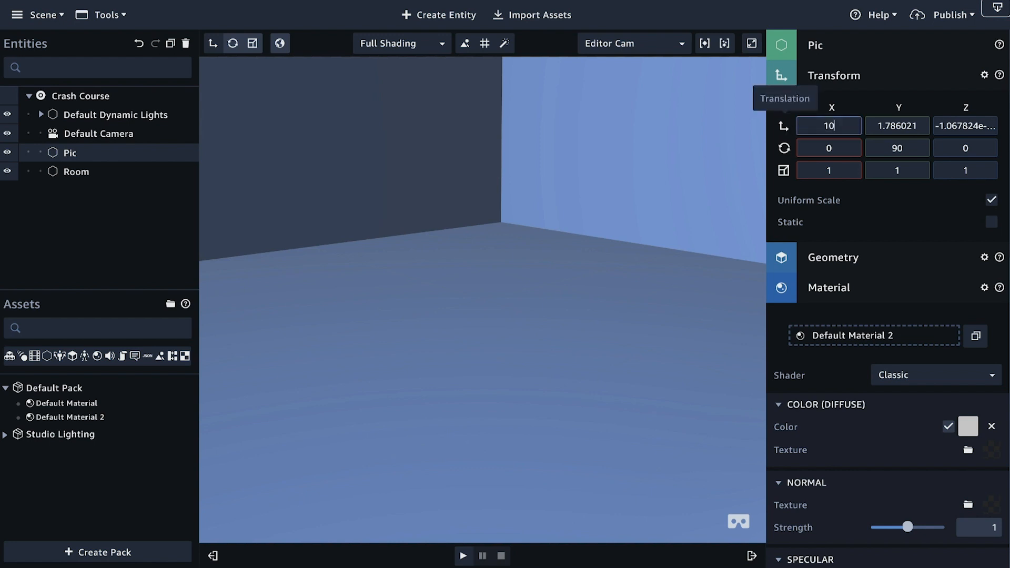
scroll(574, 342, down, 5)
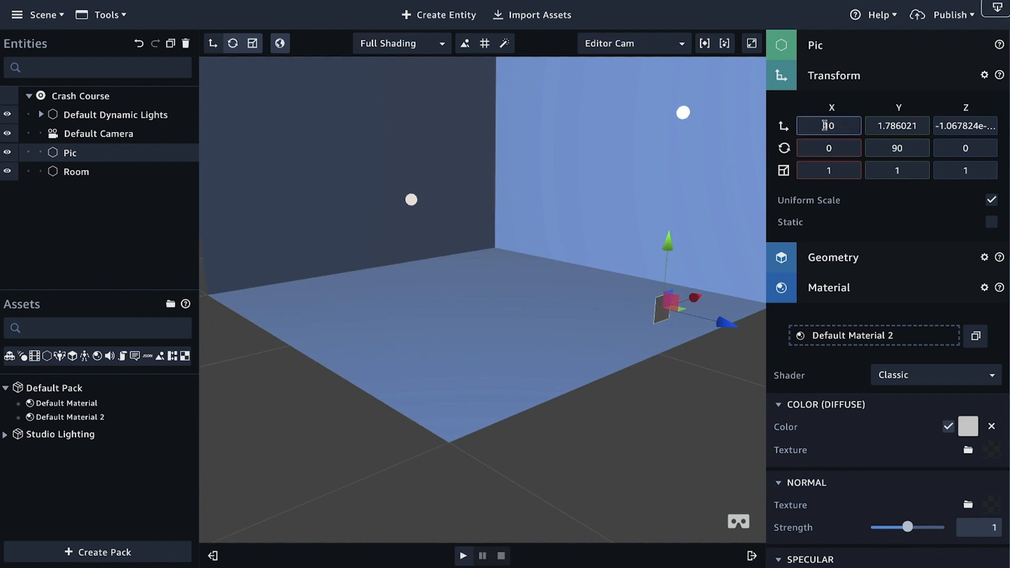
click(824, 126)
text(-)
scroll(337, 299, up, 5)
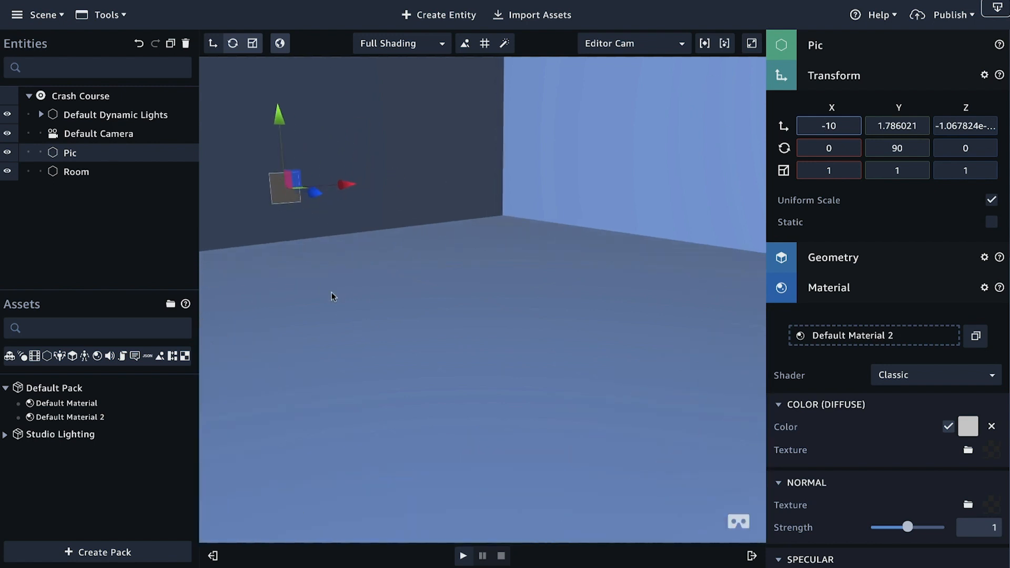
Step: Nudge the Pic quad slightly off the side wall to an X translation of about -9.82
middle_drag(311, 295, 419, 458)
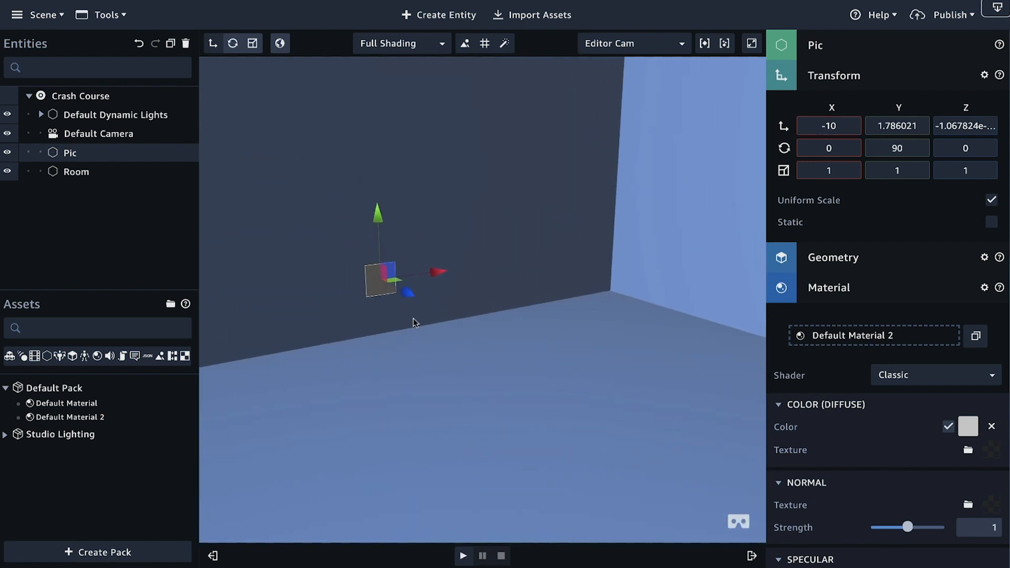
middle_drag(388, 254, 418, 273)
drag(429, 311, 432, 313)
drag(834, 172, 824, 171)
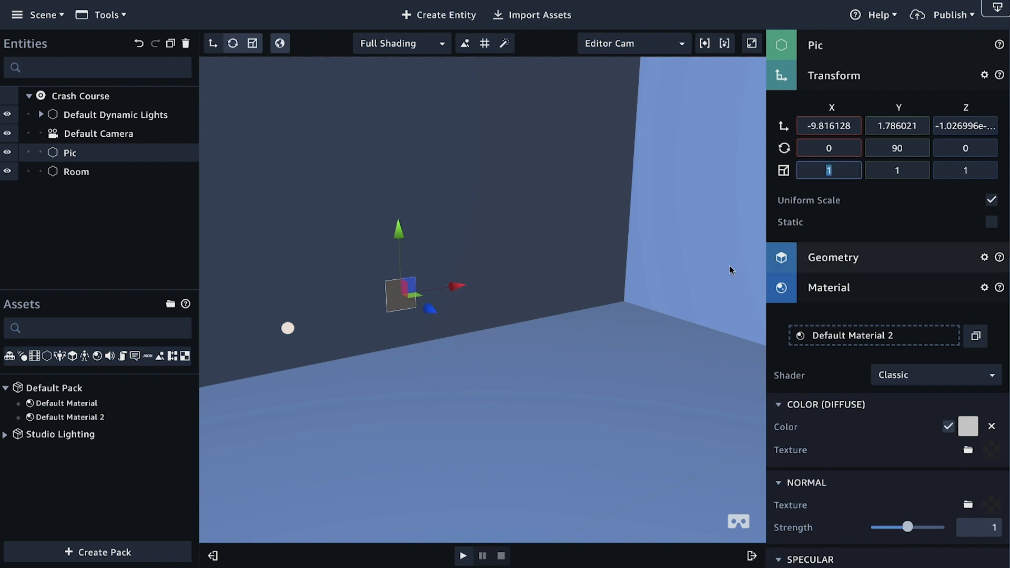
drag(538, 376, 529, 346)
Step: Load Sumerian Logo-02.png as the diffuse texture of the Pic quad's material and inspect it on the wall
scroll(824, 309, down, 2)
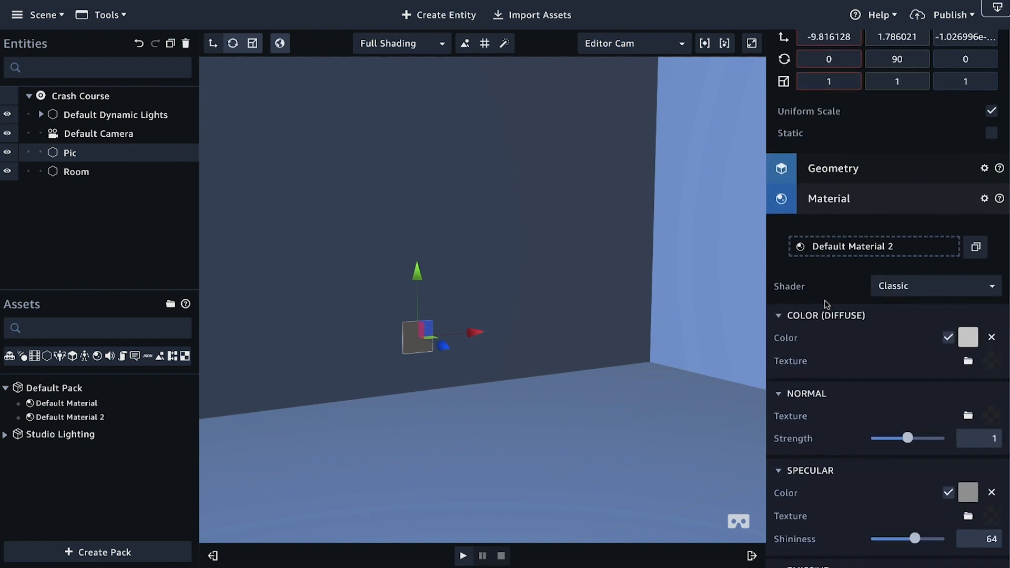
scroll(878, 307, down, 1)
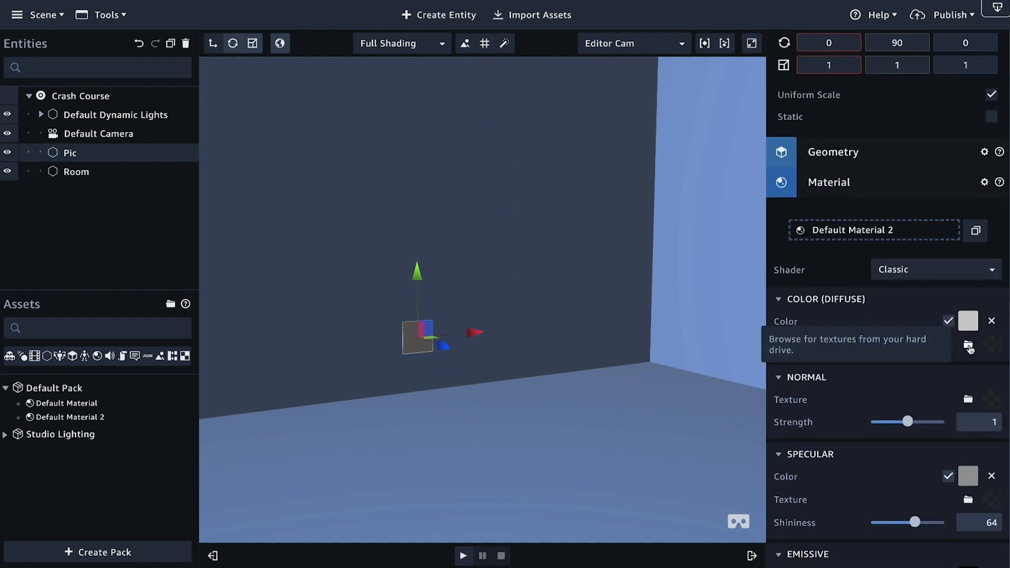
click(968, 347)
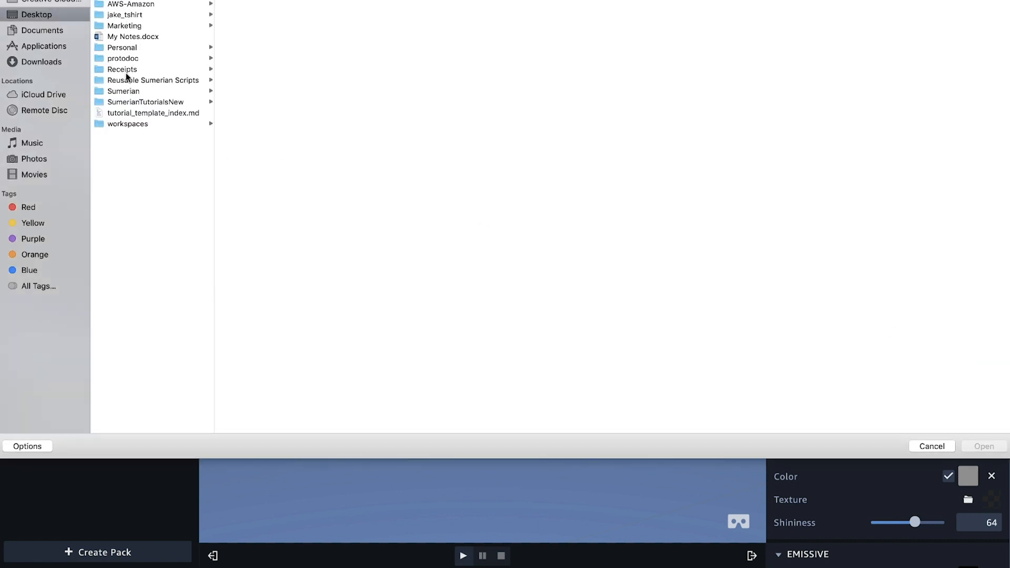
click(127, 0)
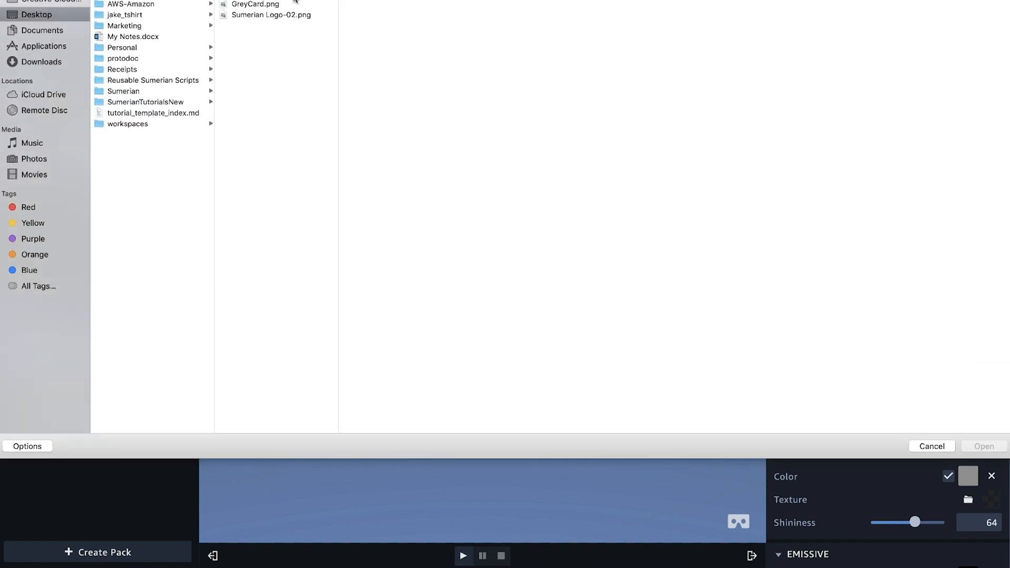
click(252, 16)
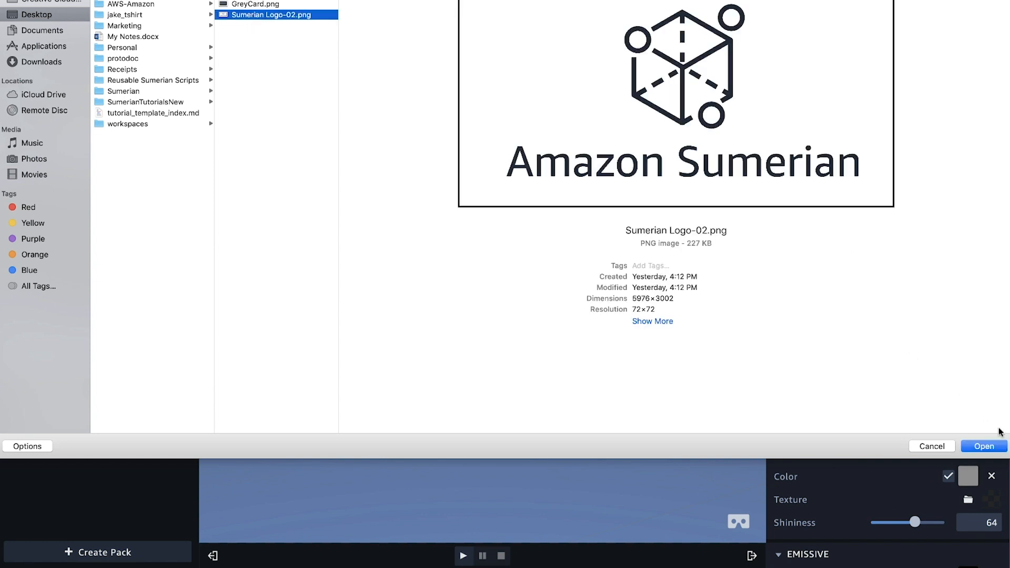
click(983, 447)
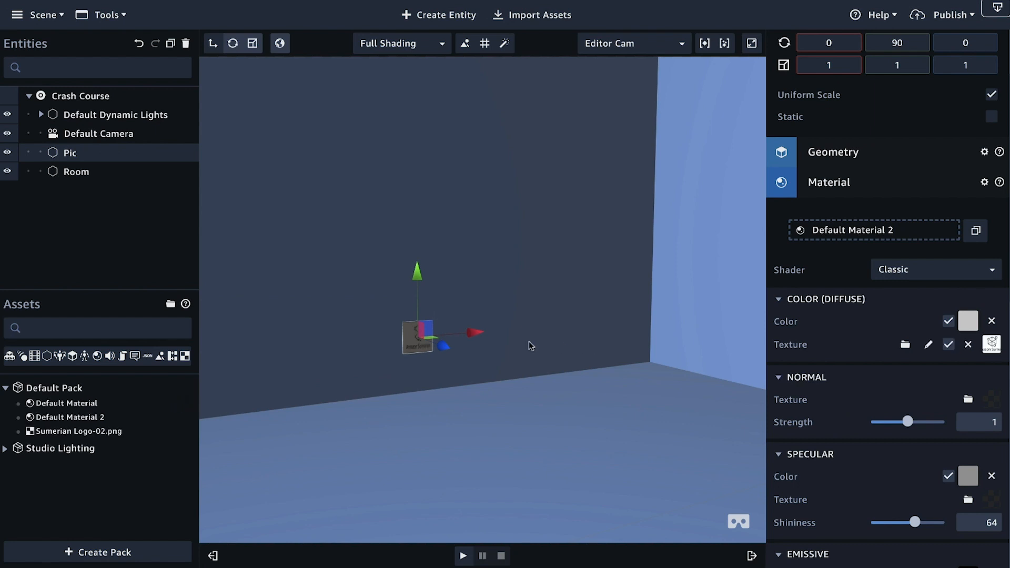
scroll(471, 343, up, 5)
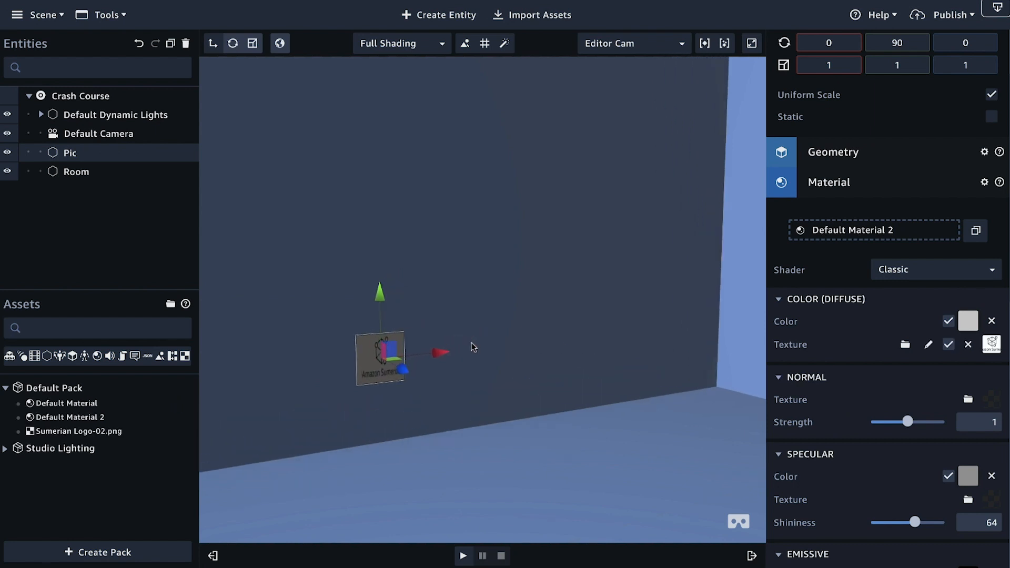
right_drag(507, 366, 447, 365)
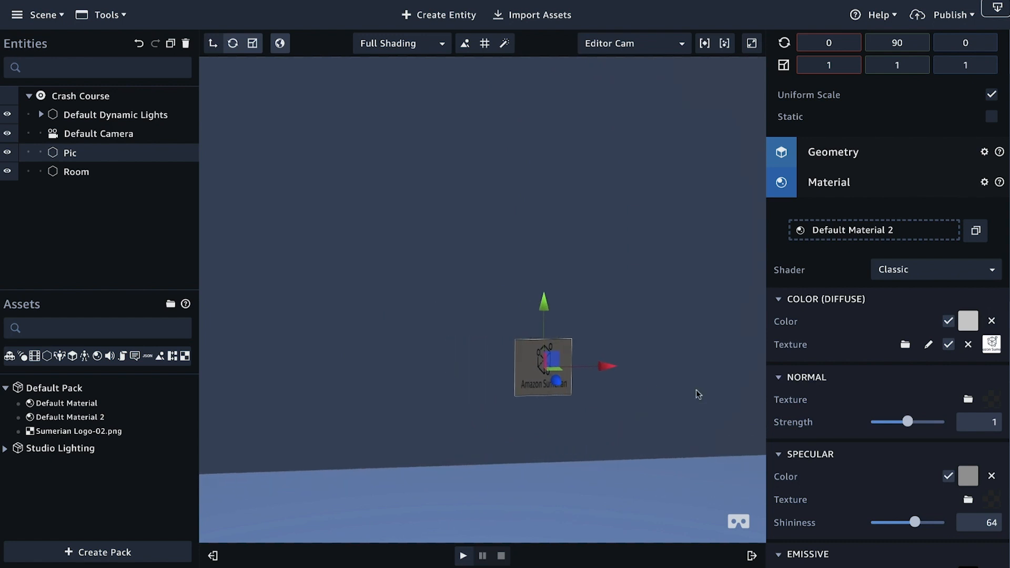
scroll(612, 394, up, 3)
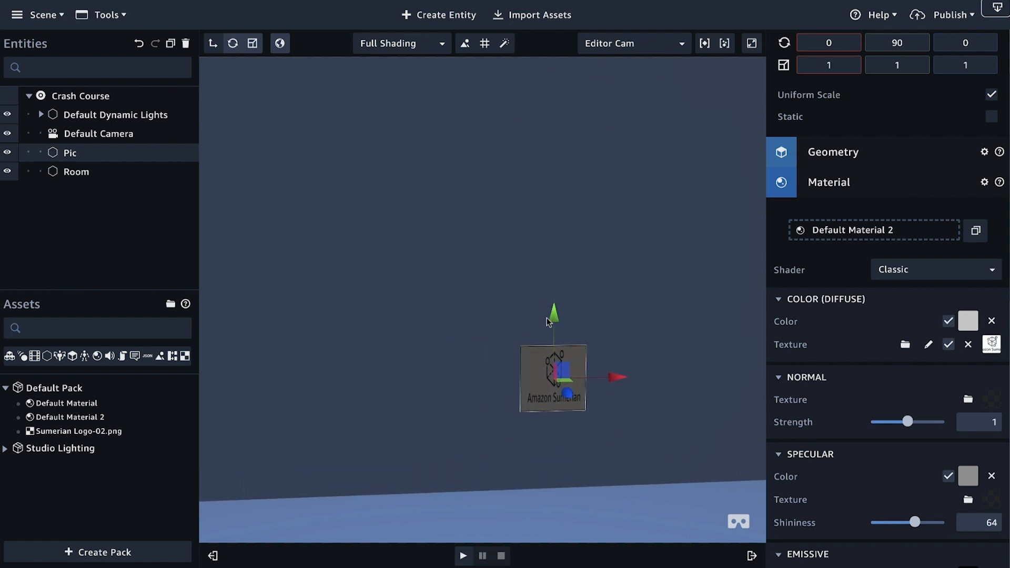
Step: Raise the Pic quad up the Room's side wall to a Y translation of about 4.98
drag(554, 315, 520, 96)
scroll(834, 220, down, 4)
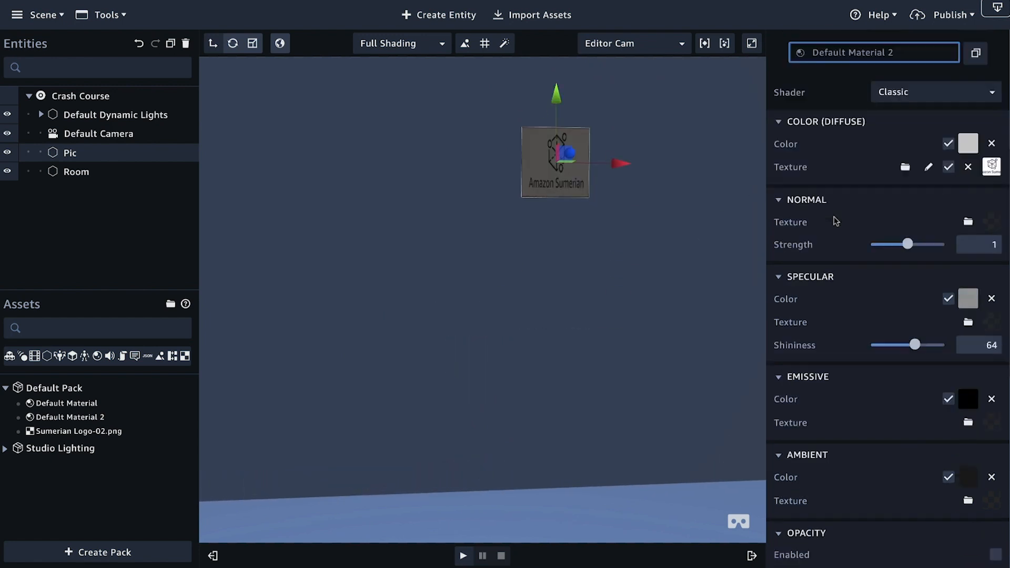
scroll(831, 240, up, 6)
scroll(588, 237, down, 5)
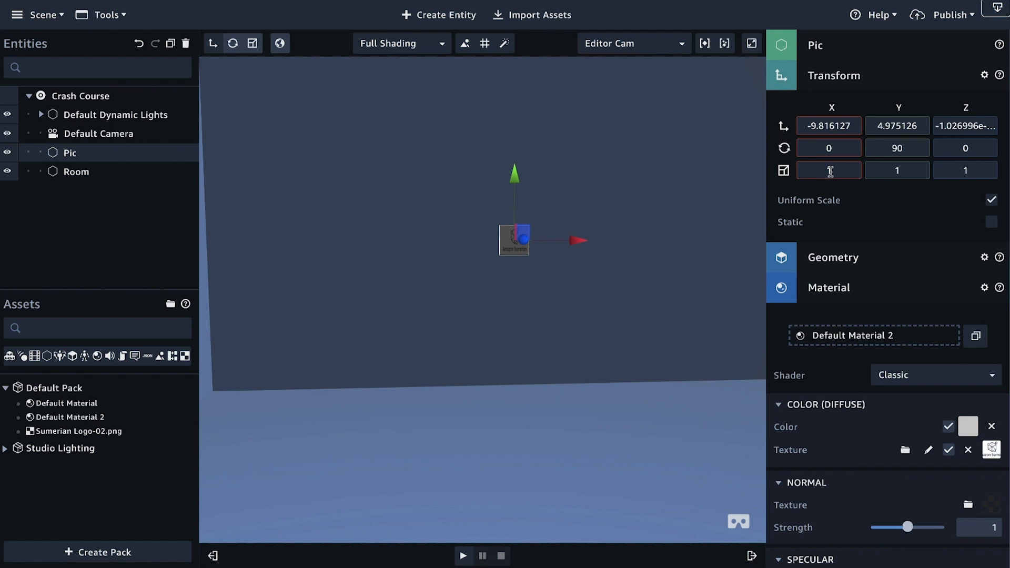
Step: Scale the Pic quad uniformly to 5.9, turning off Uniform Scale to set its Y scale to 3.2
drag(829, 171, 821, 130)
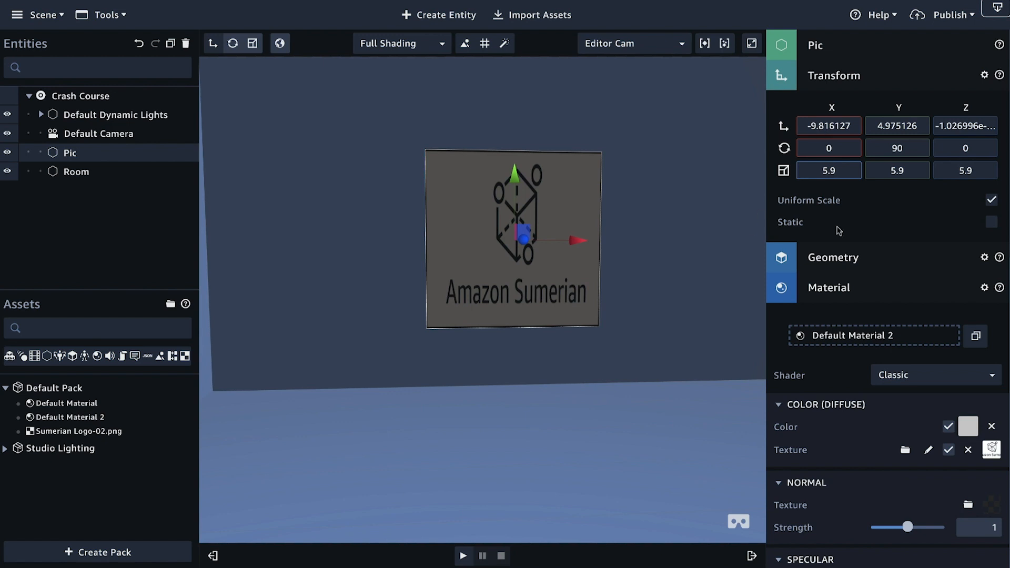
click(992, 200)
click(897, 170)
drag(897, 170, 896, 202)
right_drag(682, 272, 729, 279)
Step: Set the diffuse color of the Pic quad's Default Material 2 to white (ffffff)
click(967, 427)
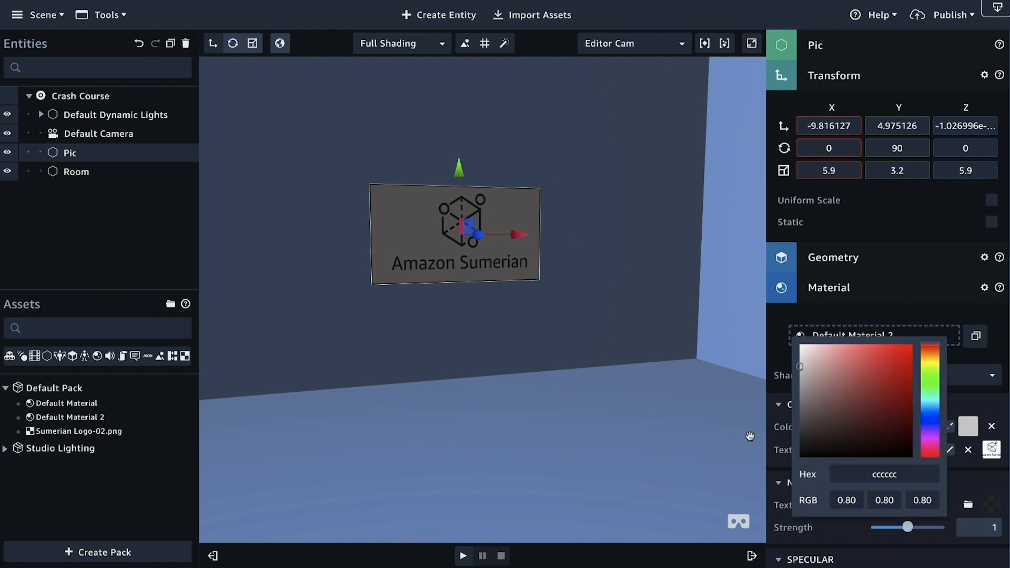
click(786, 426)
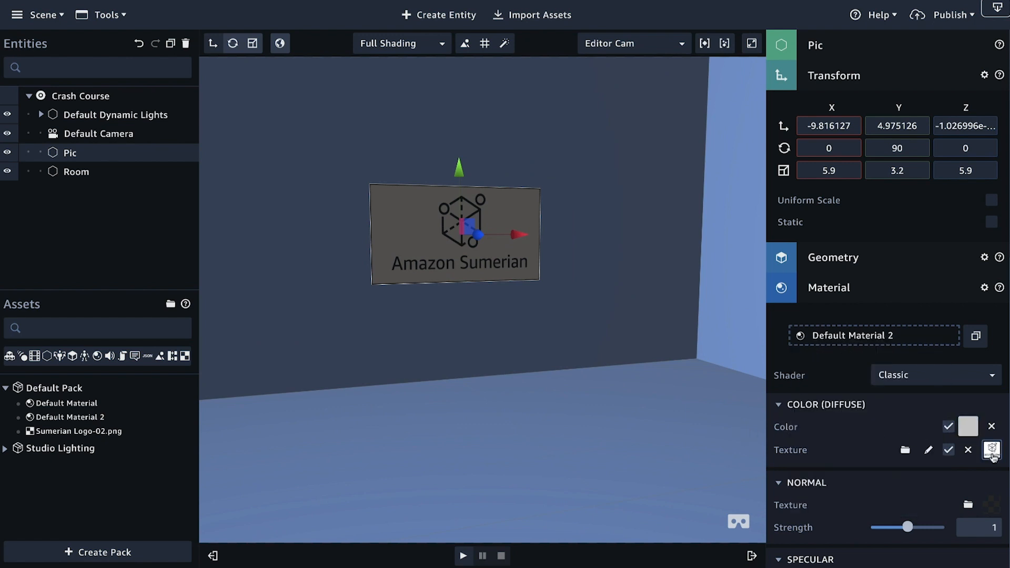
click(967, 426)
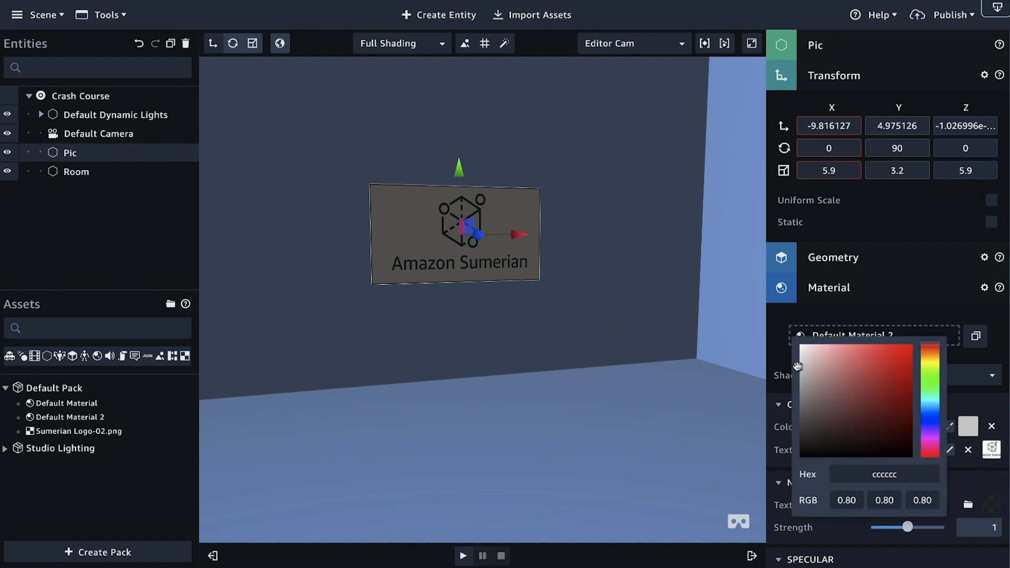
drag(799, 368, 795, 344)
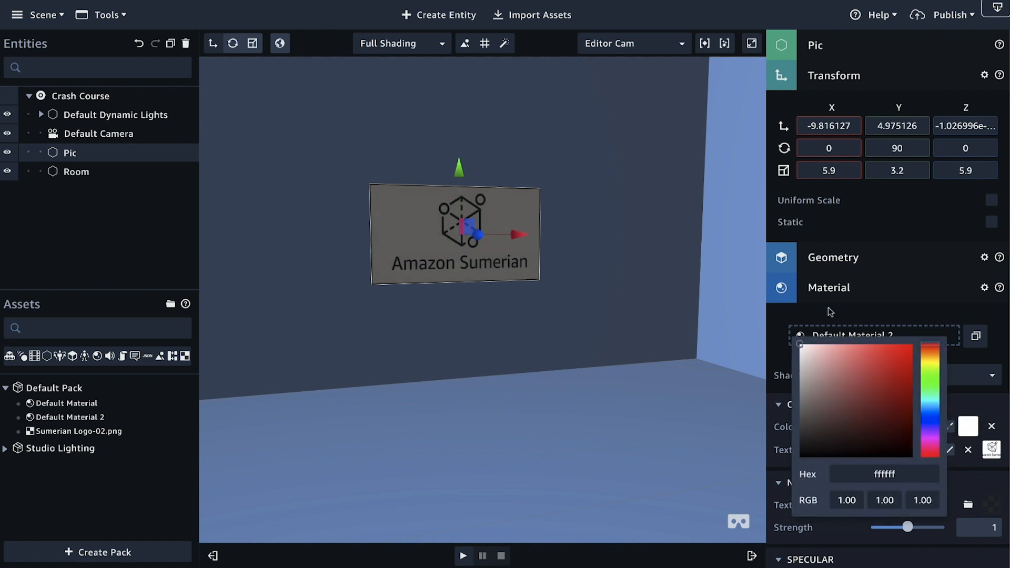
click(861, 310)
Step: Set the specular color of the Pic quad's material to white (ffffff)
scroll(864, 310, down, 4)
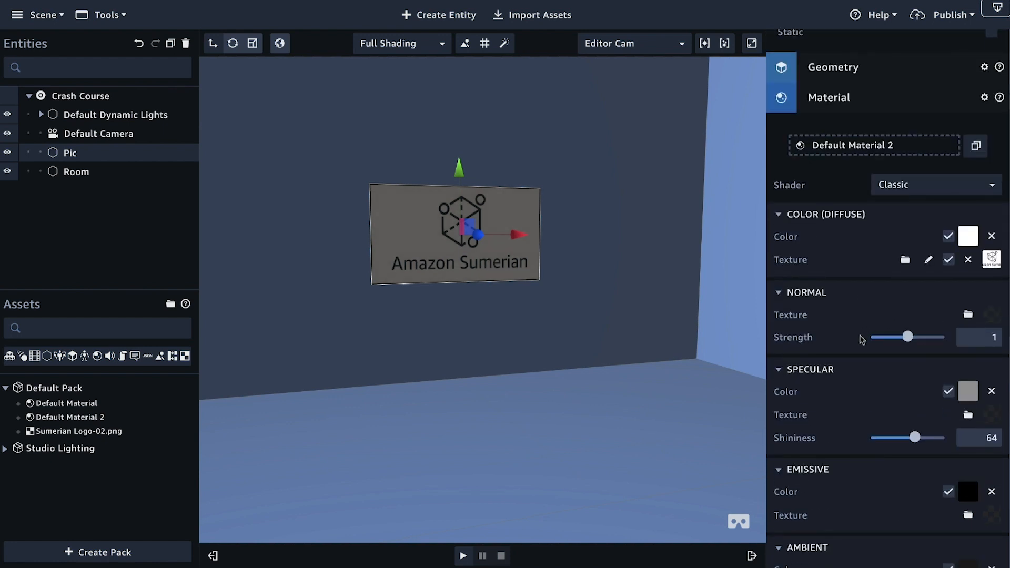
scroll(862, 339, down, 1)
click(968, 377)
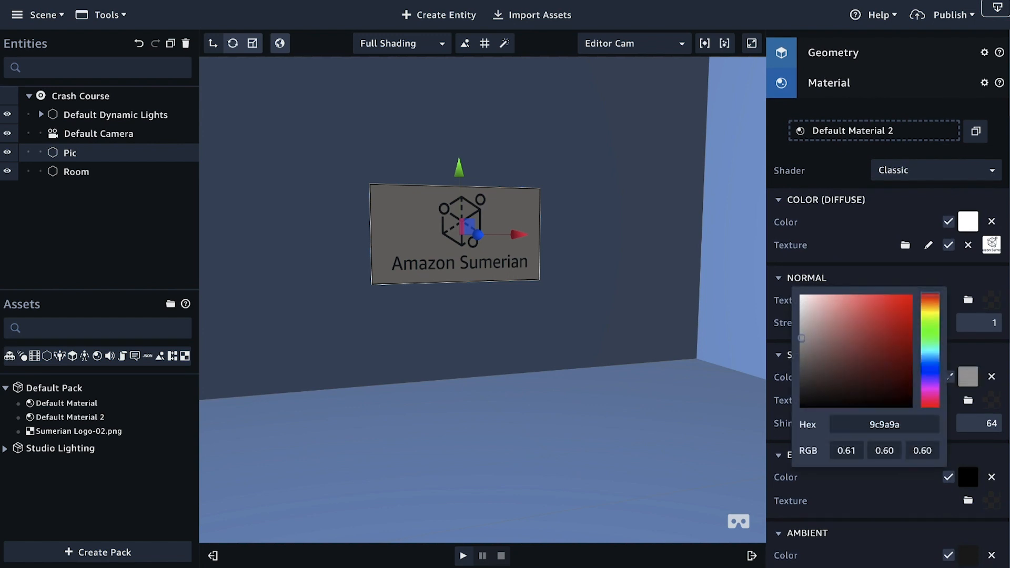
drag(801, 338, 794, 283)
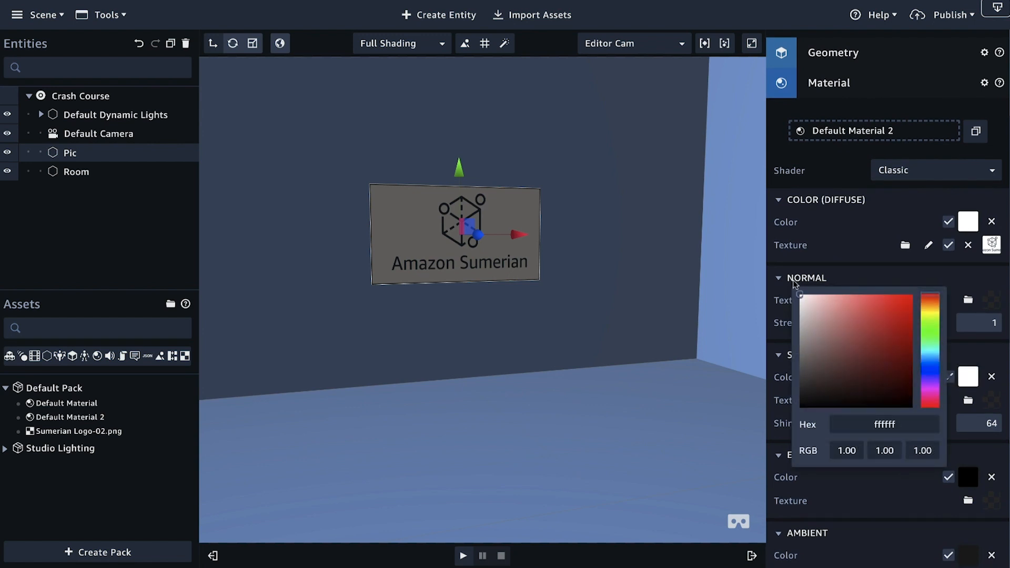
click(893, 492)
Step: Change the emissive color of the Pic quad's material to light gray to brighten the logo
scroll(892, 476, down, 4)
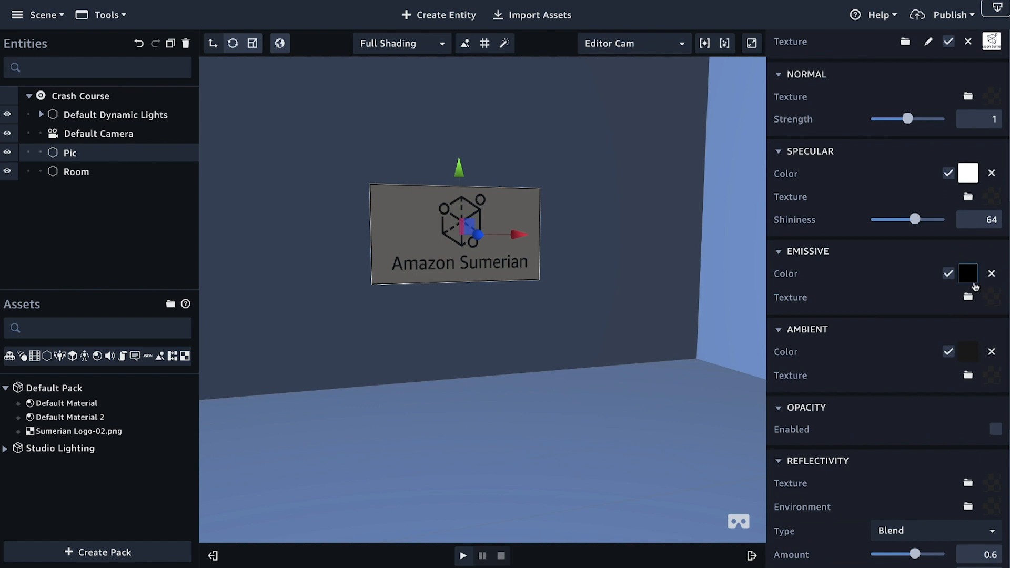
click(968, 273)
drag(800, 304, 792, 221)
click(553, 367)
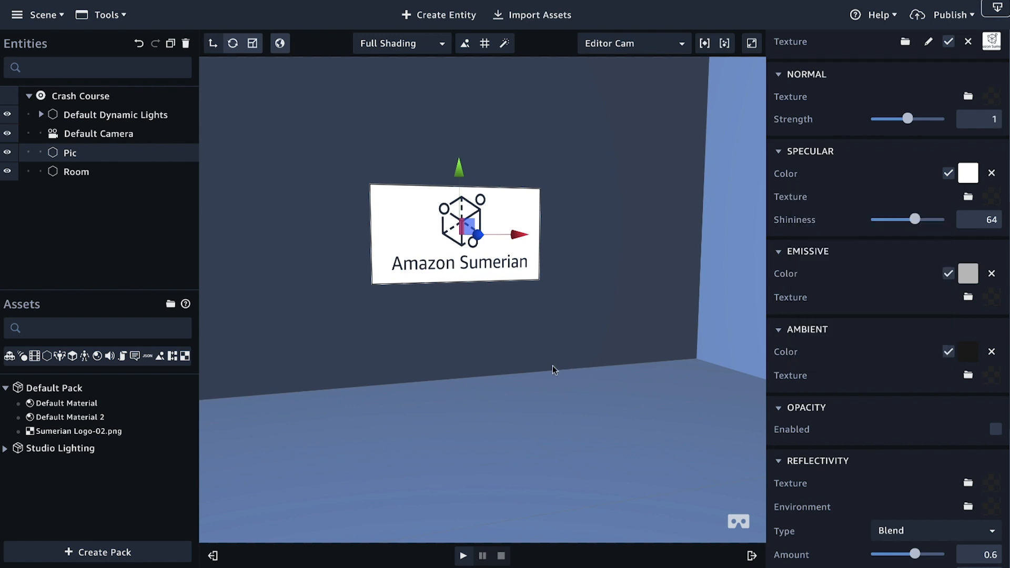
Step: Create a new quad entity in the scene and rename it Floor
right_drag(605, 387, 652, 404)
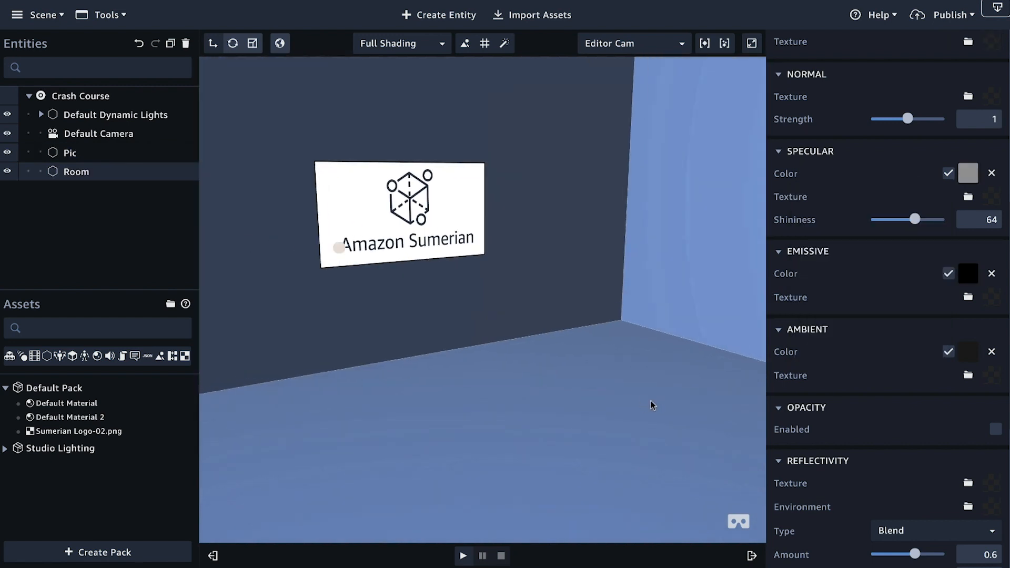
scroll(572, 386, down, 5)
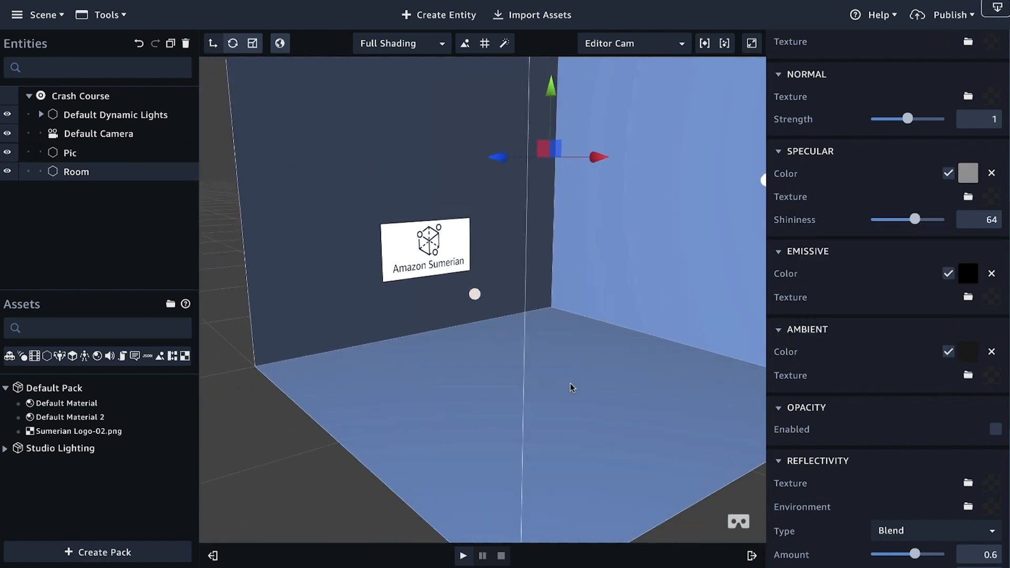
right_drag(572, 388, 558, 296)
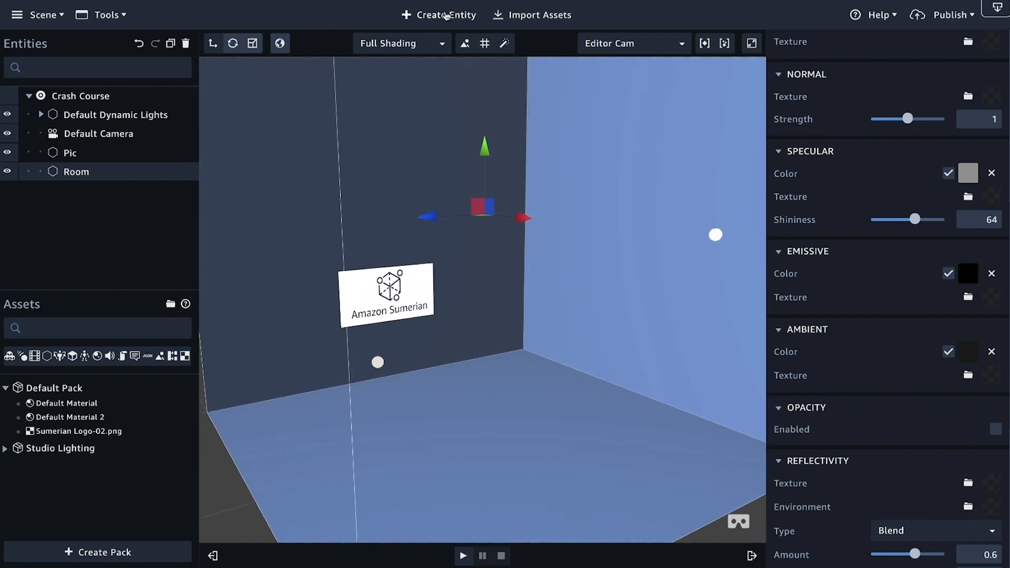
click(445, 15)
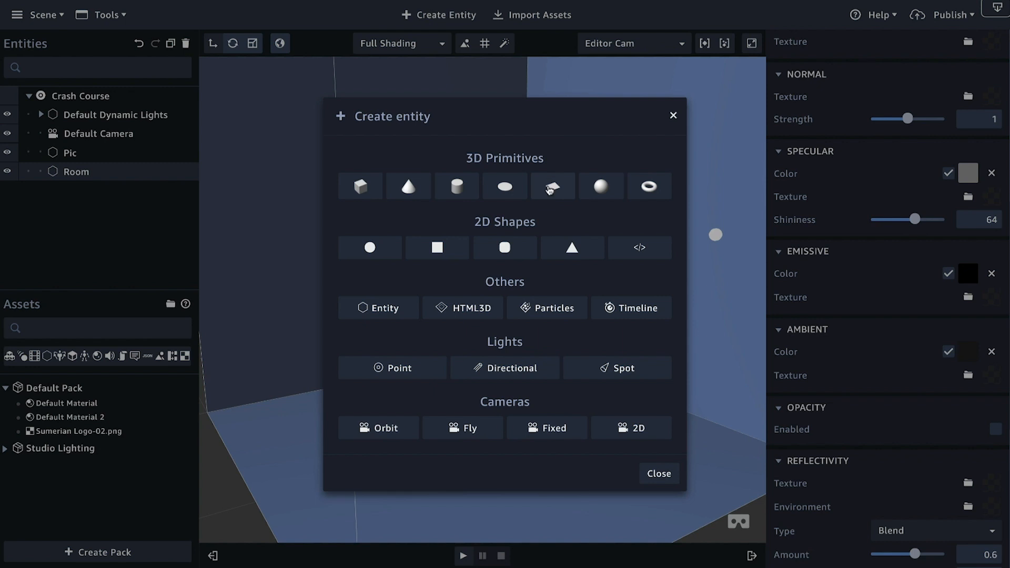
click(553, 188)
double_click(88, 174)
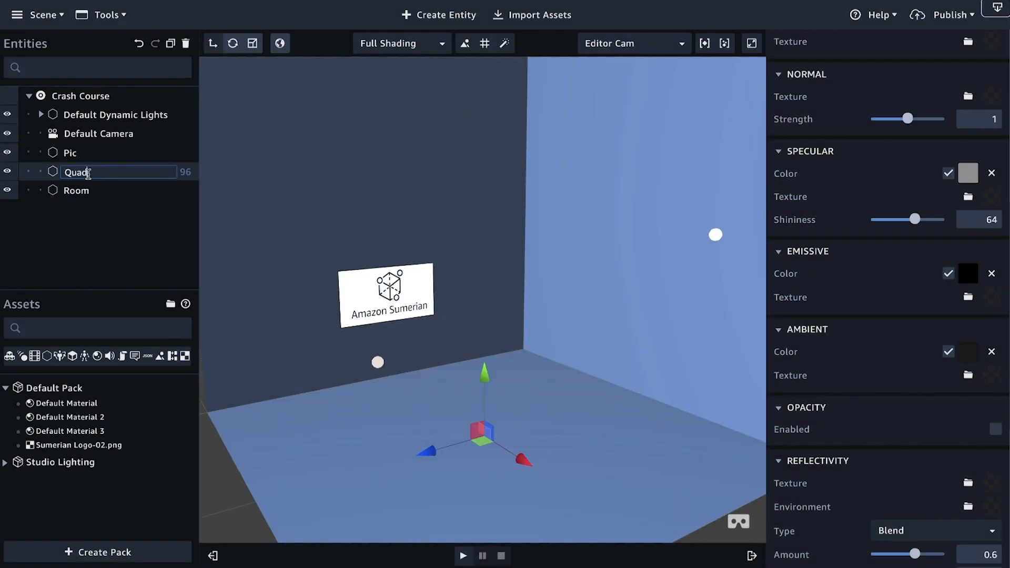
key(BackSpace)
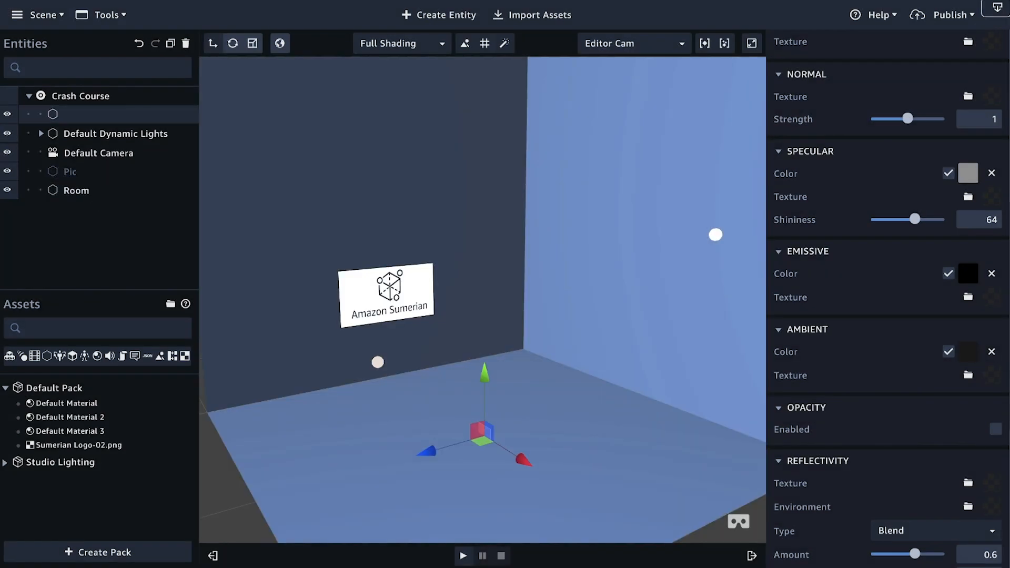
text(Floor)
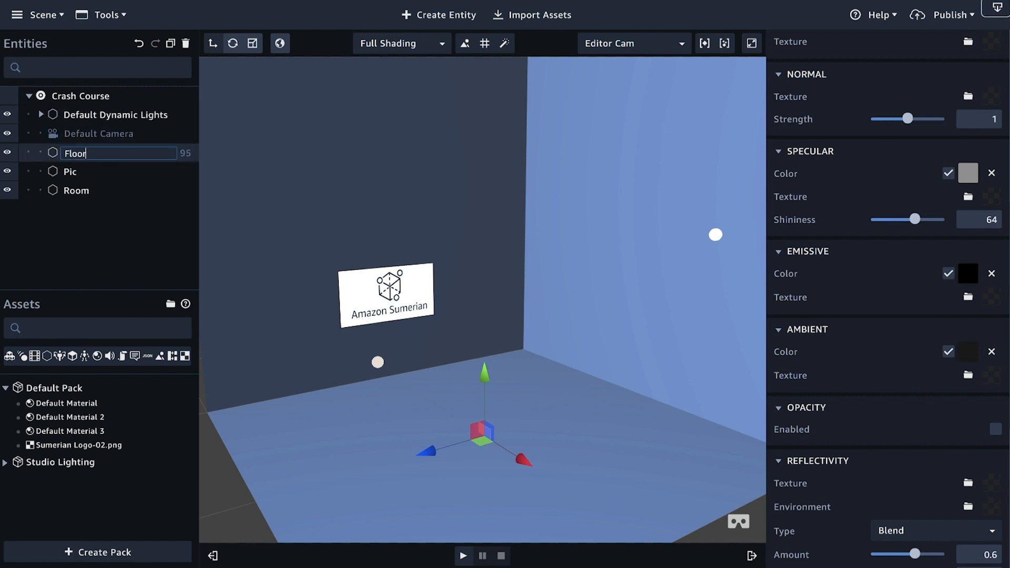
key(Return)
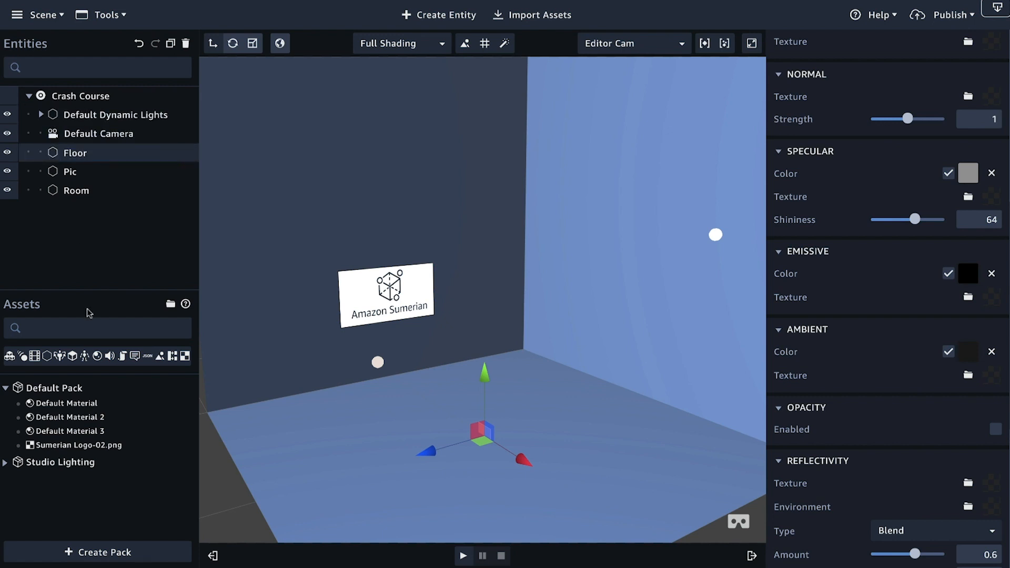
Step: Lay the Floor quad flat with an X rotation of -90, raise it to about 0.08 in Y, and scale it uniformly to 20
scroll(842, 141, up, 8)
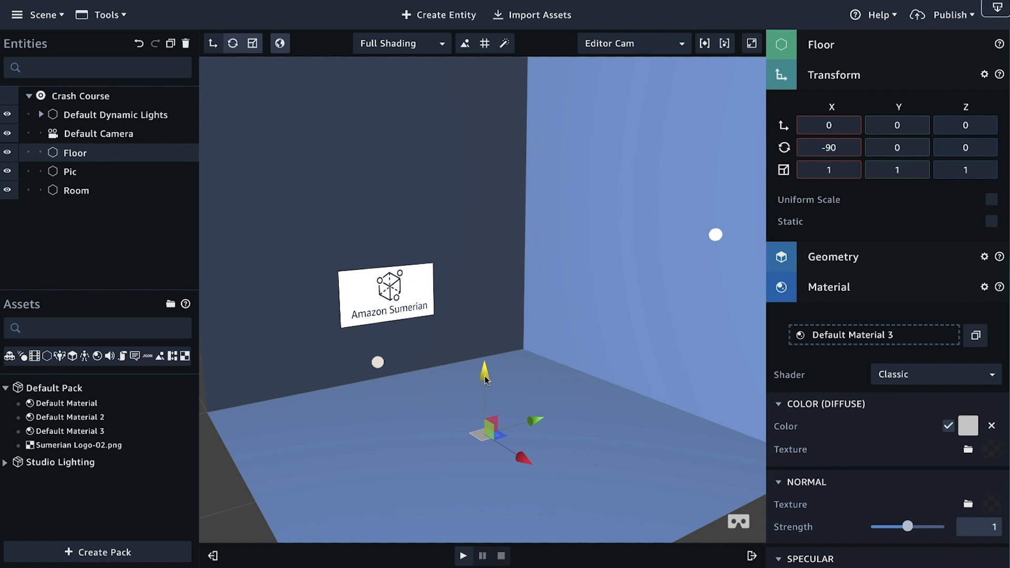
scroll(590, 436, up, 5)
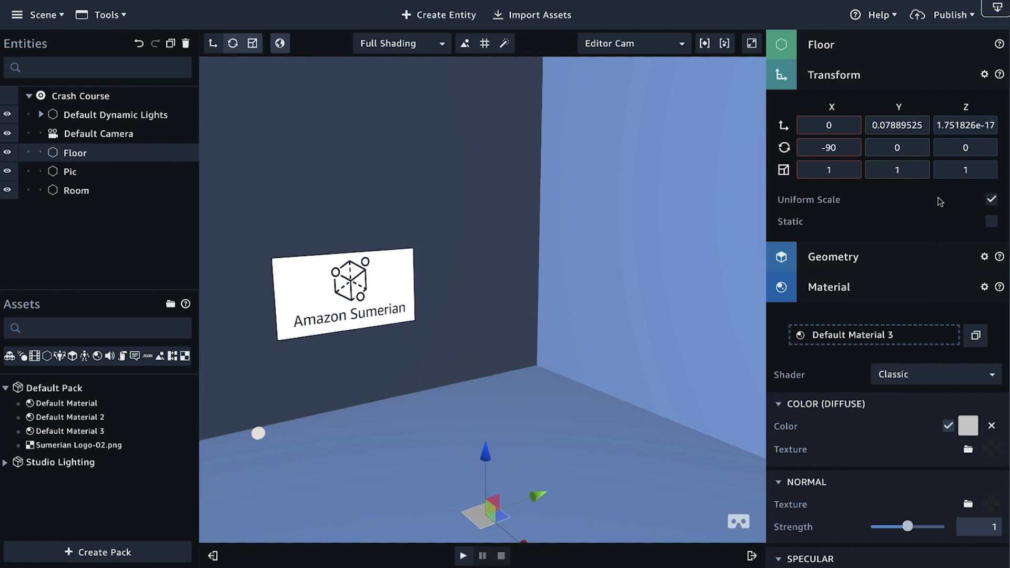
text(20)
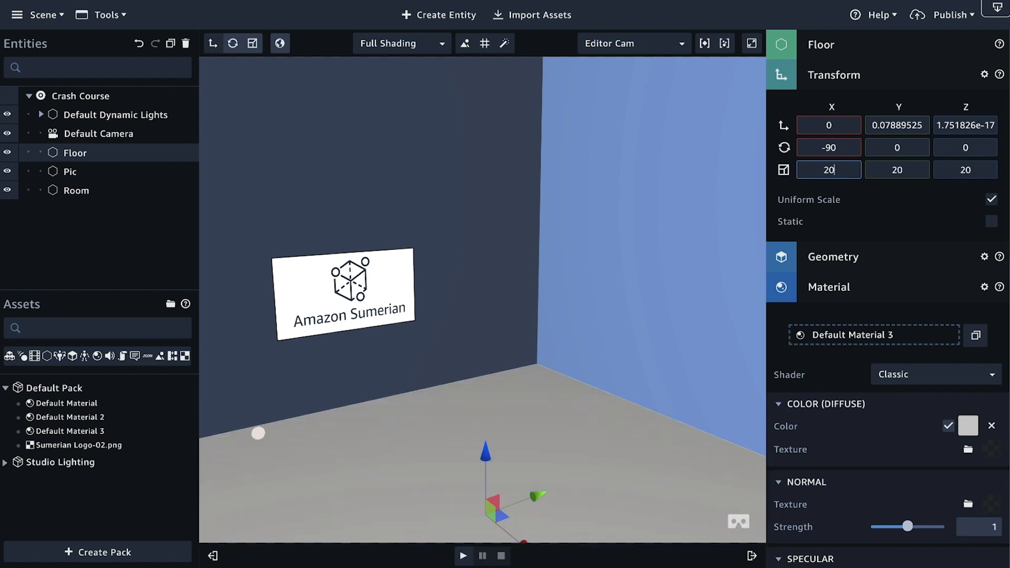
drag(599, 241, 618, 187)
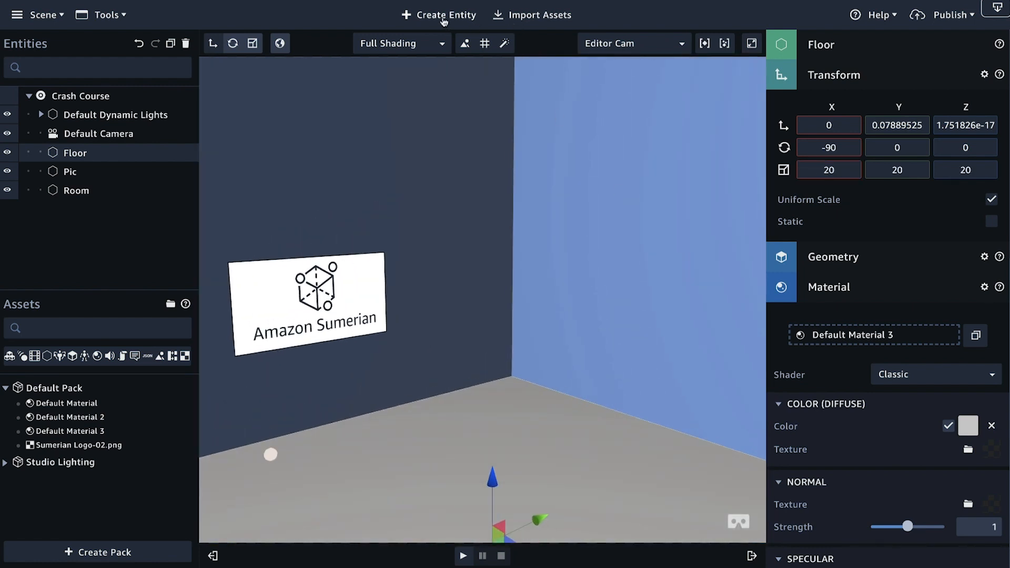
Step: Browse the Sumerian asset library for import and select the Material Concrete pack
click(541, 16)
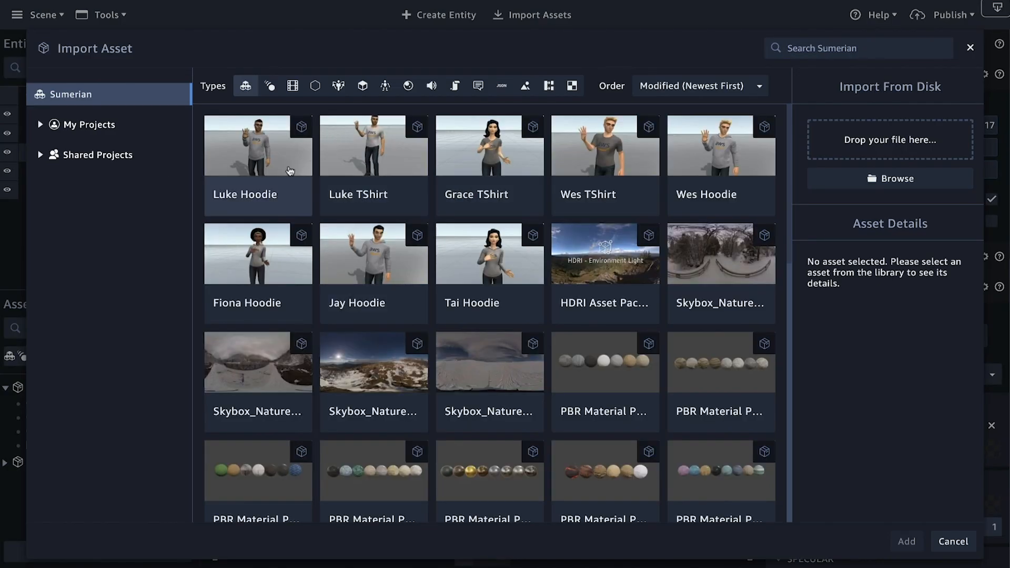
scroll(353, 277, down, 1)
scroll(354, 276, down, 3)
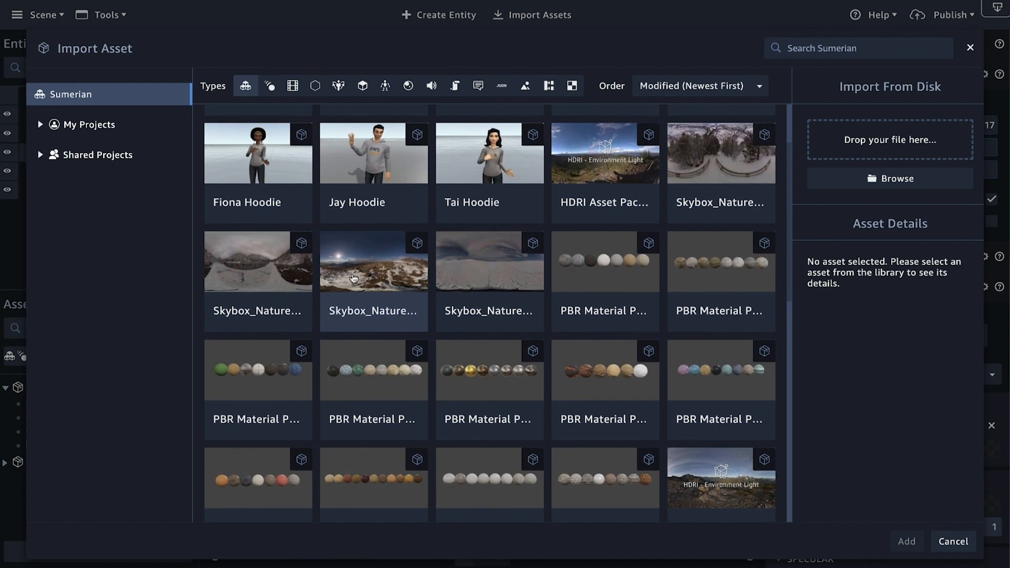
scroll(327, 244, down, 5)
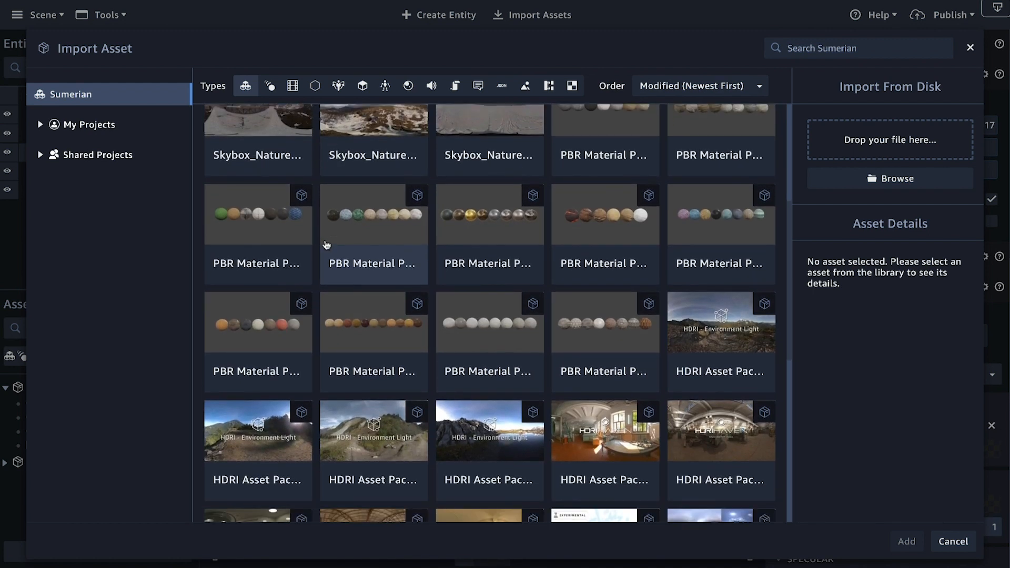
scroll(354, 236, down, 3)
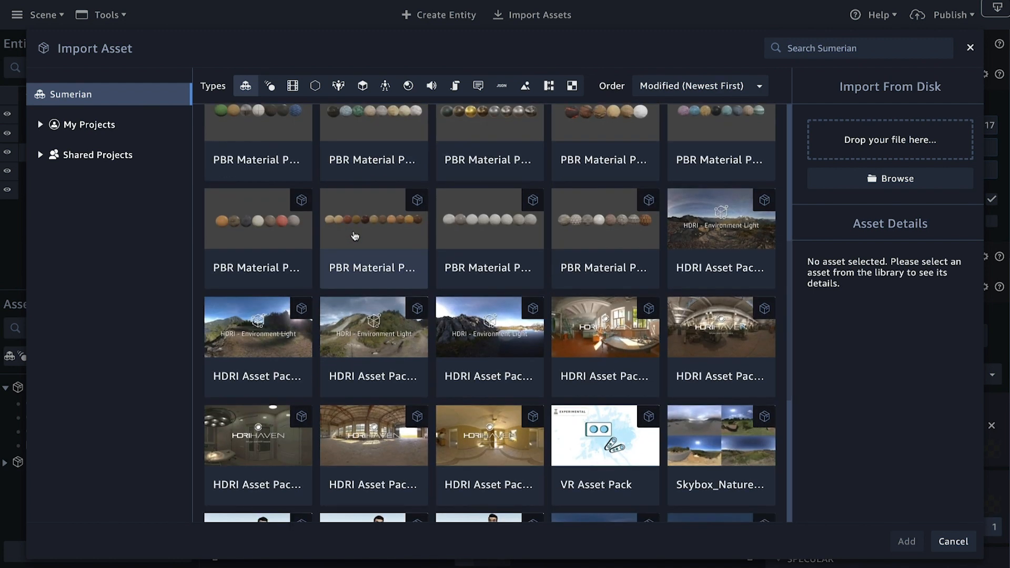
scroll(350, 241, down, 10)
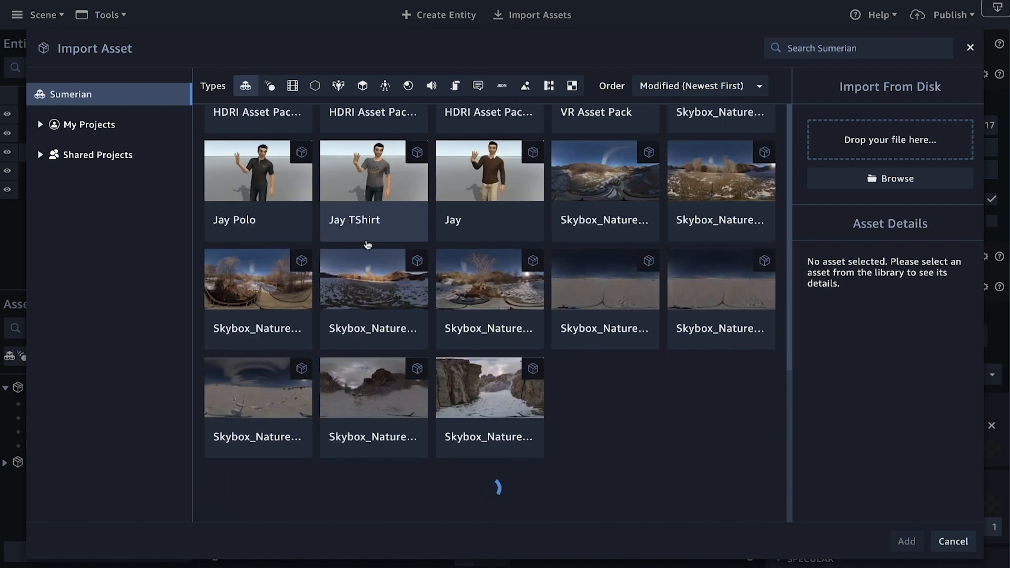
scroll(368, 244, down, 10)
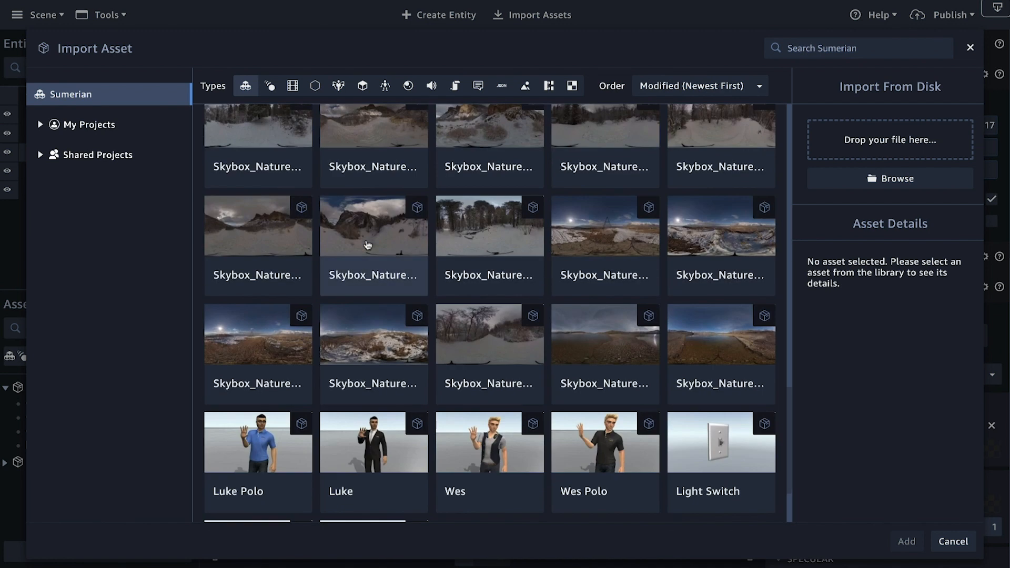
scroll(368, 244, down, 3)
scroll(367, 245, down, 5)
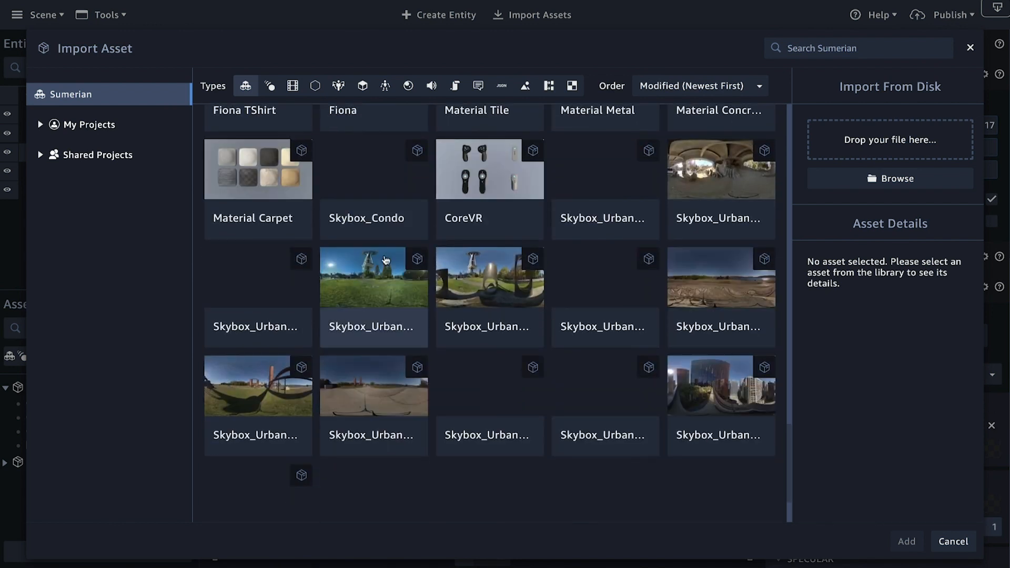
scroll(386, 260, up, 2)
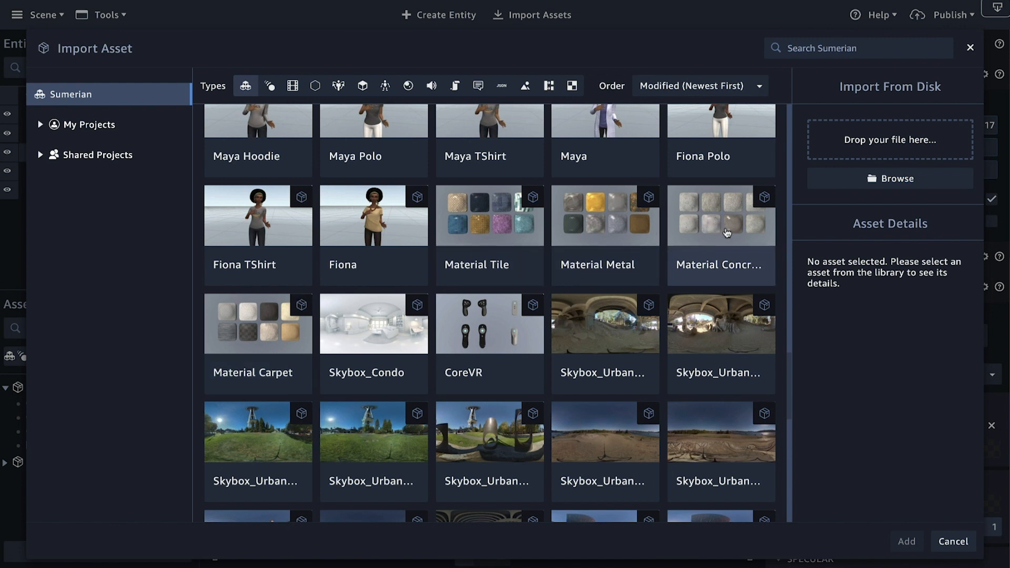
click(724, 231)
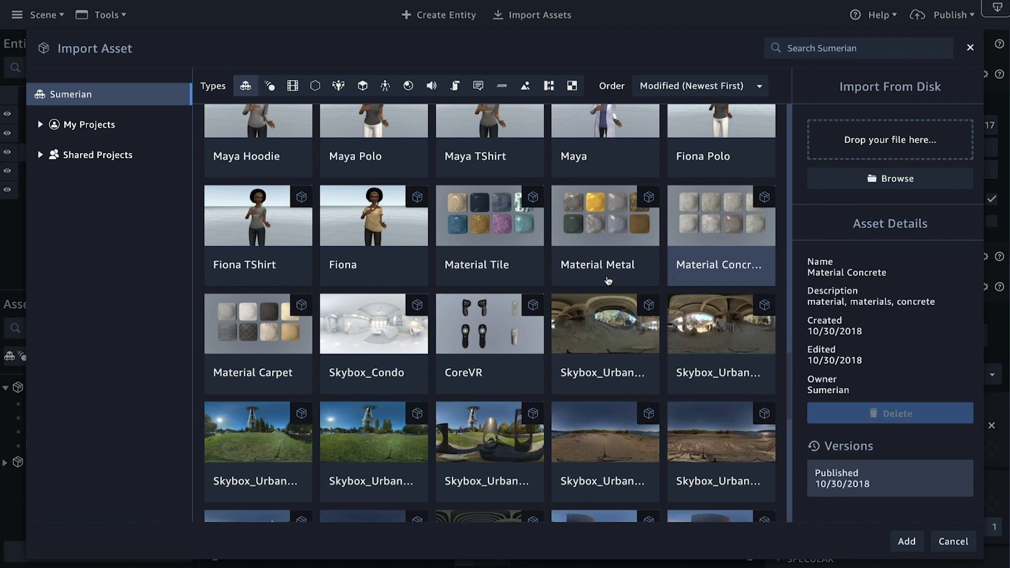
Step: Browse the other asset packs offered in the Sumerian library
scroll(422, 209, up, 3)
scroll(422, 209, up, 10)
scroll(417, 213, up, 8)
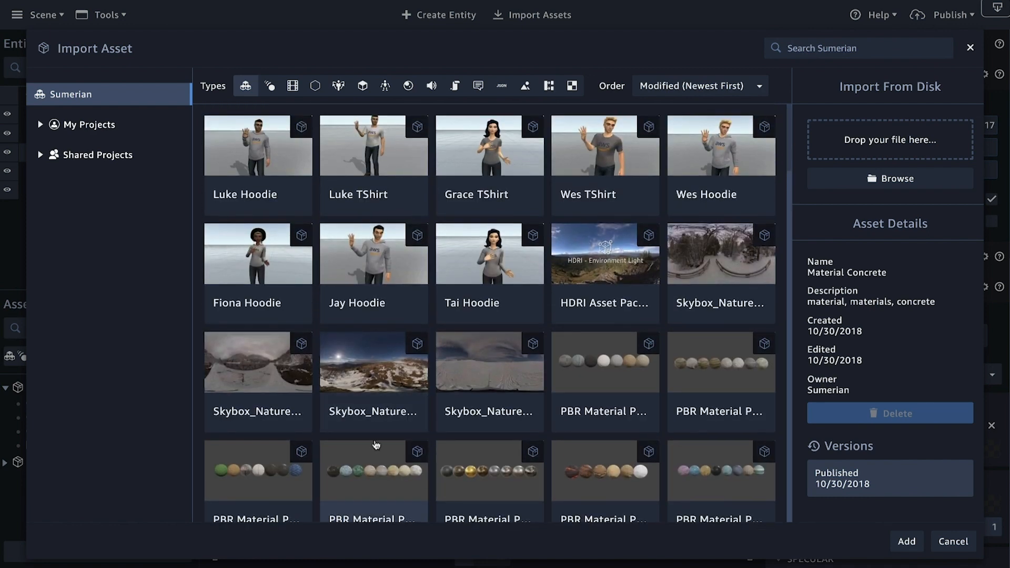
scroll(497, 284, down, 8)
scroll(497, 284, down, 12)
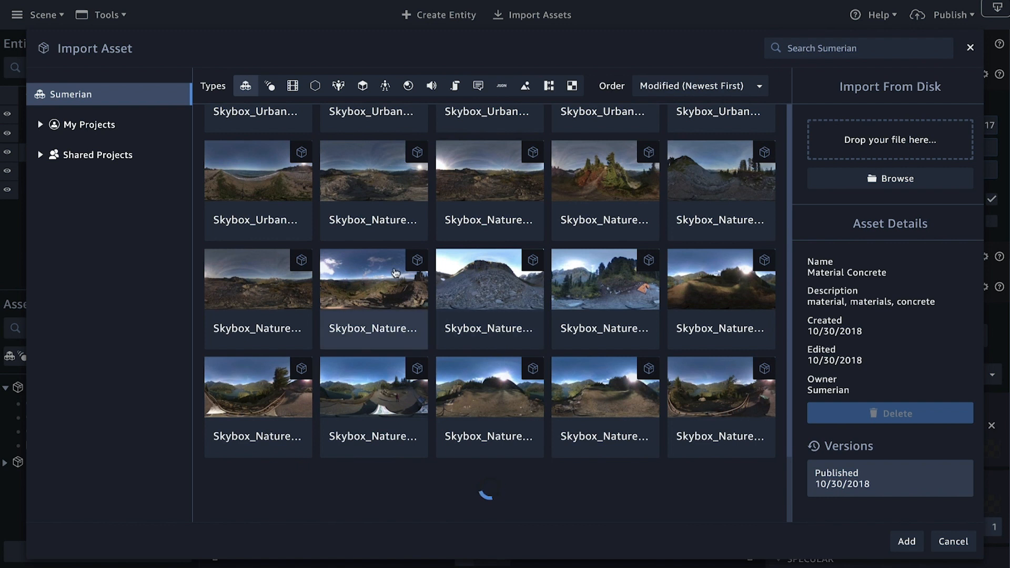
scroll(563, 242, down, 4)
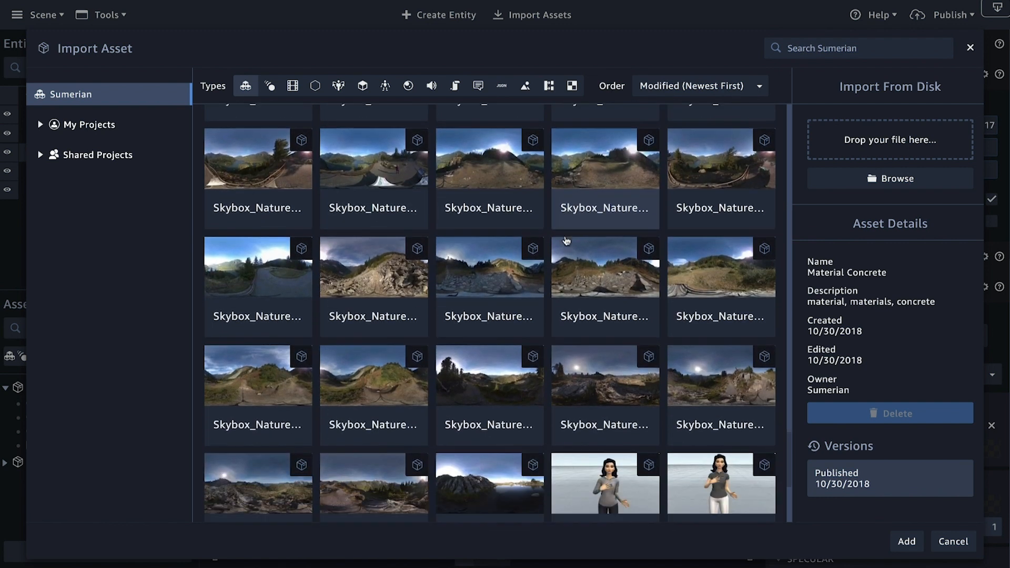
scroll(567, 241, down, 6)
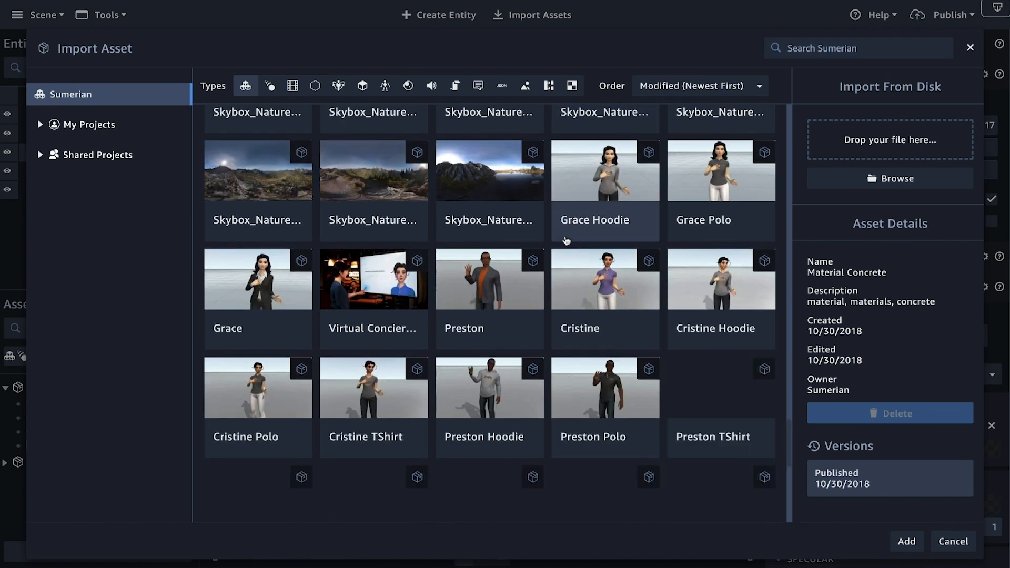
scroll(566, 241, down, 5)
scroll(566, 241, down, 5)
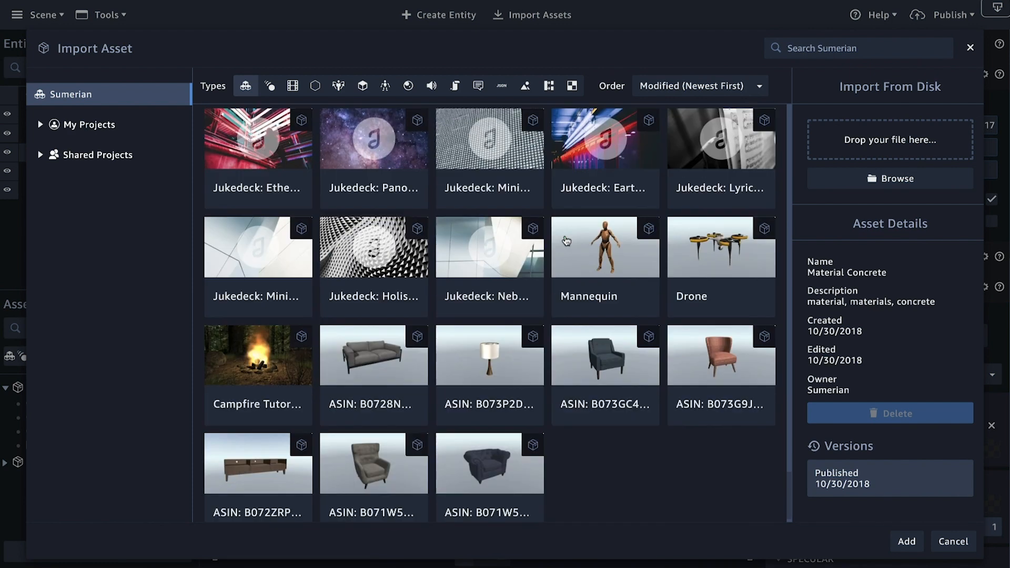
scroll(465, 301, up, 15)
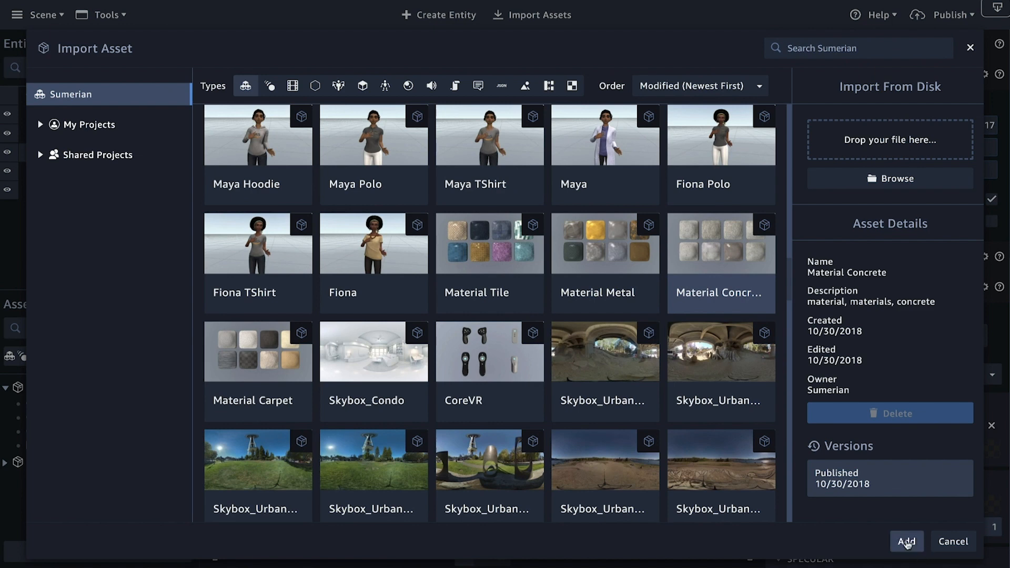
Step: Add the Material Concrete pack to the scene and look over its textures and materials in the asset list
click(905, 540)
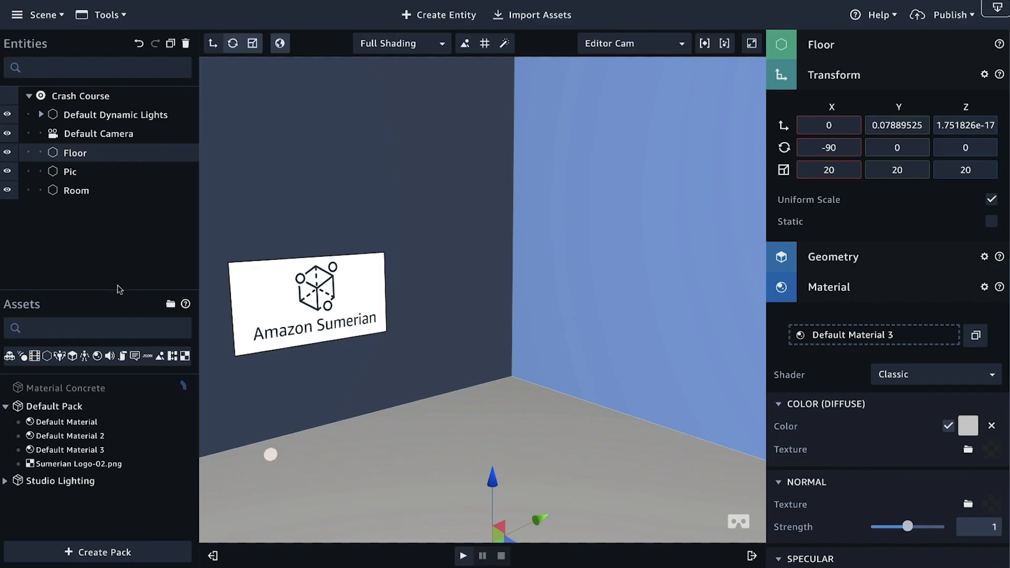
drag(117, 285, 129, 201)
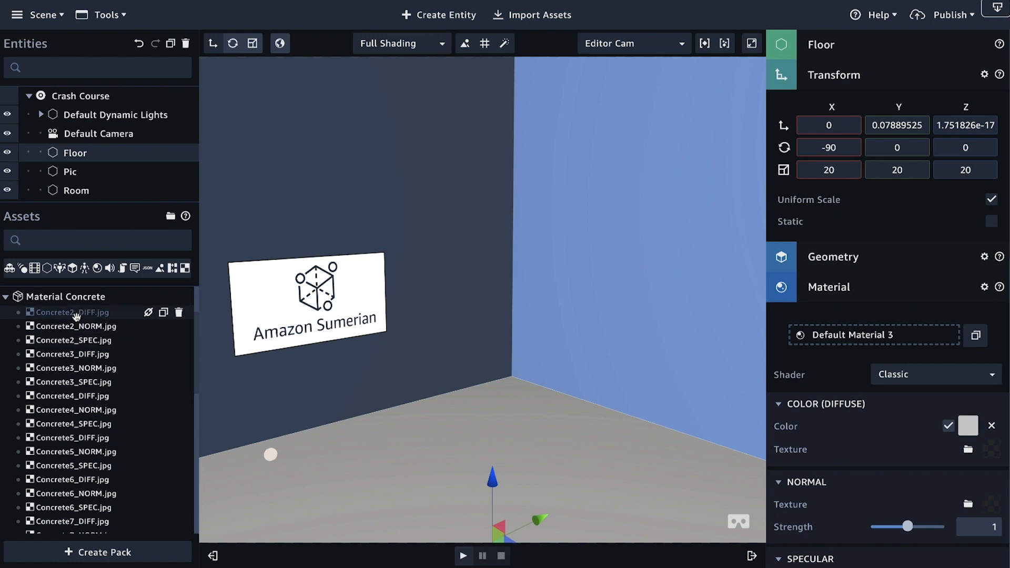
scroll(77, 327, down, 3)
scroll(73, 389, up, 4)
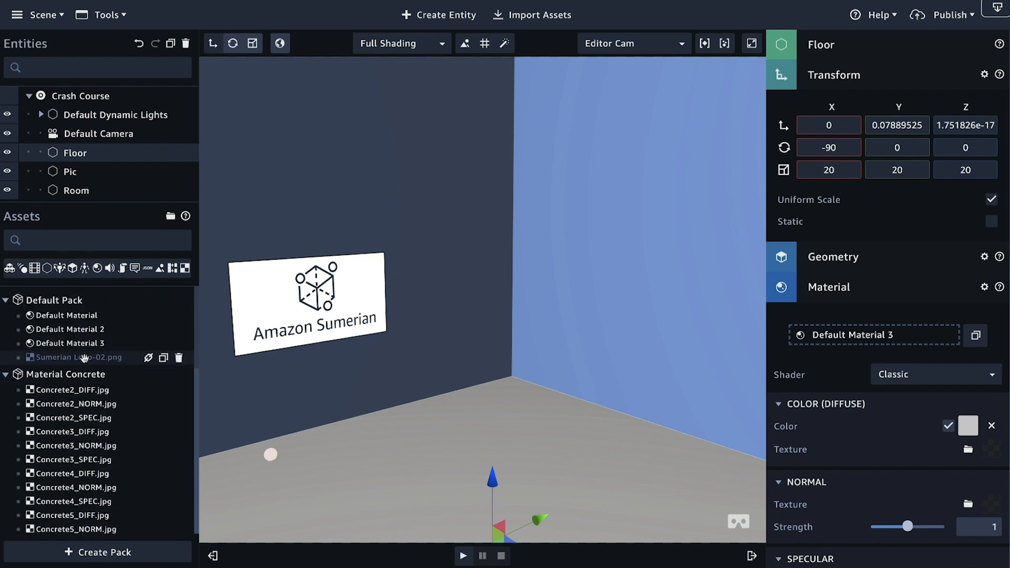
scroll(61, 392, down, 5)
scroll(60, 392, down, 8)
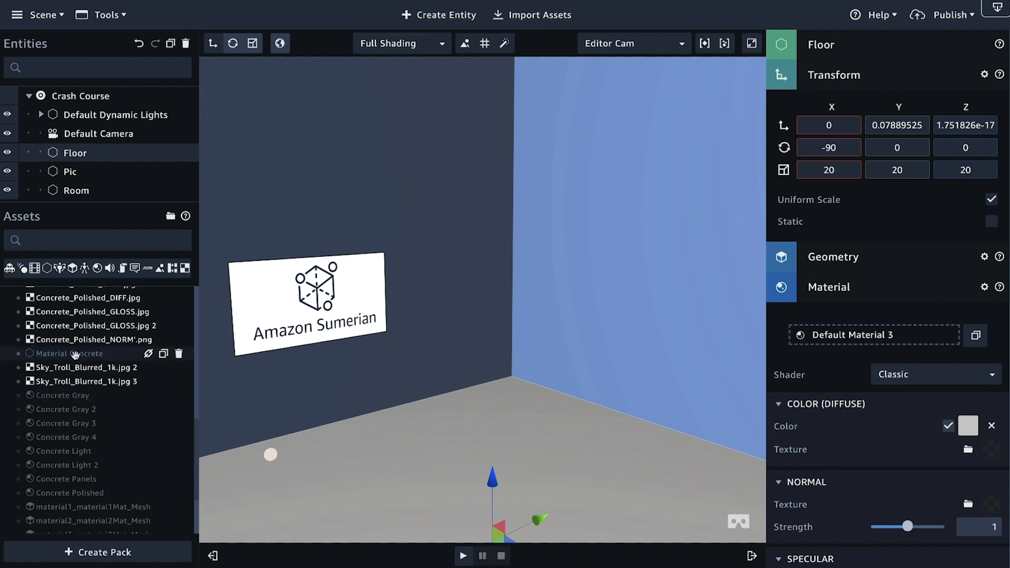
scroll(75, 354, up, 12)
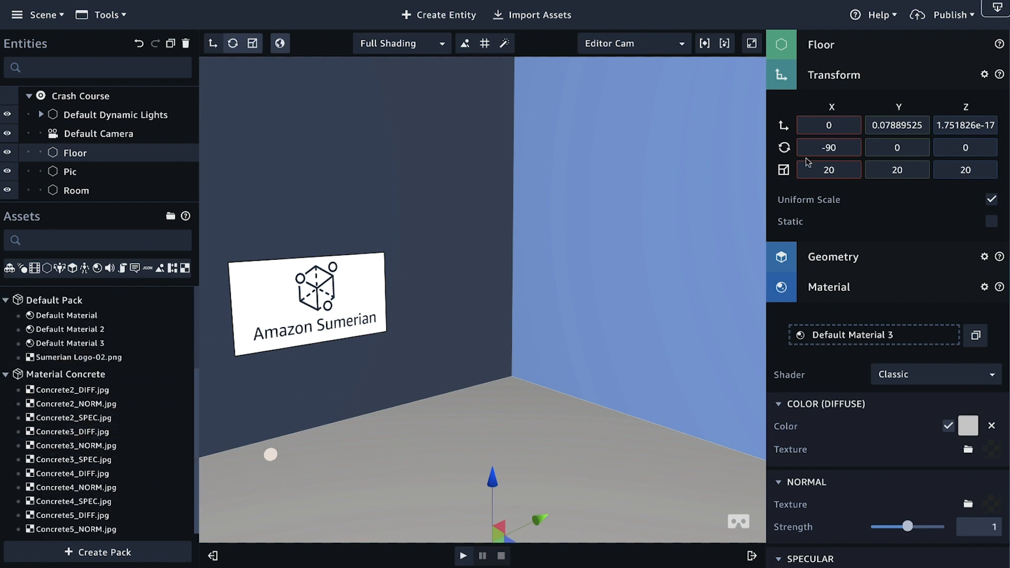
Step: Assign Concrete2_DIFF.jpg, Concrete2_NORM.jpg and Concrete2_SPEC.jpg as the Floor material's diffuse, normal and specular textures
click(867, 73)
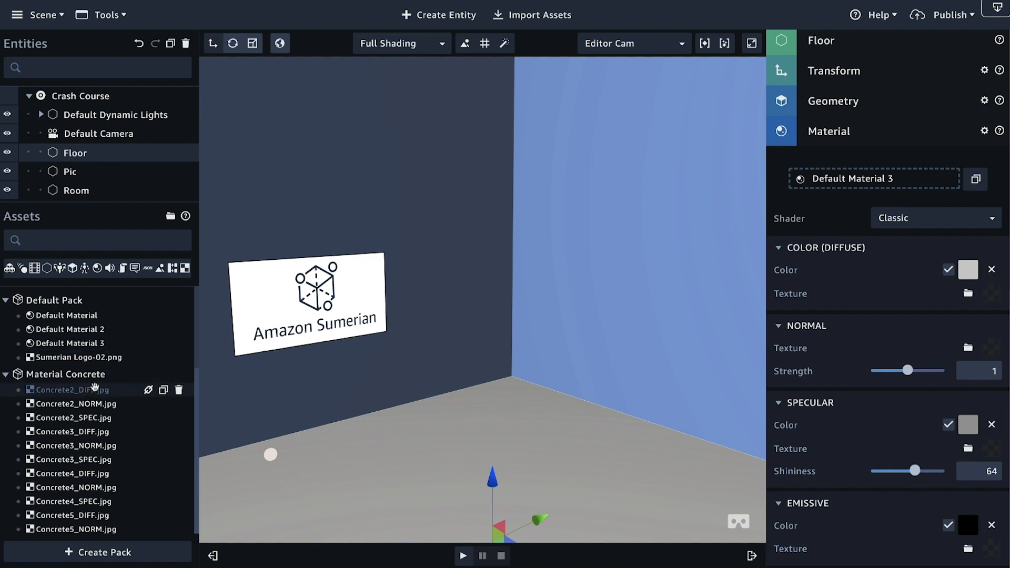
drag(88, 392, 867, 273)
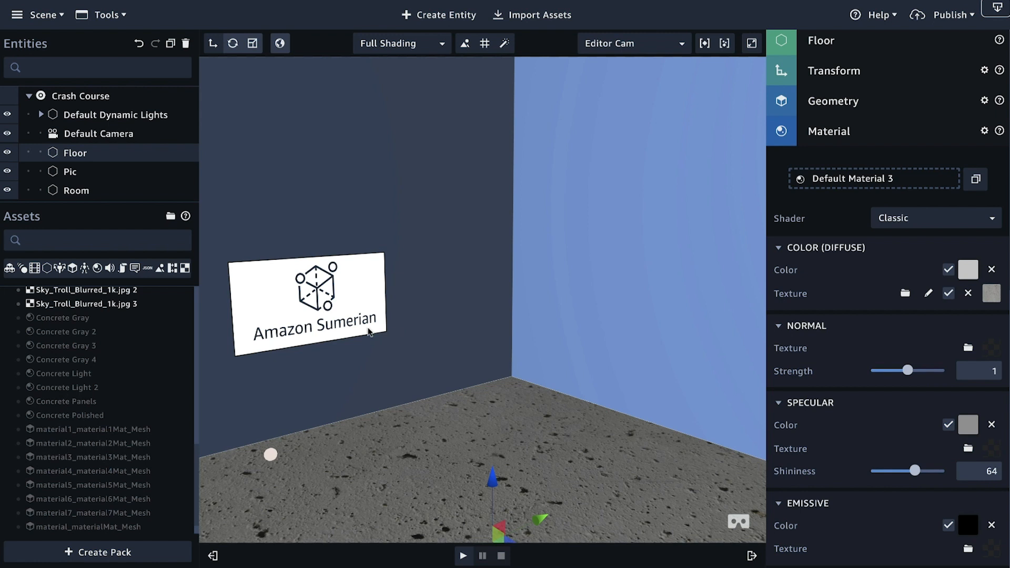
scroll(110, 377, up, 15)
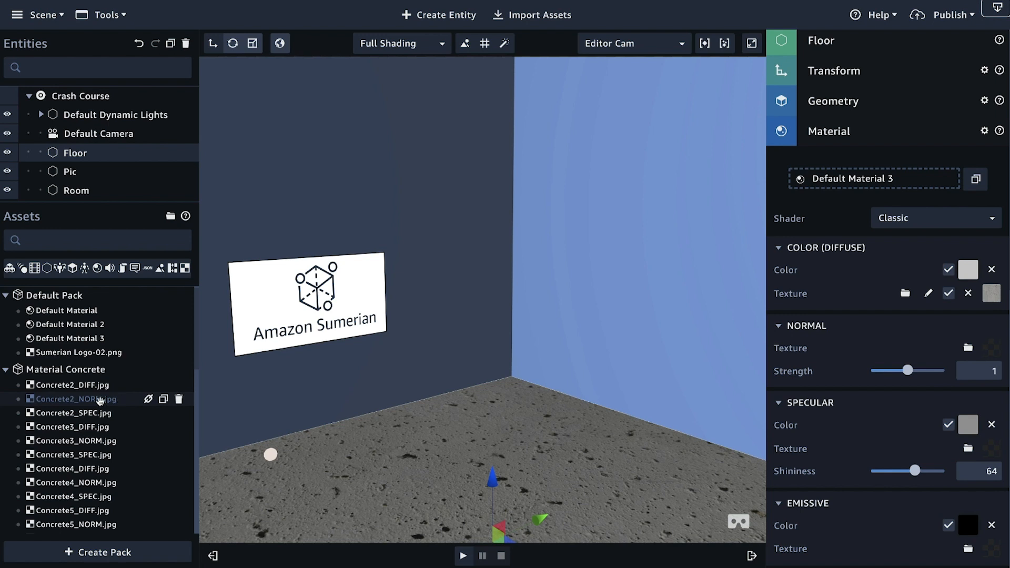
drag(100, 401, 868, 356)
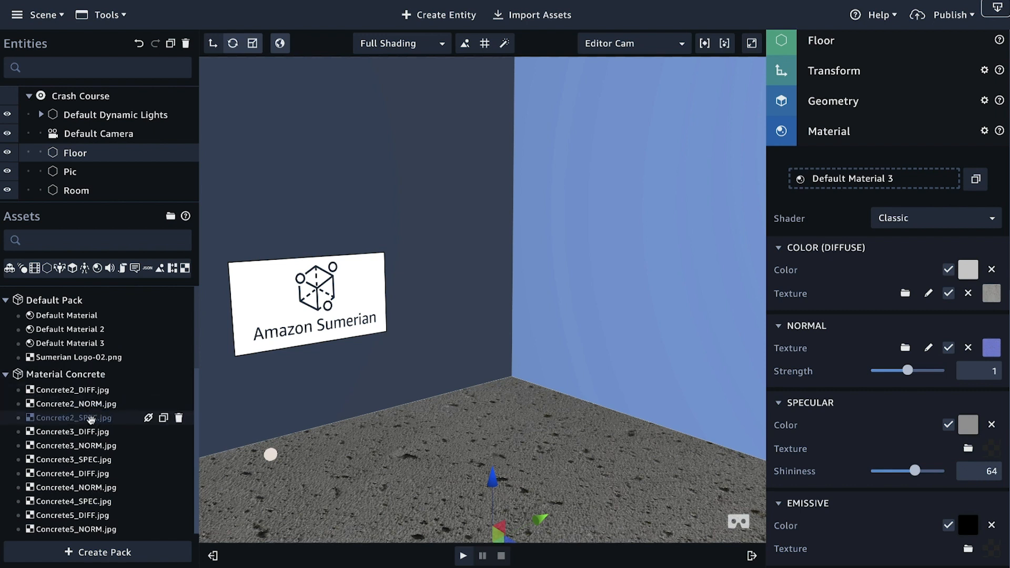
drag(78, 419, 877, 432)
Step: Inspect the concrete surface of the Floor from several distances and angles
drag(527, 332, 532, 412)
scroll(531, 444, down, 8)
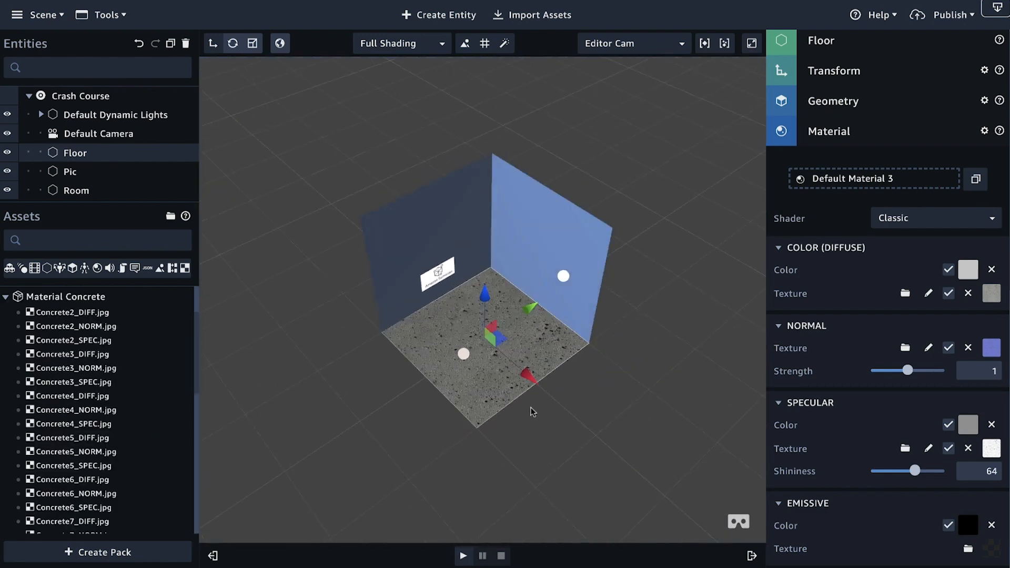
scroll(530, 406, up, 10)
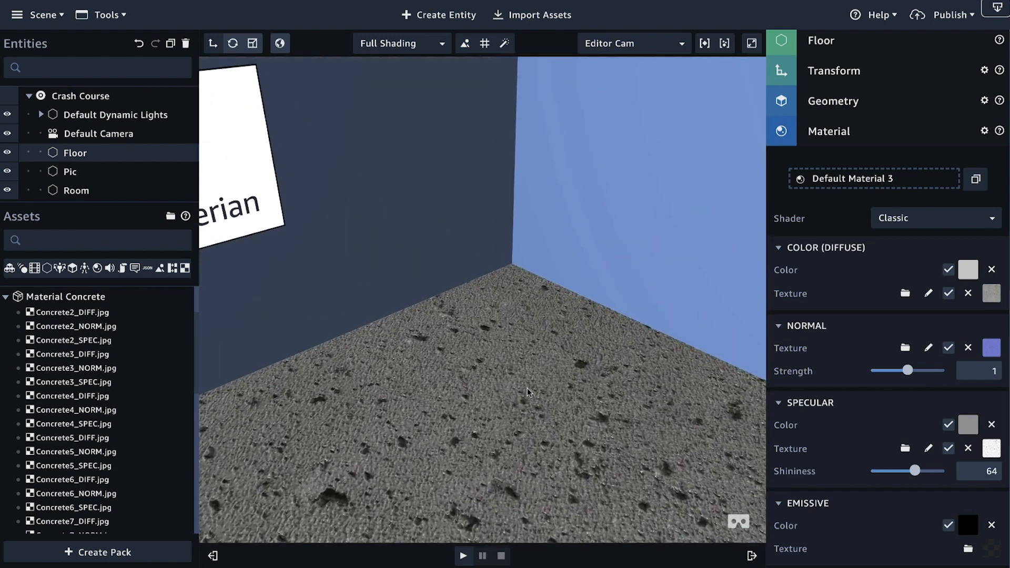
scroll(528, 393, up, 4)
middle_drag(528, 432, 495, 261)
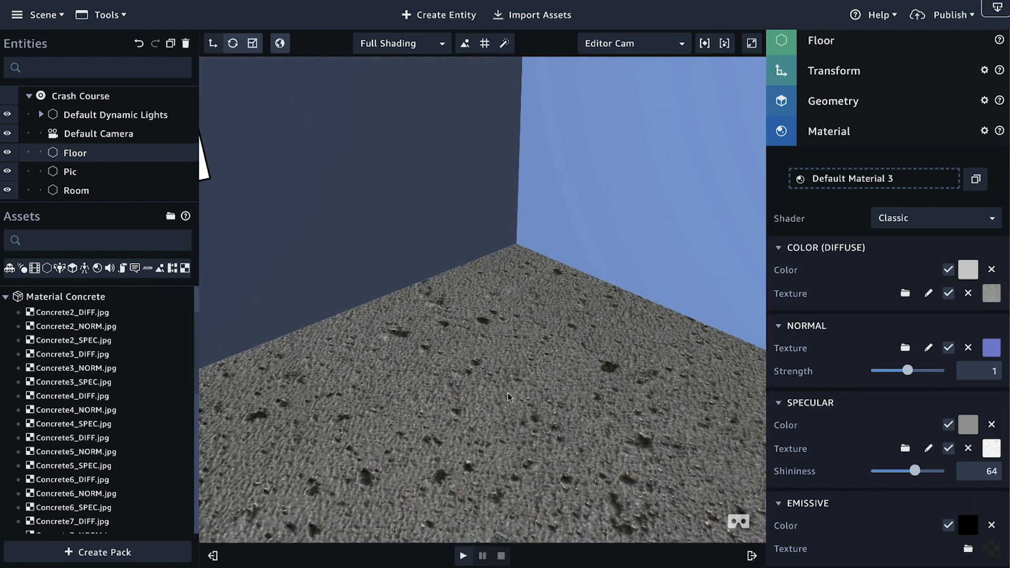
middle_drag(509, 397, 438, 147)
right_drag(500, 486, 518, 419)
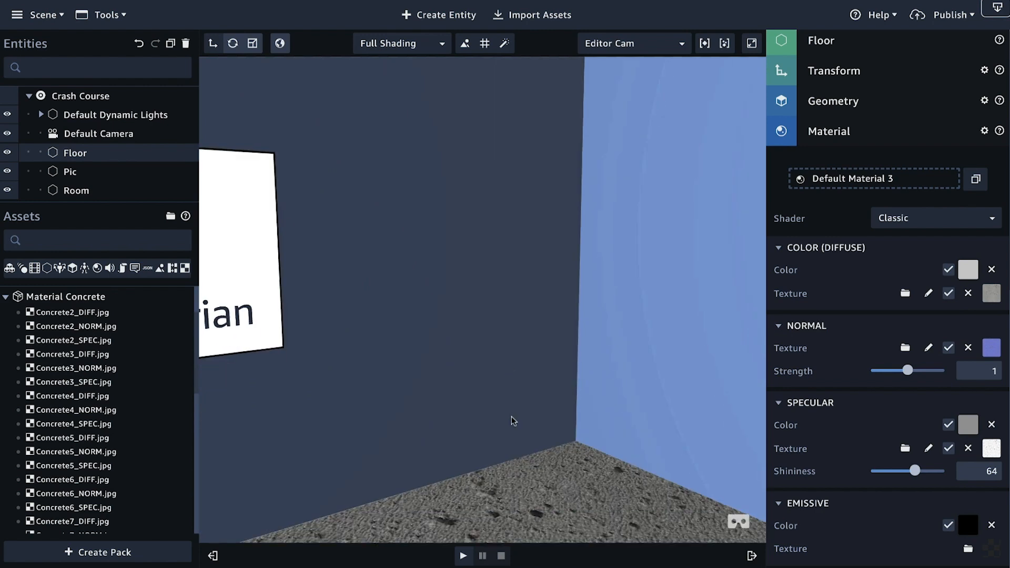
right_drag(531, 251, 557, 523)
right_drag(551, 463, 582, 362)
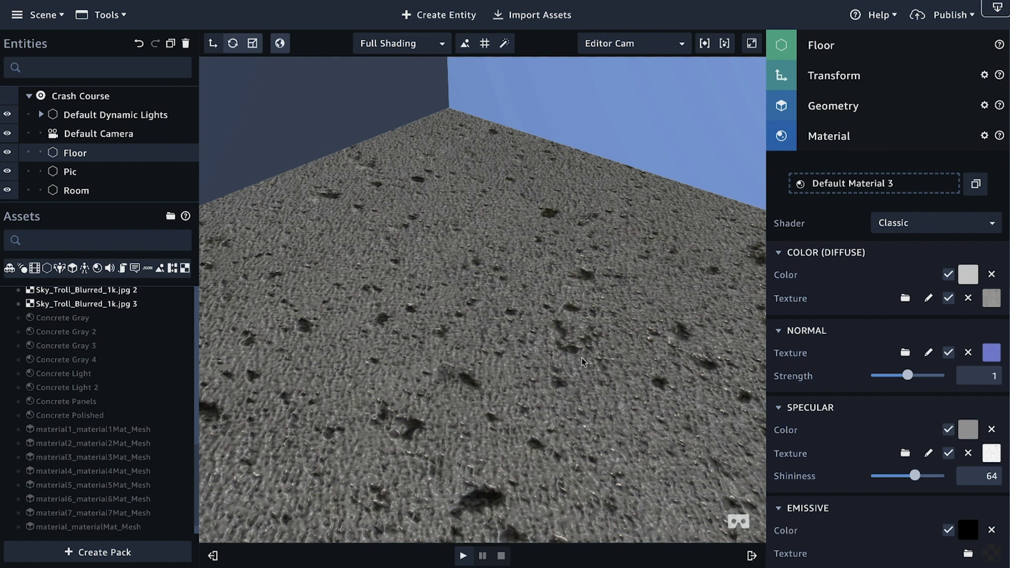
drag(491, 429, 513, 476)
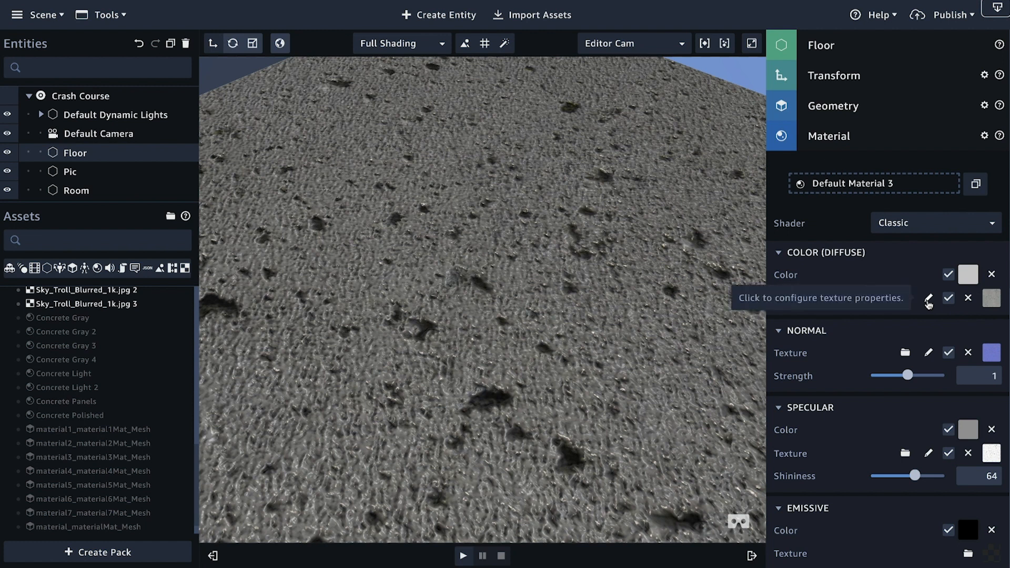
Step: Set Repeat U and Repeat V of the Floor's diffuse texture Concrete2_DIFF.jpg to 20
click(928, 300)
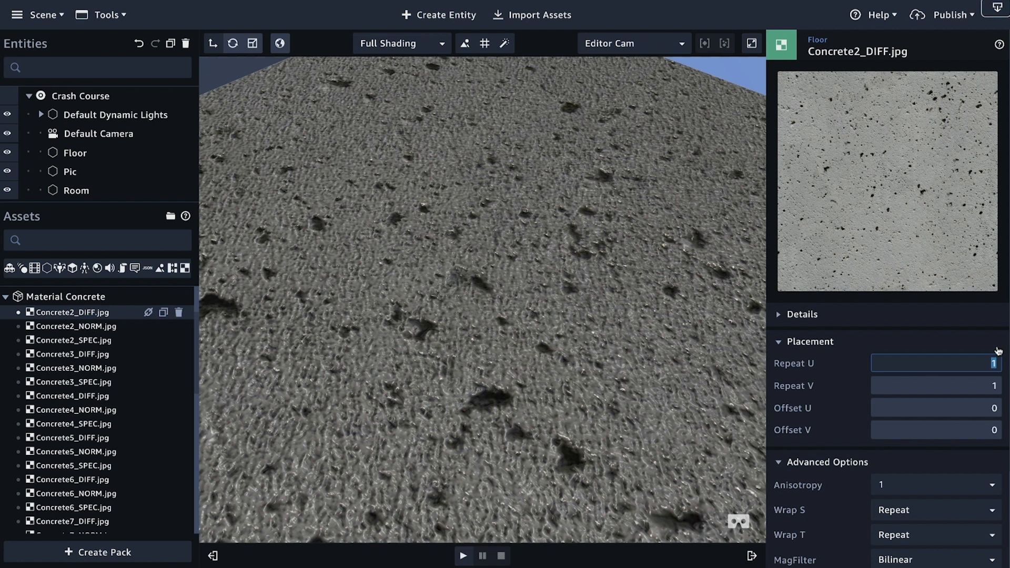
text(20)
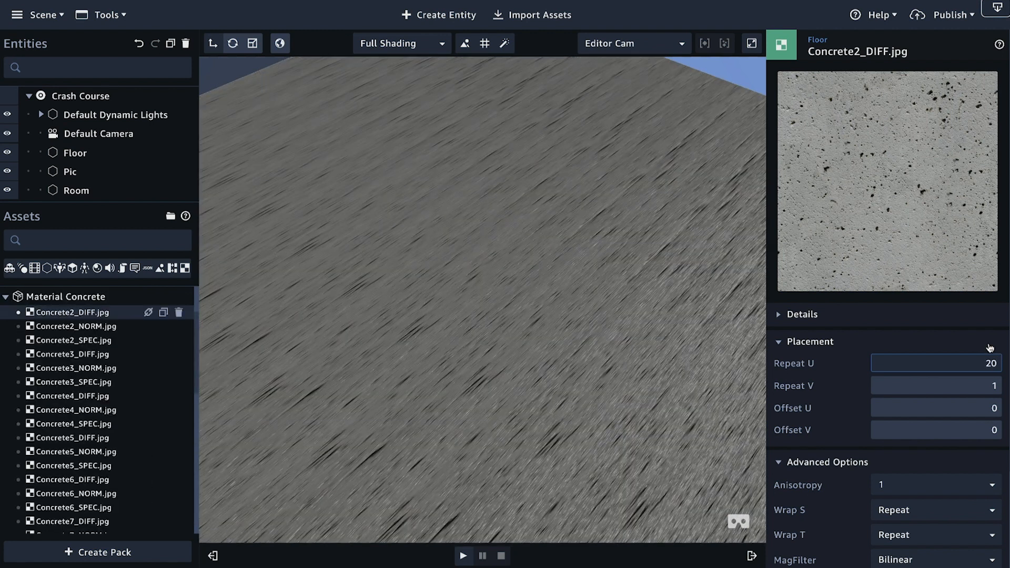
click(991, 387)
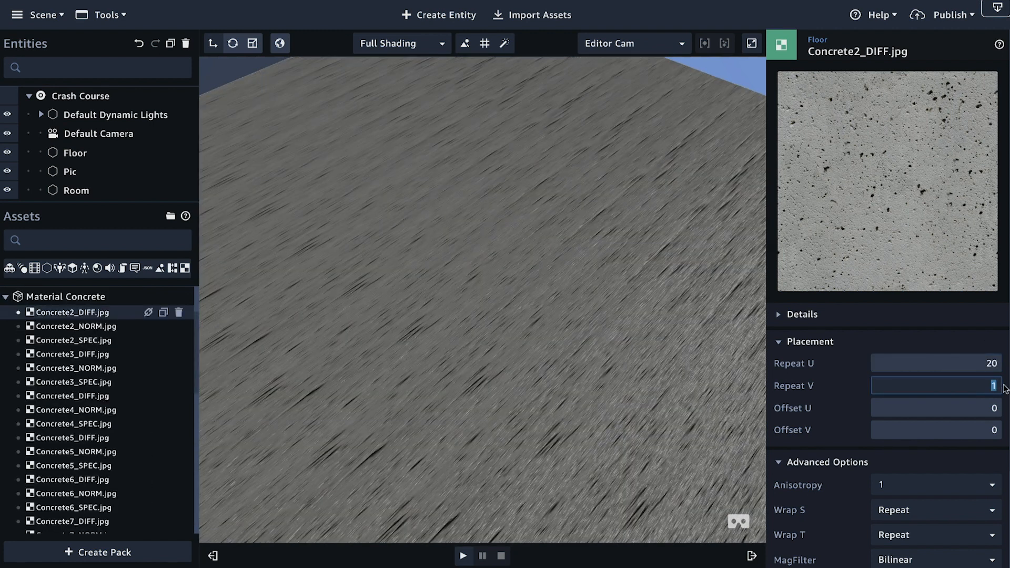
text(20)
right_drag(595, 392, 494, 432)
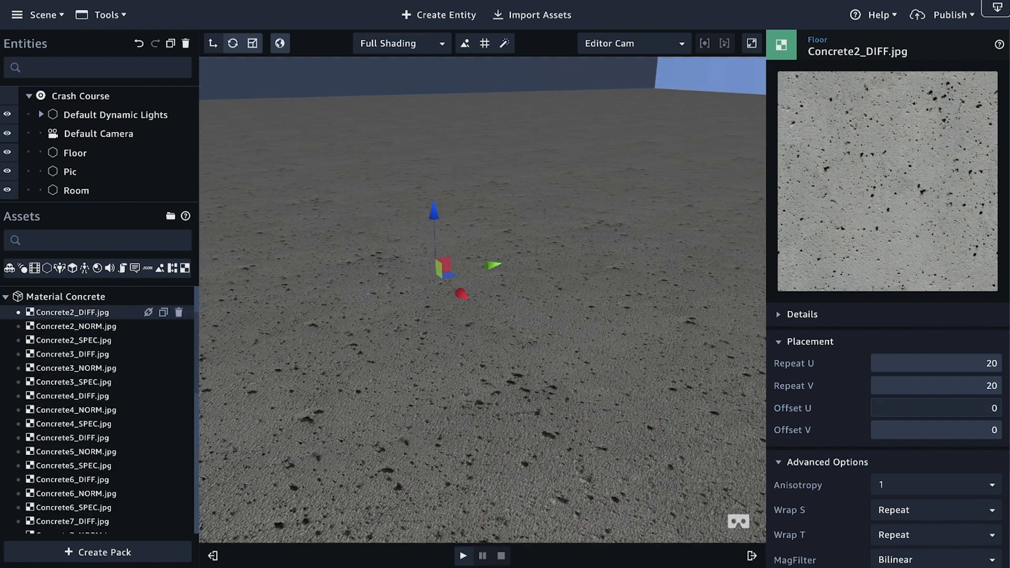
Step: Set Repeat U and Repeat V of the Floor's normal texture Concrete2_NORM.jpg to 20, and return to the Floor's properties
click(817, 40)
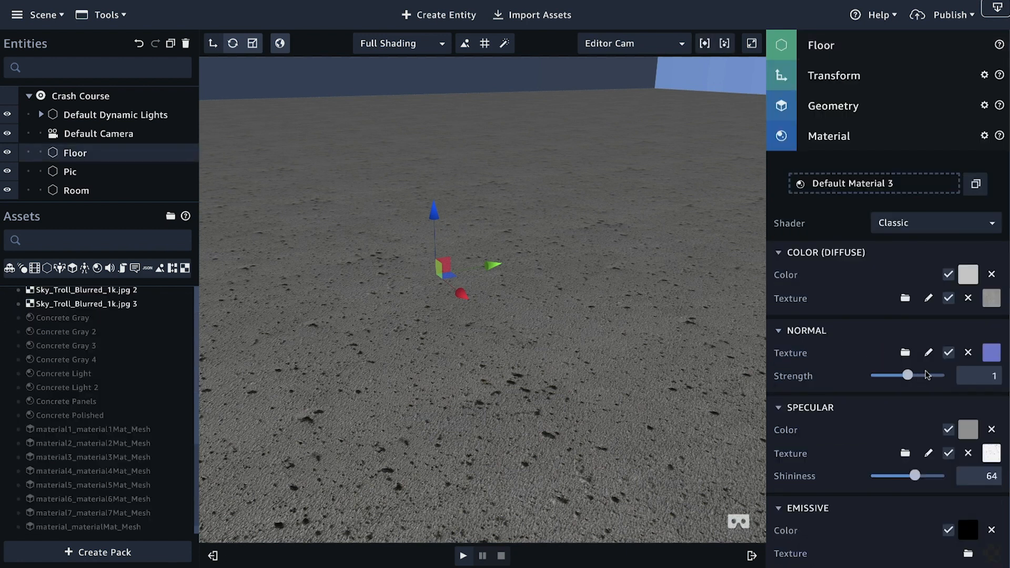
click(929, 356)
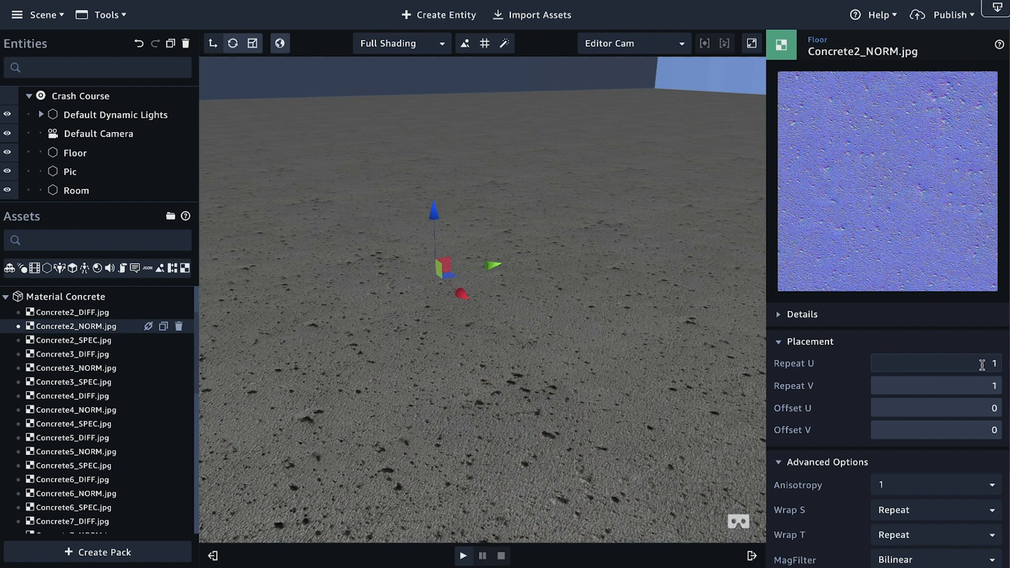
text(20)
key(Tab)
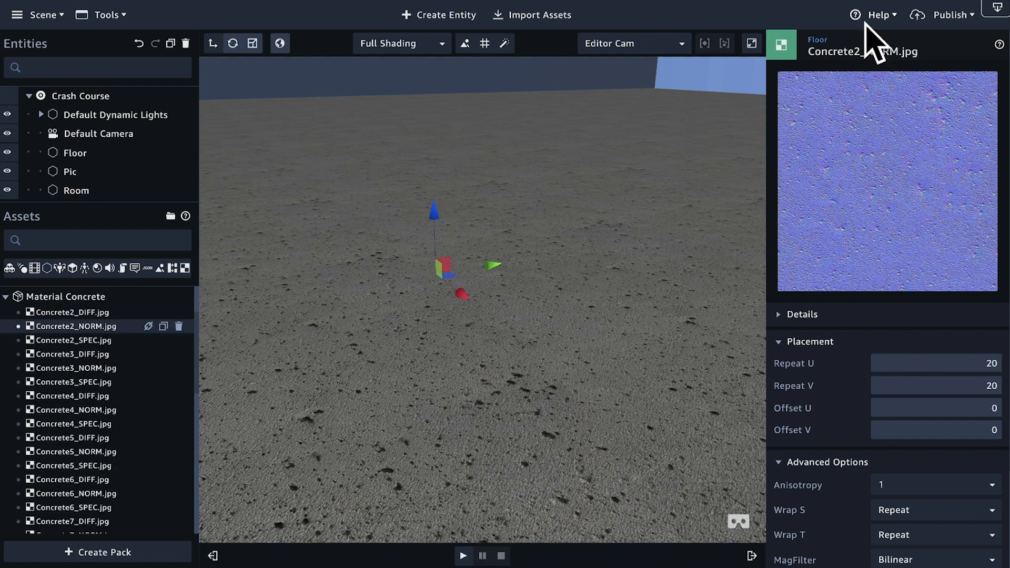
click(816, 40)
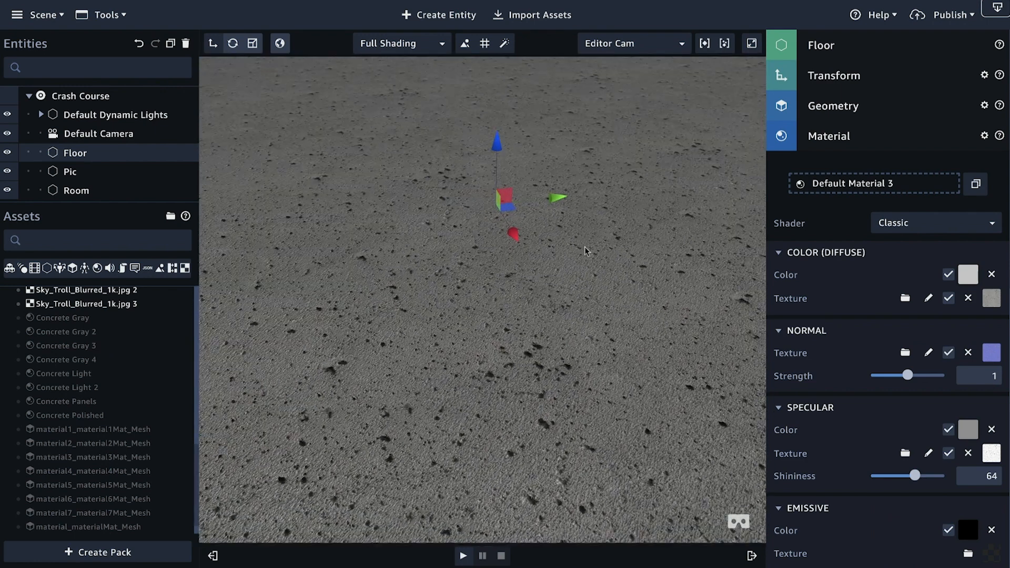
Step: Collapse the Floor's material settings and view the whole room with the tiled concrete floor and logo
click(821, 138)
right_drag(602, 306, 636, 264)
middle_drag(617, 259, 589, 274)
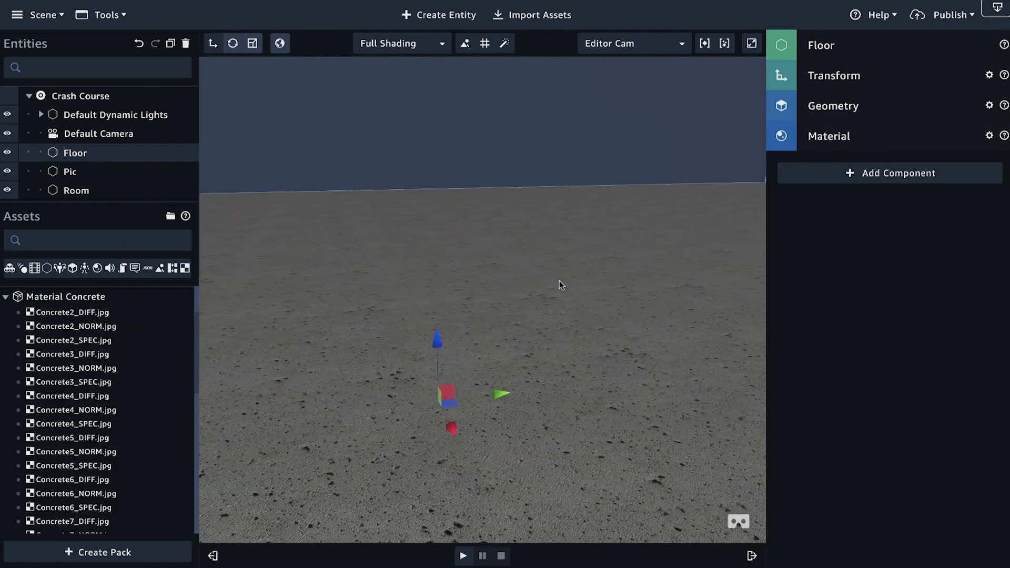
right_drag(560, 280, 539, 286)
scroll(539, 287, down, 5)
scroll(539, 287, down, 5)
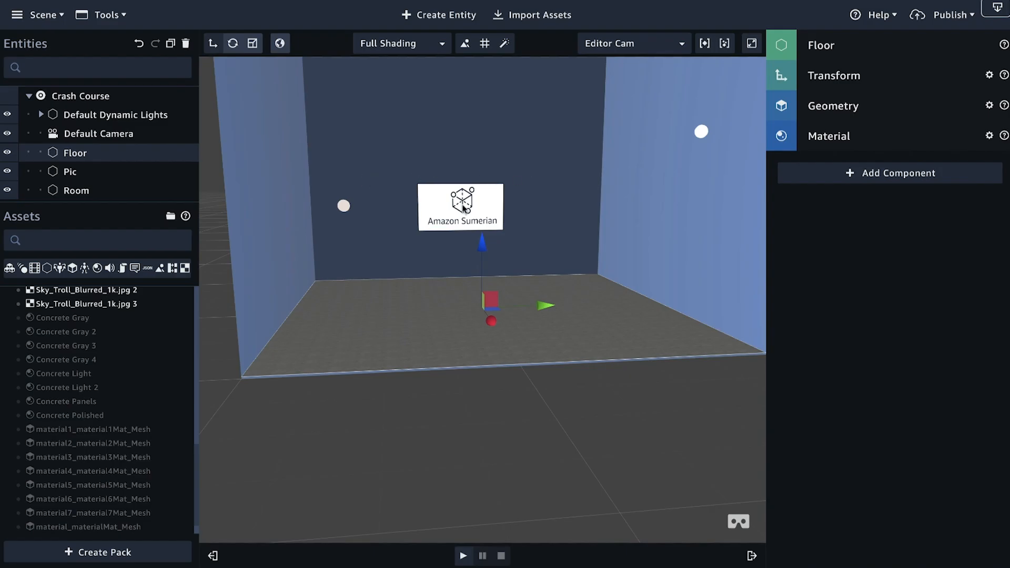
scroll(462, 205, up, 5)
middle_drag(462, 205, 472, 347)
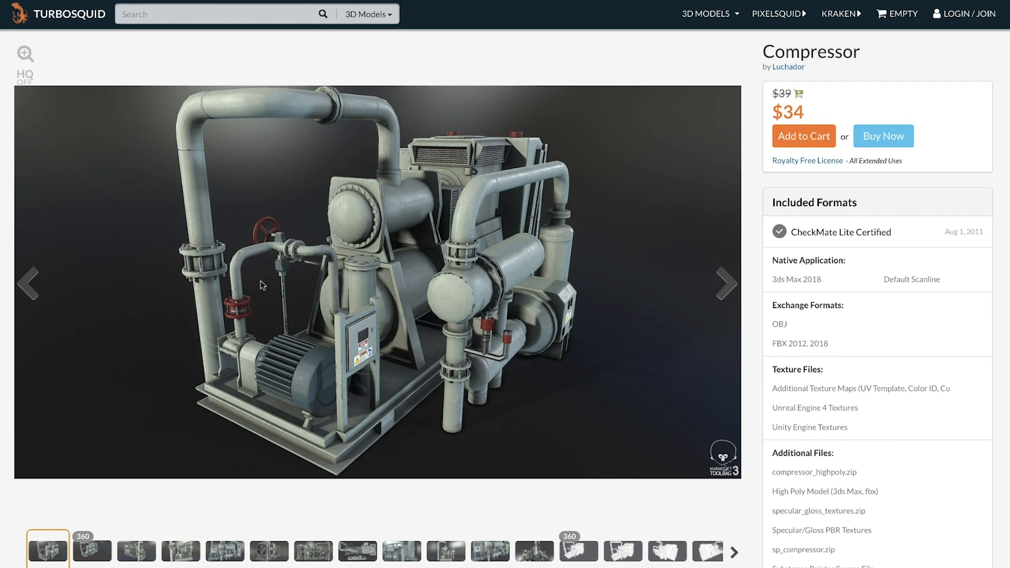
Step: Review the Compressor model's product page on TurboSquid
scroll(260, 280, down, 4)
scroll(262, 285, up, 4)
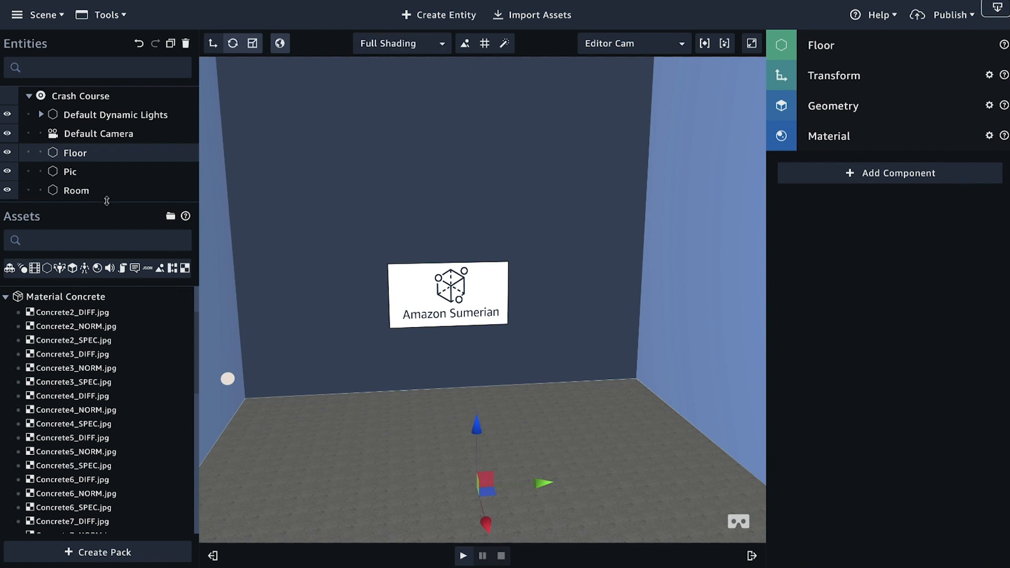
Step: Import all seven compressor files from the compressor_obj folder into the scene's assets
drag(107, 214, 107, 284)
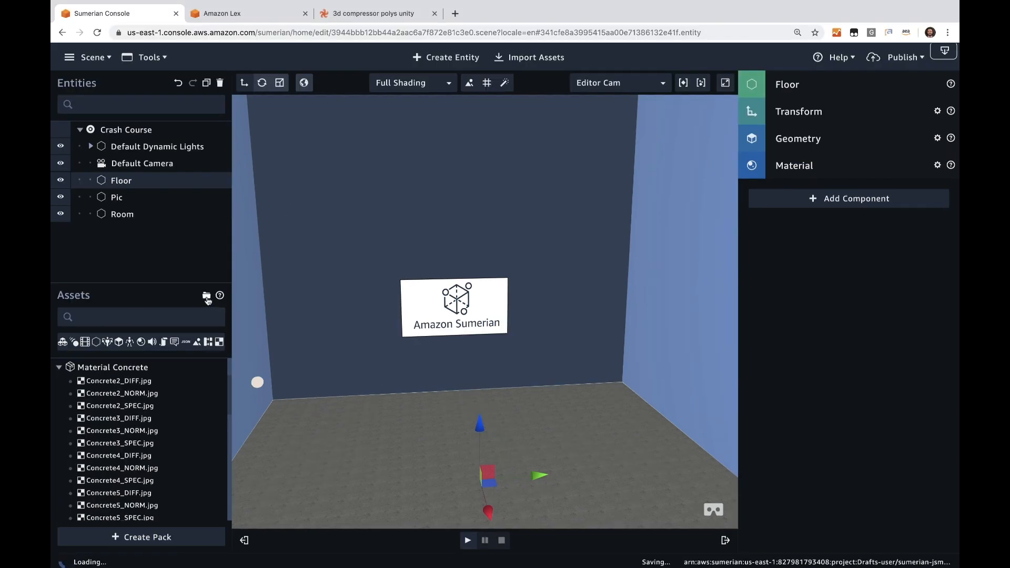
click(172, 286)
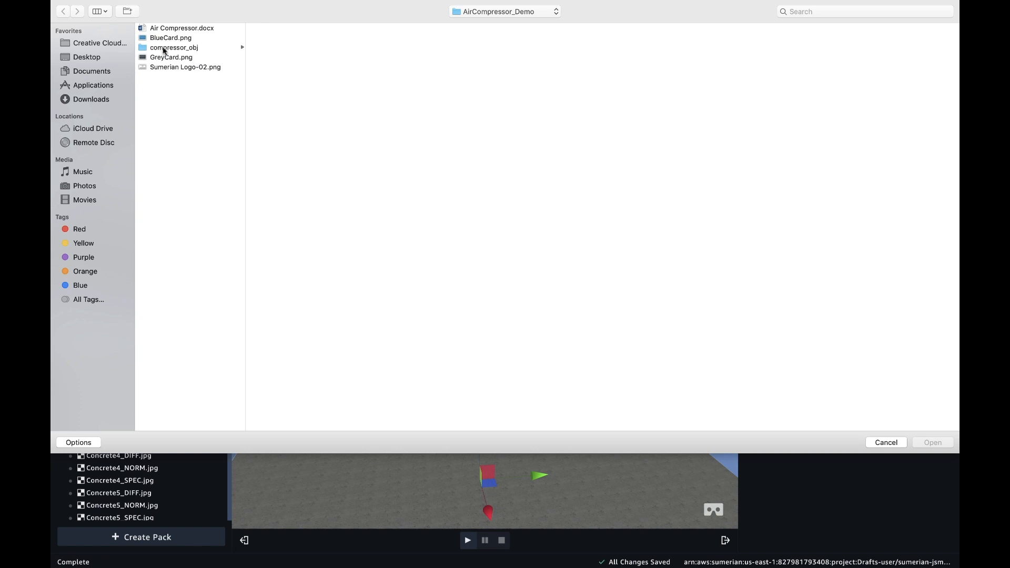
click(165, 49)
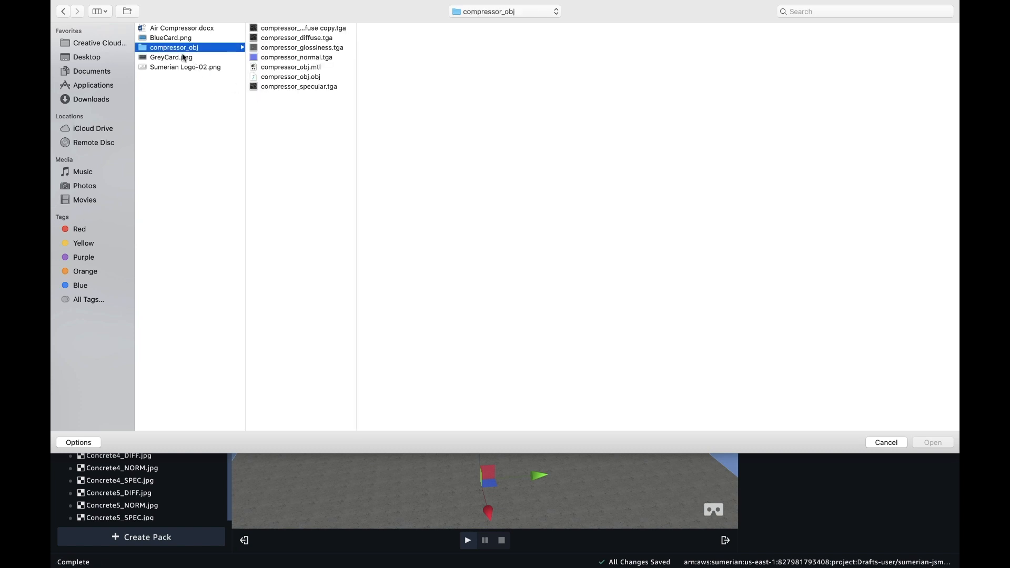
drag(279, 94, 277, 33)
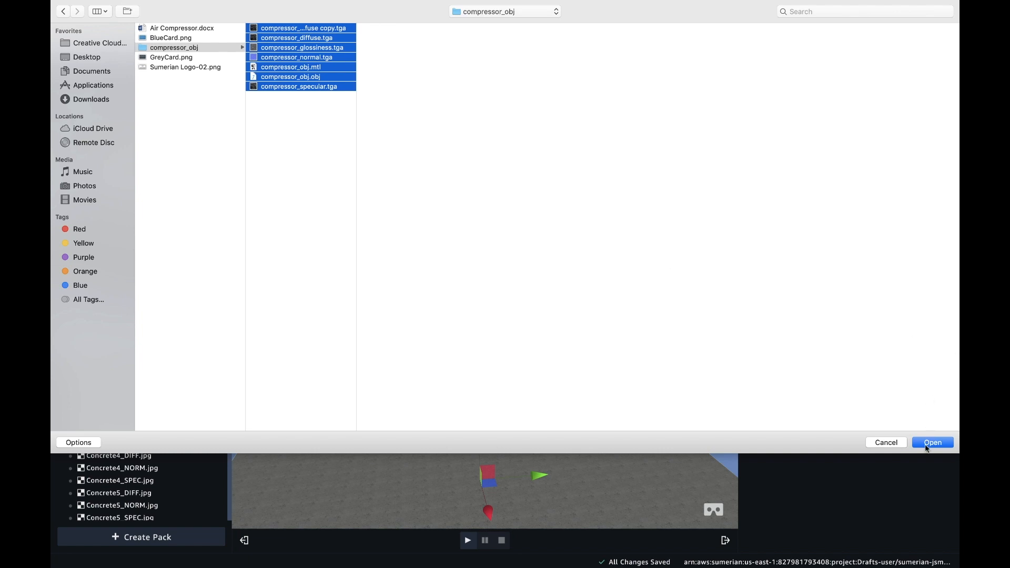
click(932, 443)
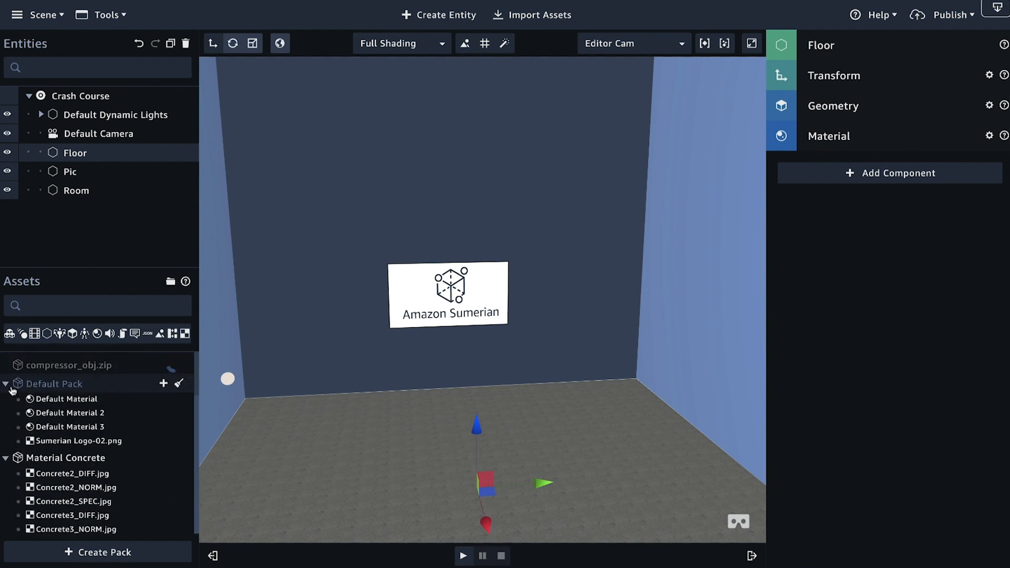
Step: Collapse the Default Pack and Material Concrete assets and place the compressor_obj entity on the floor of the room
click(5, 385)
click(5, 403)
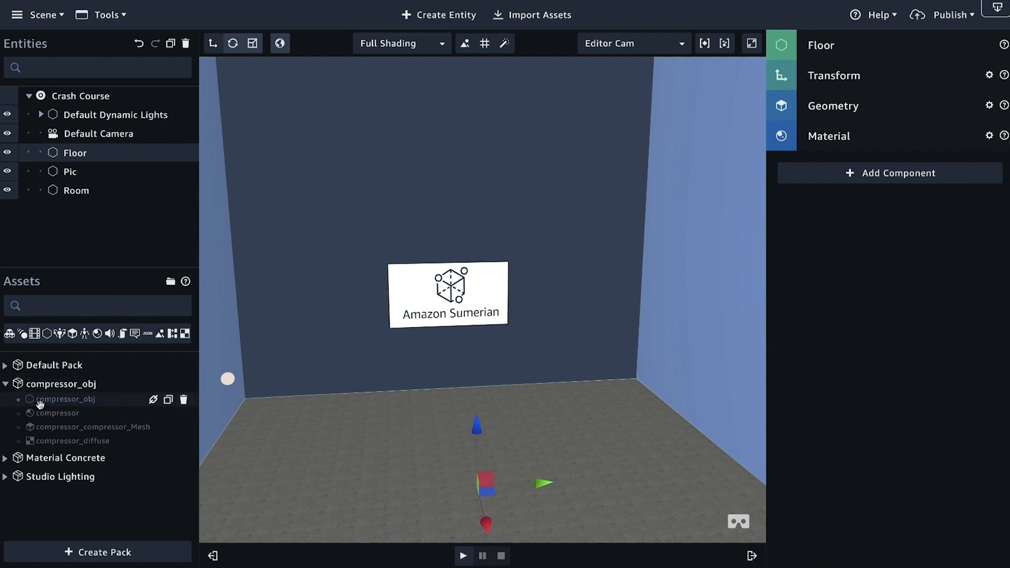
drag(40, 401, 496, 350)
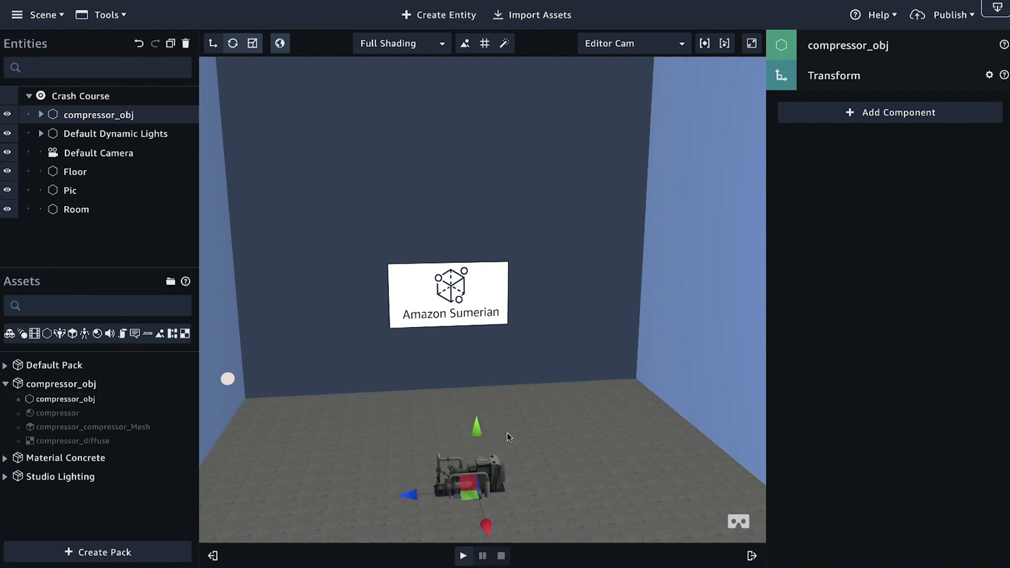
Step: Raise the compressor along Y to about 0.07 so its base rests on the concrete floor
scroll(503, 435, up, 5)
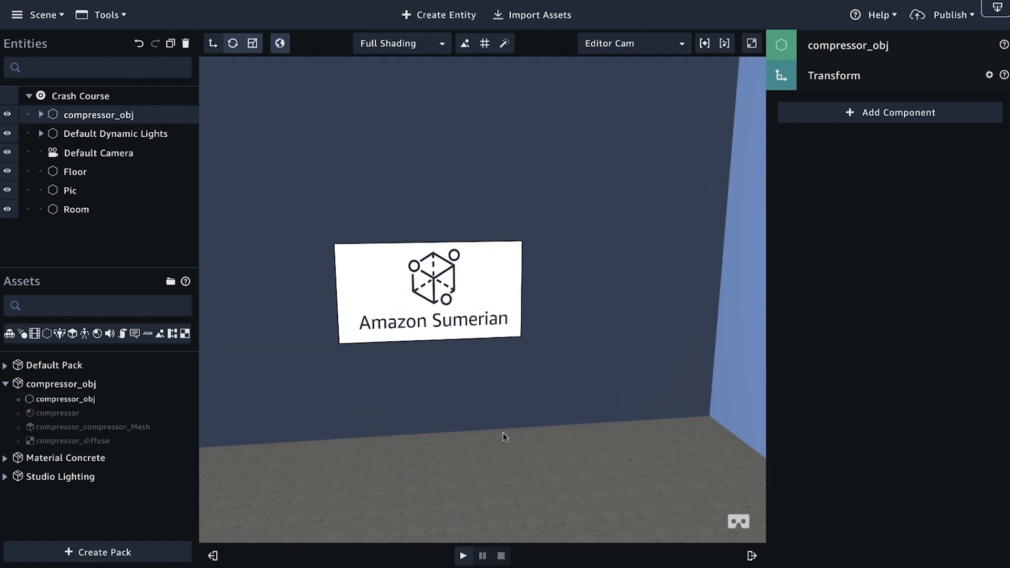
scroll(503, 443, down, 3)
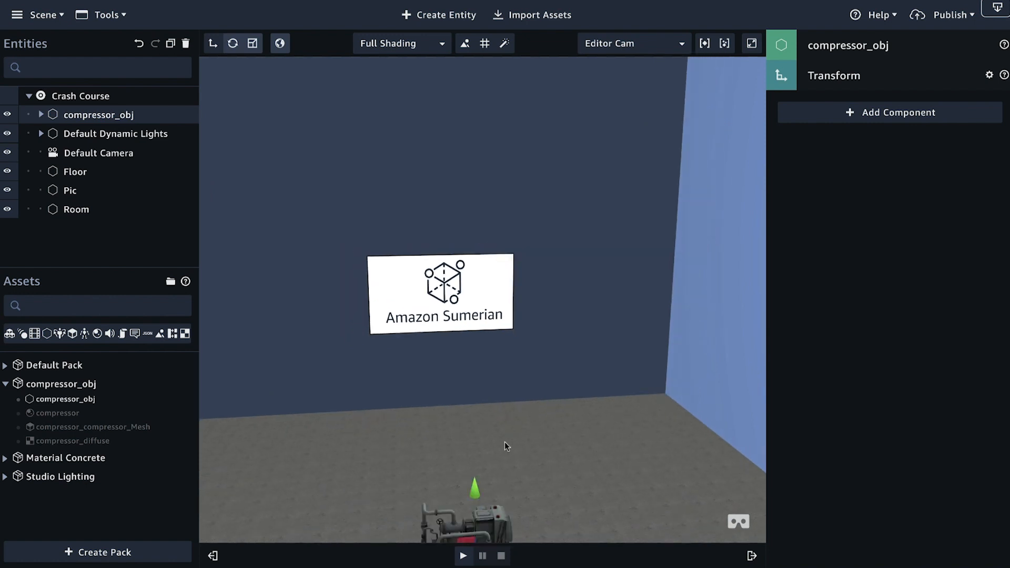
key(f)
scroll(497, 409, up, 10)
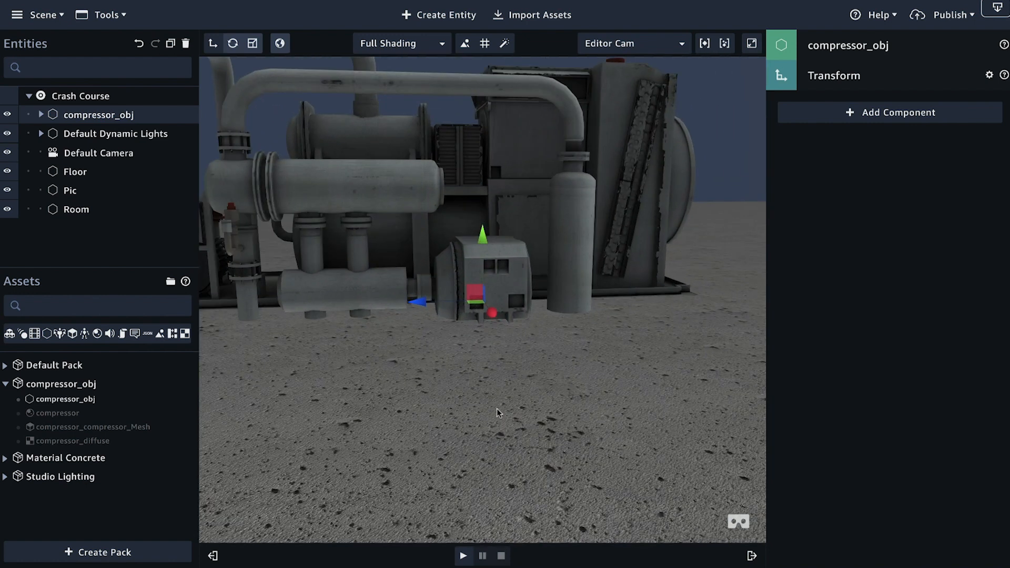
right_drag(468, 414, 429, 460)
scroll(401, 429, up, 3)
scroll(402, 427, down, 6)
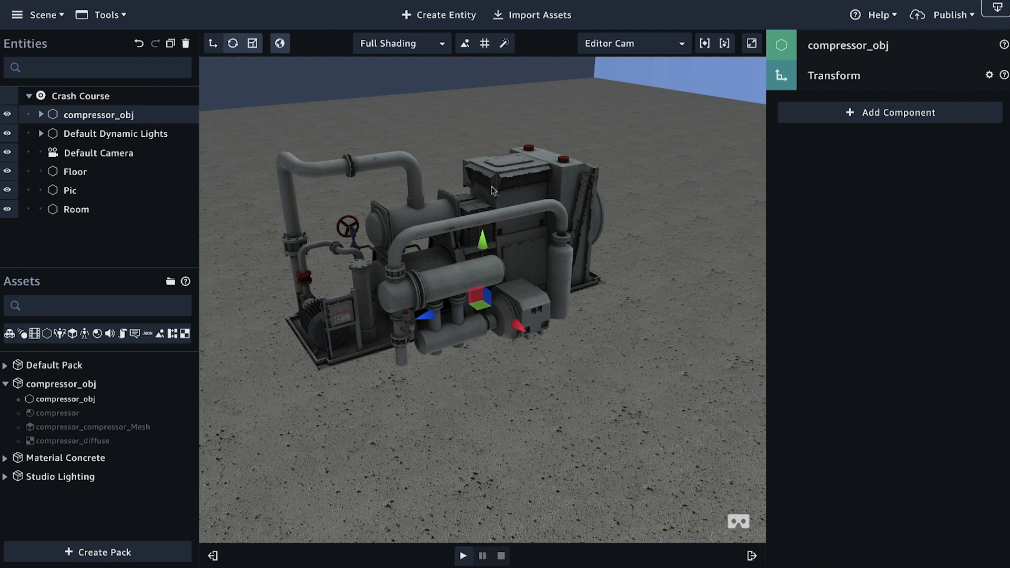
drag(483, 243, 483, 229)
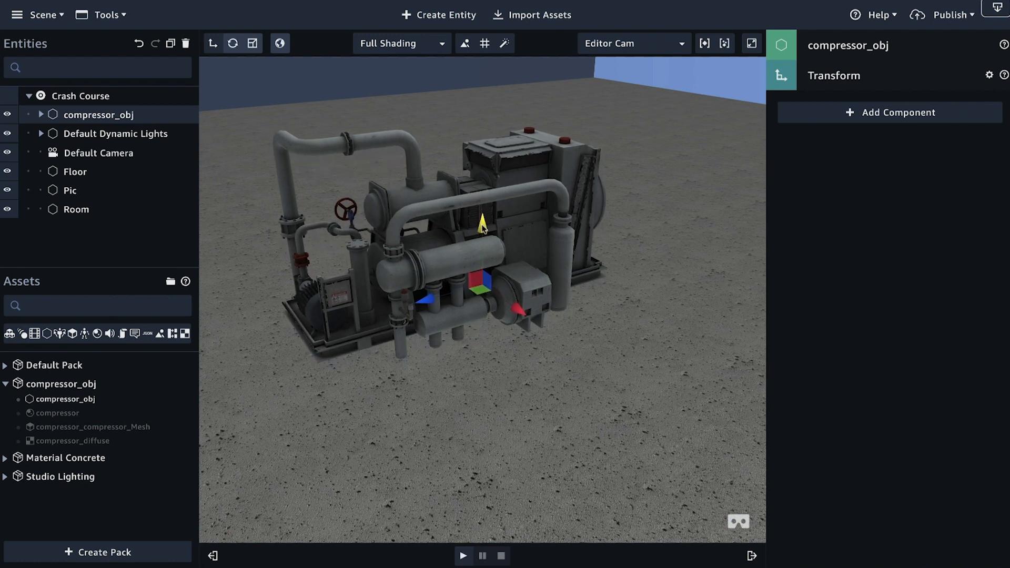
drag(482, 226, 482, 210)
right_drag(572, 379, 419, 351)
drag(482, 207, 363, 100)
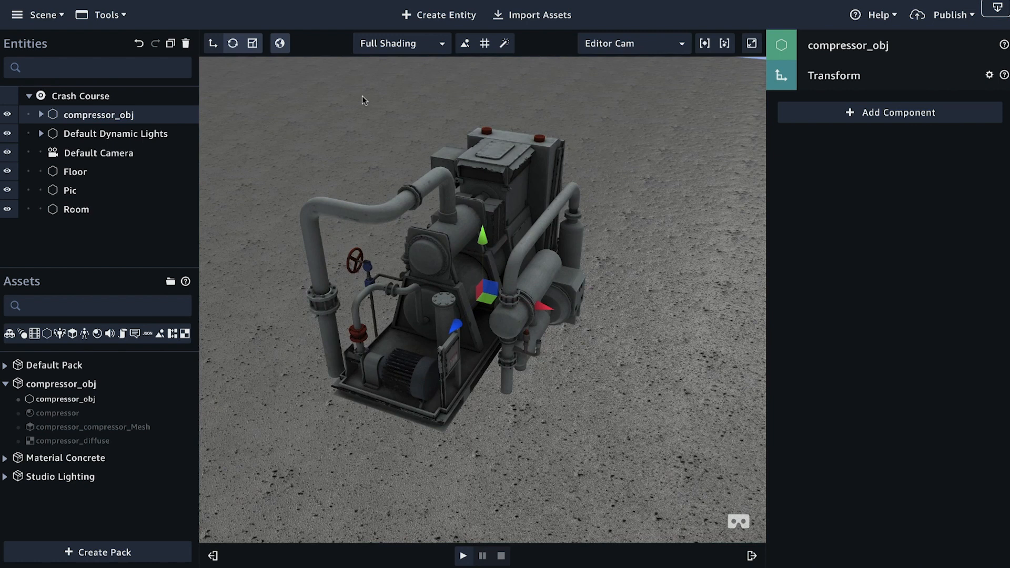
Step: Create a 3D box at the compressor and move it to about Y 0.59 and Z 0.32
click(451, 15)
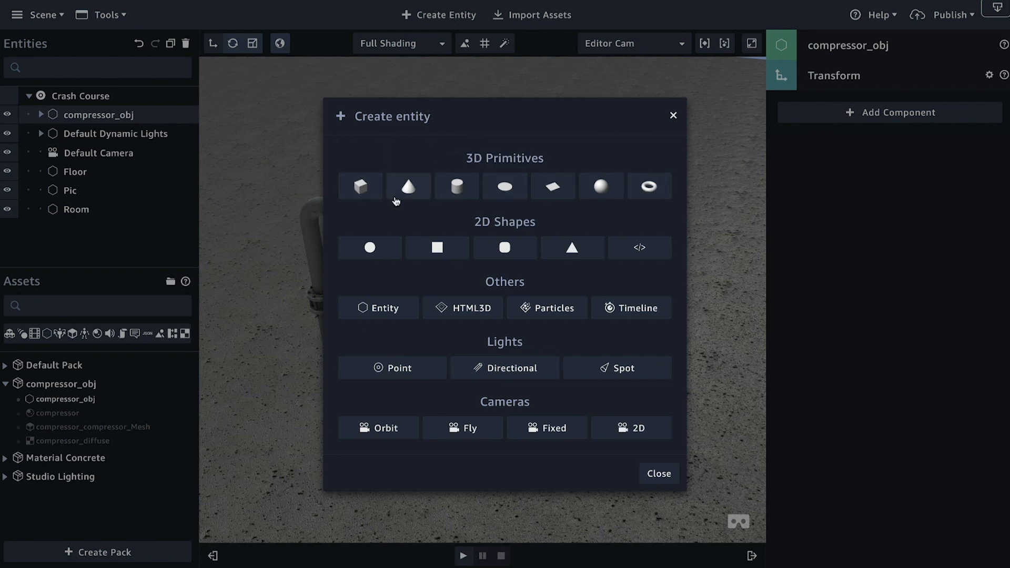
click(361, 188)
drag(481, 249, 481, 180)
drag(594, 297, 411, 266)
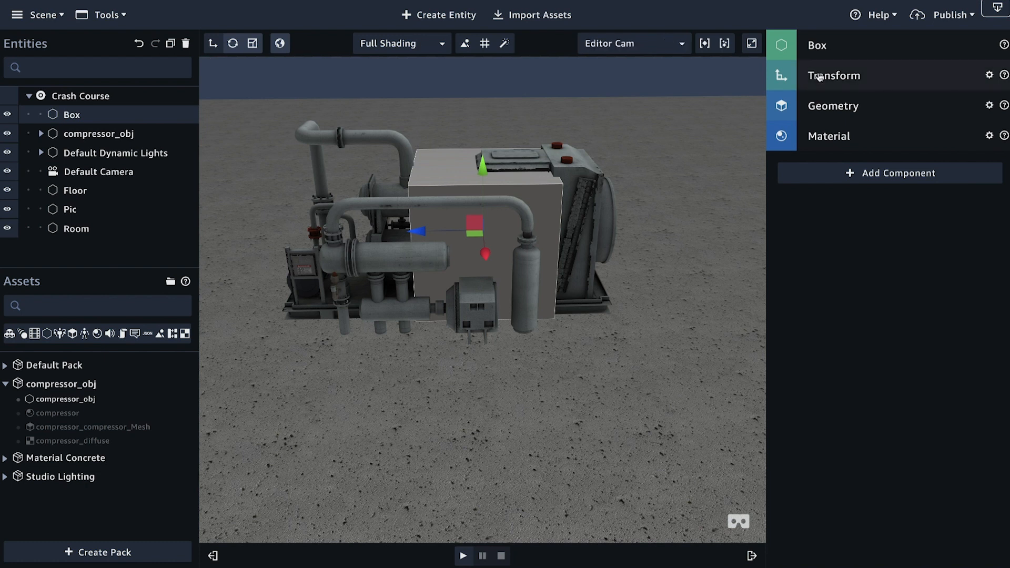
click(837, 75)
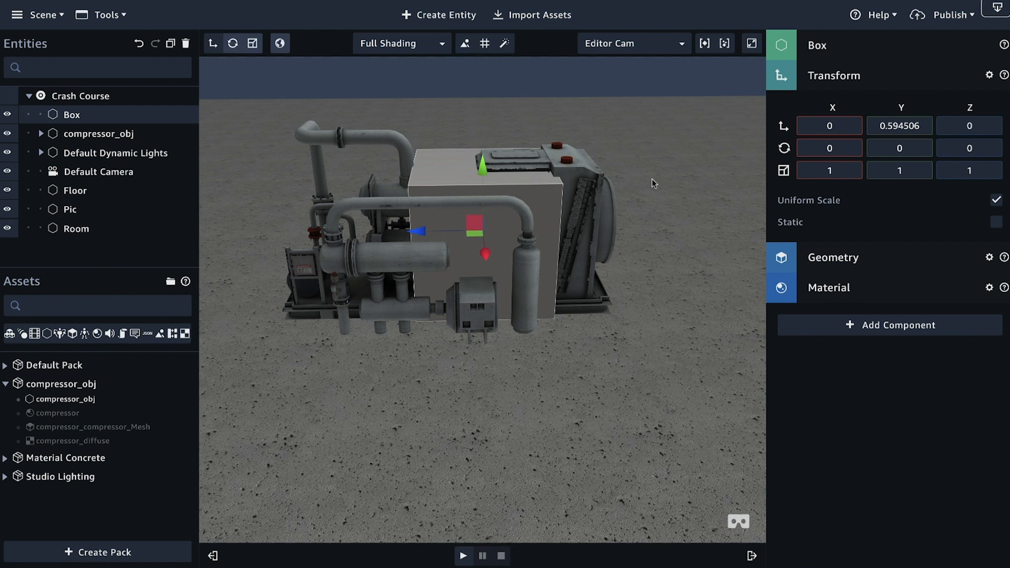
drag(424, 234, 379, 232)
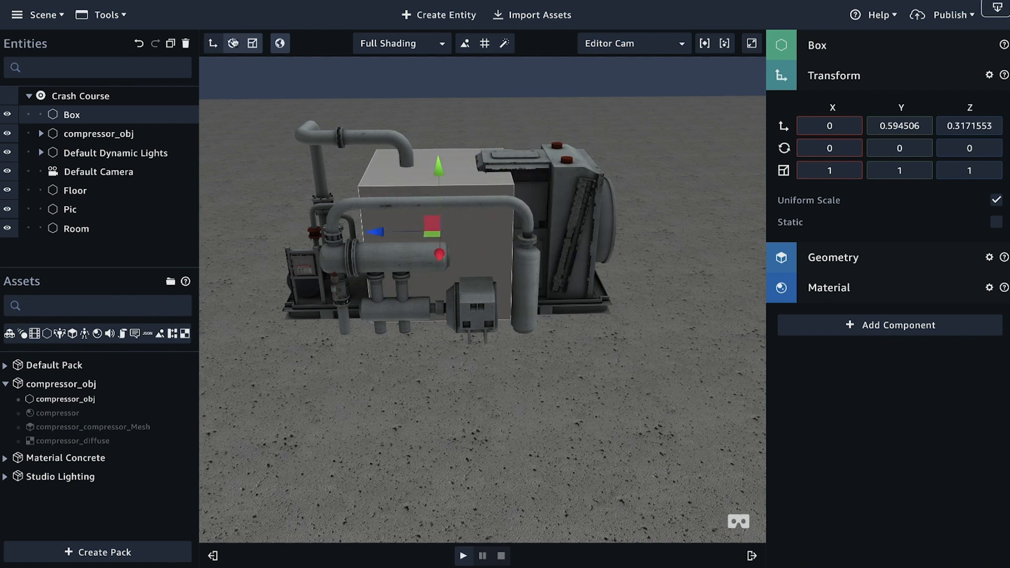
Step: Scale the box to about 1.63 in X, 1.65 in Y and 2.59 in Z so it encloses the whole compressor
click(253, 44)
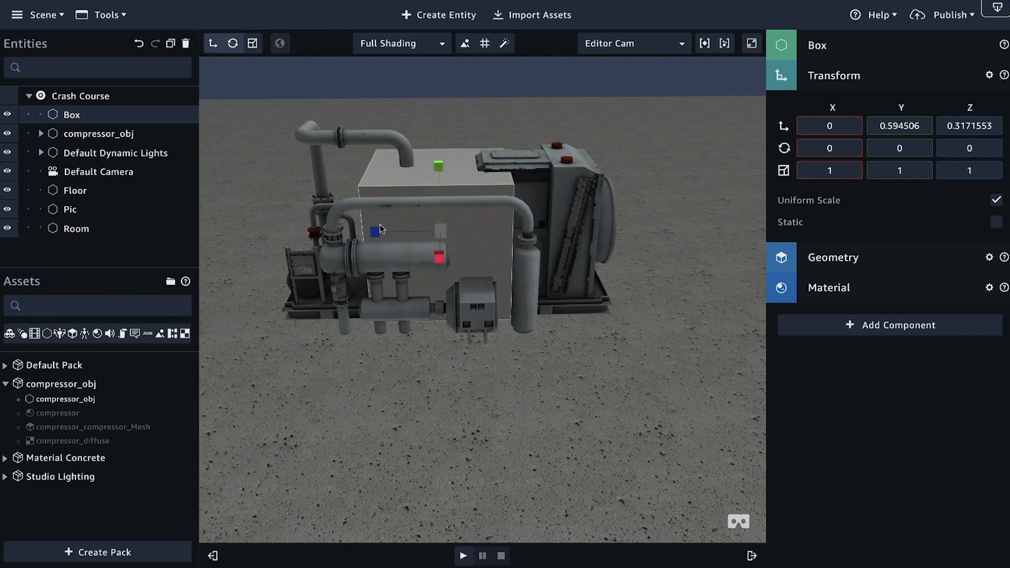
drag(378, 233, 265, 235)
drag(412, 267, 591, 262)
drag(472, 191, 472, 121)
drag(655, 315, 508, 281)
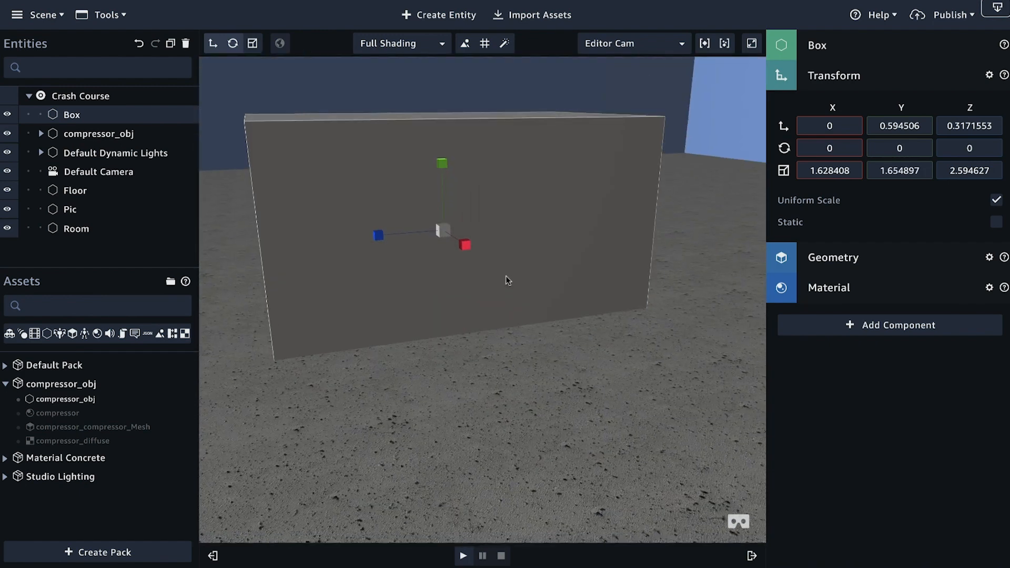
drag(384, 408, 289, 230)
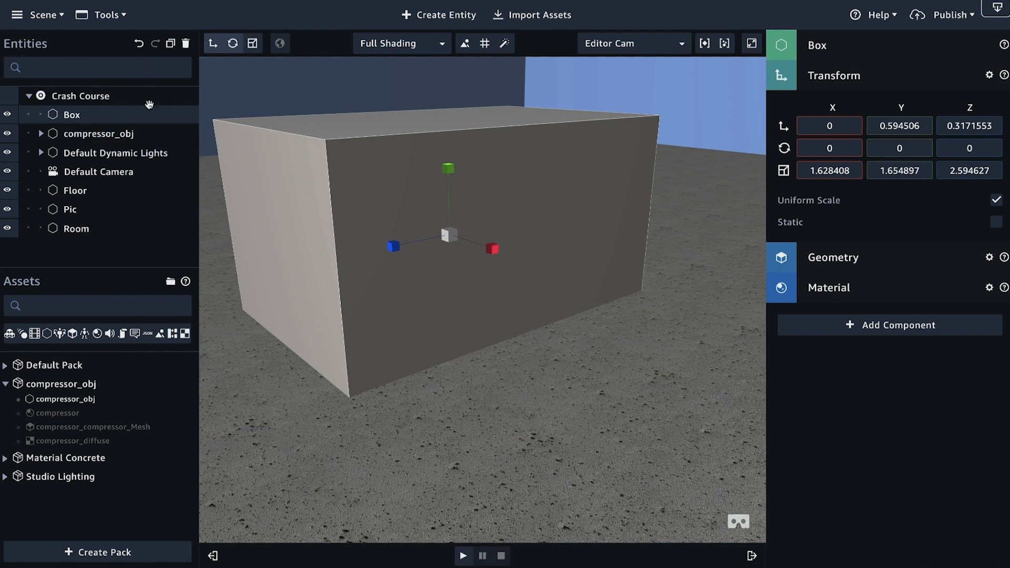
Step: Delete the Box entity from the scene
click(186, 44)
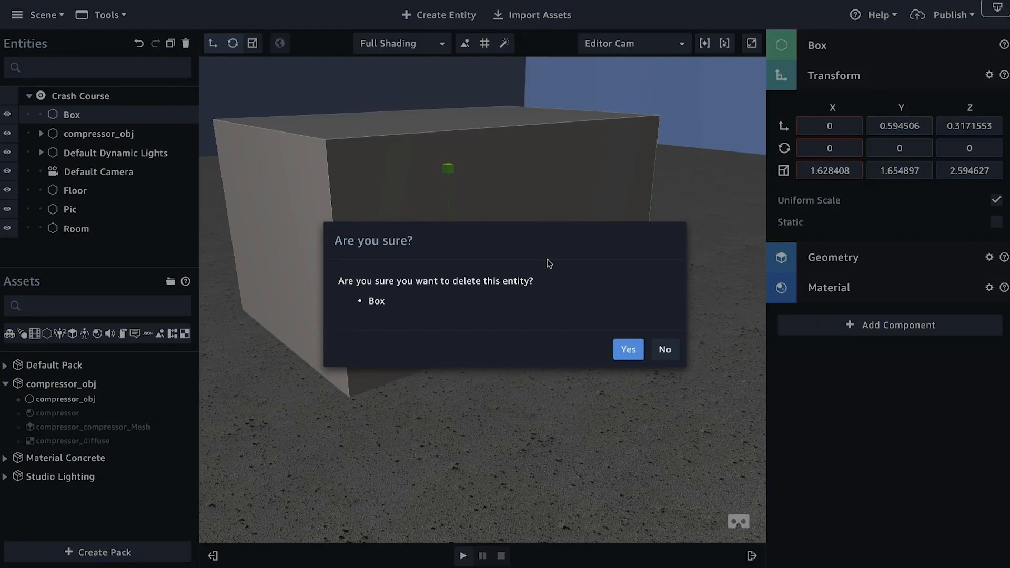
click(628, 350)
drag(510, 387, 600, 377)
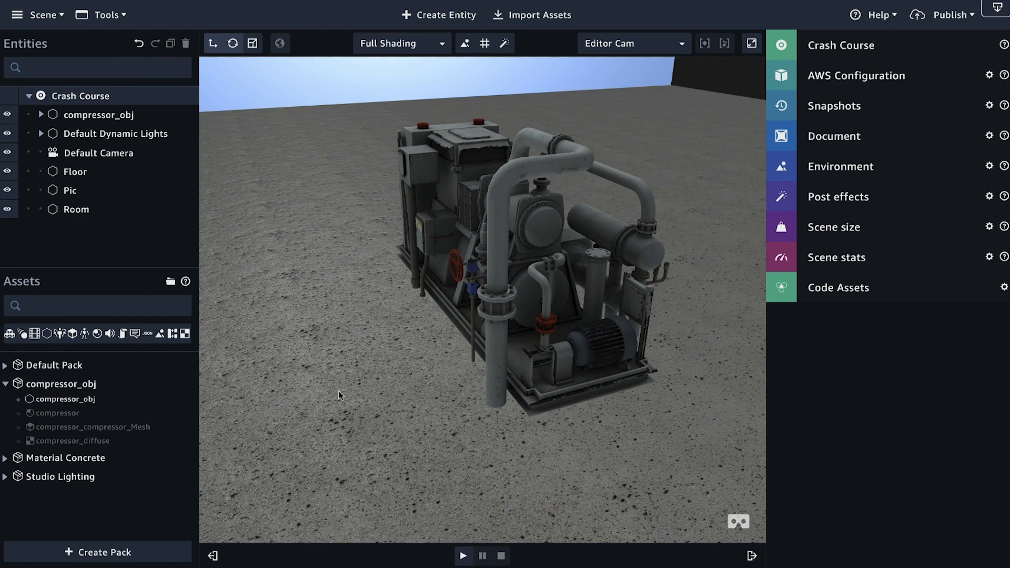
Step: Examine the compressor model from its front, fan end and rear, and in relation to the room
drag(339, 391, 307, 369)
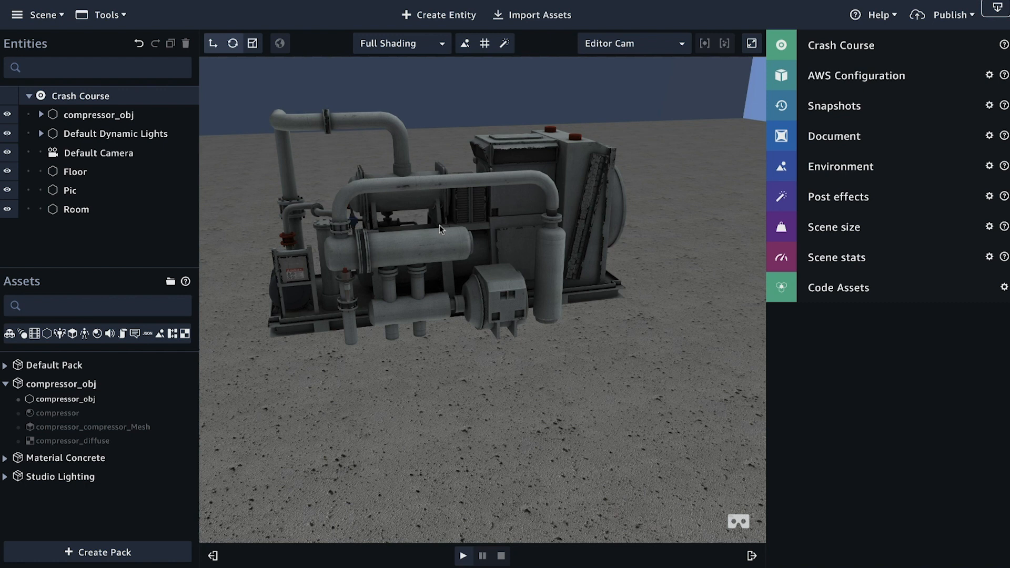
drag(442, 229, 425, 301)
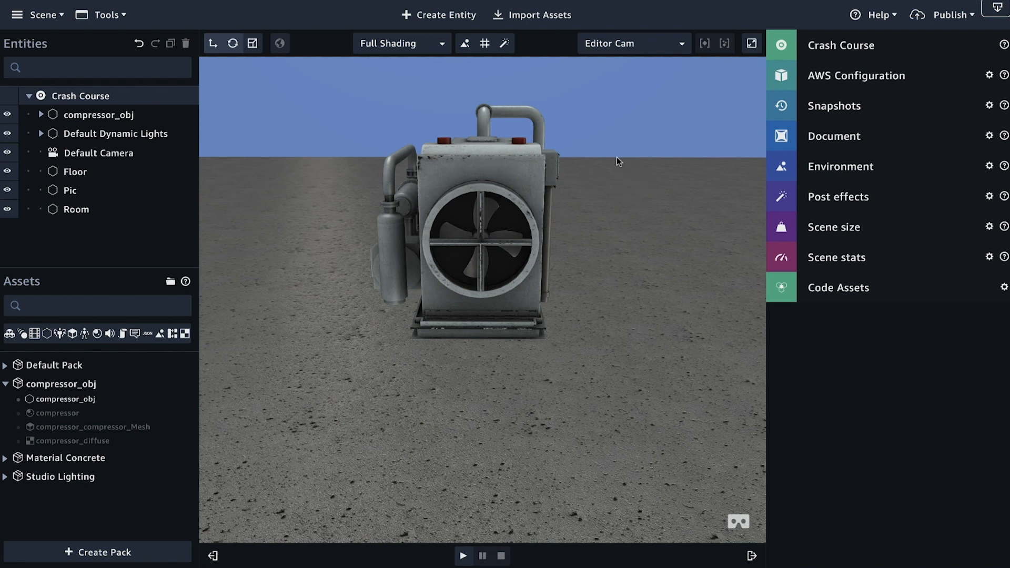
drag(554, 270, 404, 285)
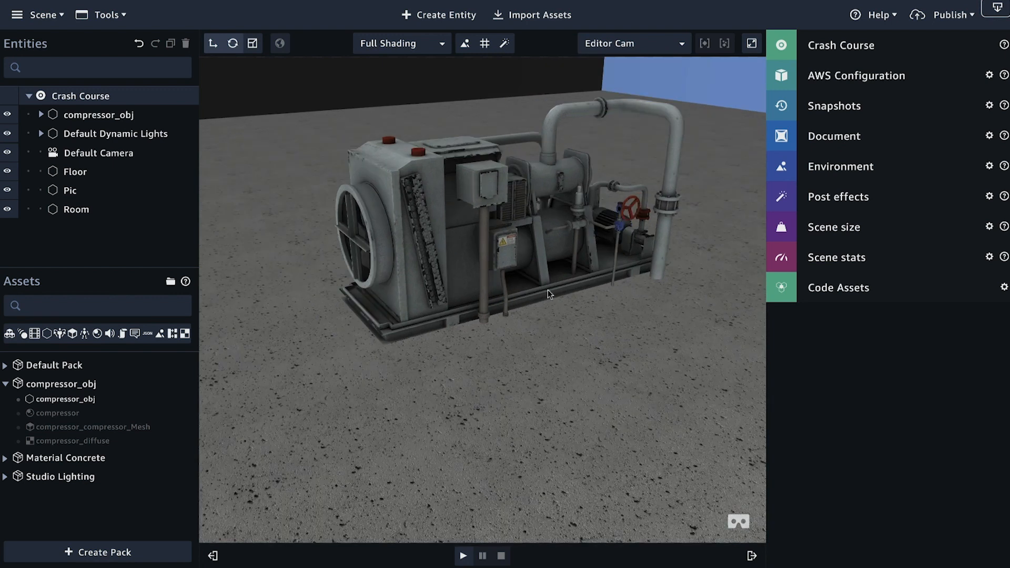
scroll(507, 307, down, 5)
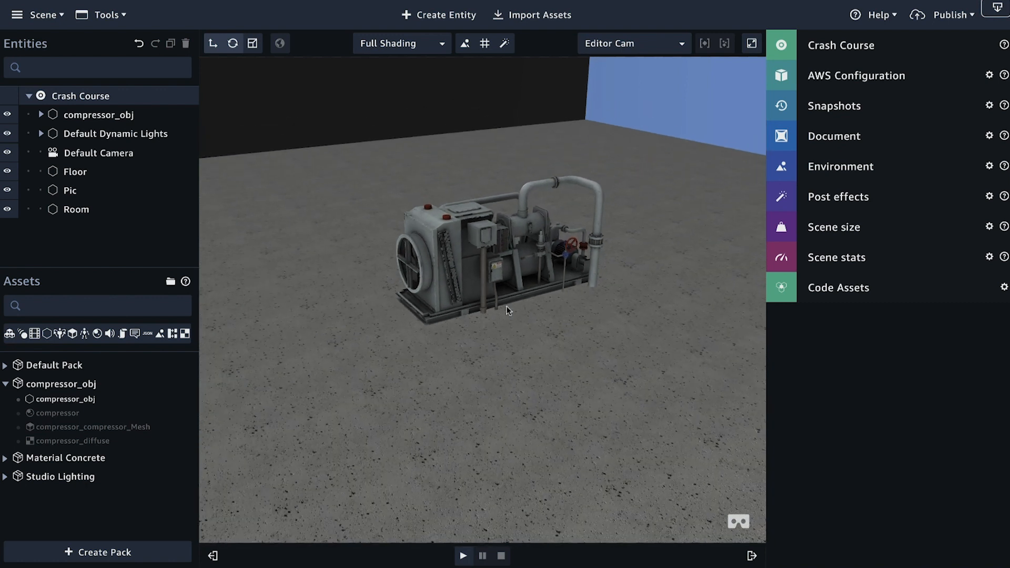
scroll(507, 307, down, 4)
drag(529, 308, 490, 318)
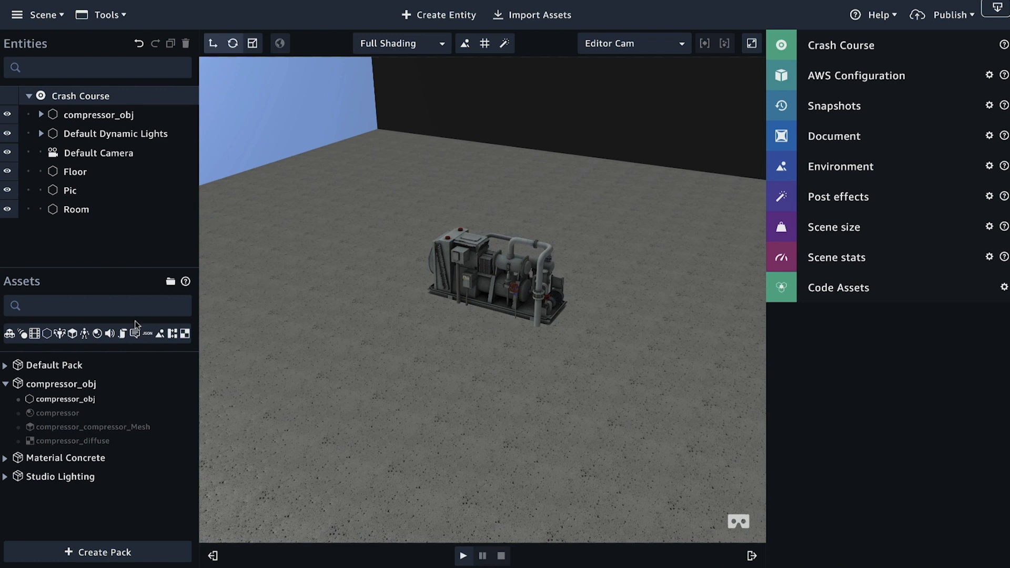
Step: Collapse the compressor_obj asset pack and bring the compressor into view in front of the logo wall
click(6, 385)
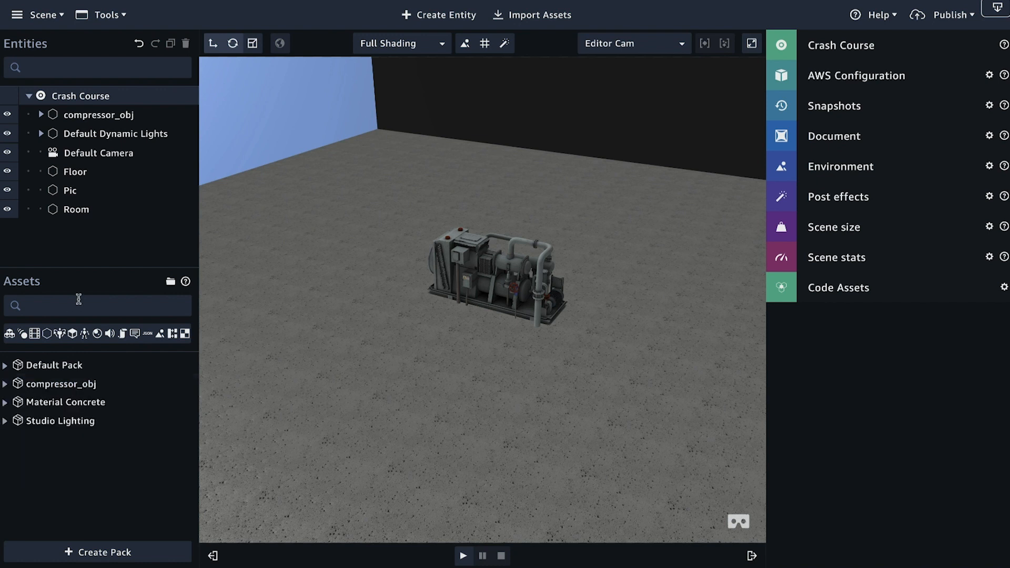
drag(584, 343, 455, 292)
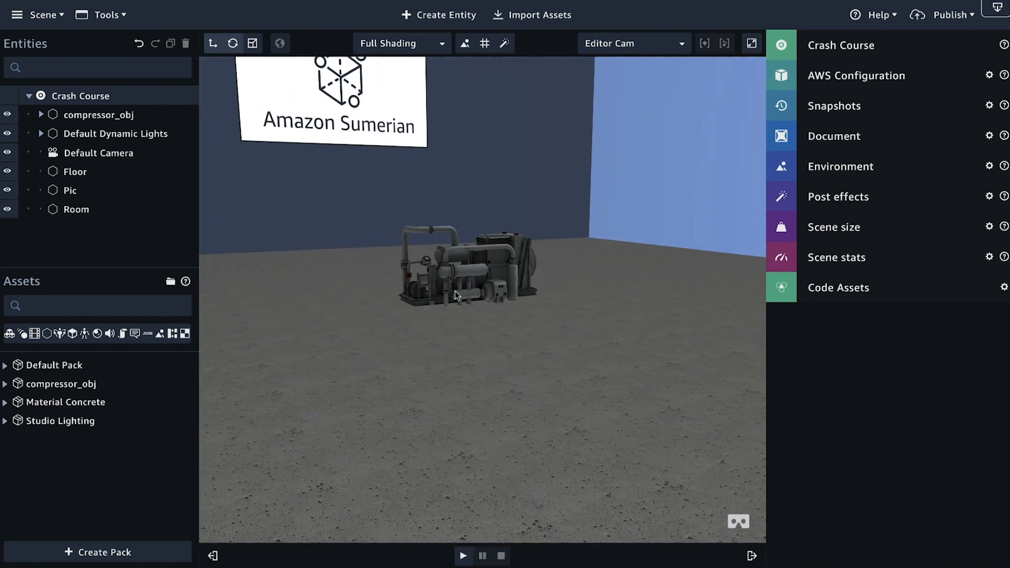
scroll(467, 336, up, 6)
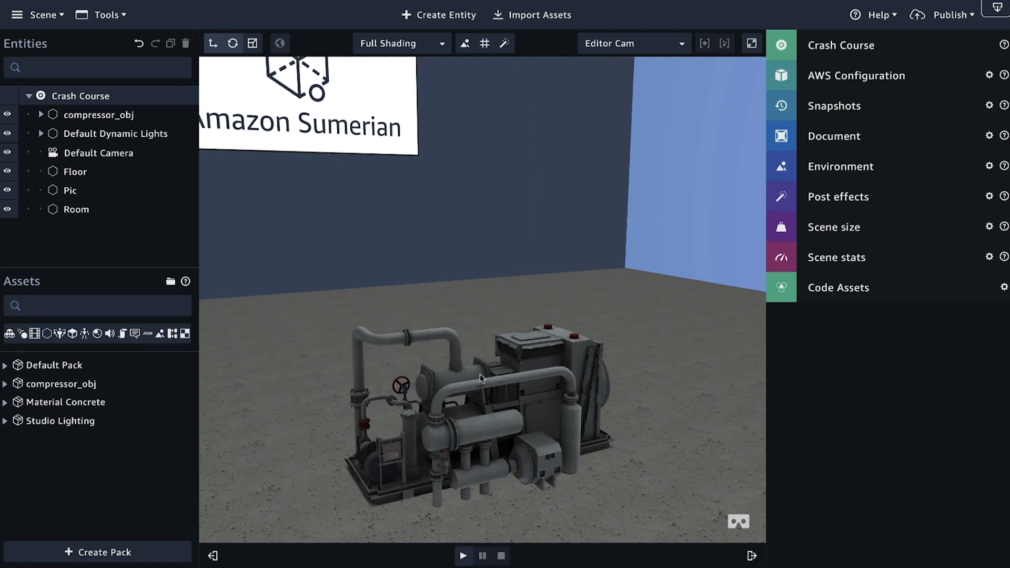
drag(566, 375, 563, 352)
middle_drag(627, 447, 649, 355)
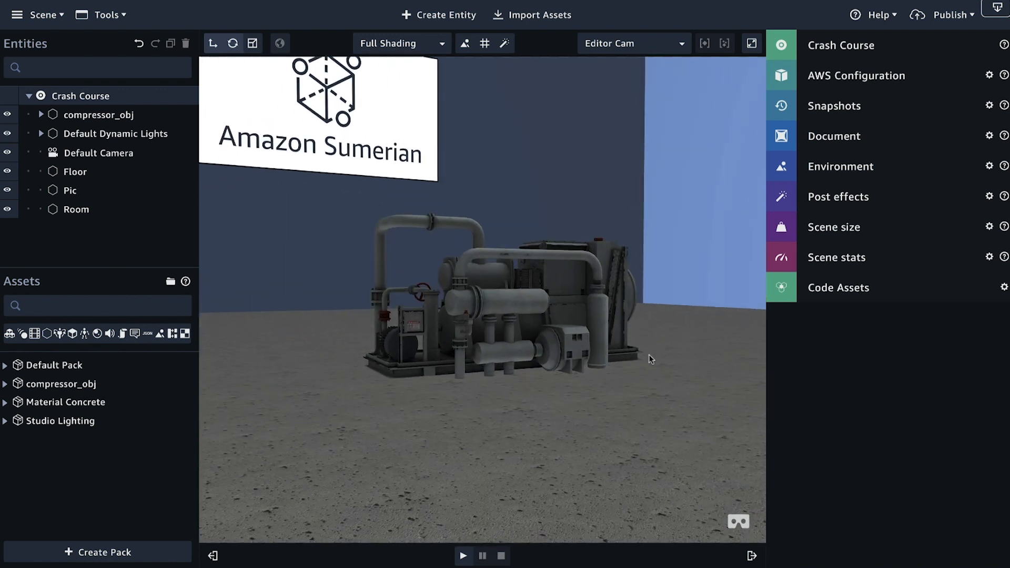
Step: Rename the compressor_obj entity to Air Compressor
double_click(112, 115)
key(BackSpace)
key(BackSpace)
key(BackSpace)
key(BackSpace)
key(BackSpace)
key(BackSpace)
key(BackSpace)
key(BackSpace)
key(BackSpace)
key(BackSpace)
key(BackSpace)
key(BackSpace)
key(BackSpace)
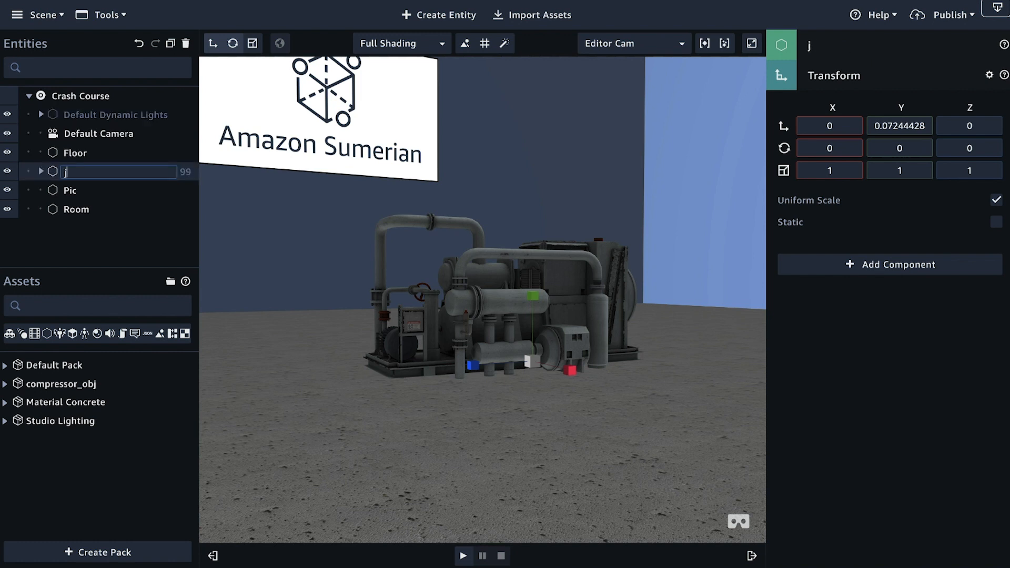
text(A)
key(BackSpace)
key(BackSpace)
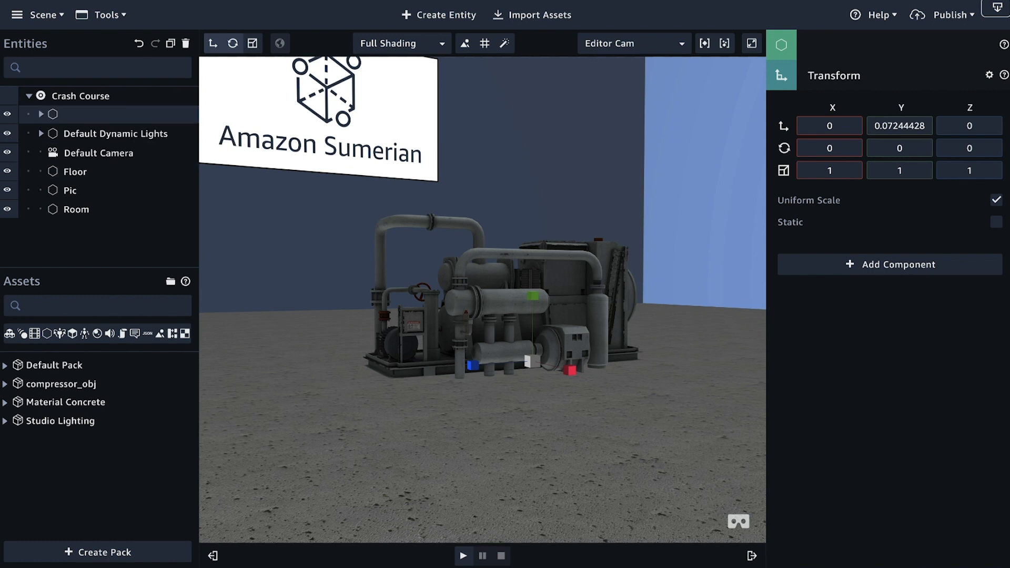
double_click(83, 114)
text(A)
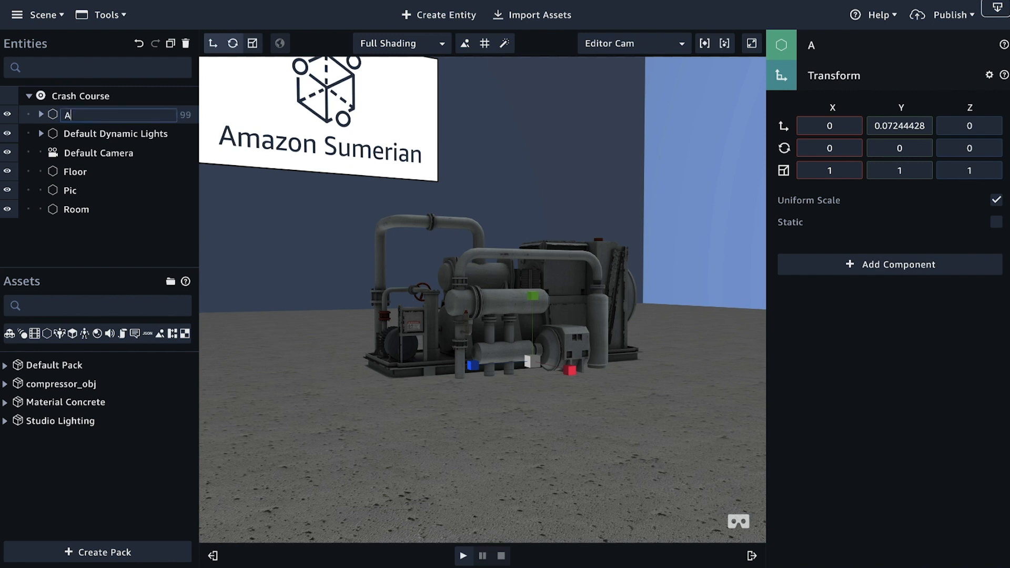
text(ir Compressr)
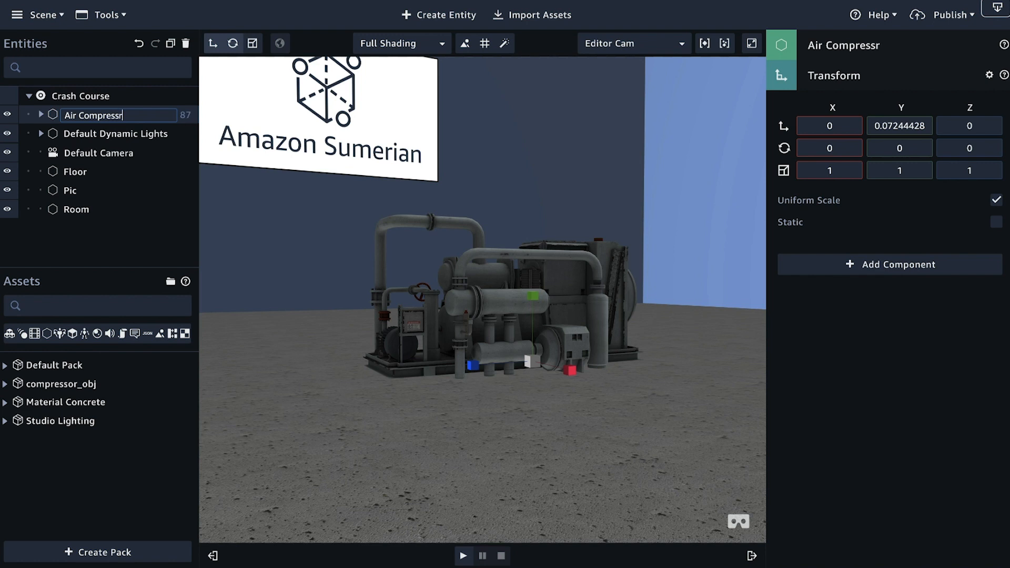
key(BackSpace)
key(BackSpace)
text(sor)
key(Return)
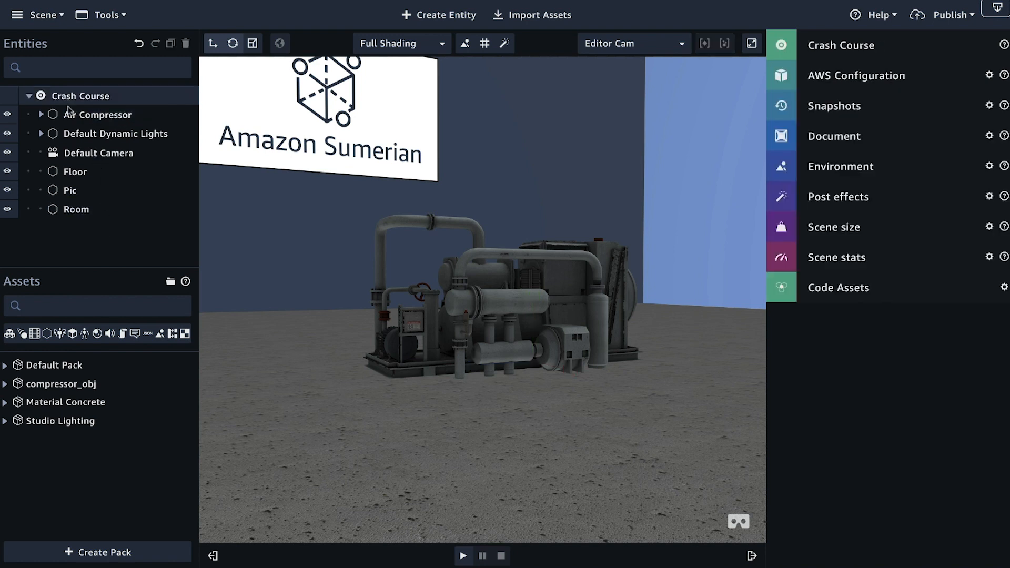
Step: Examine the entities nested under Air Compressor, including the contents of compressor_obj_root, and collapse the hierarchy again
click(80, 116)
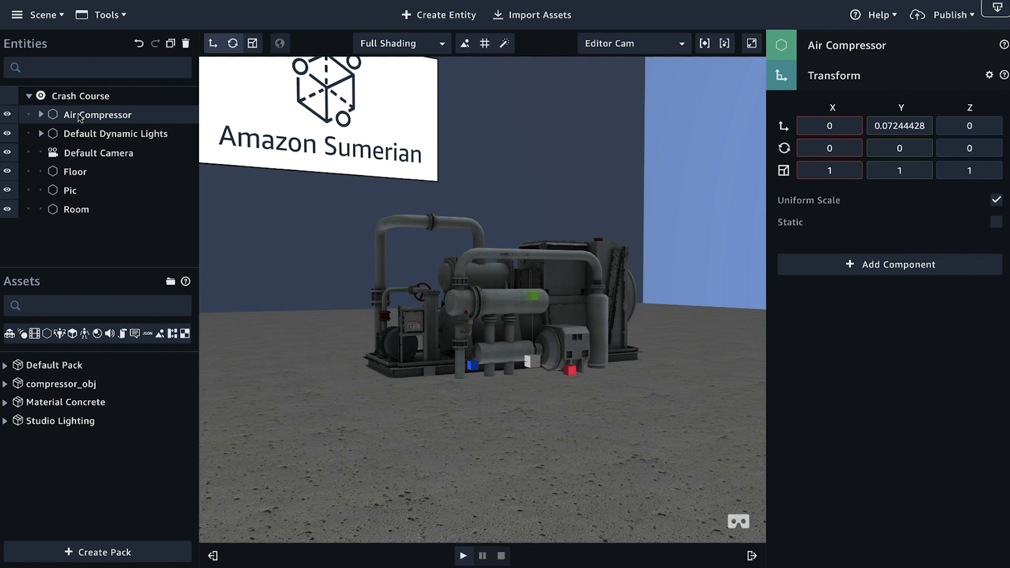
click(42, 115)
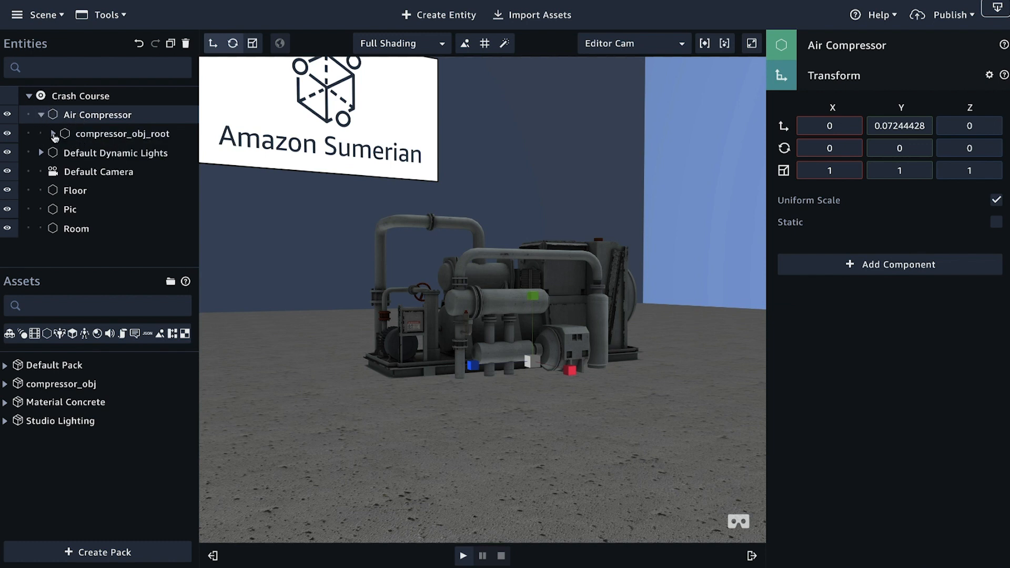
click(54, 134)
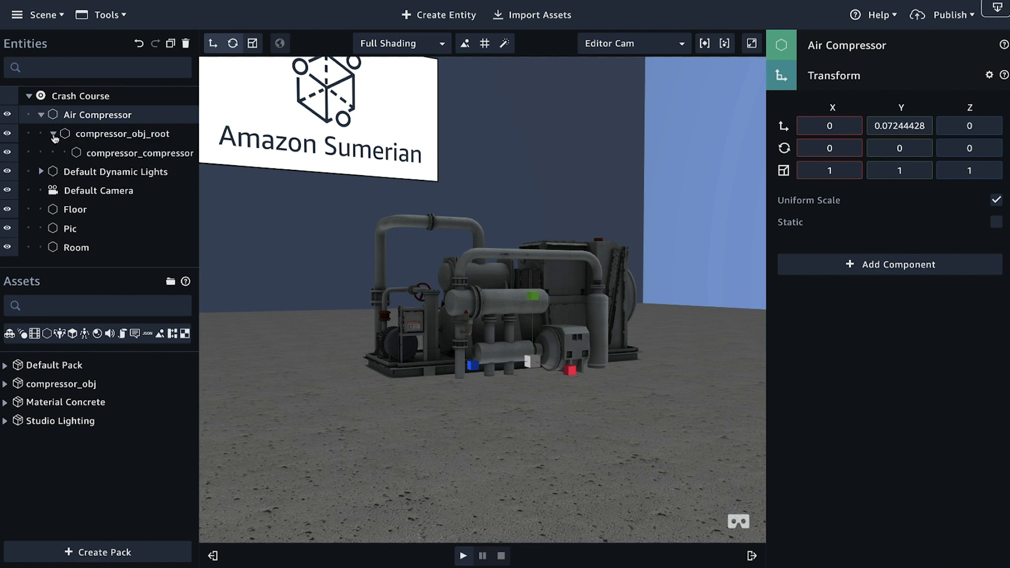
click(53, 134)
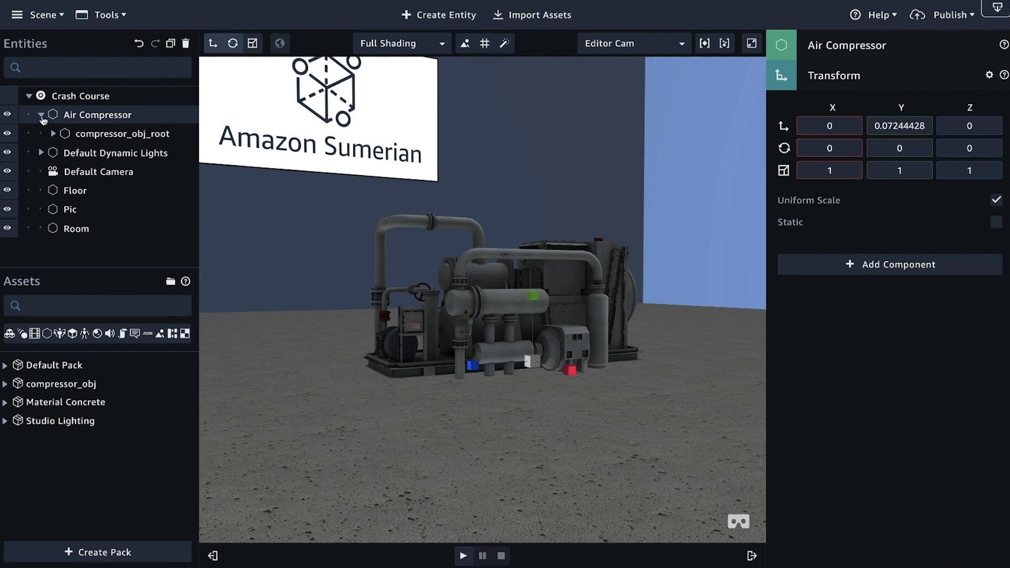
click(41, 114)
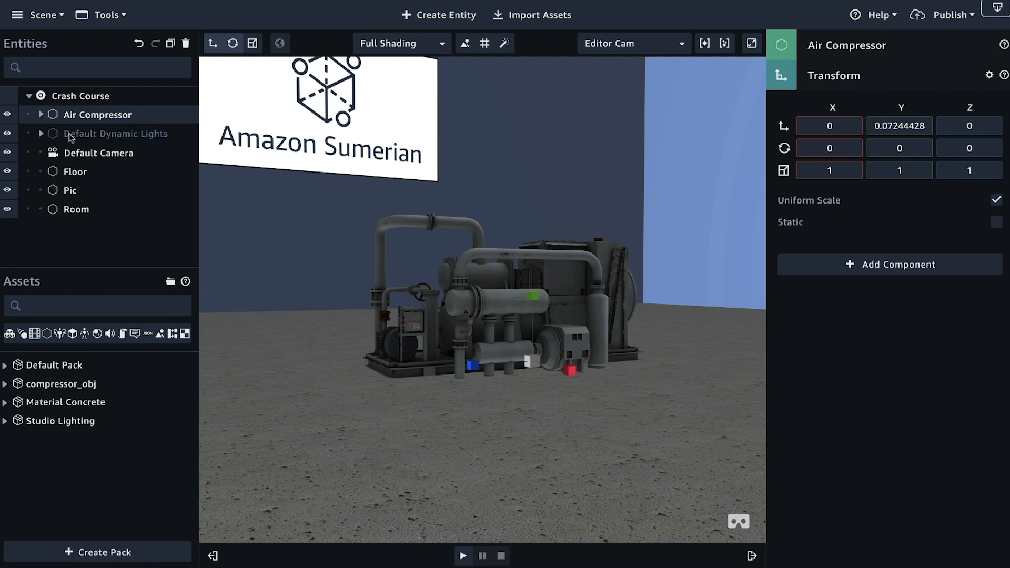
Step: Add a State Machine component to the Air Compressor entity and create a new behavior in it
right_drag(362, 227, 309, 246)
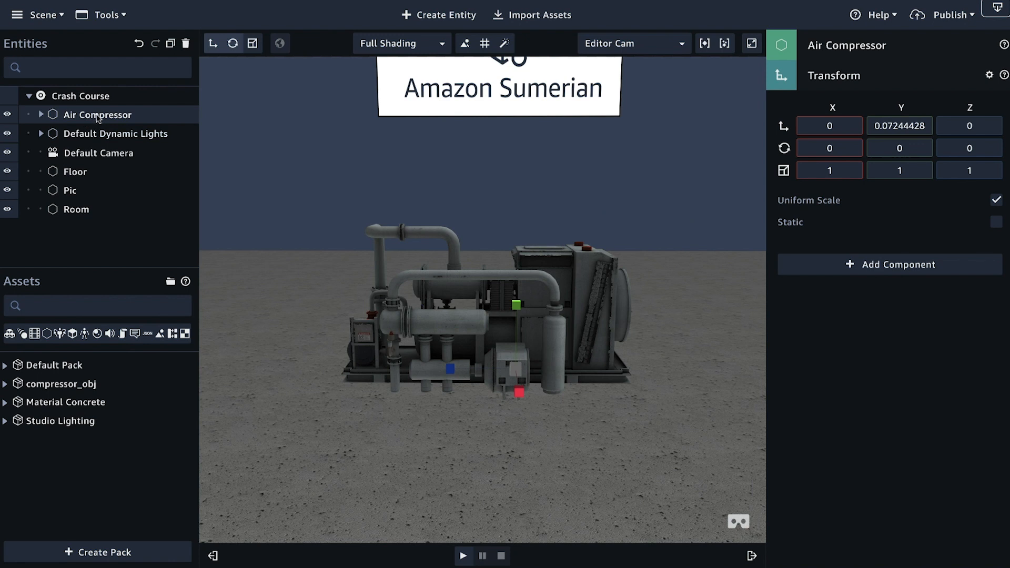
click(822, 79)
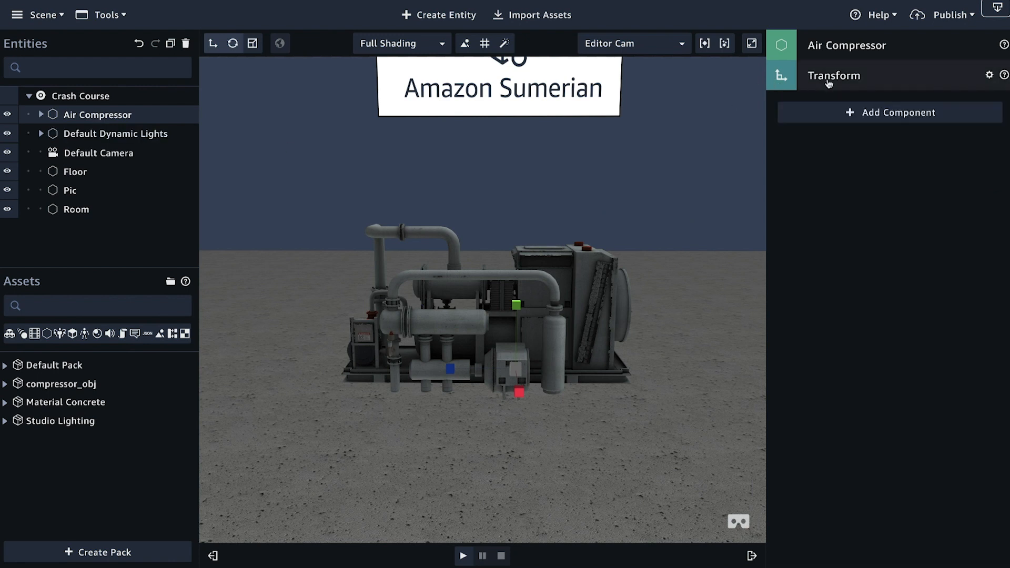
click(884, 118)
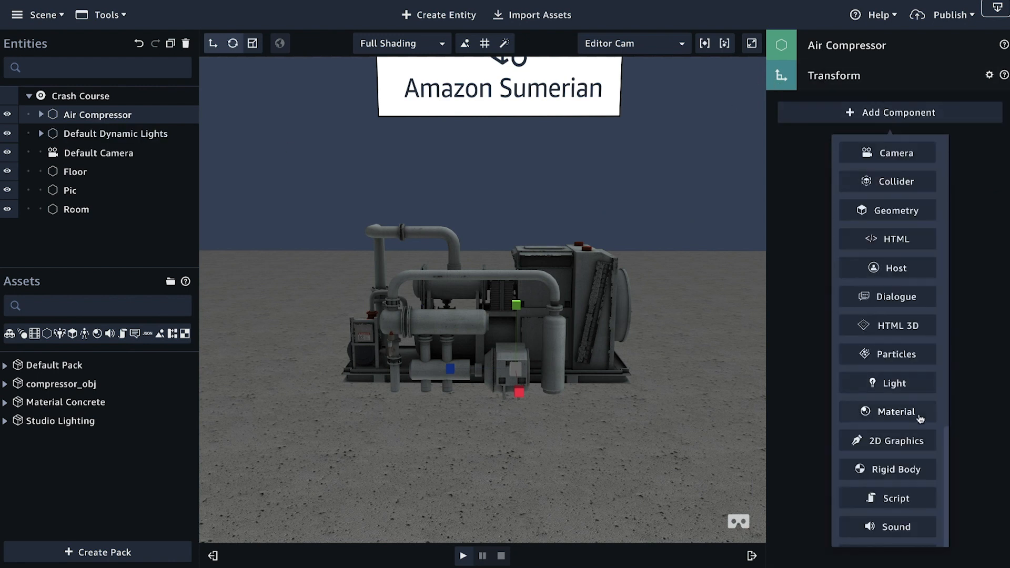
scroll(897, 444, down, 3)
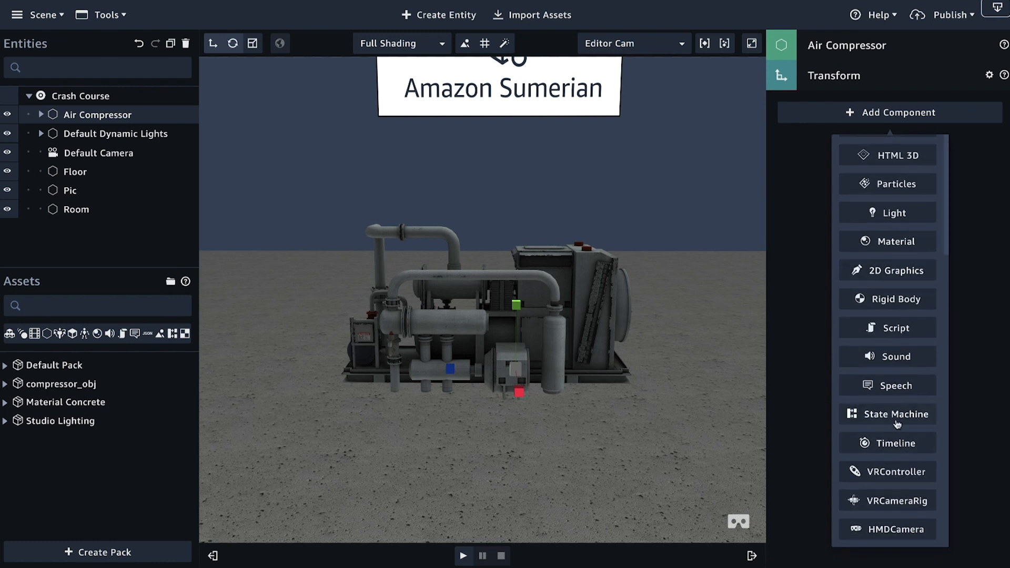
click(897, 422)
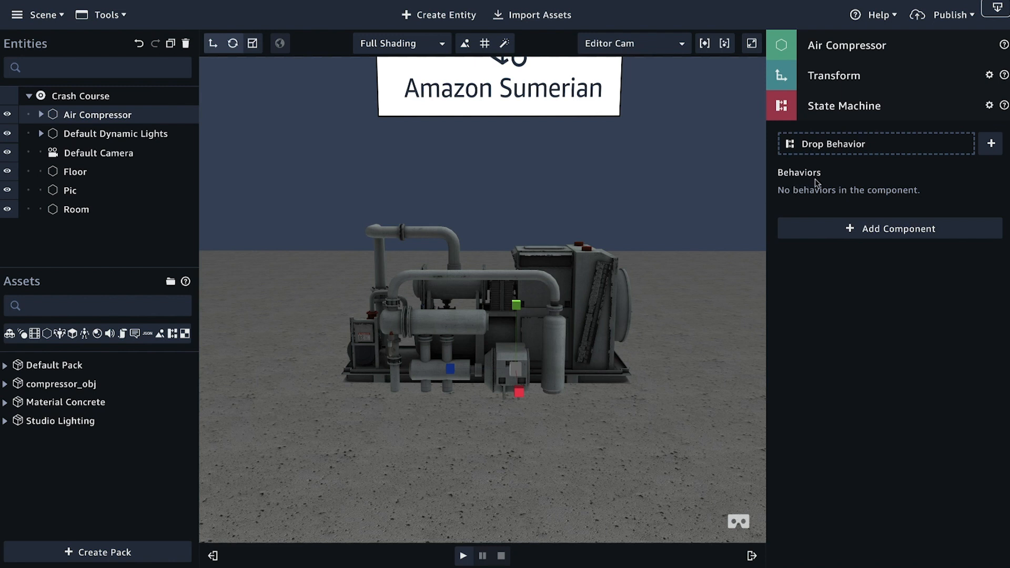
click(993, 145)
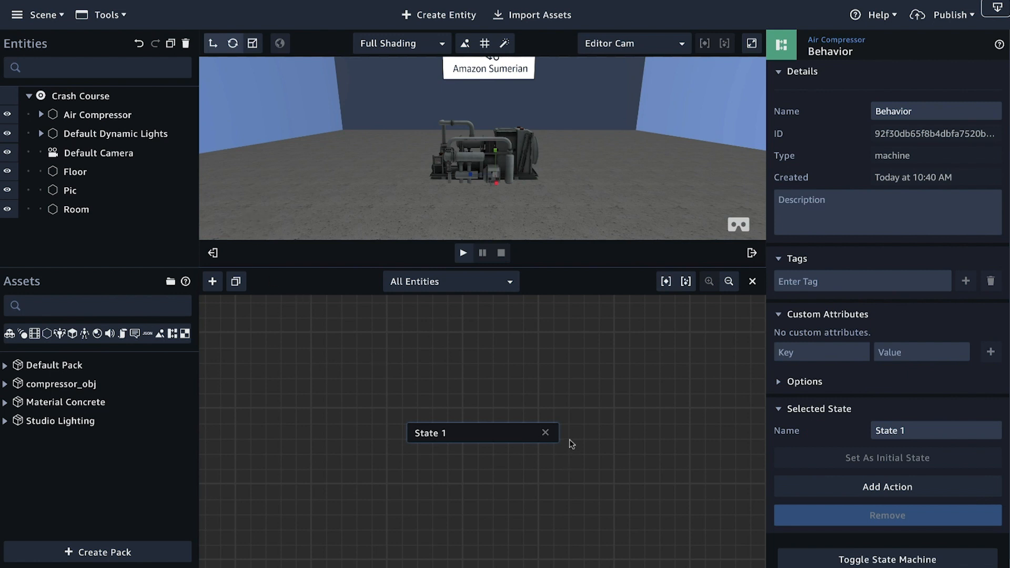
drag(670, 444, 567, 427)
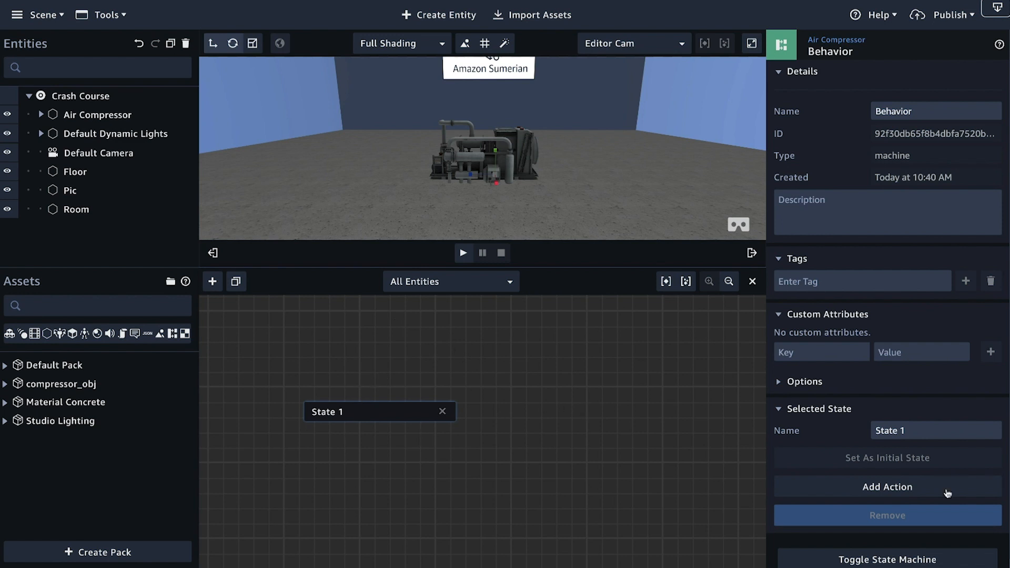
Step: Rename the Air Compressor's new behavior as Click Behavior
scroll(876, 332, down, 1)
scroll(876, 331, up, 1)
drag(917, 111, 871, 111)
text(Click Behavior)
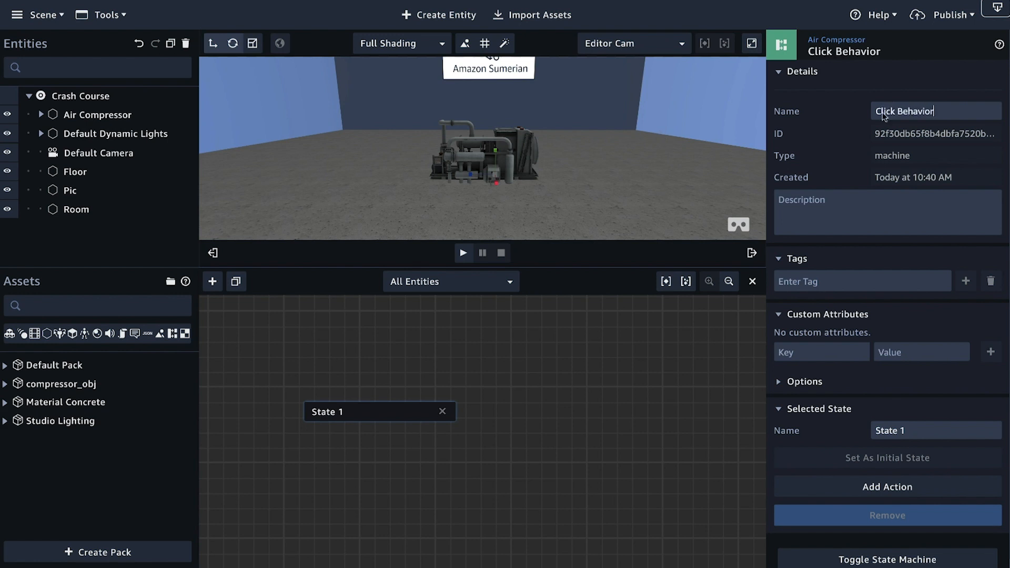
Step: Reposition the initial state slightly in the state graph and rename it Click
scroll(878, 273, down, 1)
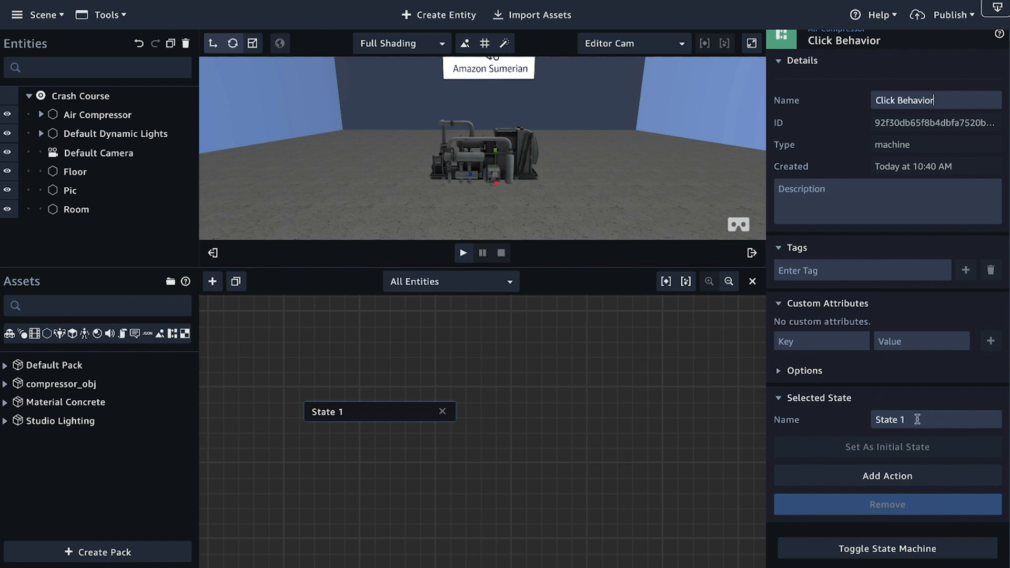
drag(391, 412, 395, 402)
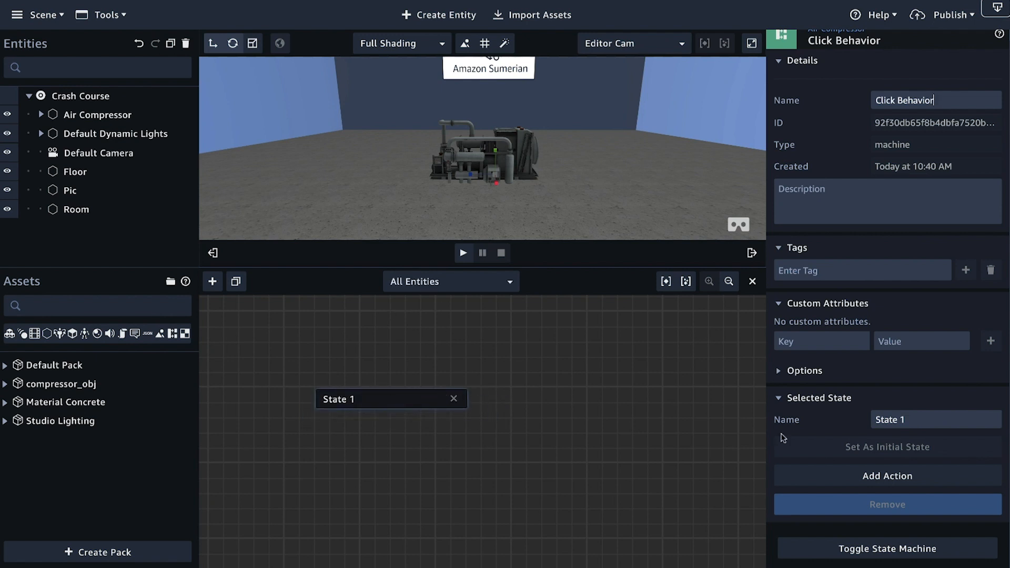
drag(913, 419, 877, 420)
text(Click)
Step: Find the Click/Tap on entity action and add it to the Click state
click(922, 479)
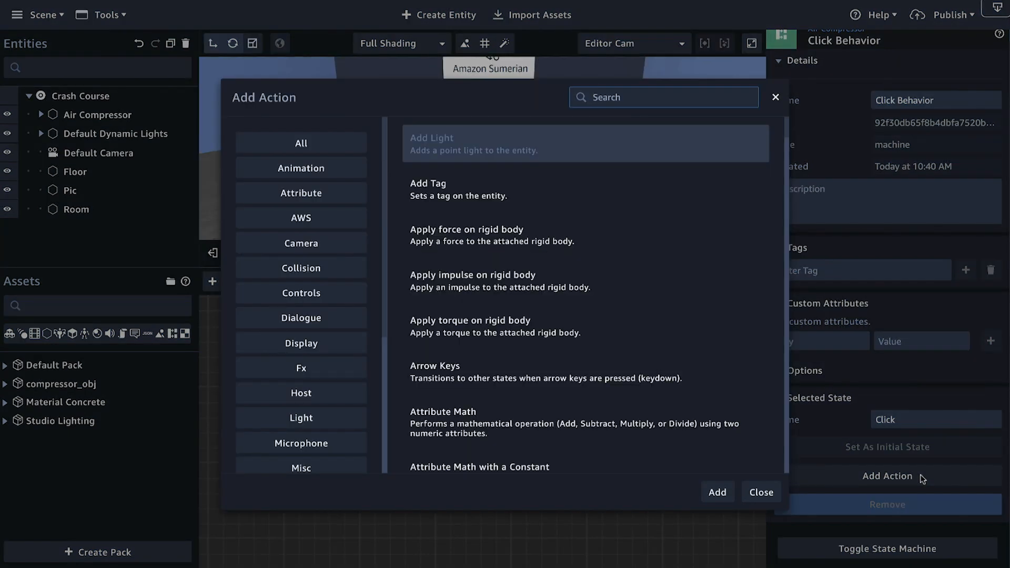
scroll(675, 463, down, 15)
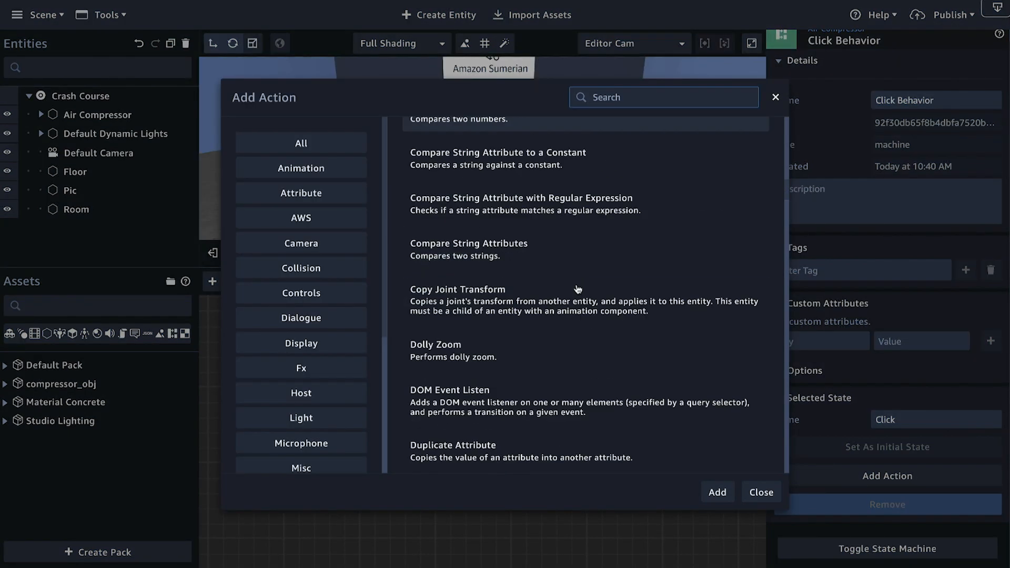
scroll(577, 289, down, 15)
scroll(577, 289, up, 8)
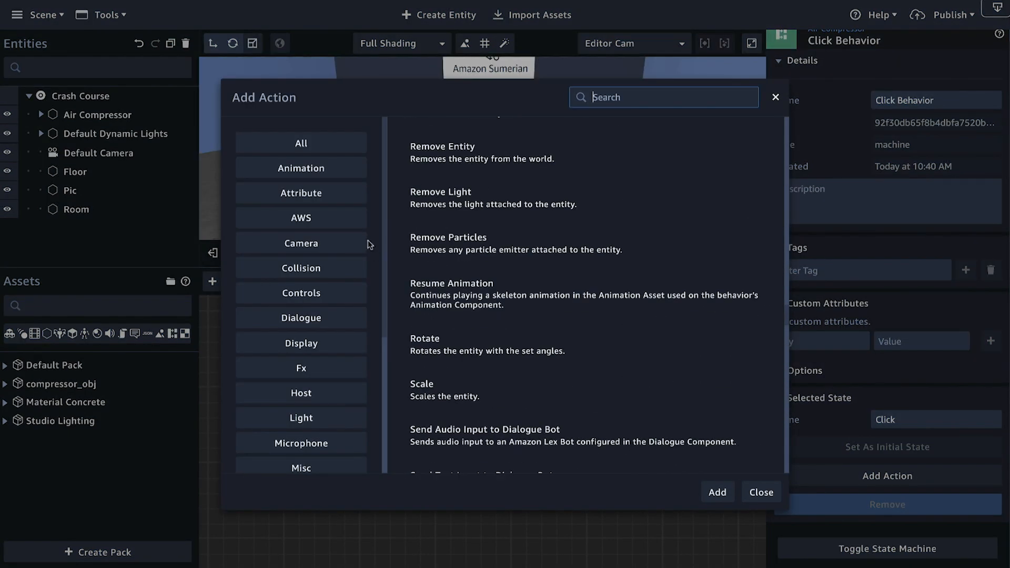
scroll(309, 213, up, 5)
text(click)
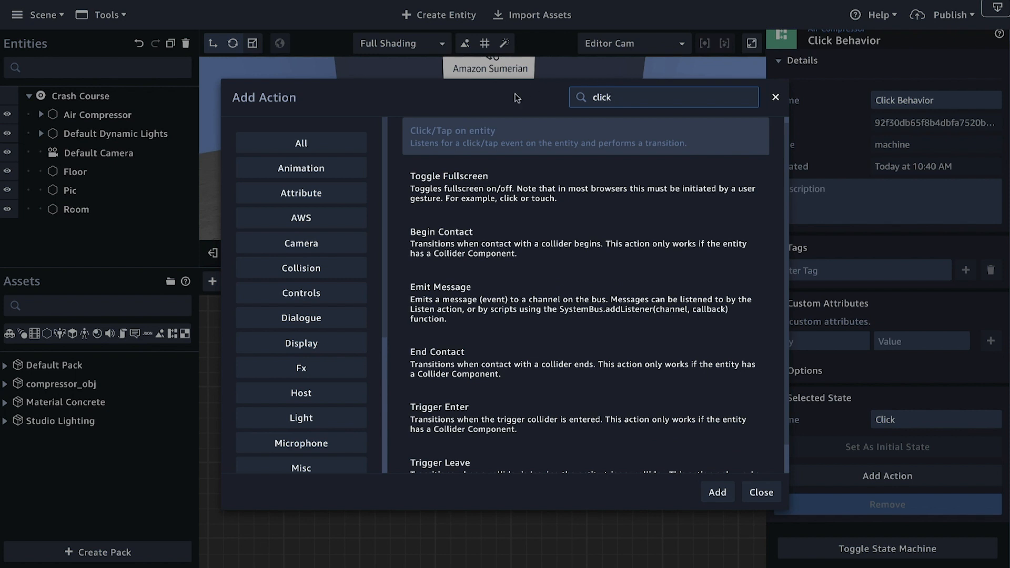
click(463, 140)
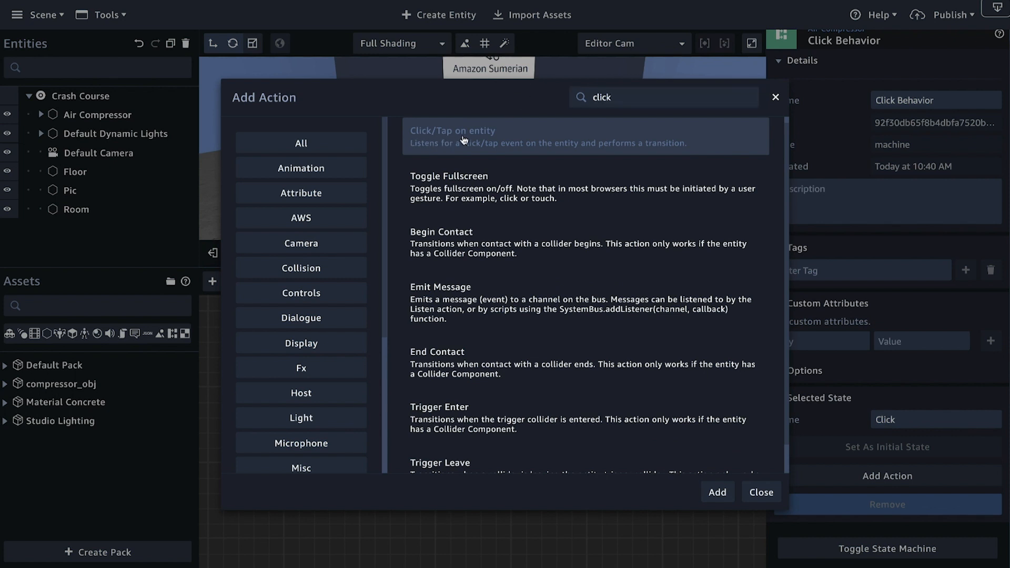
click(717, 494)
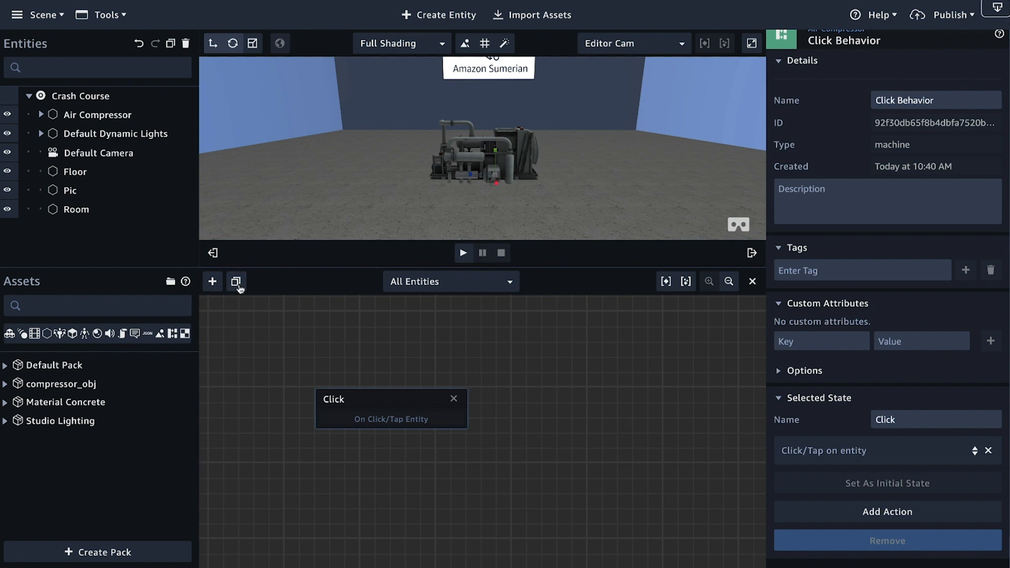
Step: Widen the state graph area, add a second state beside the Click state and name it Emit
click(214, 254)
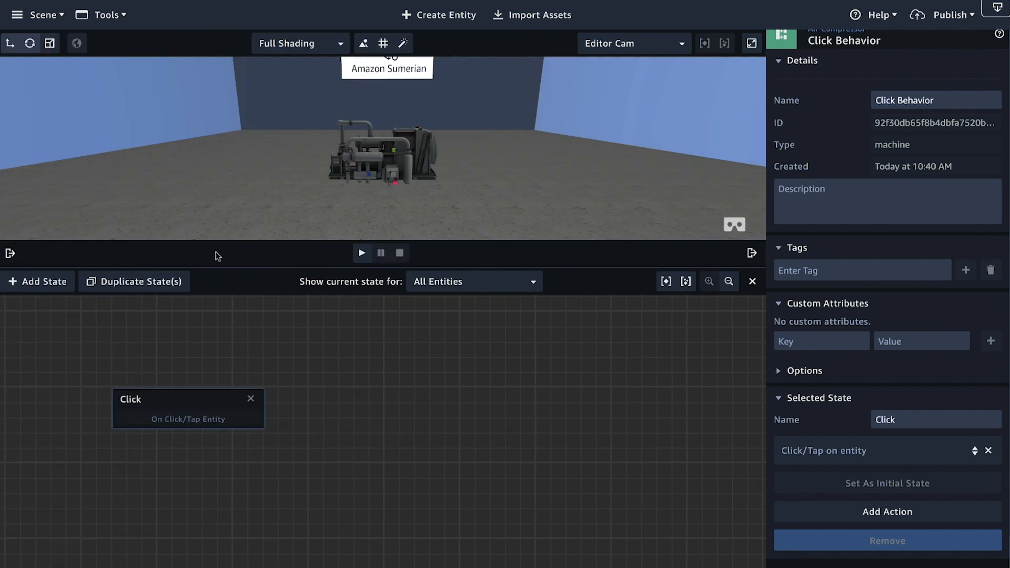
click(12, 253)
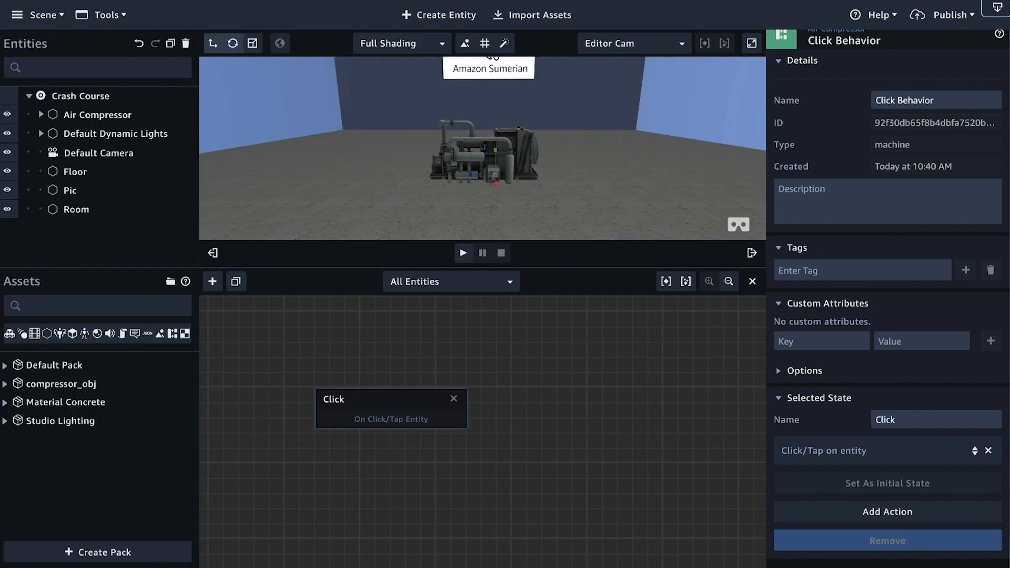
click(214, 254)
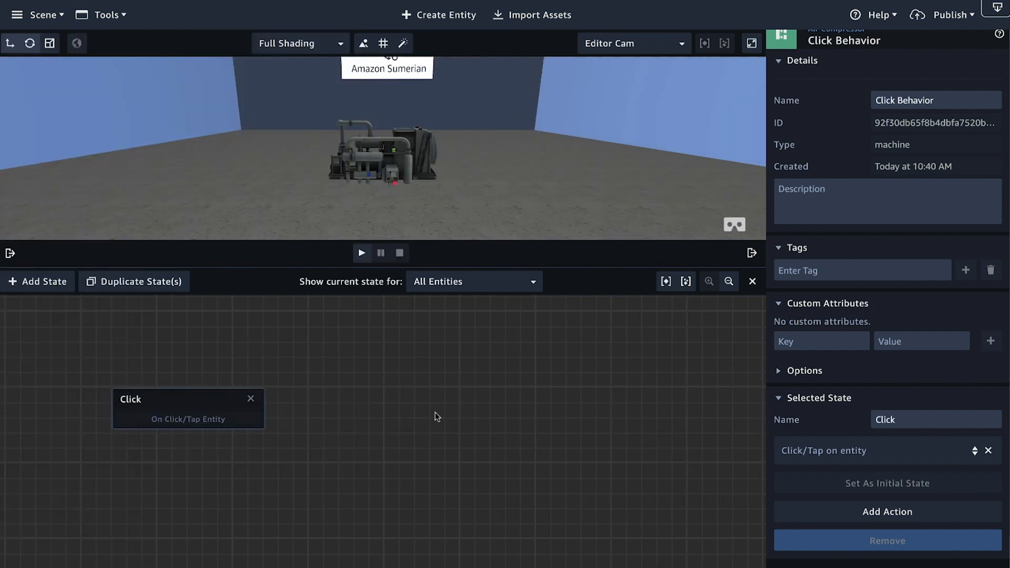
drag(432, 456, 453, 476)
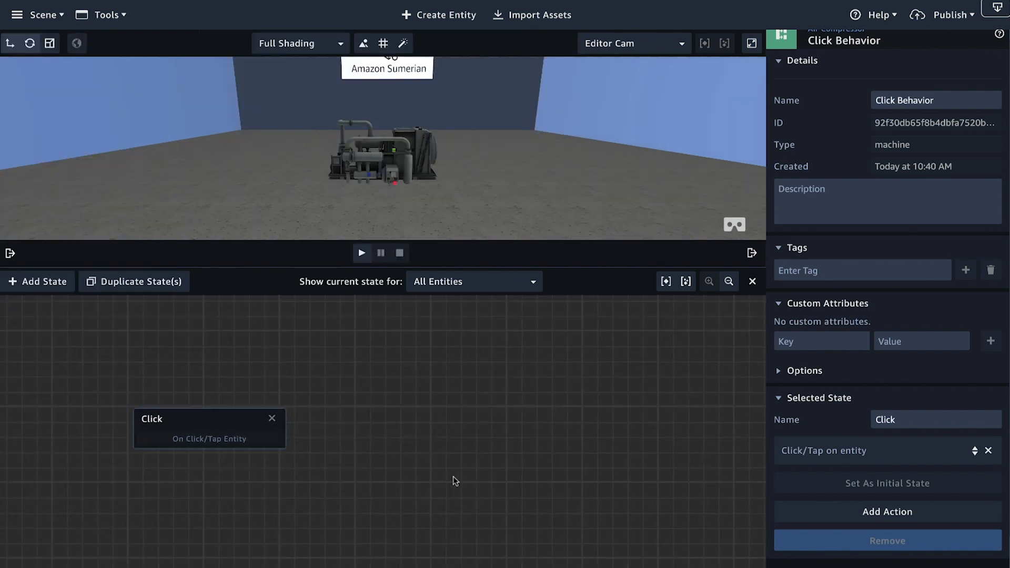
click(34, 283)
drag(390, 442, 496, 433)
drag(906, 419, 846, 420)
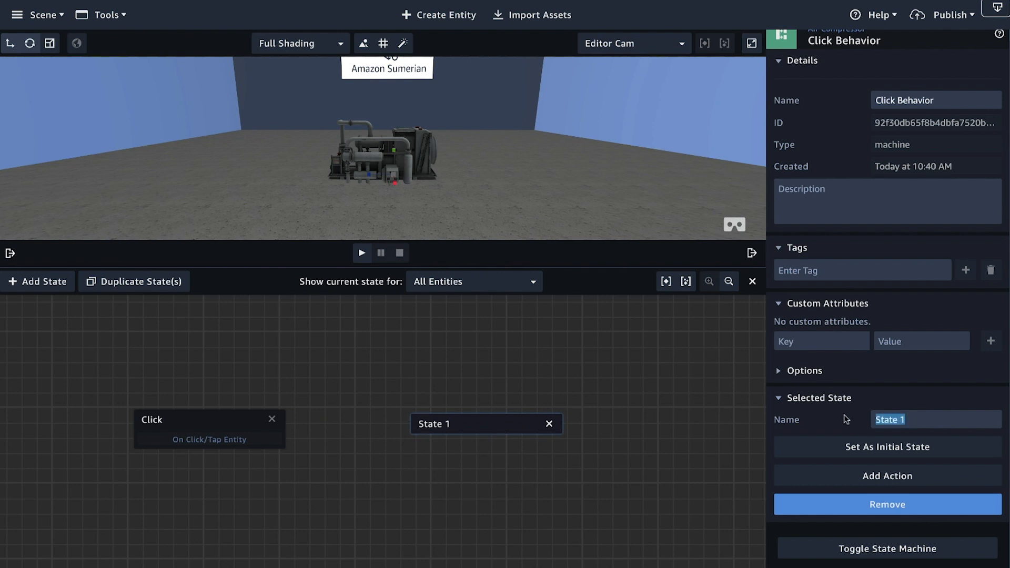
text(Emit)
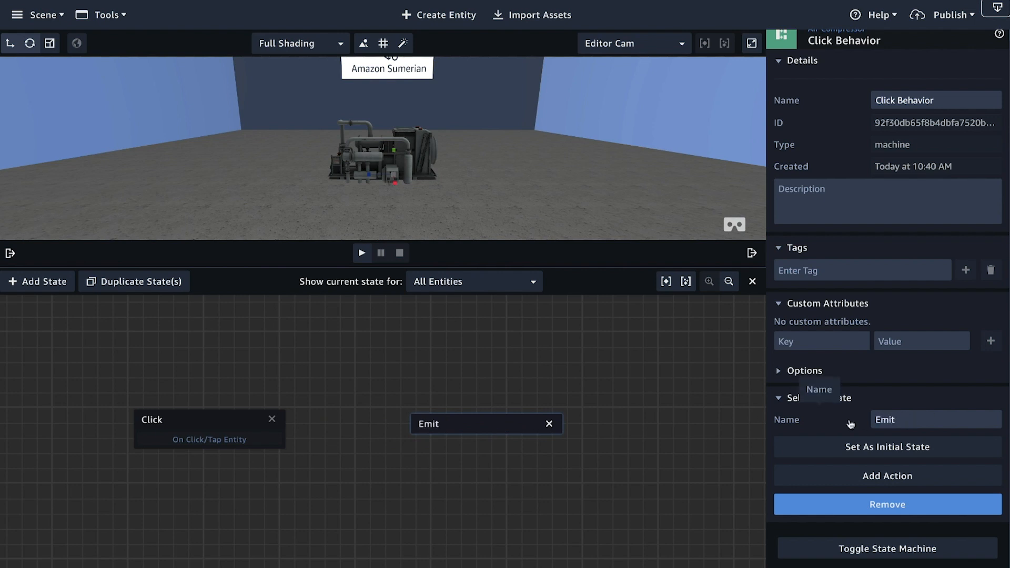
Step: Add an Emit Message action to the Emit state and set its channel to clicked
click(888, 477)
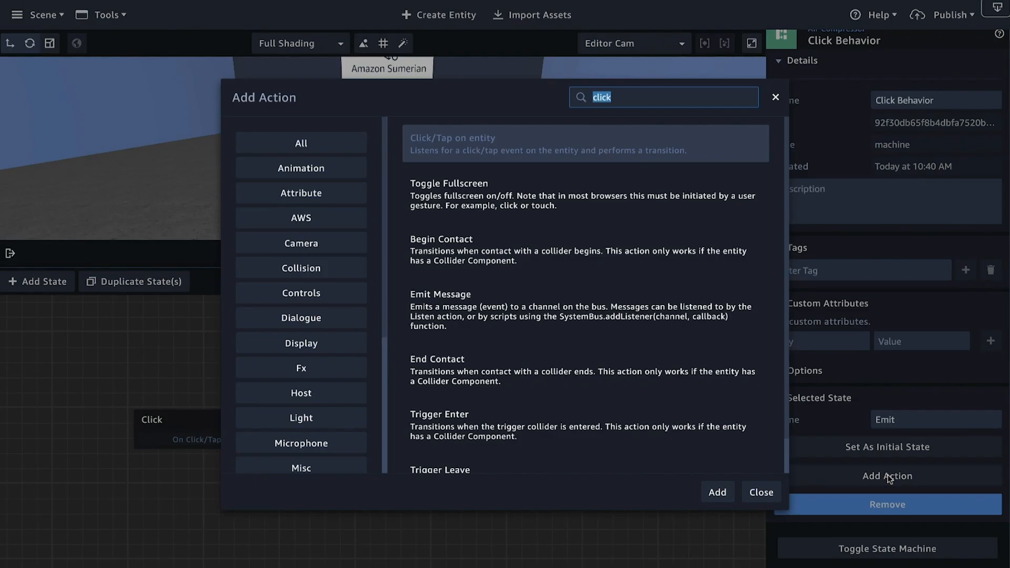
text(emit)
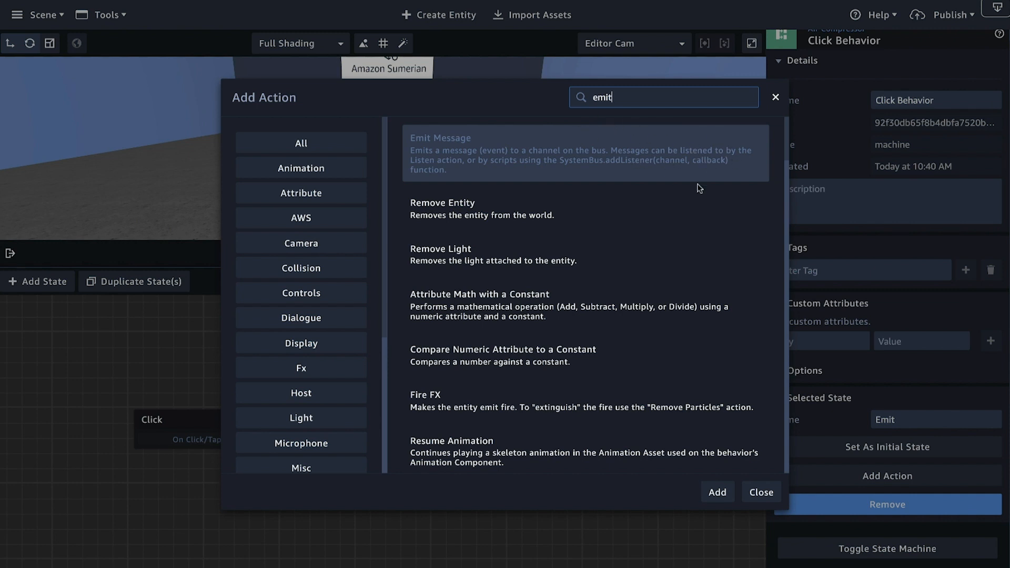
click(719, 495)
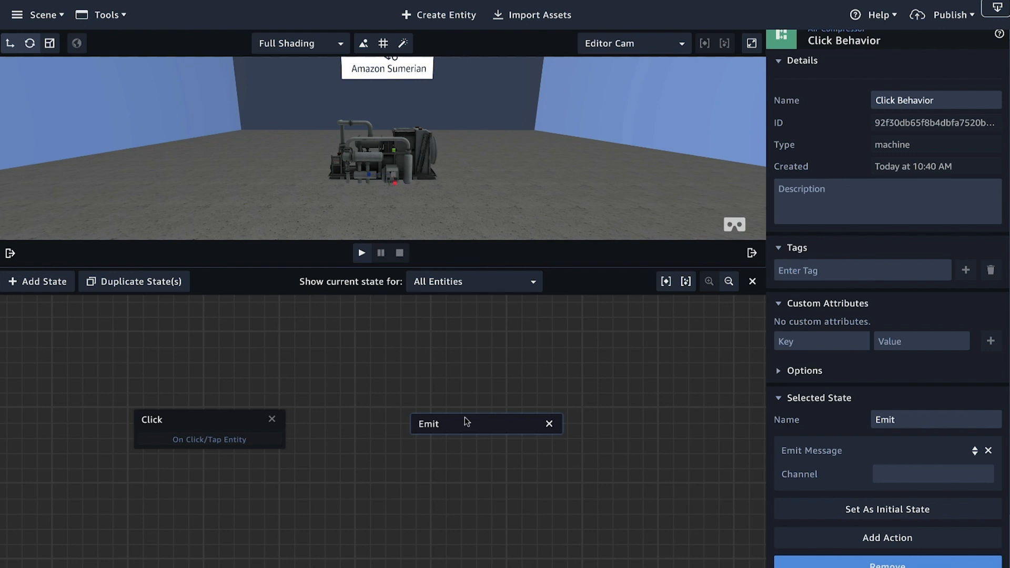
drag(458, 424, 424, 414)
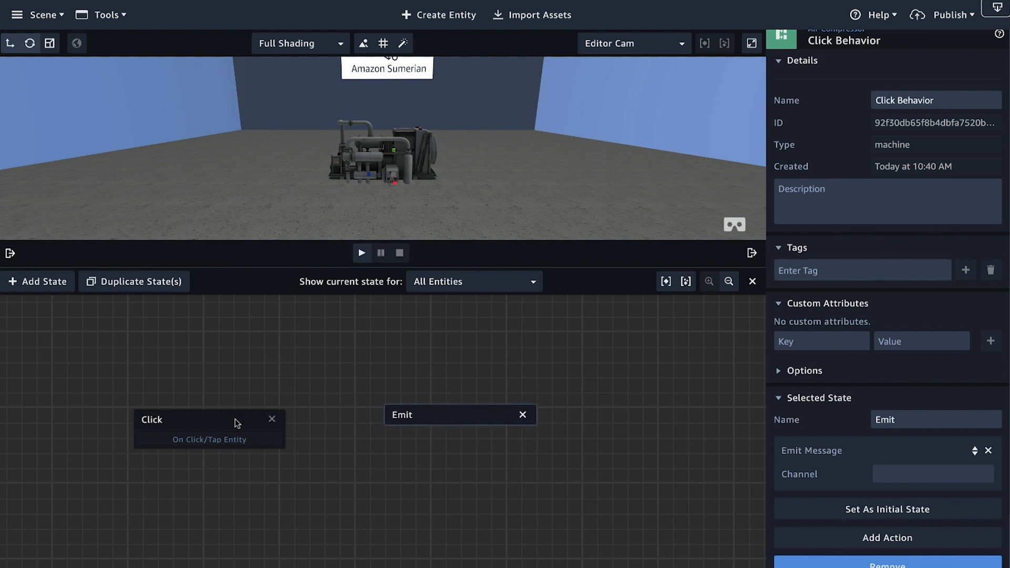
drag(236, 422, 260, 422)
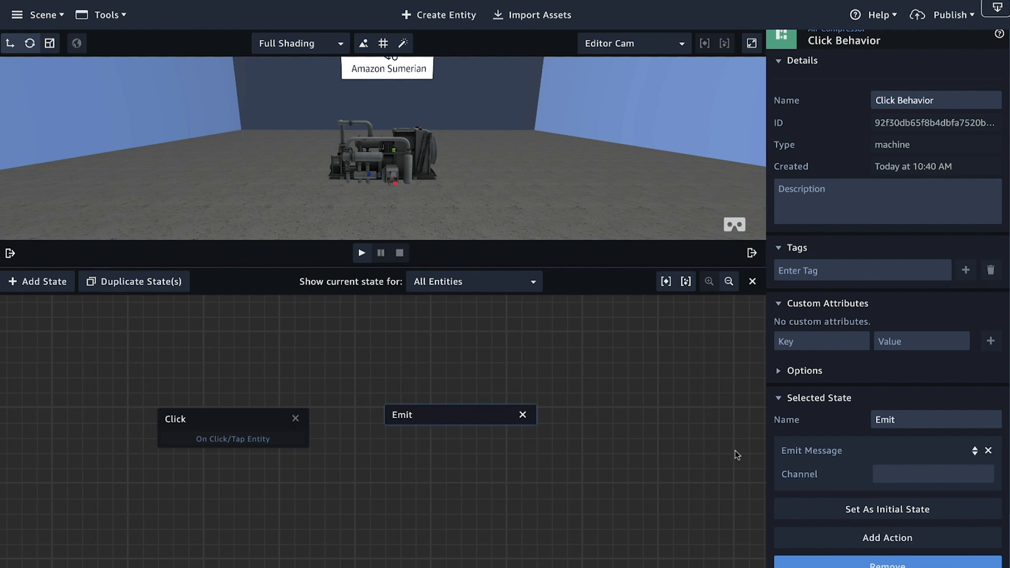
click(894, 476)
text(clicked)
Step: Space the two states apart, connect On Click/Tap Entity to the Emit state, and test the transition by playing the scene
drag(421, 416, 415, 424)
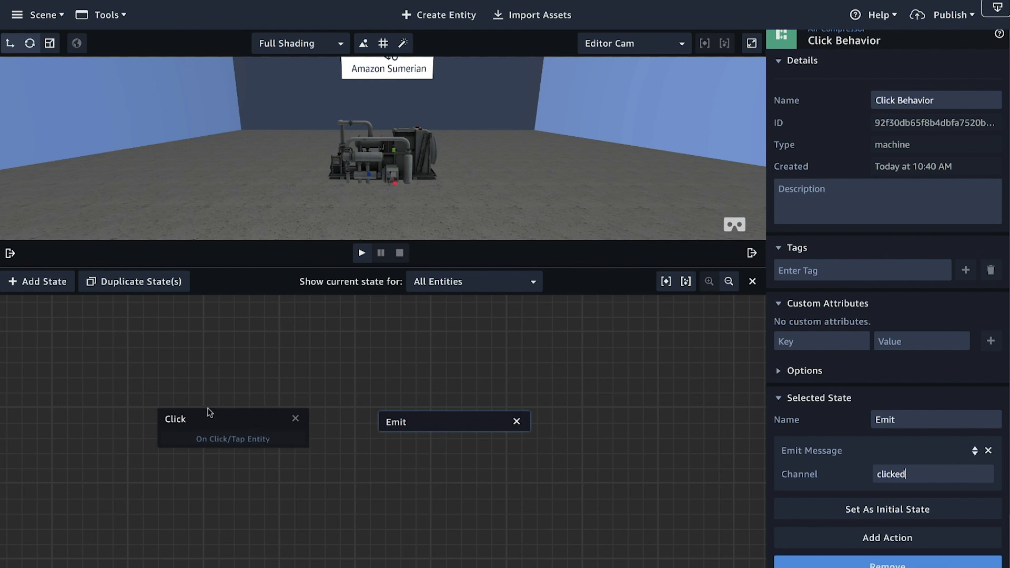
drag(454, 424, 509, 423)
drag(242, 418, 278, 409)
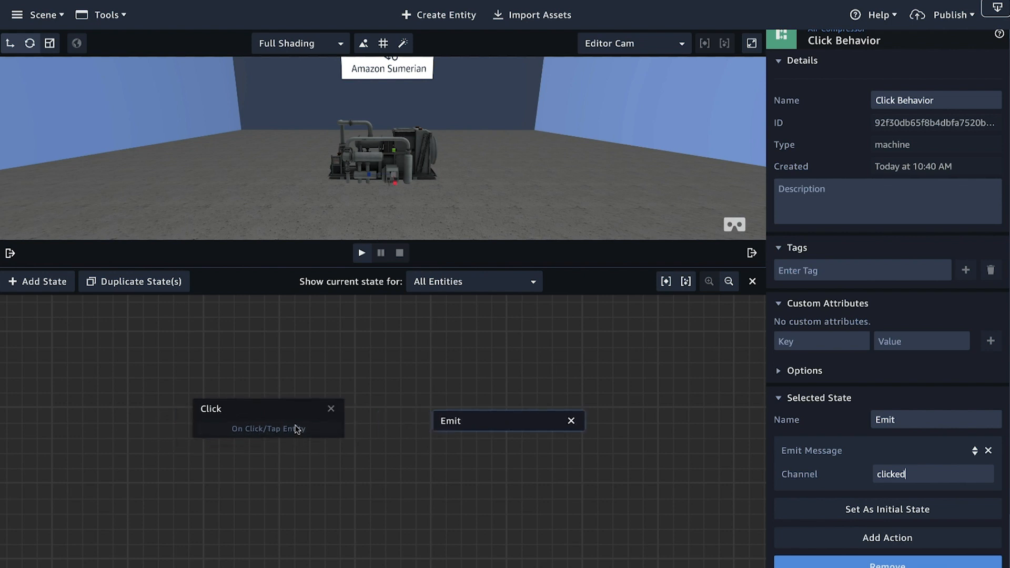
drag(296, 429, 465, 423)
click(361, 253)
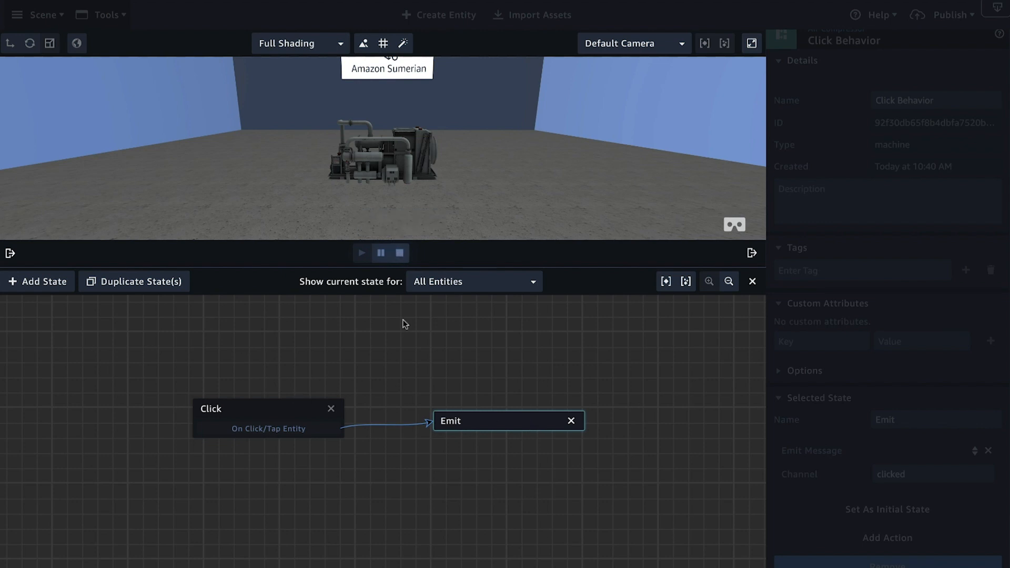
click(398, 253)
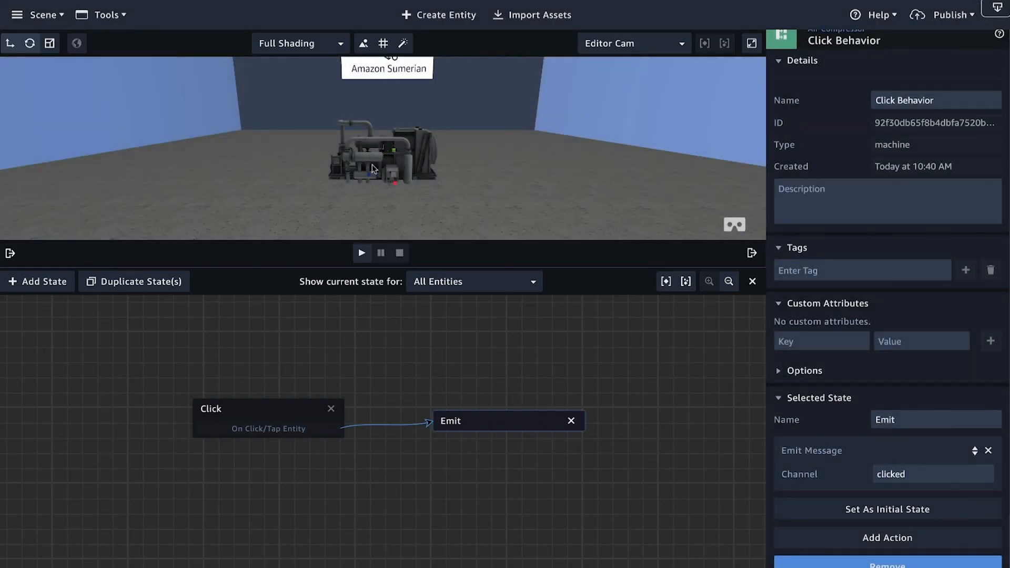
Step: Add a Transition action to the Emit state after its Emit Message action
drag(449, 417, 463, 410)
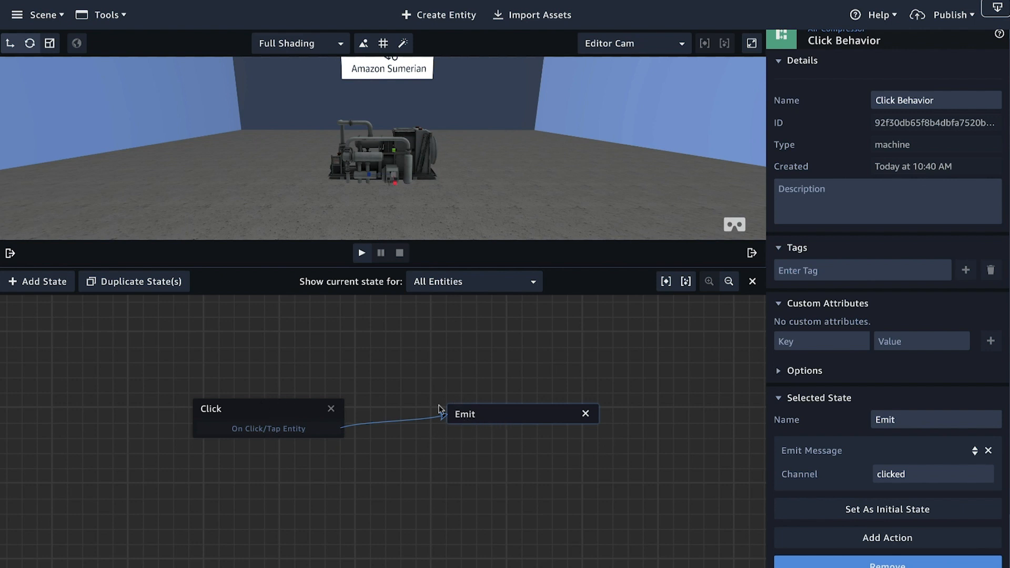
scroll(856, 418, down, 2)
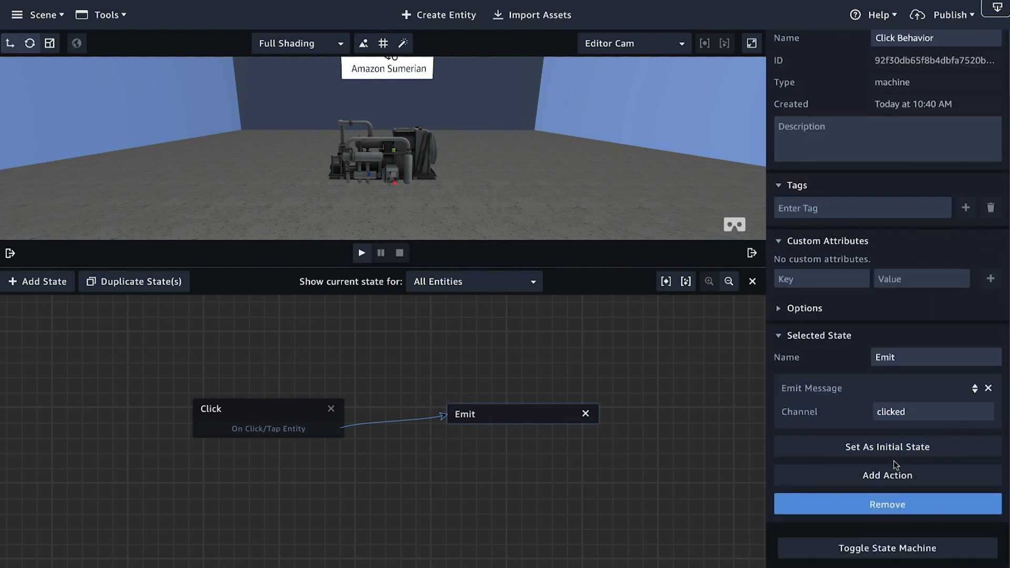
click(885, 476)
text(tran)
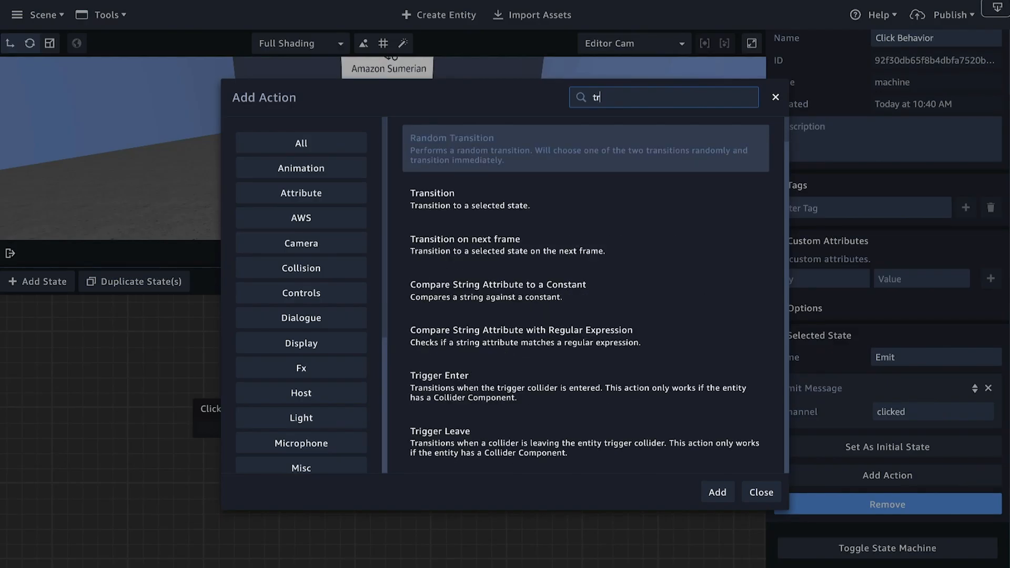
click(501, 202)
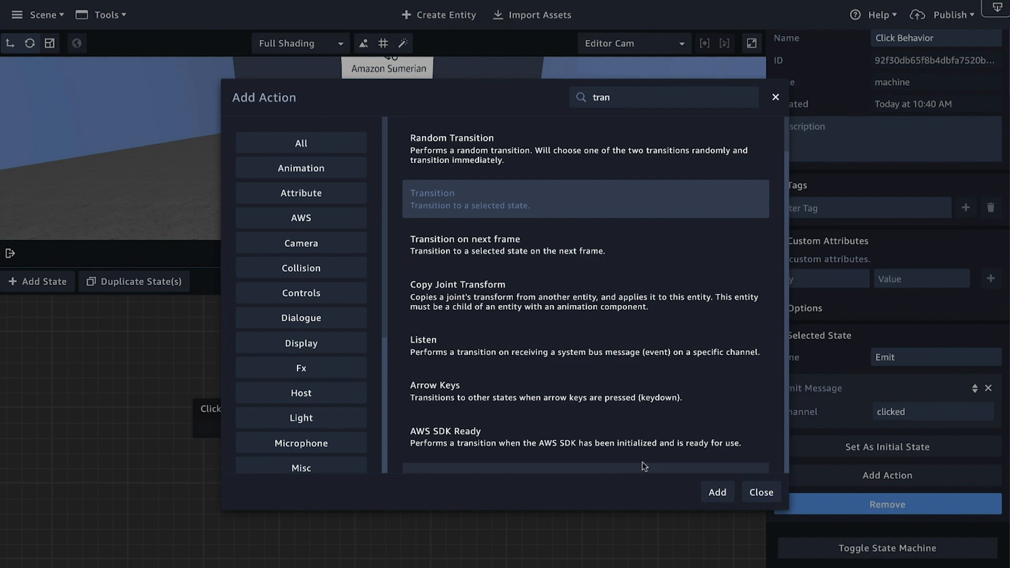
click(717, 492)
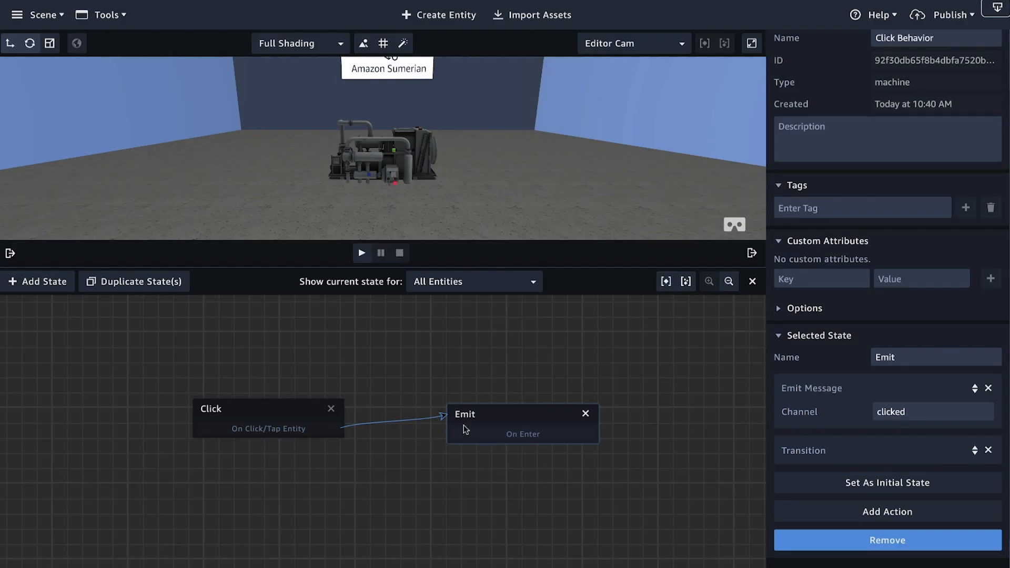
Step: Connect the Emit state's On Enter transition back to the Click state and test the loop by playing the scene
drag(476, 435, 305, 407)
drag(490, 416, 490, 412)
click(361, 251)
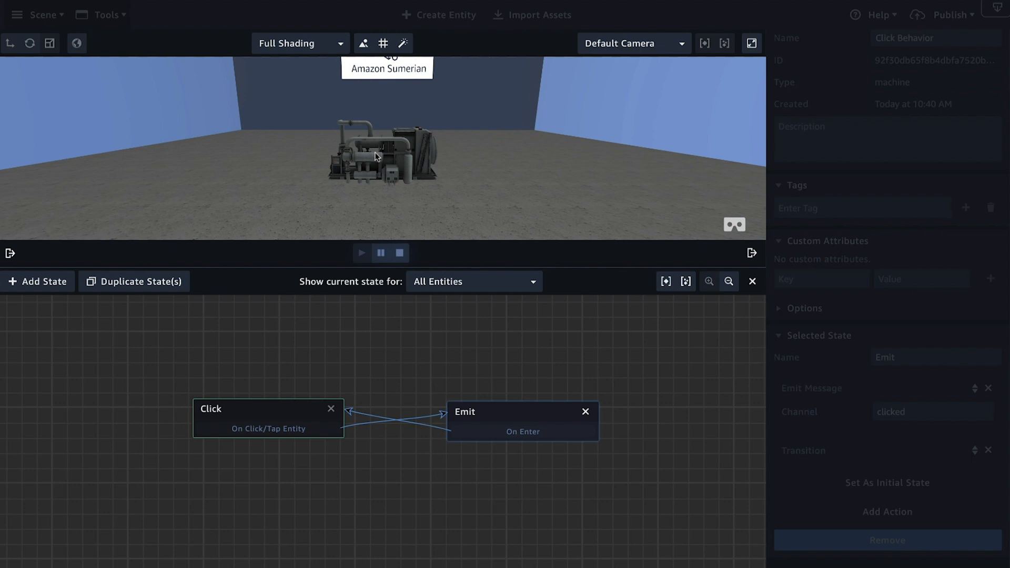
click(401, 256)
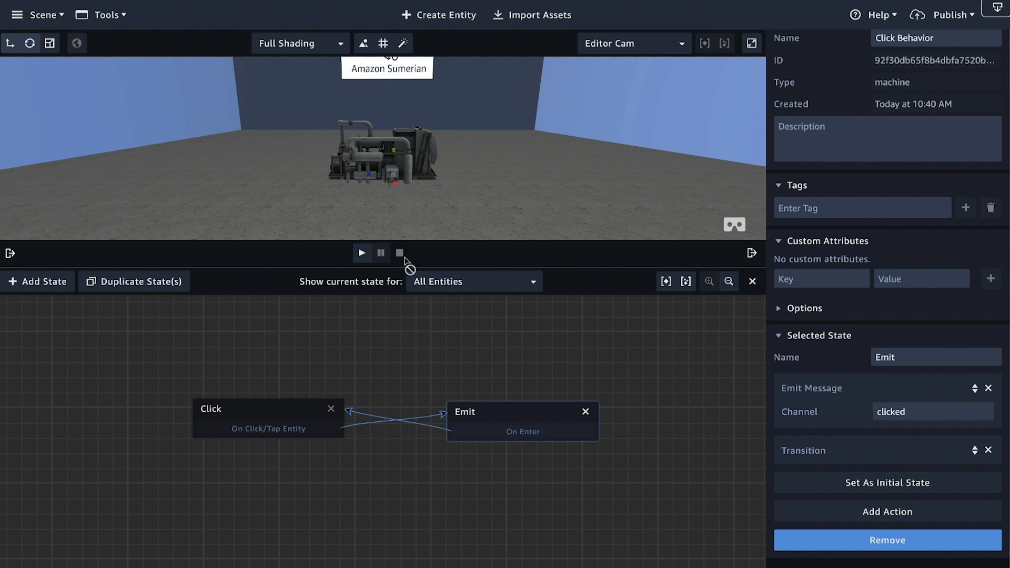
Step: Return to the Air Compressor's State Machine component and create a second behavior in it
click(10, 253)
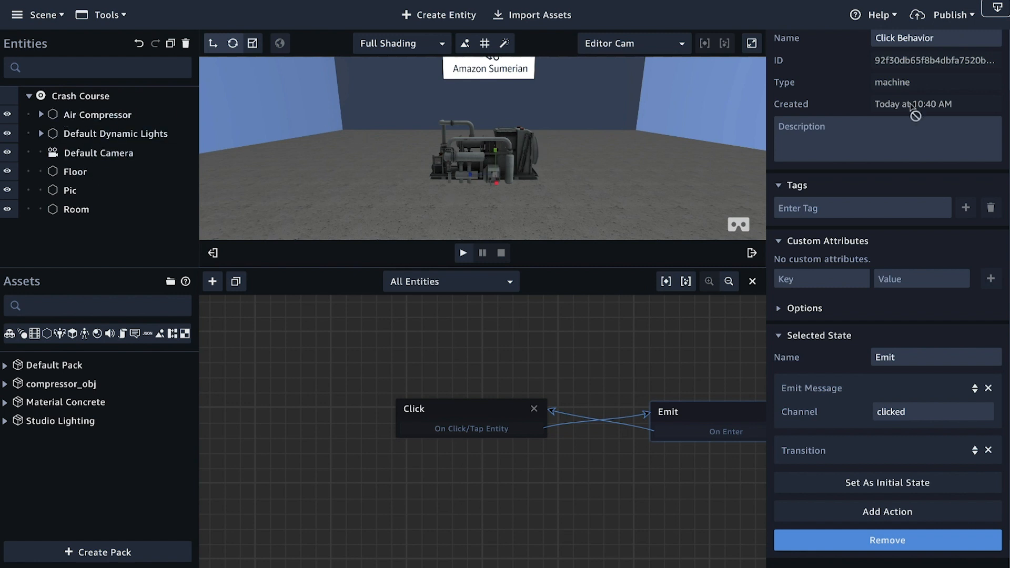
scroll(843, 152, up, 2)
click(836, 41)
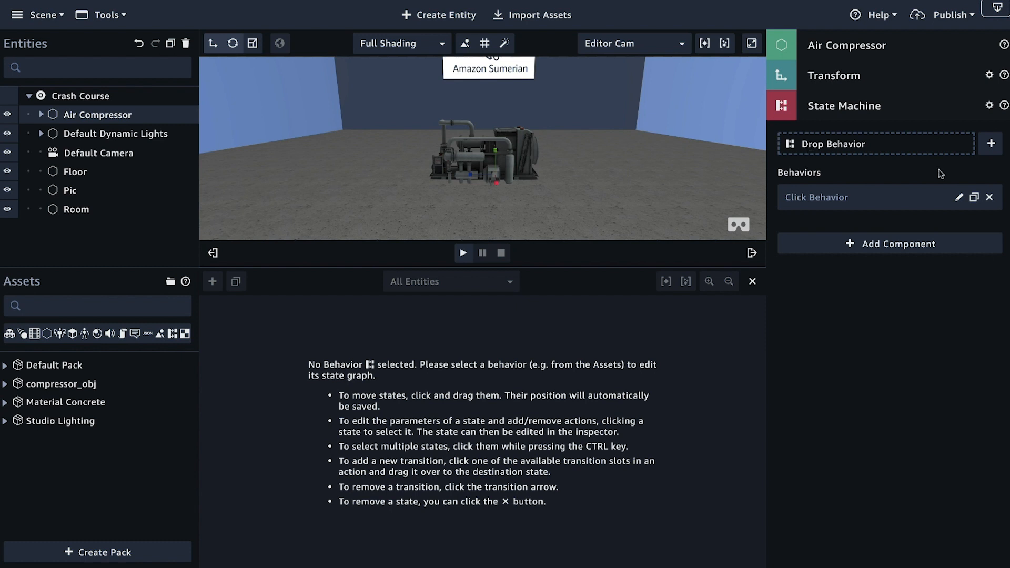
click(991, 146)
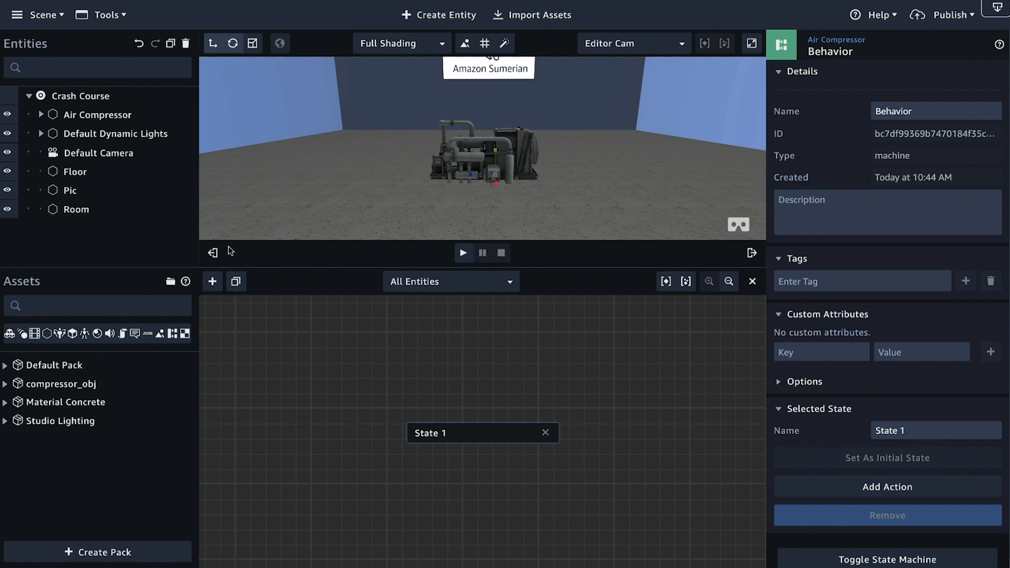
click(212, 253)
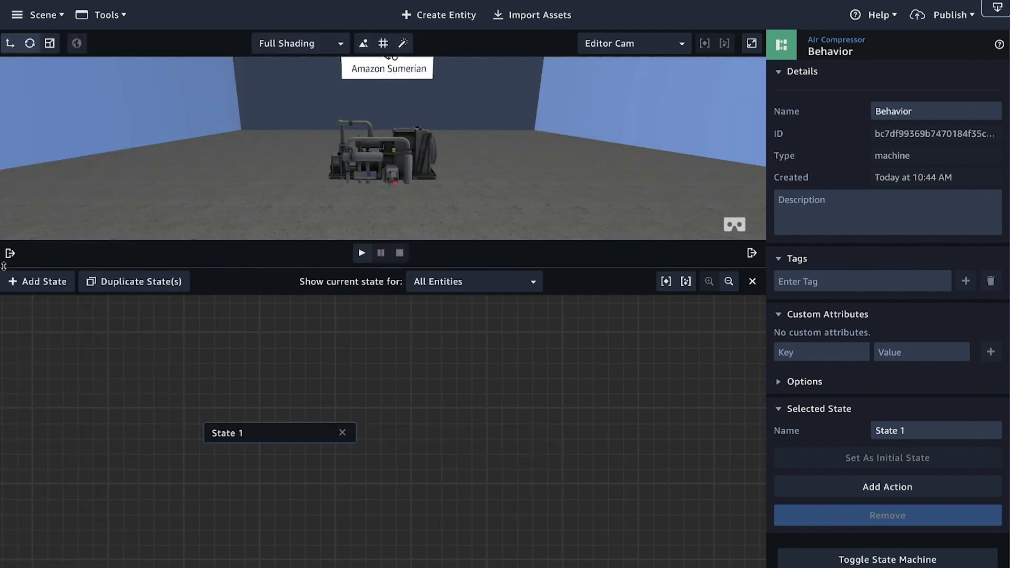
Step: Check the Air Compressor's State Machine behaviors, reopen the second one for editing, and rename it Scale Behavior
click(10, 255)
click(816, 41)
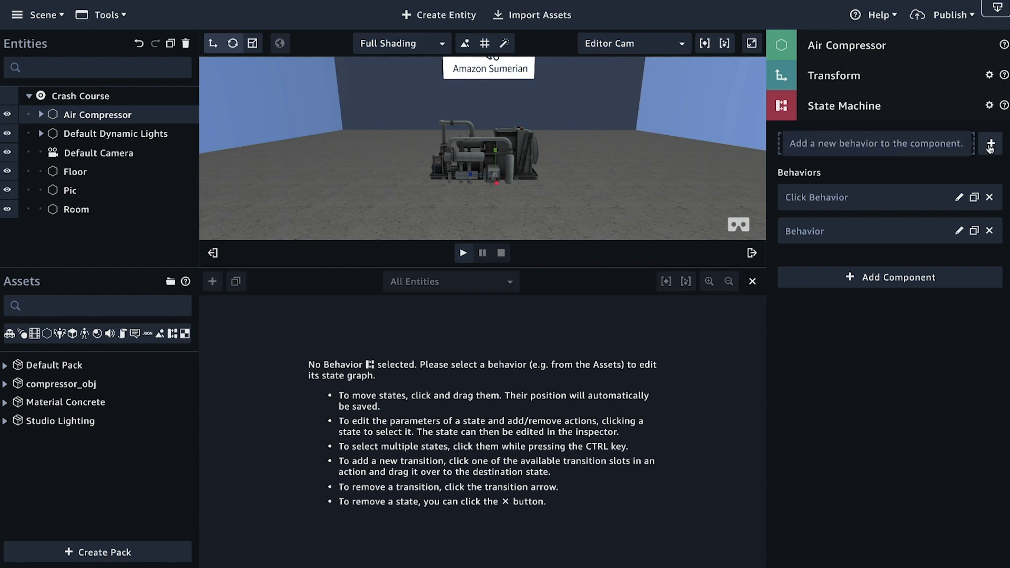
click(959, 232)
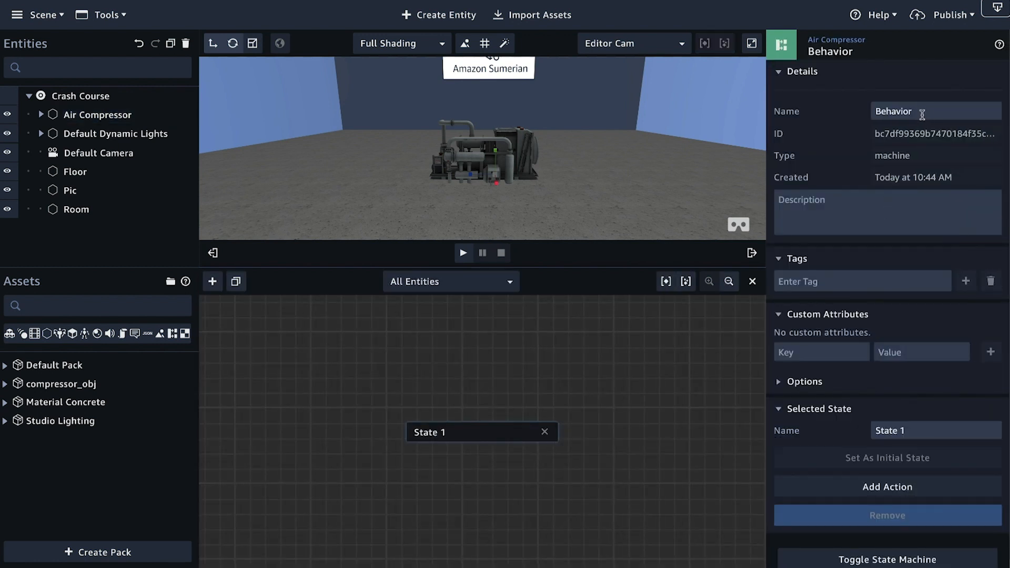
double_click(903, 112)
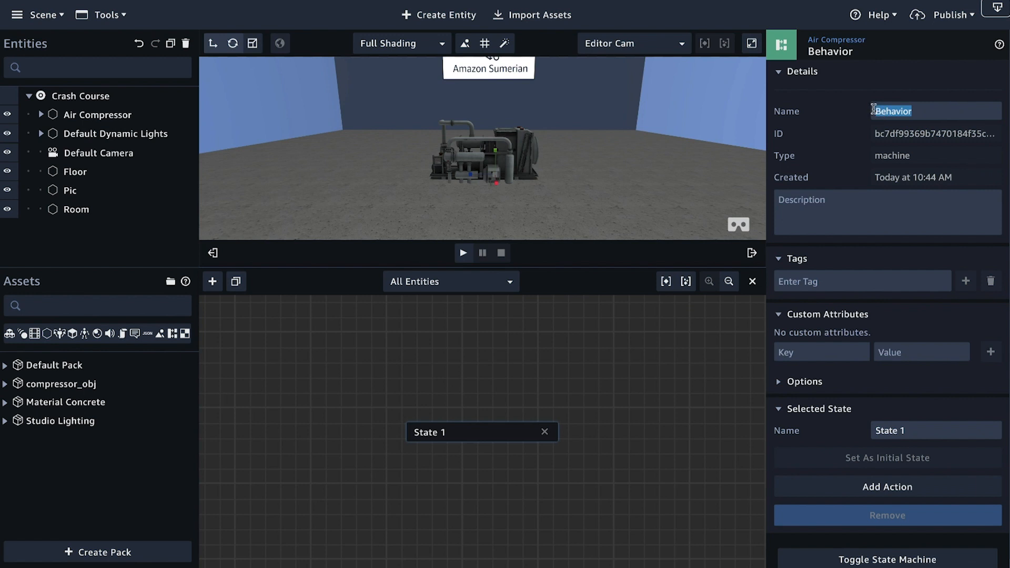
text(Scale Behavio)
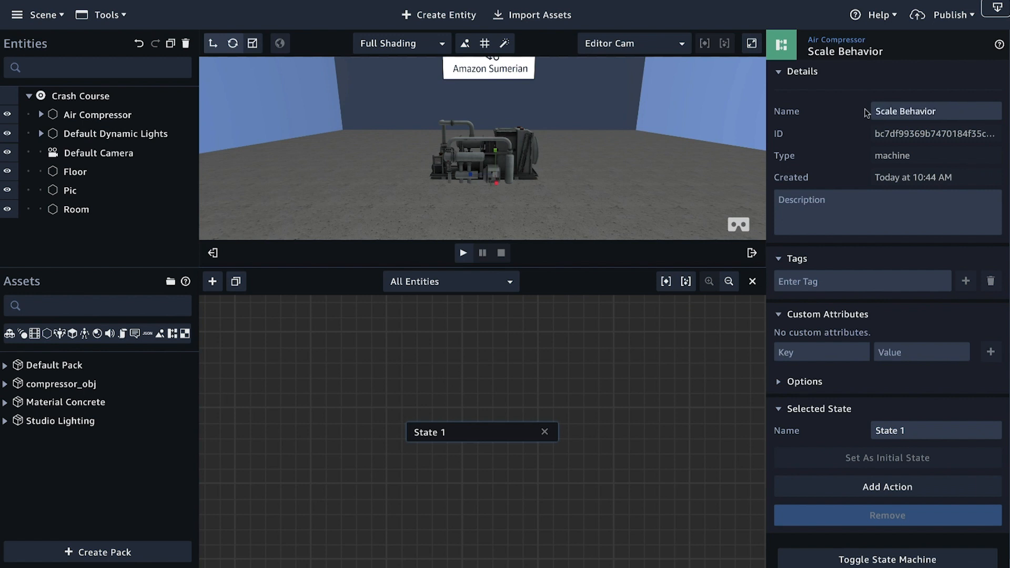
Step: Reposition State 1 in the state graph, hide the entity and asset lists for more room, and rename the state Listen
drag(479, 432, 347, 409)
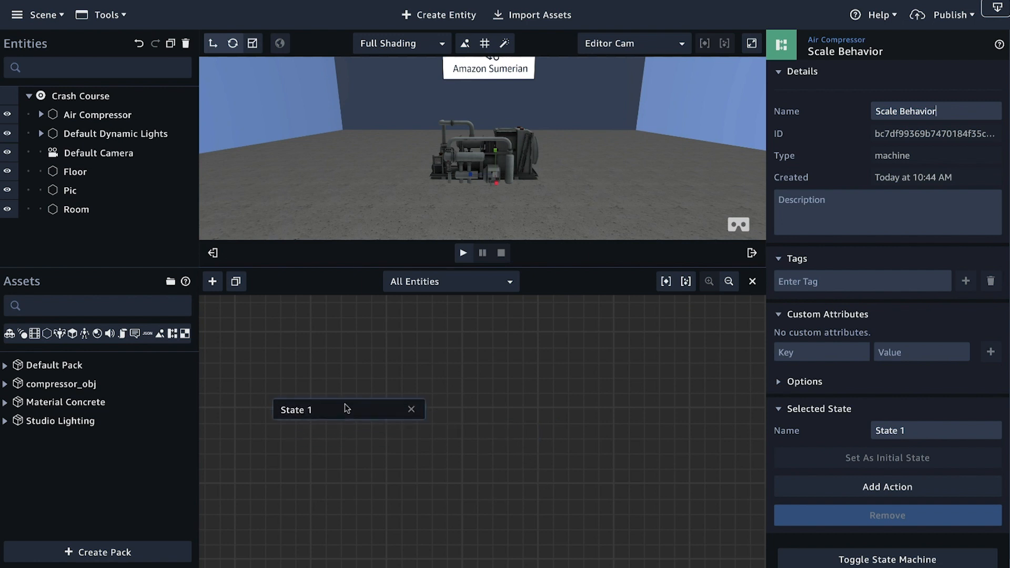
click(213, 253)
drag(169, 404, 236, 408)
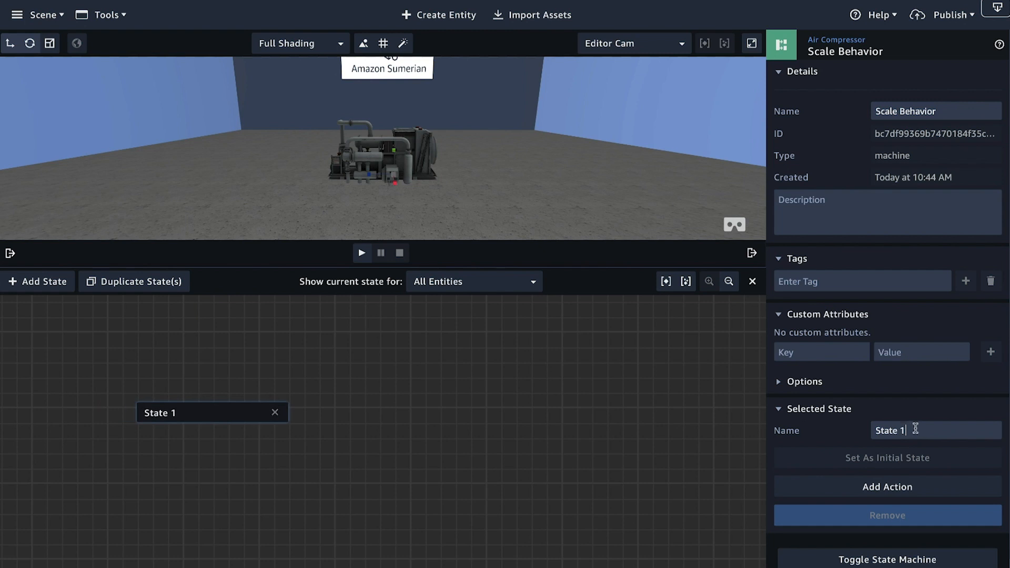
drag(916, 429, 867, 429)
text(LIst)
text(sten)
Step: Add a Listen action to the Listen state and set its message channel to clicked
click(926, 496)
text(Listen)
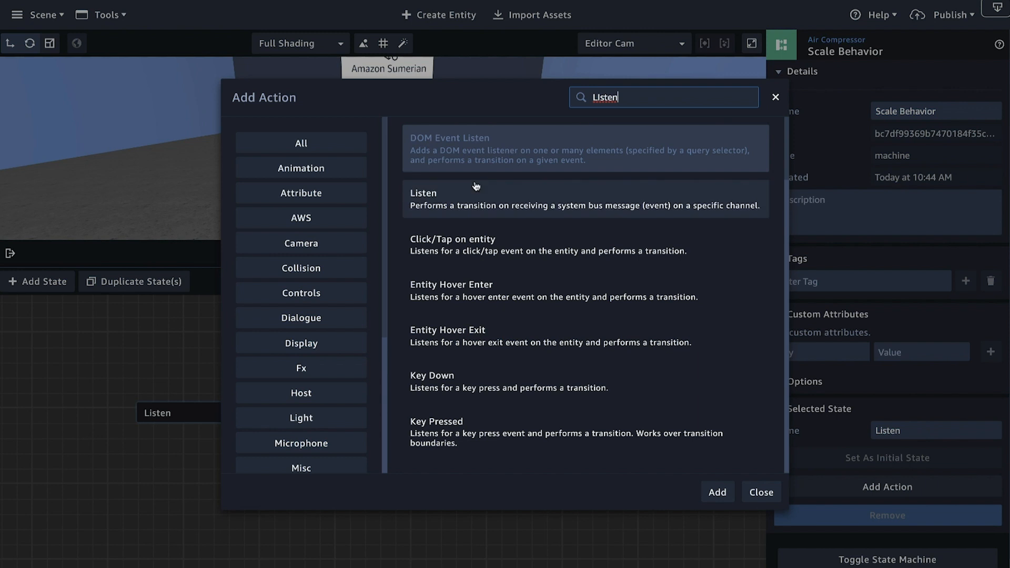
click(488, 202)
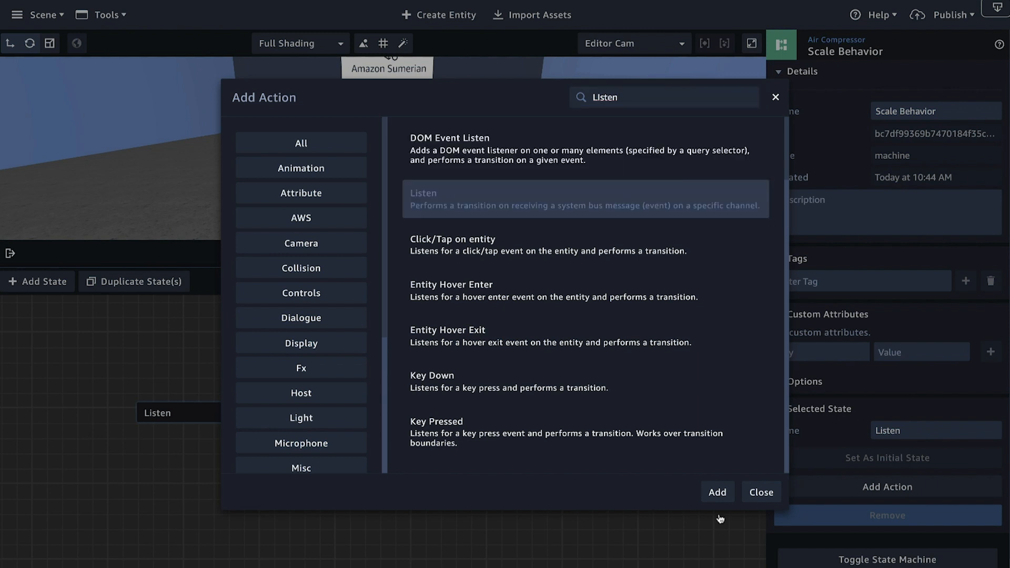
click(717, 494)
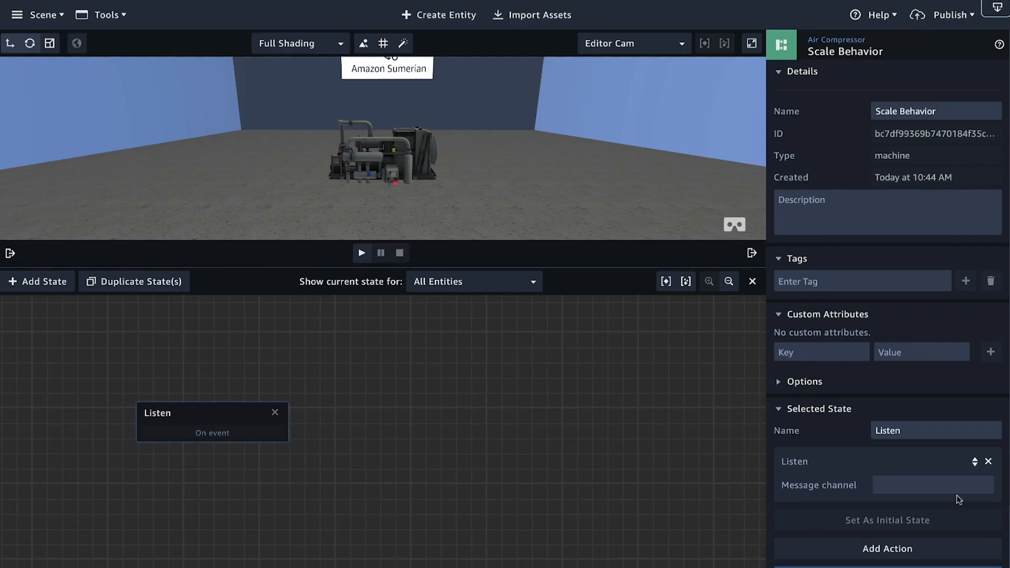
click(913, 485)
text(clicked)
Step: Add a second state up and to the right of the Listen state and name it Scale Up
click(48, 284)
drag(361, 436, 390, 373)
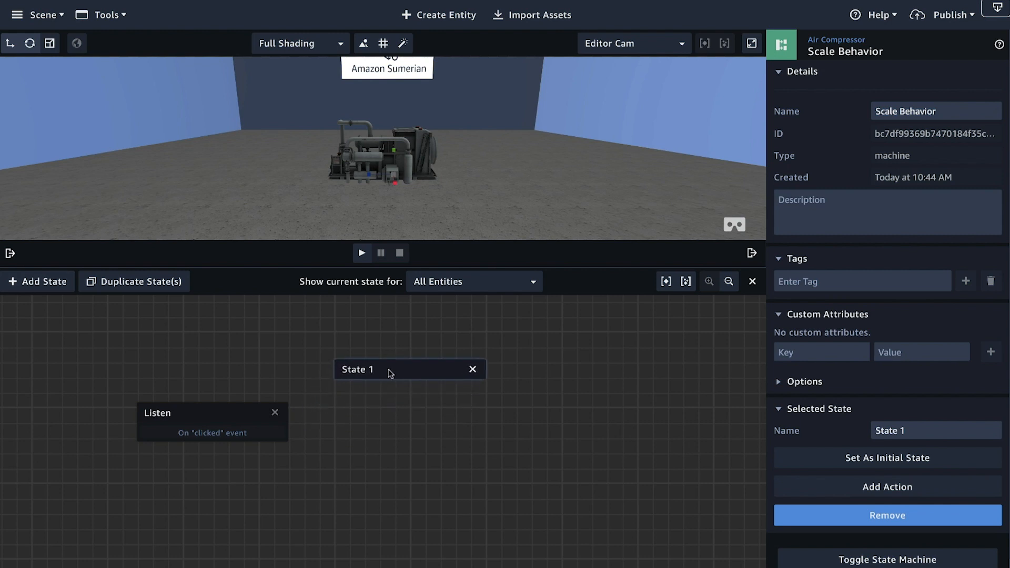
drag(913, 428, 808, 417)
text(Scale Up)
Step: Find the Tween Scale action and add it to the Scale Up state
click(905, 484)
text(tween)
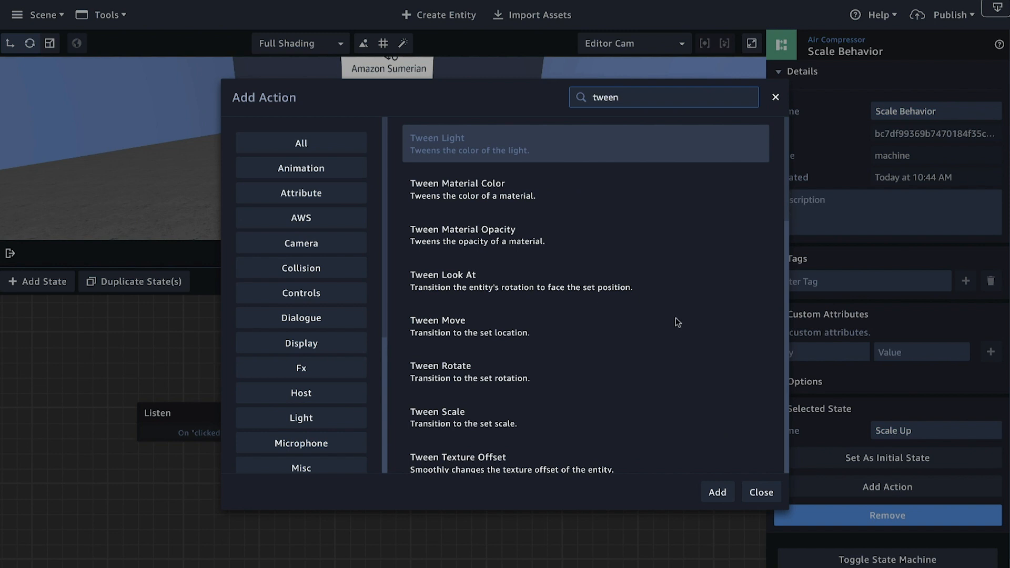
text( op)
key(BackSpace)
key(BackSpace)
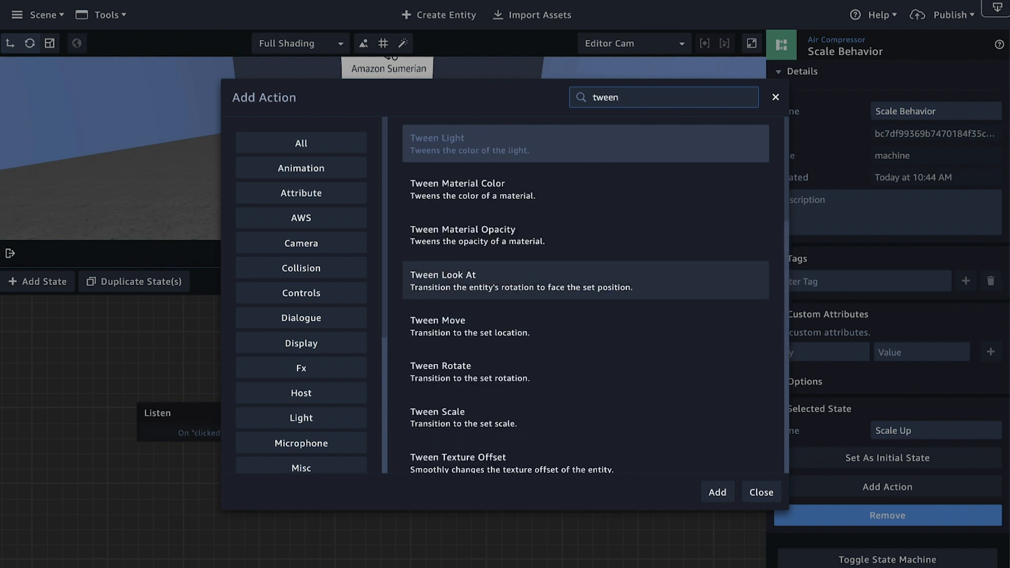
text(ca)
key(BackSpace)
key(BackSpace)
text(scale)
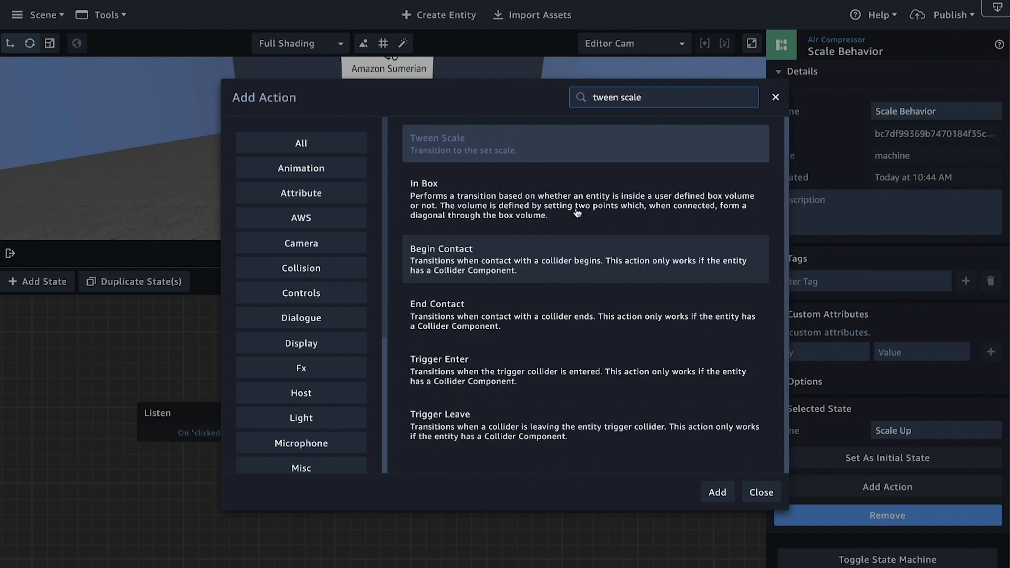
click(718, 493)
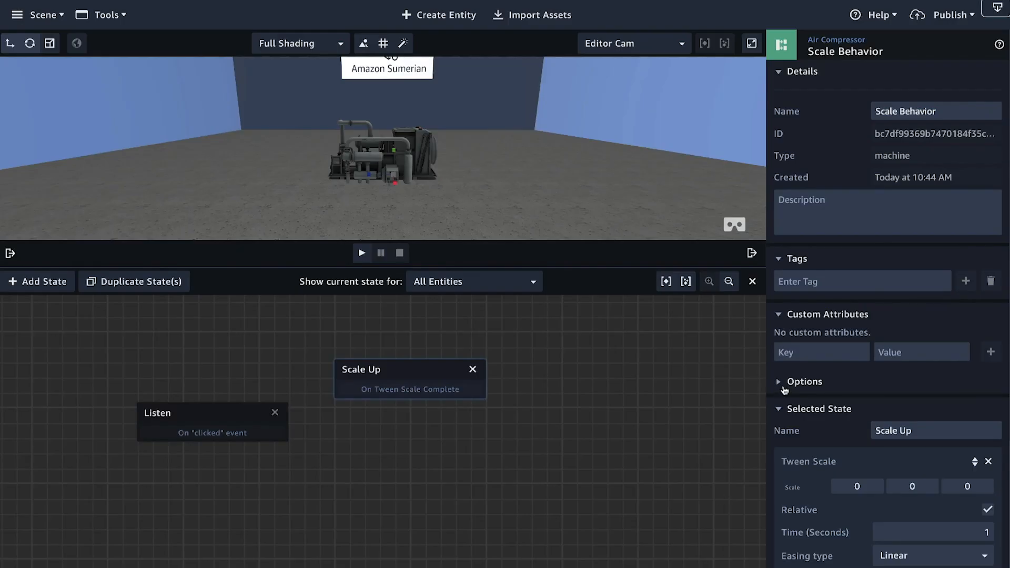
Step: Set the Tween Scale action to 3, 3, 3, turn off Relative, and look over its easing types
scroll(784, 389, down, 3)
mouse_move(423, 364)
mouse_down()
mouse_move(431, 352)
mouse_move(427, 363)
mouse_up()
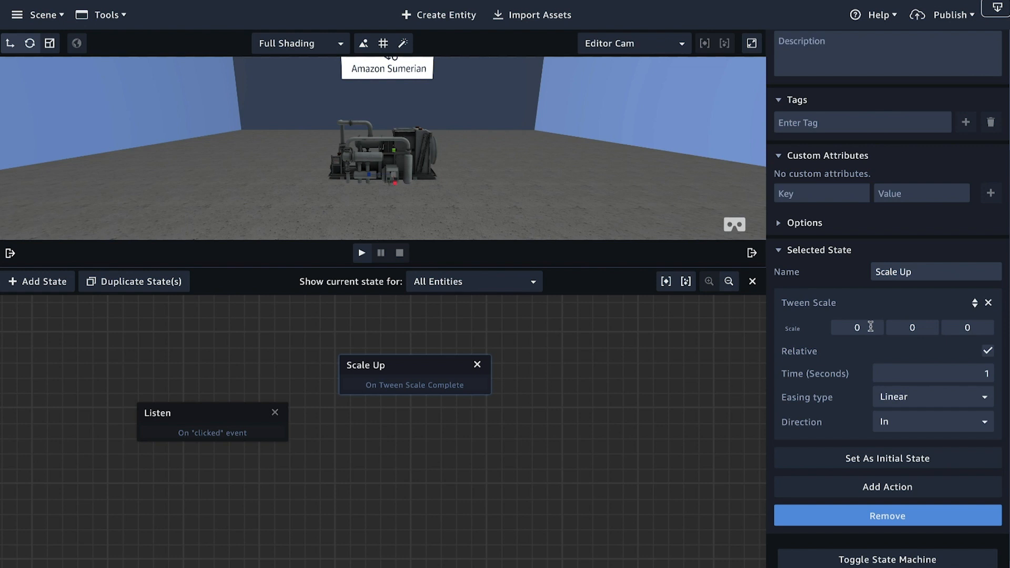
double_click(853, 326)
text(3)
click(945, 402)
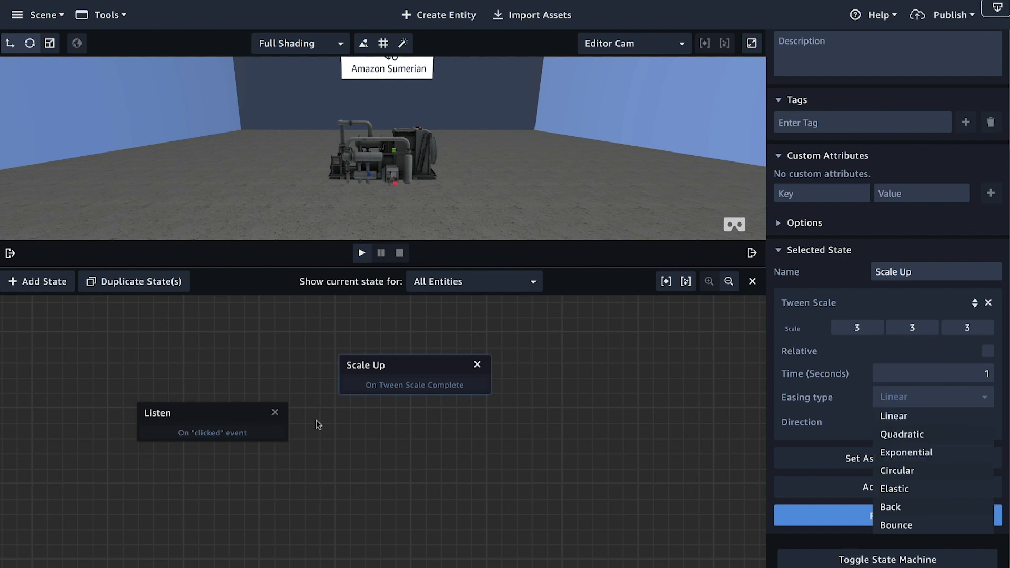
Step: Connect the Listen state's clicked event to Scale Up and test it by playing the scene and triggering the compressor
drag(277, 424, 360, 381)
click(362, 253)
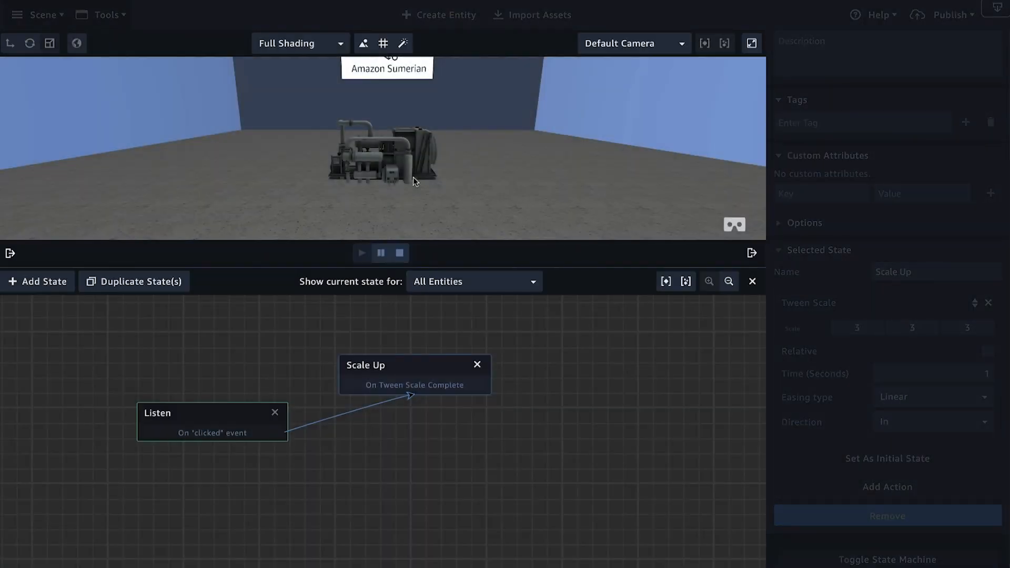
click(413, 177)
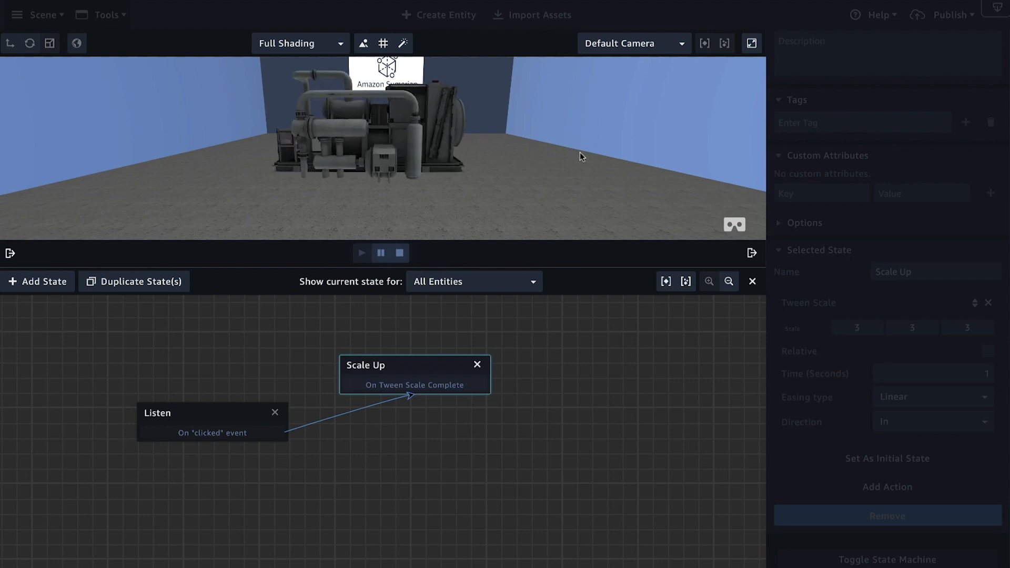
click(401, 254)
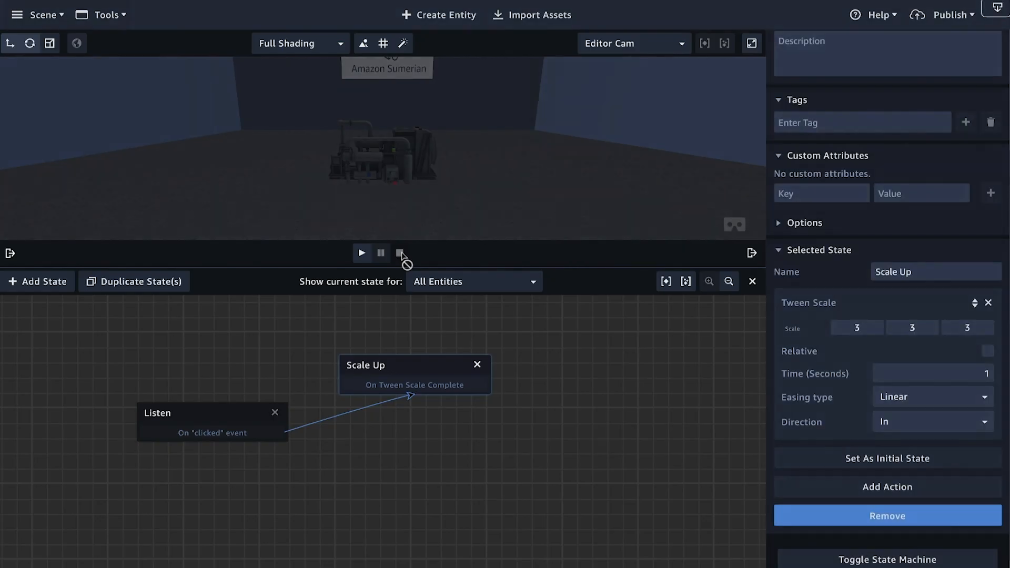
Step: Set the Scale Up tween's easing type to Quadratic and its direction to InOut
click(907, 395)
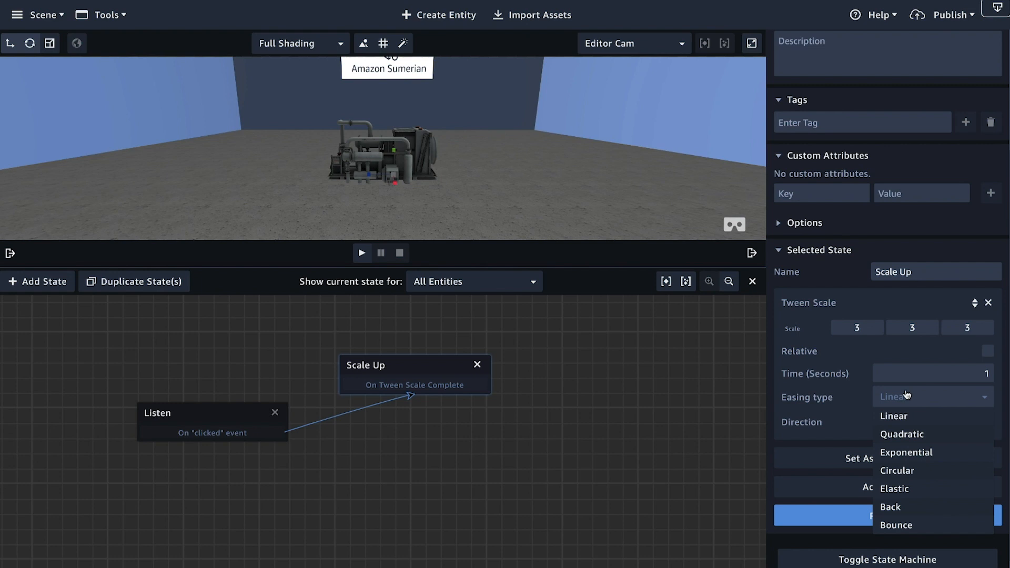
click(902, 434)
click(910, 432)
click(893, 479)
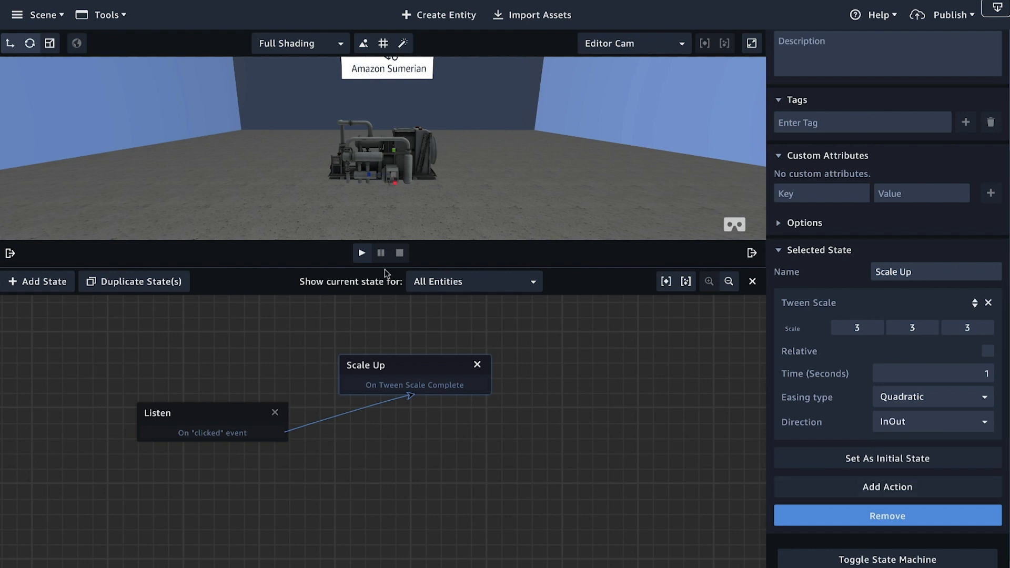
Step: Play the scene, trigger the compressor to test the new easing, and stop playback
click(361, 253)
click(400, 163)
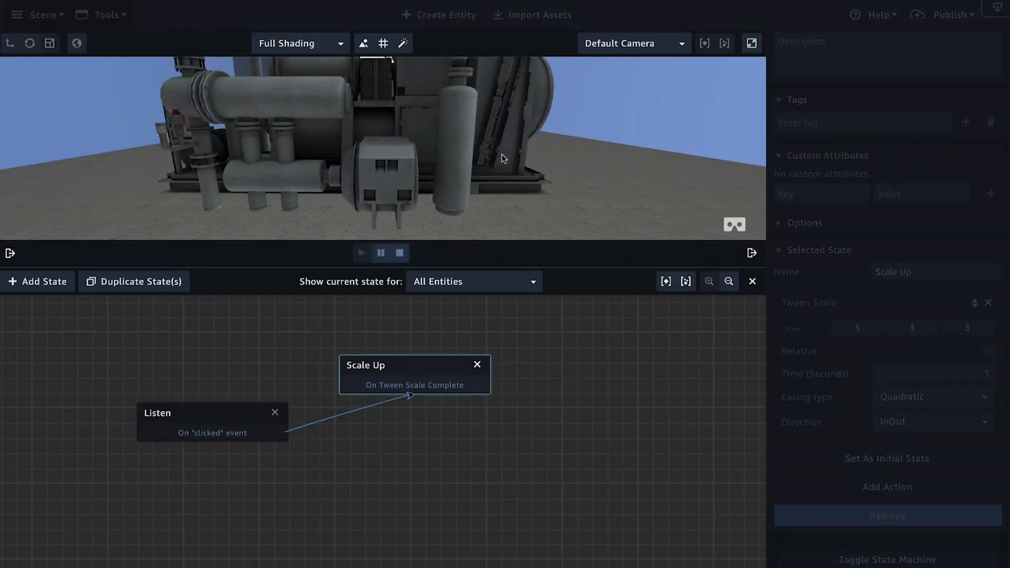
click(400, 254)
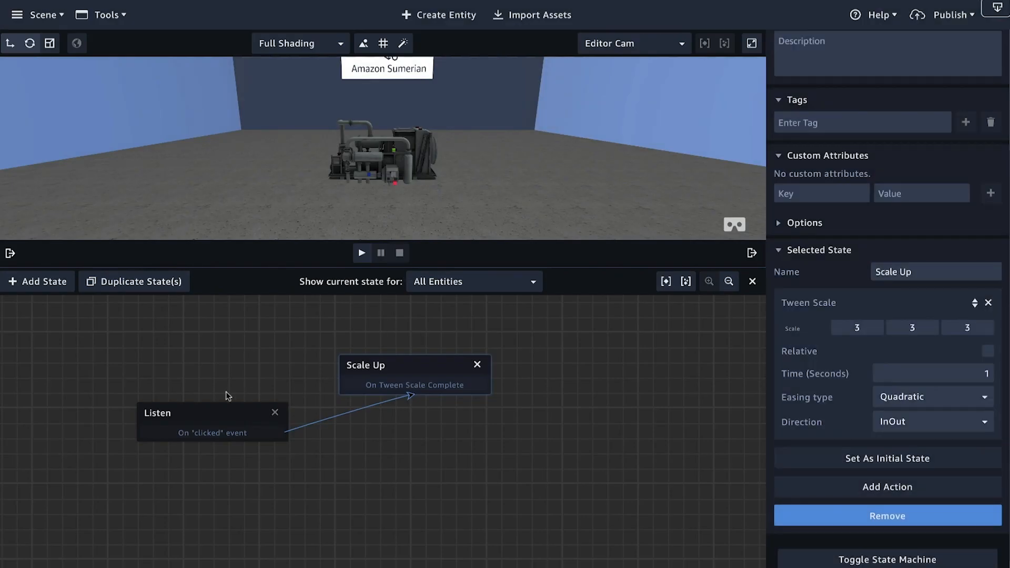
Step: Shift the Listen state slightly, duplicate it, and place the copy on the opposite side of Scale Up
drag(220, 420, 246, 425)
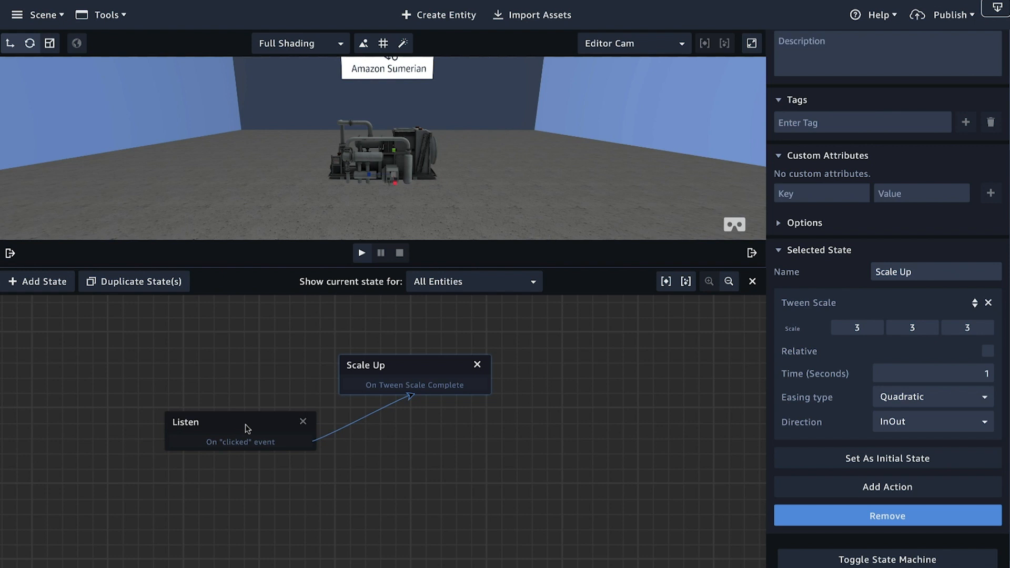
click(388, 385)
click(212, 430)
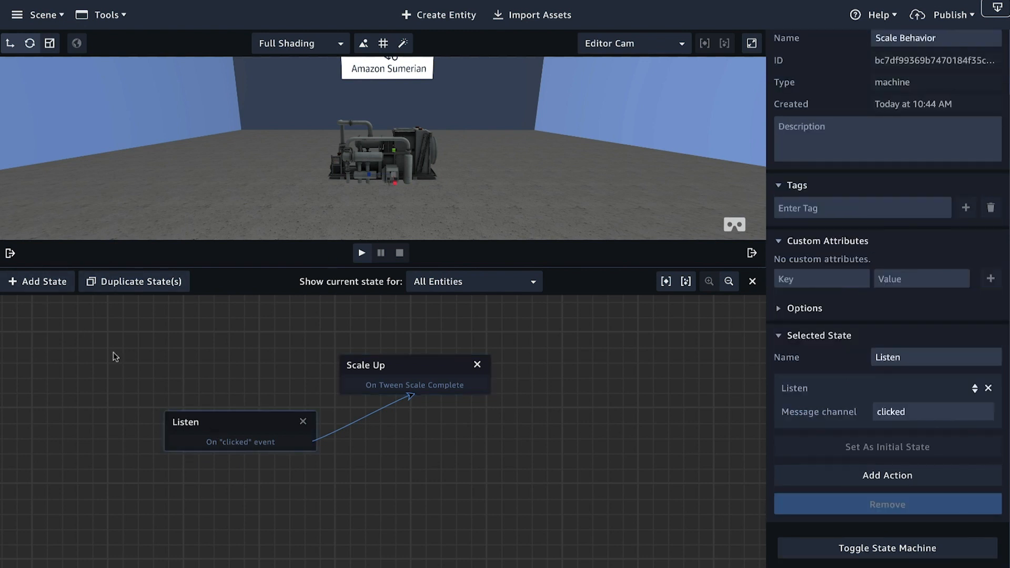
click(130, 283)
drag(205, 440, 541, 431)
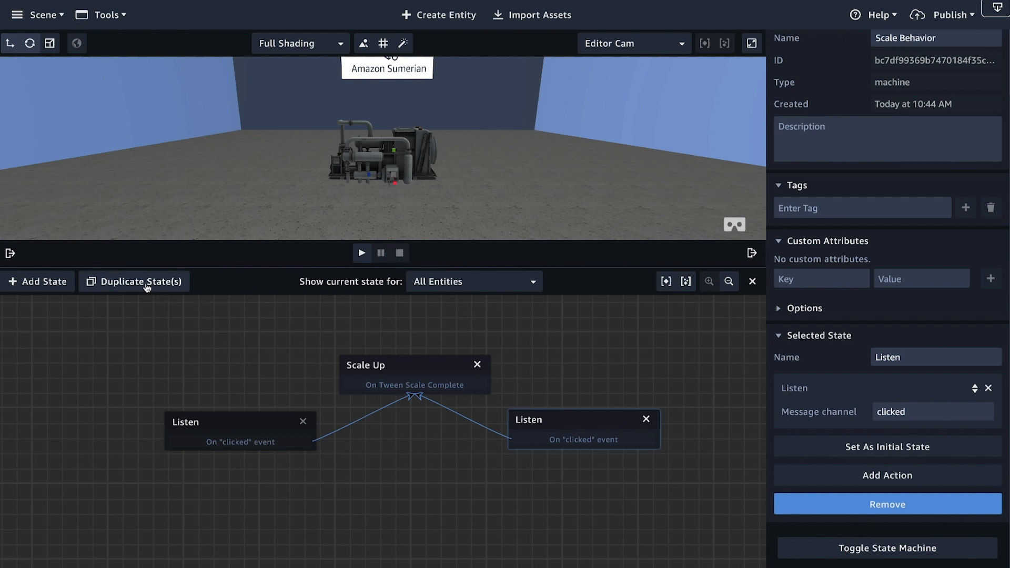
Step: Duplicate the Scale Up state and place the copy below, centered between the two Listen states
click(392, 369)
click(125, 284)
drag(404, 385, 401, 510)
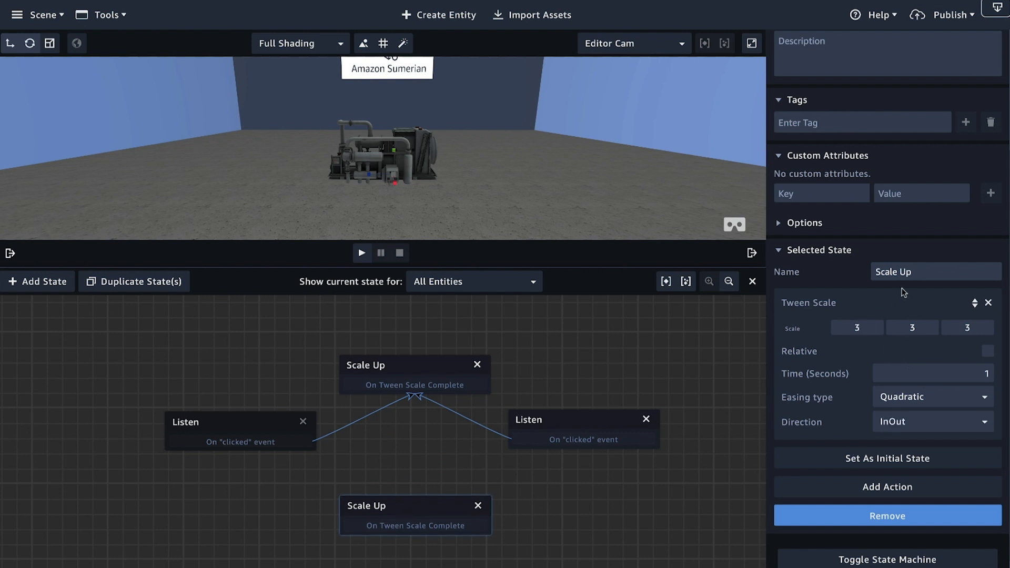
Step: Rename the duplicated state Scale Down and set its Tween Scale to 1, 1, 1
key(BackSpace)
text(Down)
text(1)
key(Tab)
text(1)
key(Tab)
Step: Complete the loop by connecting Scale Up to the second Listen, that Listen to Scale Down, and Scale Down to the first Listen
drag(543, 439, 293, 451)
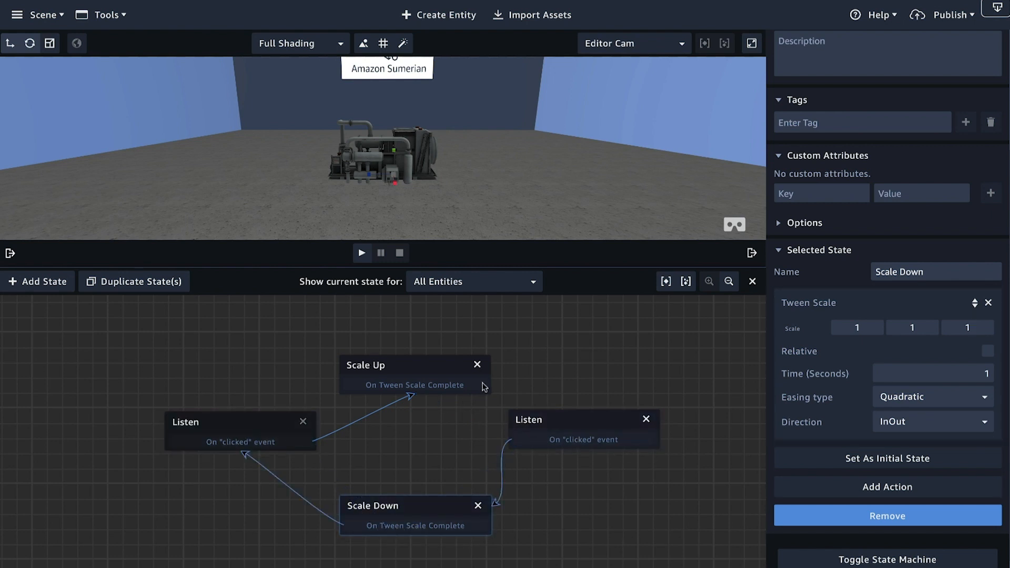
drag(485, 388, 529, 433)
Step: Play the scene and trigger the compressor repeatedly to test that it alternates between scaling up and down
click(361, 253)
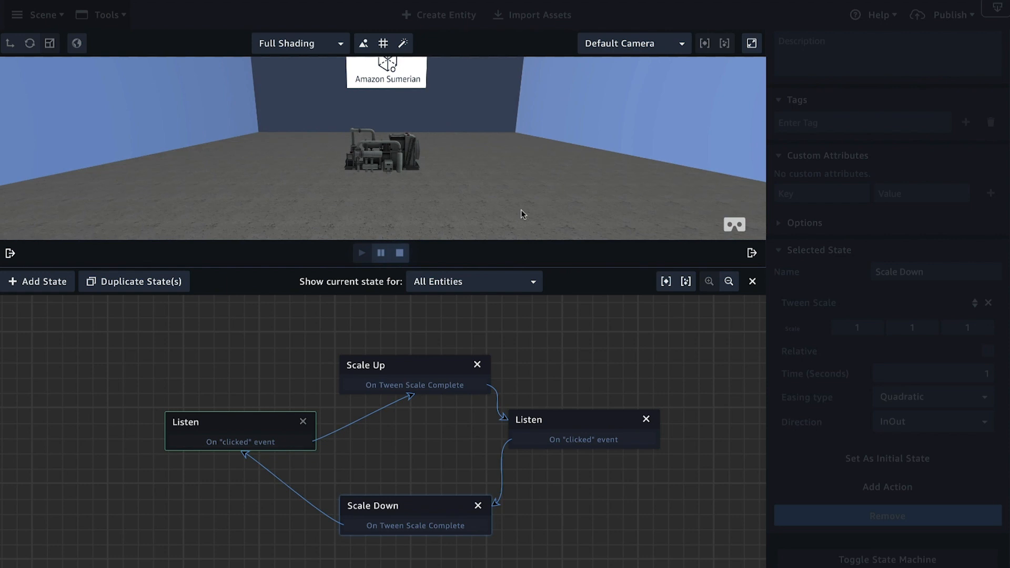
click(380, 153)
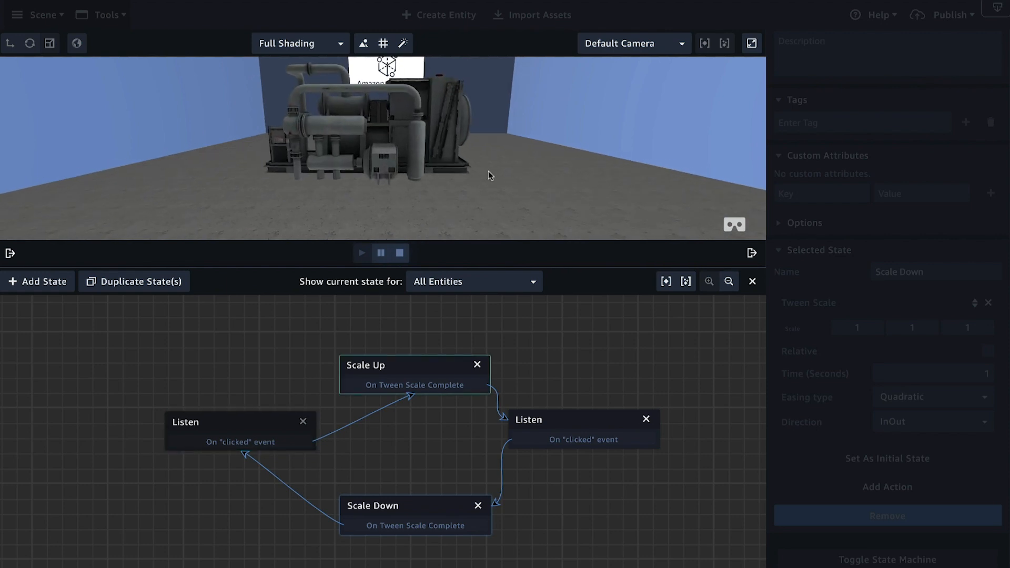
click(366, 138)
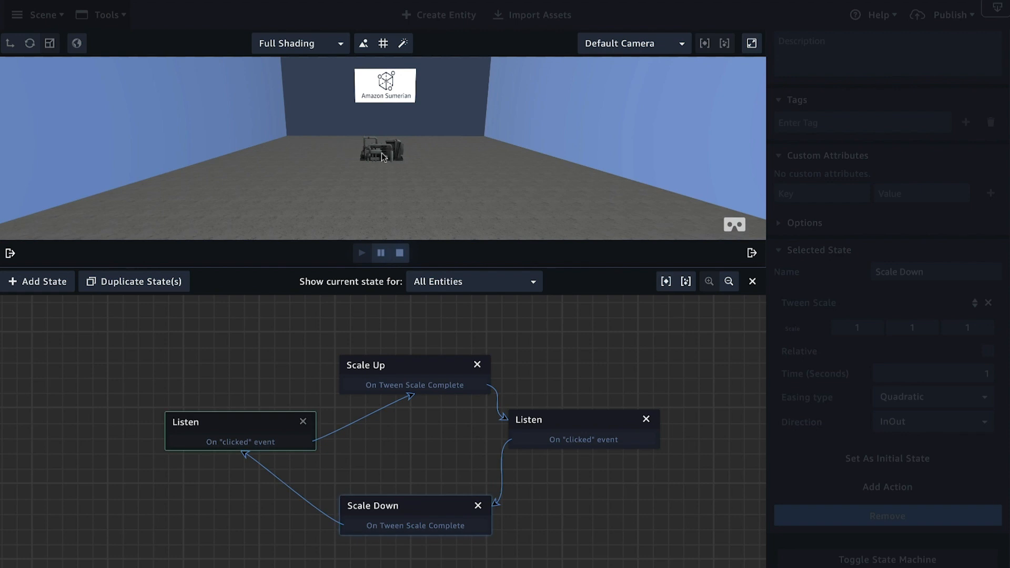
click(381, 152)
click(383, 151)
click(383, 154)
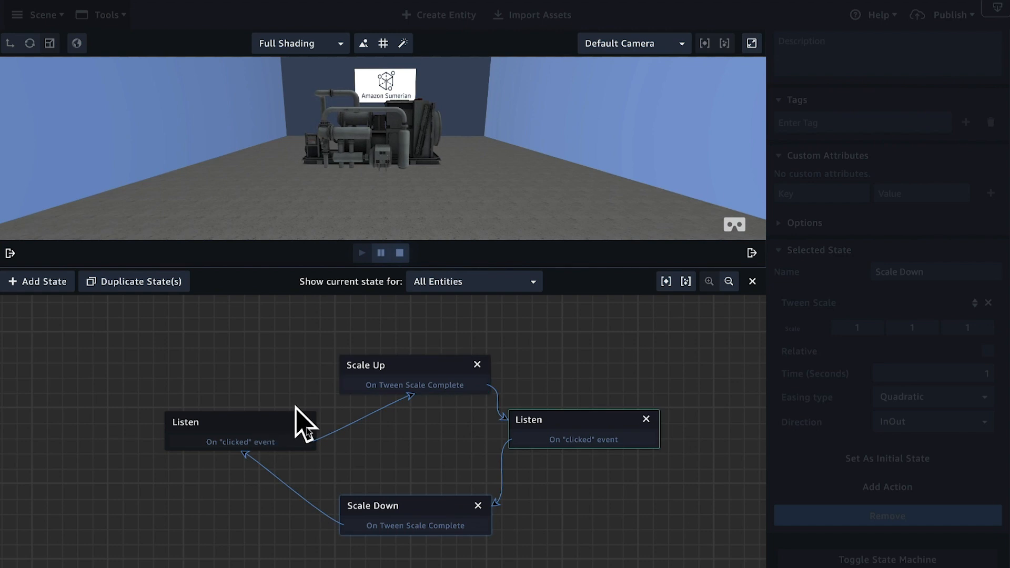
click(375, 147)
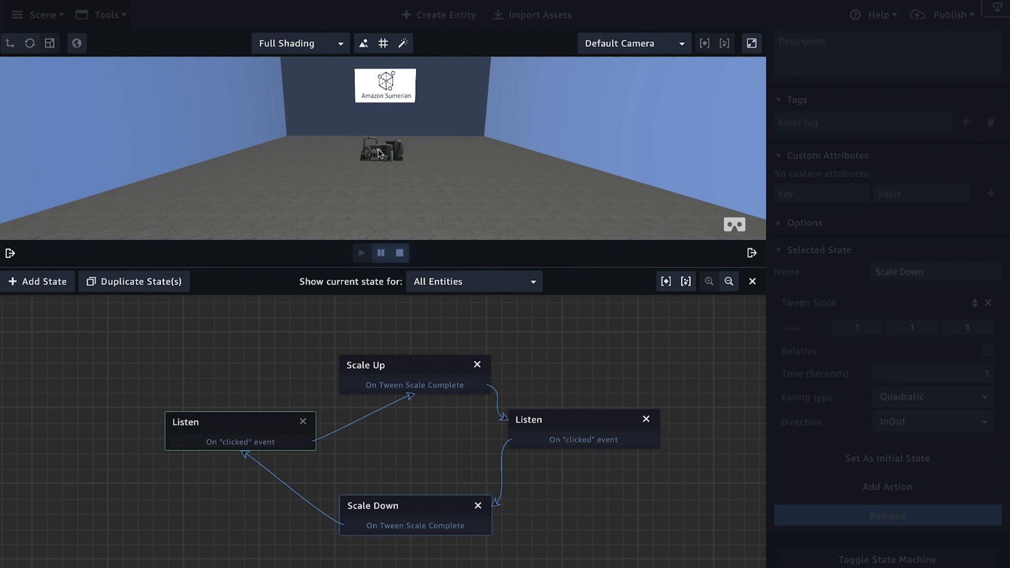
click(383, 154)
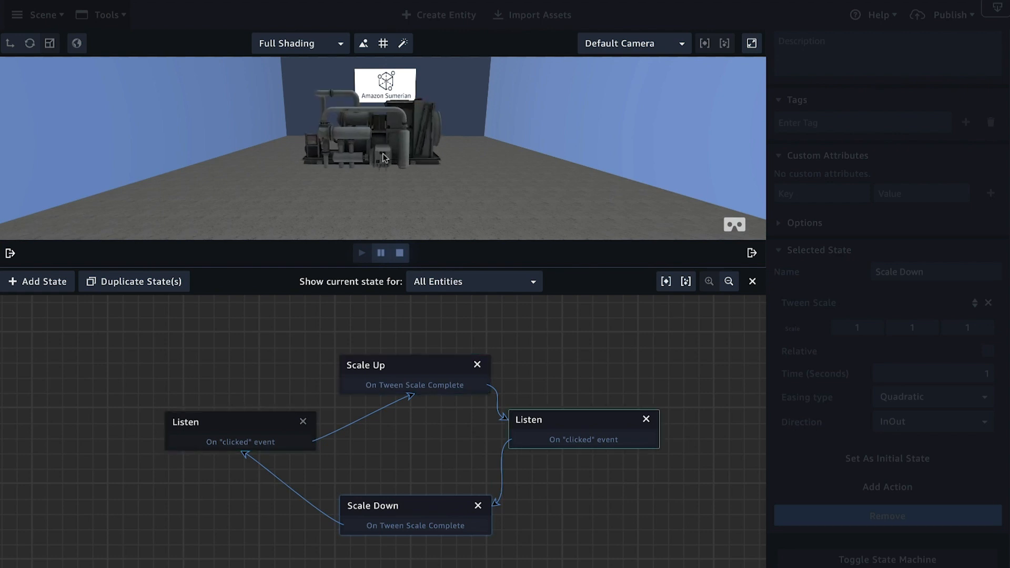
click(383, 154)
click(384, 157)
click(393, 146)
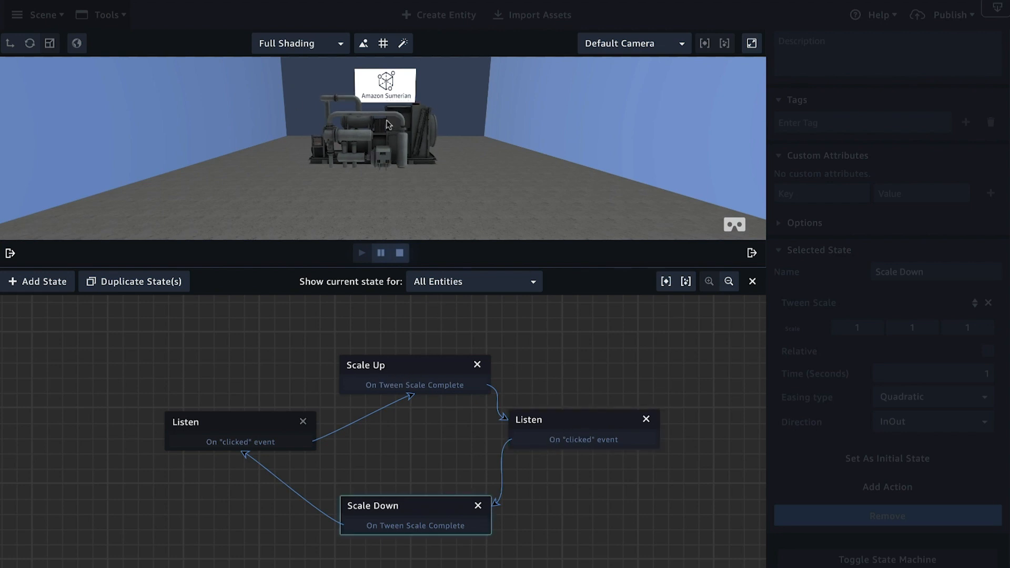
click(390, 153)
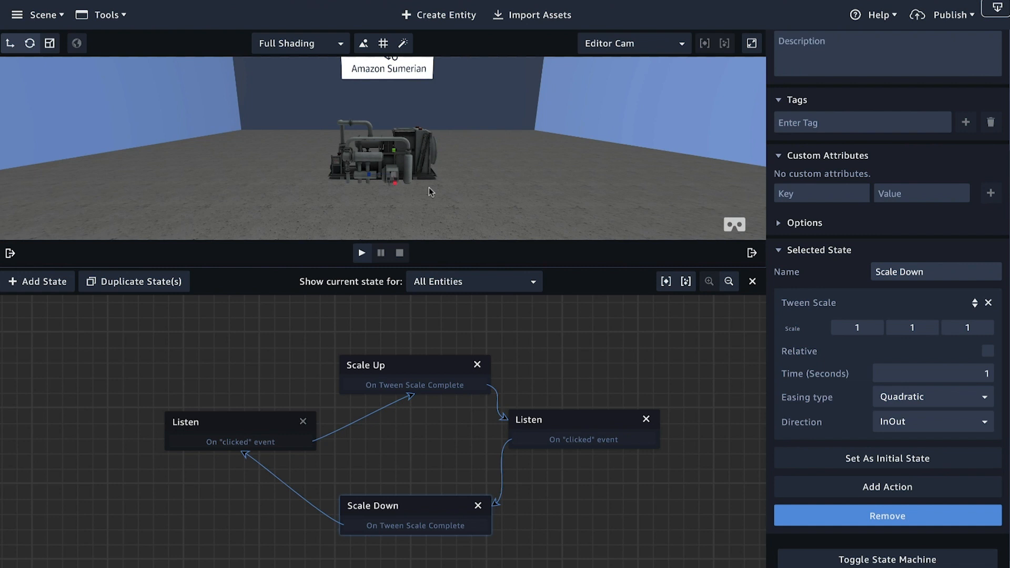
Step: Show the Entities and Assets lists again and play the scene to test the compressor's scaling from an angled view
click(10, 253)
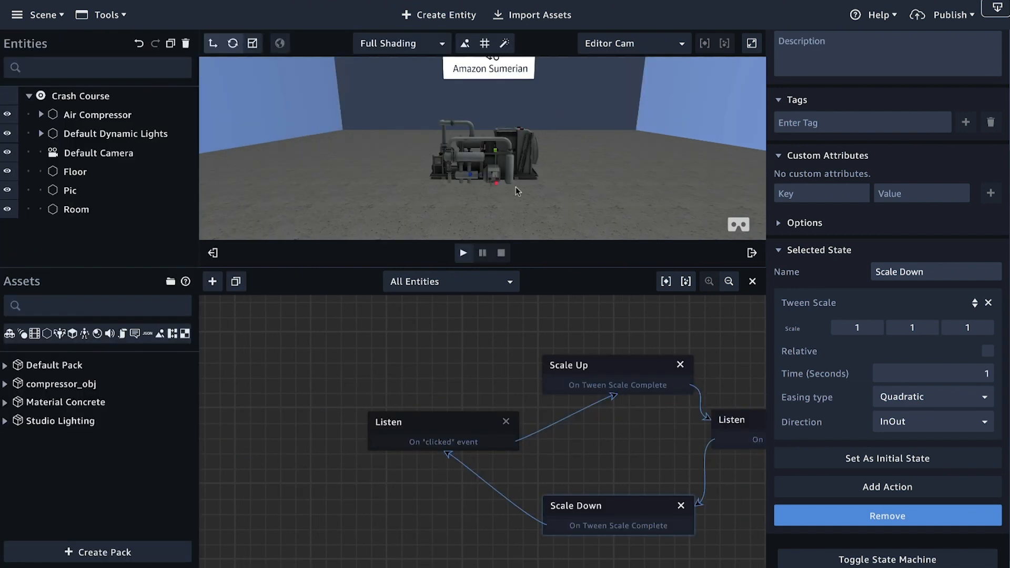
scroll(623, 160, down, 3)
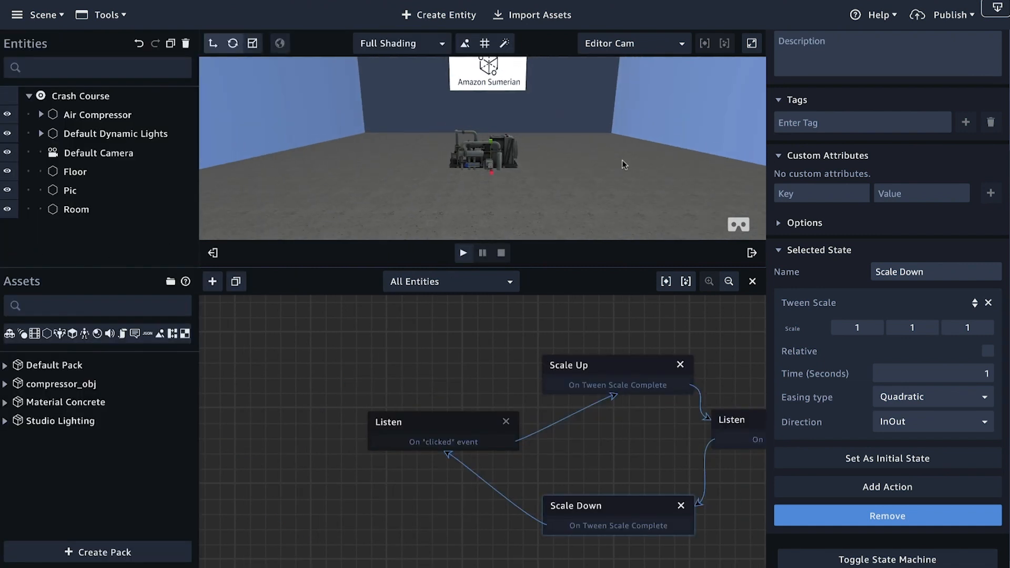
drag(595, 134, 579, 177)
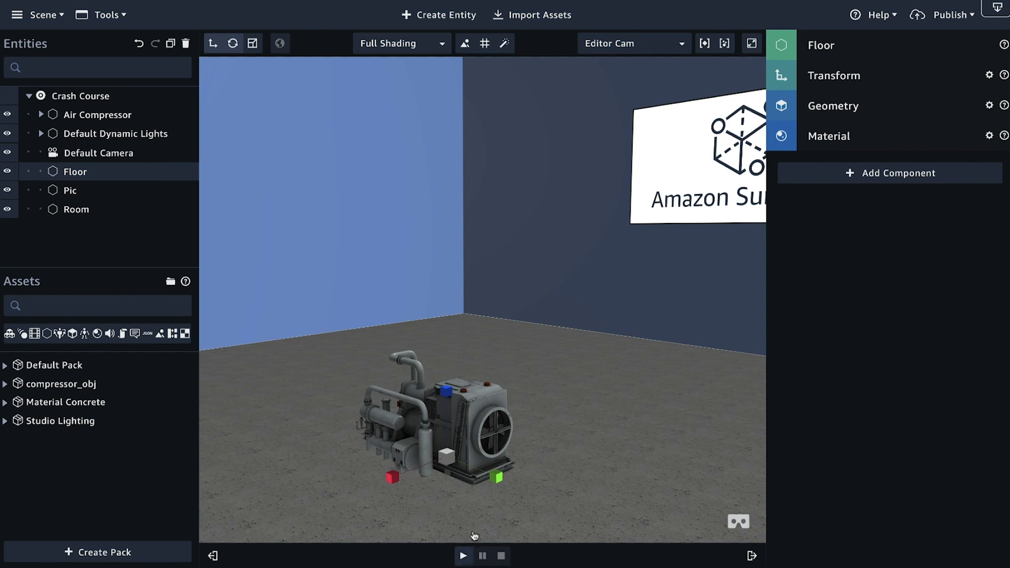
click(464, 557)
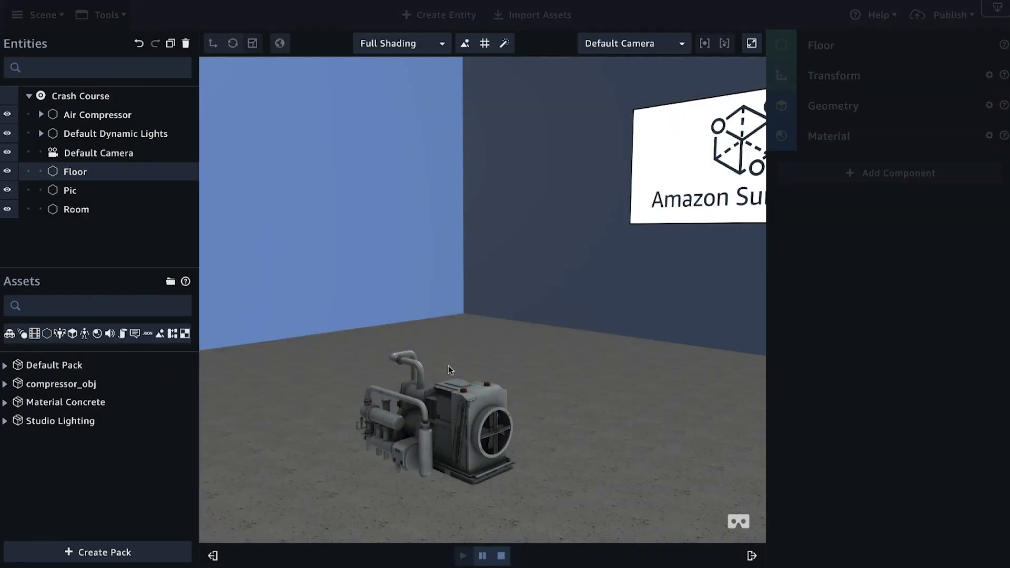
click(464, 428)
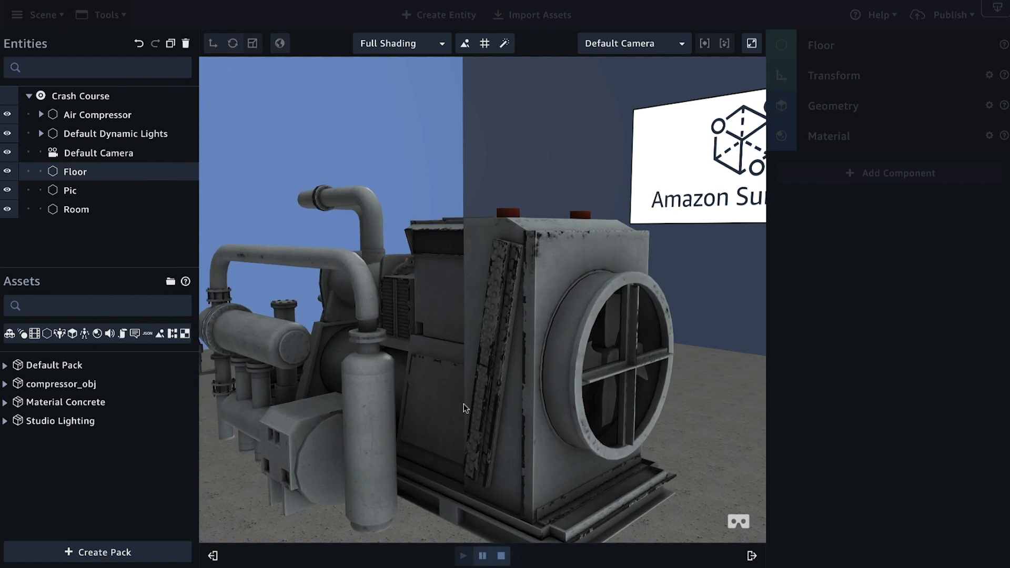
click(501, 558)
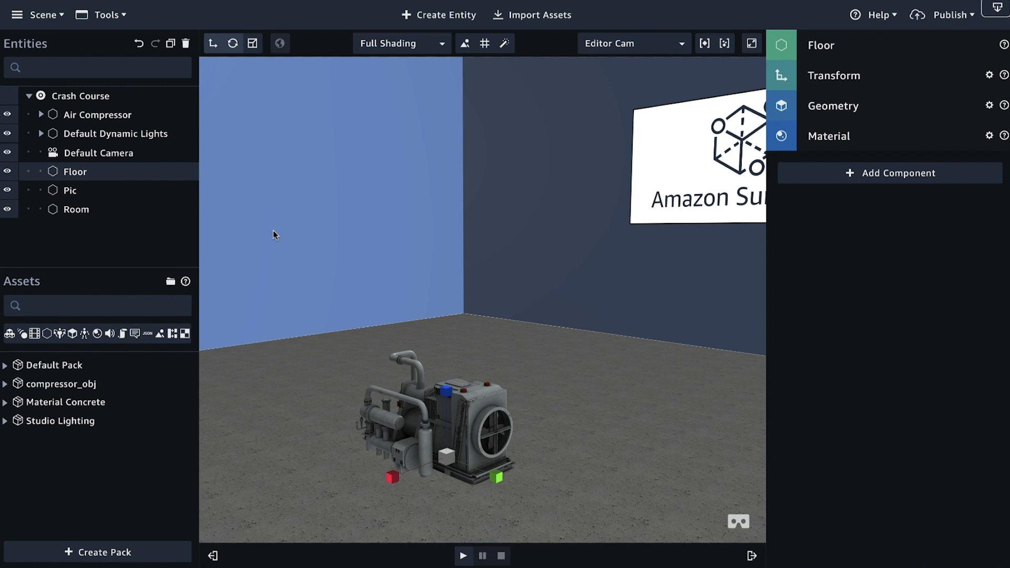
Step: Create an empty entity in the scene and switch to the translate gizmo
click(442, 16)
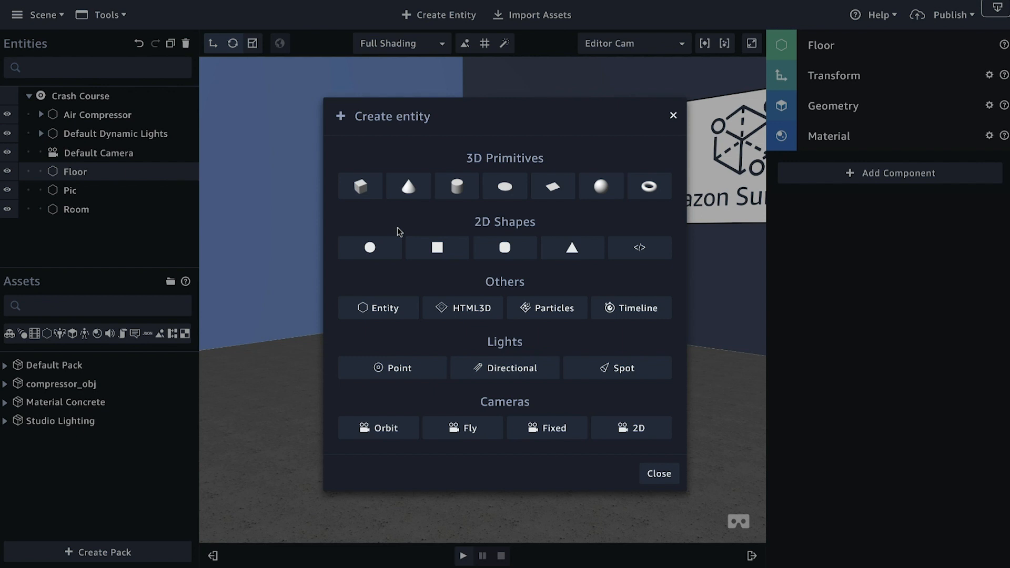
click(385, 310)
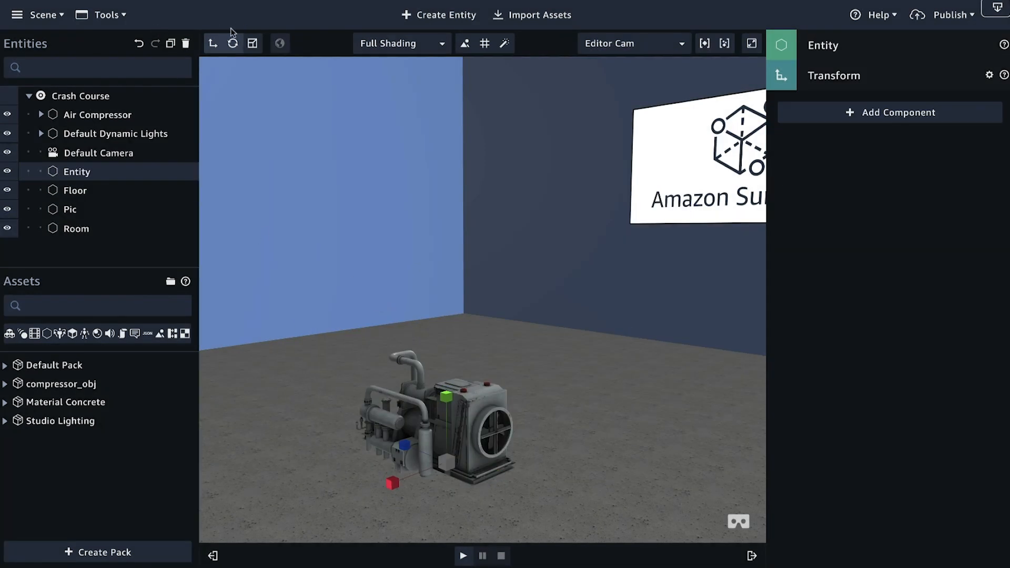
click(212, 44)
drag(374, 230, 472, 227)
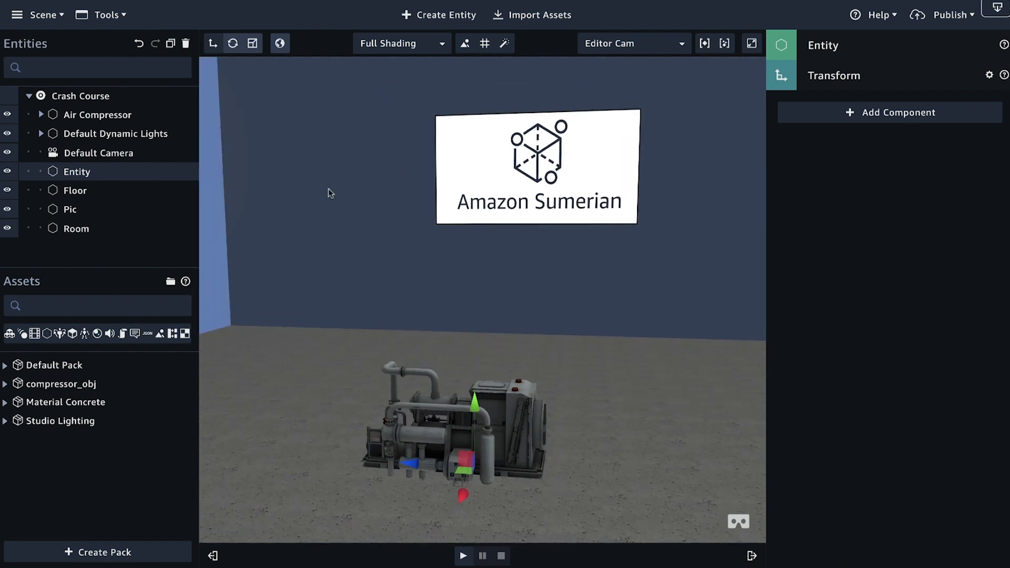
Step: Rename the new empty entity Chat Bot and select it
double_click(82, 173)
key(BackSpace)
key(BackSpace)
key(BackSpace)
key(BackSpace)
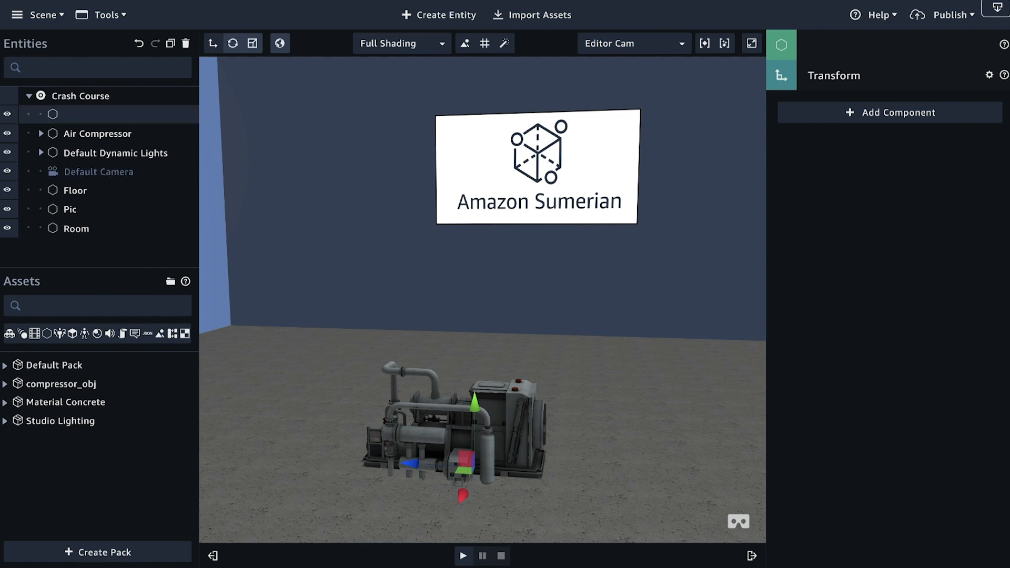
text(Chat)
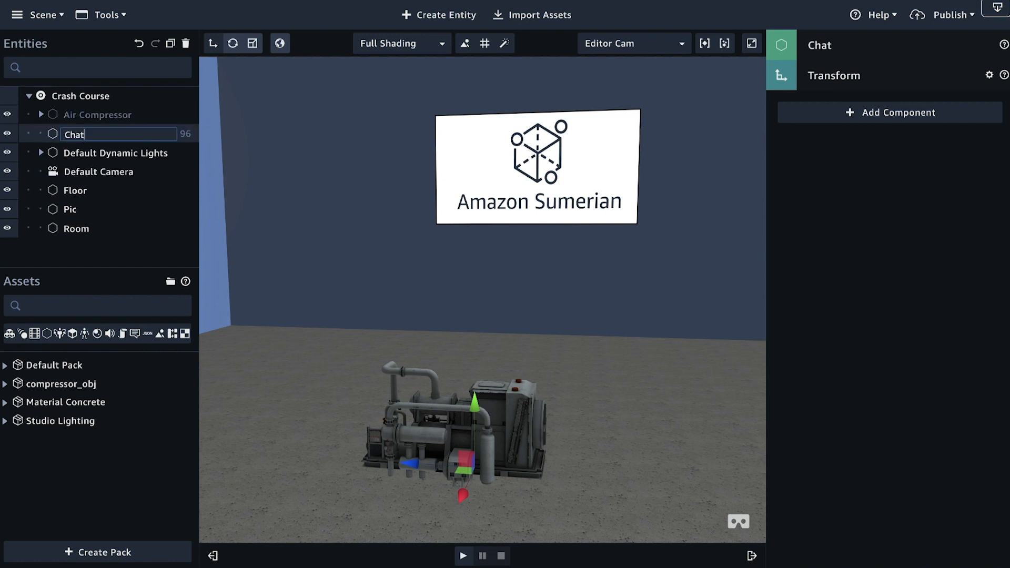
text( Bot)
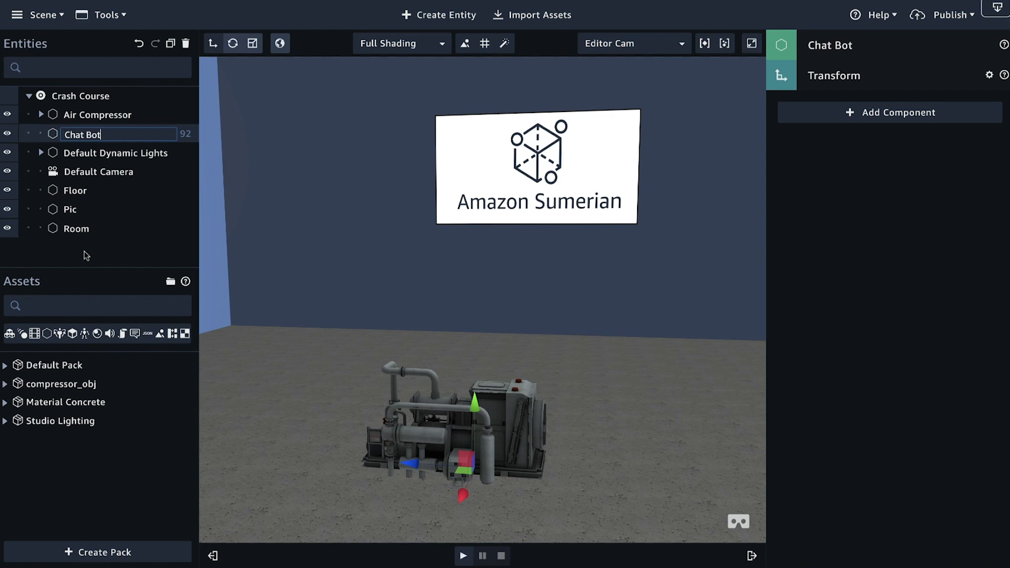
click(85, 243)
click(92, 136)
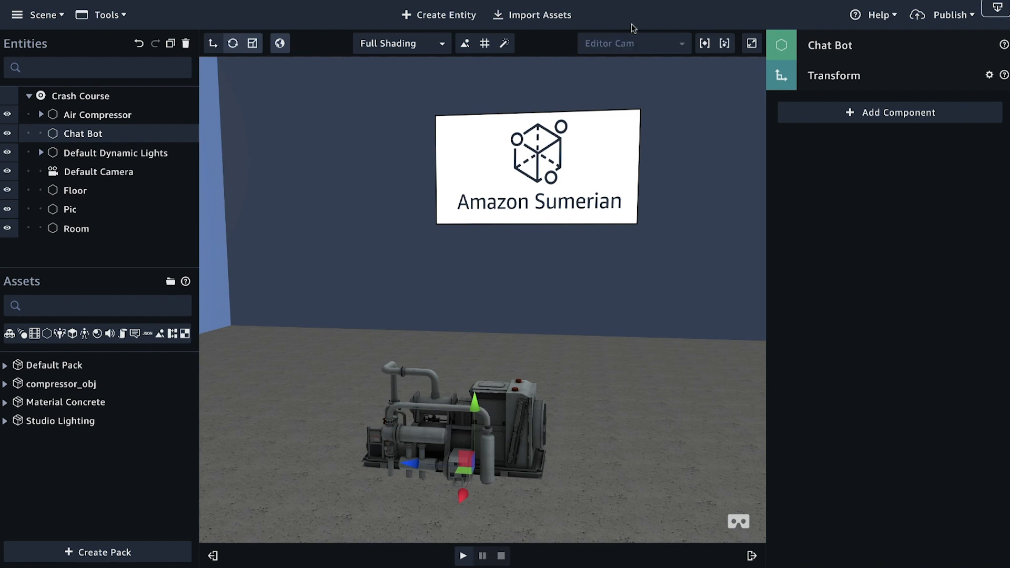
Step: Add Dialogue, Speech and State Machine components to the Chat Bot entity
click(890, 117)
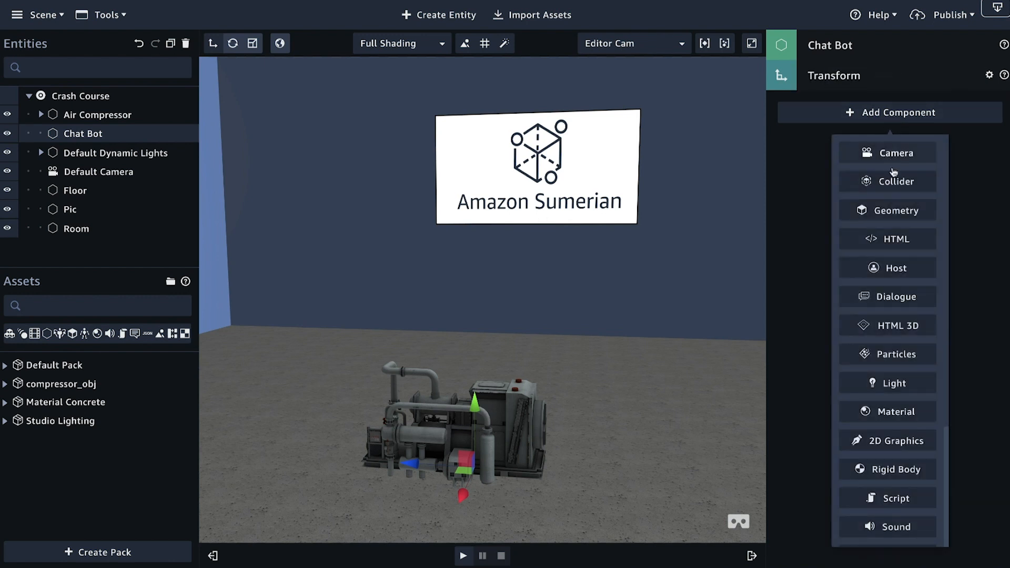
click(908, 293)
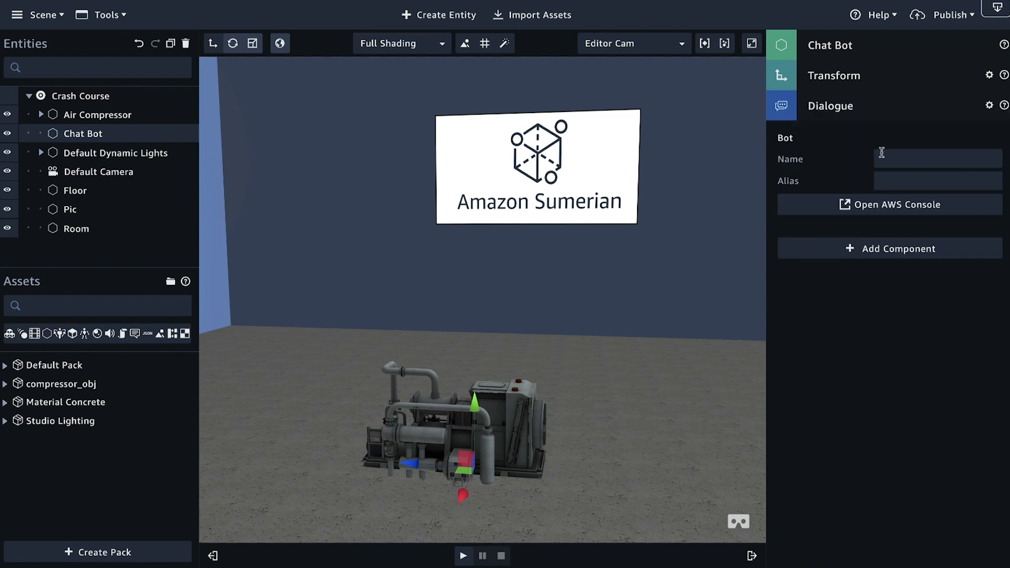
click(895, 251)
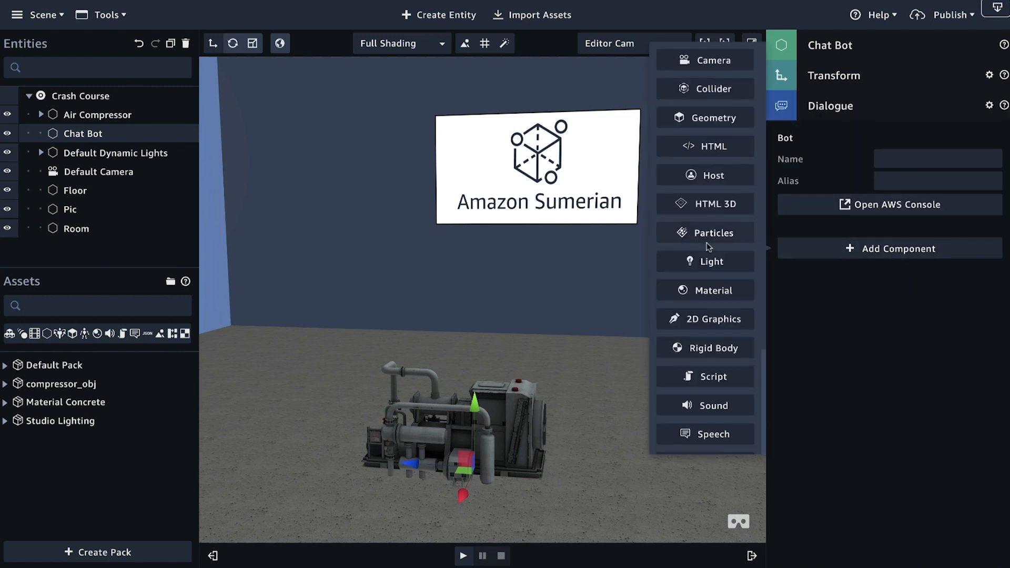
click(711, 434)
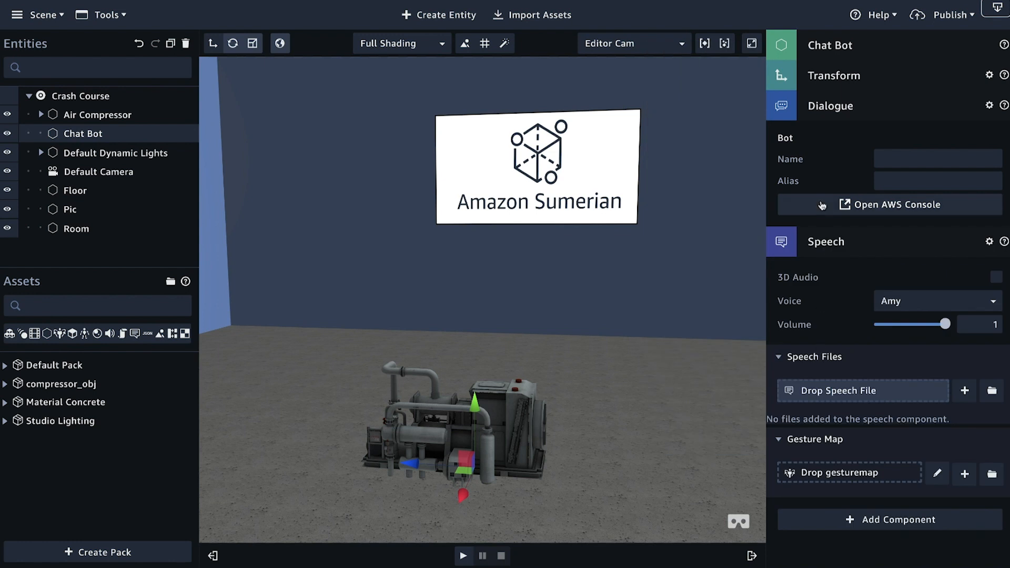
click(853, 243)
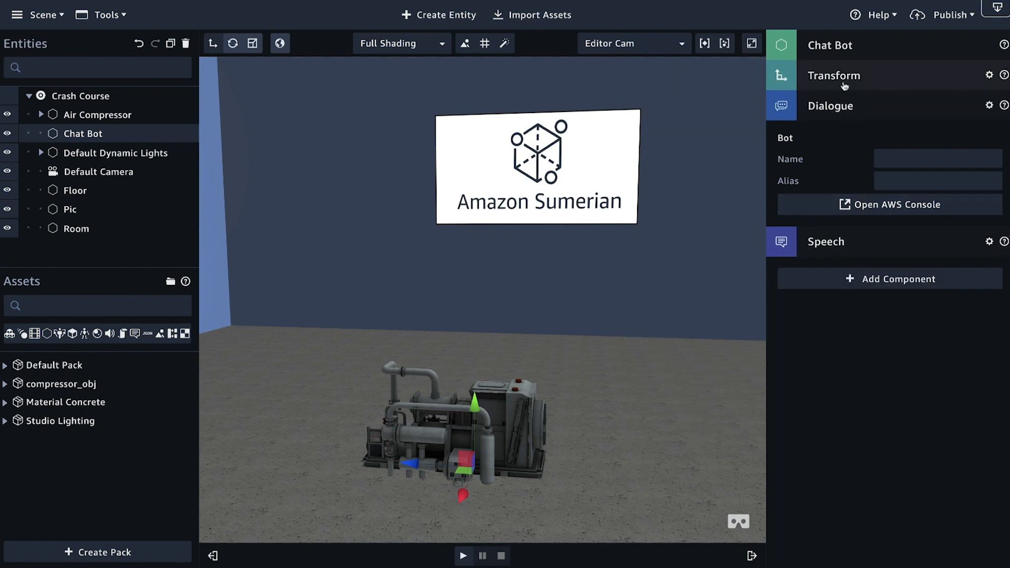
click(863, 281)
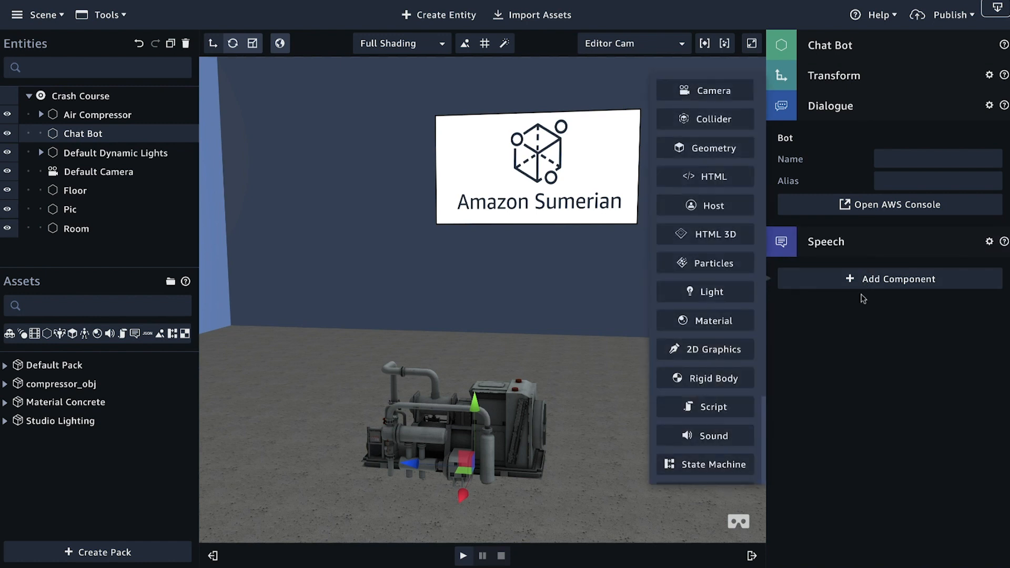
click(719, 465)
click(869, 272)
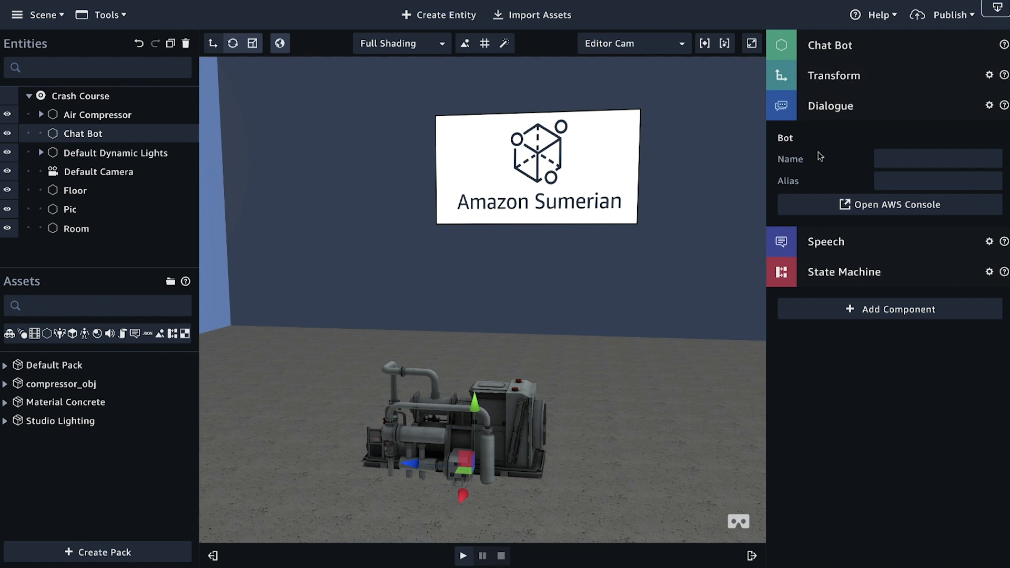
Step: Try to open the AWS console from the Chat Bot's Dialogue component
click(877, 207)
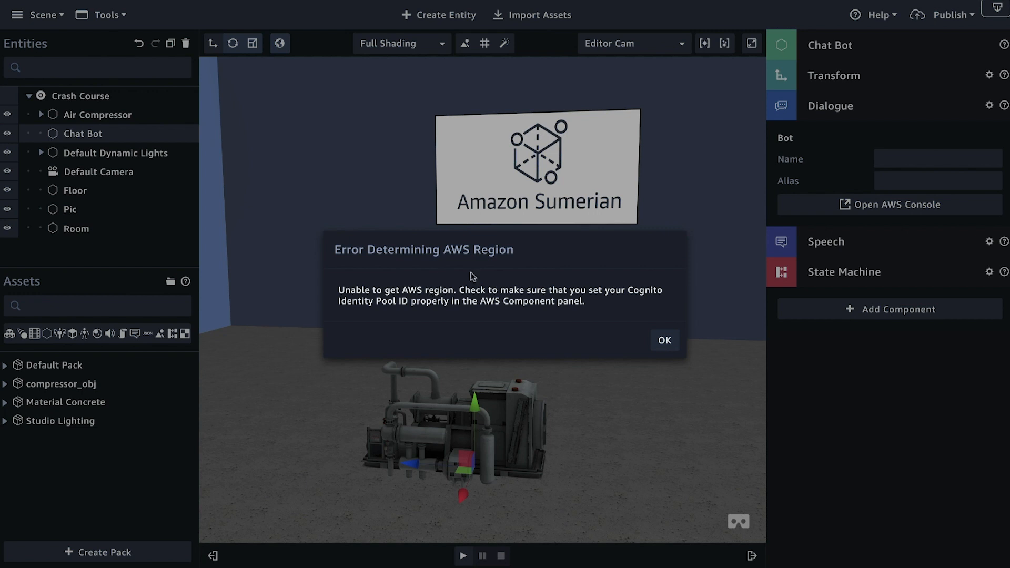
click(664, 341)
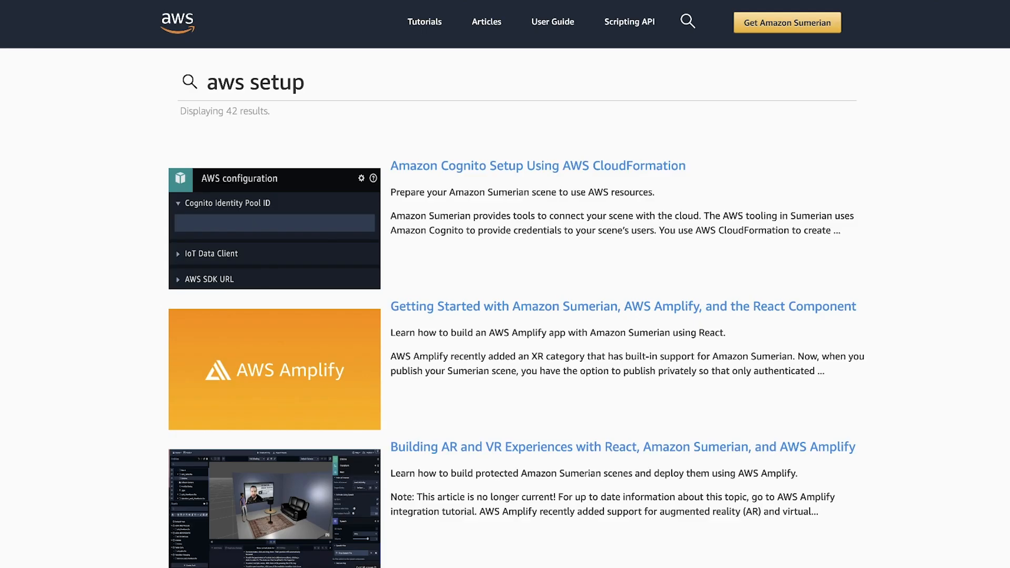
Step: In the Amazon Sumerian tutorials site, open Amazon Cognito Setup Using AWS CloudFormation and review its stack creation and identity pool configuration steps
click(480, 168)
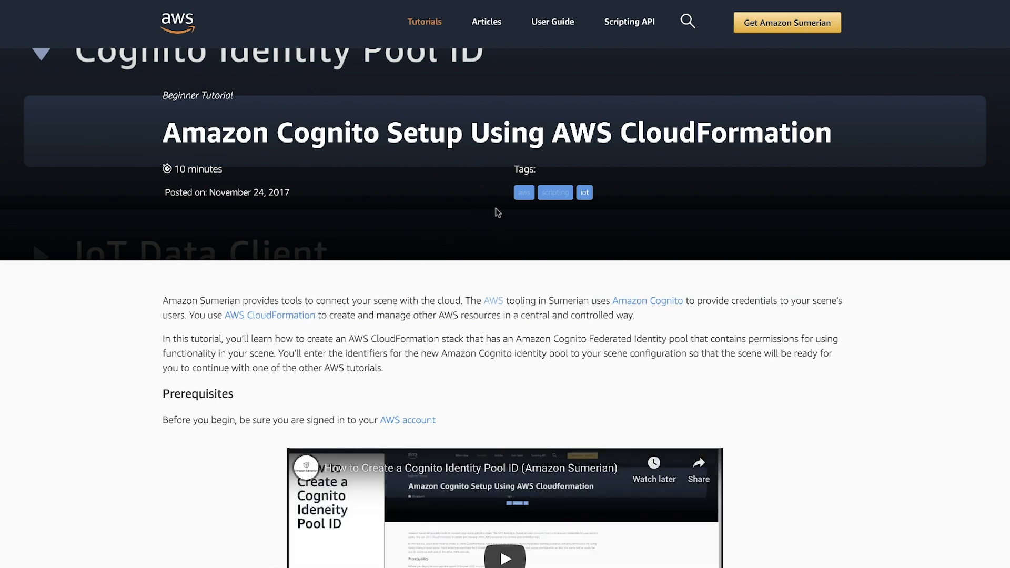
scroll(498, 221, down, 4)
scroll(496, 212, down, 4)
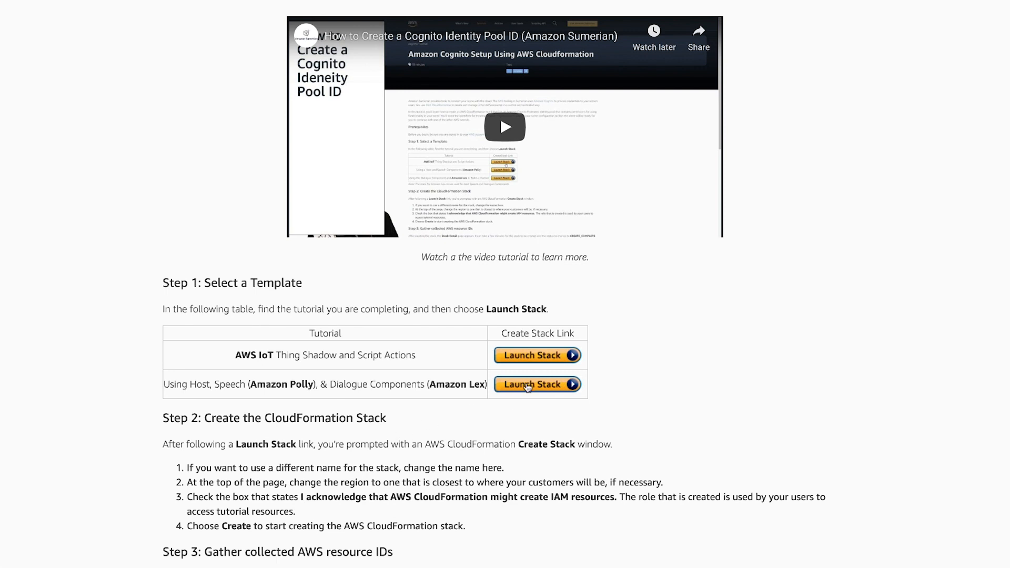
scroll(528, 387, down, 10)
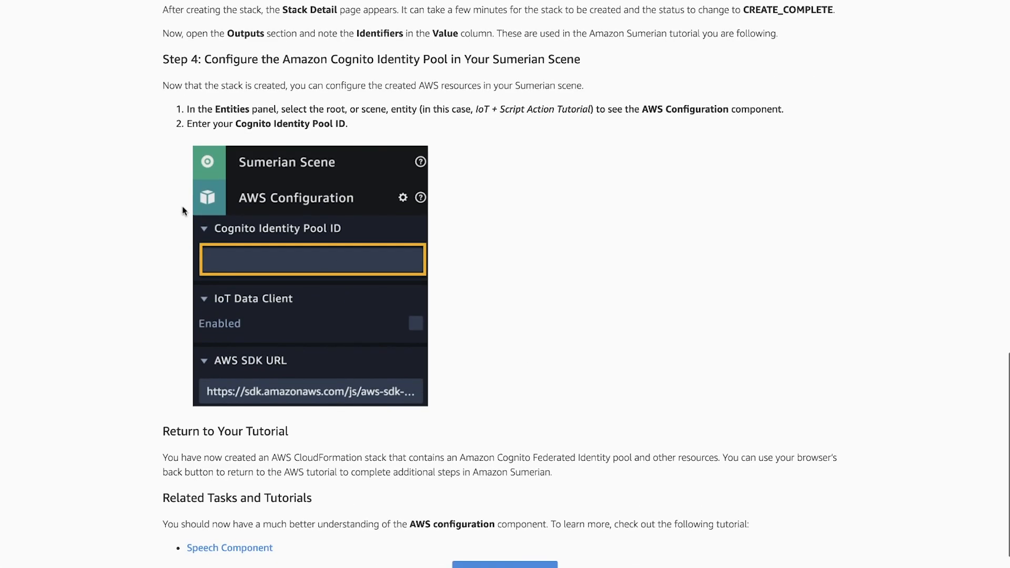
scroll(182, 210, down, 2)
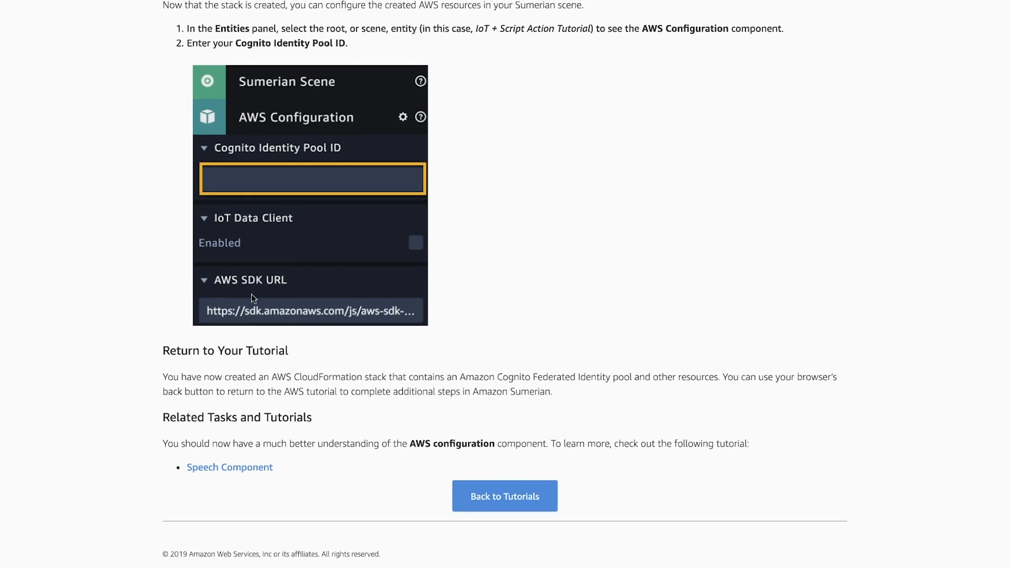
scroll(253, 297, up, 4)
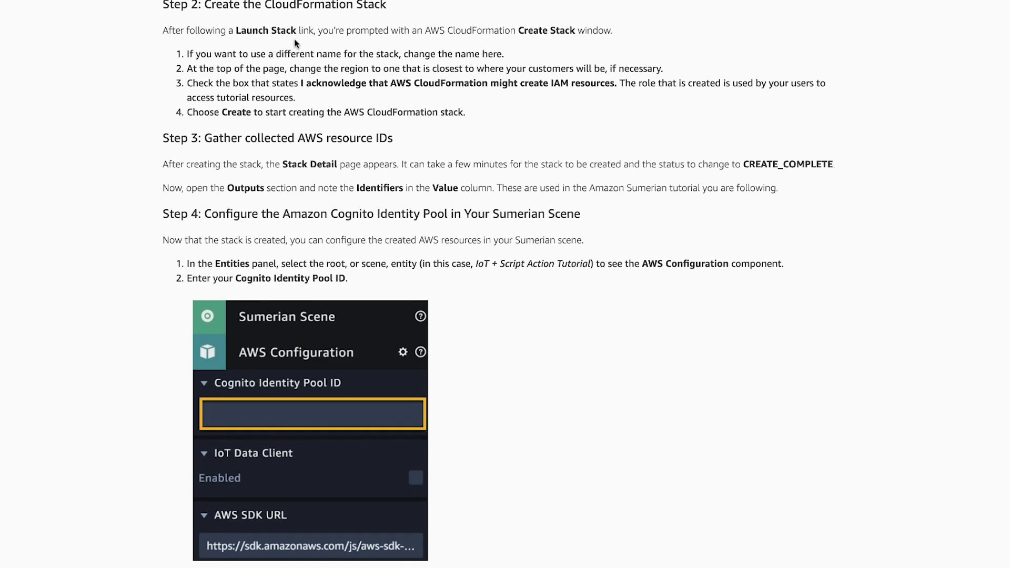
drag(370, 249, 353, 149)
scroll(353, 148, down, 3)
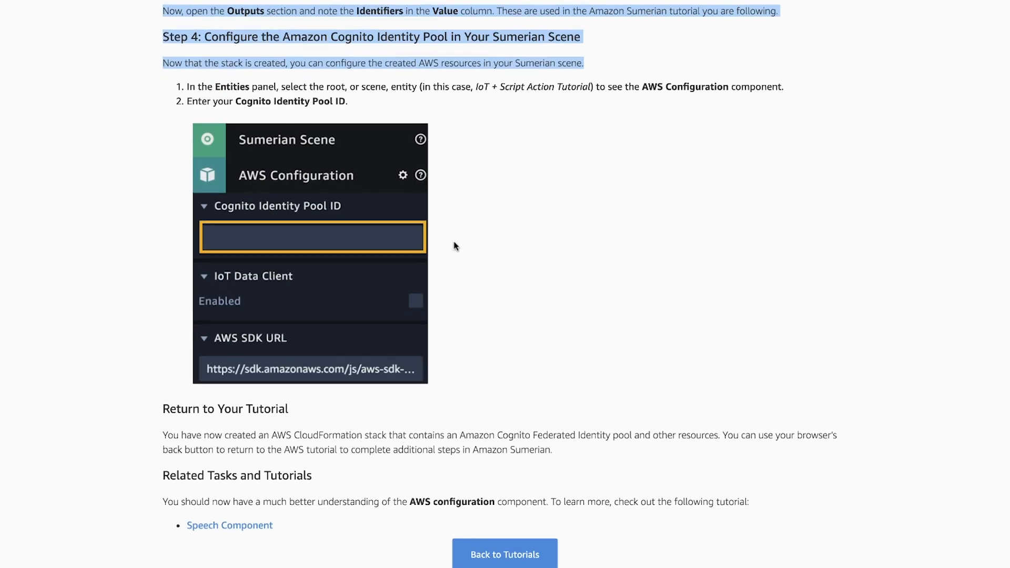
scroll(456, 246, up, 3)
click(519, 367)
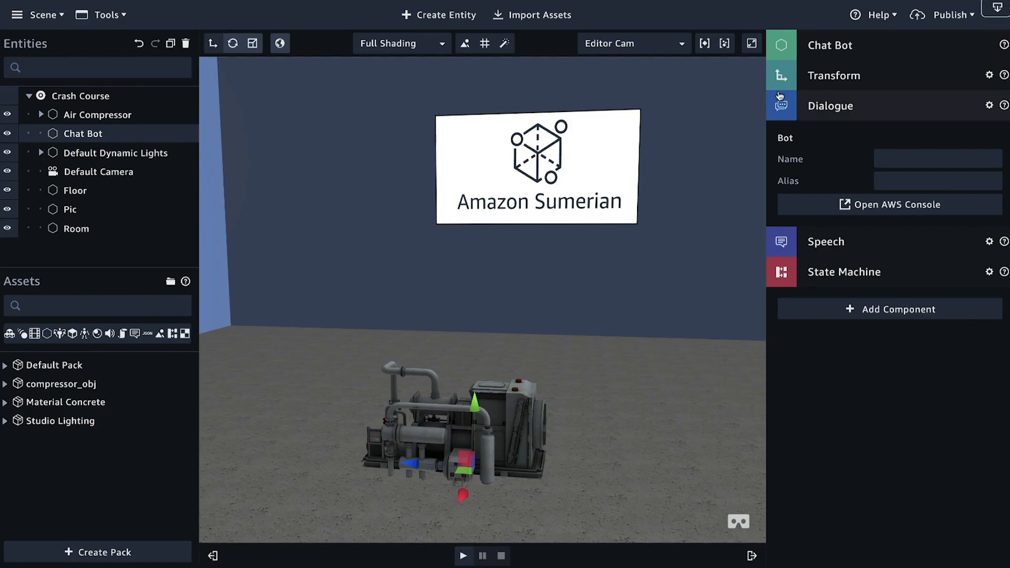
Step: Back in Amazon Sumerian, paste the Cognito Identity Pool ID into the AWS Configuration of the Crash Course scene
click(87, 101)
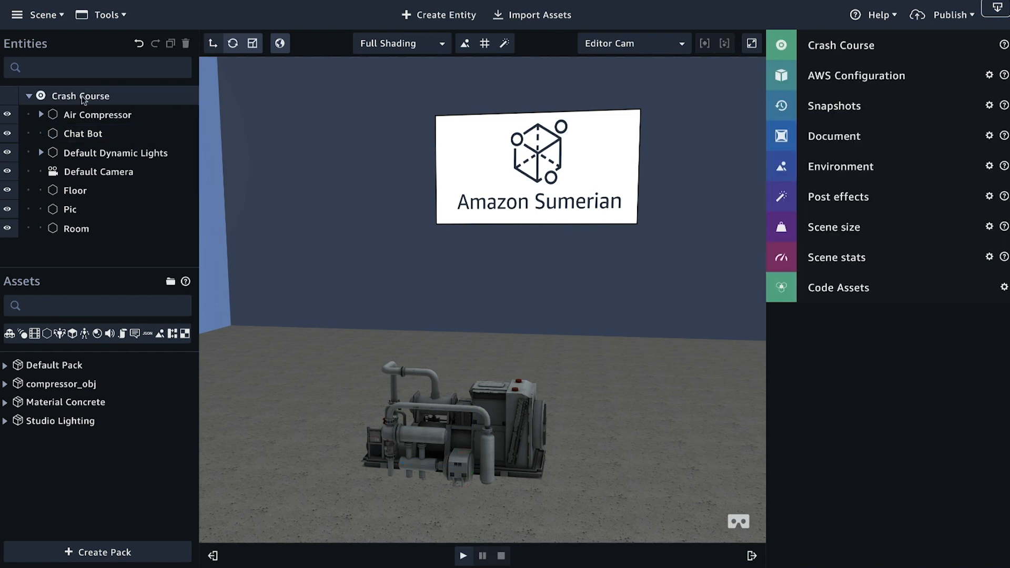
click(900, 75)
click(813, 131)
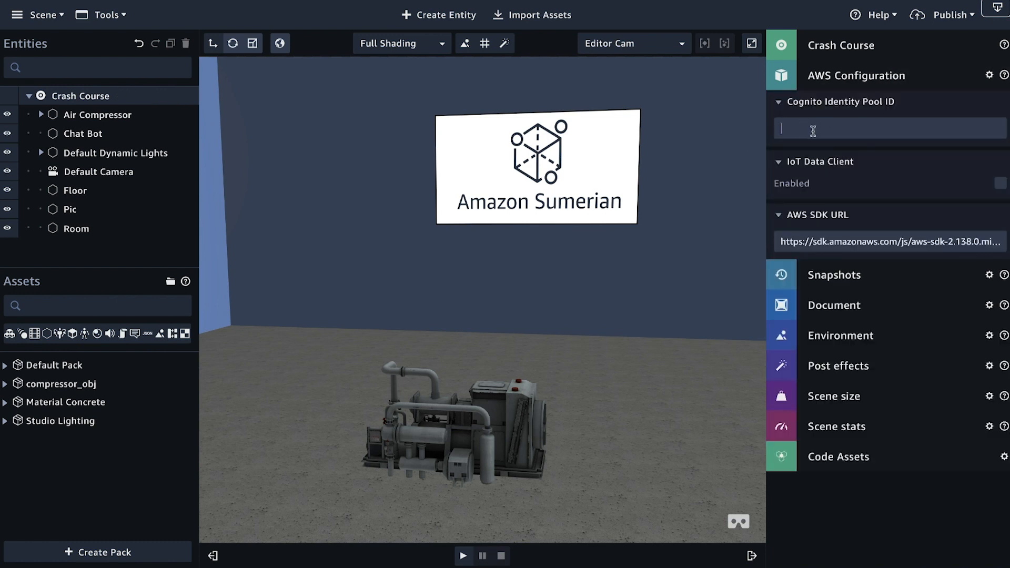
key(ctrl+v)
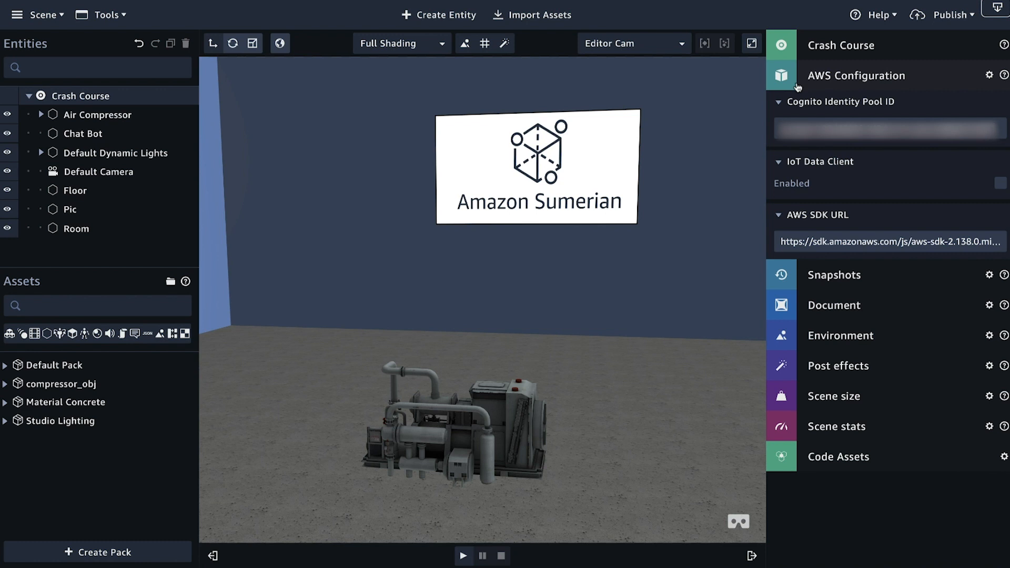
click(830, 75)
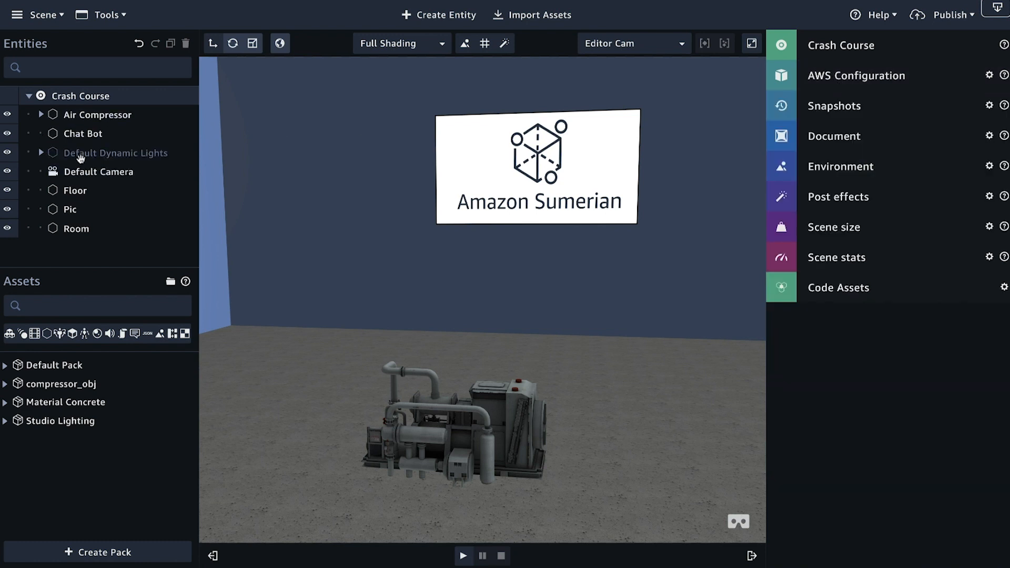
Step: Open the AWS console from the Chat Bot's Dialogue component to reach the Amazon Lex bots
click(79, 134)
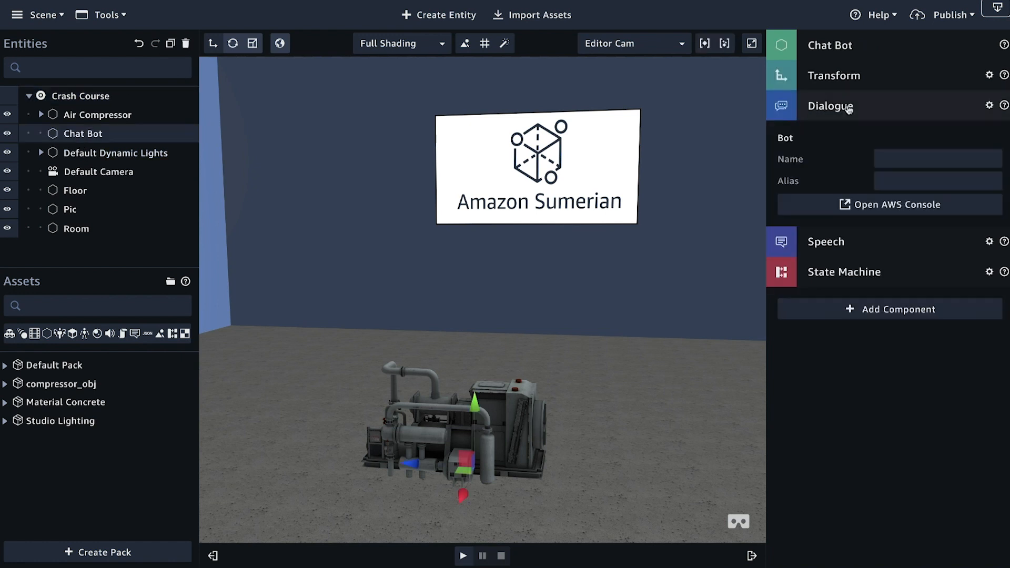
click(879, 205)
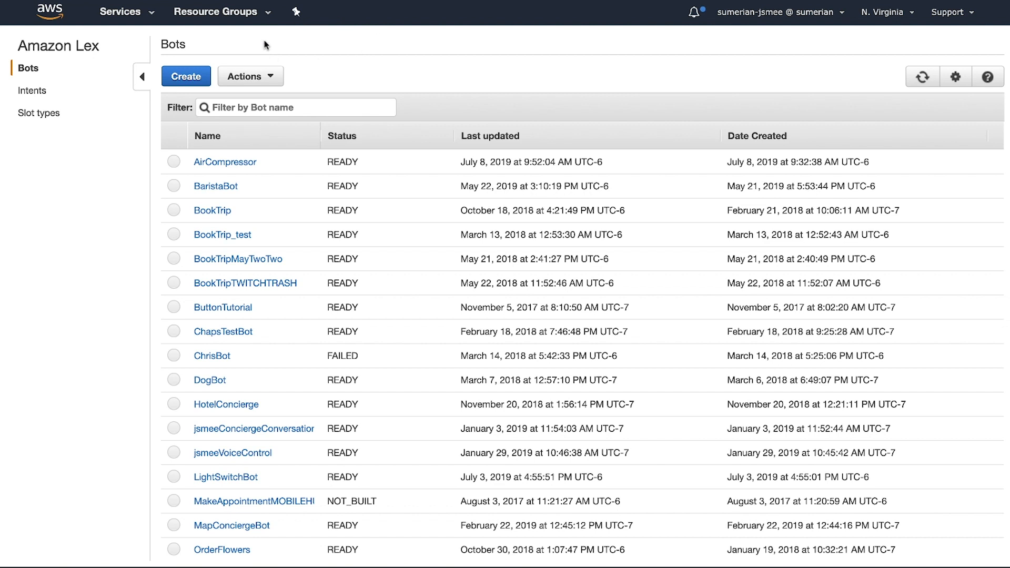
Step: Open the AirCompressor bot and review the WhatIs intent's sample utterances and response message
click(224, 163)
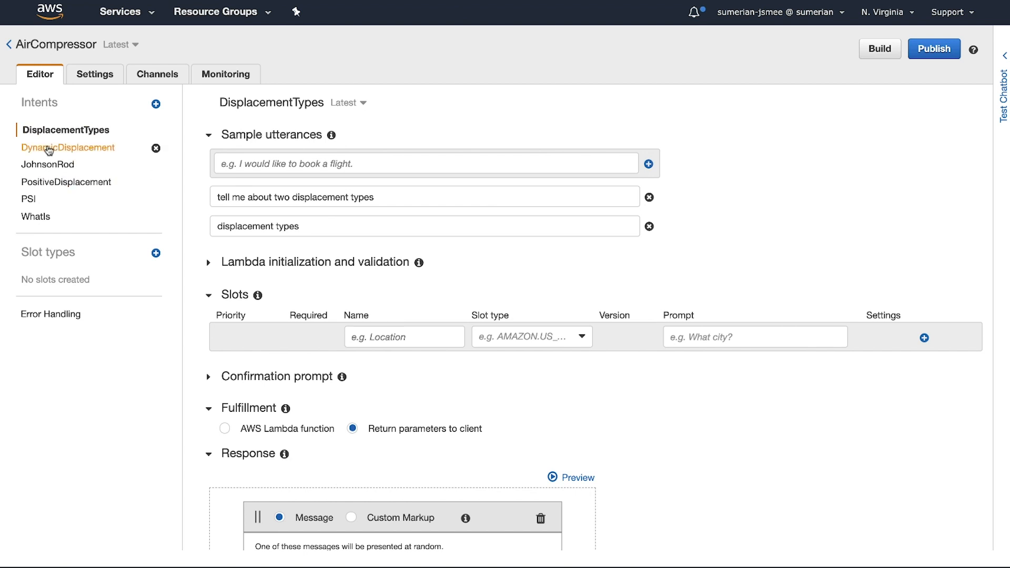
click(45, 217)
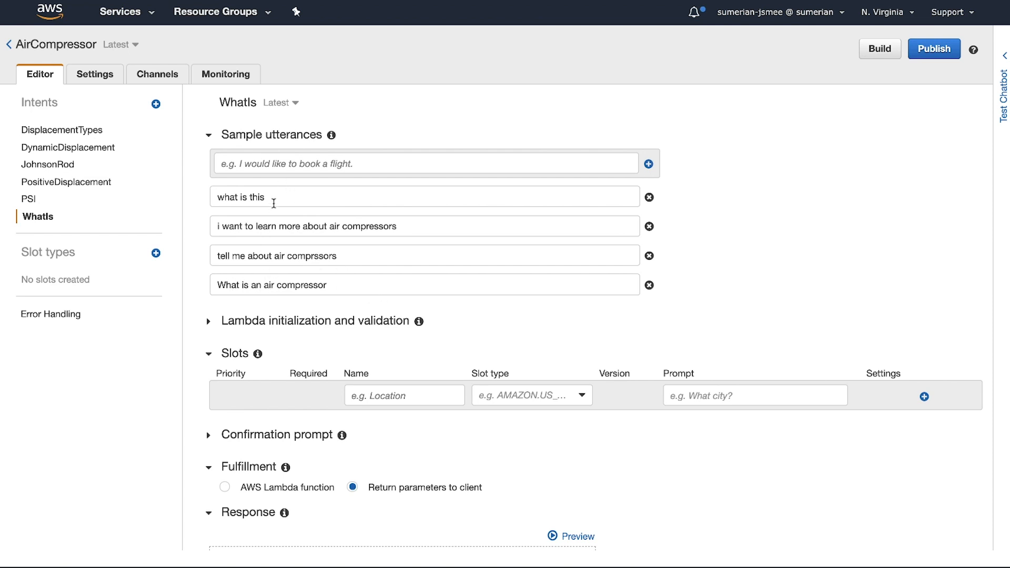
scroll(288, 339, down, 5)
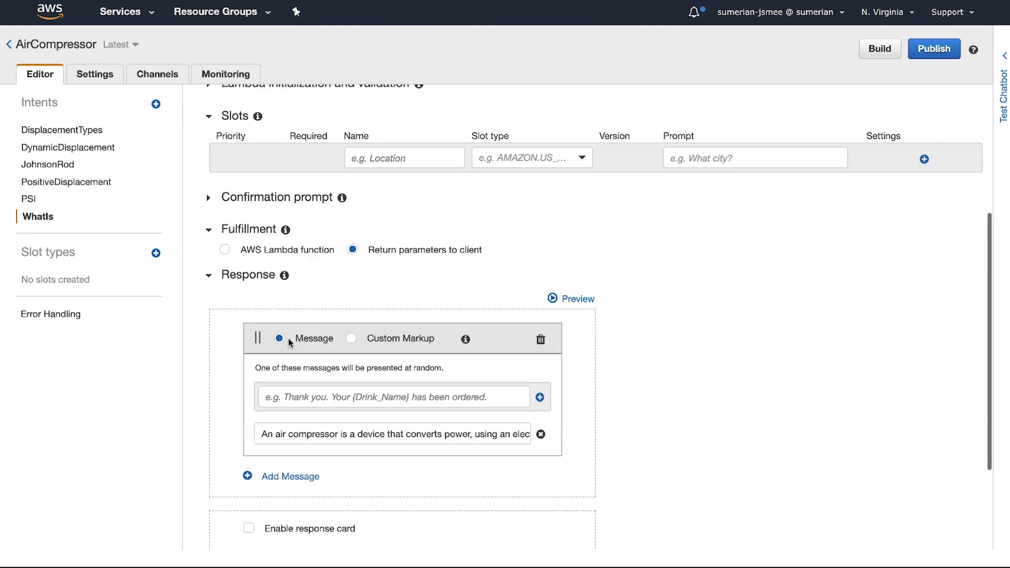
scroll(289, 339, down, 1)
drag(262, 369, 465, 368)
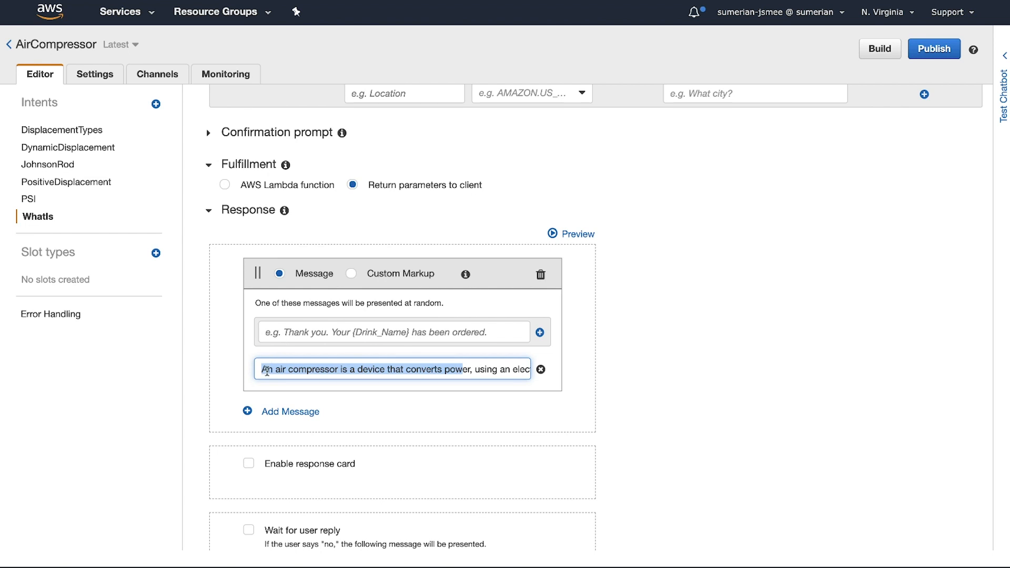
click(267, 370)
drag(260, 369, 472, 375)
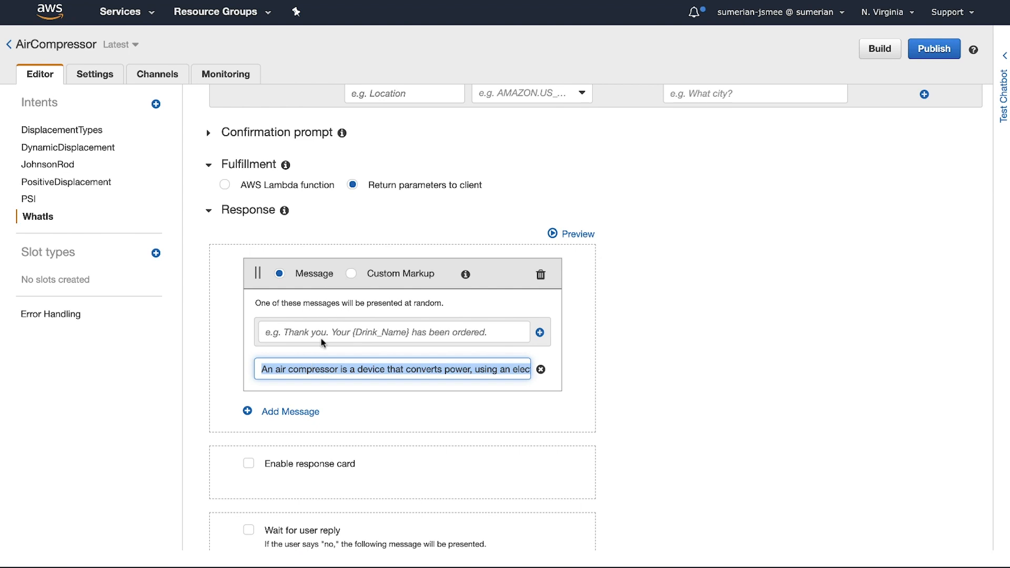
scroll(455, 167, up, 5)
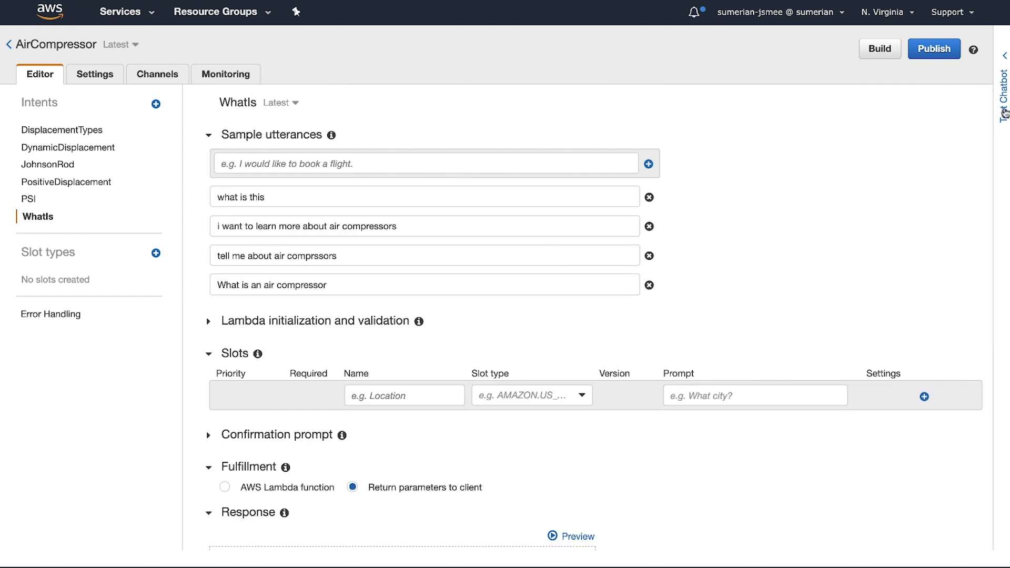
scroll(473, 282, down, 8)
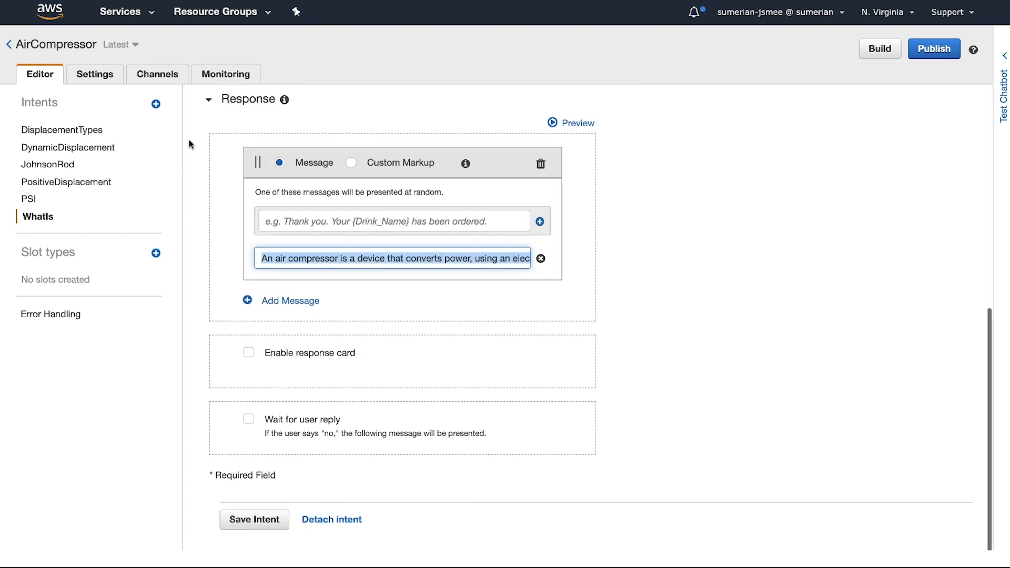
Step: Look at the options for adding an intent, and go over the WhatIs intent's utterances, fulfillment and response again
click(156, 105)
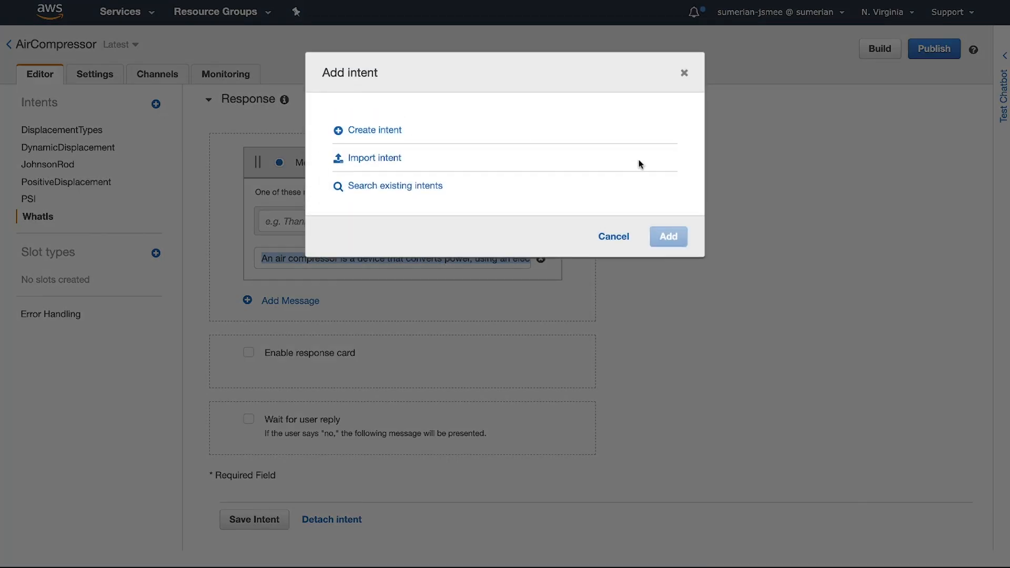
click(612, 236)
scroll(364, 195, up, 10)
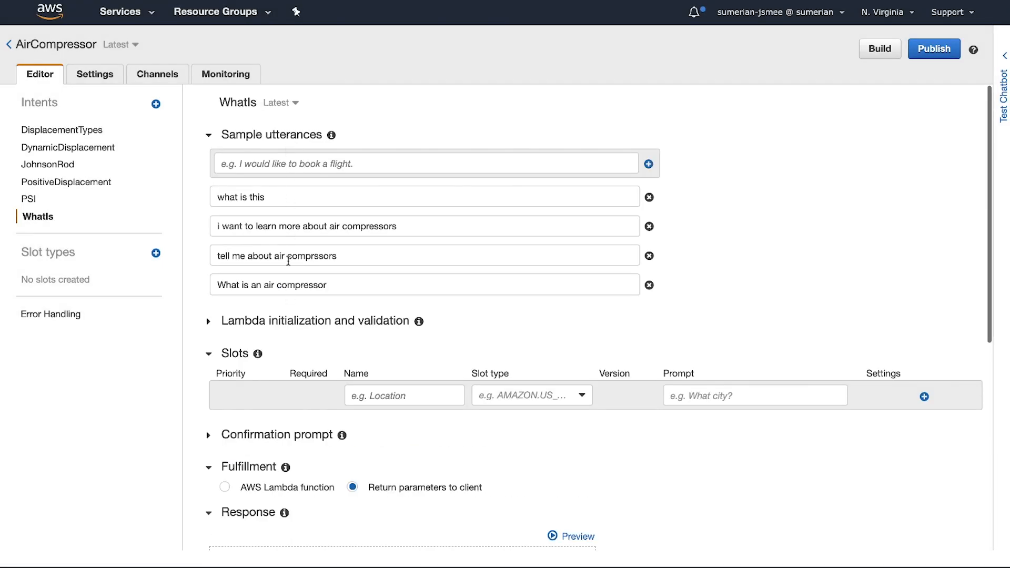
scroll(344, 337, down, 3)
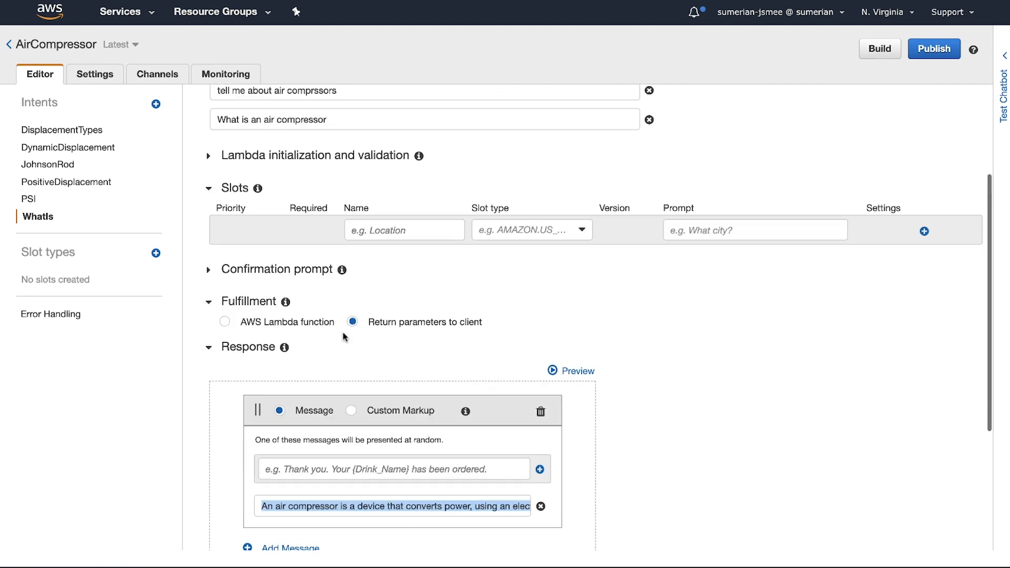
scroll(345, 337, down, 2)
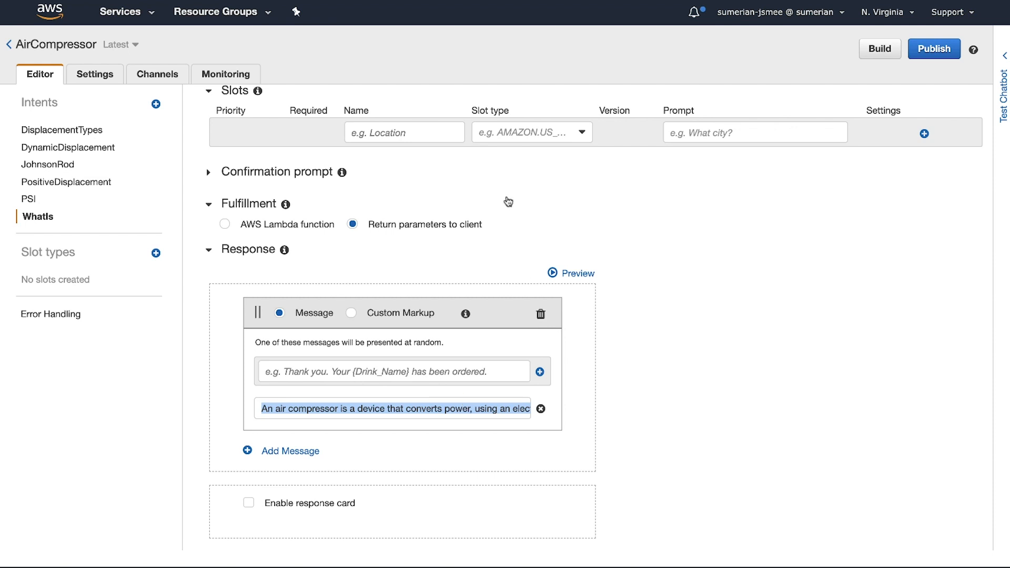
scroll(388, 197, up, 5)
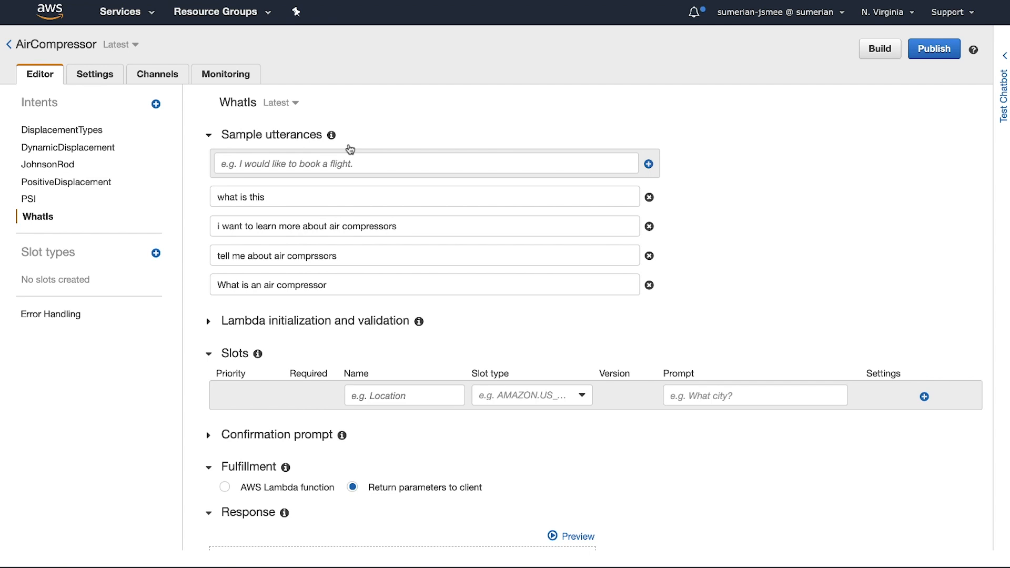
Step: Test the AirCompressor chatbot with the utterance "what is this"
click(1004, 100)
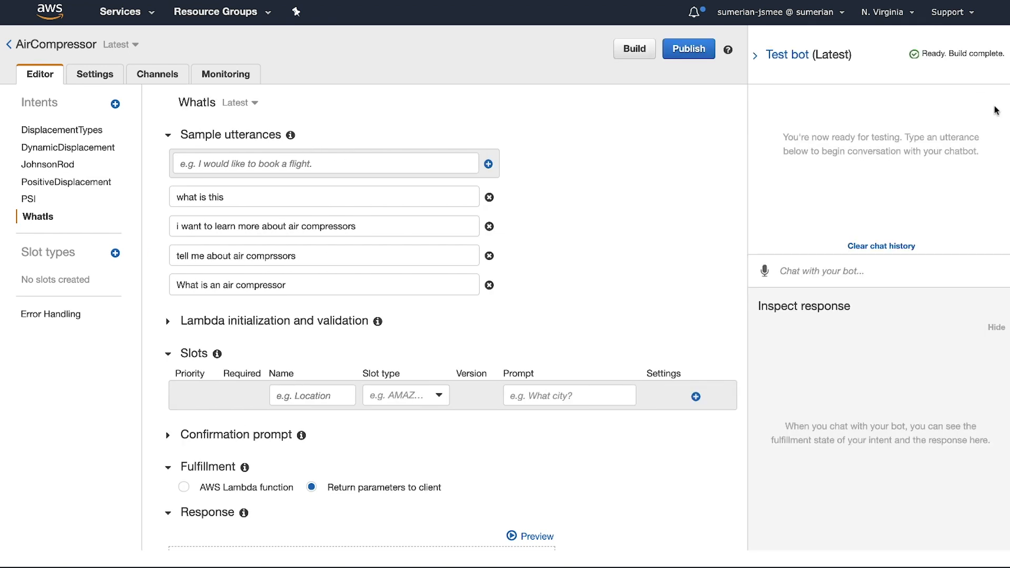
click(835, 277)
text(what is this)
key(Return)
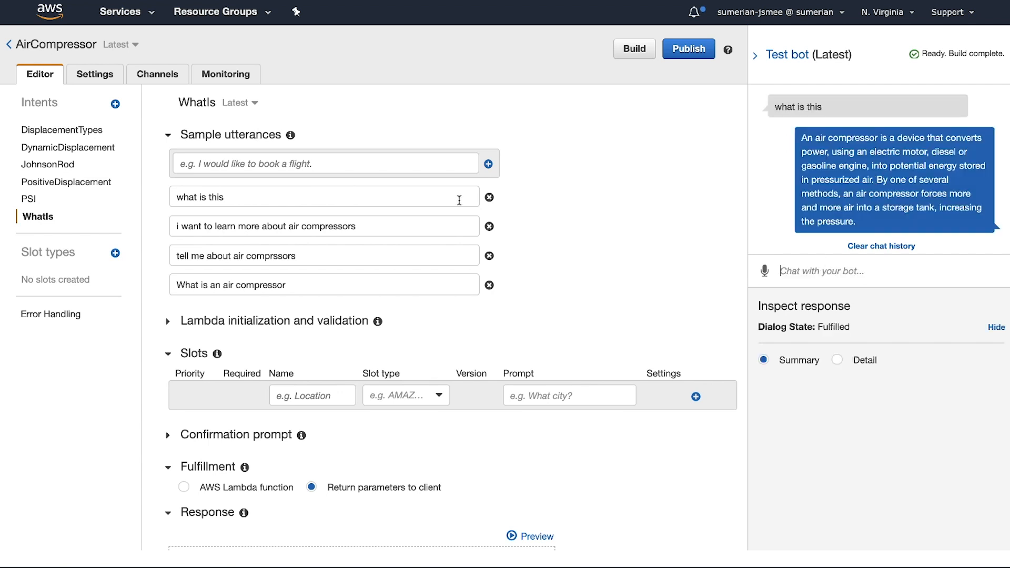
Step: Open the PSI intent to check its utterances and test the chatbot with "what is psi"
text(what is)
click(29, 199)
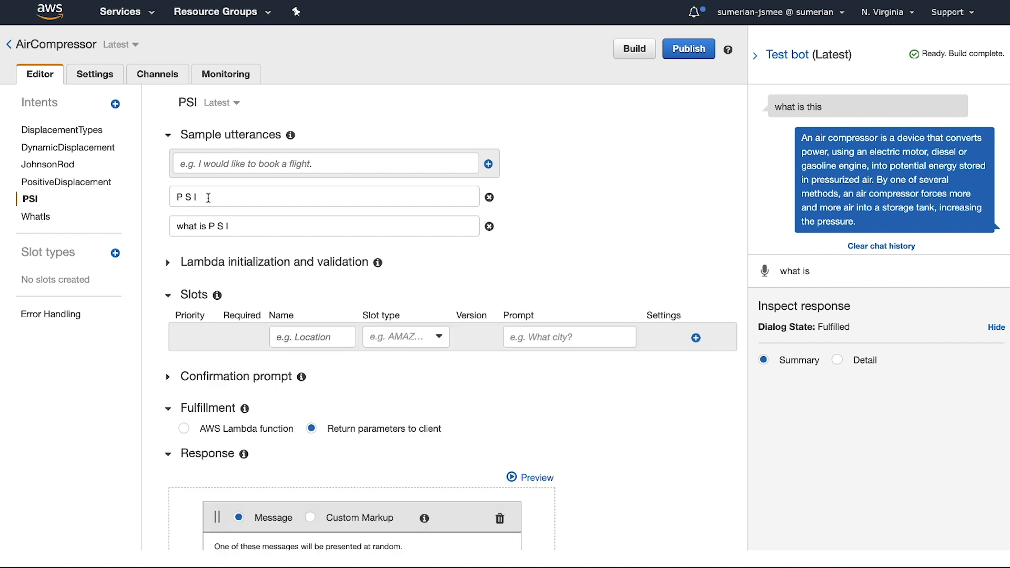
click(821, 271)
text(psi)
key(Return)
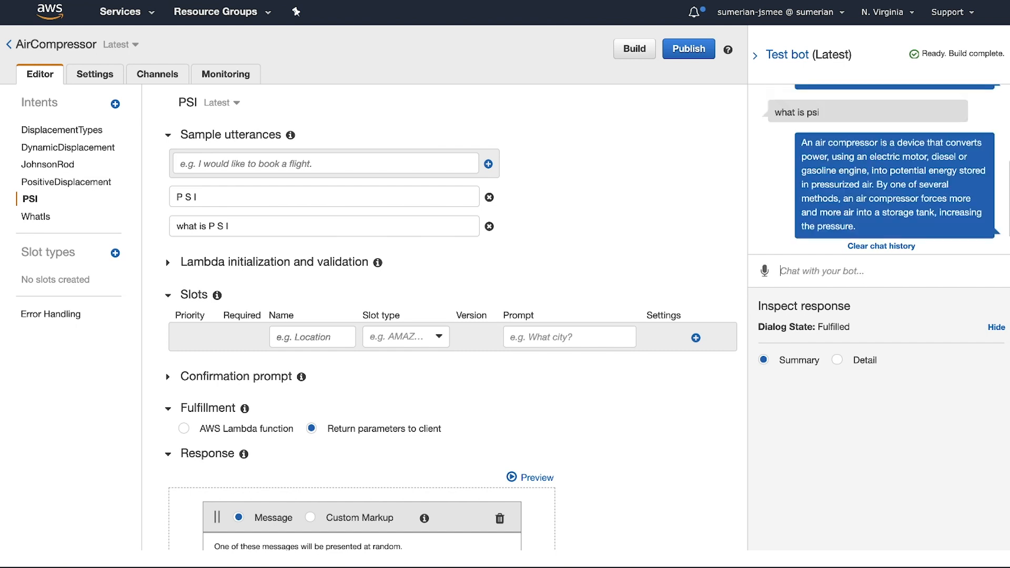
Step: Test the chatbot with the spaced-out utterance "what is p s i"
text(what )
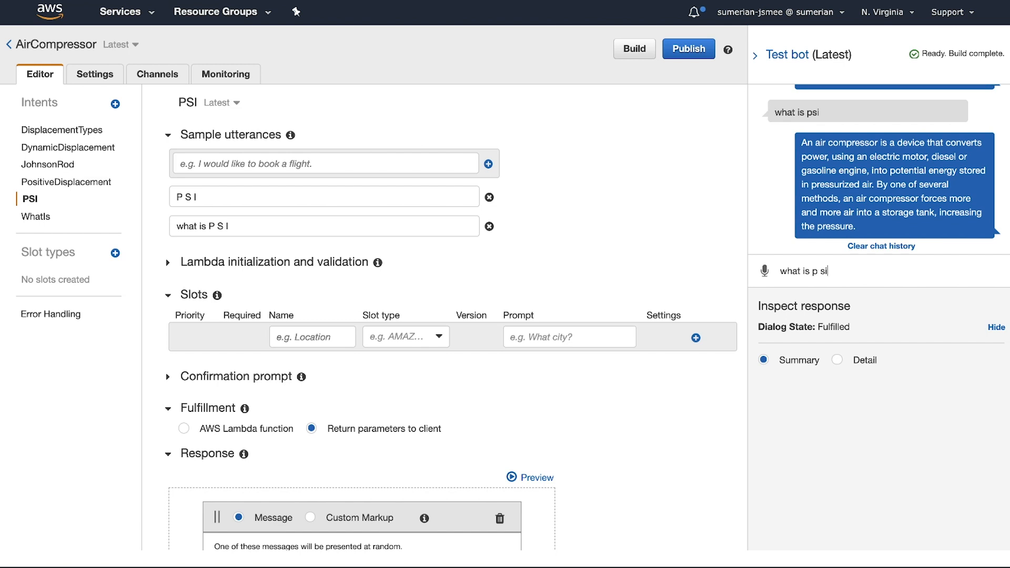
text(is p s i)
key(Return)
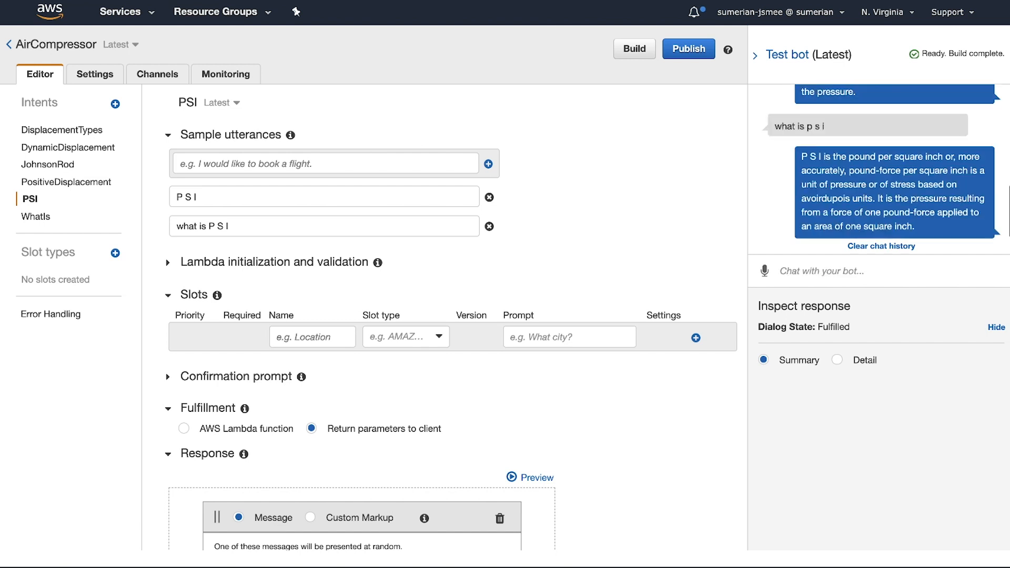
Step: Compare the bot's replies to "what is psi" and "what is p s i" in the test chat history
scroll(815, 105, up, 3)
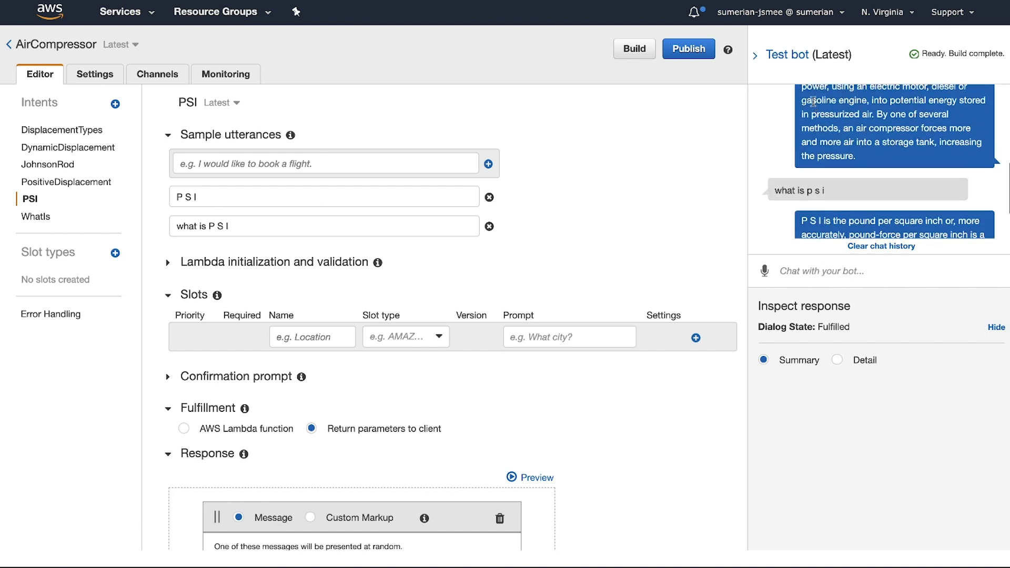
scroll(826, 194, up, 5)
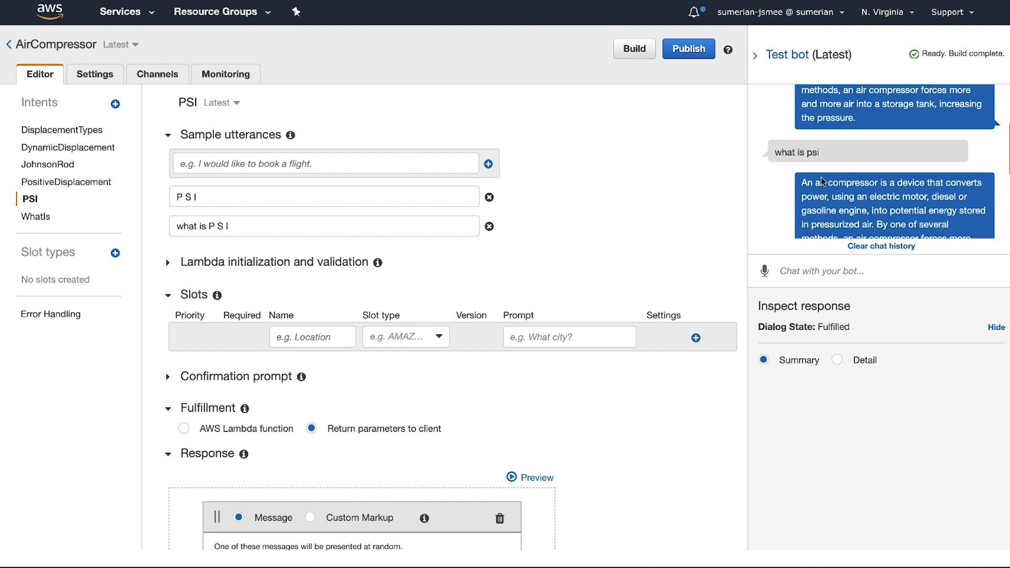
drag(808, 153, 824, 158)
scroll(821, 161, down, 3)
drag(805, 98, 770, 99)
scroll(817, 136, down, 3)
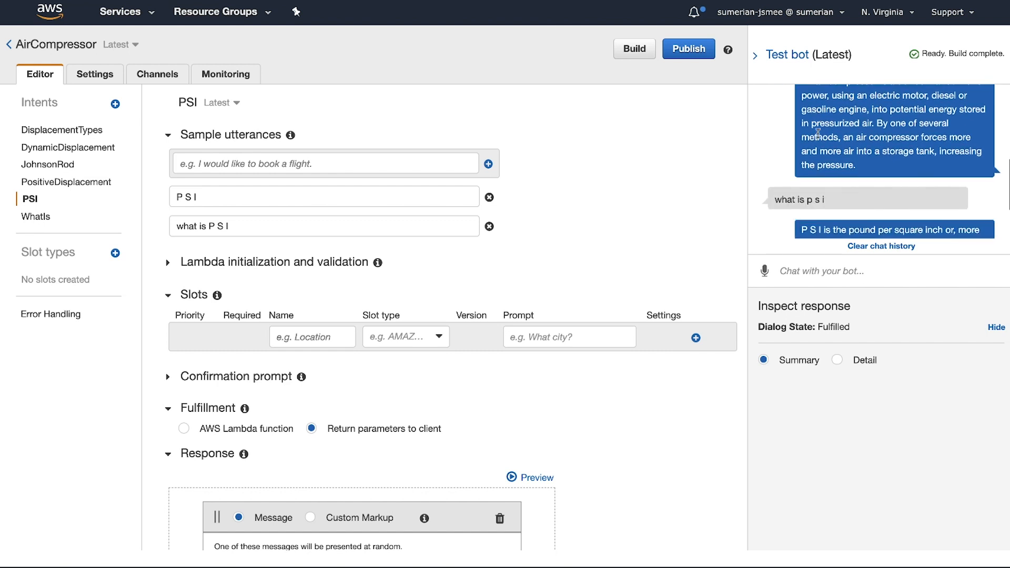
scroll(843, 147, down, 5)
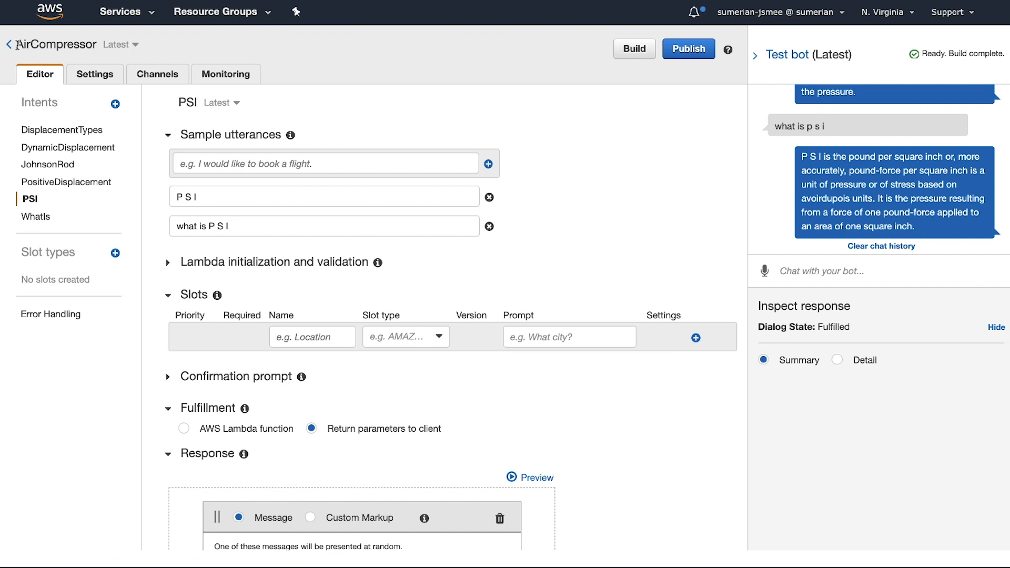
Step: Copy the bot's name and, back in Amazon Sumerian, set the Chat Bot's Dialogue bot name to AirCompressor and its alias to $LATEST
drag(16, 44, 96, 47)
key(ctrl+c)
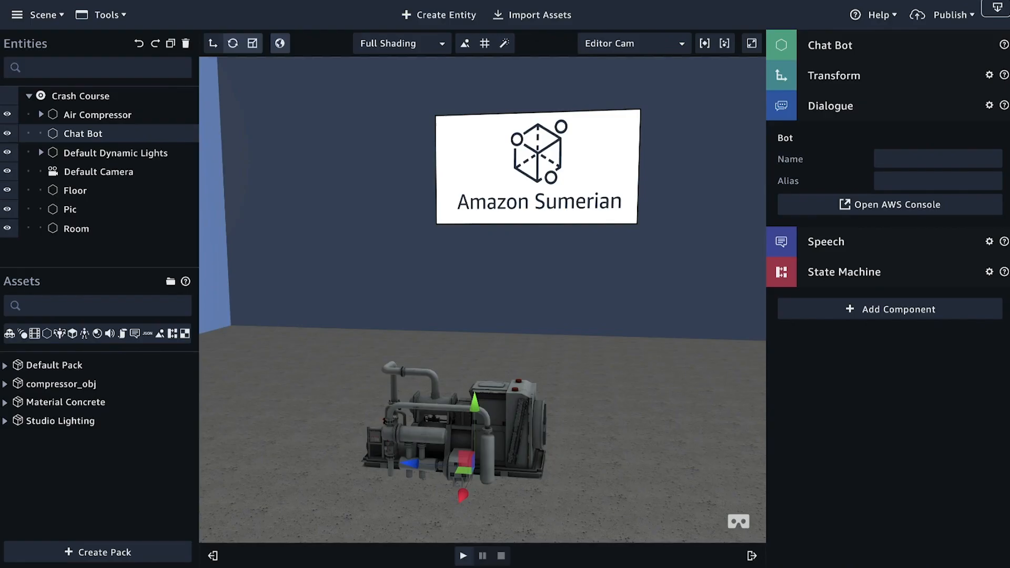
click(934, 158)
key(ctrl+v)
click(892, 181)
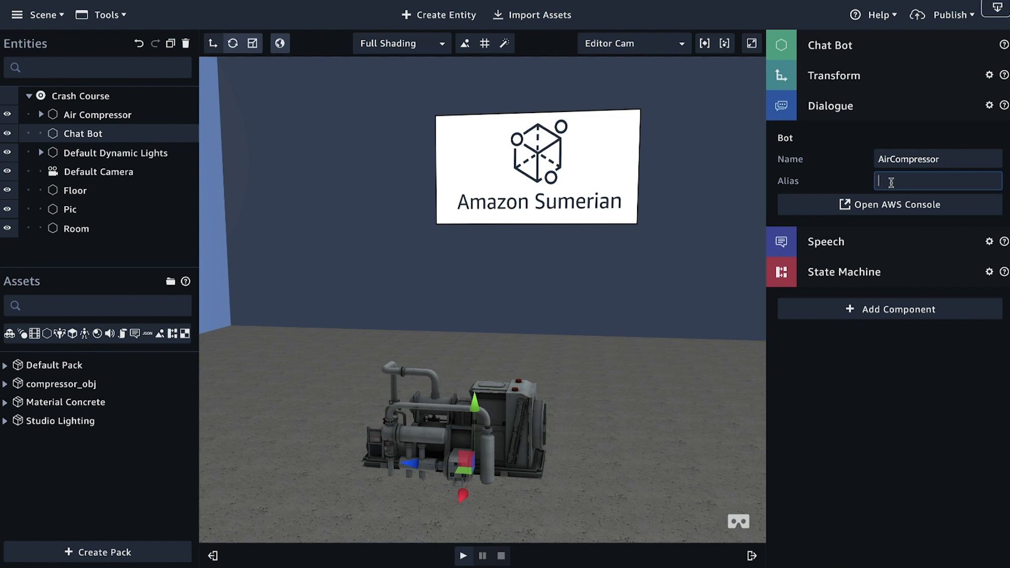
text($LATEST)
click(831, 106)
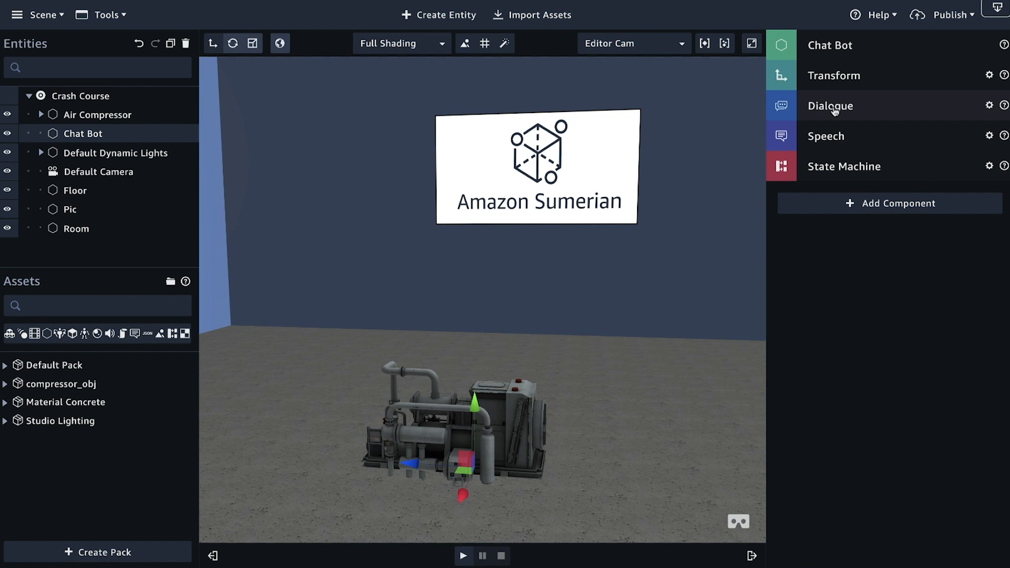
Step: Review the Chat Bot's Speech component settings and the list of available voices
click(834, 138)
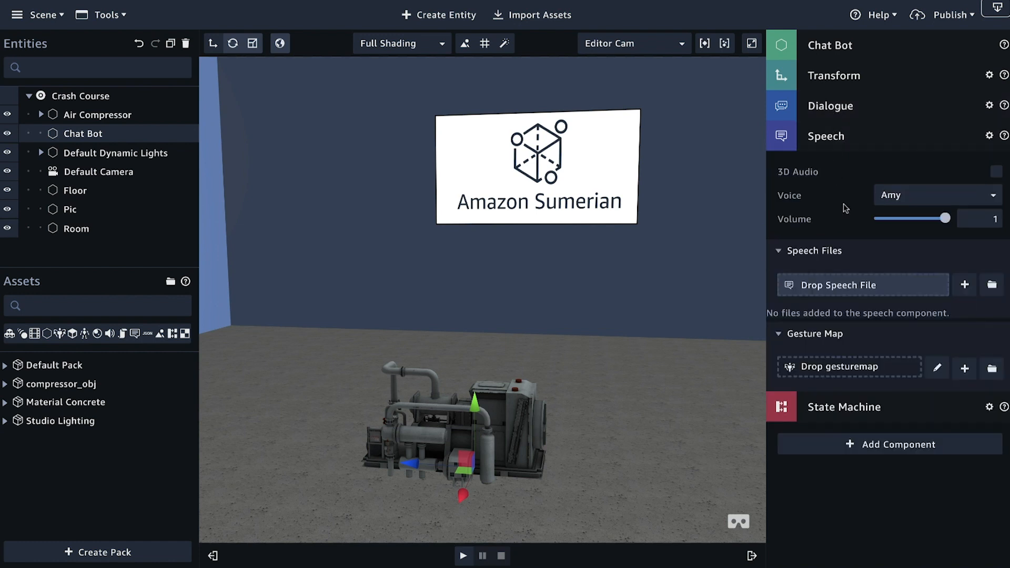
click(888, 203)
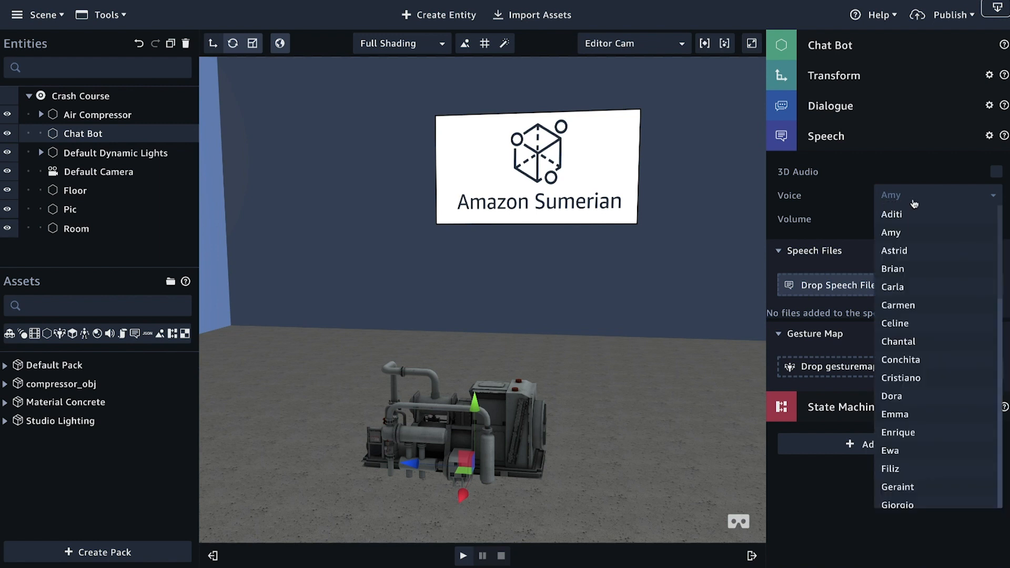
click(857, 203)
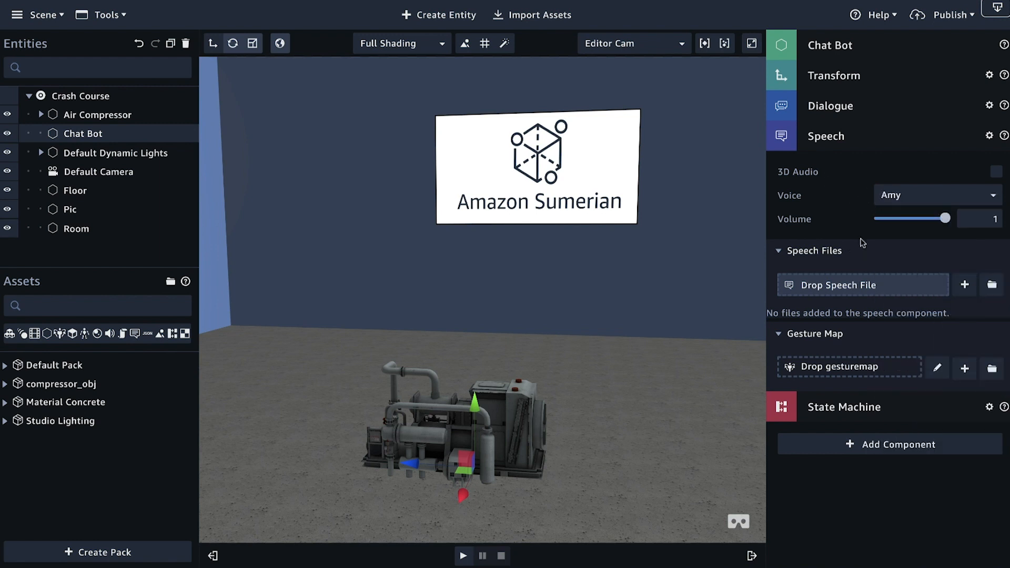
click(824, 142)
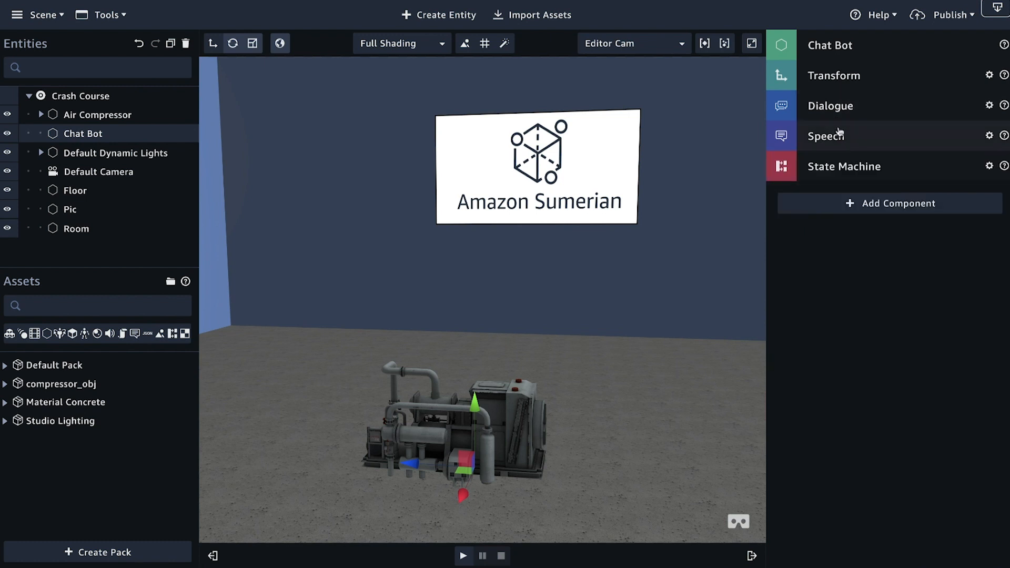
click(838, 138)
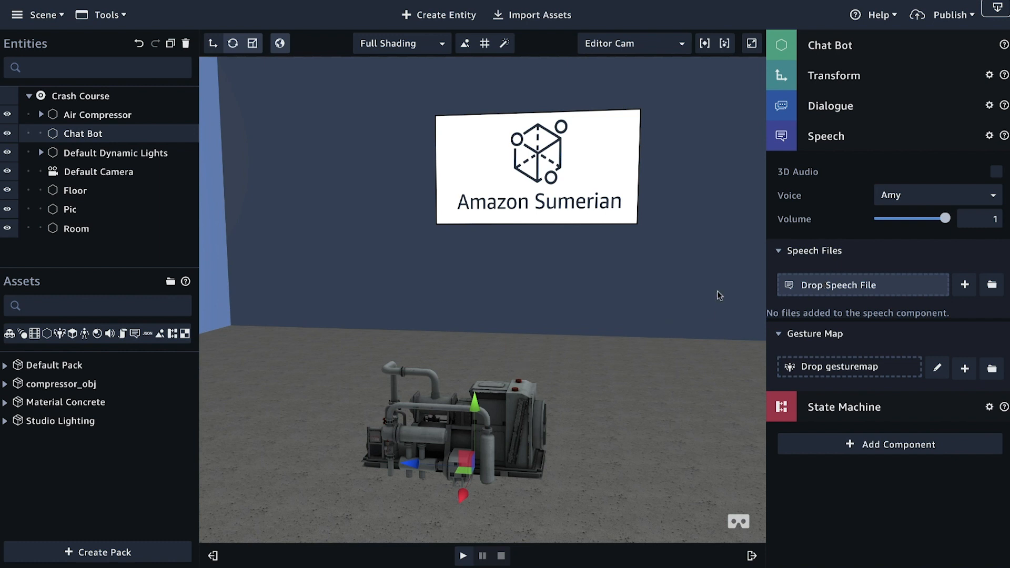
click(827, 143)
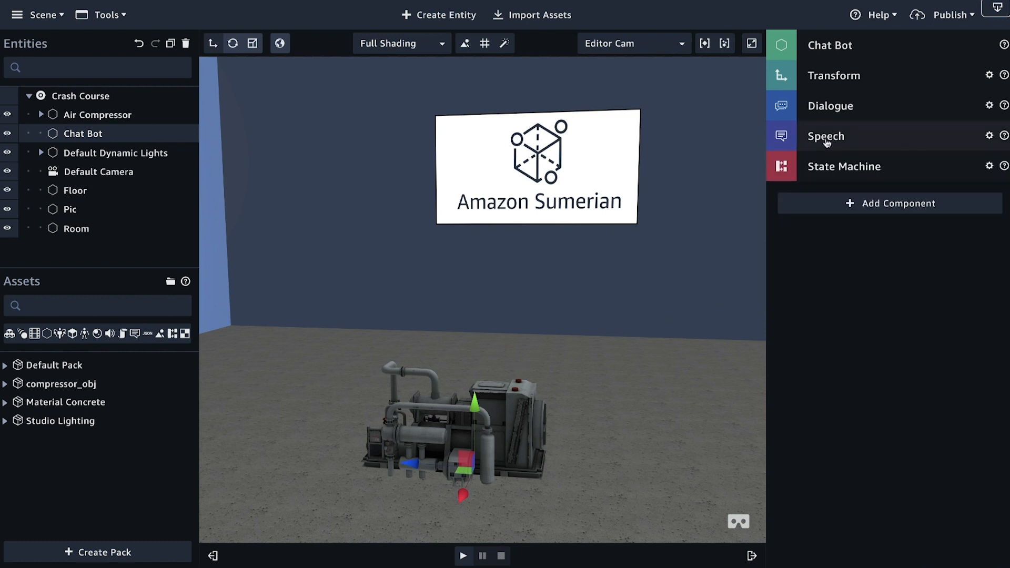
Step: Add a new behavior to the Chat Bot's State Machine component and name it Chat Behavior
click(828, 173)
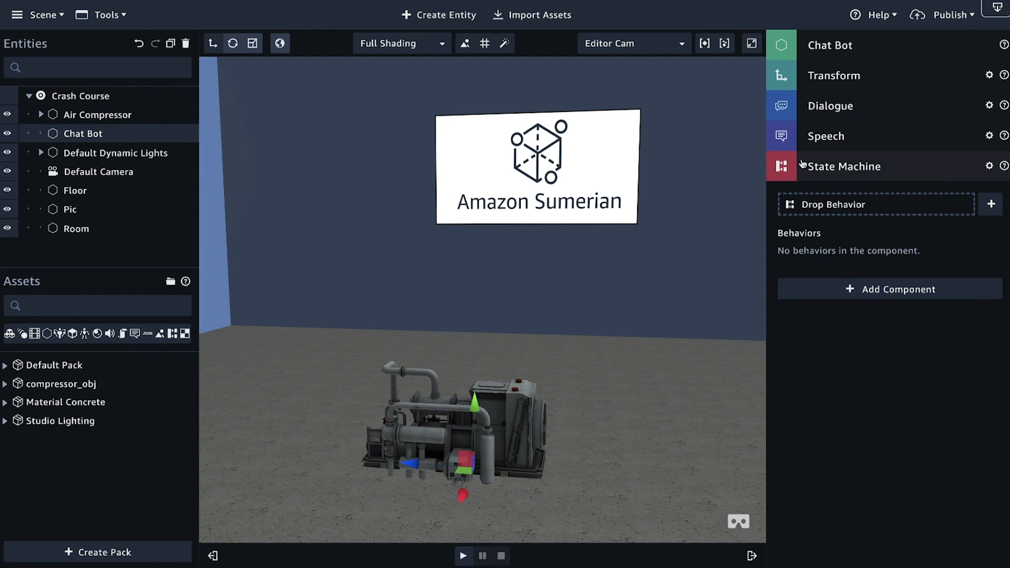
click(992, 205)
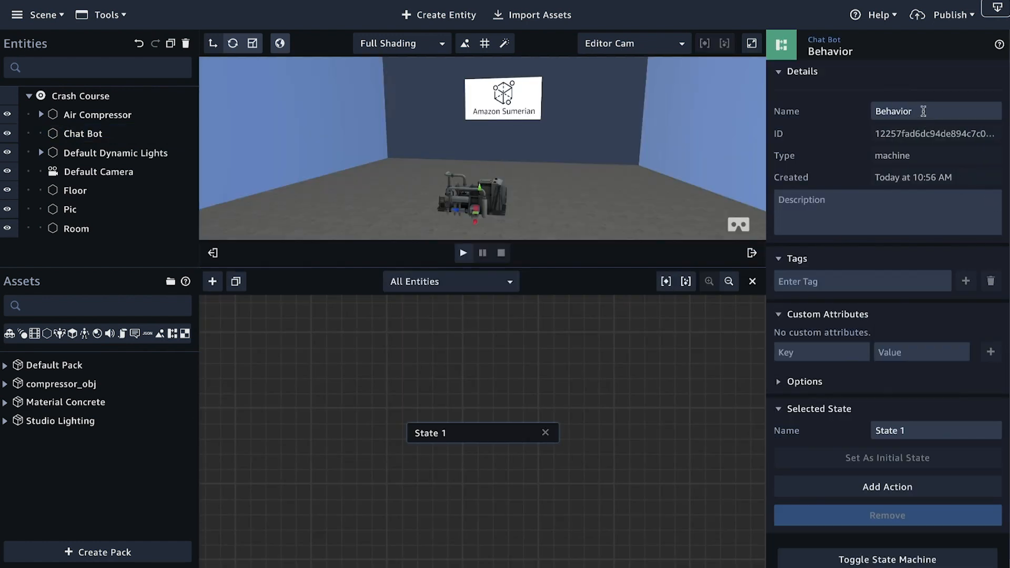
drag(925, 109, 749, 108)
key(Home)
text(Chat)
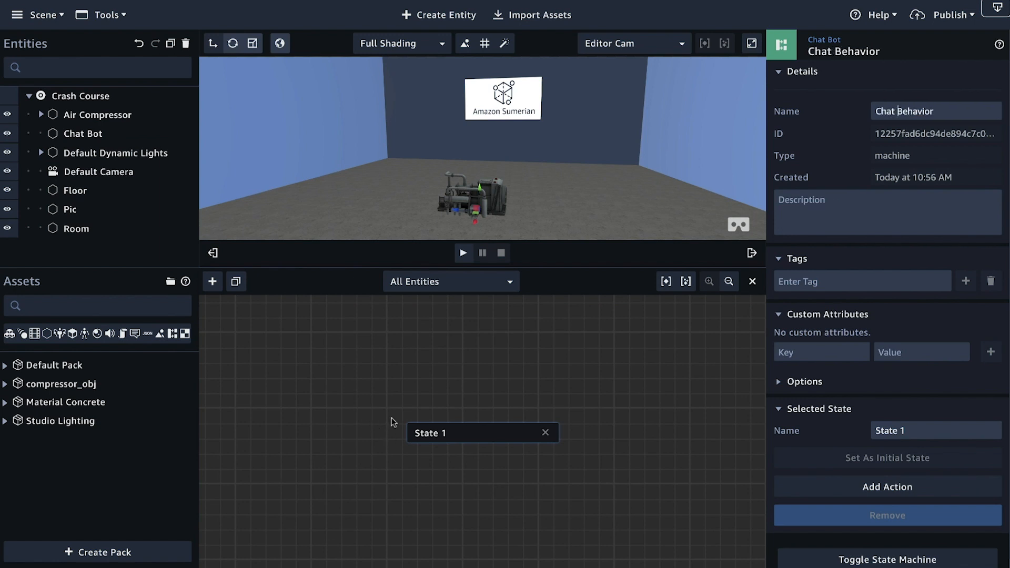
Step: Hide the entities and assets side to widen the state graph, and rename the initial state AWS SDK
drag(478, 444, 353, 437)
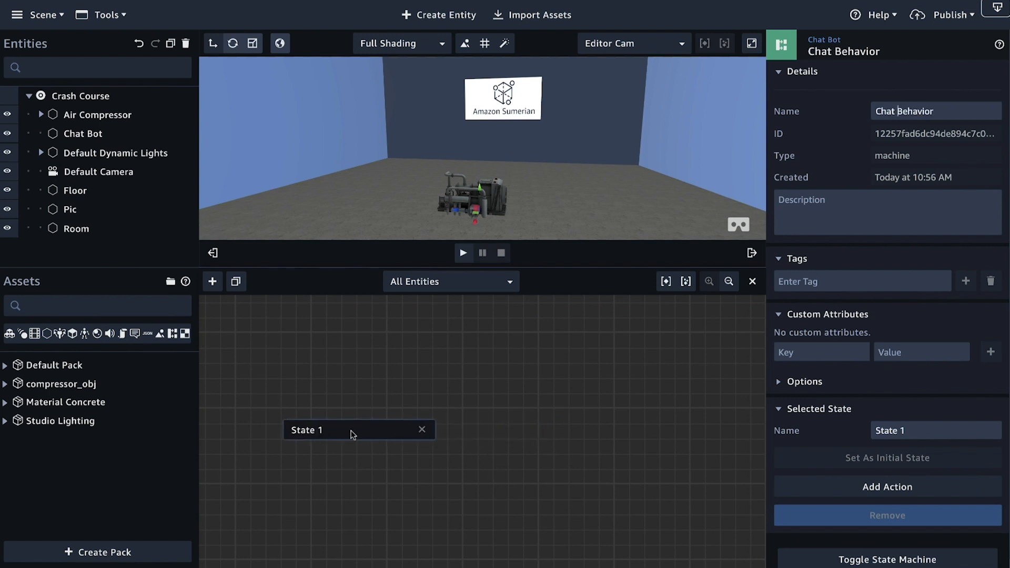
click(213, 253)
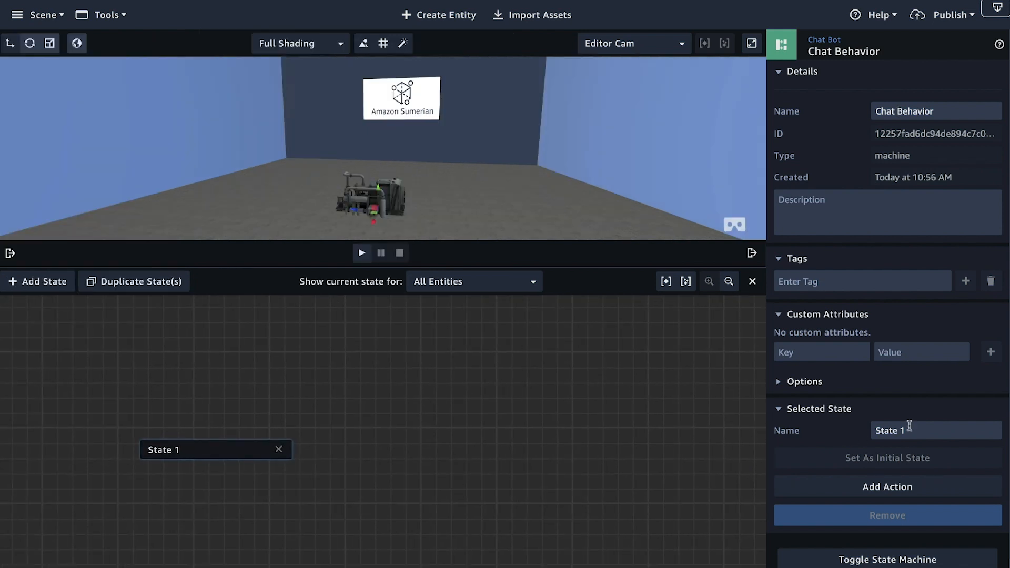
drag(910, 430, 850, 430)
text(AWS)
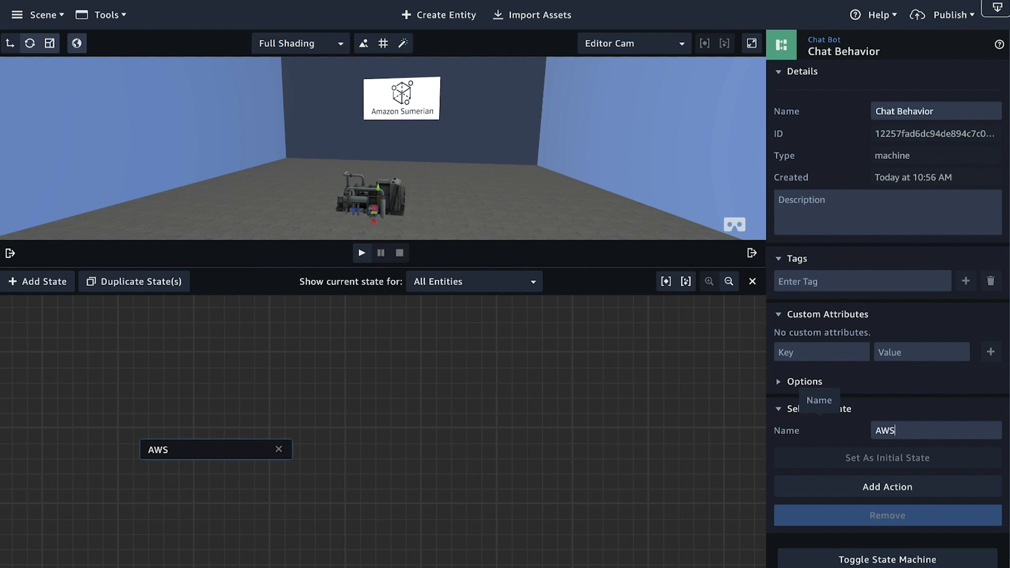
text(SDK)
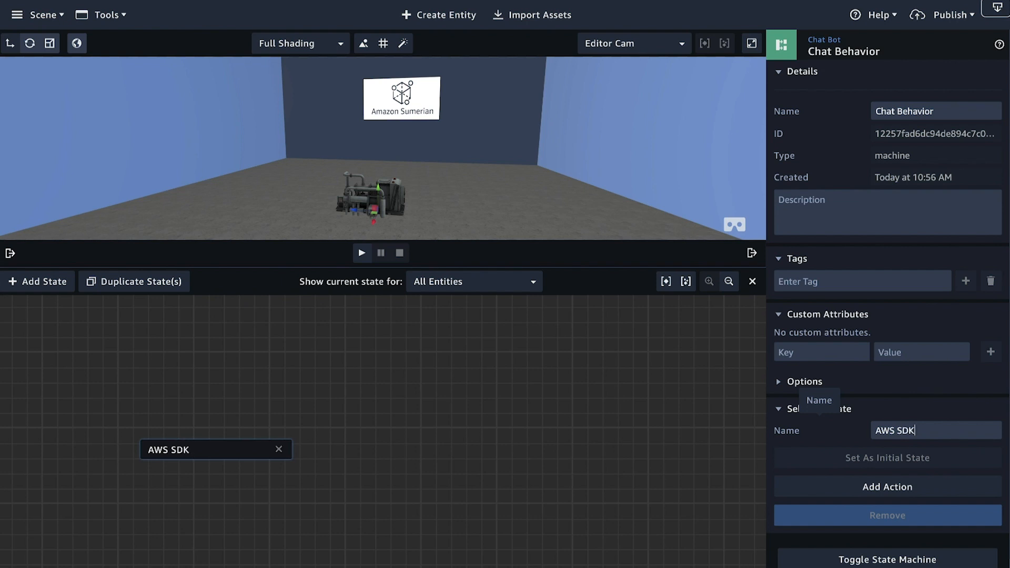
Step: Add the AWS SDK Ready action to the AWS SDK state and place the state at the graph's lower left
click(898, 497)
text(aws)
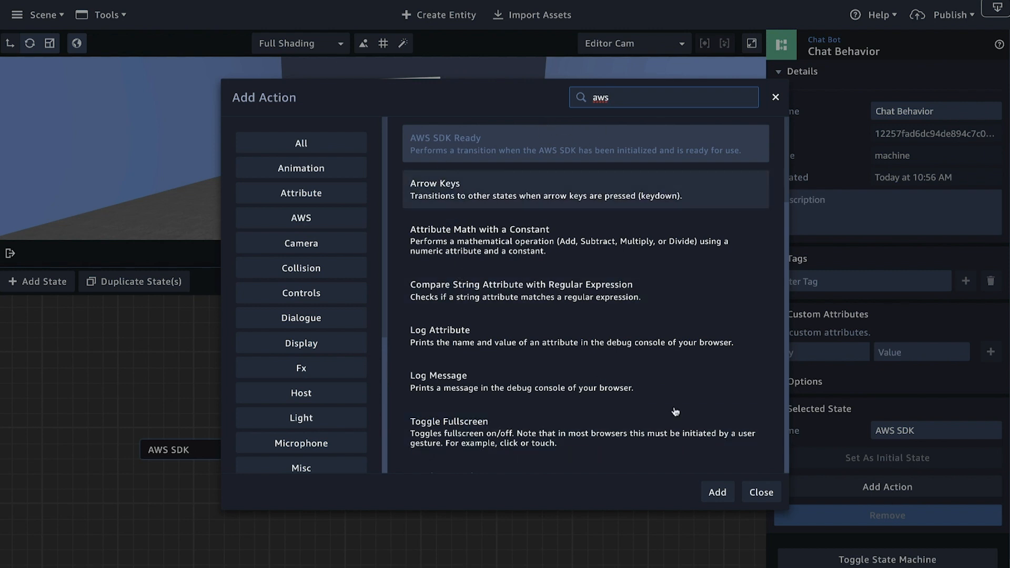
click(716, 492)
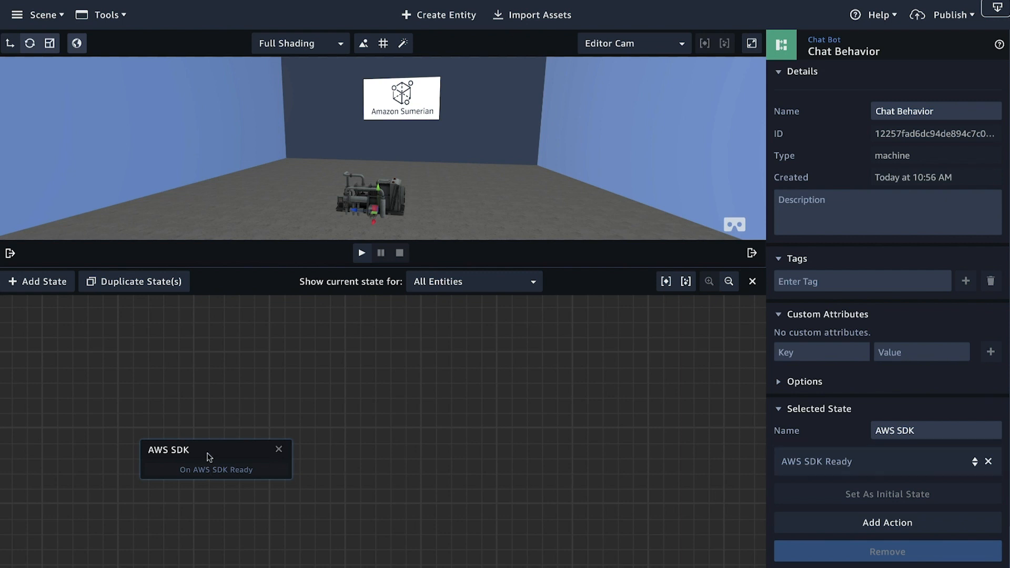
drag(210, 451, 118, 479)
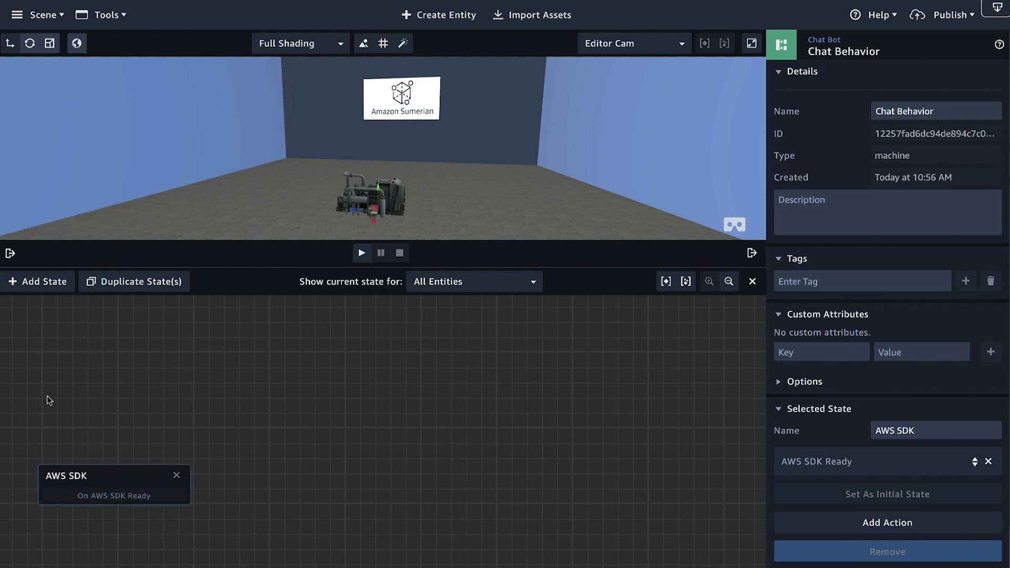
Step: Add a second state up and to the right of AWS SDK and name it Key Down
click(44, 281)
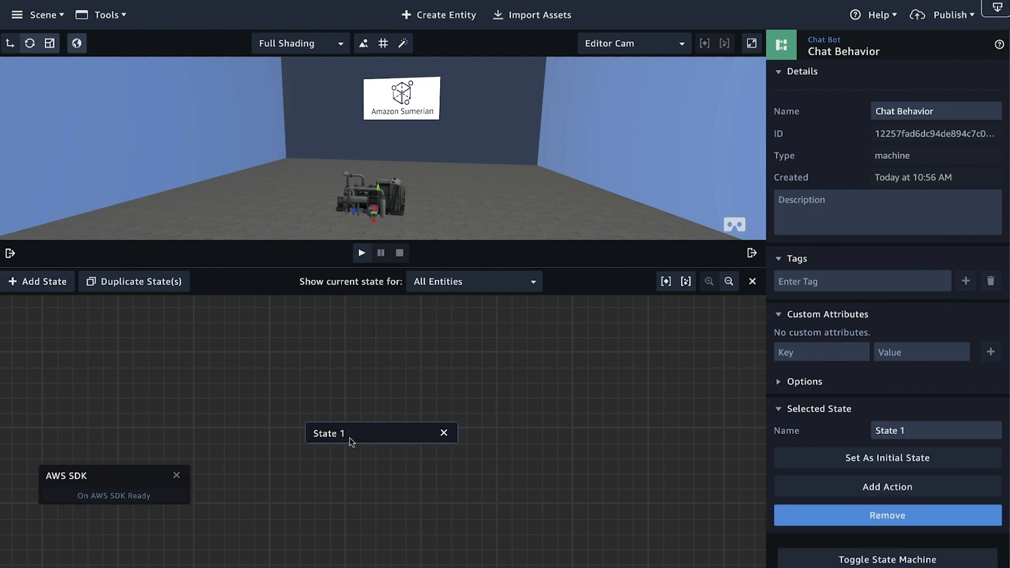
drag(350, 438, 246, 418)
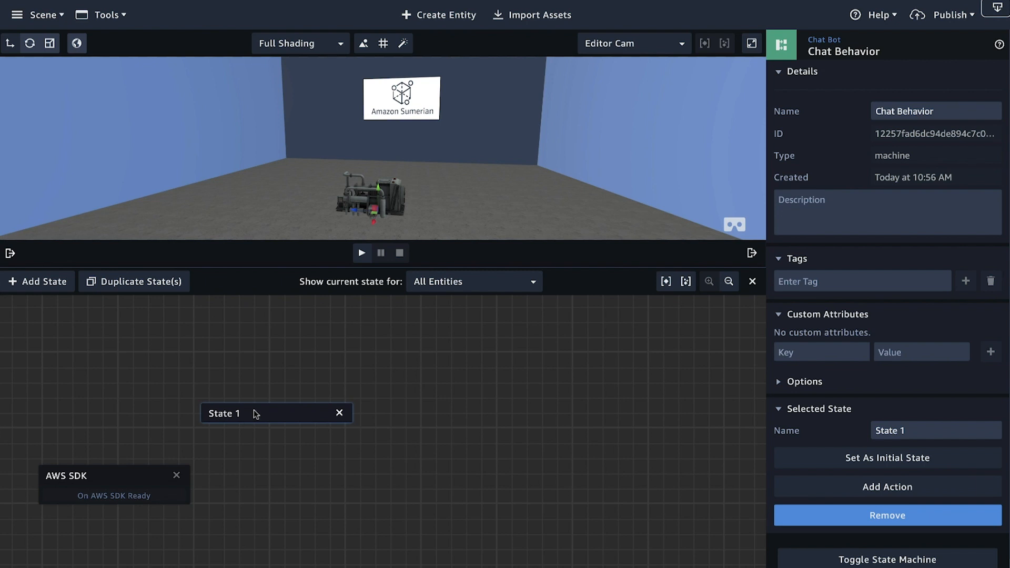
click(914, 430)
drag(914, 430, 835, 435)
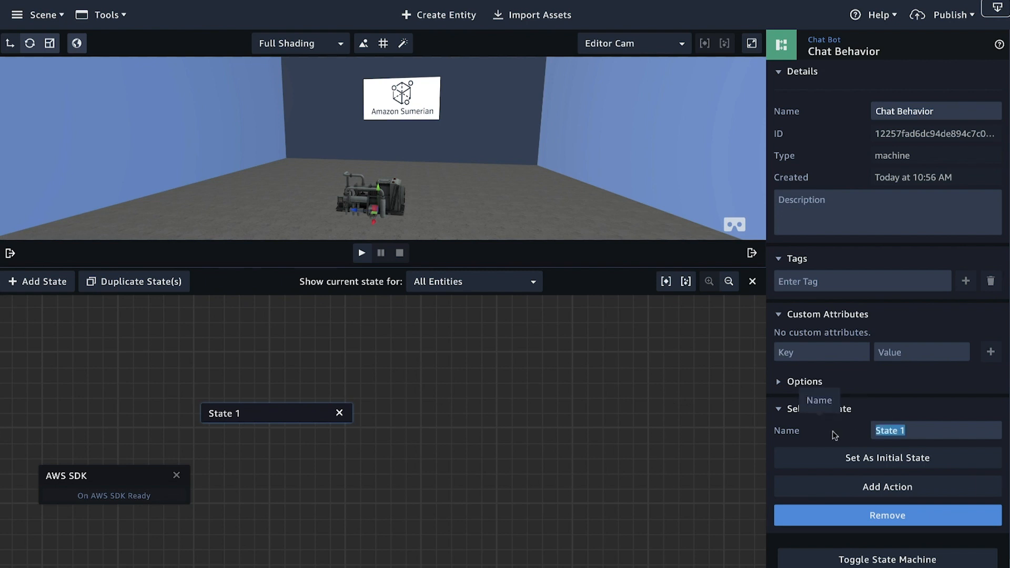
text(Wait for inpu)
key(BackSpace)
key(BackSpace)
key(BackSpace)
key(BackSpace)
key(BackSpace)
key(BackSpace)
key(BackSpace)
key(BackSpace)
key(BackSpace)
key(BackSpace)
key(BackSpace)
key(BackSpace)
key(BackSpace)
text(Key Down)
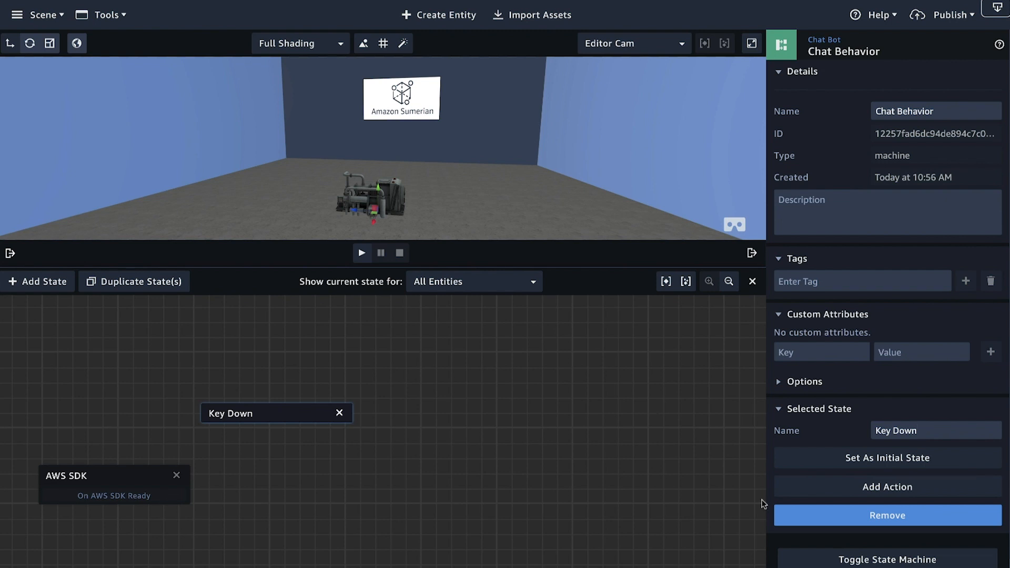
Step: Add a Key Down action to the Key Down state and set its key to Space
click(886, 488)
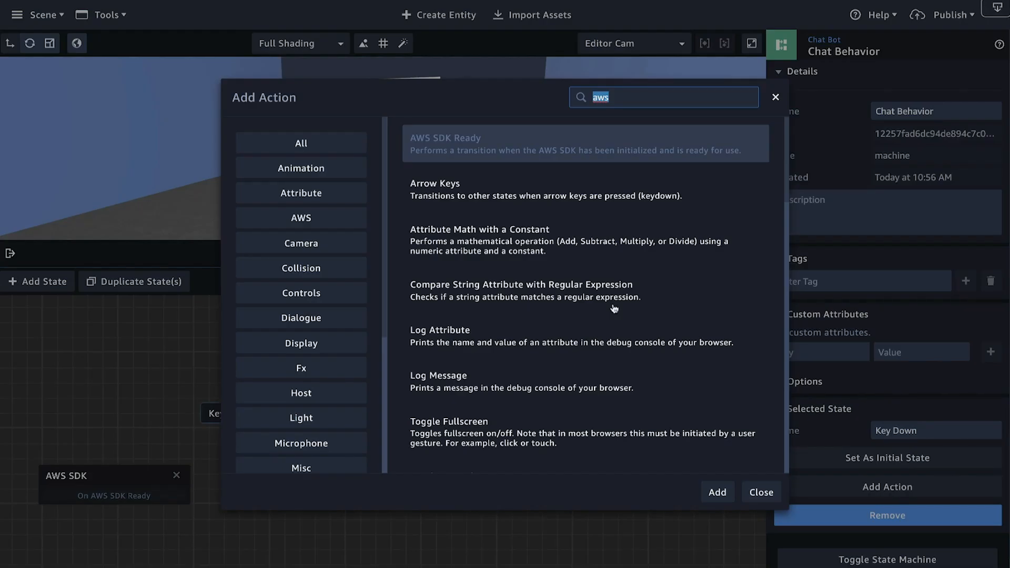
text(key down)
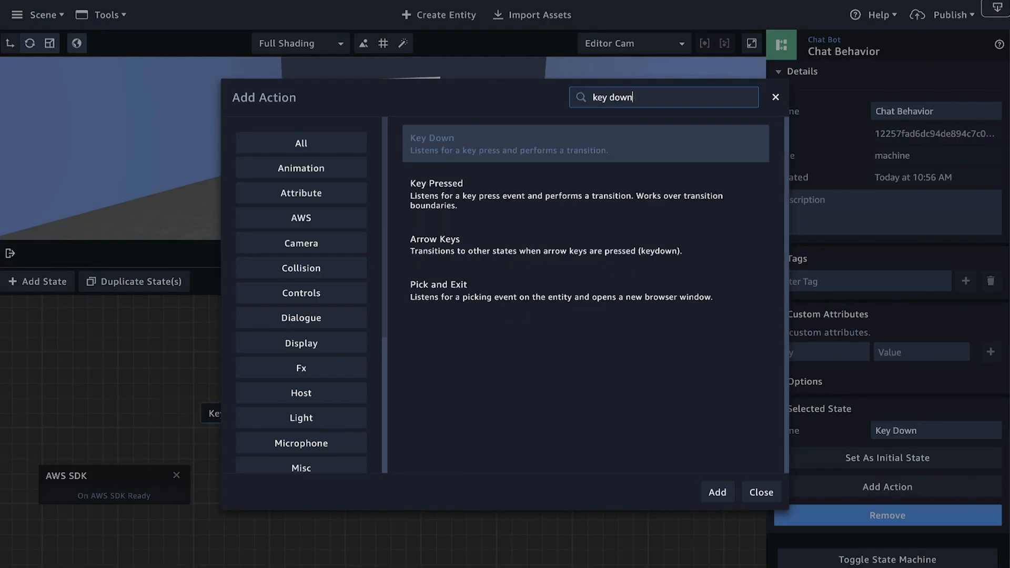
key(Return)
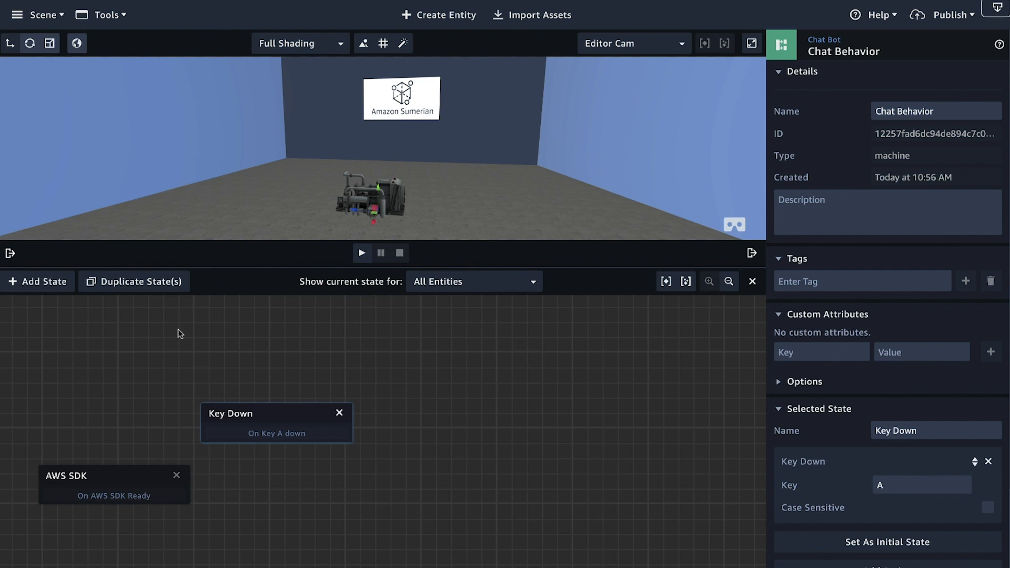
drag(257, 414, 264, 388)
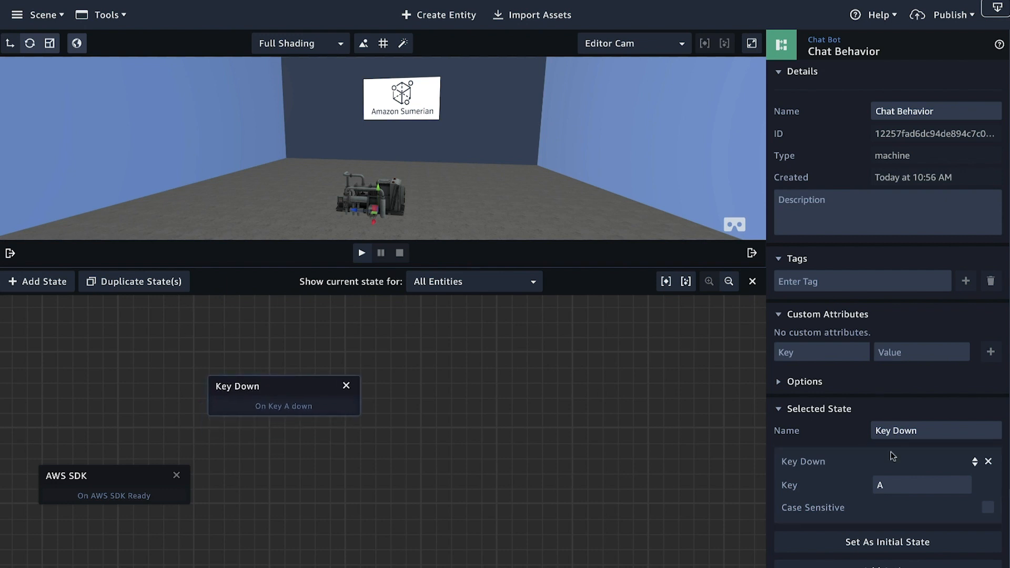
click(882, 485)
key(BackSpace)
key(space)
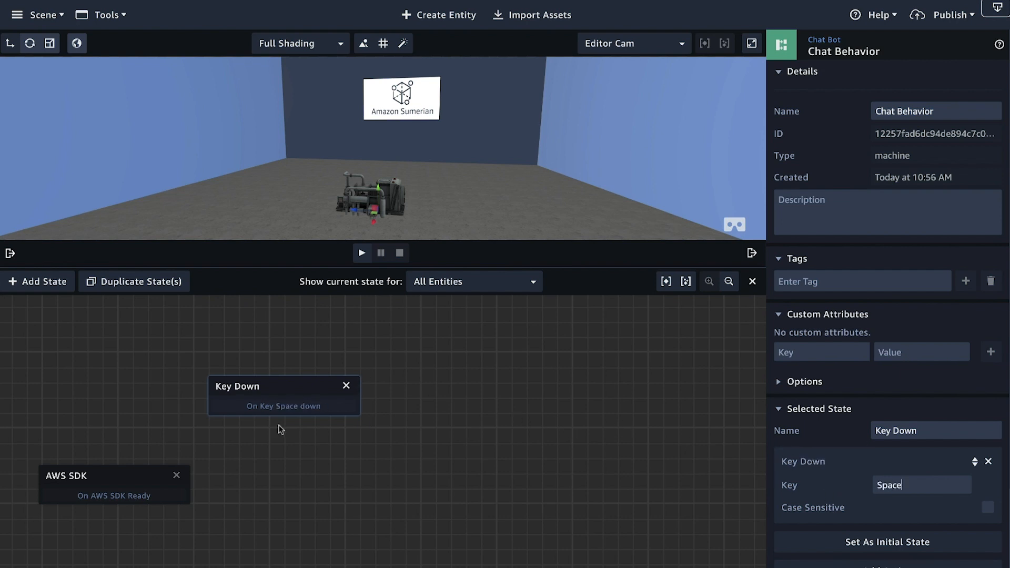
drag(270, 392, 277, 406)
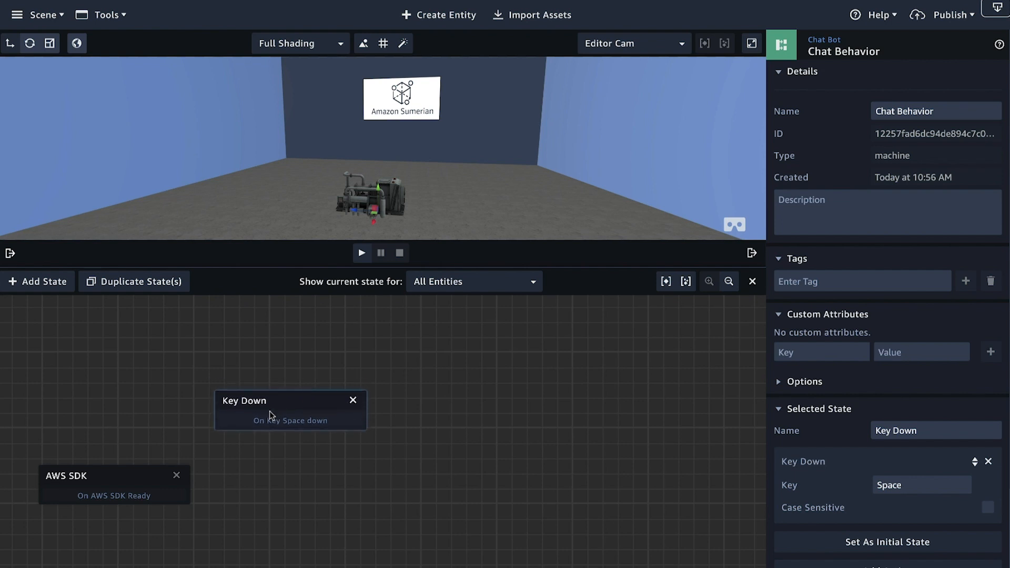
Step: Add a third state up and to the right of Key Down and name it Start Recording
click(32, 283)
drag(396, 443, 497, 350)
triple_click(912, 427)
text(Record)
key(BackSpace)
key(BackSpace)
key(BackSpace)
key(BackSpace)
key(BackSpace)
key(BackSpace)
text(Start )
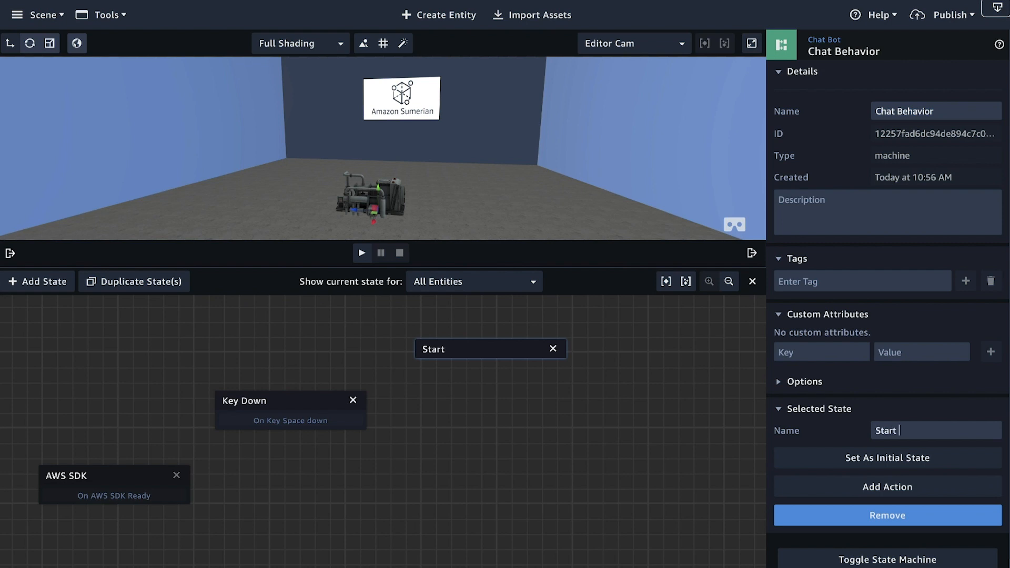
text(Recording)
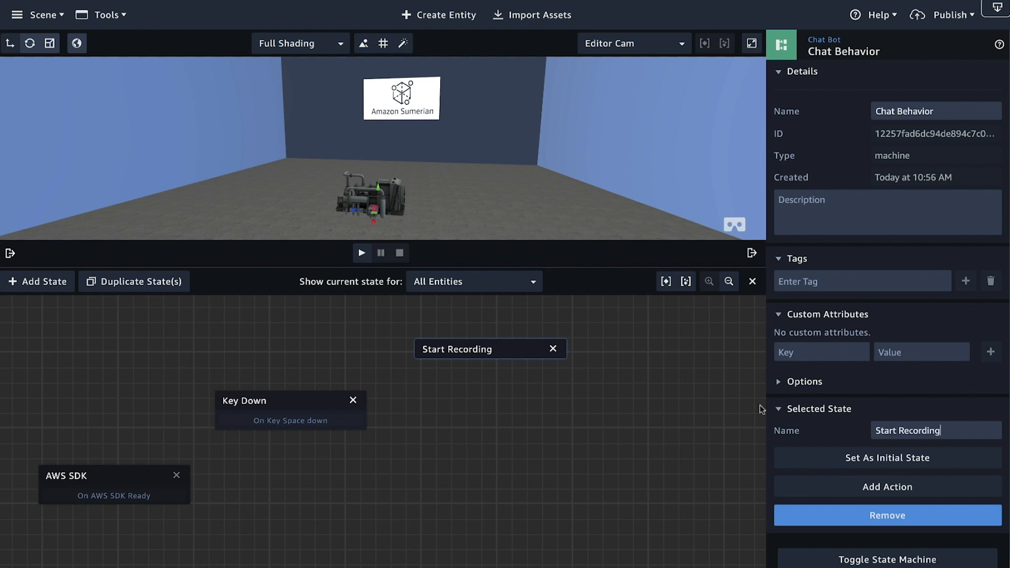
Step: Add the Start Microphone Recording action to the Start Recording state and shift the state slightly left
click(888, 487)
text(record)
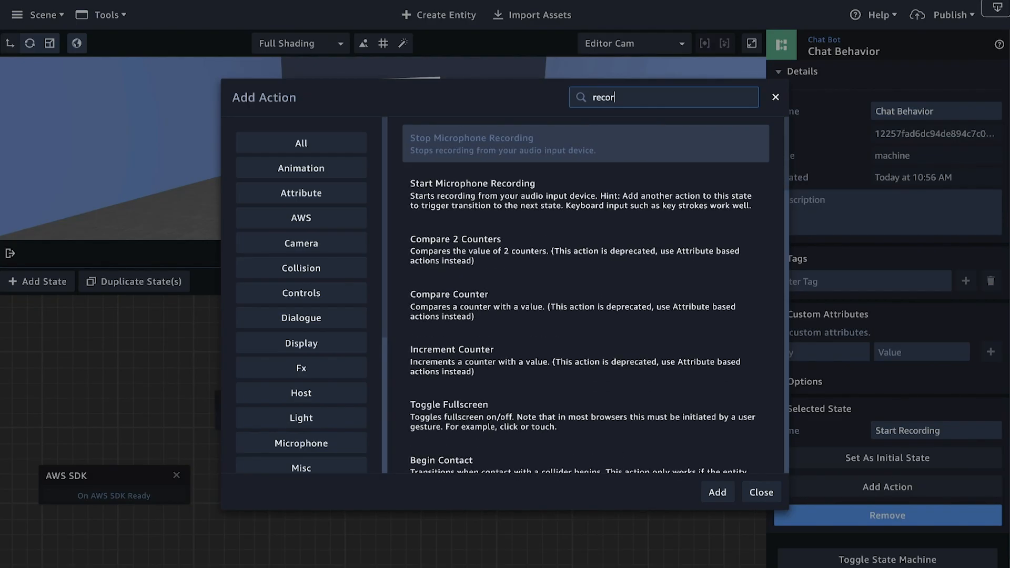
click(609, 211)
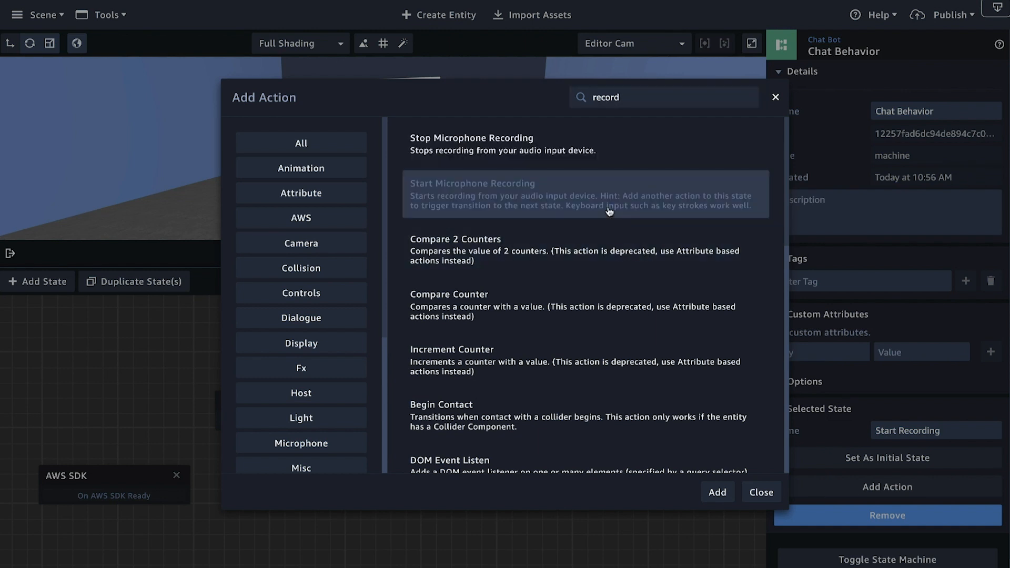
click(718, 493)
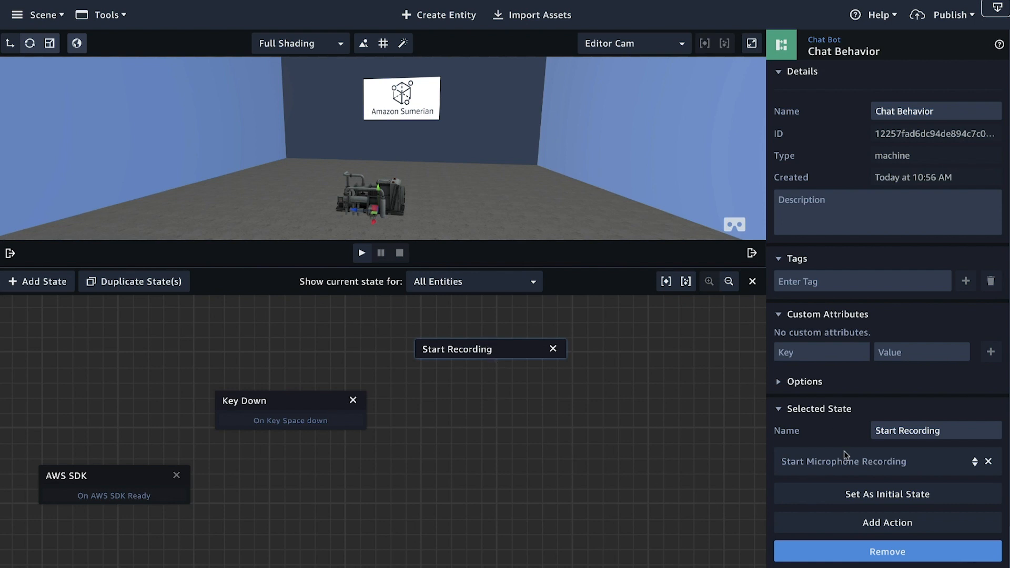
drag(490, 351, 461, 341)
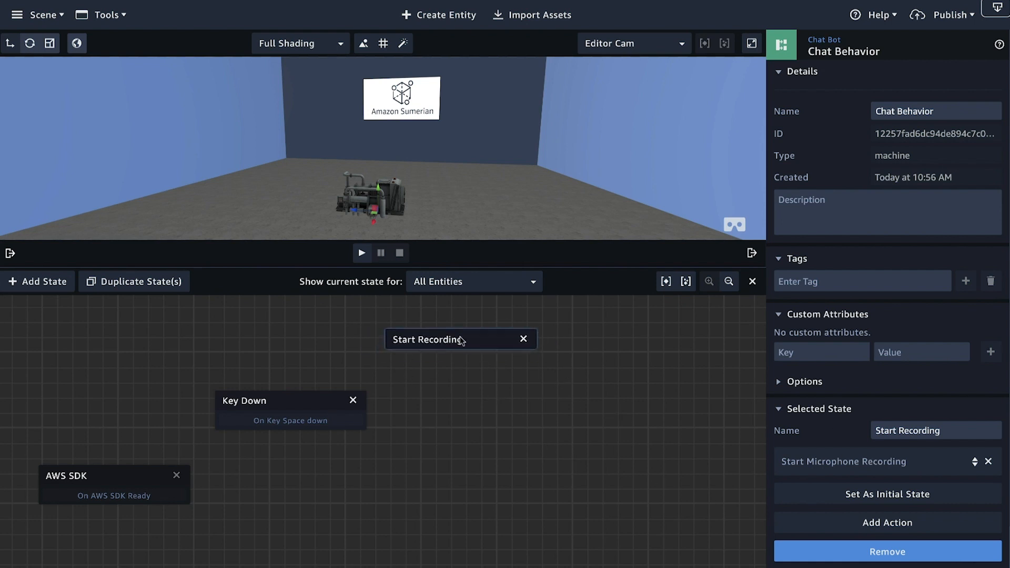
Step: Add a Key Up action to the Start Recording state
click(888, 524)
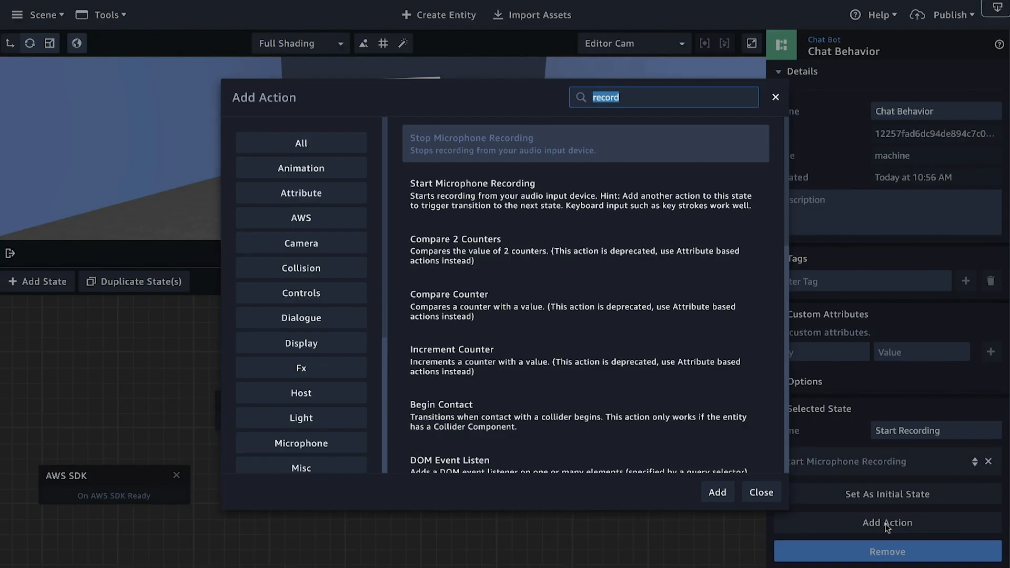
text(key up)
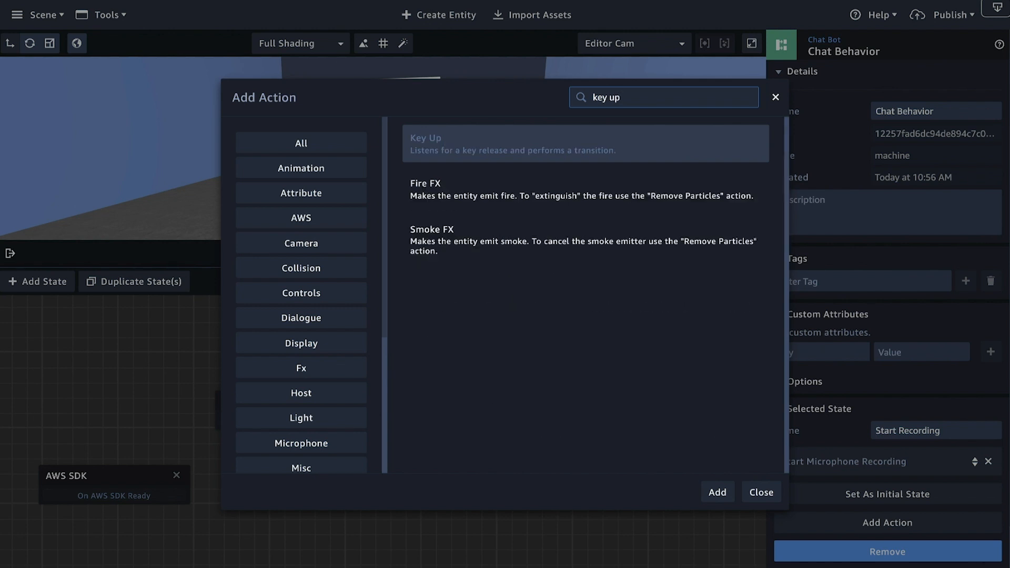
key(Return)
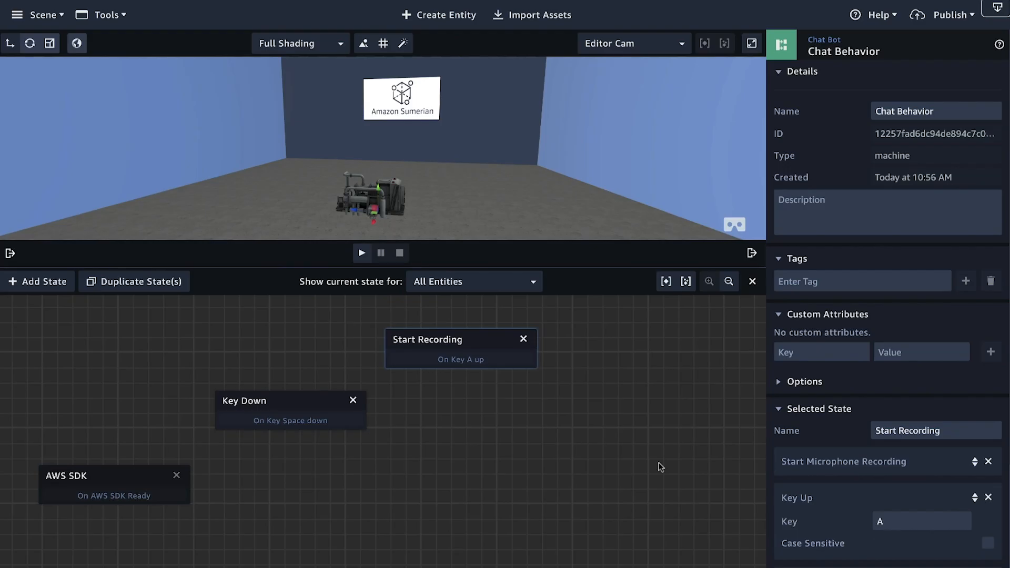
Step: Add a fourth state down and to the right of Start Recording and name it "stop recording"
click(33, 284)
drag(361, 441, 638, 404)
drag(932, 435, 818, 434)
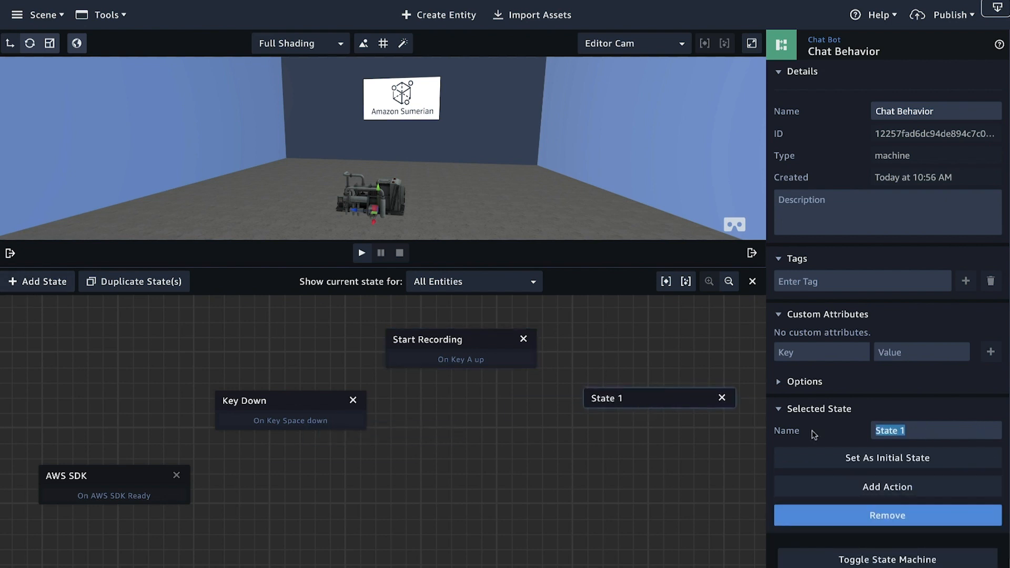
text(stop recording)
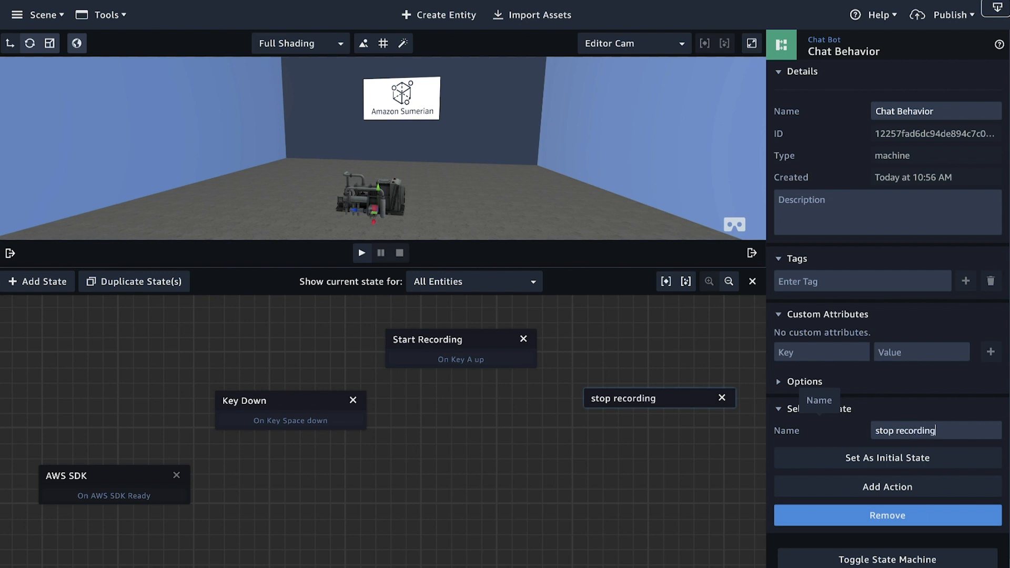
Step: Add the Stop Microphone Recording action to the "stop recording" state and shift the state slightly left
click(843, 494)
text(stop rec)
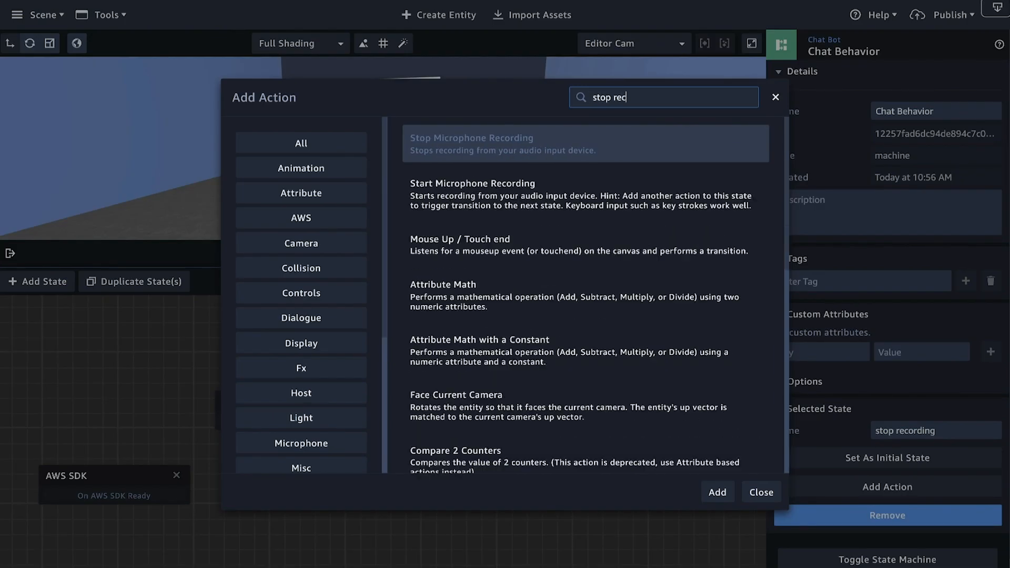
text(ording)
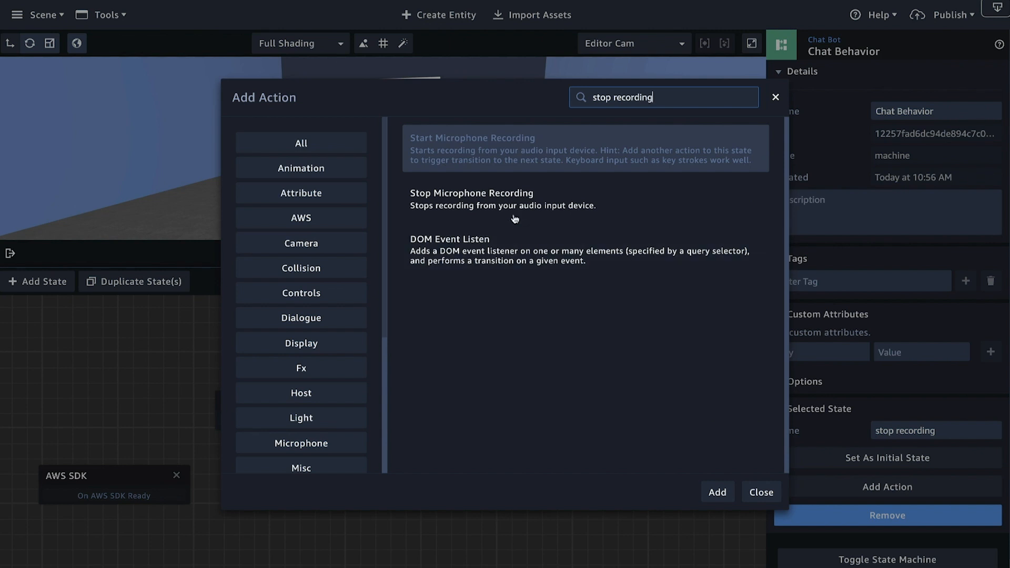
click(500, 198)
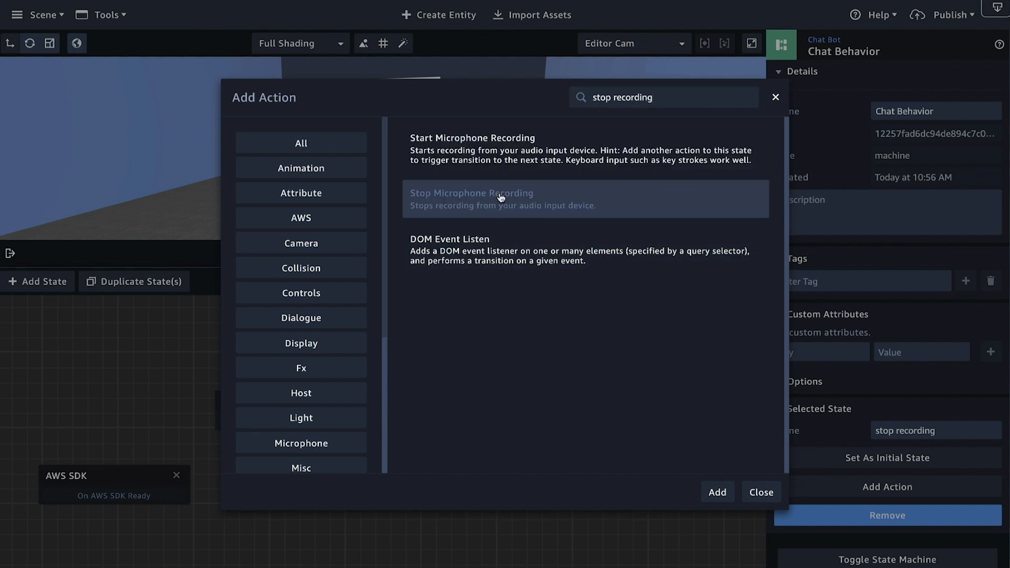
click(716, 494)
drag(637, 401, 615, 403)
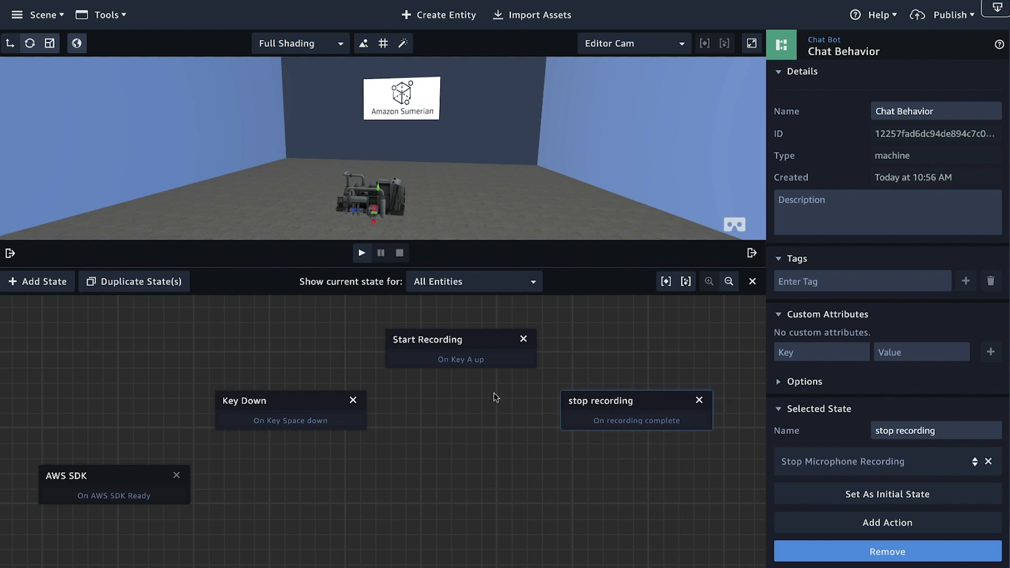
Step: Add a fifth state below "stop recording" and name it Process with Lex
click(32, 284)
drag(353, 441, 573, 501)
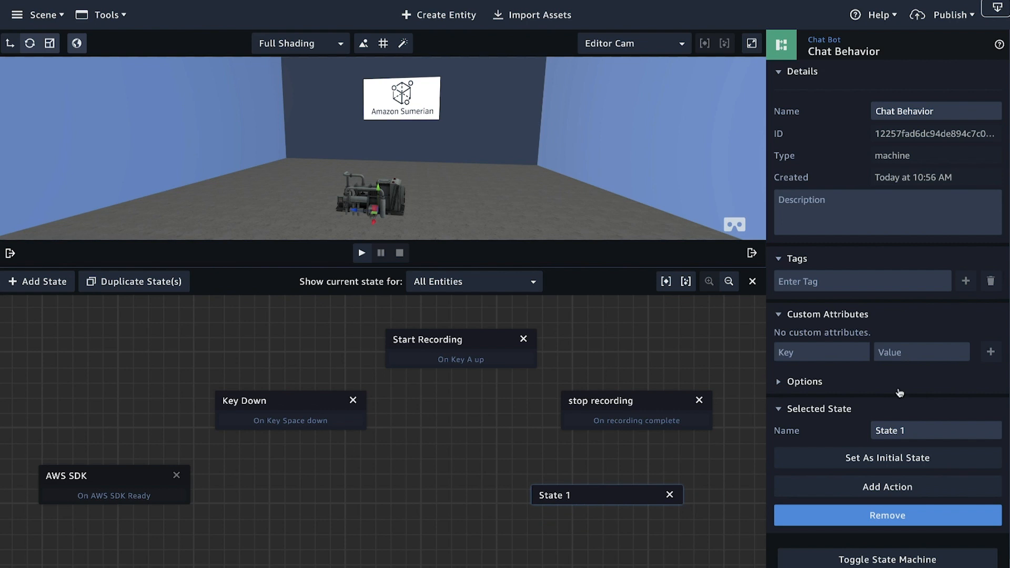
triple_click(910, 425)
text(Process . with)
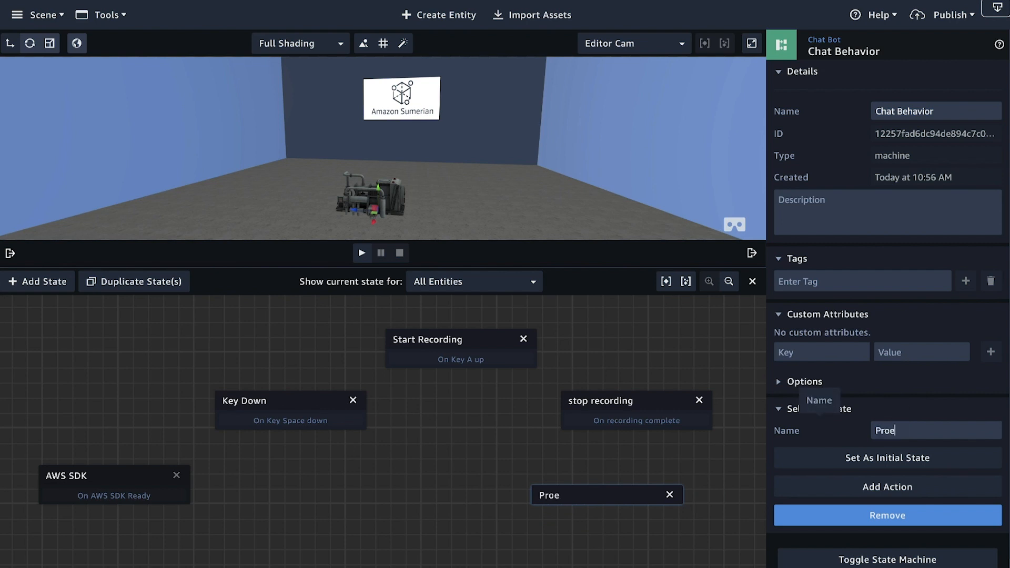
key(BackSpace)
key(BackSpace)
key(BackSpace)
key(BackSpace)
key(BackSpace)
text(with Lex)
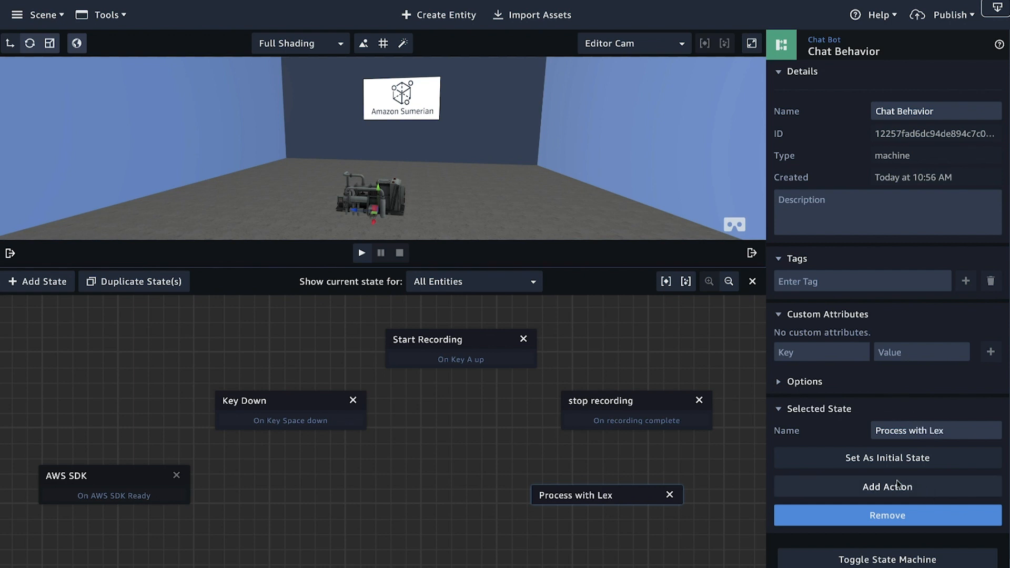
Step: Add the Send Audio Input to Dialogue Bot action to the Process with Lex state
click(887, 486)
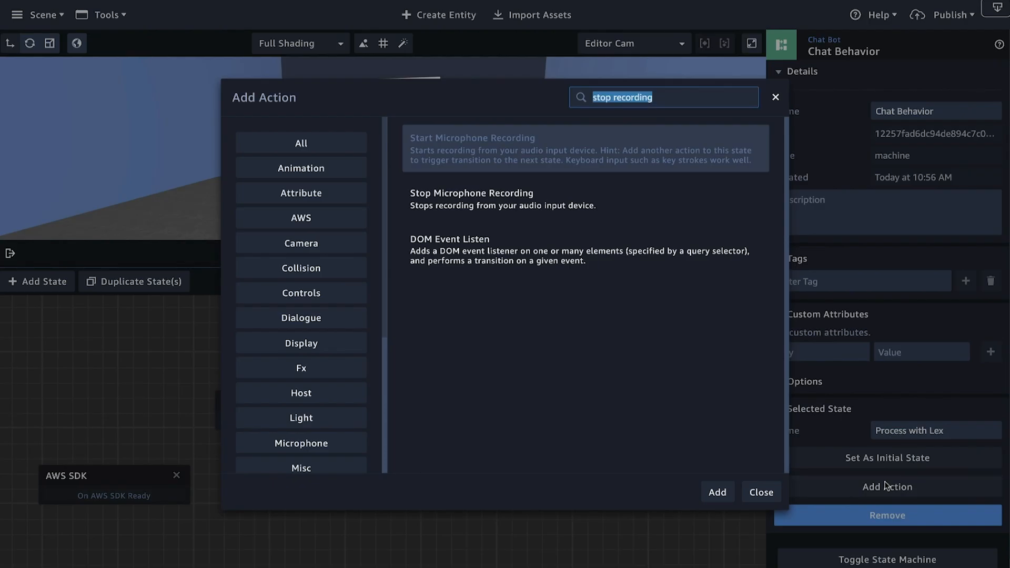
text(Pro)
key(BackSpace)
key(BackSpace)
key(BackSpace)
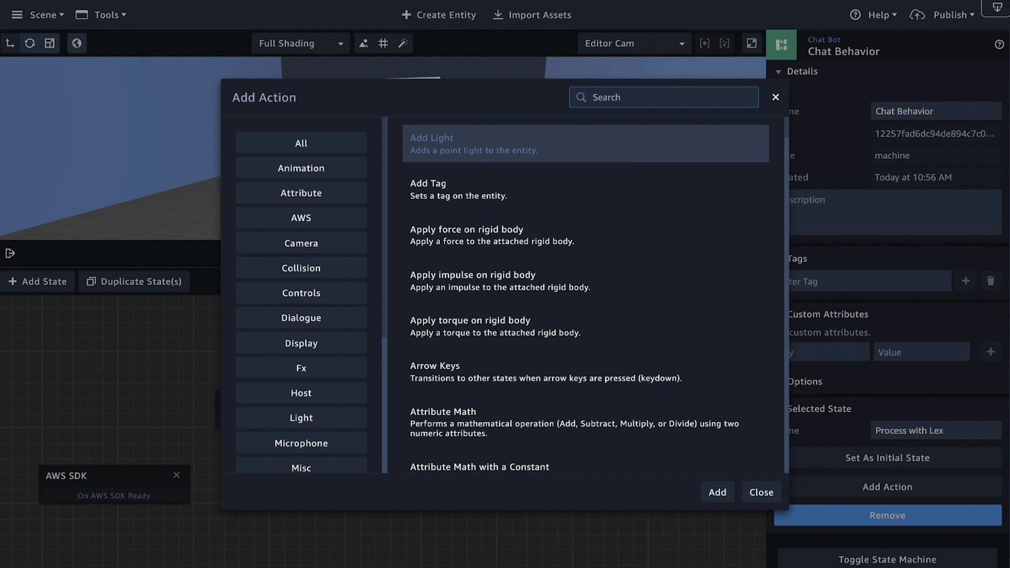
text(send input)
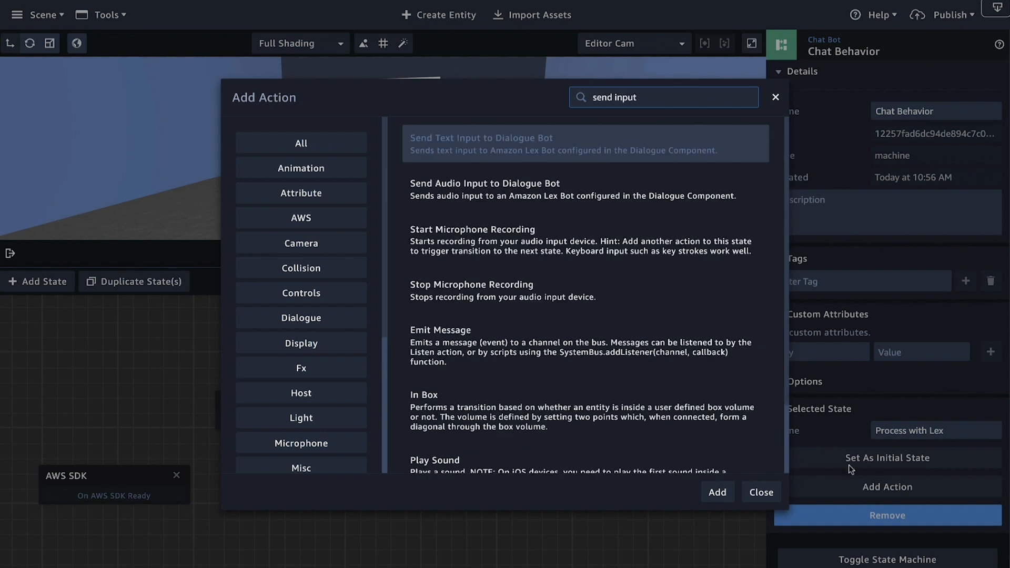
click(533, 192)
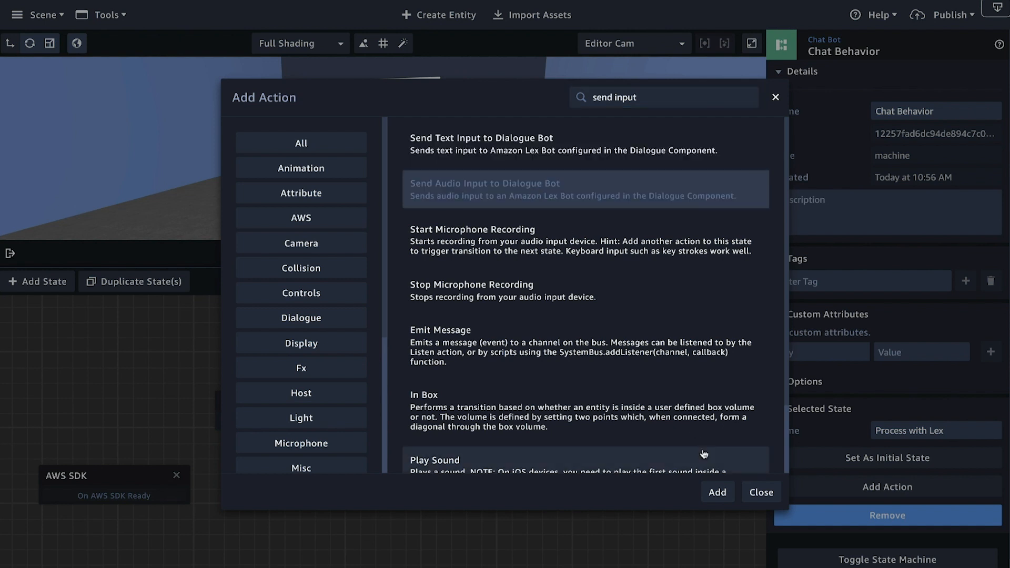
click(717, 493)
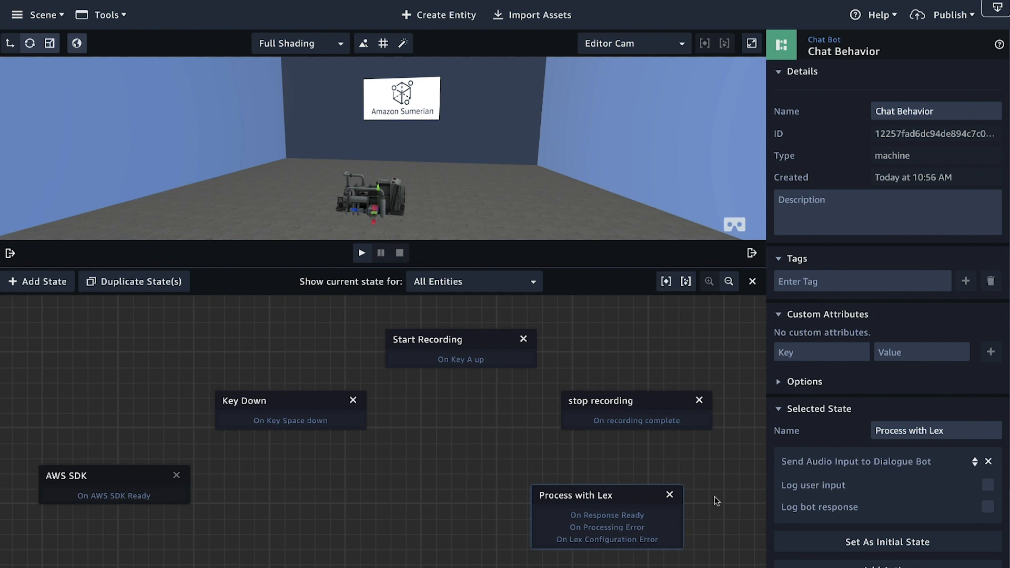
Step: Shift the "stop recording" and Start Recording states slightly up and to the right, and add a sixth state beside Process with Lex named "Start speech"
drag(617, 411, 636, 402)
drag(460, 346, 473, 341)
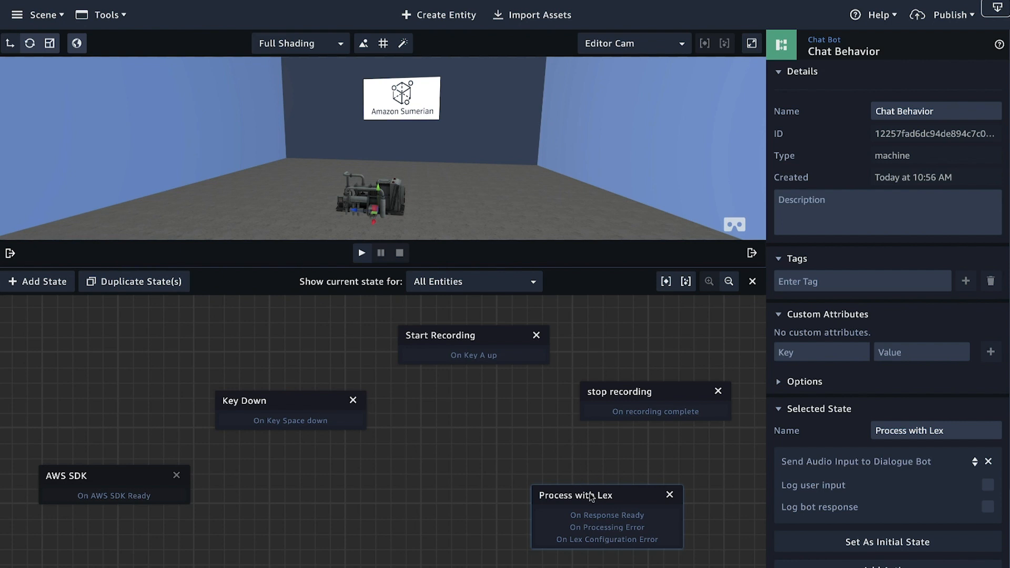
click(30, 283)
drag(283, 458, 363, 490)
drag(916, 432, 839, 435)
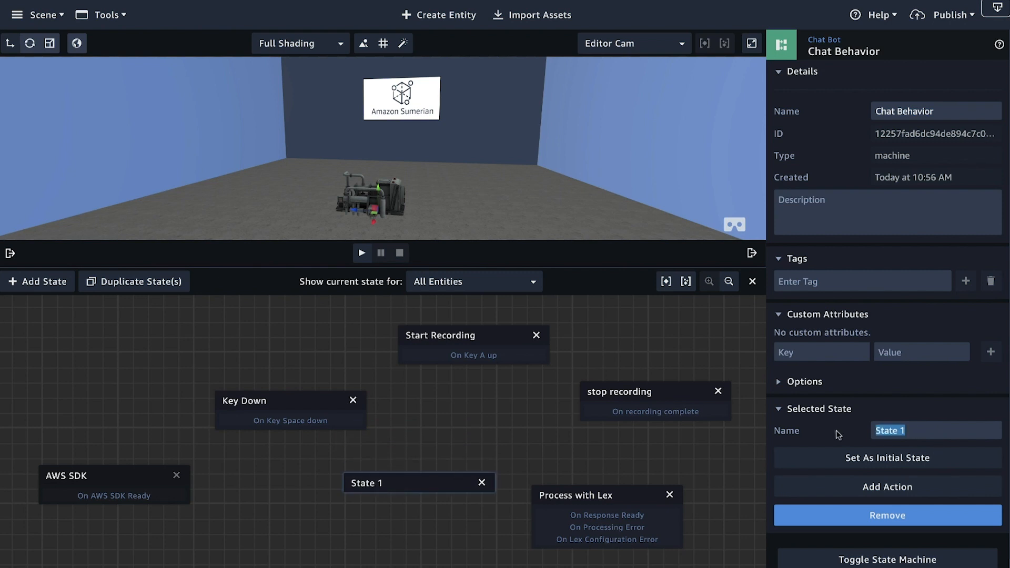
text(Start )
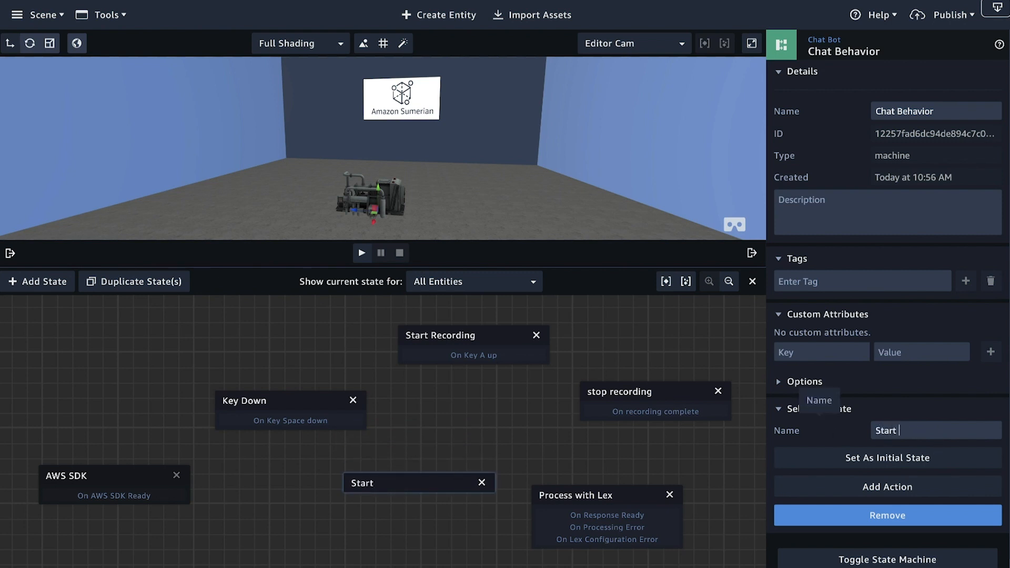
text(speech)
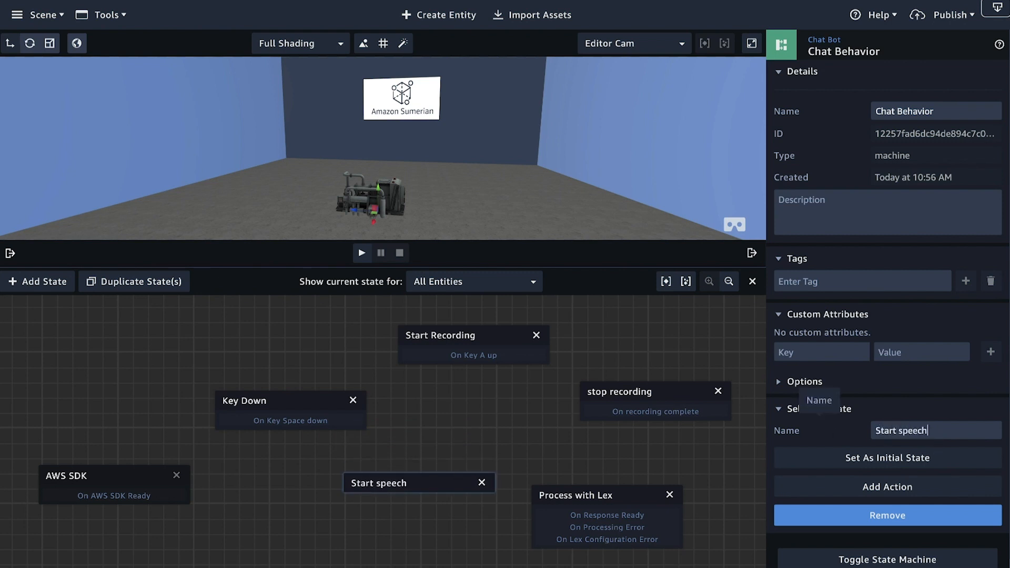
Step: Add the Start Speech action to the "Start speech" state and enable Use Lex Response
click(915, 486)
text(start)
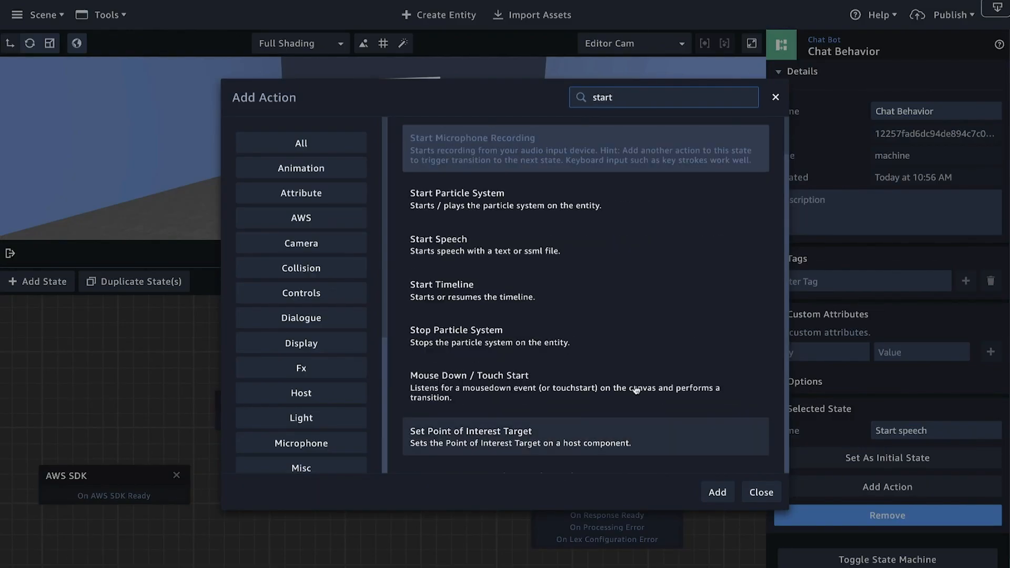
click(615, 249)
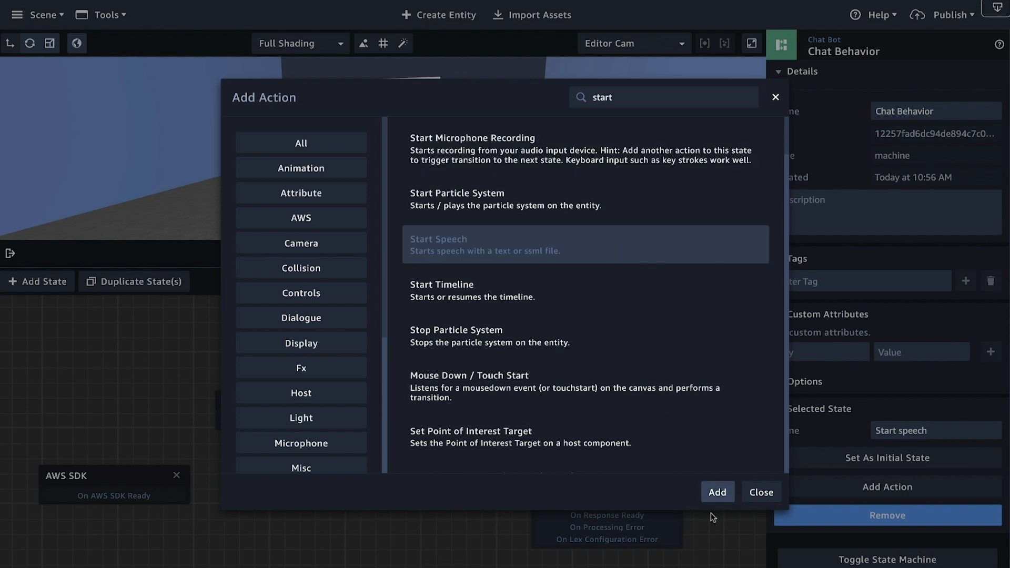
click(717, 493)
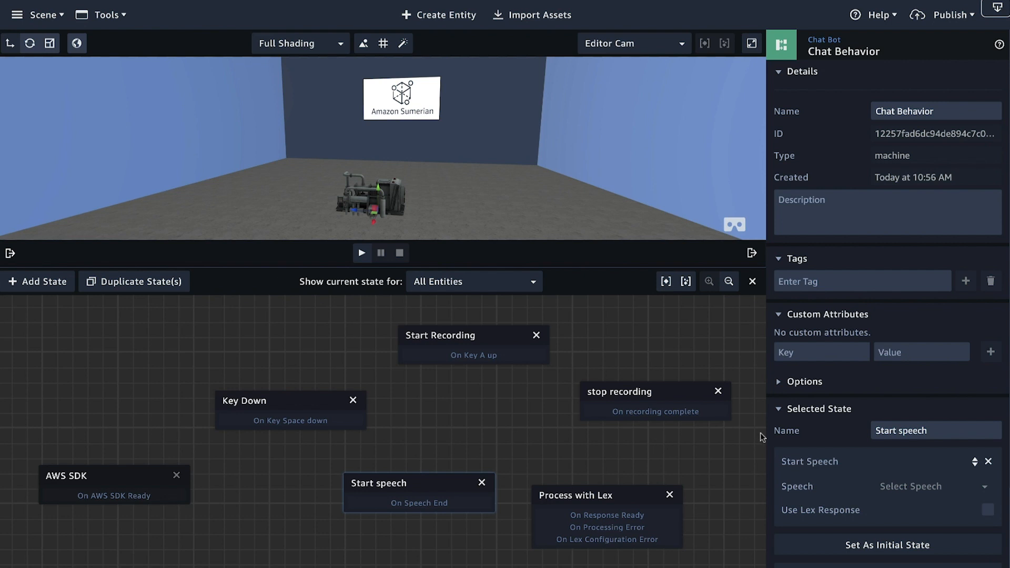
scroll(842, 390, down, 3)
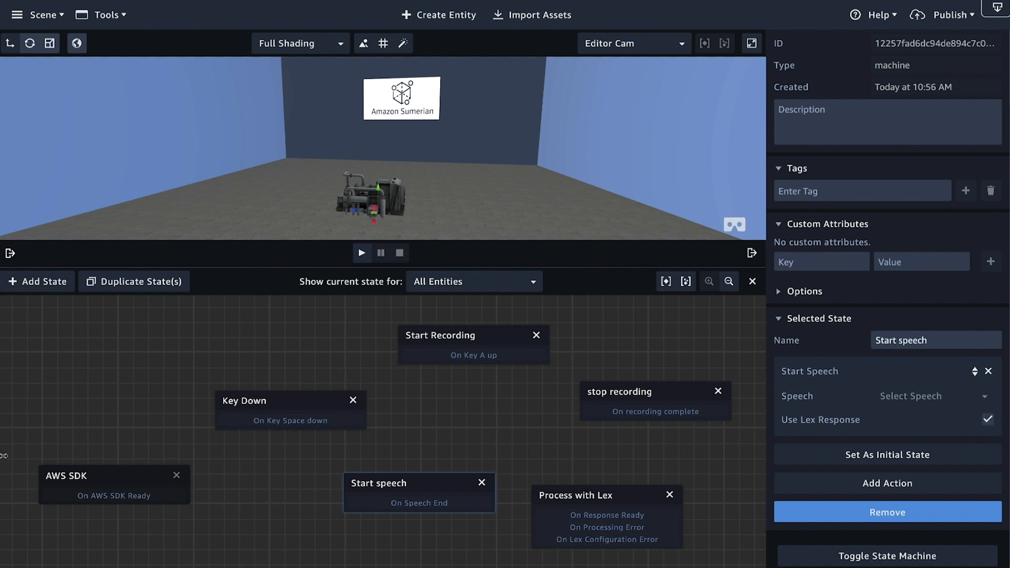
Step: Link AWS SDK, Key Down, Start Recording, "stop recording" and Process with Lex in sequence, and connect On Response Ready to "Start speech"
mouse_move(170, 495)
mouse_down()
mouse_move(232, 408)
mouse_move(288, 432)
mouse_move(473, 347)
mouse_move(474, 366)
mouse_move(626, 397)
mouse_move(605, 492)
mouse_move(589, 505)
mouse_up()
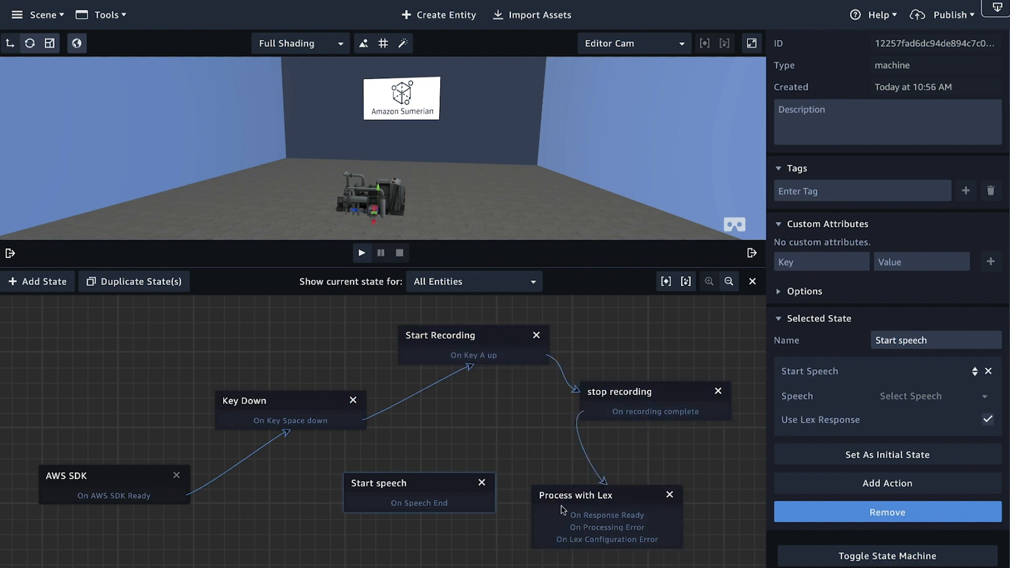
drag(575, 516, 449, 485)
drag(546, 528, 451, 486)
drag(536, 540, 483, 485)
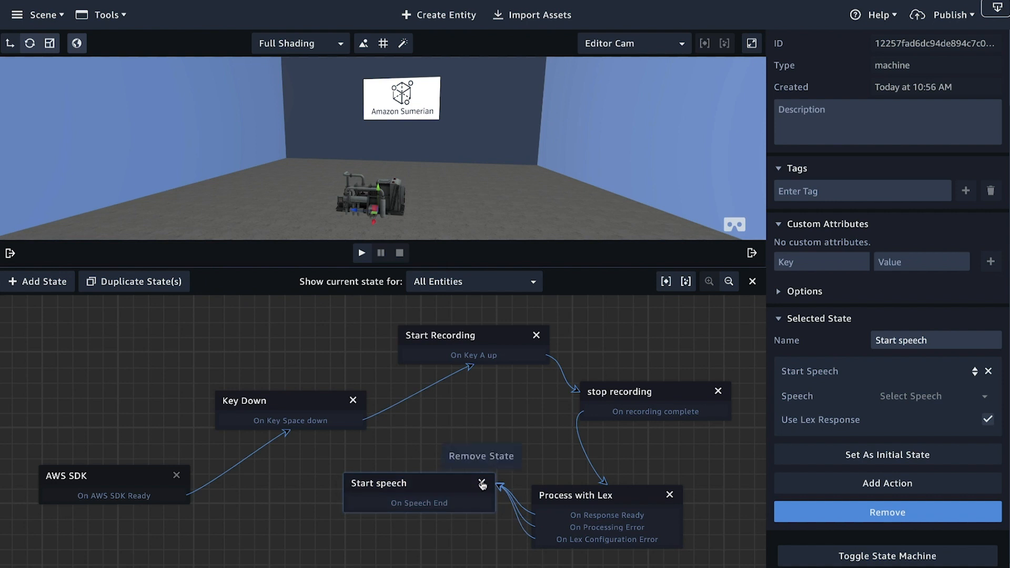
click(504, 492)
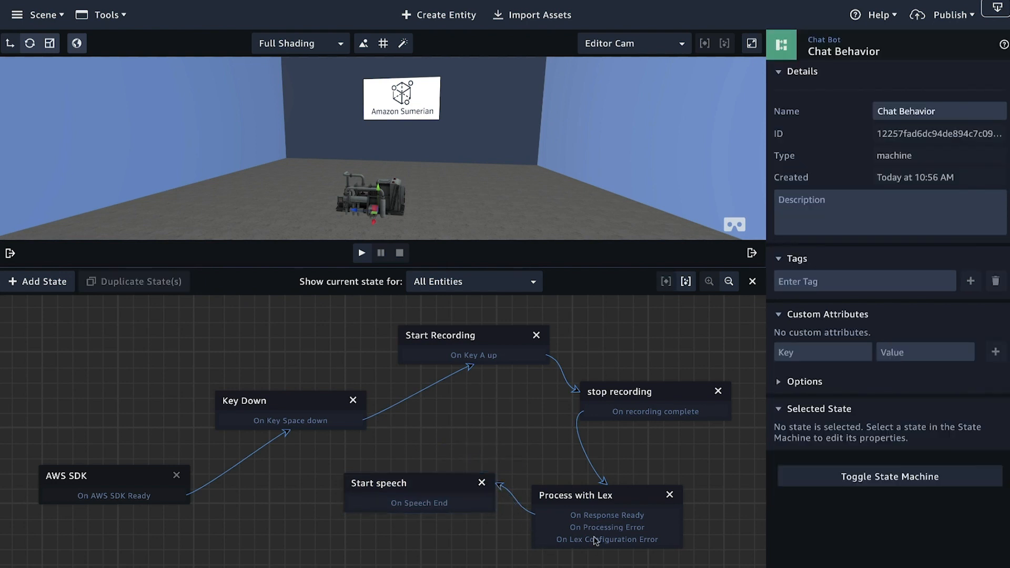
Step: Link On Speech End back to Key Down and rearrange the Key Down, "Start speech", "stop recording" and Process with Lex states into a tidy loop
drag(392, 490, 254, 379)
drag(426, 488, 411, 480)
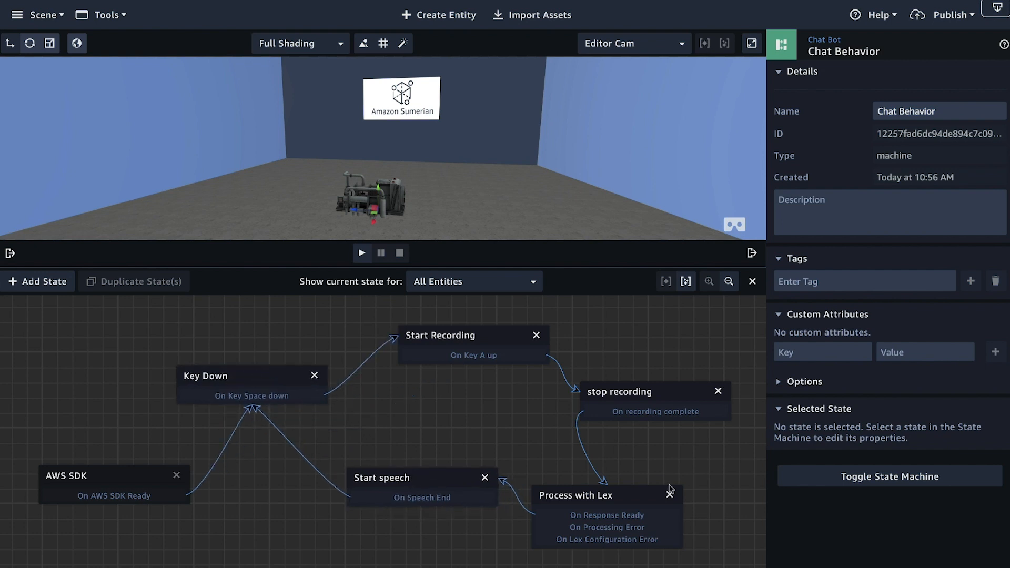
drag(639, 397, 657, 389)
drag(605, 493, 592, 470)
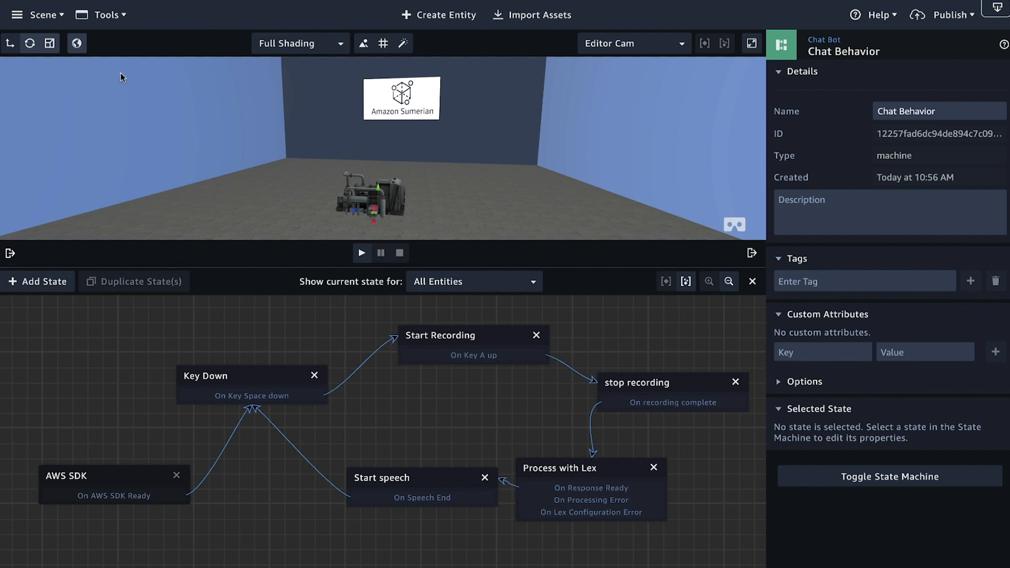
Step: Run the scene briefly to check the starting transition, stop it, and inspect the AWS SDK and Key Down states
click(362, 254)
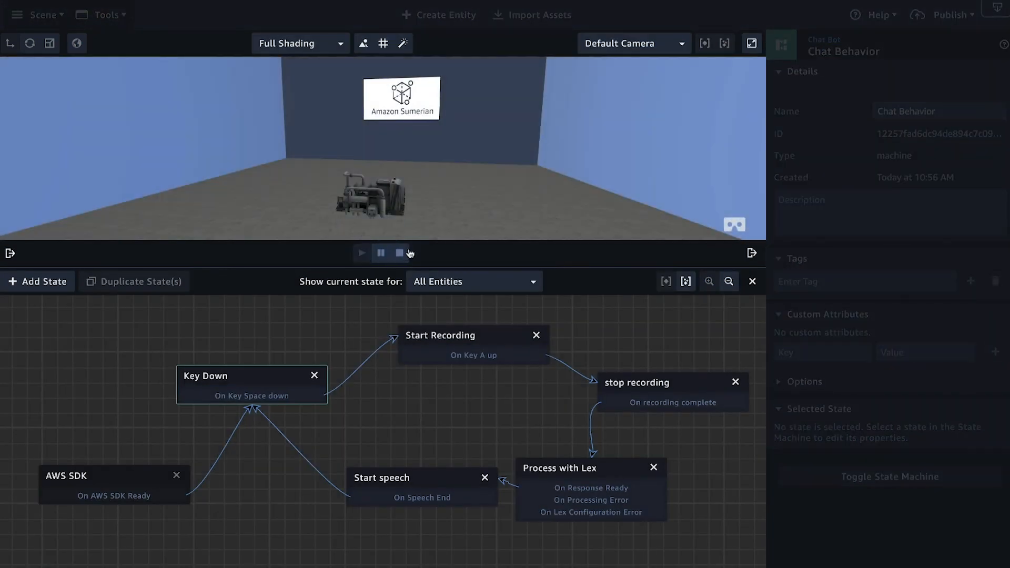
click(400, 254)
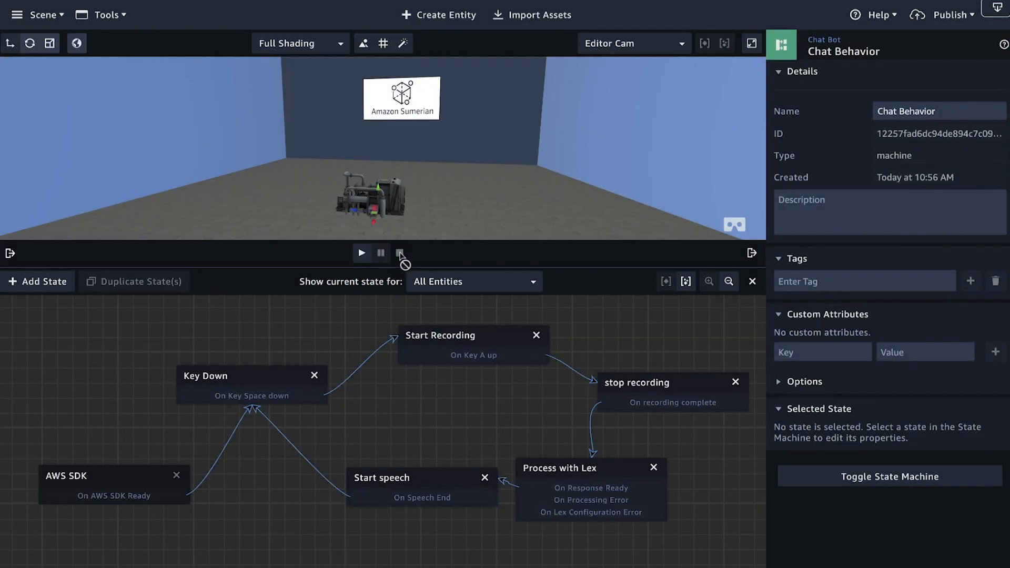
click(111, 487)
click(253, 383)
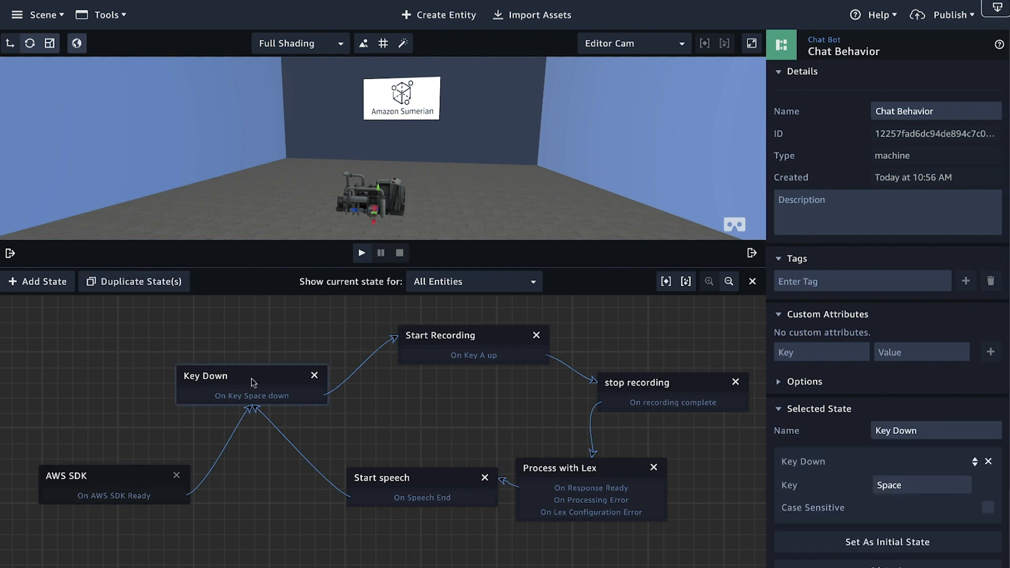
scroll(840, 394, down, 3)
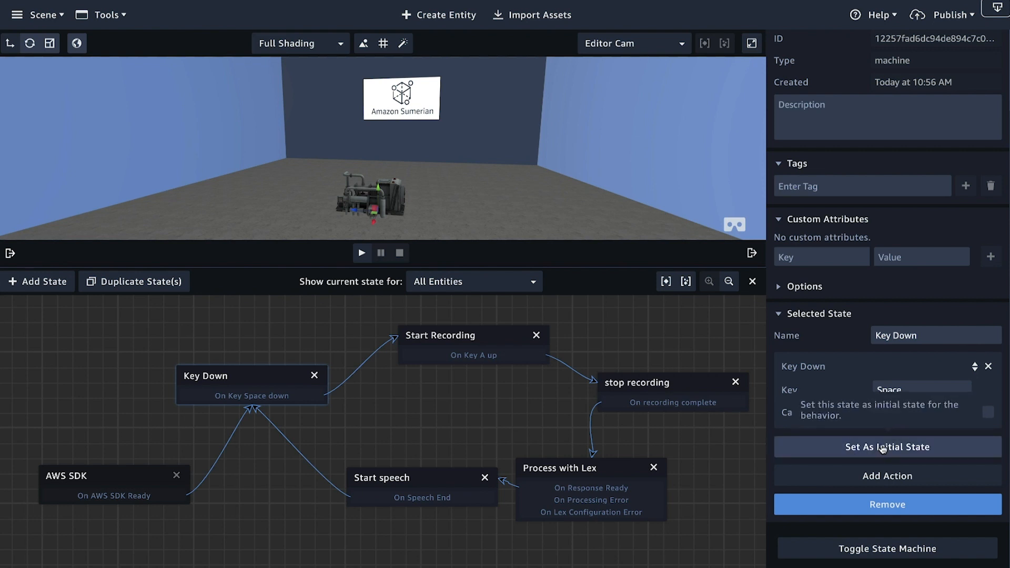
click(116, 490)
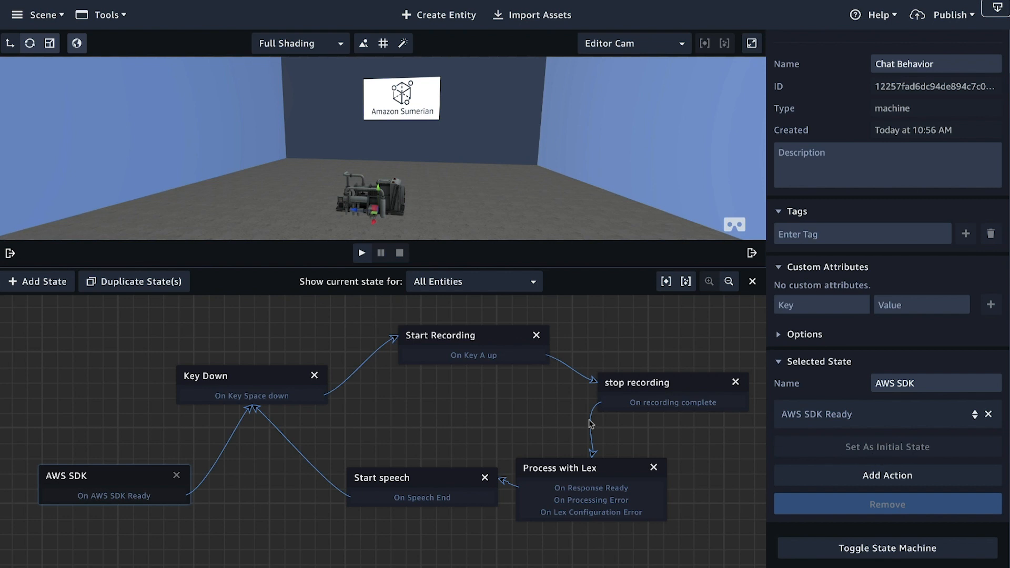
Step: Make Key Down the initial state, and restore AWS SDK as the initial state
drag(239, 374, 240, 374)
click(241, 377)
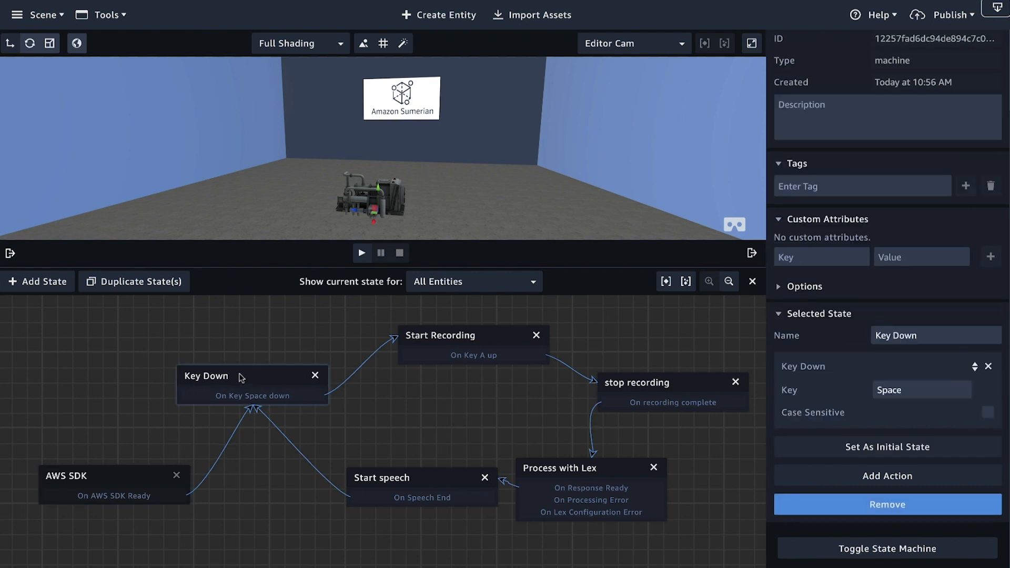
click(900, 447)
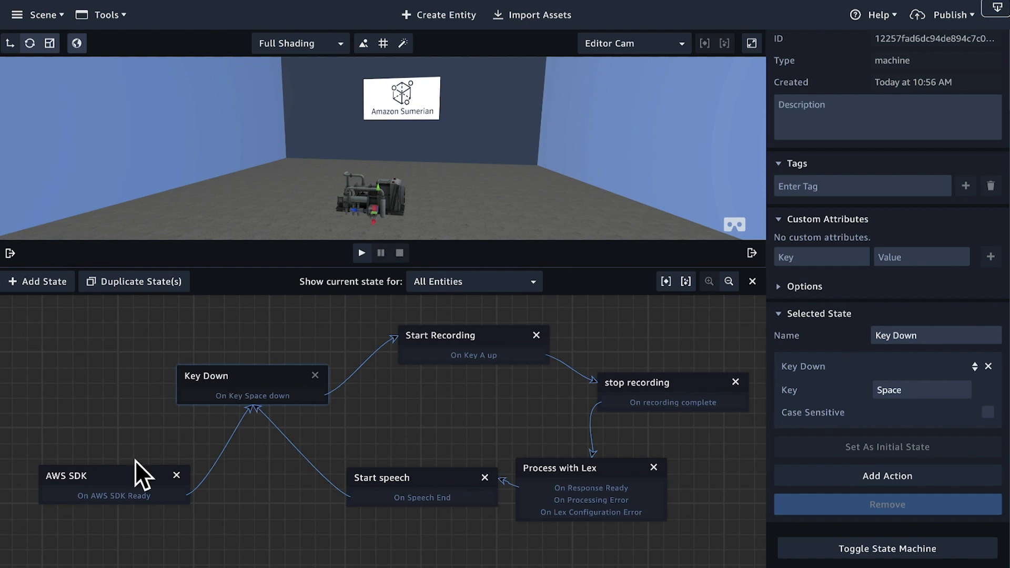
click(117, 479)
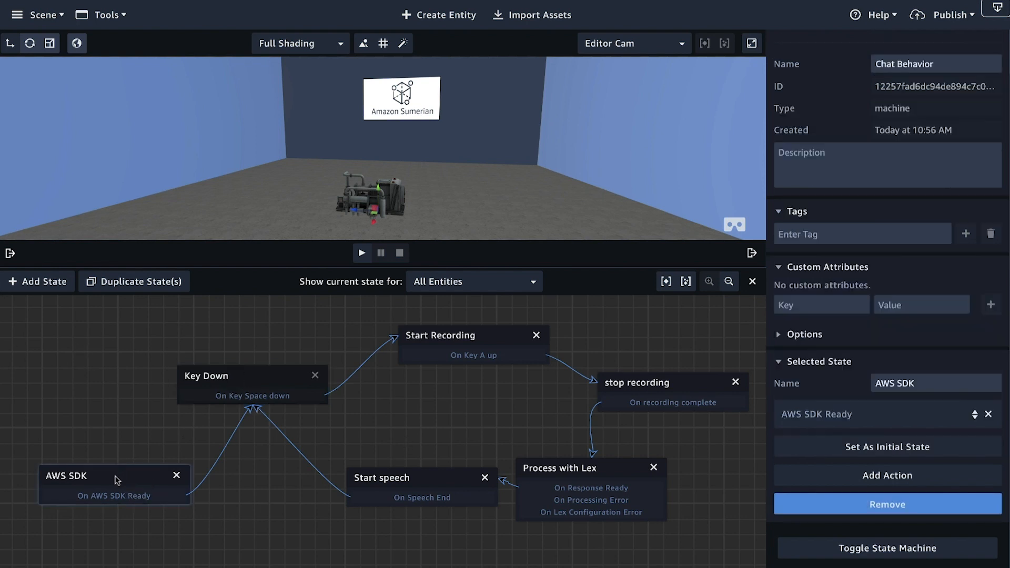
click(910, 453)
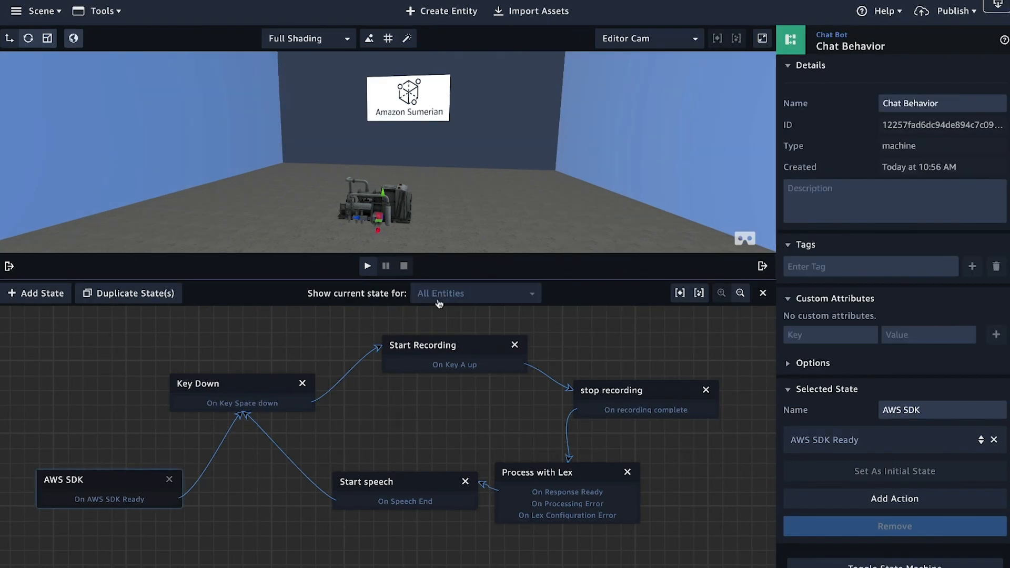
Step: Run the scene and grant it and Firefox microphone access, sharing the Scarlett Solo USB microphone
mouse_move(439, 304)
scroll(282, 143, down, 5)
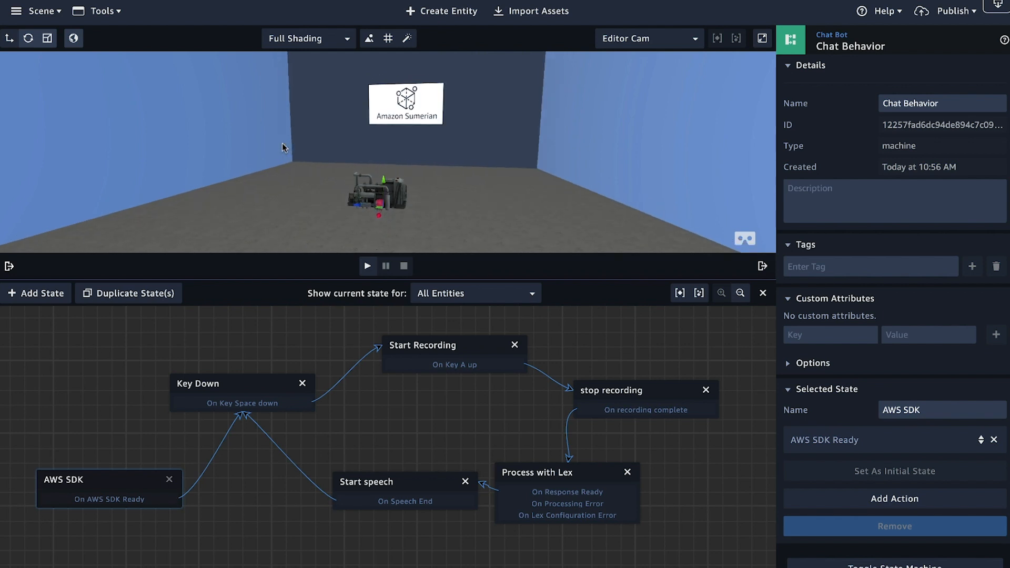
scroll(282, 143, up, 3)
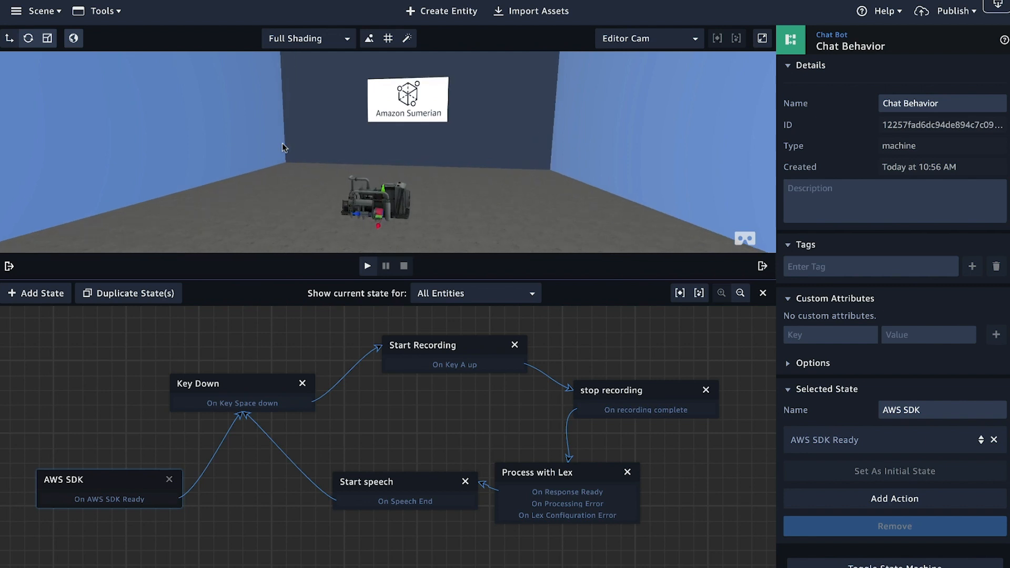
scroll(282, 143, up, 2)
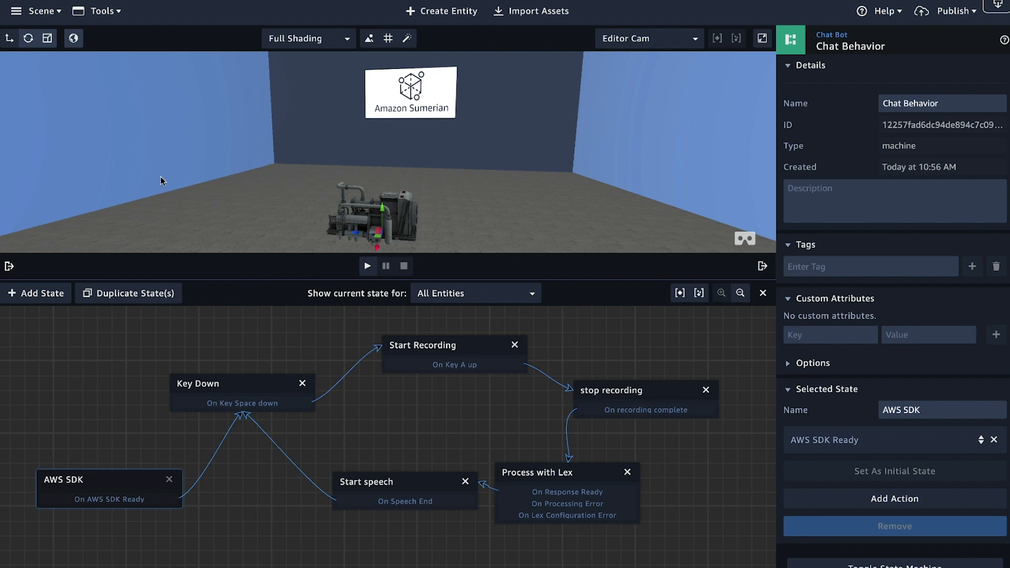
click(368, 266)
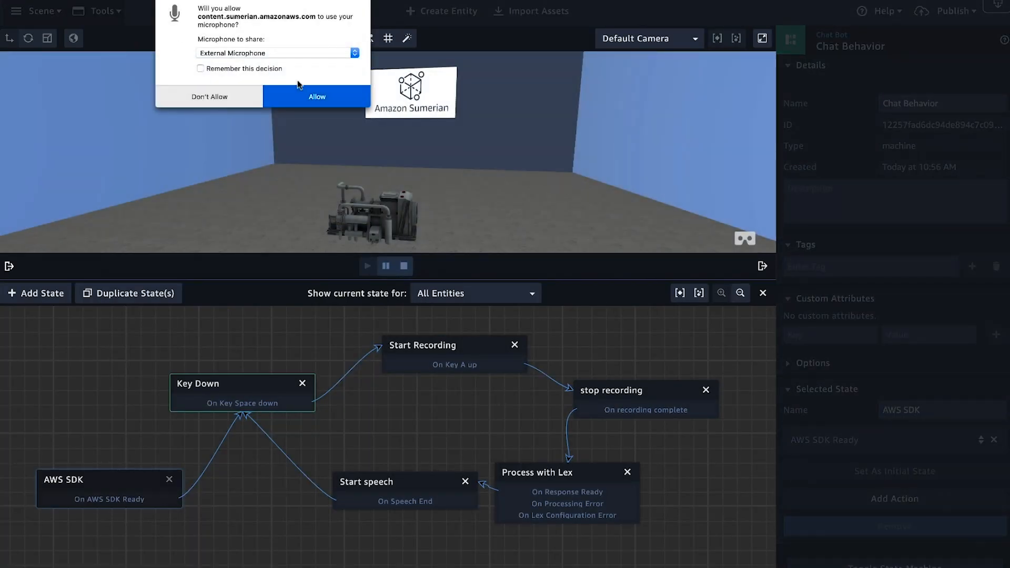
click(273, 53)
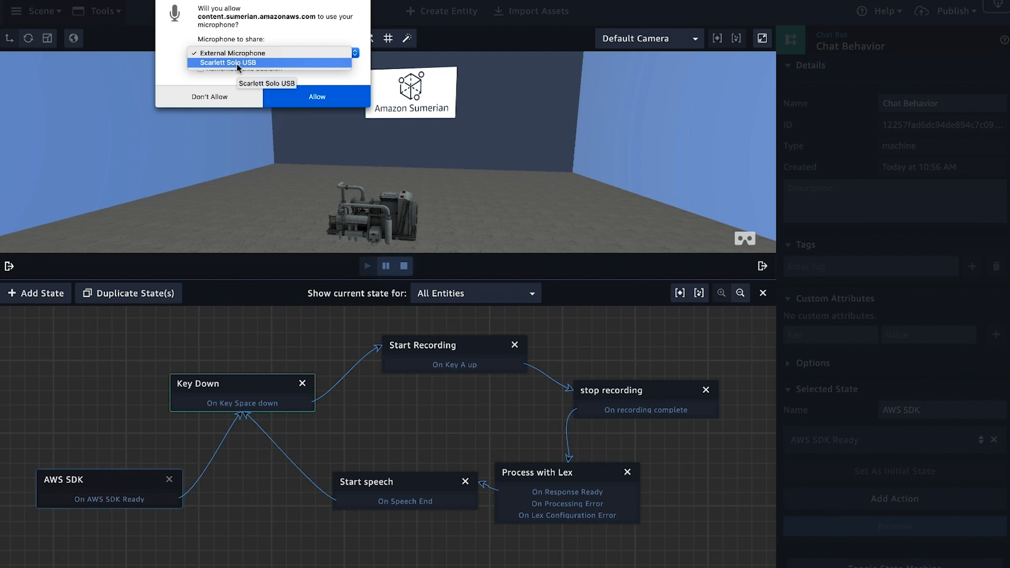
click(228, 63)
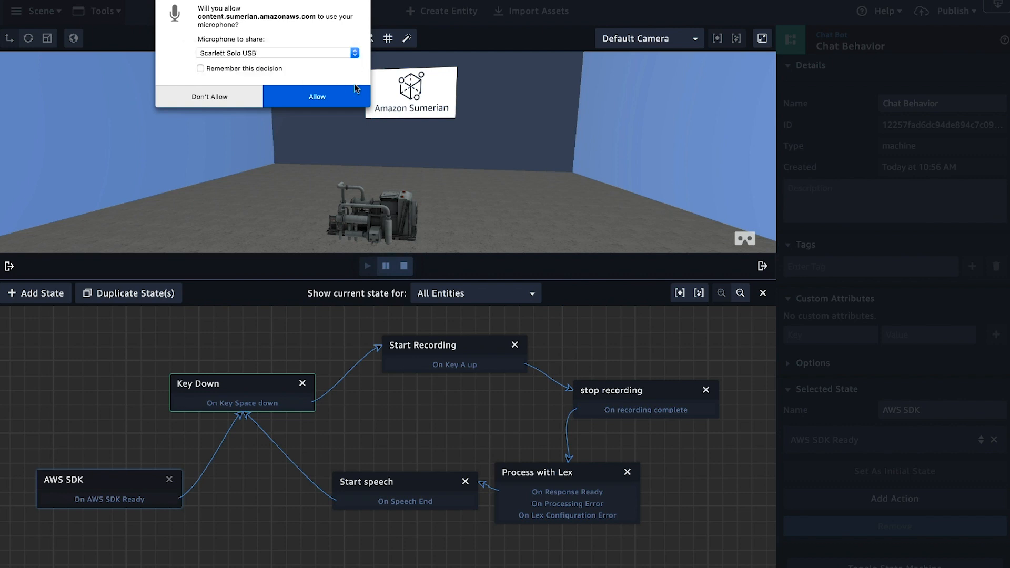
click(321, 103)
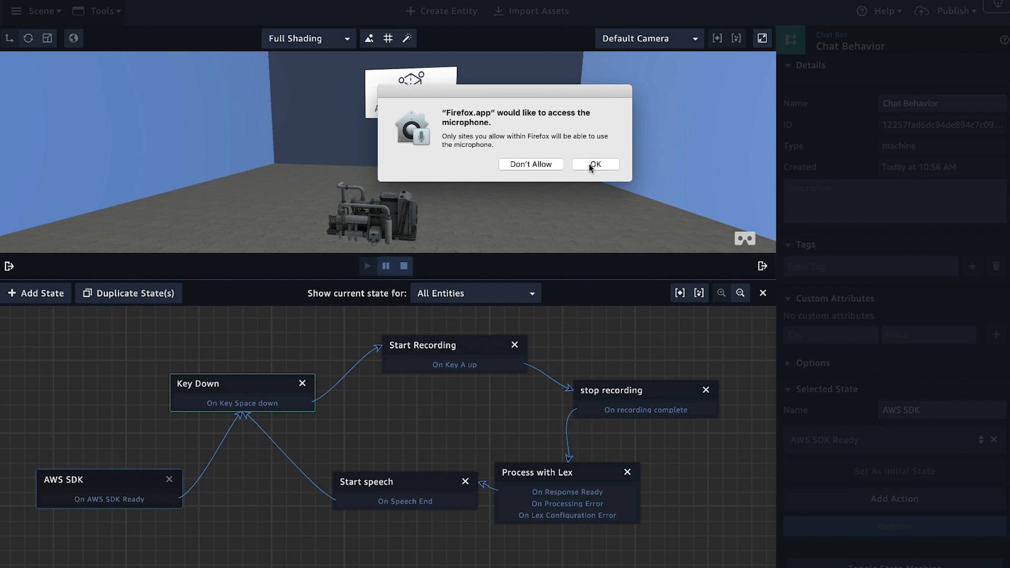
click(589, 164)
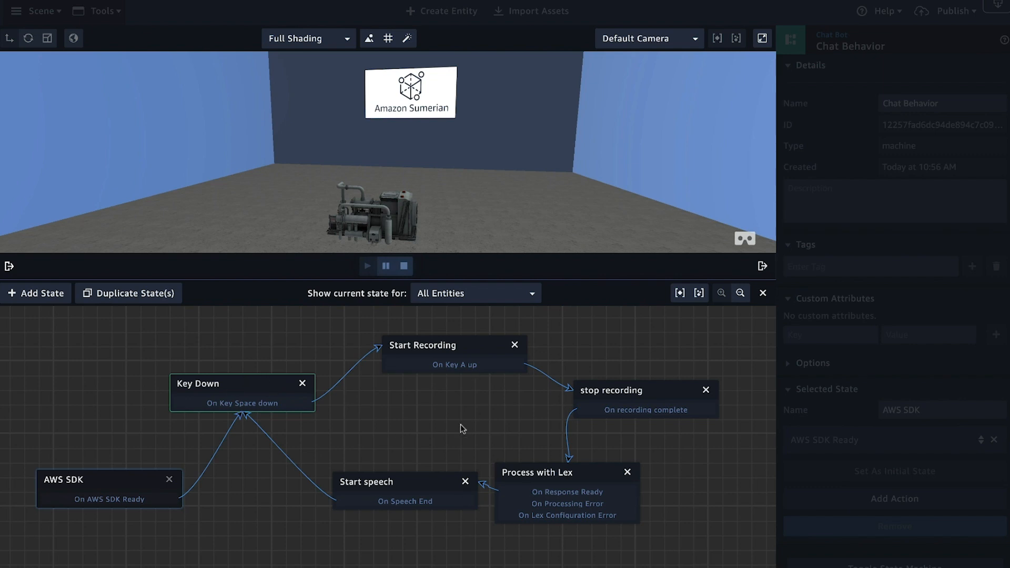
Step: Test the recording trigger in the running scene, stop the scene, and inspect the Start Recording state's actions
key(space)
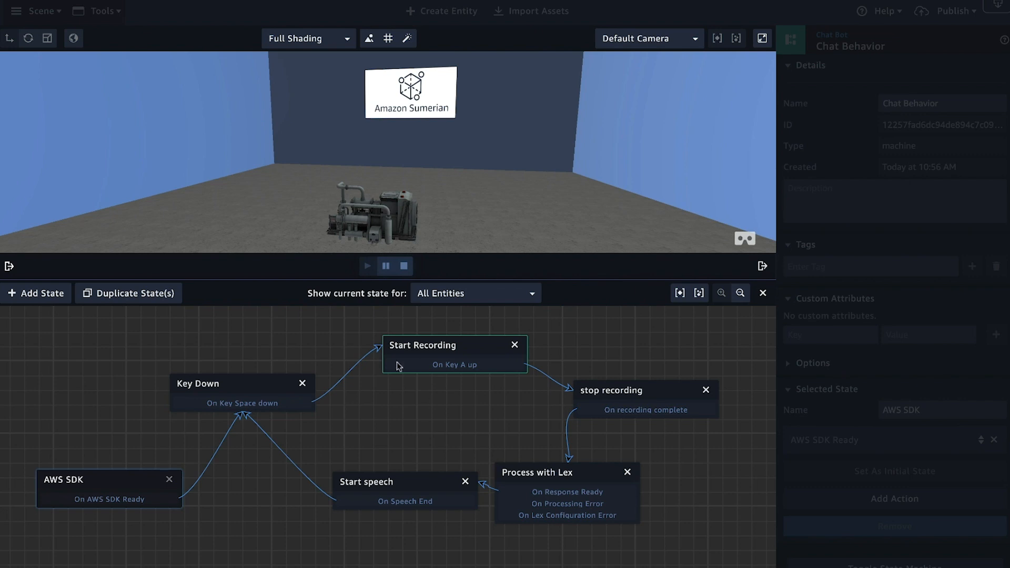
click(404, 267)
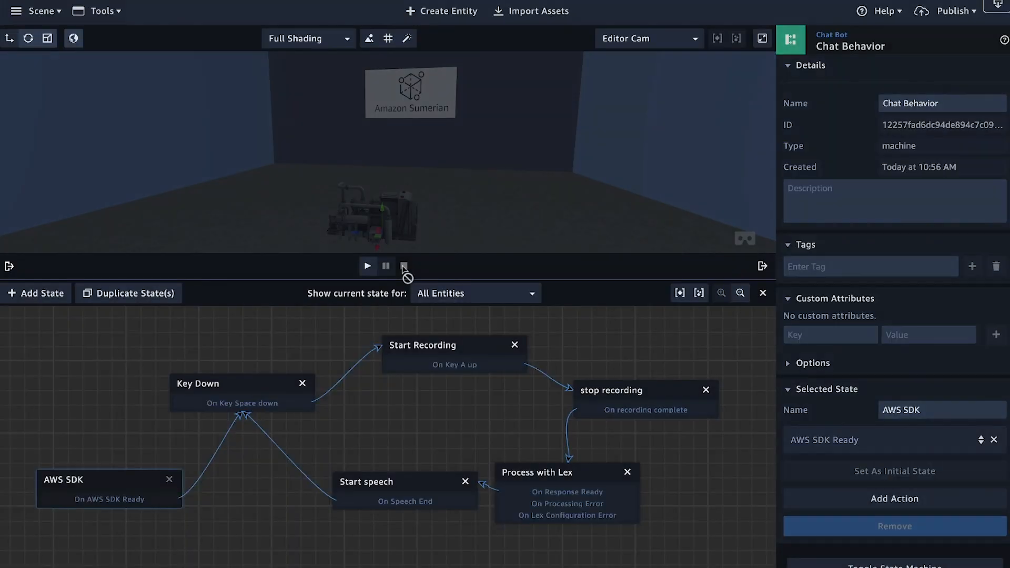
click(455, 350)
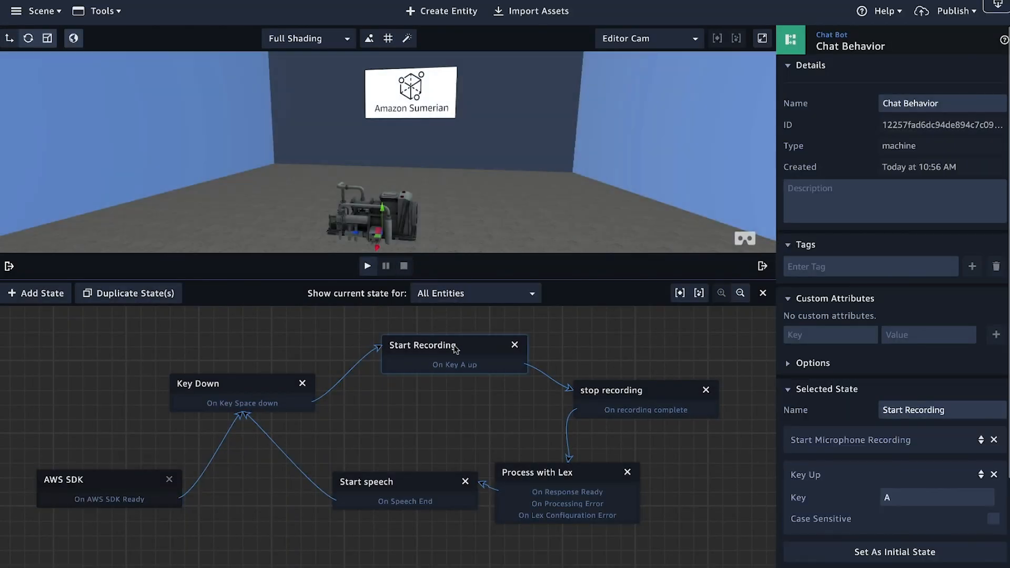
scroll(869, 388, down, 2)
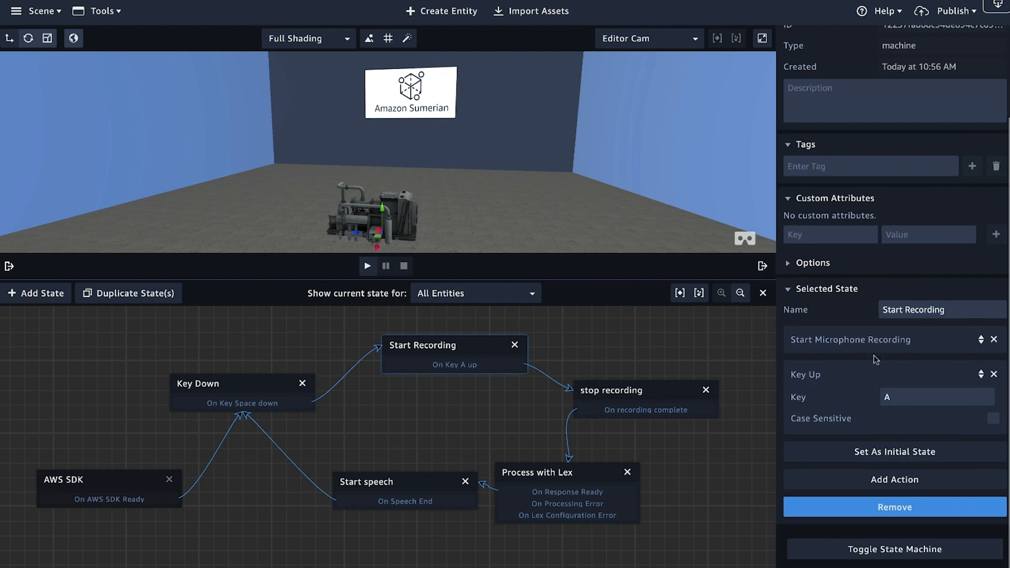
Step: Check the Key Down state's trigger key and set the Start Recording state's Key Up key to Space
click(228, 383)
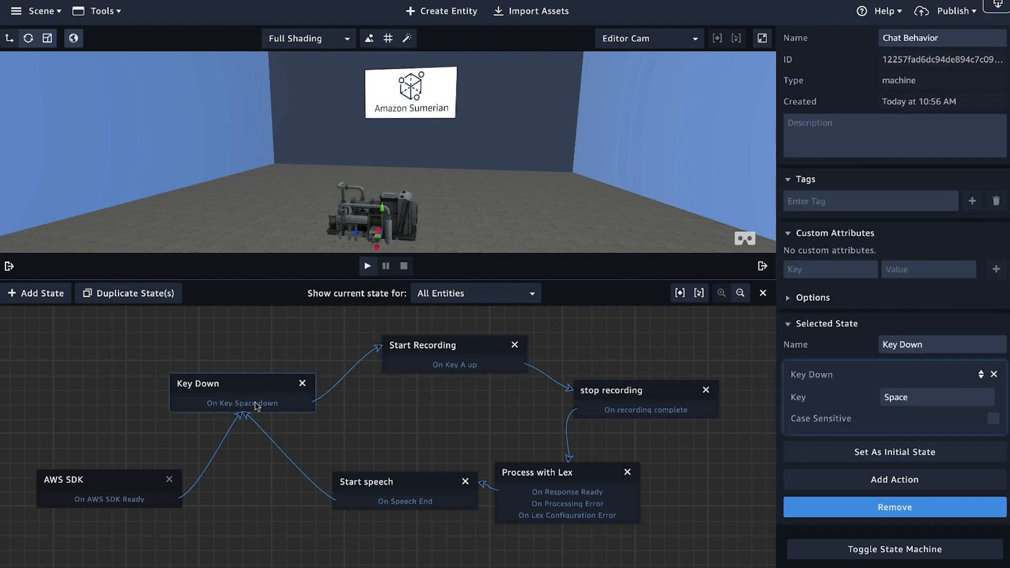
click(425, 347)
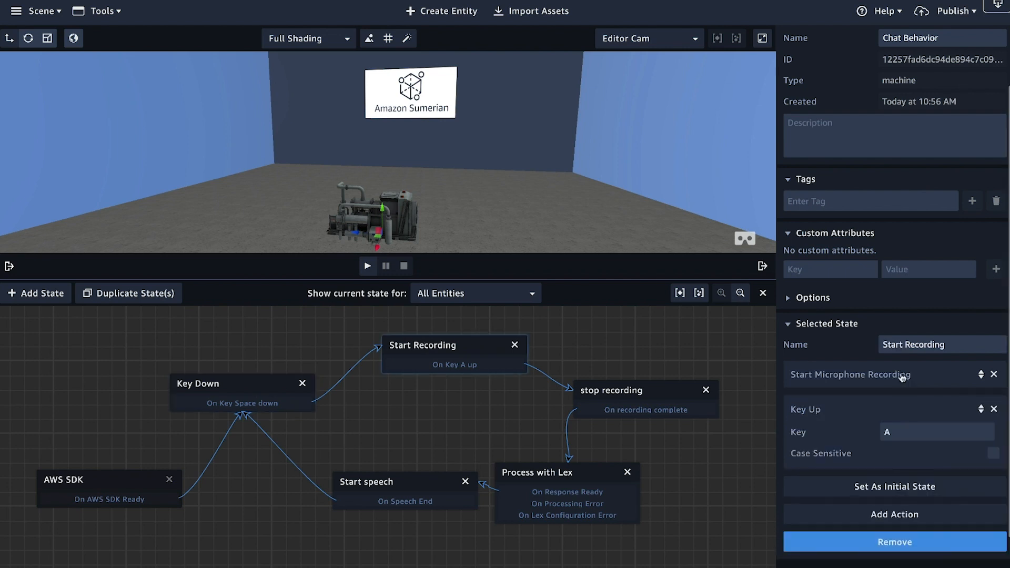
click(918, 435)
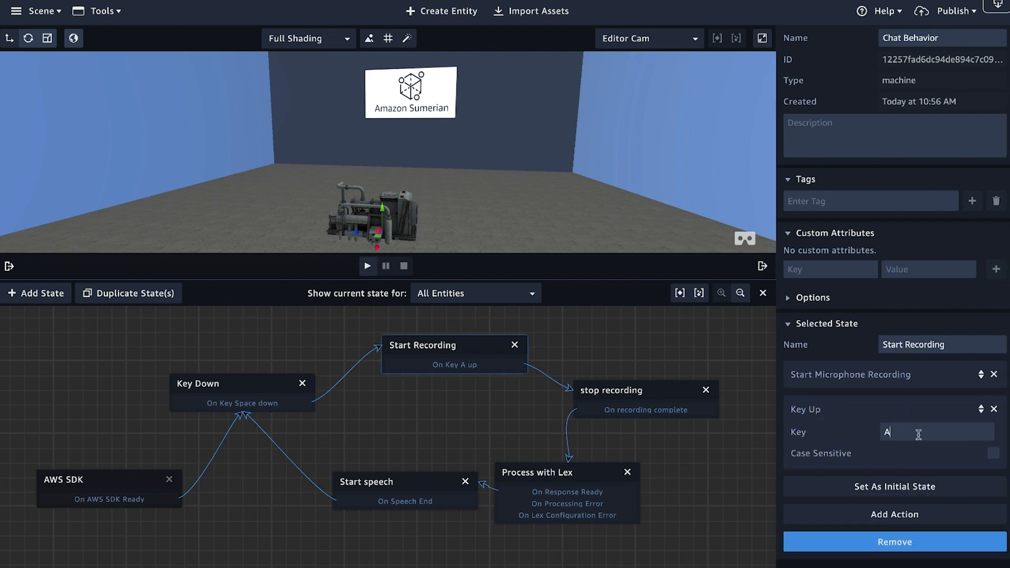
key(space)
Step: Run the scene, test a spoken request using the Space trigger, and move the Start speech state farther from Process with Lex
click(369, 267)
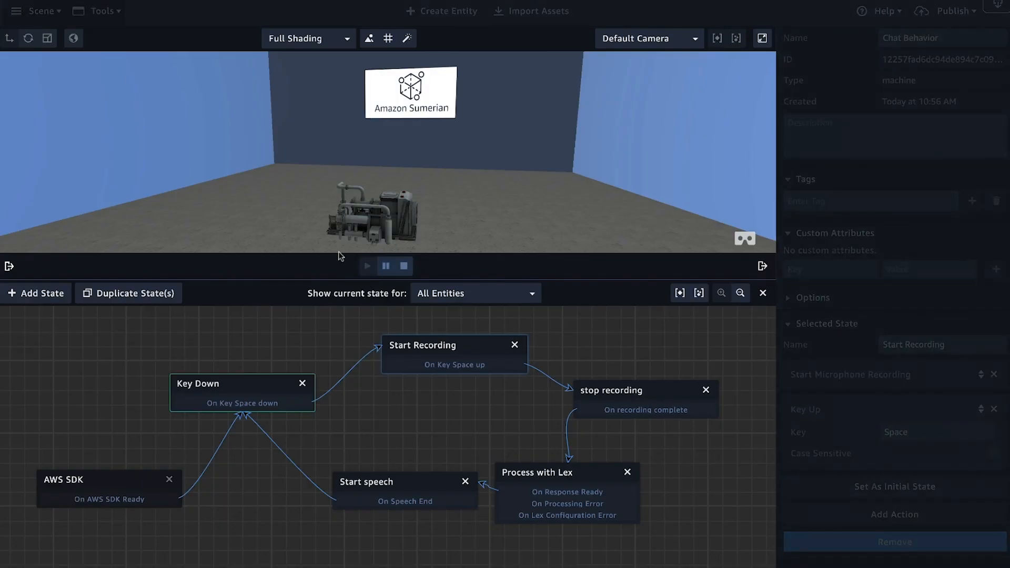
key(space)
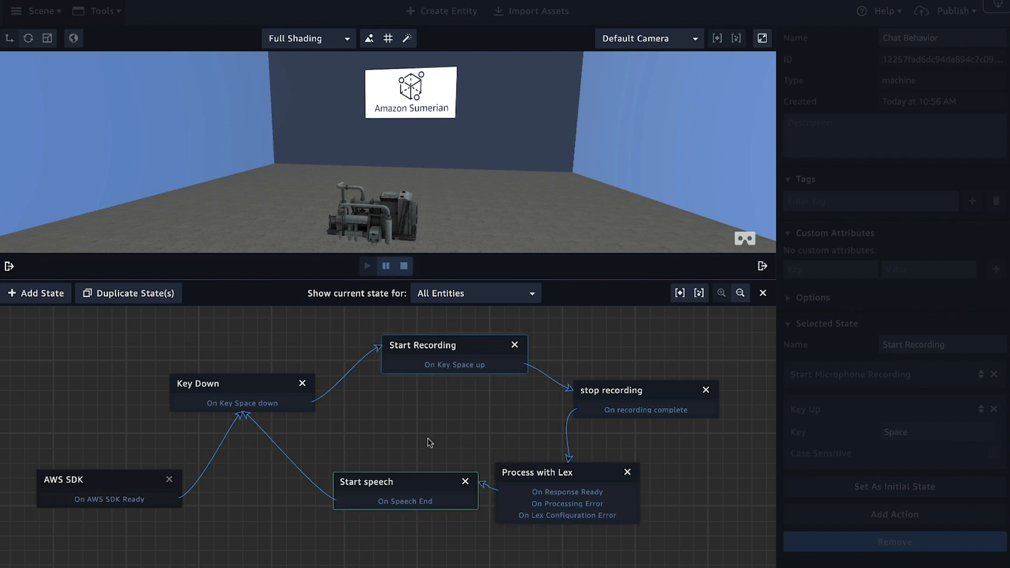
drag(406, 482, 377, 487)
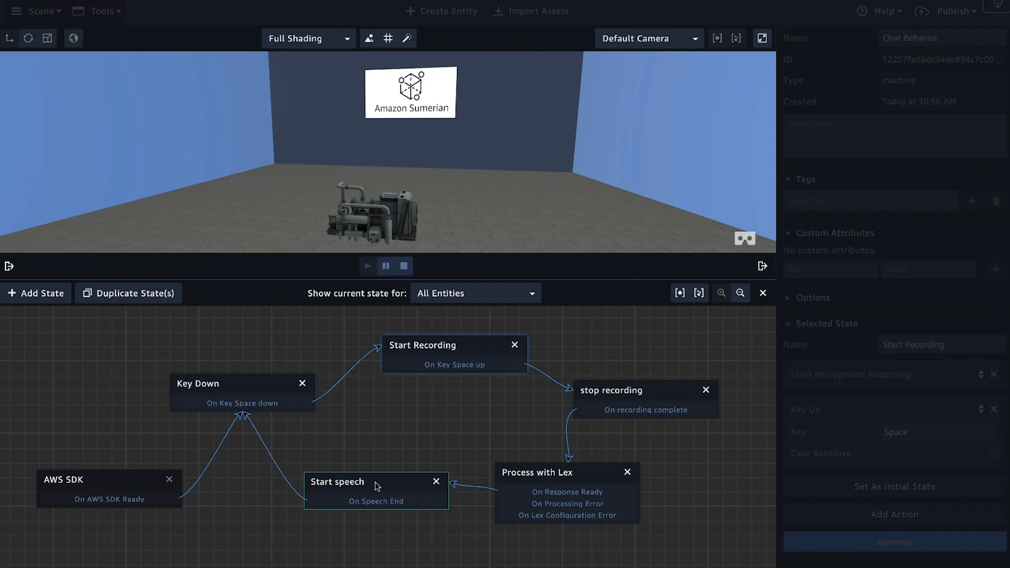
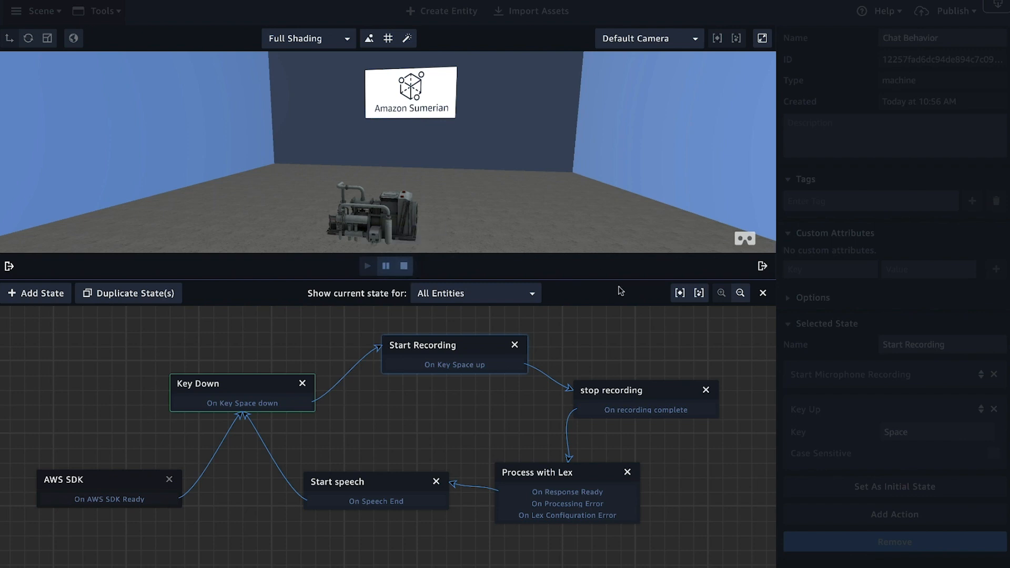
Step: Stop the running scene with the entity and asset lists restored, and close the Chat Behavior state graph
drag(621, 280, 625, 383)
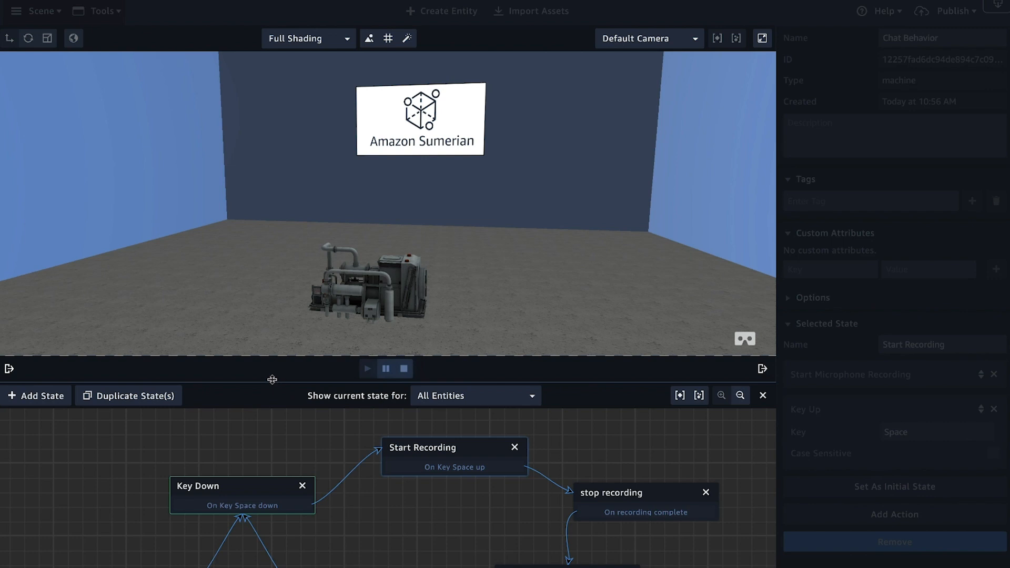
click(9, 369)
click(484, 368)
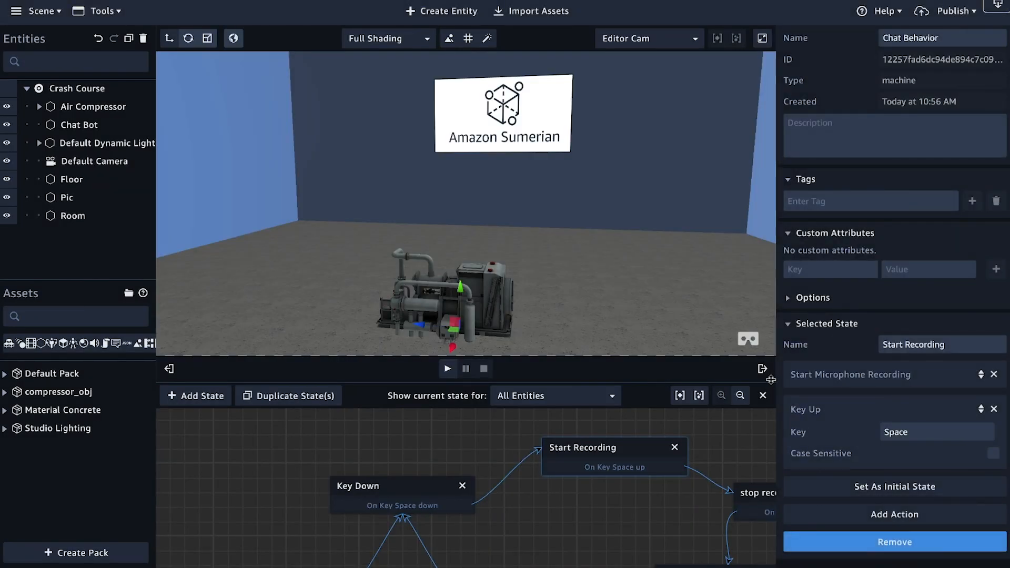
click(763, 396)
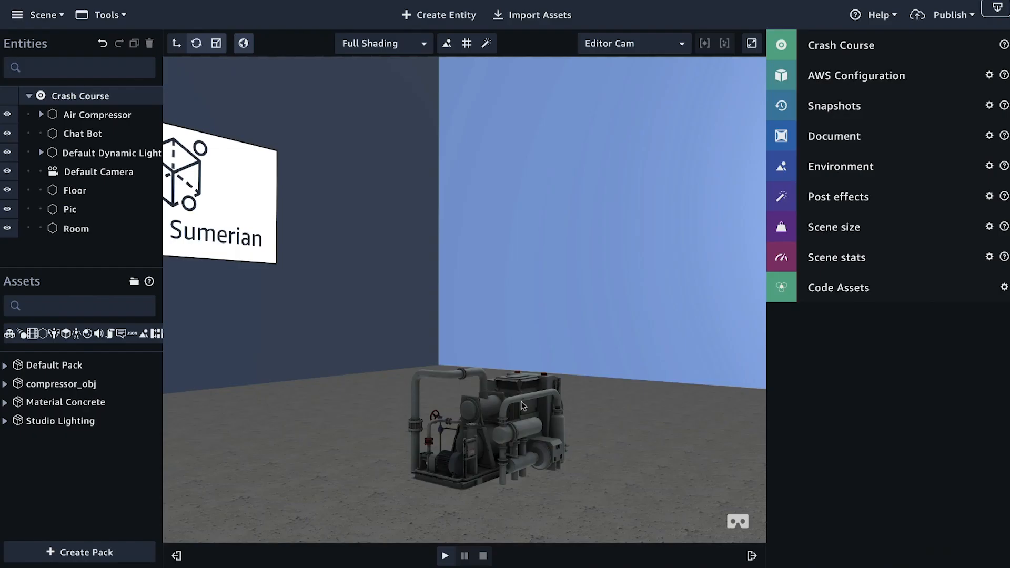
Step: Create a sphere primitive entity in the scene
drag(595, 371, 383, 408)
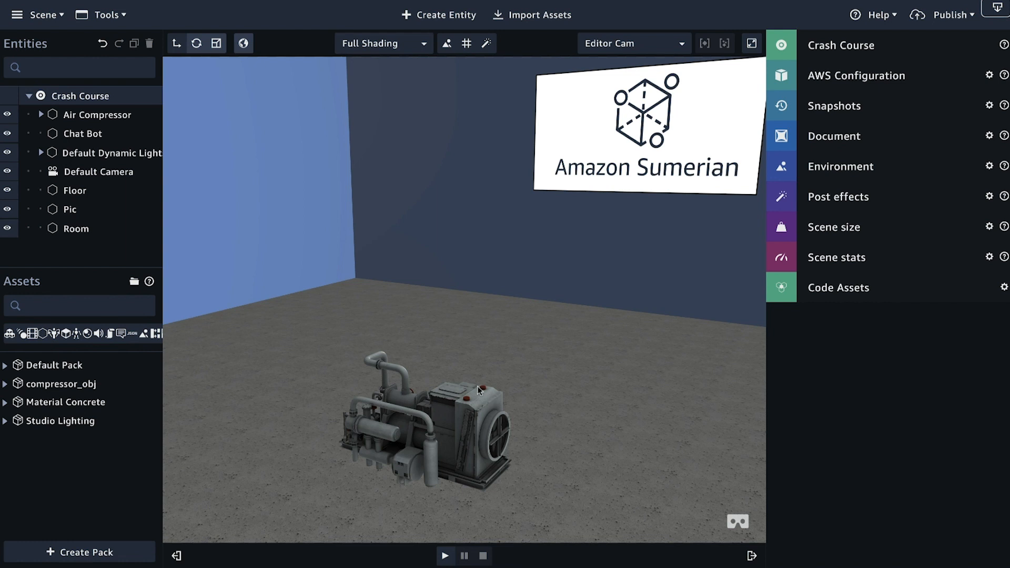
drag(371, 424, 617, 429)
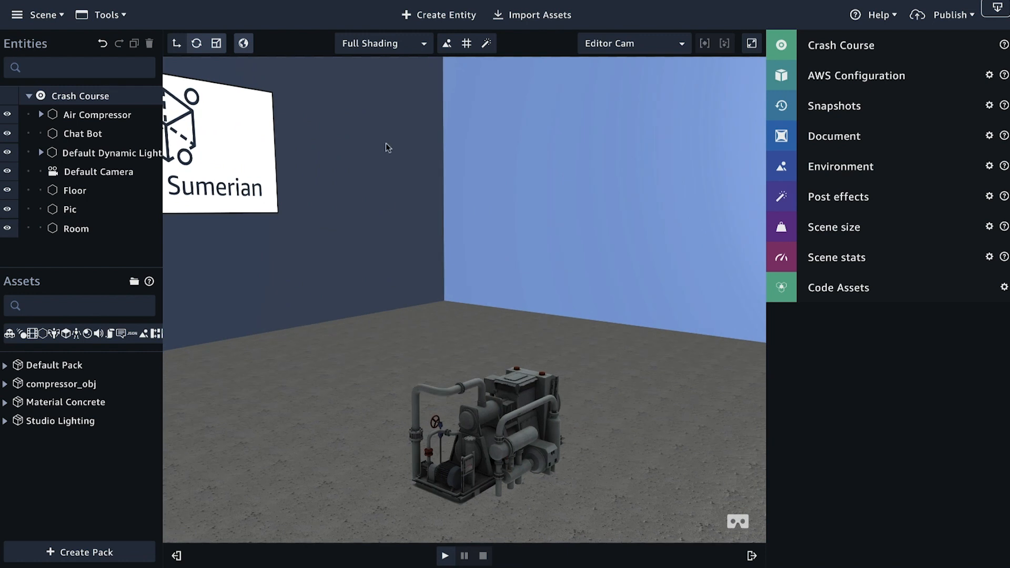
click(428, 16)
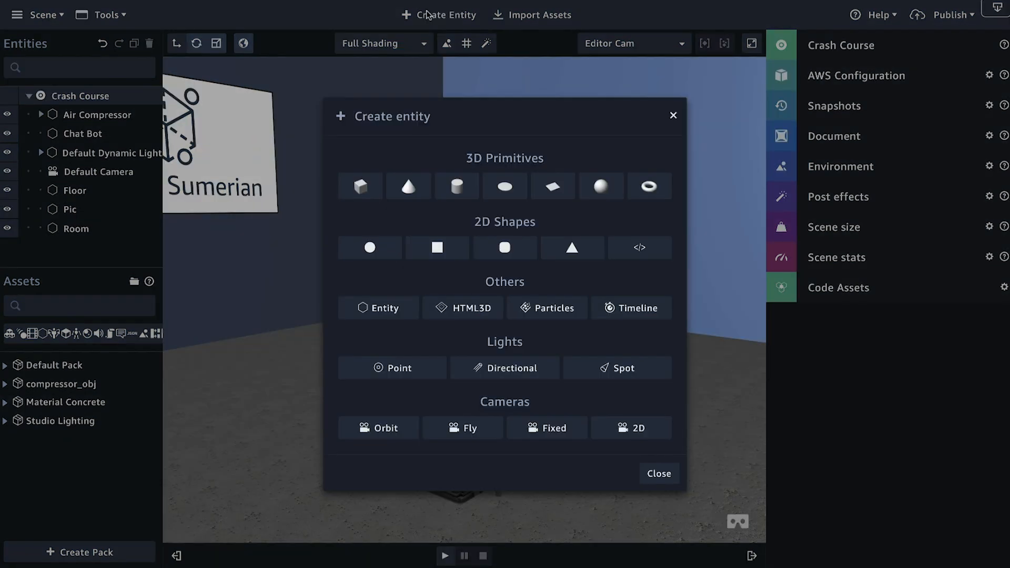
click(601, 187)
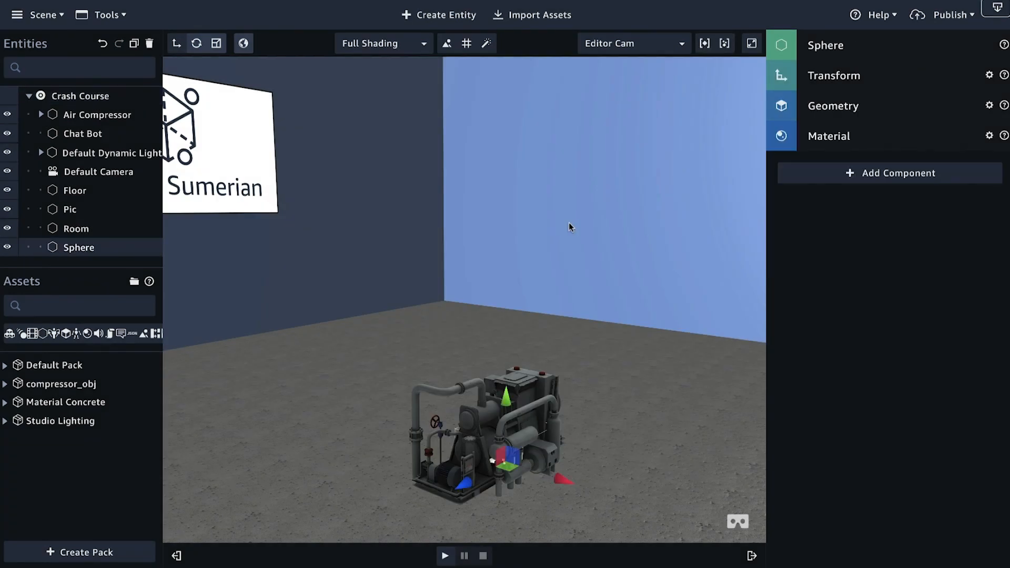
click(504, 368)
drag(511, 309, 599, 389)
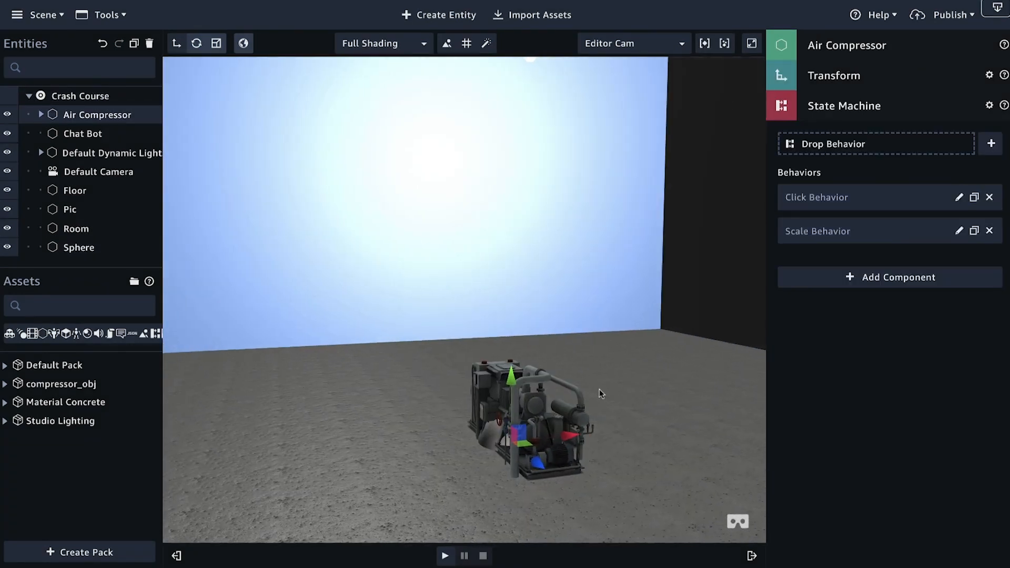
drag(515, 375, 515, 318)
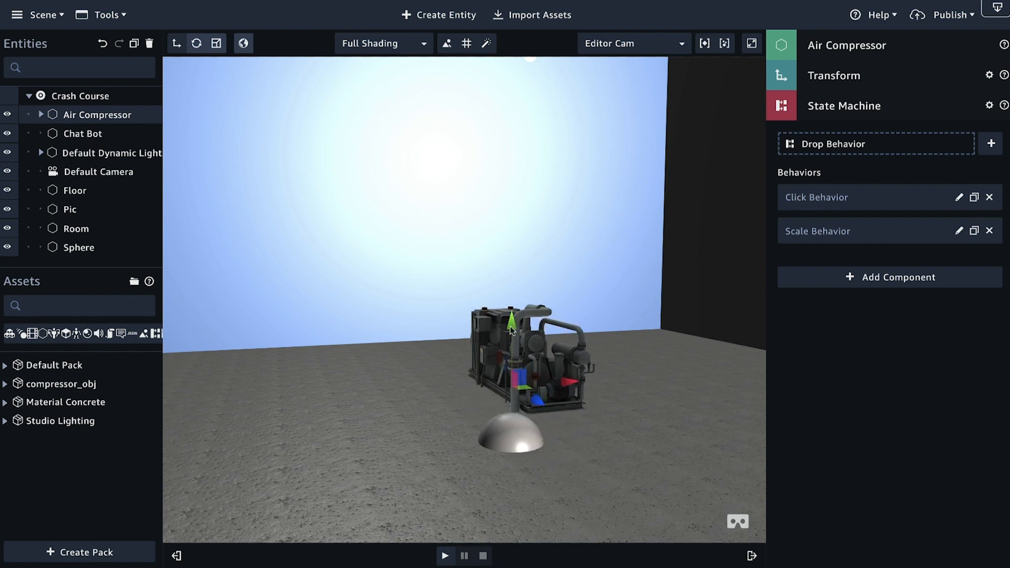
key(ctrl+z)
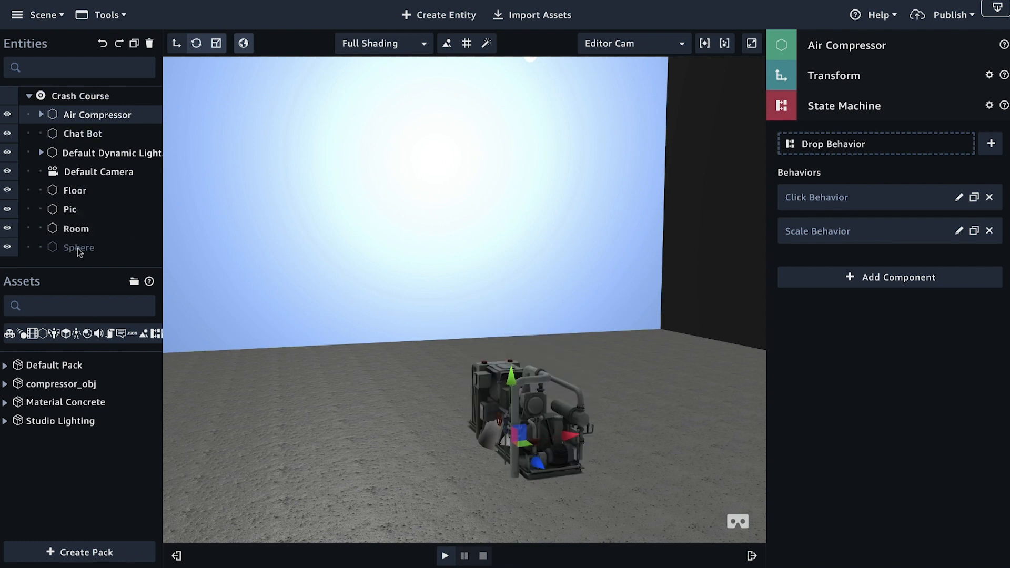
Step: Raise the sphere to the top of the compressor and set its diffuse material color to green, hex 01ff00
click(79, 247)
drag(520, 390, 591, 329)
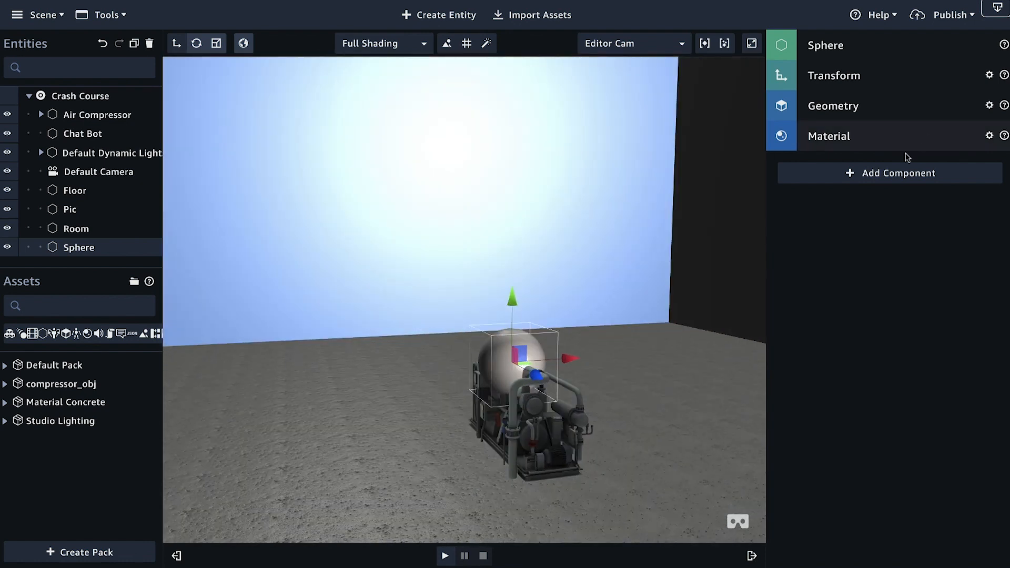
click(879, 136)
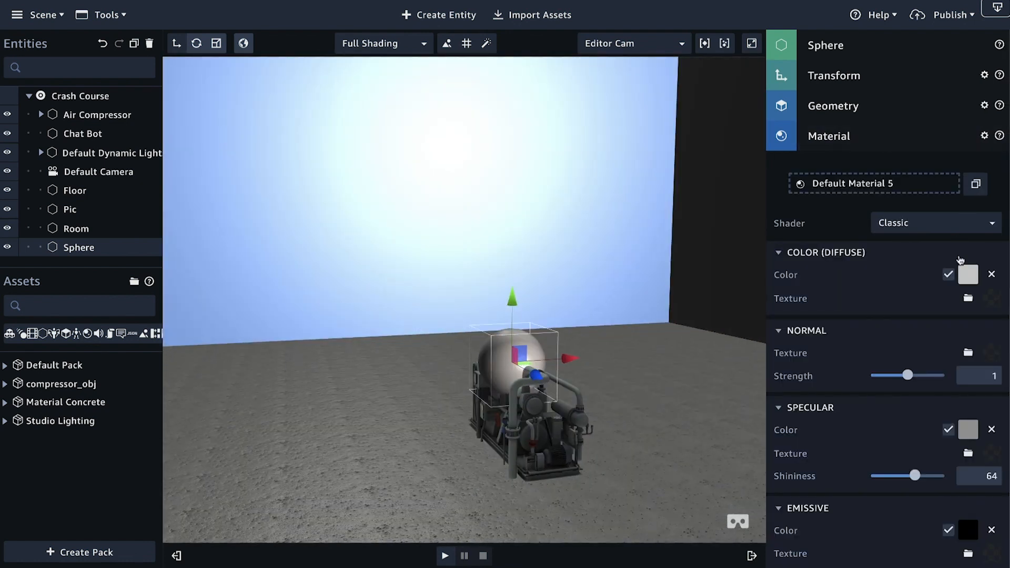
click(968, 274)
click(930, 230)
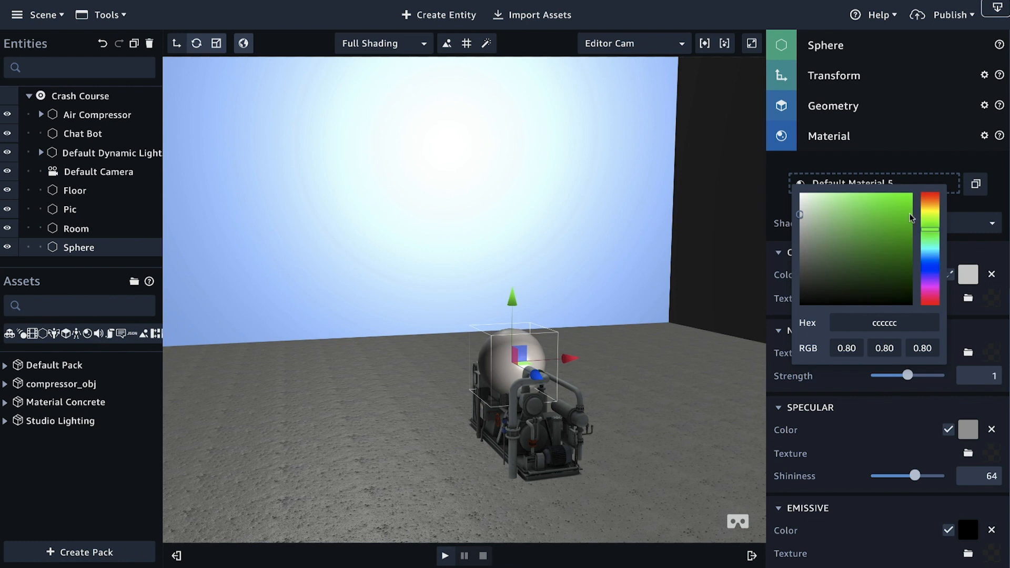
click(909, 206)
drag(909, 205, 914, 192)
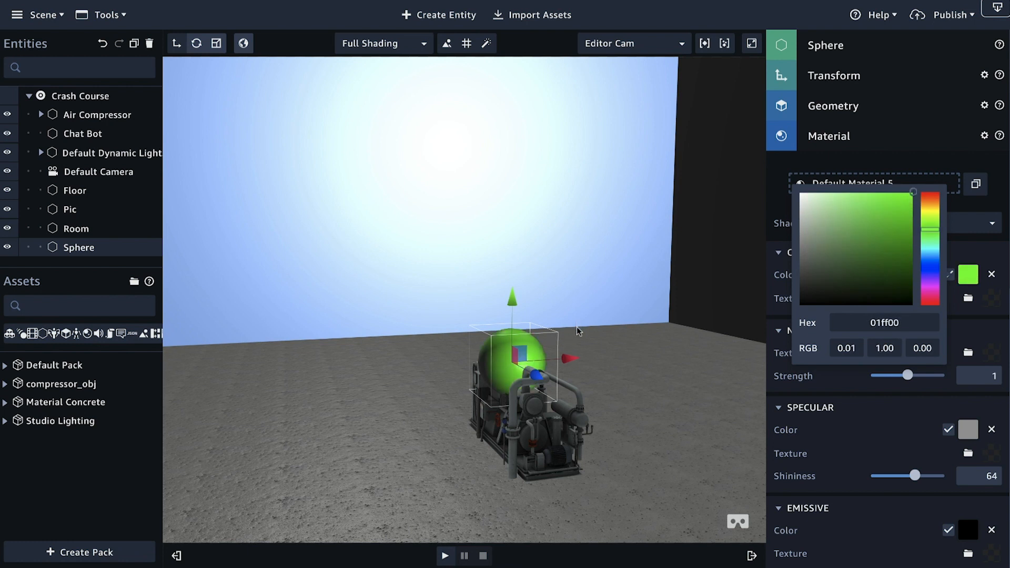
Step: Move the green sphere out from the compressor's top to in front of its valve side
key(f)
click(522, 356)
right_drag(516, 359, 487, 390)
scroll(368, 378, down, 2)
scroll(368, 377, down, 2)
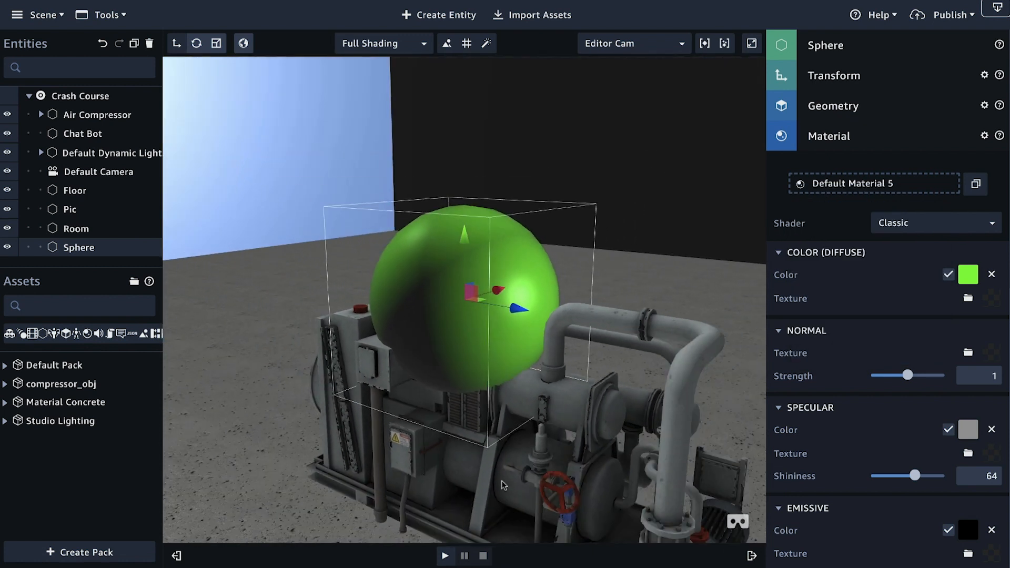
middle_drag(547, 457, 410, 220)
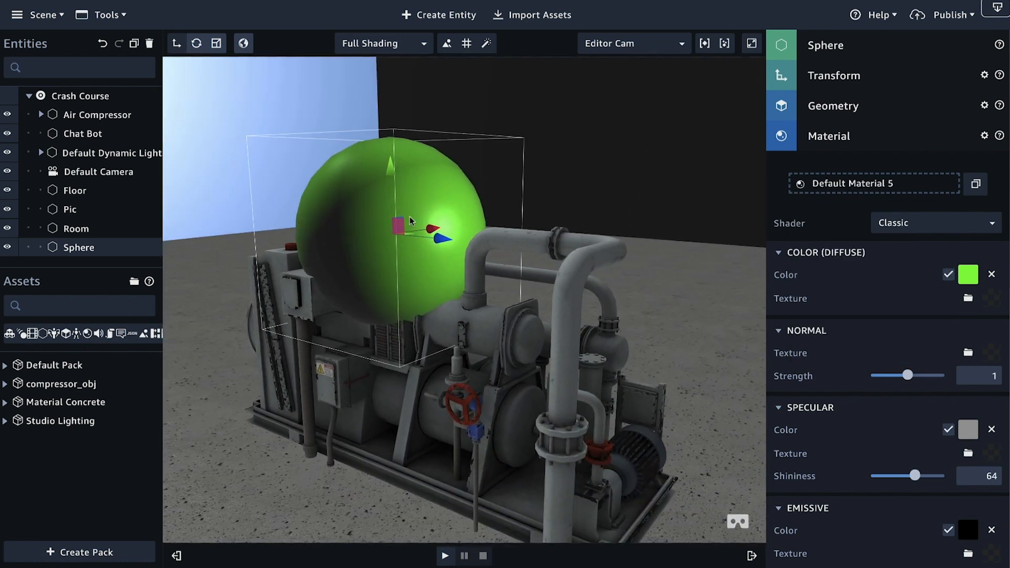
drag(443, 241, 499, 265)
Step: Set the sphere's uniform scale to 0.1
click(870, 77)
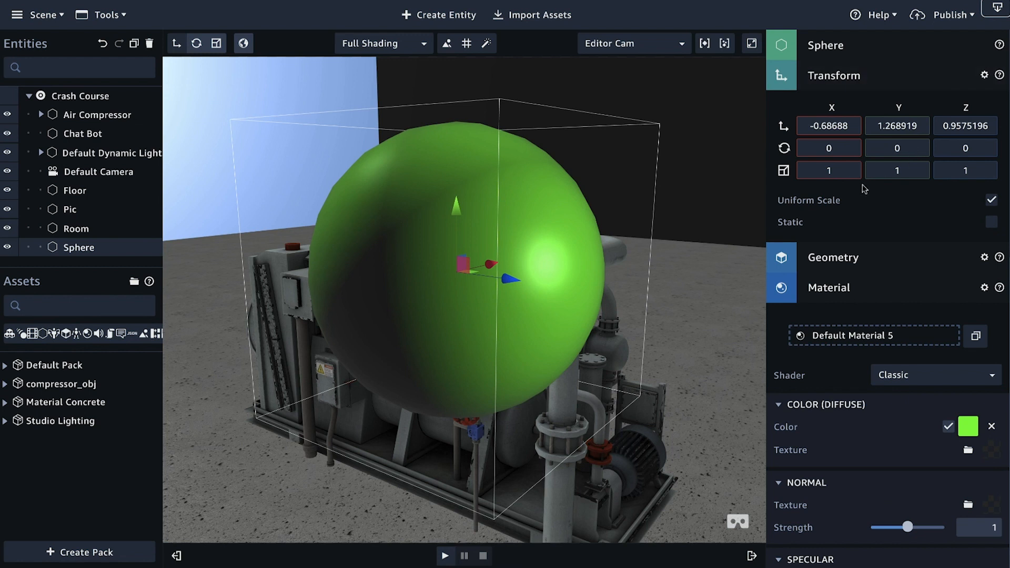
click(813, 171)
text(.2)
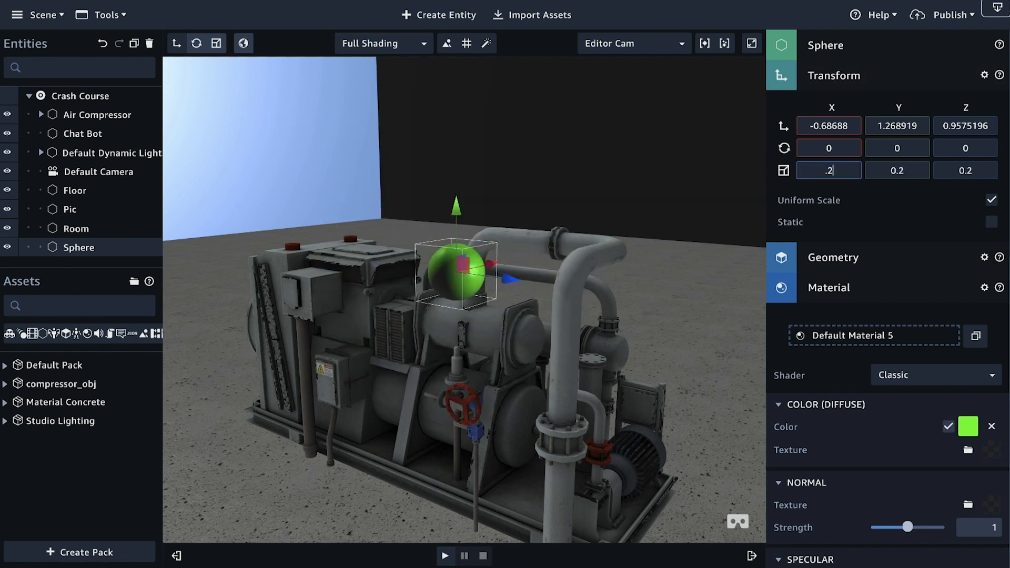
key(BackSpace)
text(1)
Step: Lower the small green sphere along Y to about 0.92, towards the red valve wheel
scroll(582, 135, down, 2)
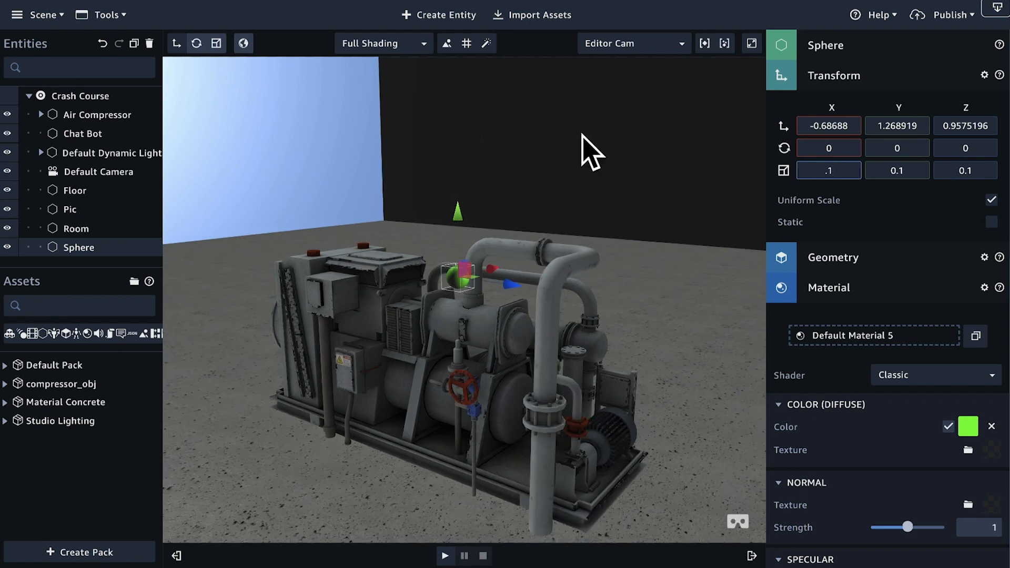
scroll(455, 227, down, 4)
click(455, 228)
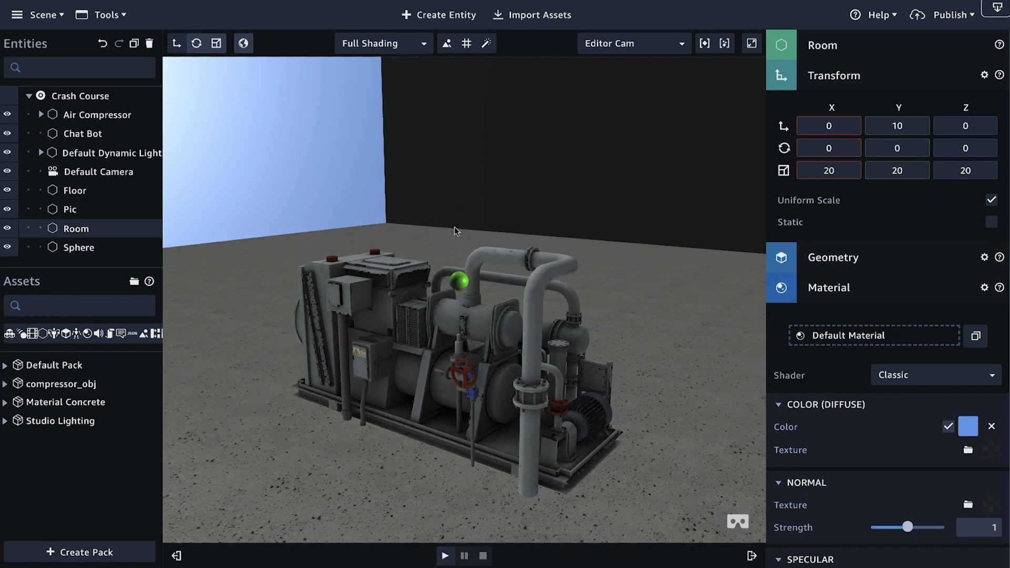
click(459, 284)
drag(458, 218, 458, 287)
Step: Position the sphere just above the red valve wheel at about X -0.56, Y 0.87, Z 0.86
key(f)
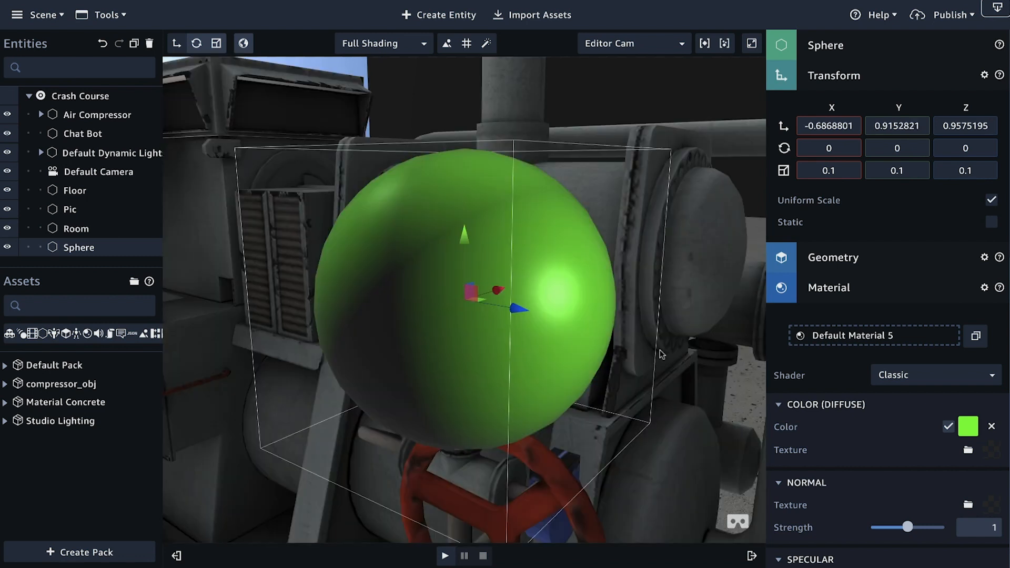
scroll(571, 330, down, 5)
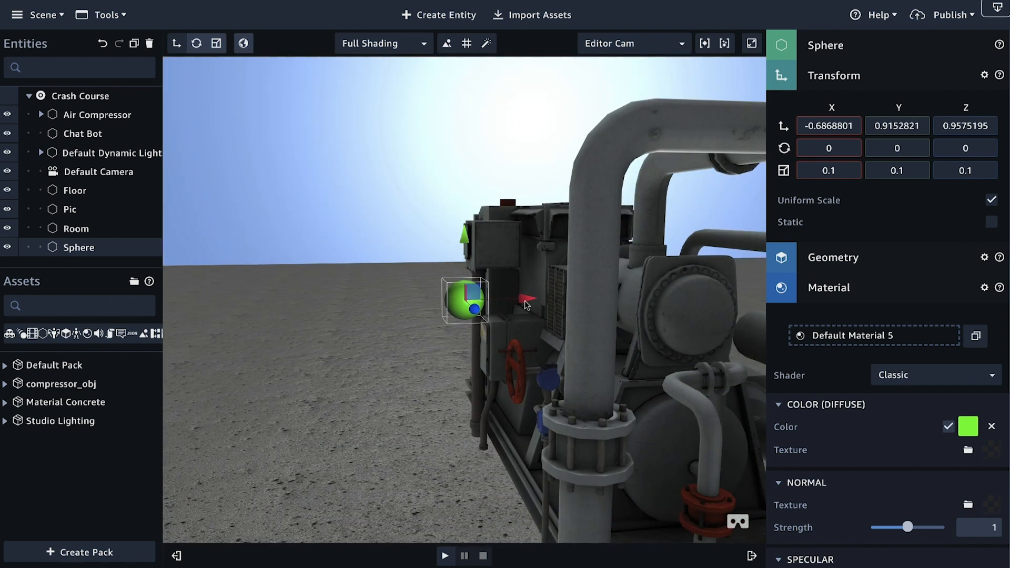
drag(575, 298, 575, 298)
drag(518, 238, 518, 257)
right_drag(438, 352, 551, 347)
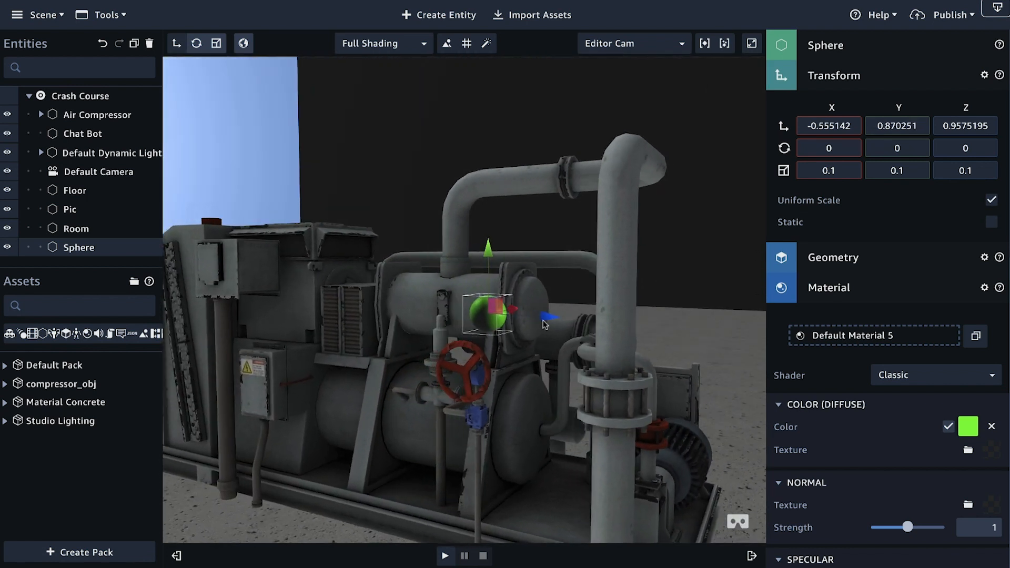
drag(518, 315, 512, 324)
right_drag(531, 392, 498, 388)
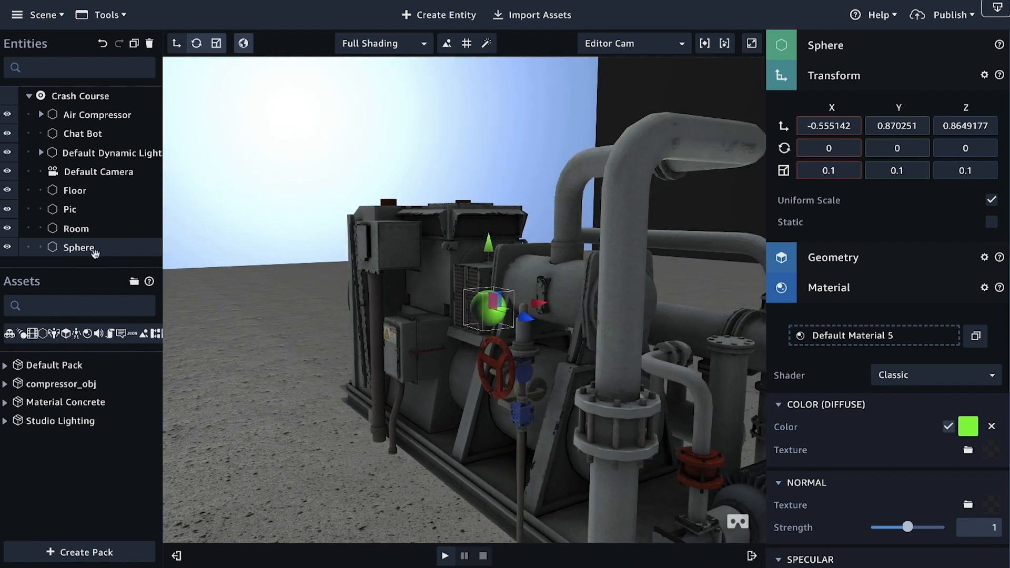
Step: Rename the sphere entity as Valve Hot Spot
double_click(81, 248)
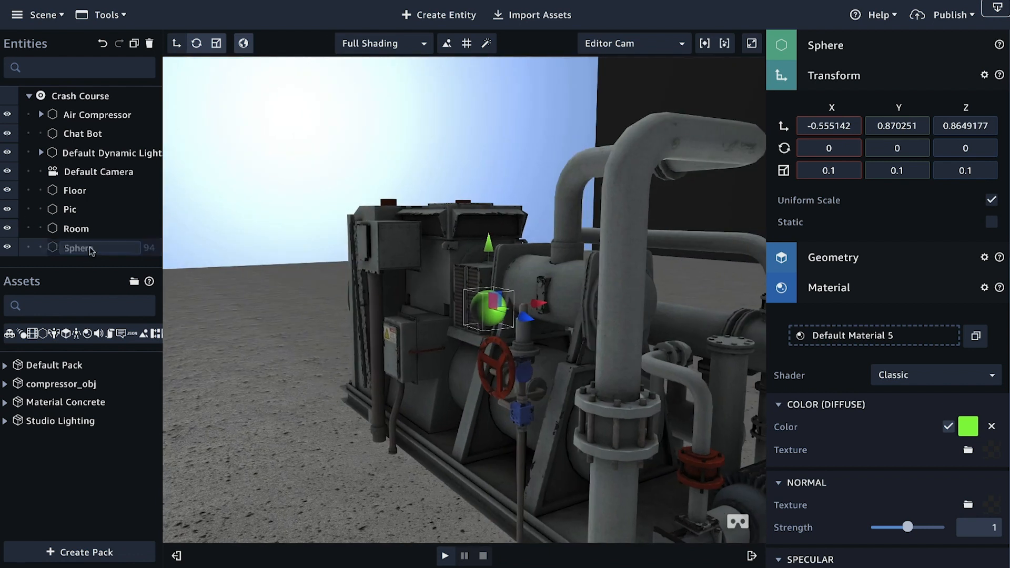
key(BackSpace)
key(BackSpace)
key(BackSpace)
key(BackSpace)
key(BackSpace)
key(BackSpace)
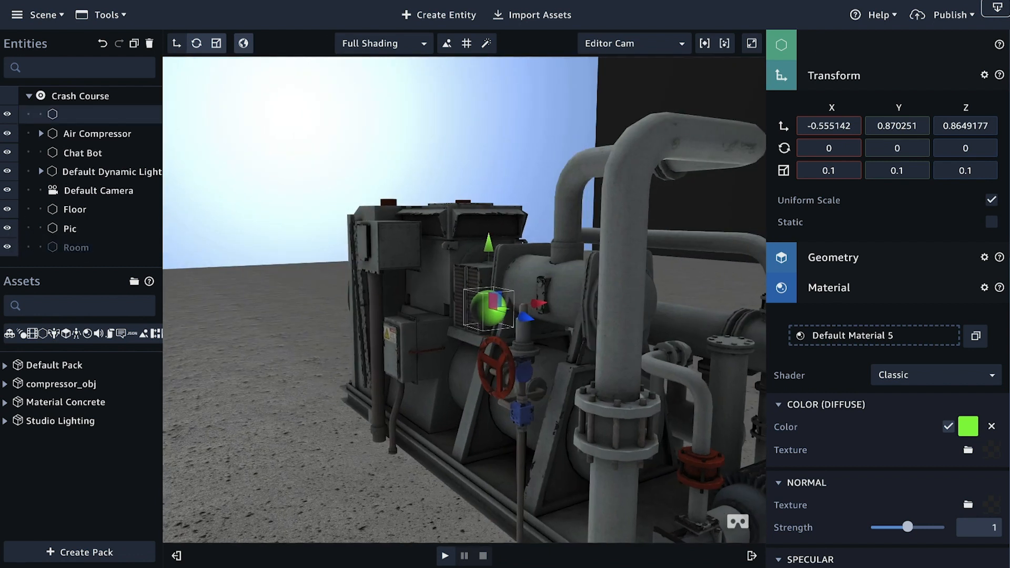
double_click(81, 107)
click(81, 117)
text(Valve Hot Spot)
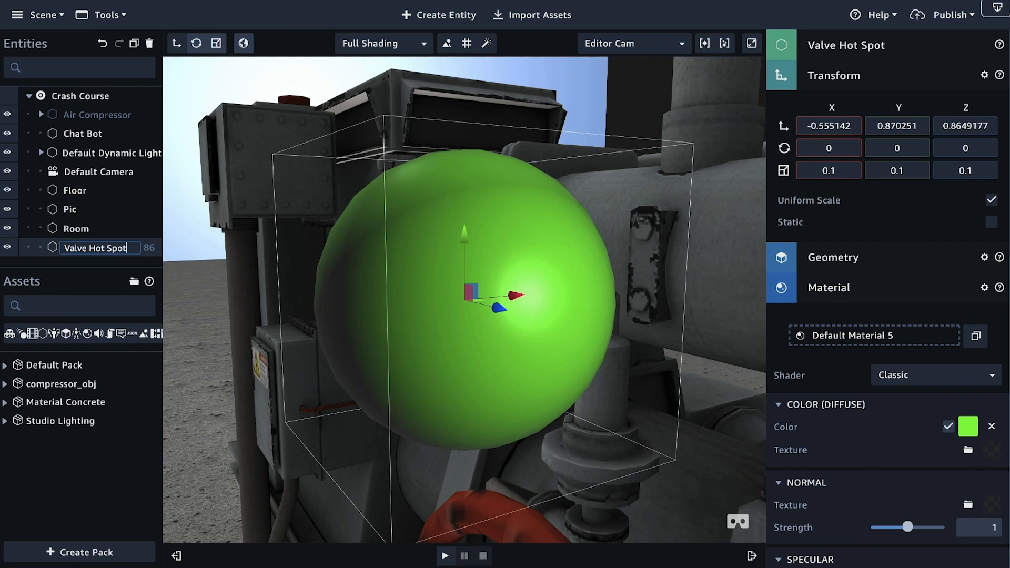
Step: Make Valve Hot Spot a child of the Air Compressor entity, and enlarge the entity list to show the full hierarchy
drag(83, 265, 83, 310)
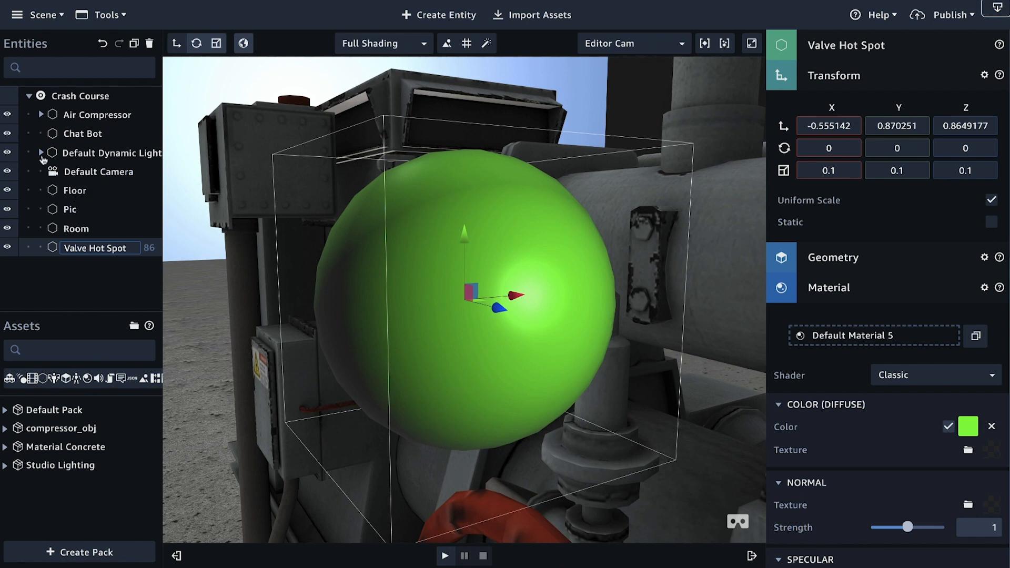
click(87, 277)
drag(98, 251, 95, 116)
click(40, 114)
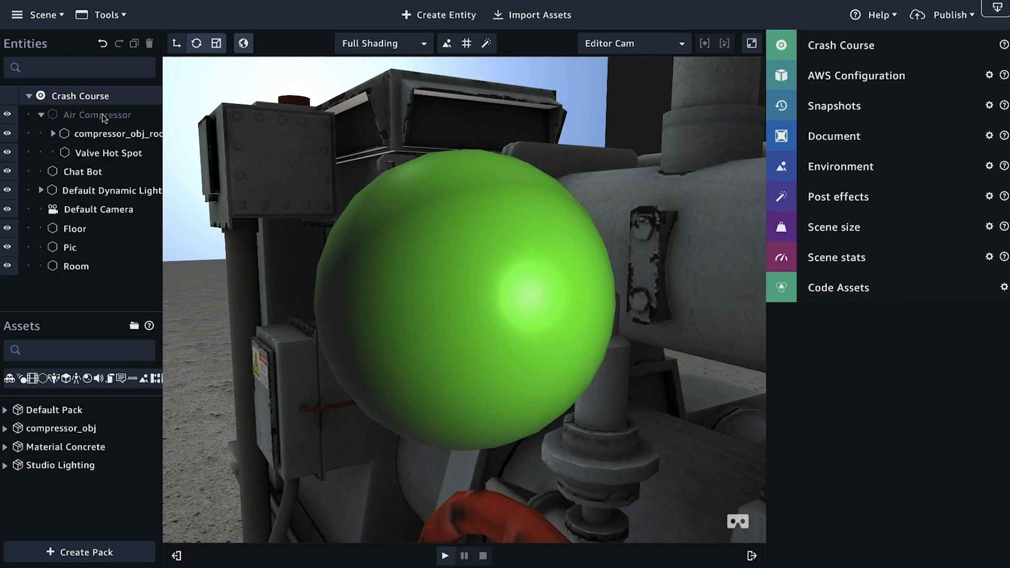
drag(161, 224, 216, 241)
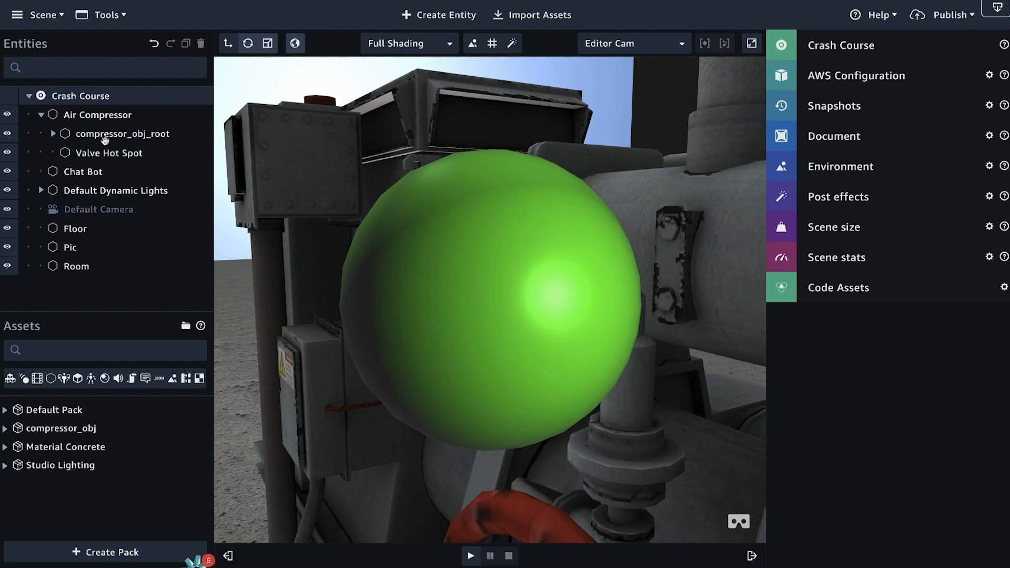
scroll(392, 360, down, 10)
Step: Switch to Amazon Chime, open the AR/VR Specialists chat room, and return to Amazon Sumerian
key(ctrl+Left)
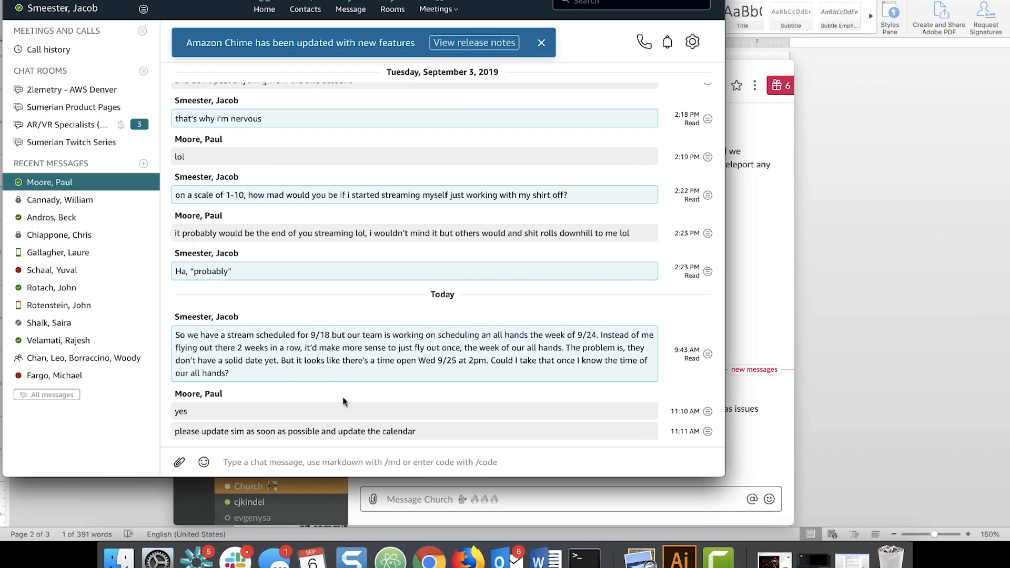
click(68, 124)
key(ctrl+Right)
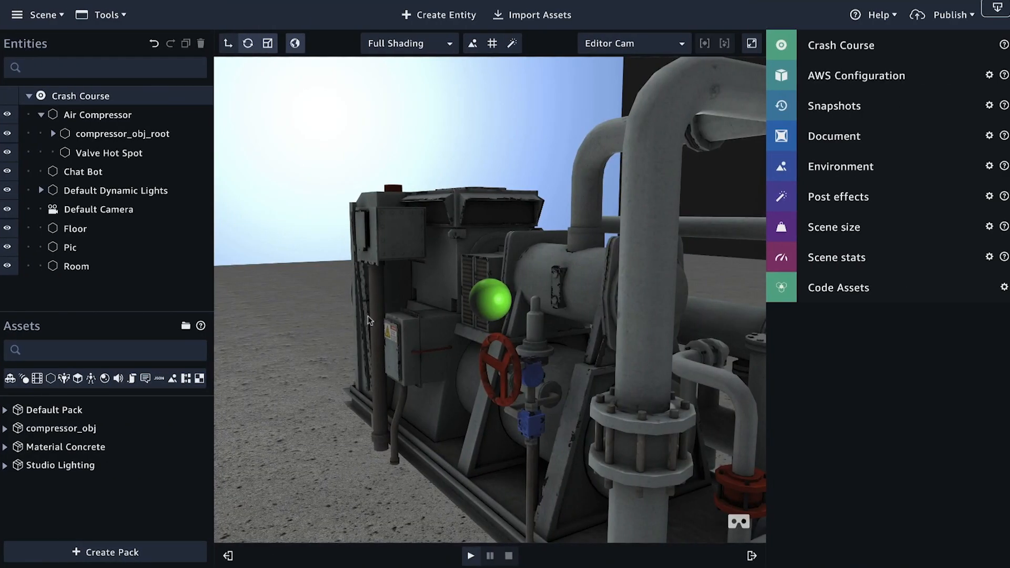
drag(394, 284, 460, 282)
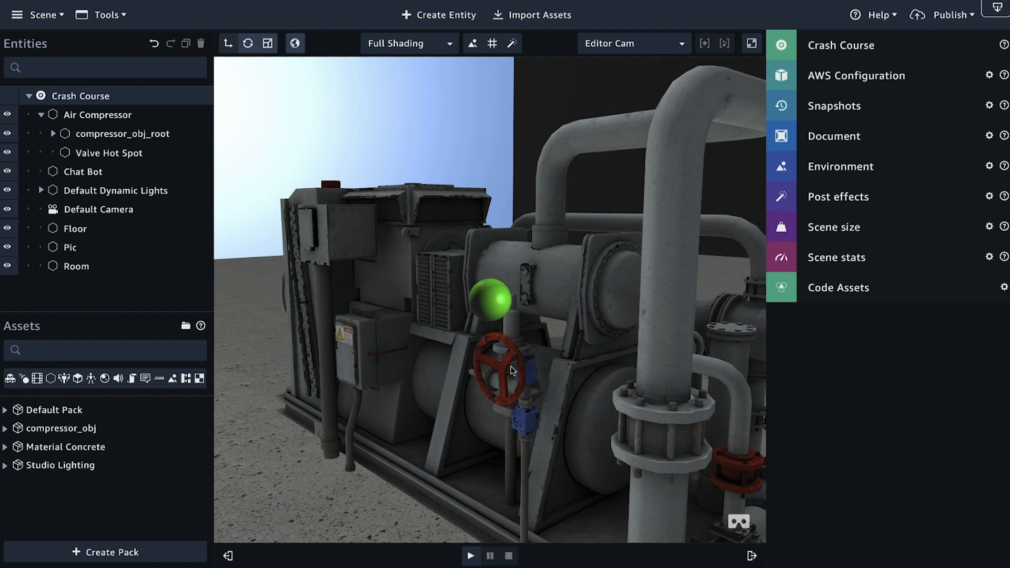
scroll(542, 340, down, 4)
scroll(540, 334, down, 3)
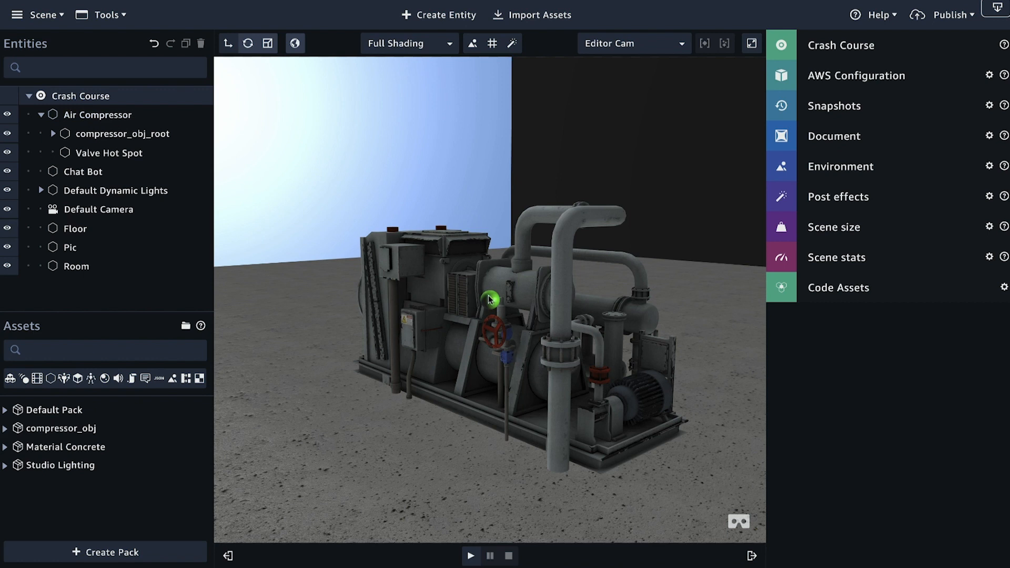
drag(468, 292, 568, 332)
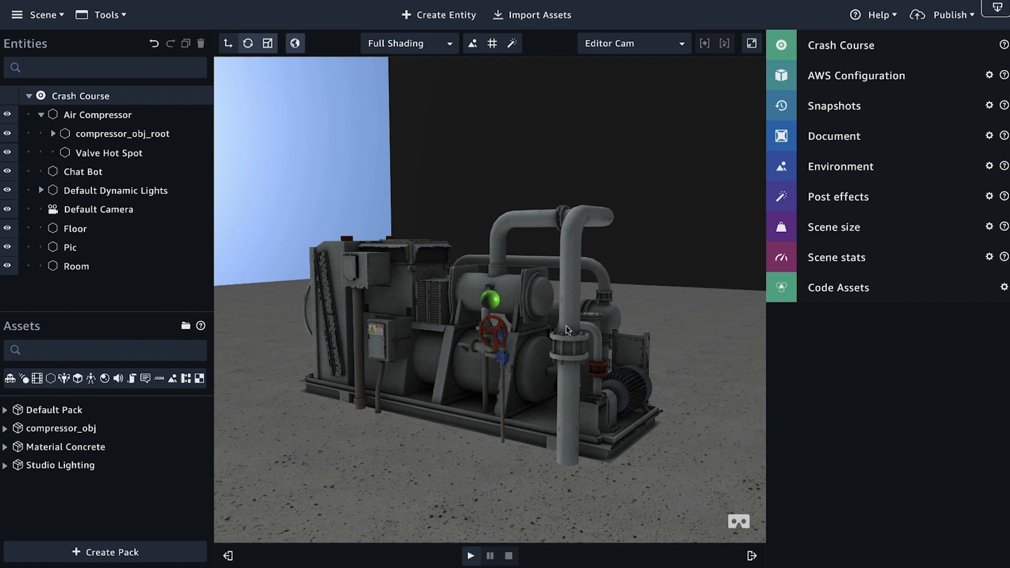
Step: Duplicate the Valve Hot Spot entity under Air Compressor
click(117, 154)
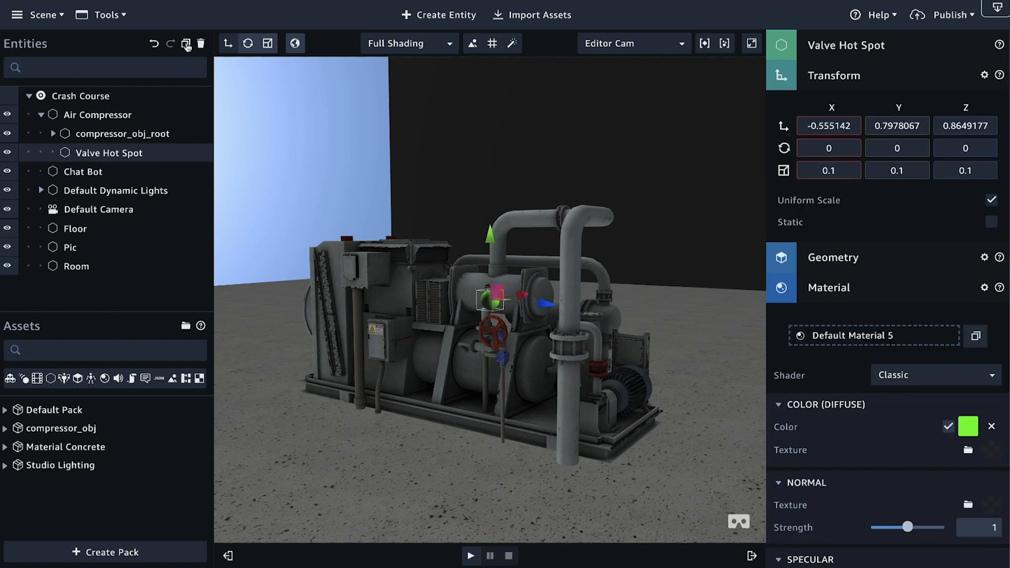
click(185, 43)
right_drag(270, 227, 226, 223)
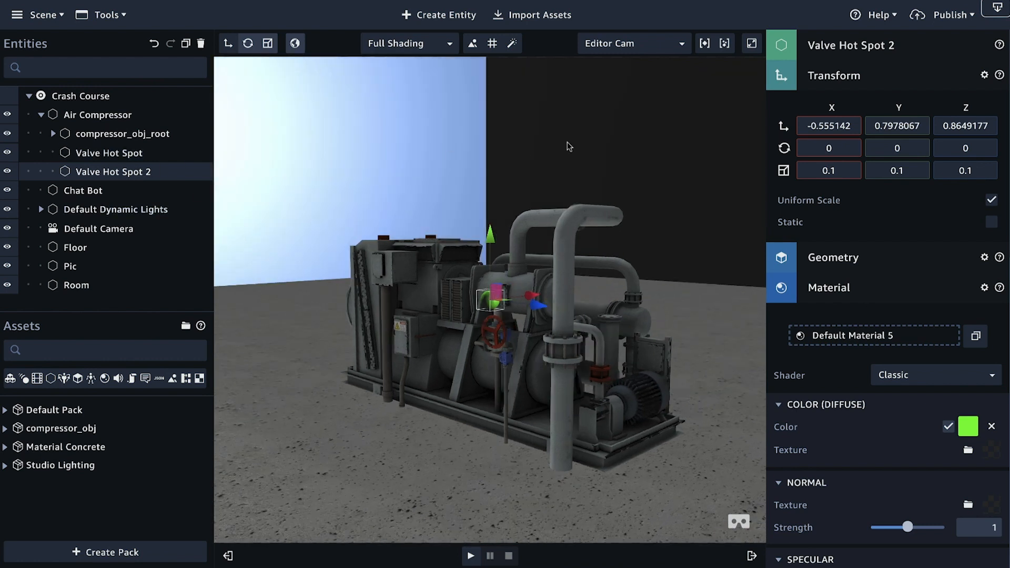
Step: Rename the duplicated hot spot as Valve Hot Spot and decline deleting the original entity
double_click(148, 172)
key(BackSpace)
key(BackSpace)
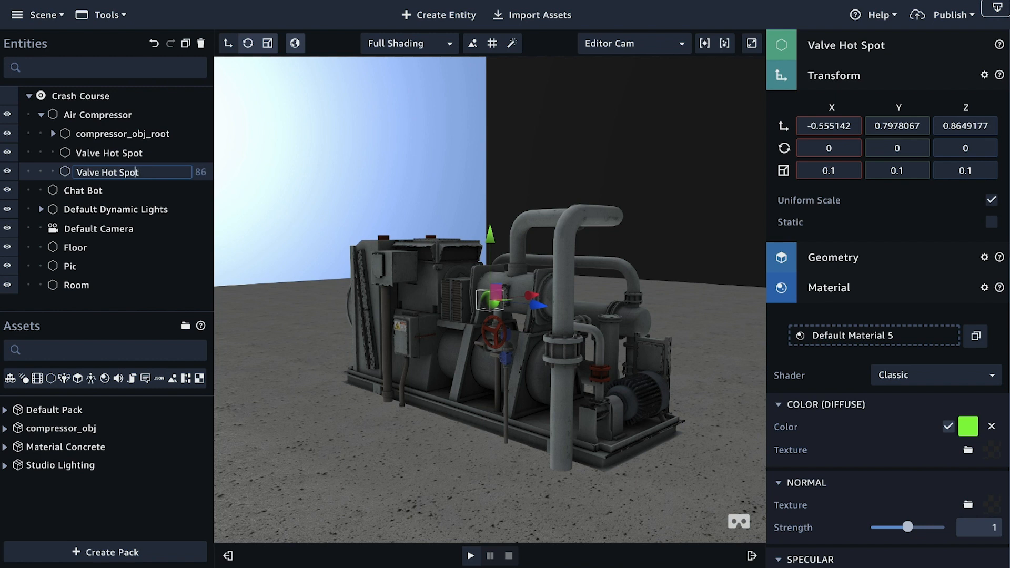
key(BackSpace)
key(BackSpace)
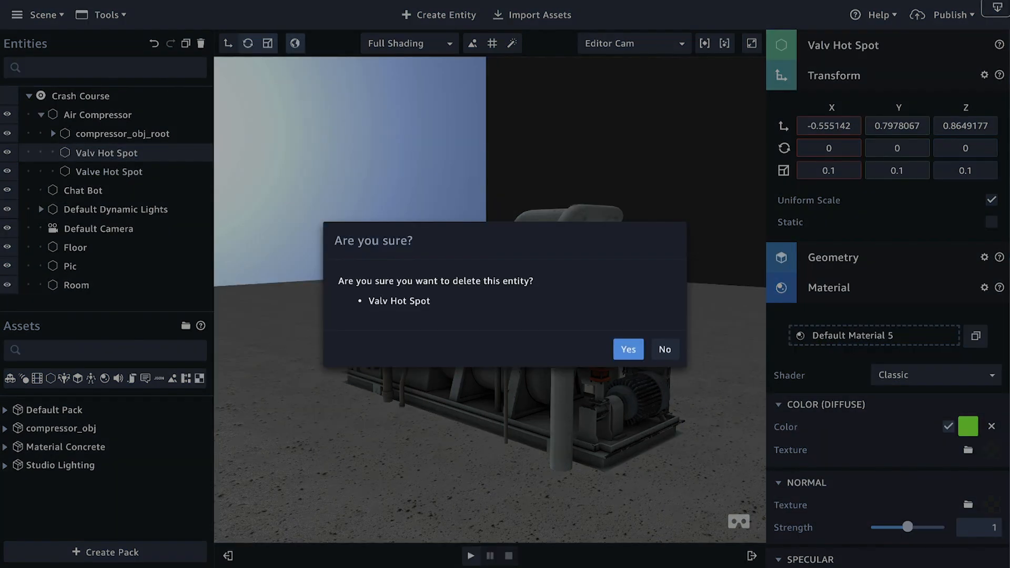
click(665, 349)
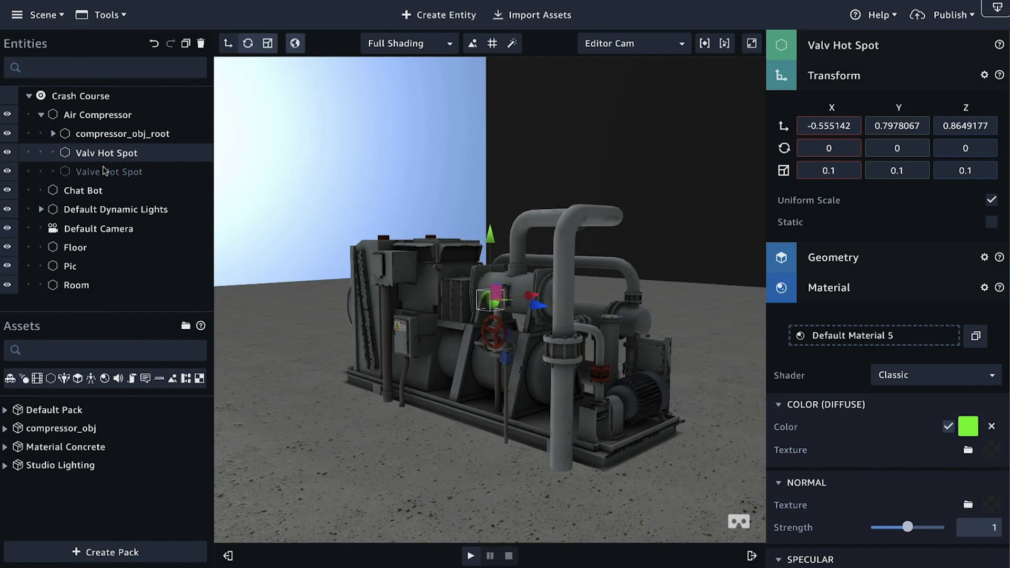
Step: Rename the original hot spot entity, listed directly below compressor_obj_root, as Motor Hot Spot
double_click(95, 155)
key(BackSpace)
key(BackSpace)
key(BackSpace)
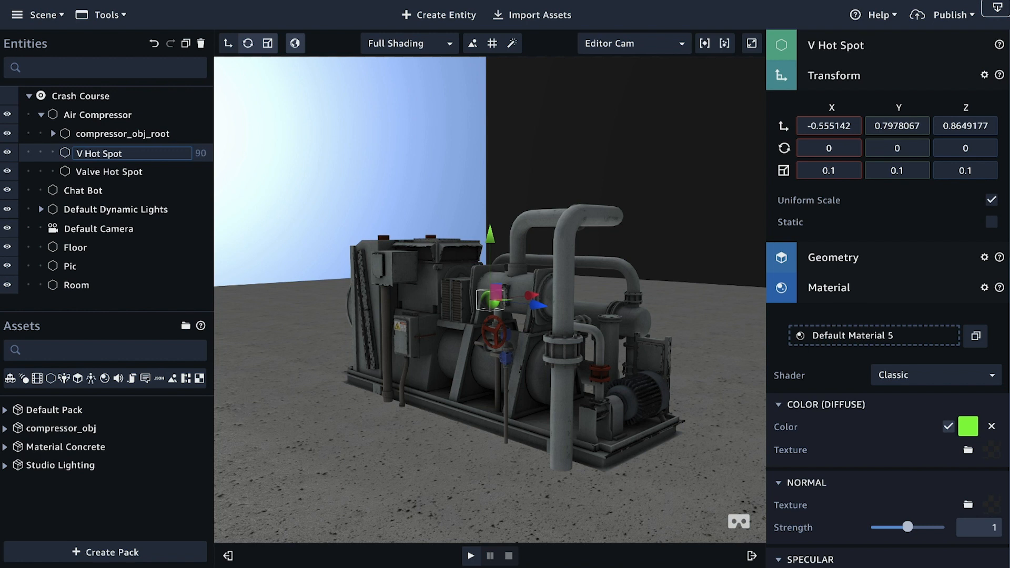
key(BackSpace)
text(M)
text(r)
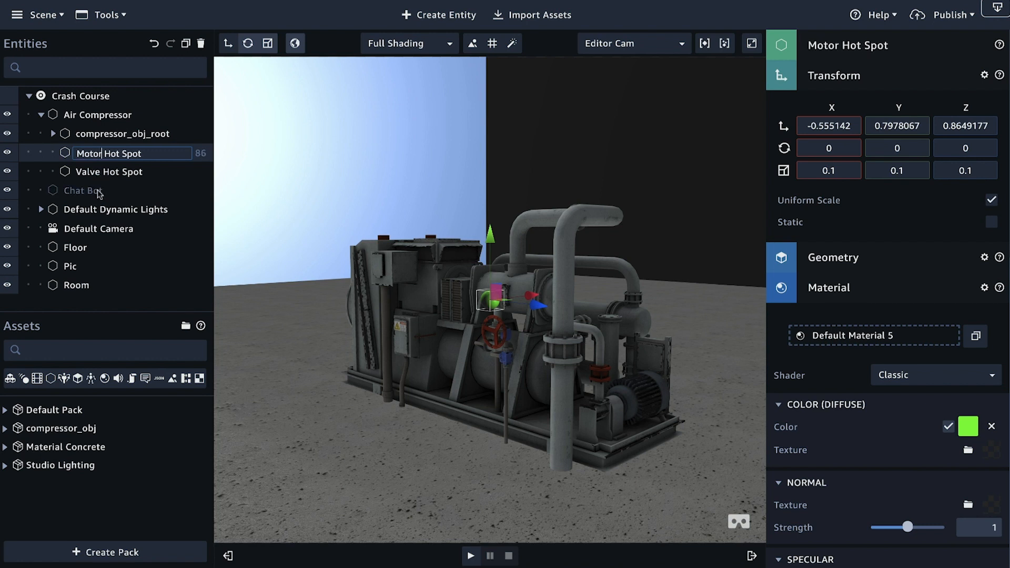
click(94, 190)
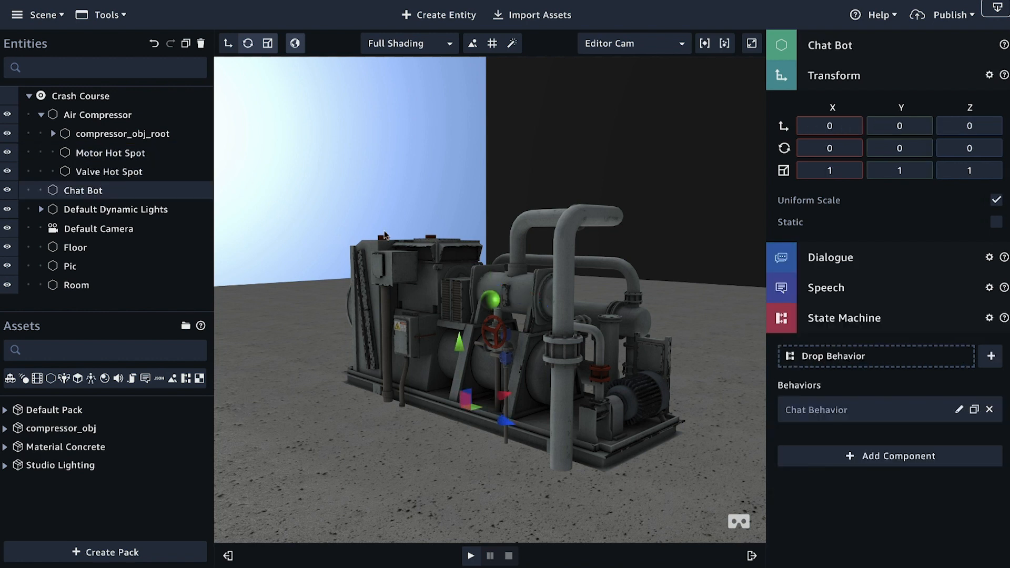
drag(448, 225, 315, 241)
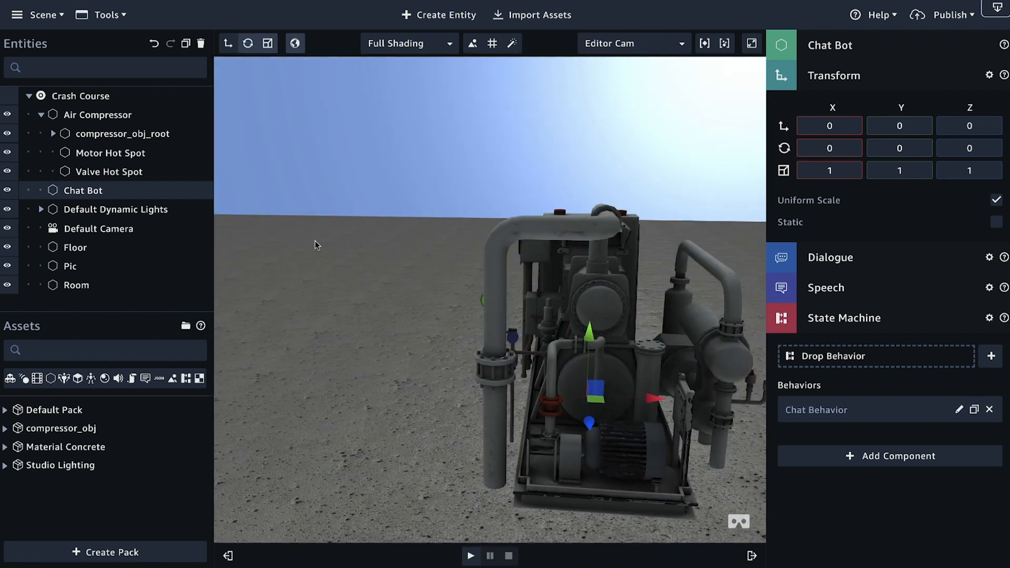
Step: Try moving Valve Hot Spot along X to the opposite side of the compressor, and undo the move
click(113, 155)
drag(396, 276, 452, 279)
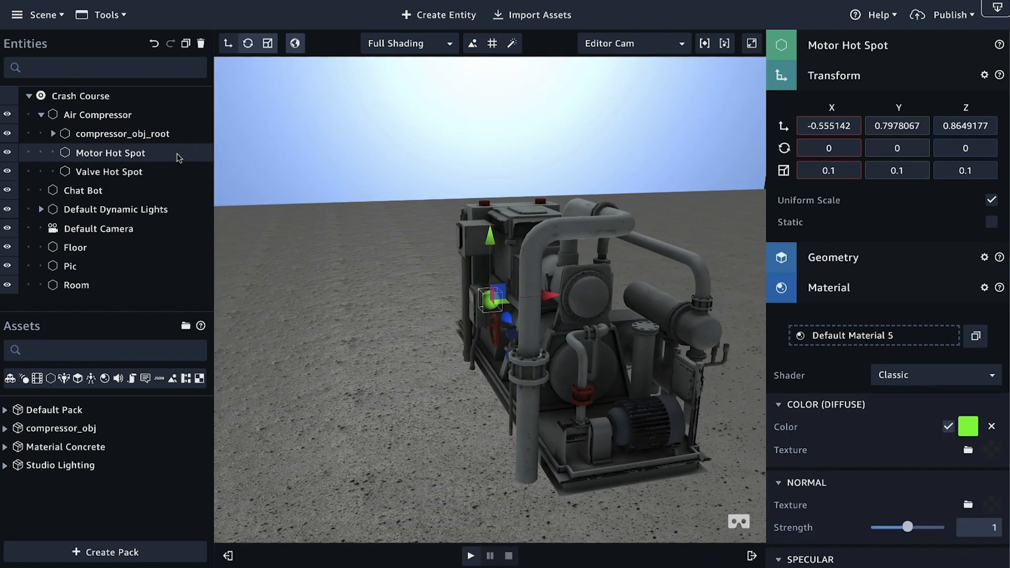
click(130, 176)
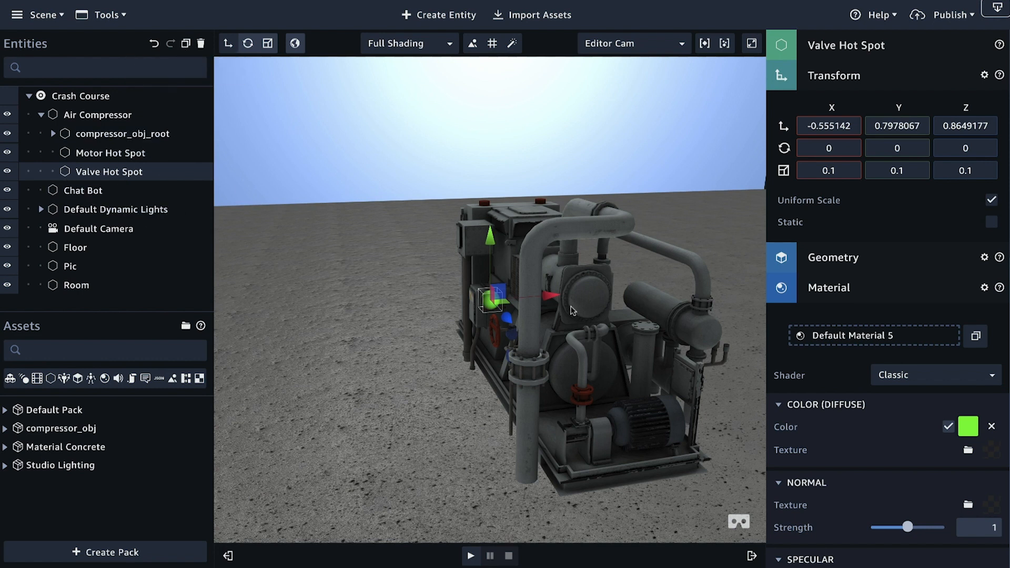
drag(551, 296, 709, 286)
right_drag(707, 287, 388, 308)
scroll(387, 312, down, 5)
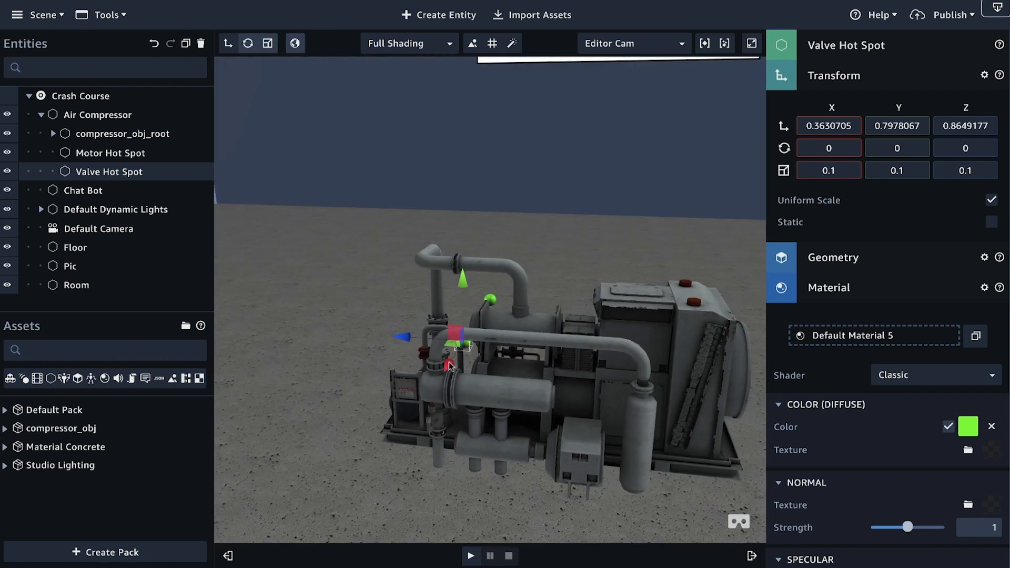
drag(442, 399, 412, 383)
click(490, 376)
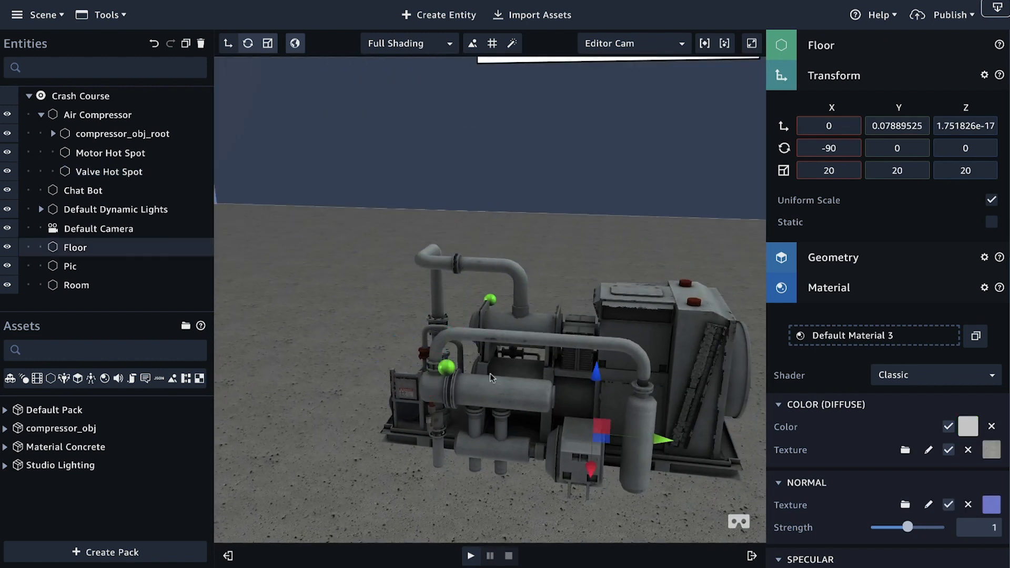
click(449, 374)
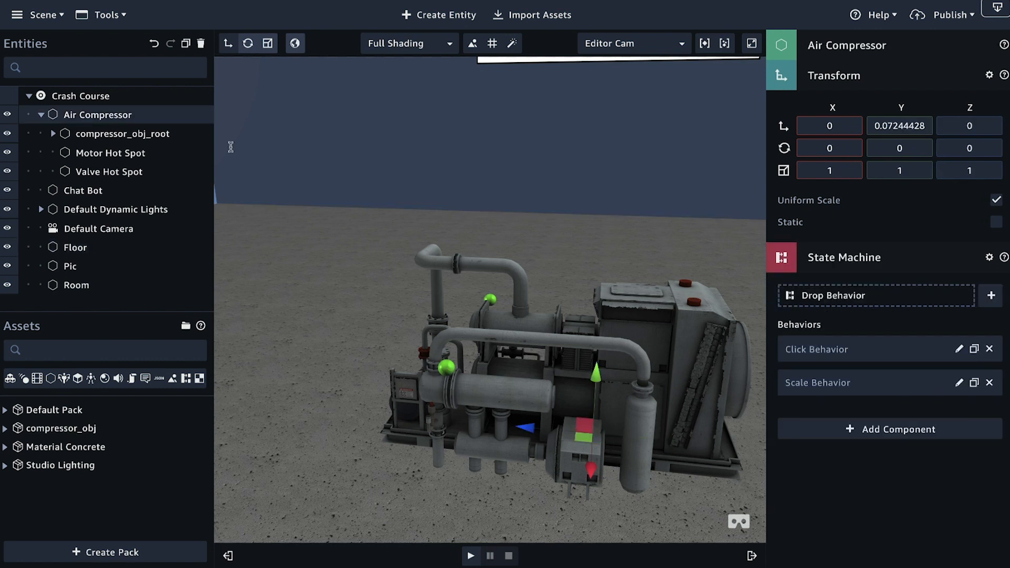
click(115, 156)
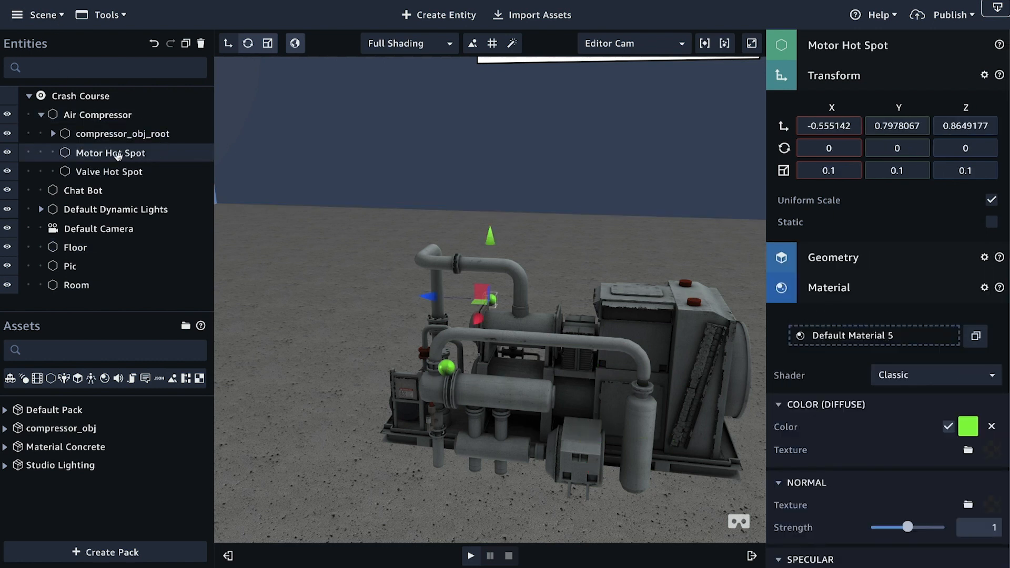
click(98, 176)
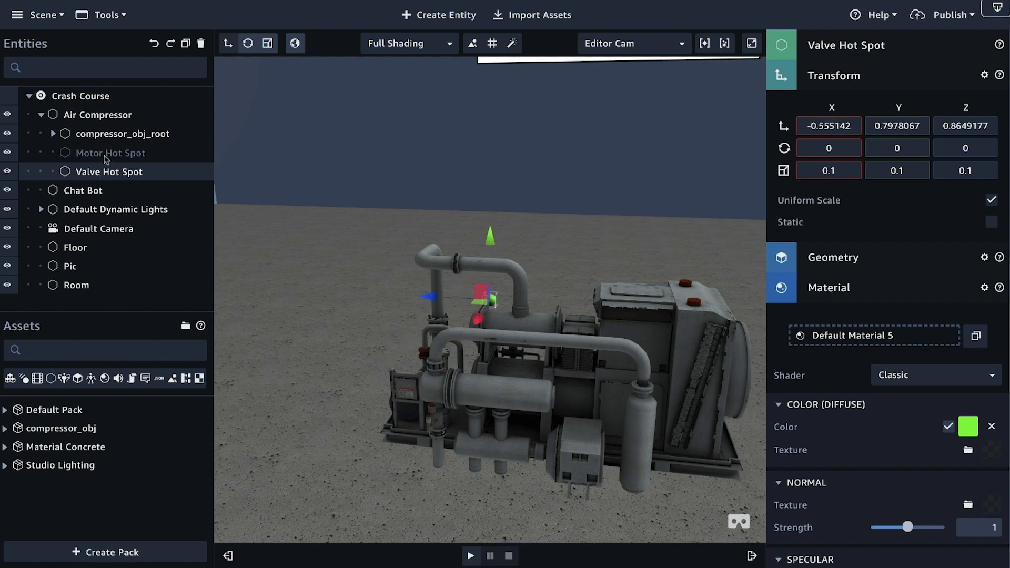
Step: Move Motor Hot Spot to the side of the compressor opposite the valve, at about X 0.85, Z 0.10
click(132, 154)
drag(478, 319, 521, 376)
click(582, 326)
right_drag(514, 406, 704, 371)
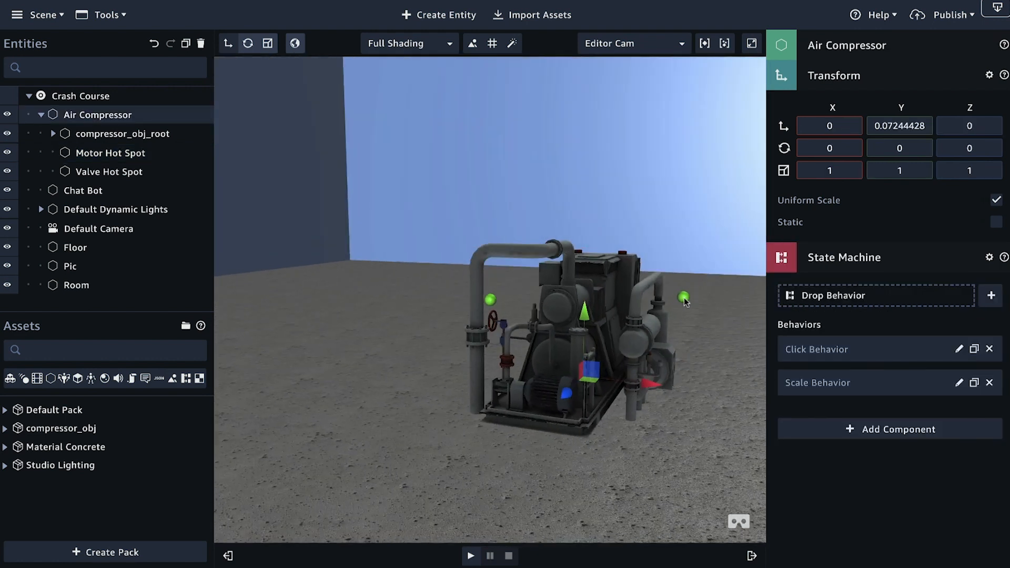
Step: Lower Motor Hot Spot to just above the boxy motor unit, at about X 0.75, Y 0.47, Z 0.06
click(110, 154)
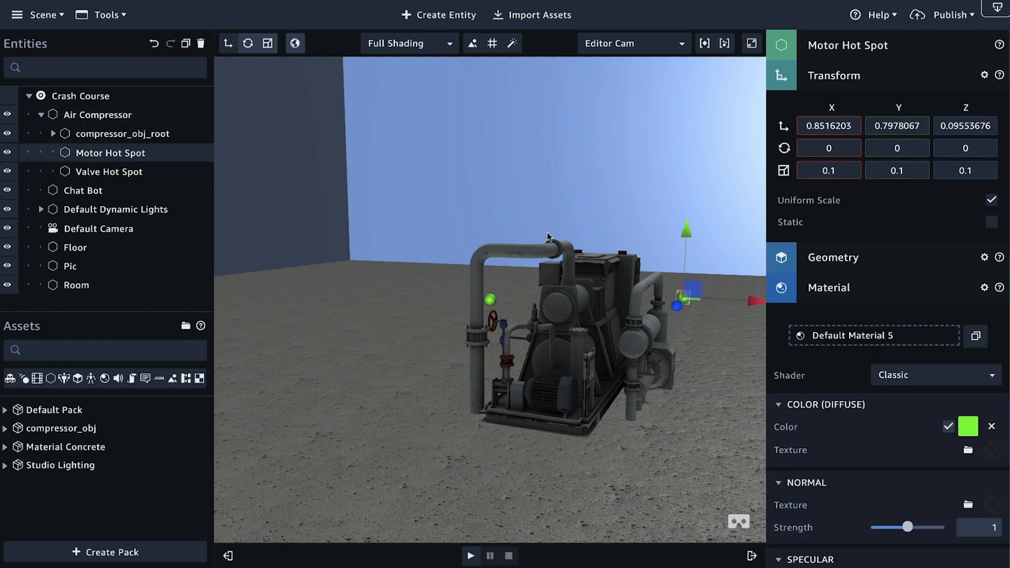
drag(687, 232, 705, 356)
right_drag(705, 356, 509, 337)
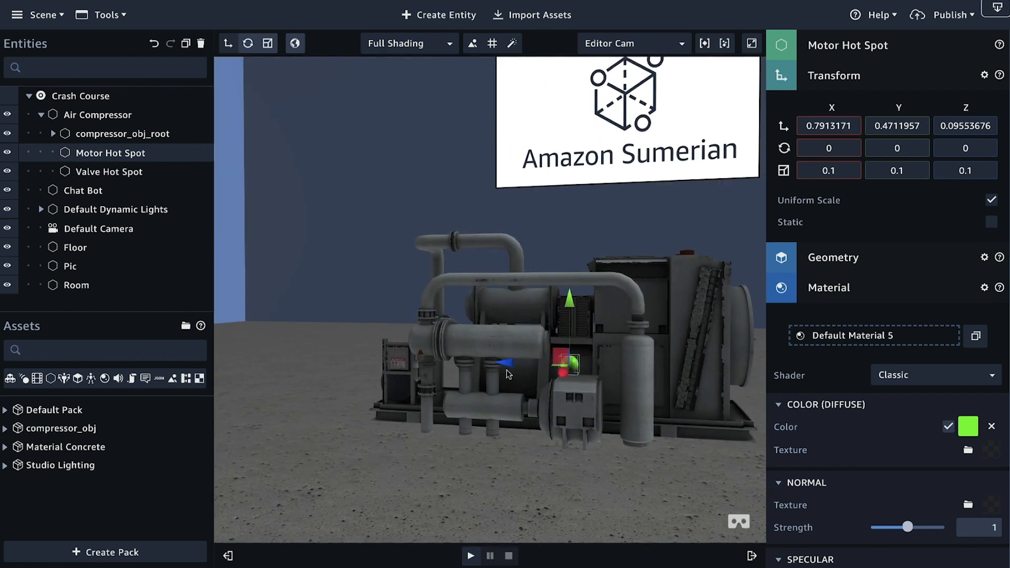
drag(507, 363, 519, 364)
right_drag(518, 364, 613, 301)
right_drag(616, 267, 658, 349)
drag(664, 354, 649, 344)
right_drag(520, 251, 438, 254)
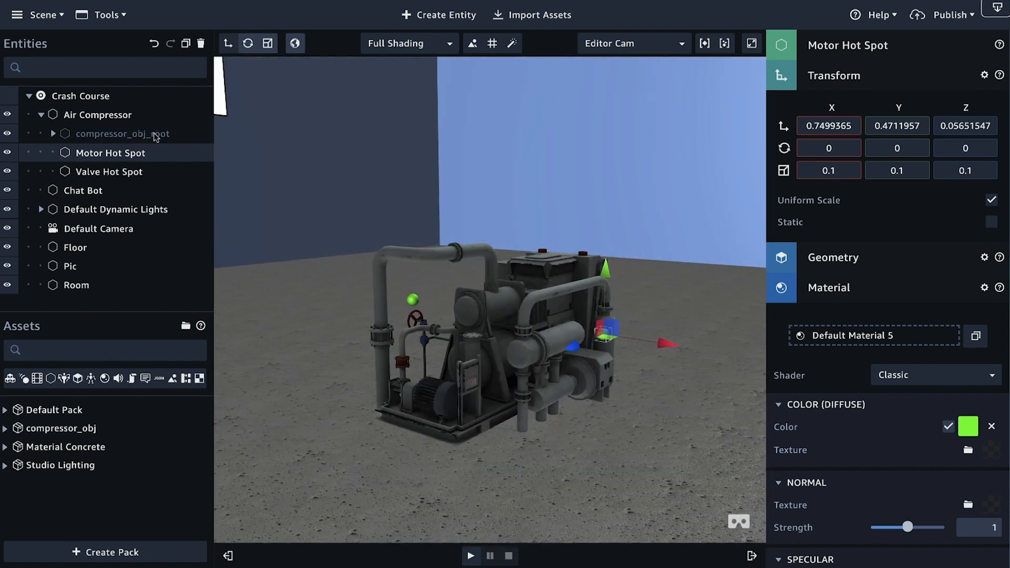
right_drag(372, 279, 435, 289)
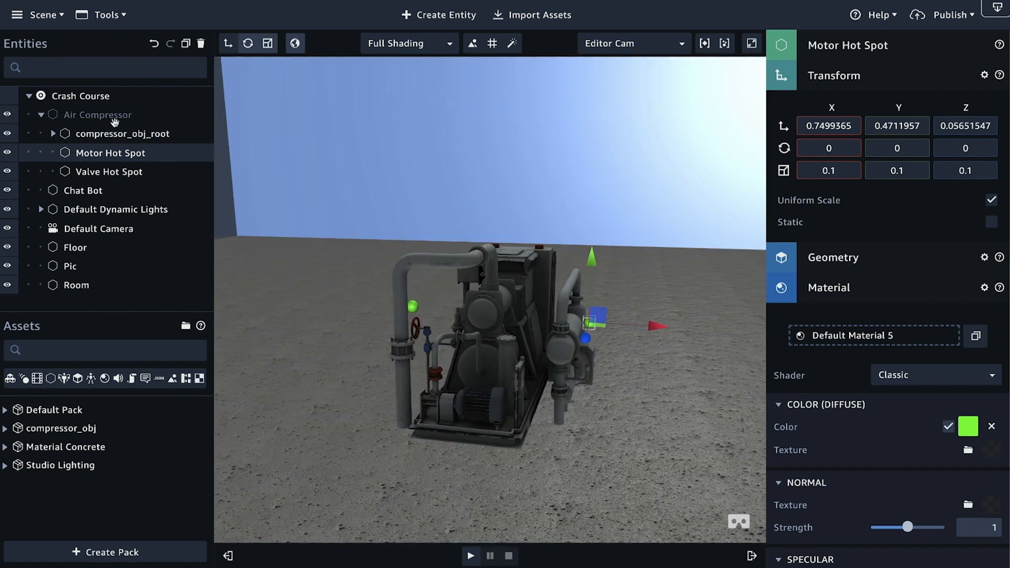
Step: Create a quad entity and place it above the valve side of the compressor at about X -0.87, Y 1.73, Z 1.10
click(433, 20)
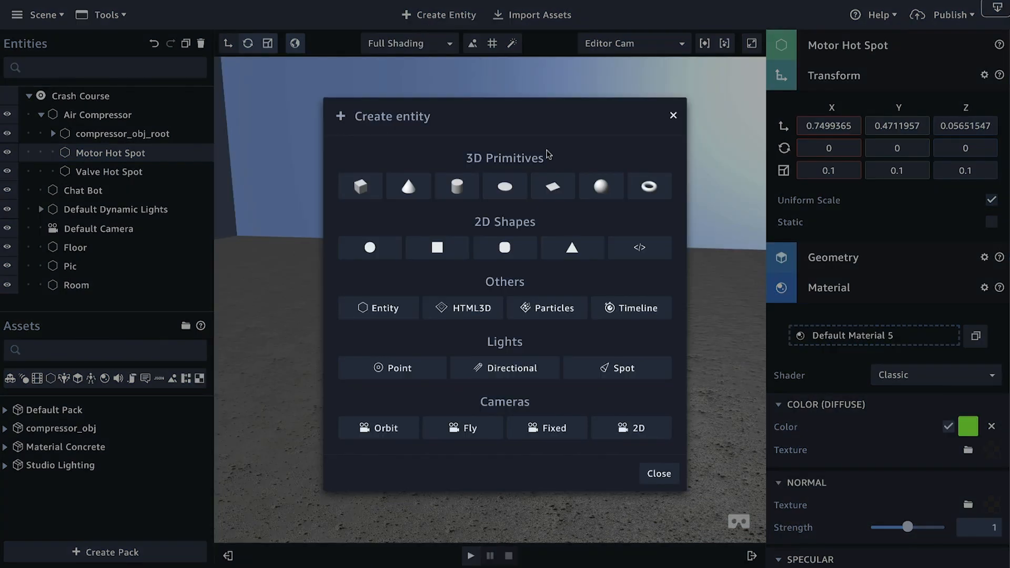
click(574, 244)
drag(508, 324, 479, 157)
right_drag(473, 181, 547, 217)
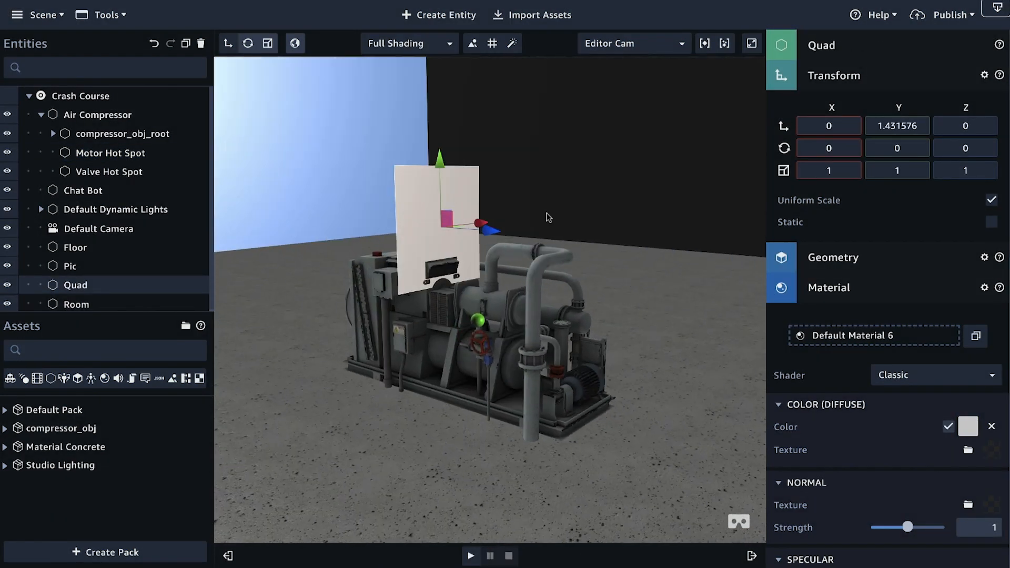
drag(495, 232, 473, 133)
right_drag(516, 275, 421, 315)
Step: Rotate the quad around its Y axis to about -78 degrees
click(248, 44)
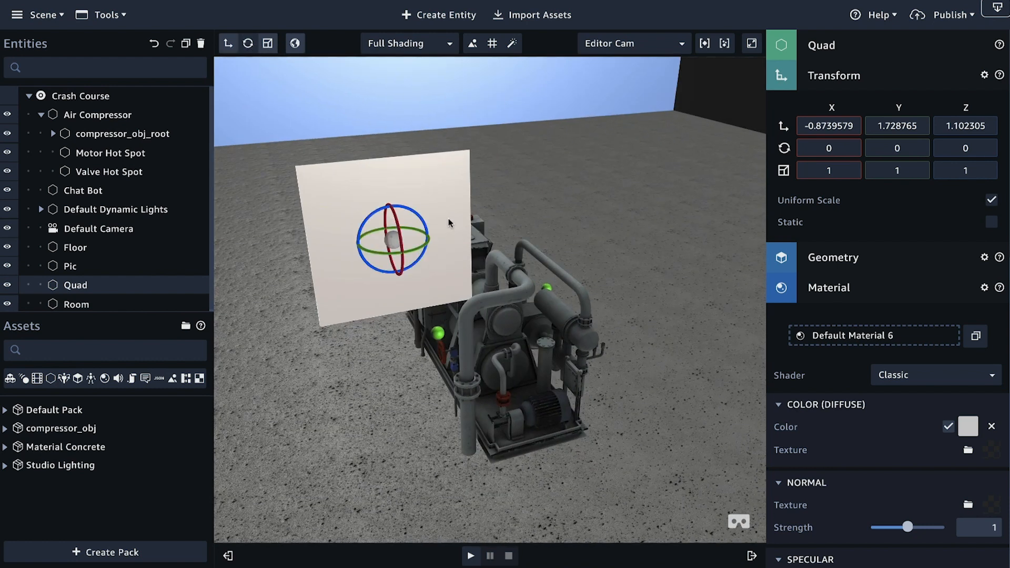
drag(427, 247, 430, 421)
right_drag(431, 421, 546, 416)
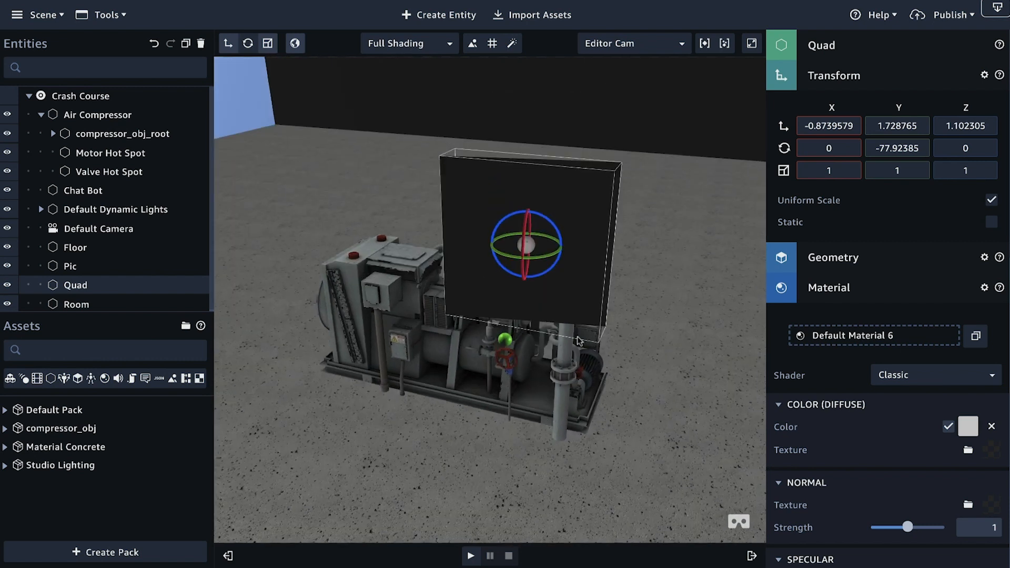
Step: Reposition the quad above the valve hot spot at about X -0.68, Z 0.92
click(228, 43)
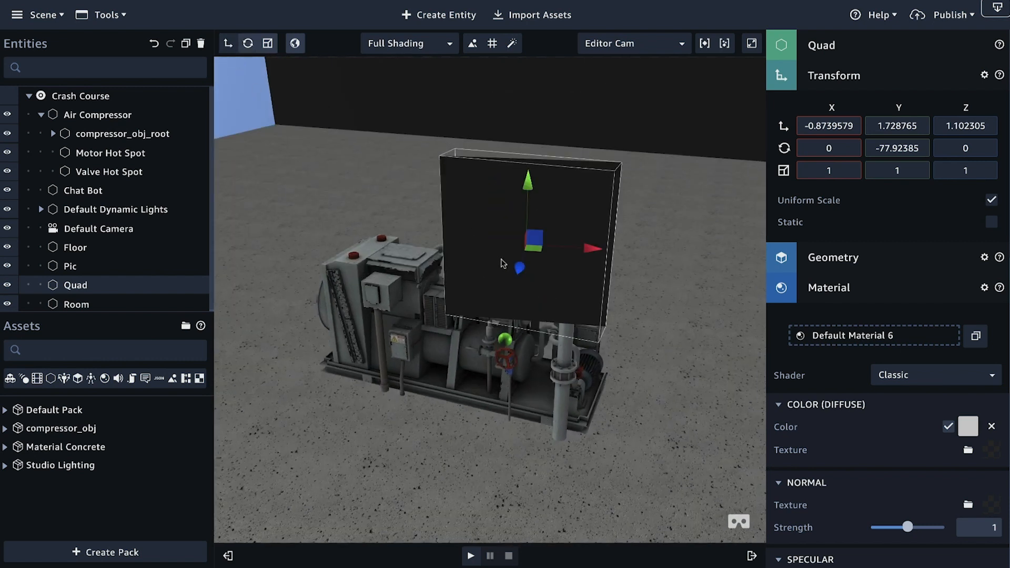
drag(520, 271, 511, 244)
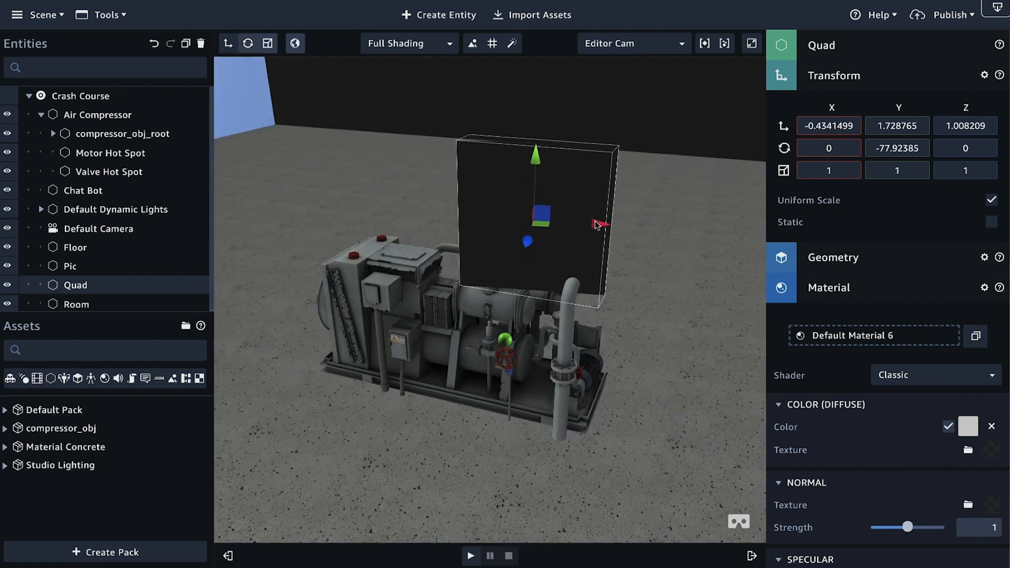
drag(578, 225, 504, 250)
right_drag(635, 326, 567, 335)
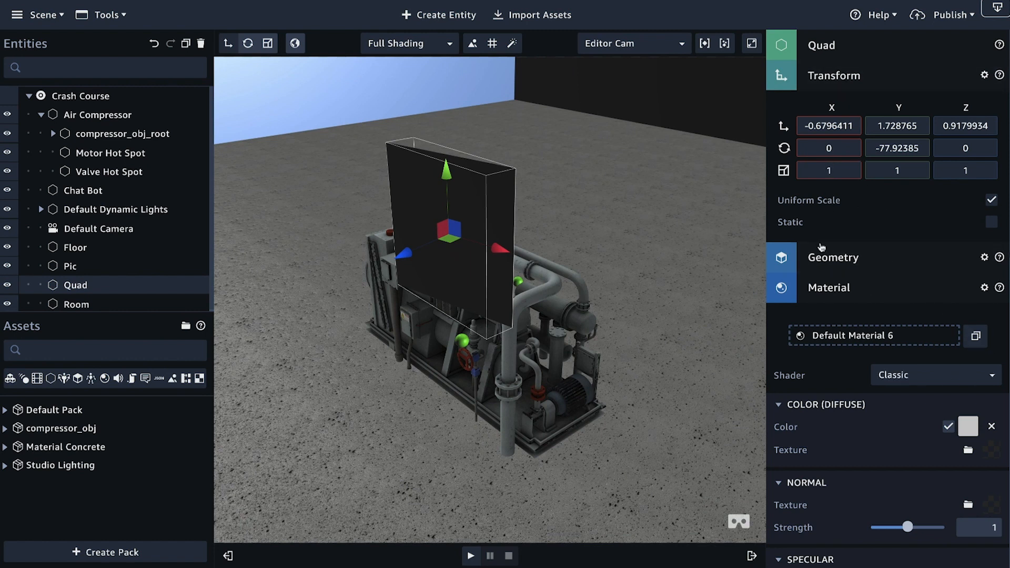
Step: Apply BlueCard.png from the Desktop as the diffuse texture of the quad's material
click(842, 75)
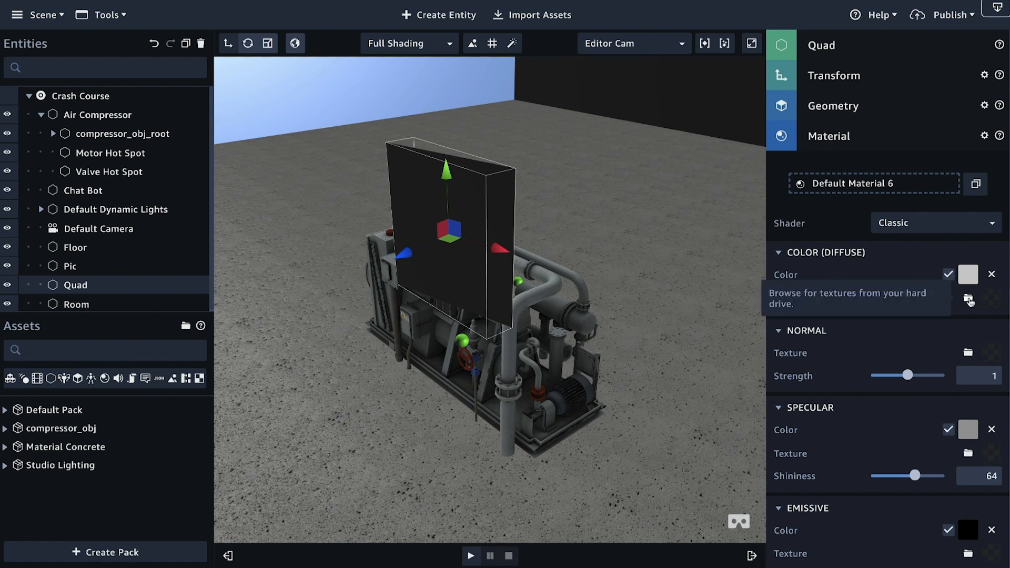
click(968, 299)
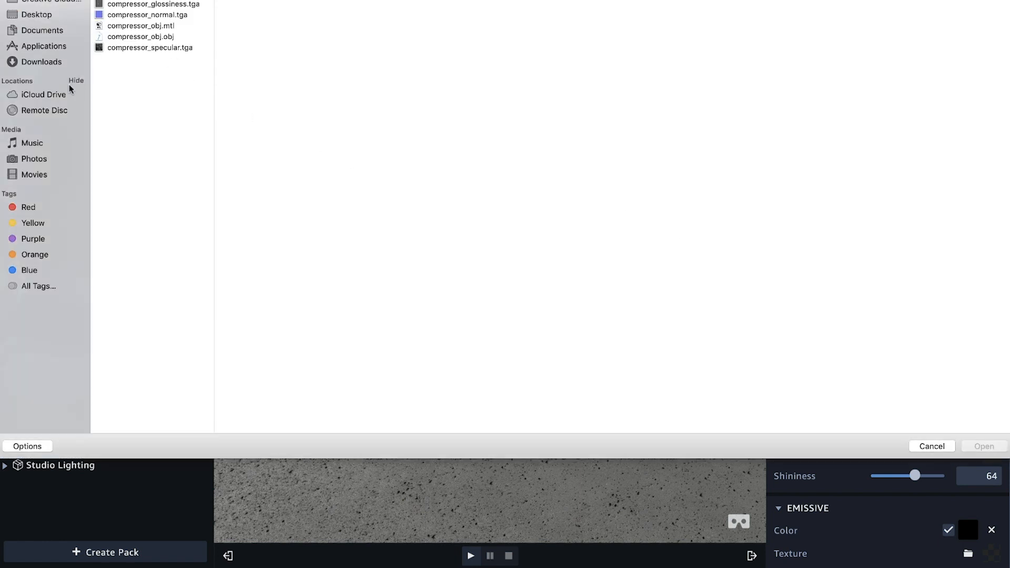
click(36, 15)
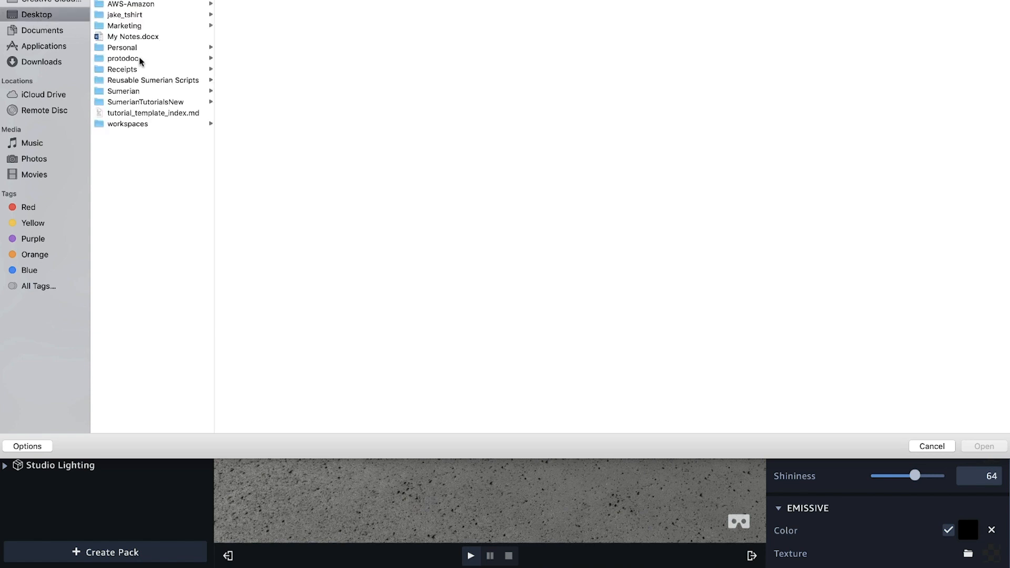
click(148, 0)
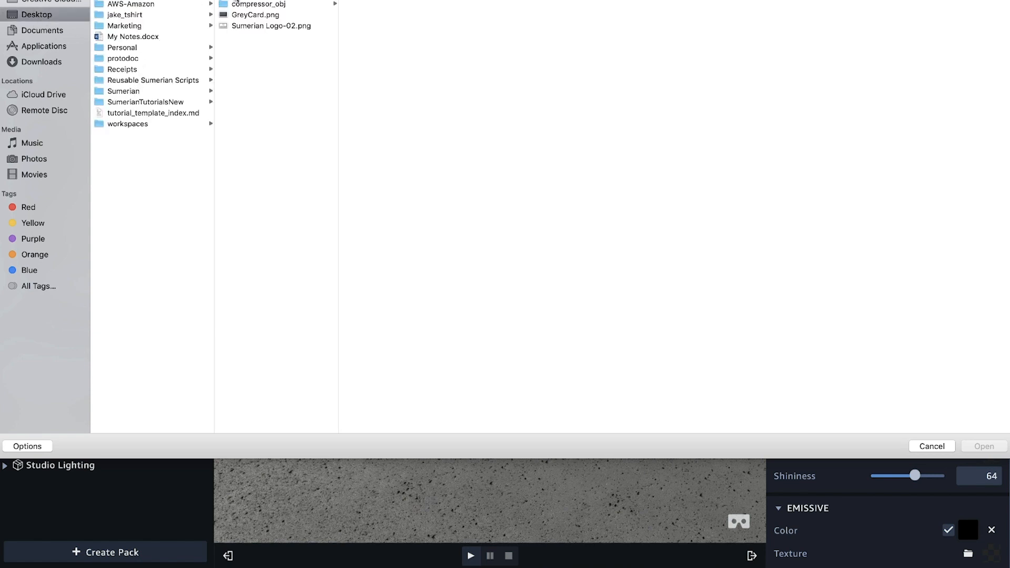
click(248, 1)
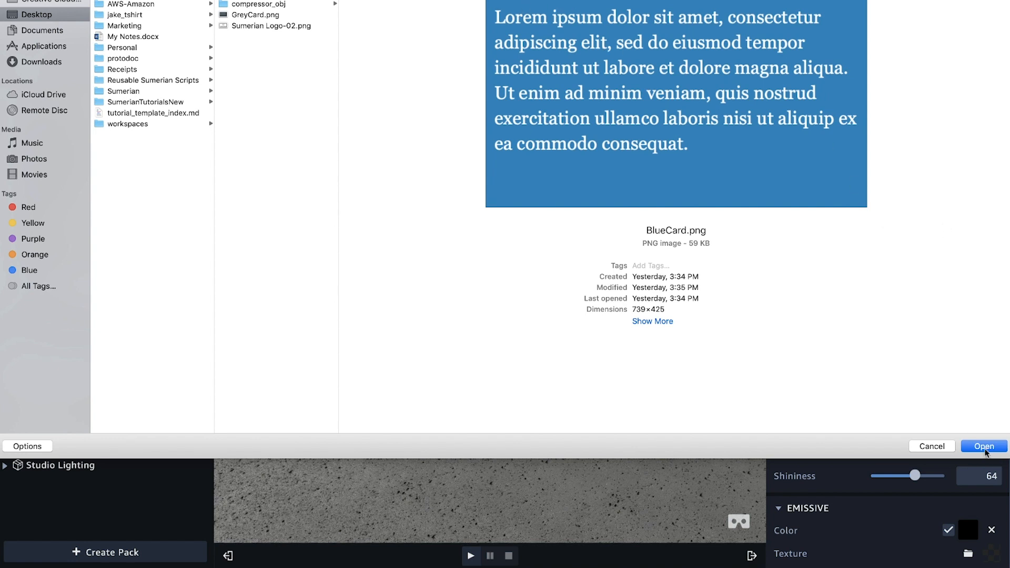
click(984, 446)
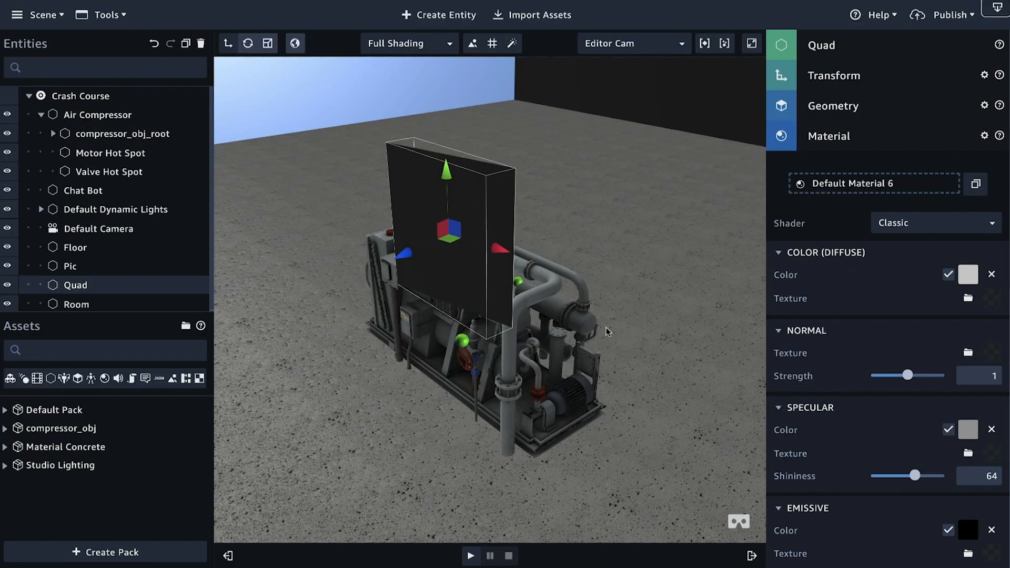
Step: Set the diffuse color of the quad's material to white, ffffff
drag(540, 389, 666, 319)
click(971, 277)
drag(806, 222, 800, 191)
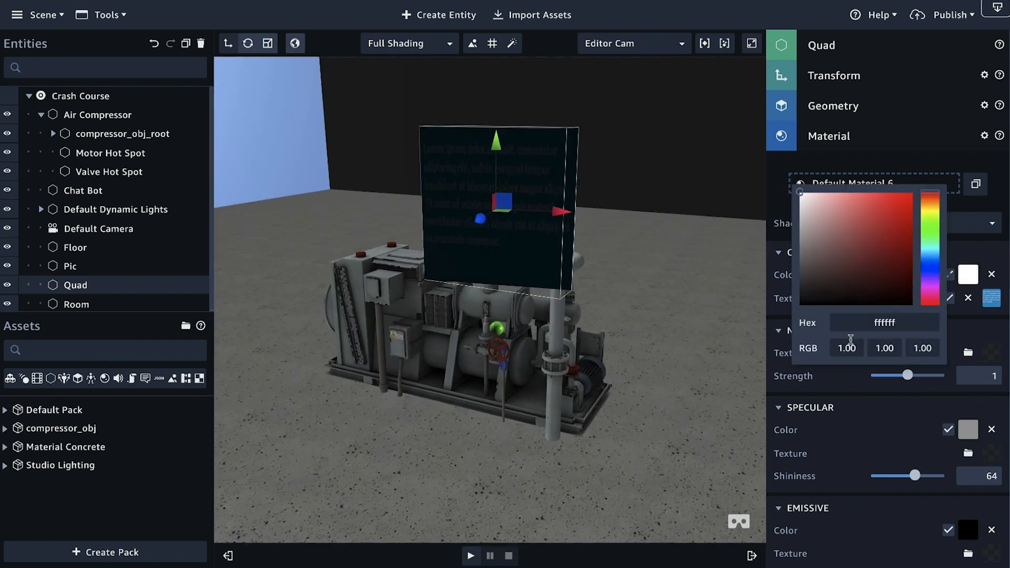
Step: Set the emissive color of the blue card quad's material to white
click(883, 410)
scroll(842, 316, down, 5)
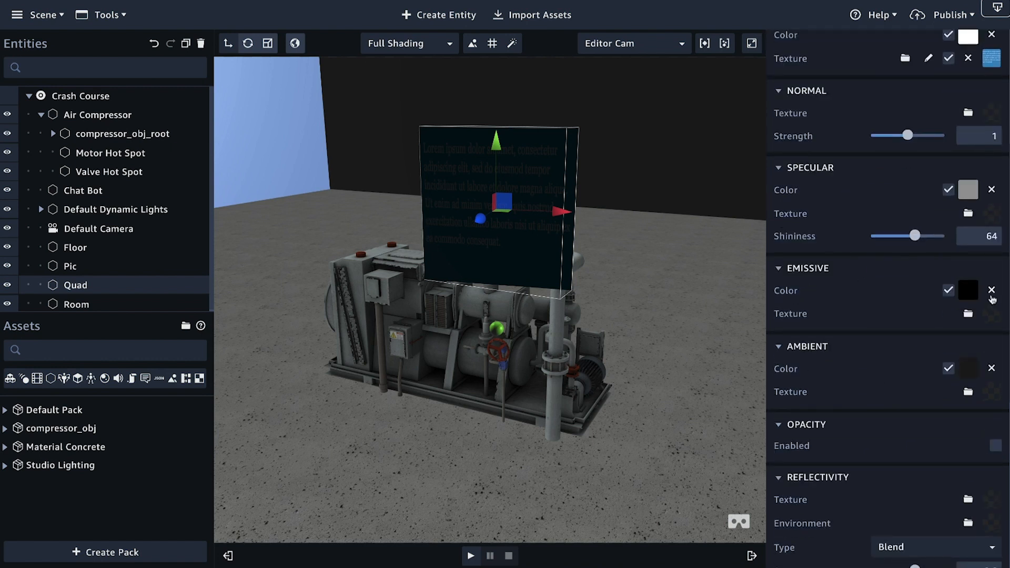
click(968, 290)
drag(805, 320, 784, 200)
click(680, 370)
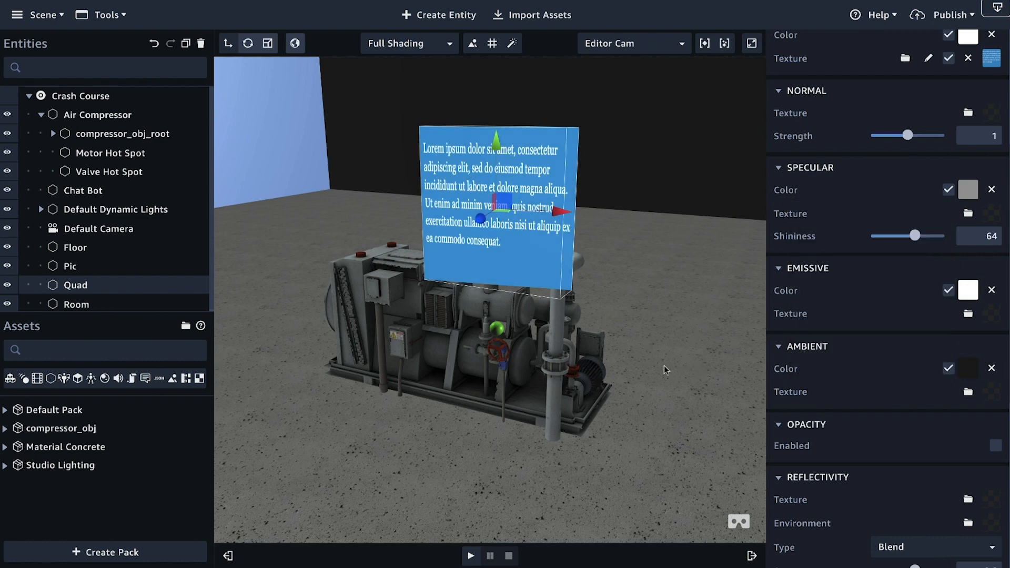
Step: Scale the blue card quad wider along its X axis so the card text is less squeezed
drag(679, 395, 652, 409)
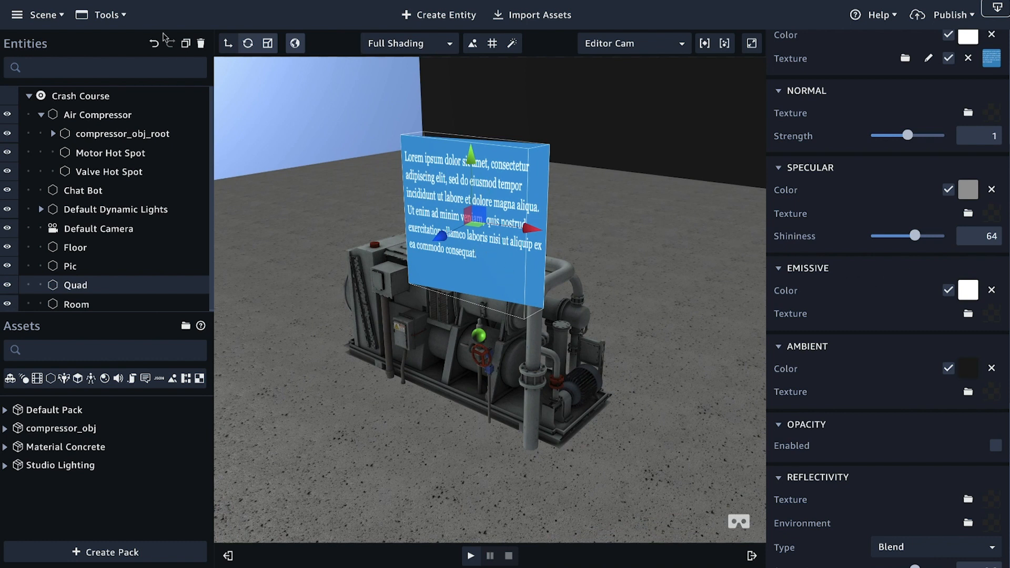
click(268, 43)
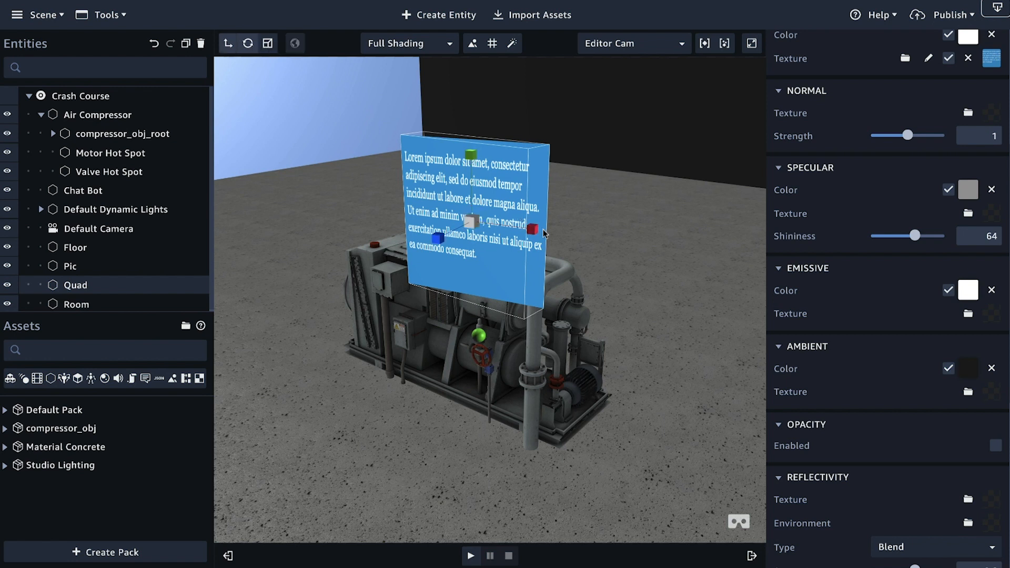
drag(537, 232, 586, 233)
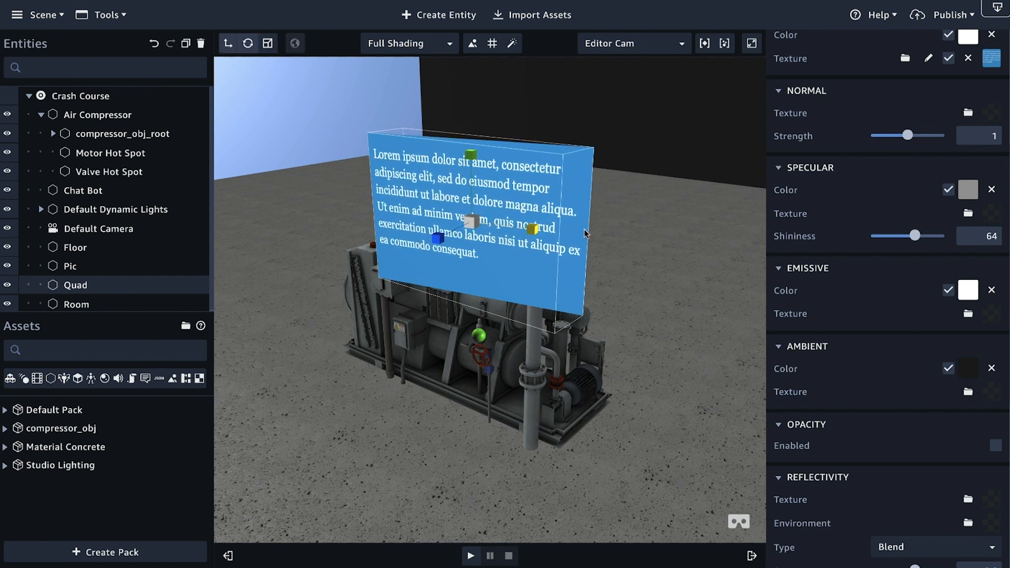
Step: Create a second quad and move it out to the motor side of the Air Compressor, raised off the floor
right_drag(639, 296, 402, 303)
scroll(402, 304, down, 3)
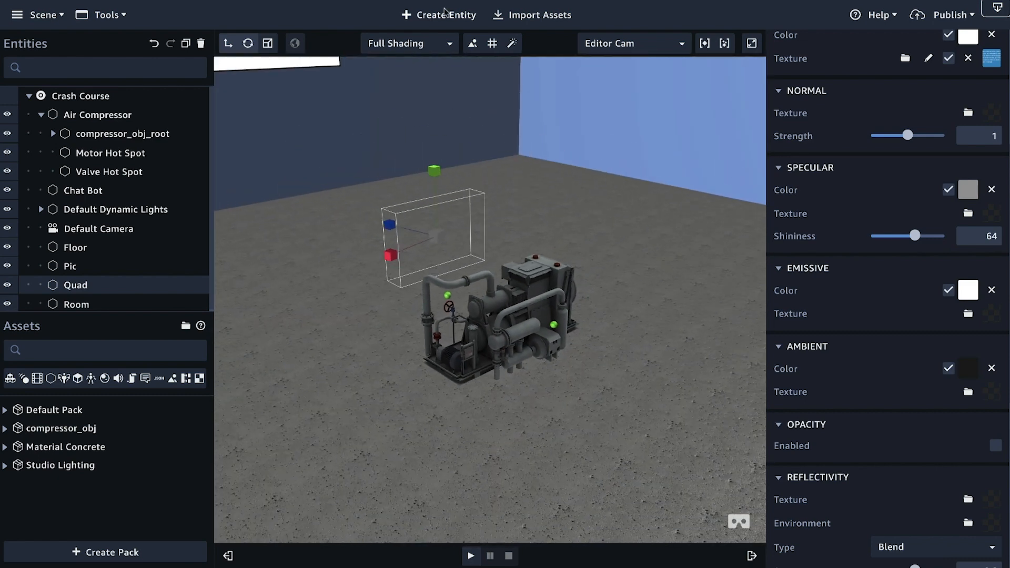
click(445, 14)
click(552, 187)
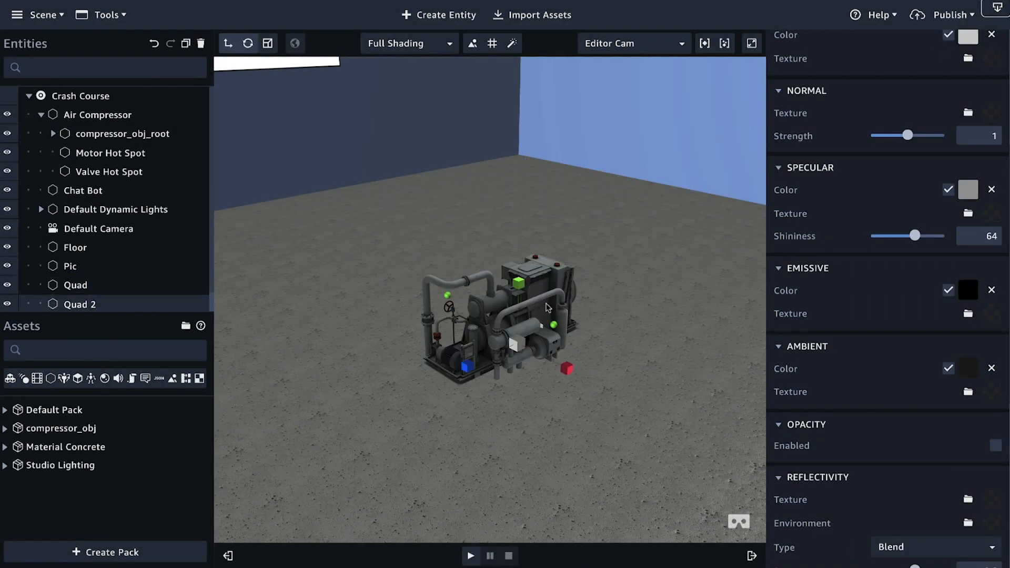
click(228, 43)
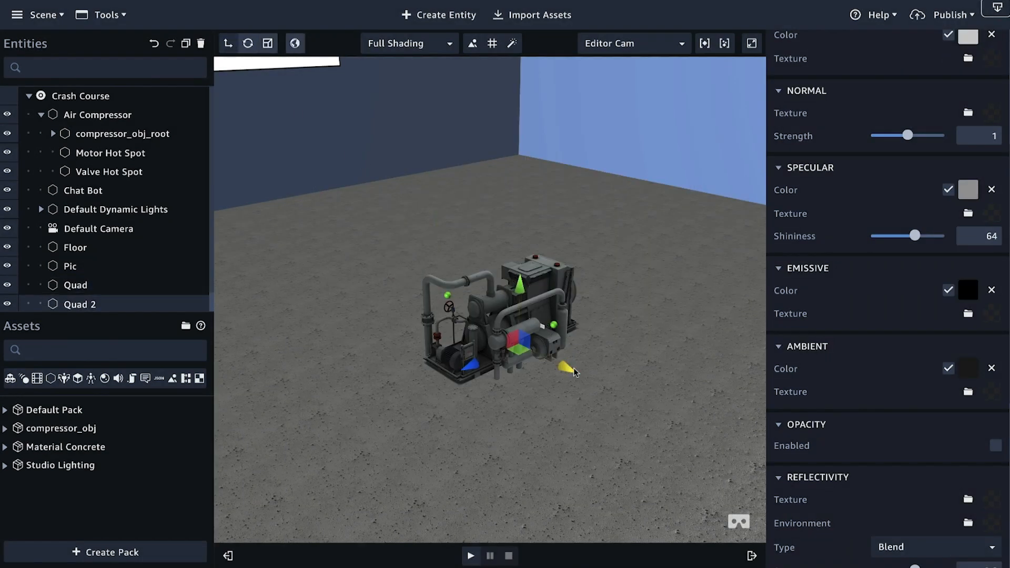
drag(565, 369, 642, 408)
drag(593, 323, 534, 191)
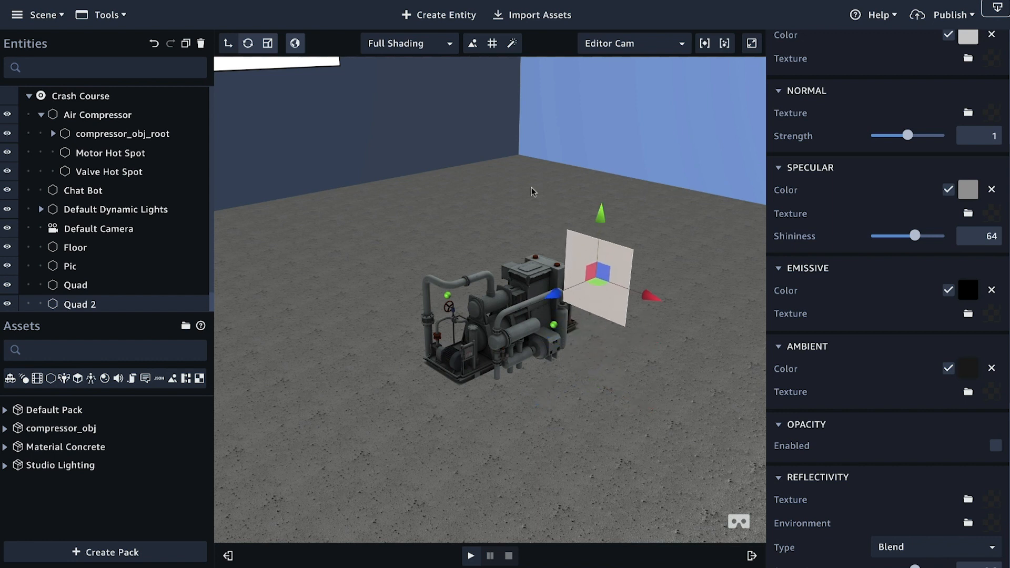
Step: Rotate the second quad around its Y axis to face outward from the motor side of the compressor
click(248, 43)
drag(594, 293, 759, 282)
right_drag(628, 350, 586, 337)
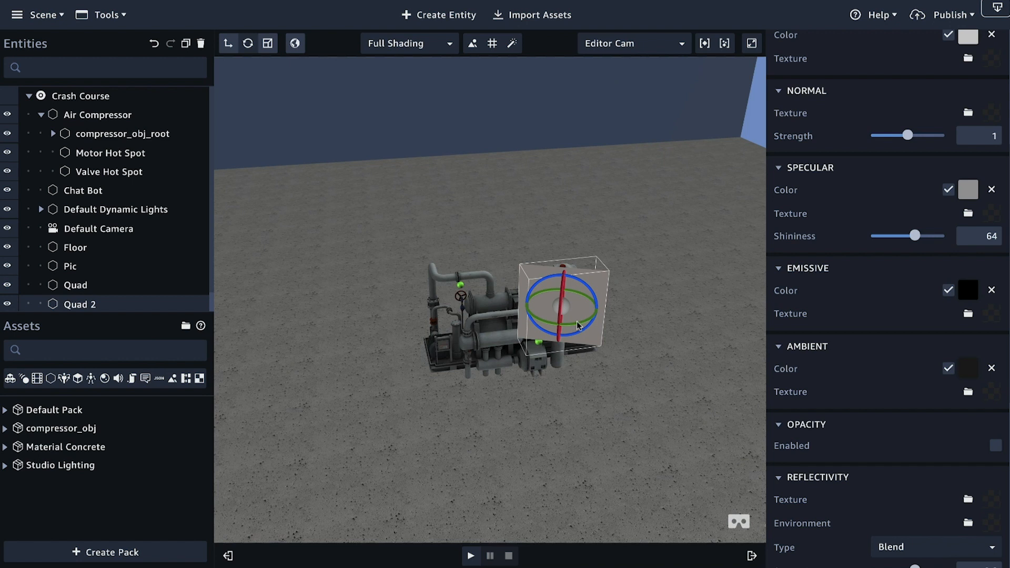
drag(581, 326, 629, 306)
Step: Shift the second quad slightly along its X axis and raise it higher above the compressor
click(228, 44)
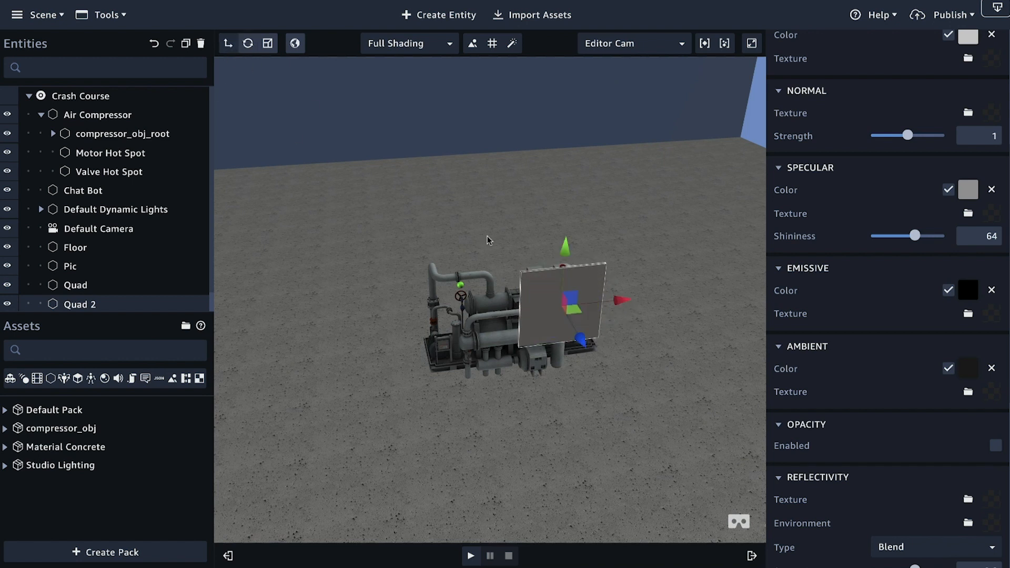
drag(618, 299, 609, 299)
drag(557, 257, 550, 238)
scroll(605, 395, down, 5)
right_drag(595, 409, 556, 348)
scroll(570, 334, up, 5)
drag(545, 145, 536, 206)
Step: Move the second quad along its Z and X axes to center it above the motor hot spot
right_drag(537, 210, 648, 287)
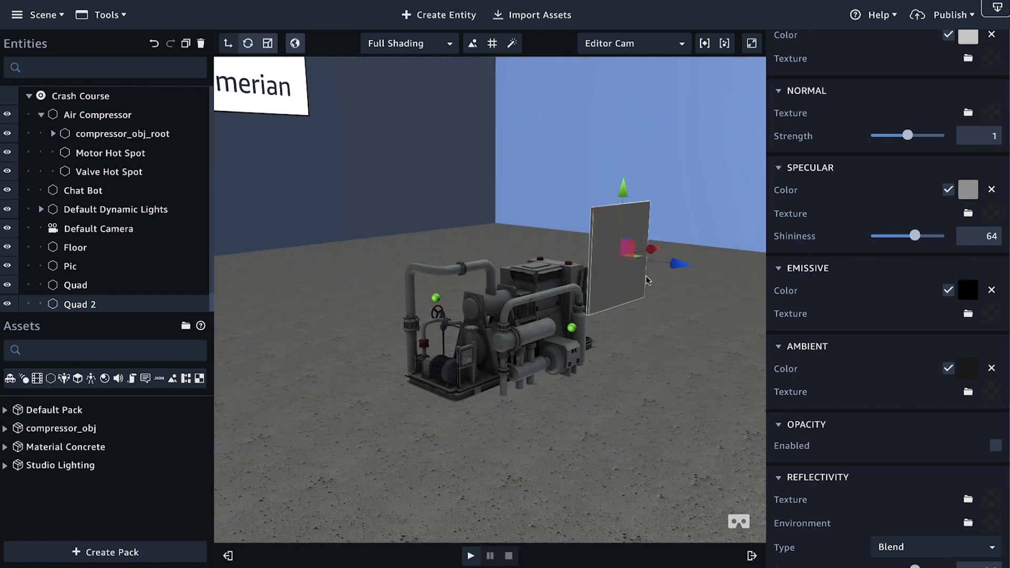
drag(676, 268, 620, 263)
right_drag(660, 320, 530, 324)
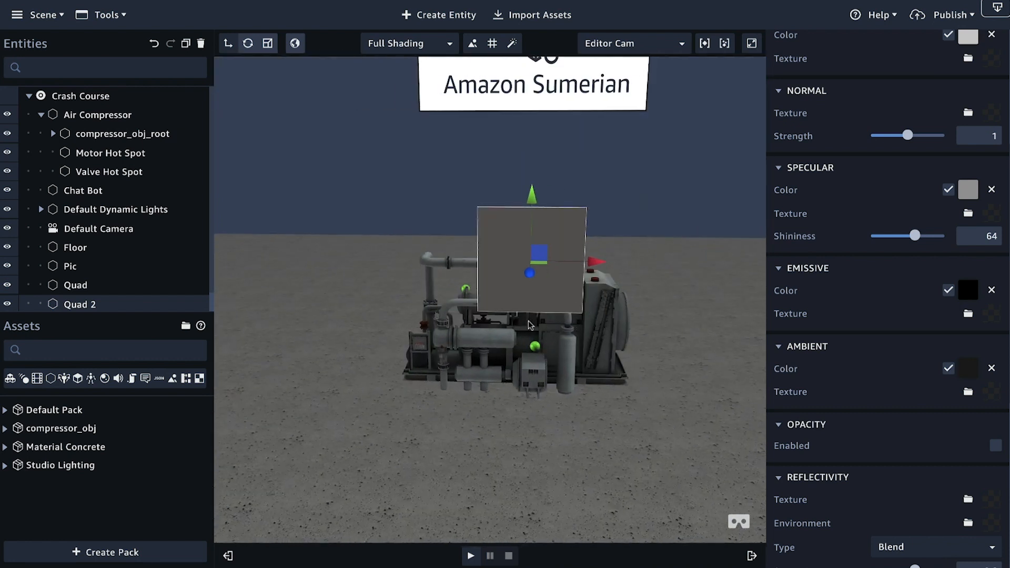
drag(595, 267, 610, 267)
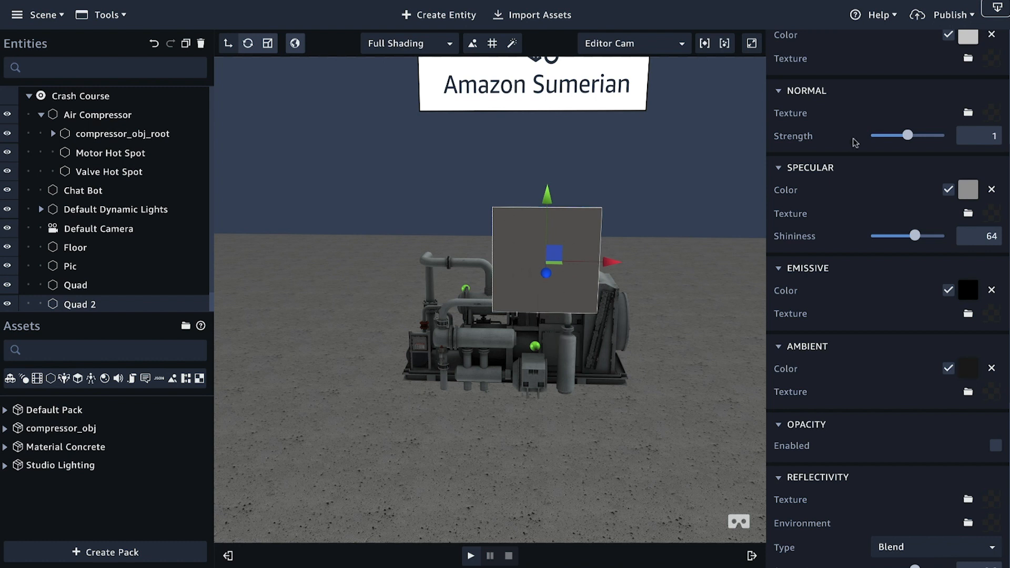
scroll(876, 216, up, 5)
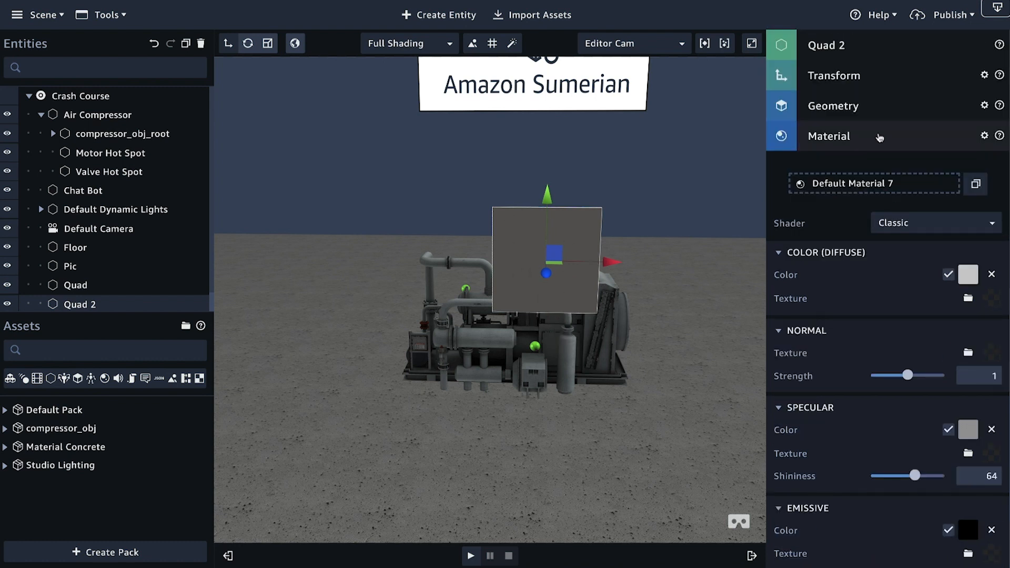
click(877, 136)
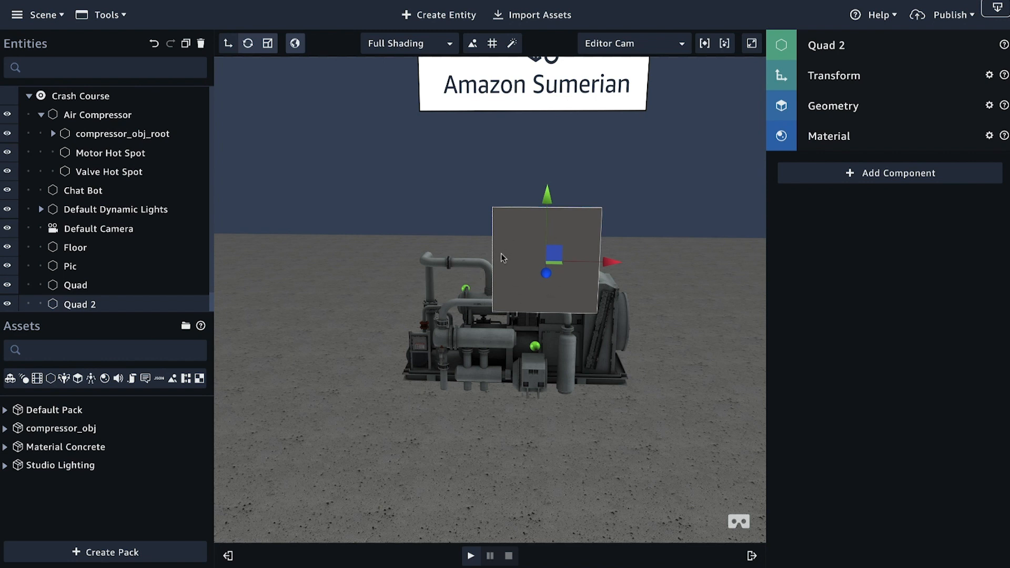
drag(611, 266, 600, 263)
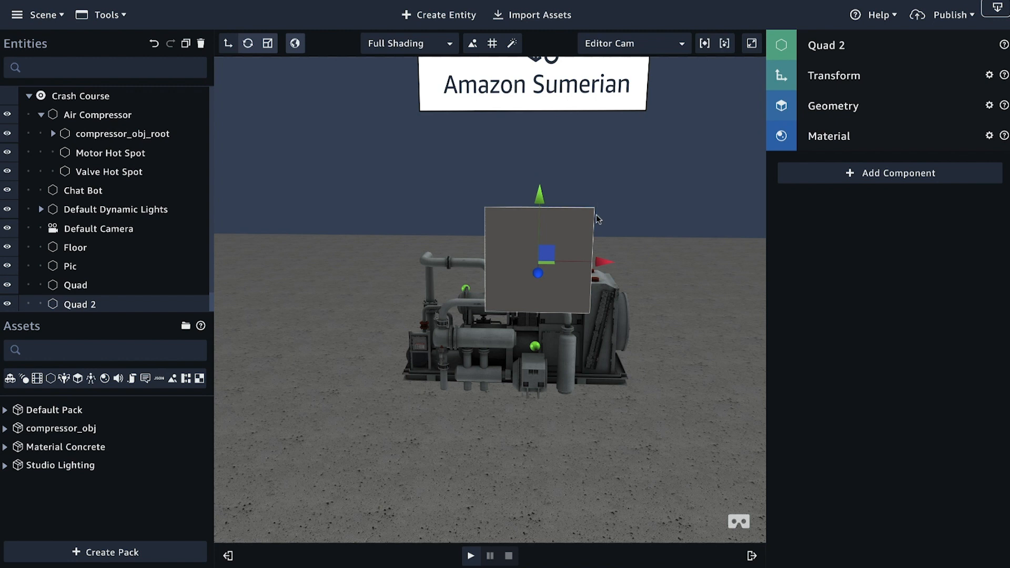
Step: Apply GreyCard.png from the Desktop as the diffuse texture of the second quad's material
click(866, 141)
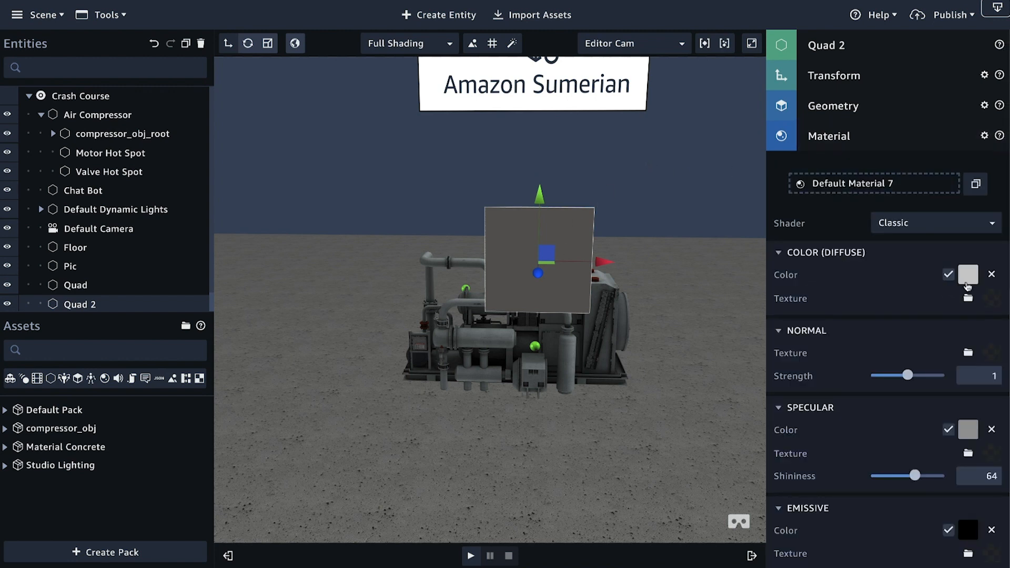
click(969, 299)
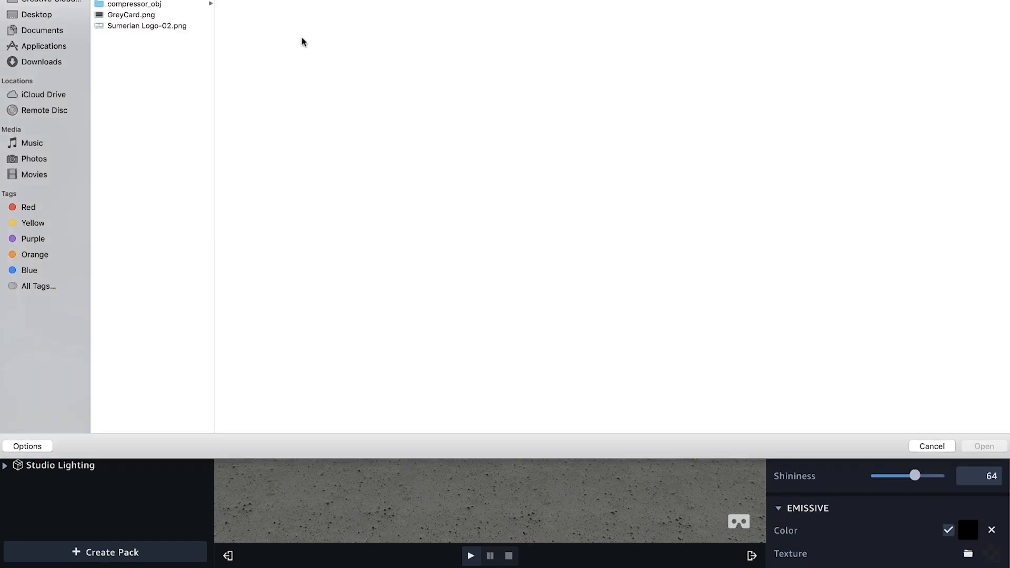
click(134, 16)
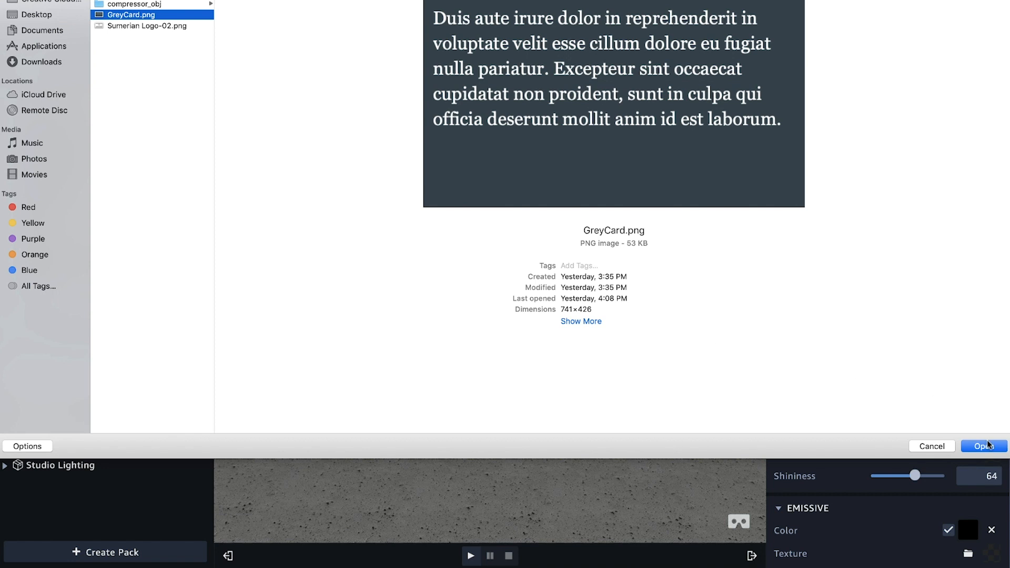
click(983, 446)
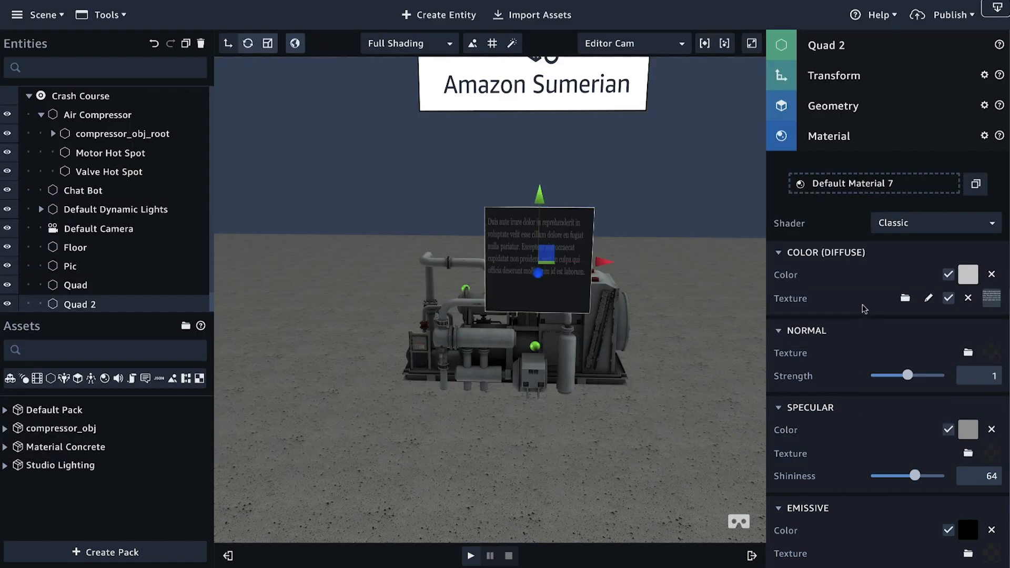
Step: Set the second quad's diffuse color to white, ffffff, and its emissive color to near-white, fdfdfd
click(968, 275)
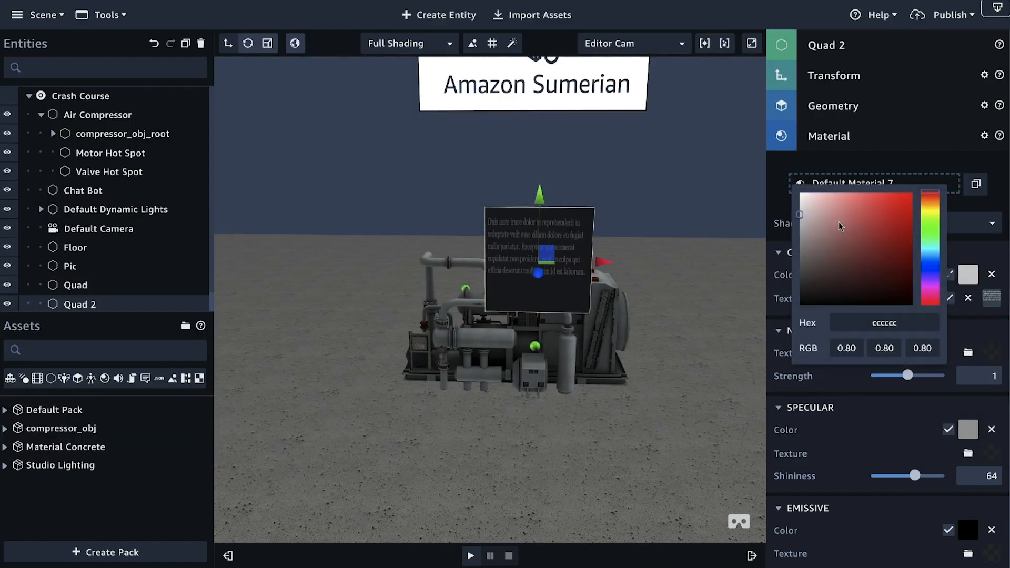
drag(796, 213, 798, 184)
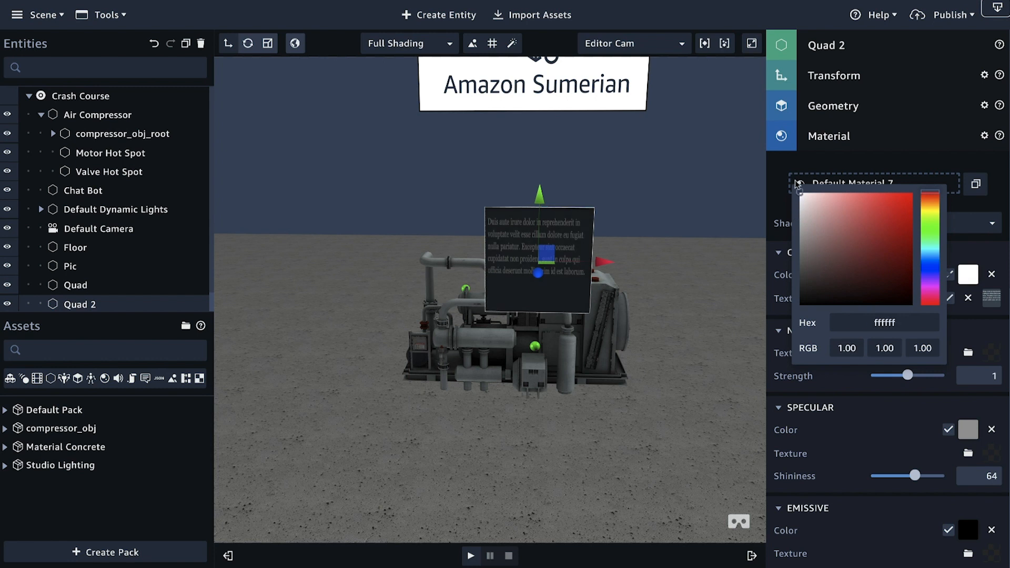
click(873, 441)
scroll(868, 417, down, 4)
click(969, 316)
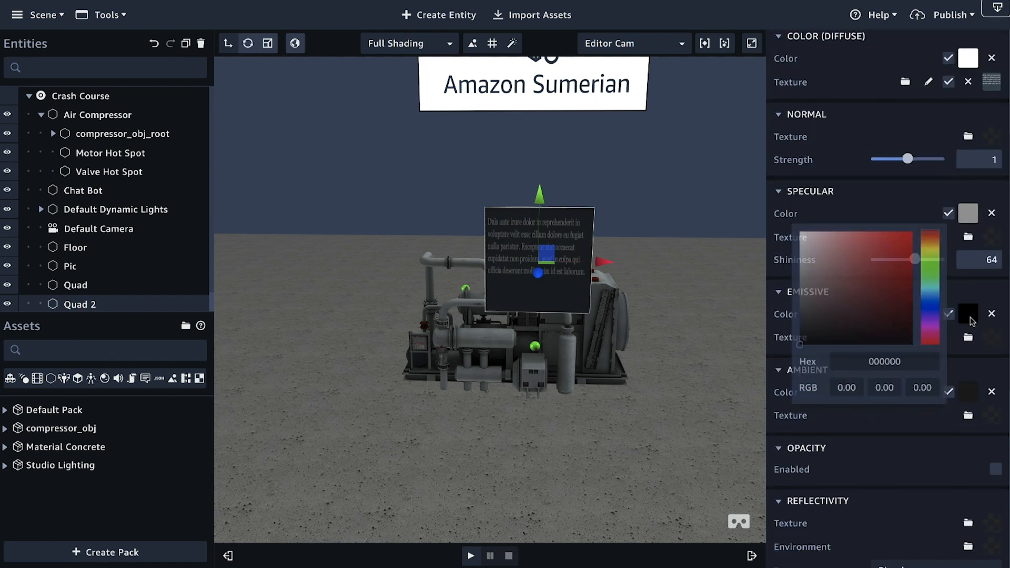
drag(801, 246, 791, 236)
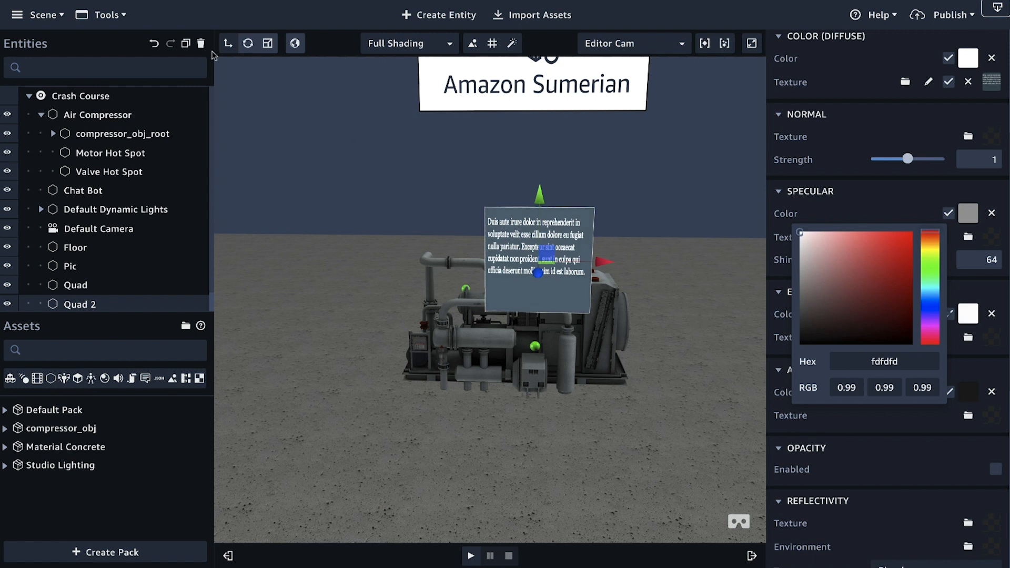
Step: Scale the grey card quad wider along its X axis and nudge it sideways above the motor hot spot
click(269, 49)
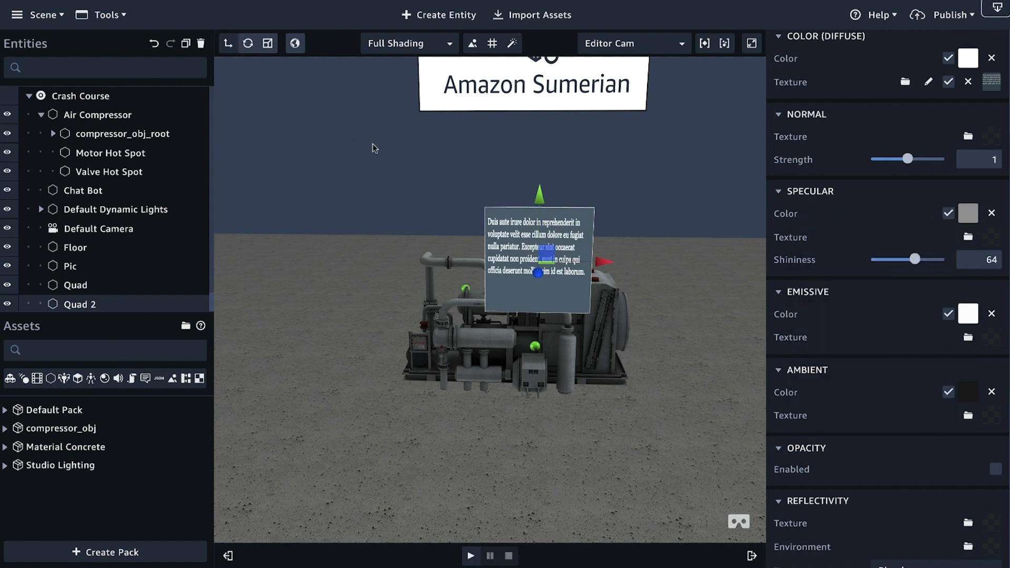
click(268, 46)
drag(604, 262, 667, 261)
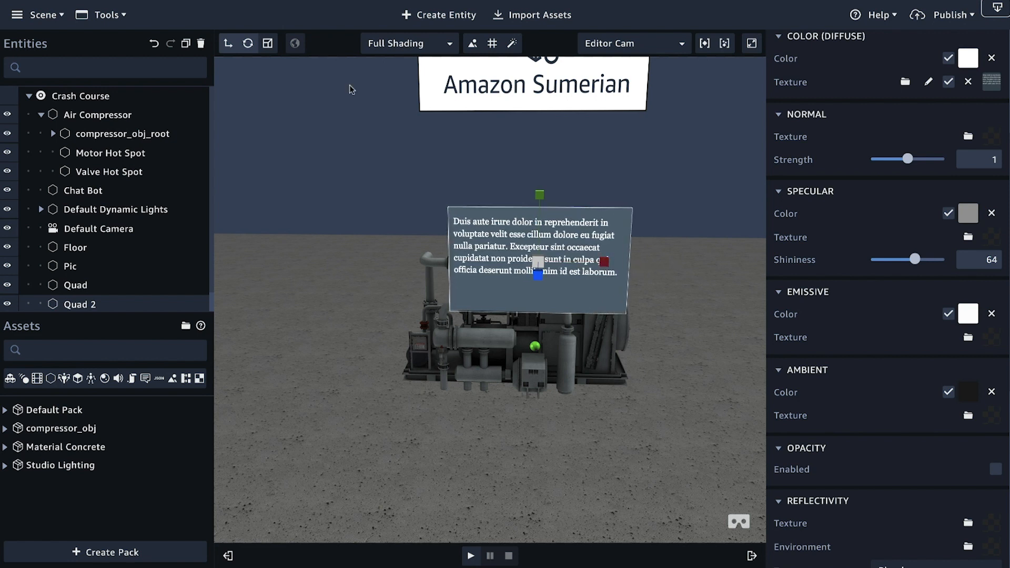
click(228, 43)
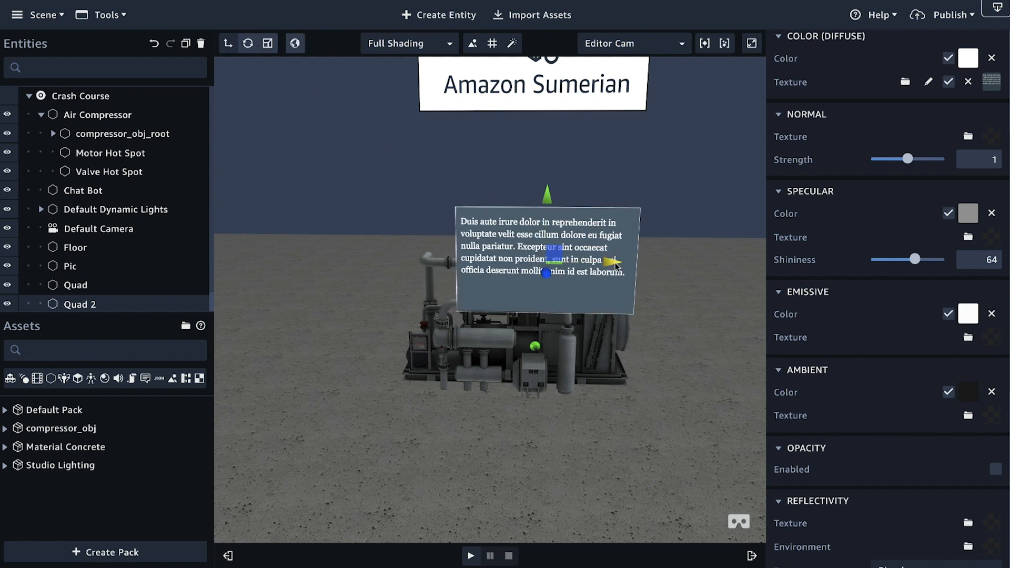
drag(537, 409, 400, 390)
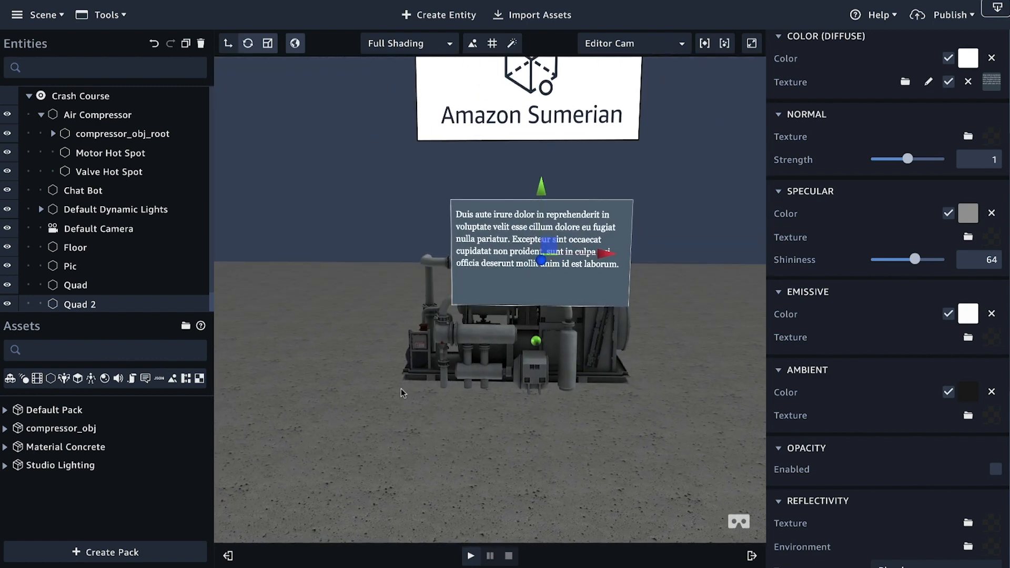
Step: Rename the blue card entity Quad as Valve Card
click(87, 286)
click(87, 286)
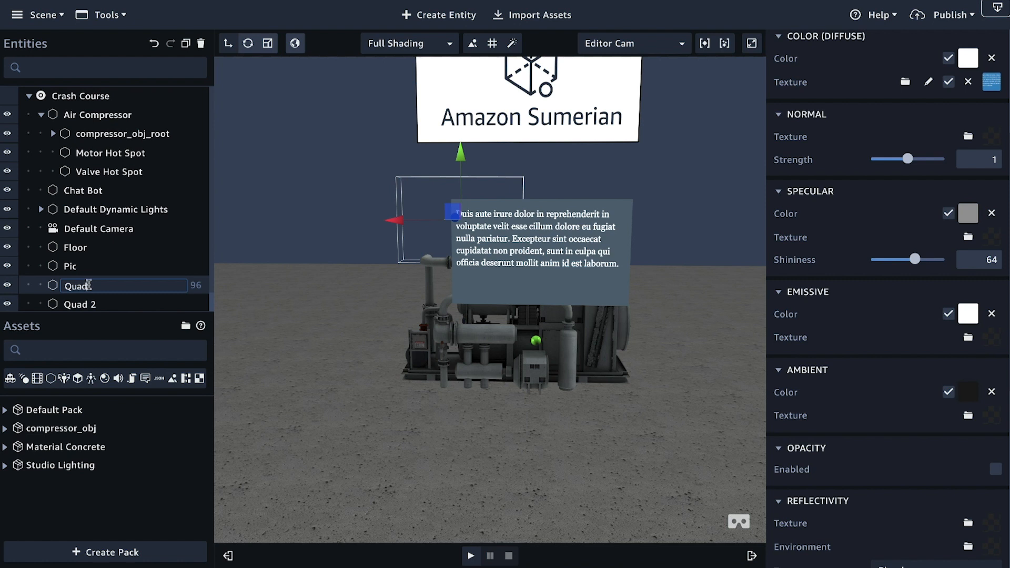
key(BackSpace)
key(BackSpace)
key(Return)
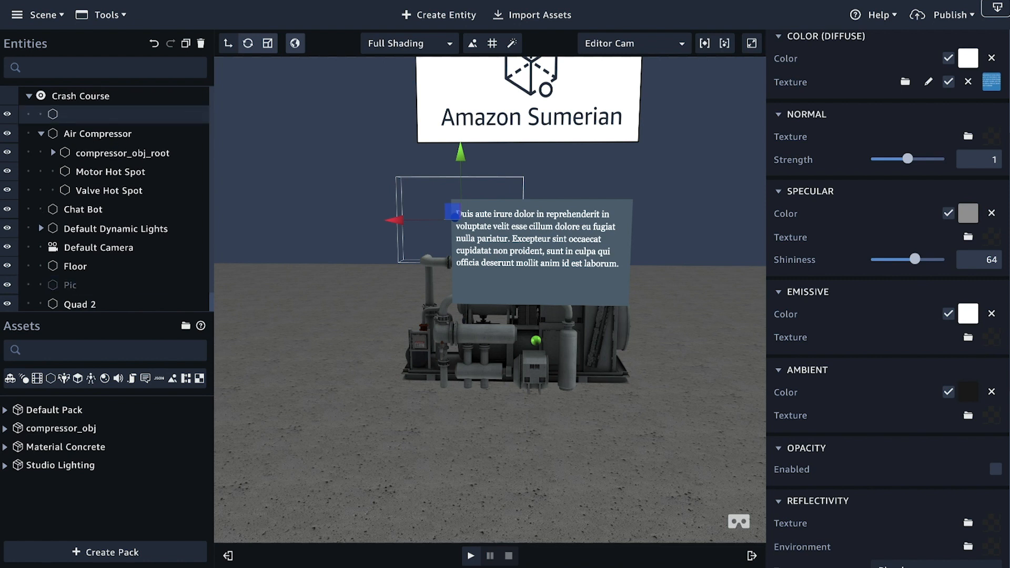
double_click(76, 115)
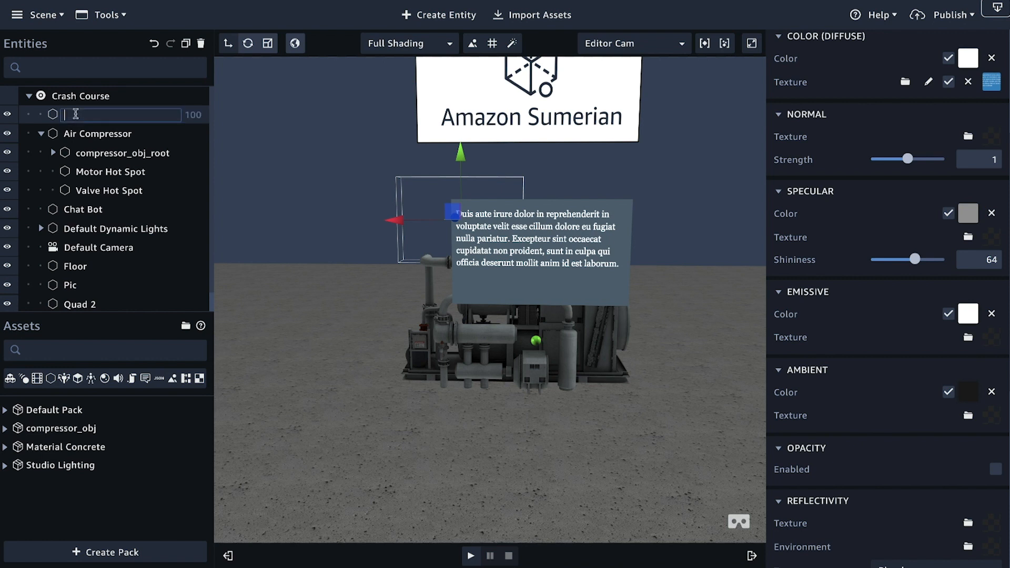
text(Valve Card)
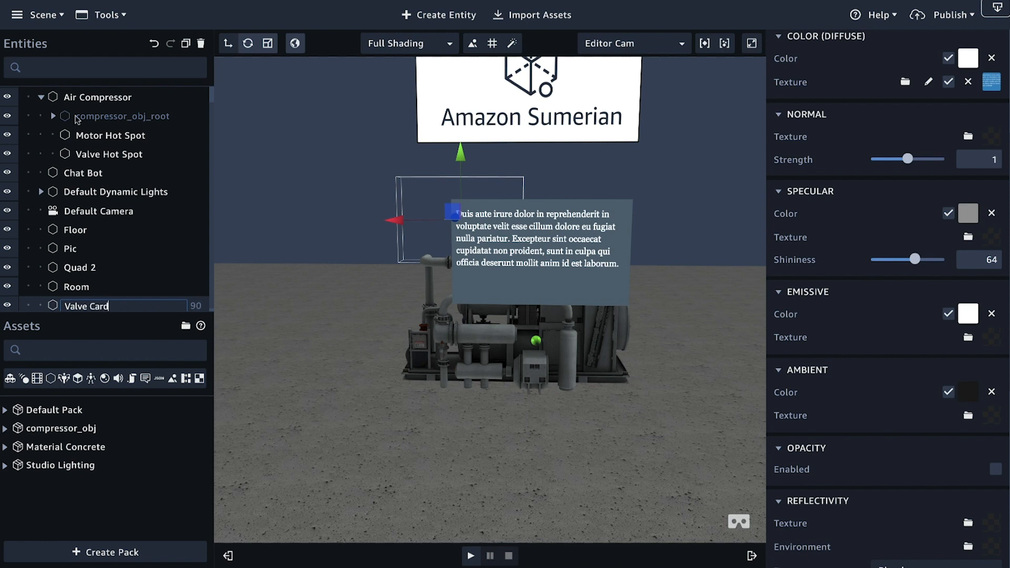
key(Return)
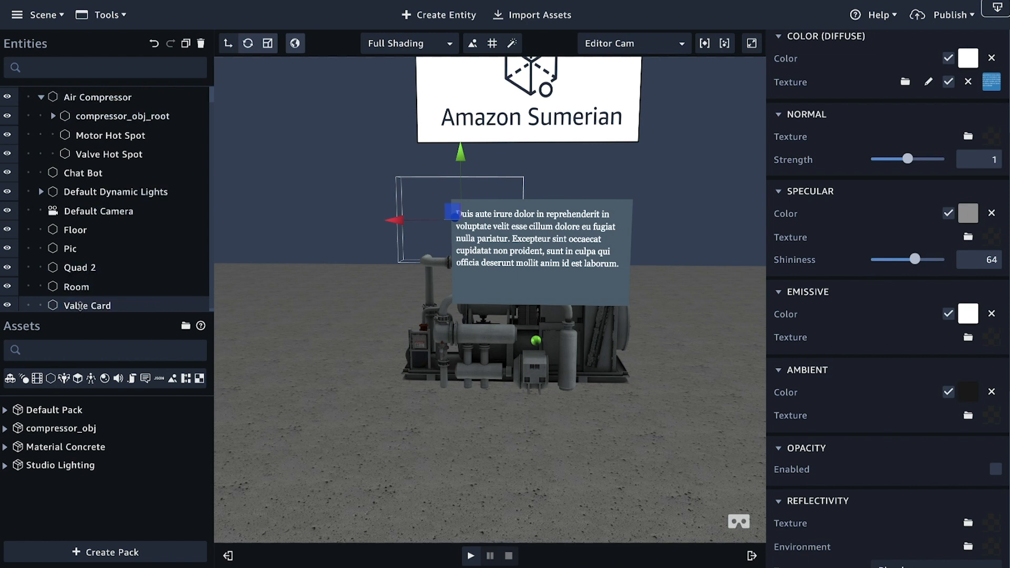
drag(67, 304, 86, 96)
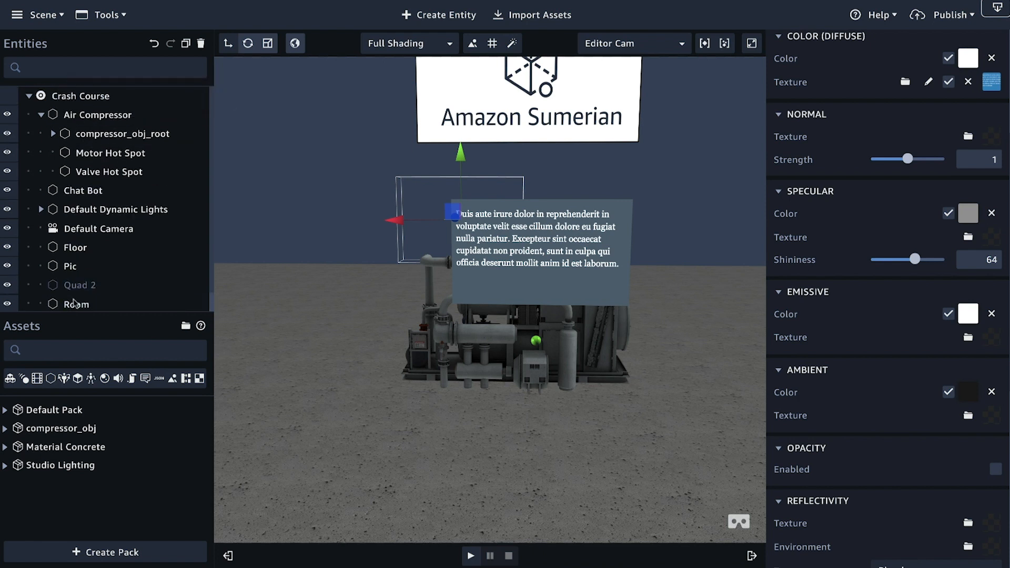
Step: Nest Valve Card under the Air Compressor entity and rename the Quad 2 entity as Motor Card
scroll(76, 304, down, 1)
drag(82, 304, 85, 149)
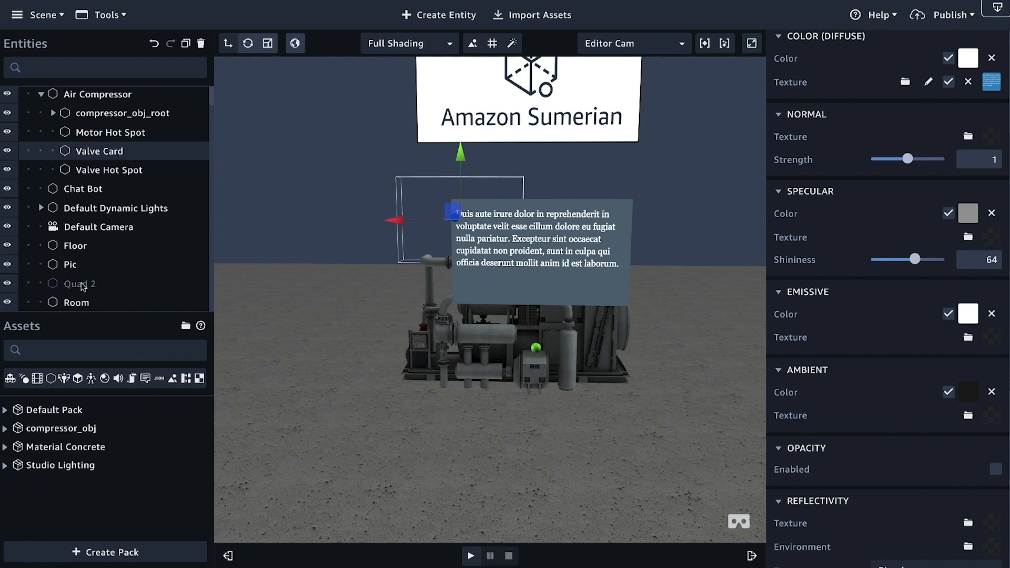
double_click(82, 285)
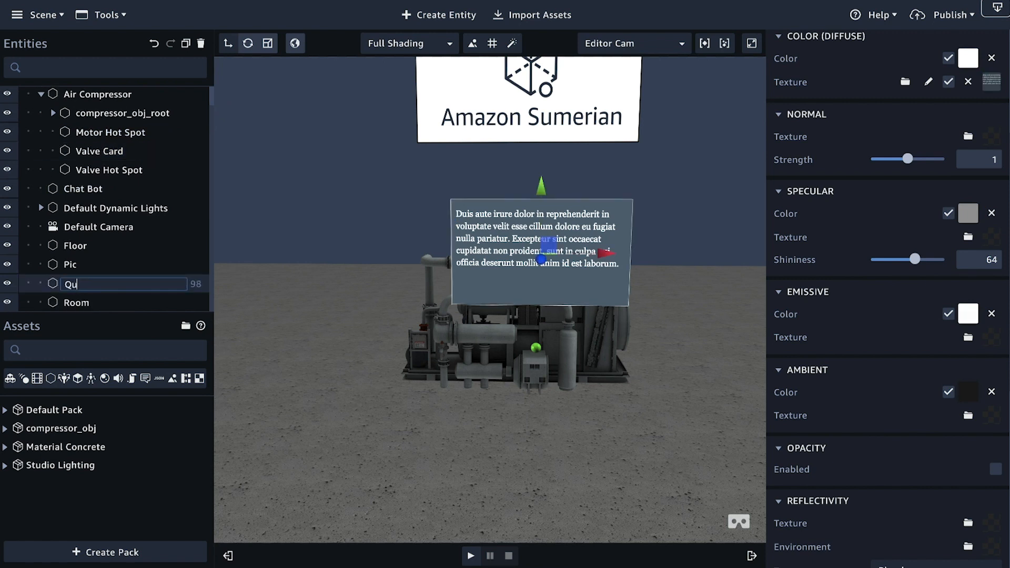
key(BackSpace)
key(BackSpace)
text(Motor Card)
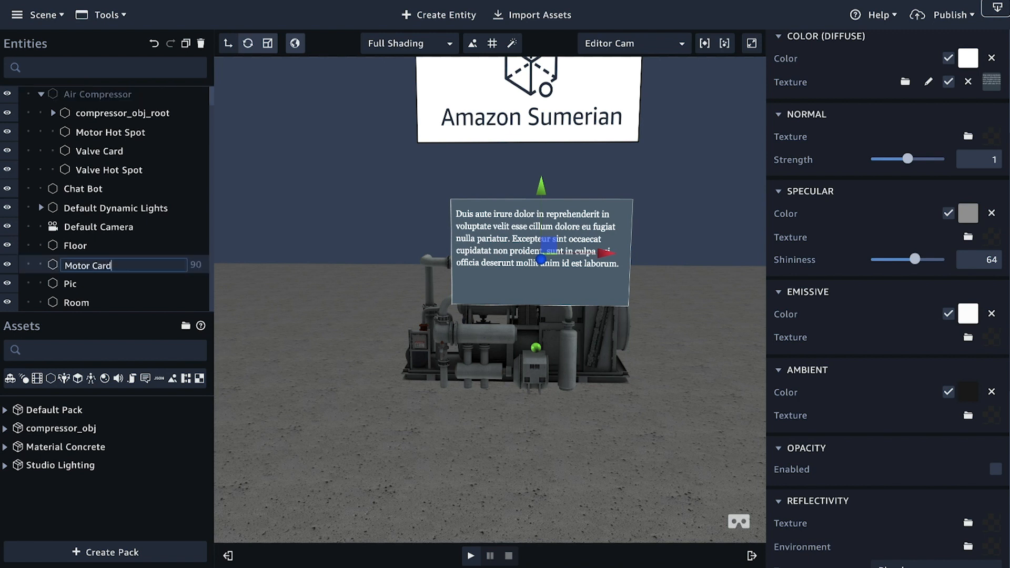
click(53, 266)
Step: Nest the Motor Card entity under Air Compressor
drag(72, 269, 77, 96)
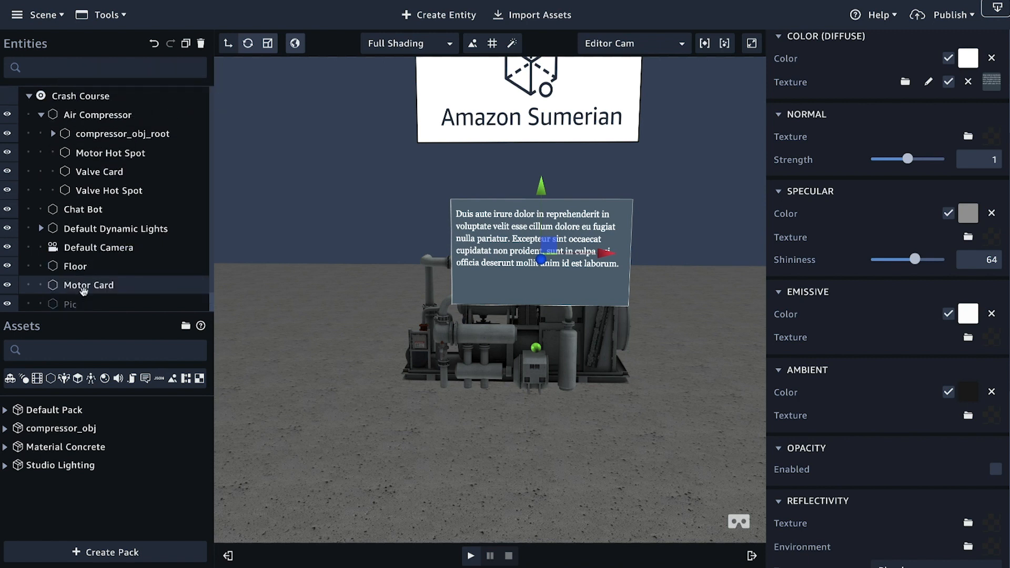
drag(91, 287, 62, 99)
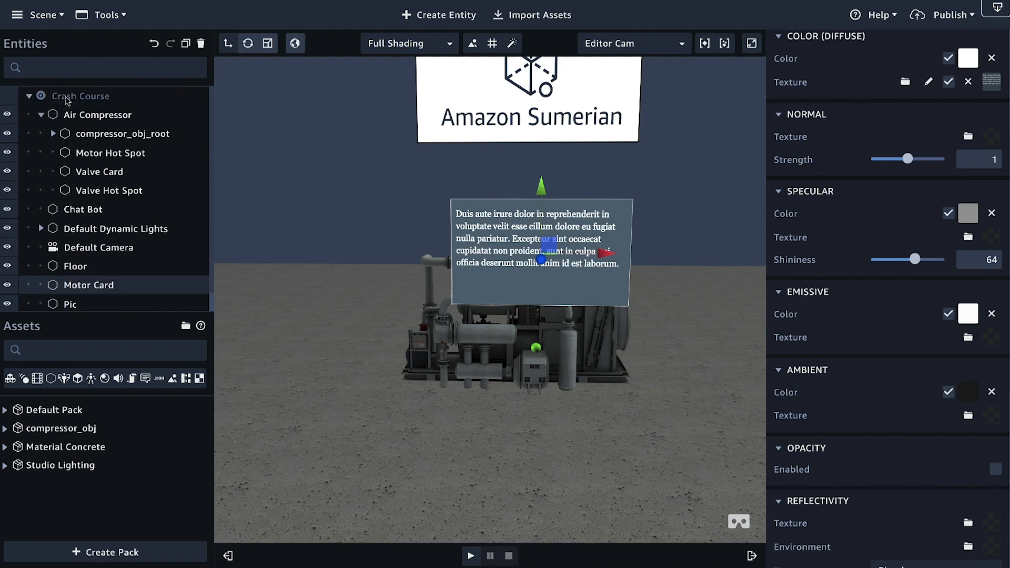
drag(90, 285, 80, 100)
drag(90, 286, 85, 115)
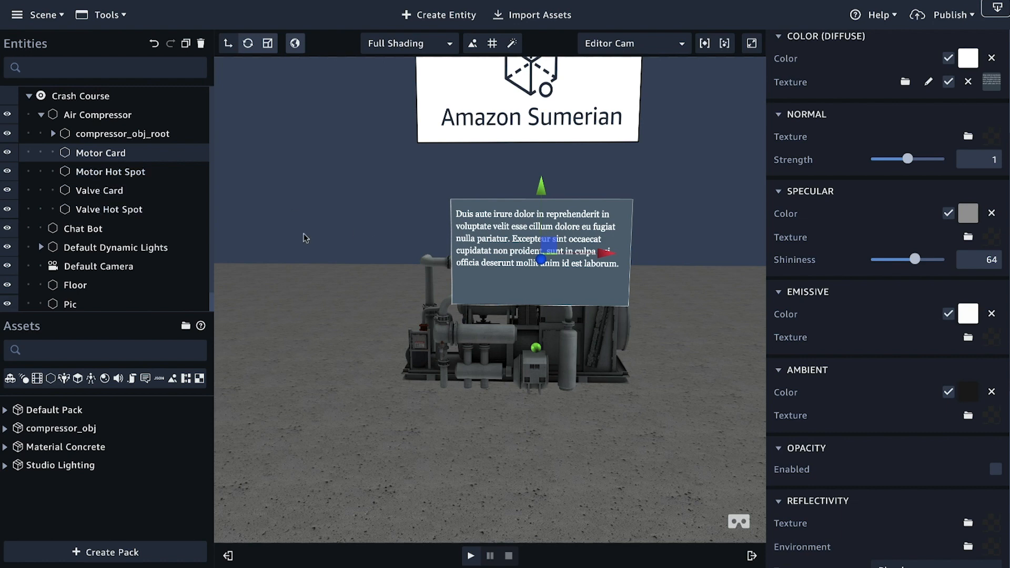
Step: Add a State Machine component to the Valve Hot Spot entity
drag(354, 245, 653, 283)
drag(485, 403, 531, 359)
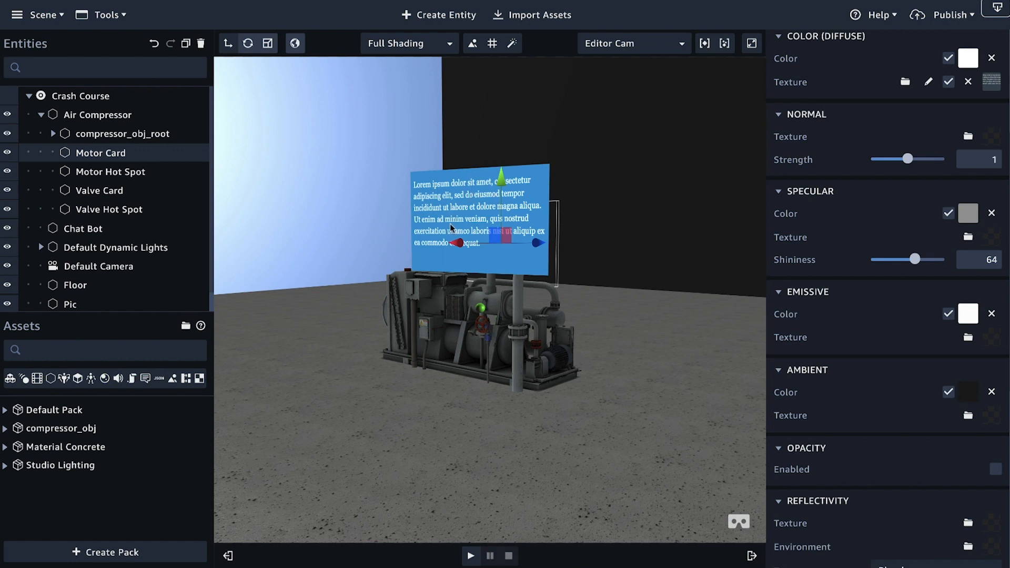
scroll(490, 398, up, 6)
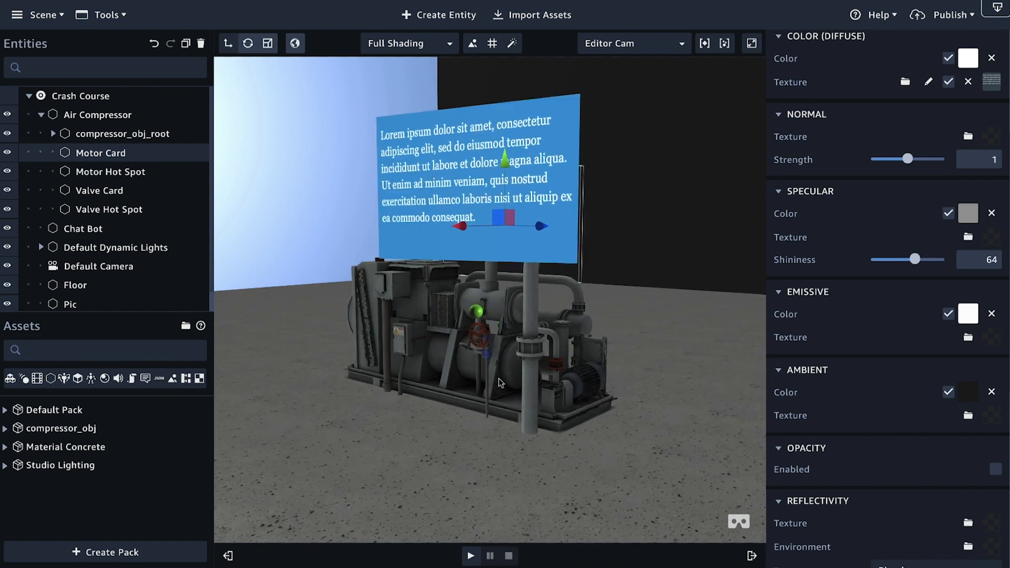
drag(435, 416, 442, 392)
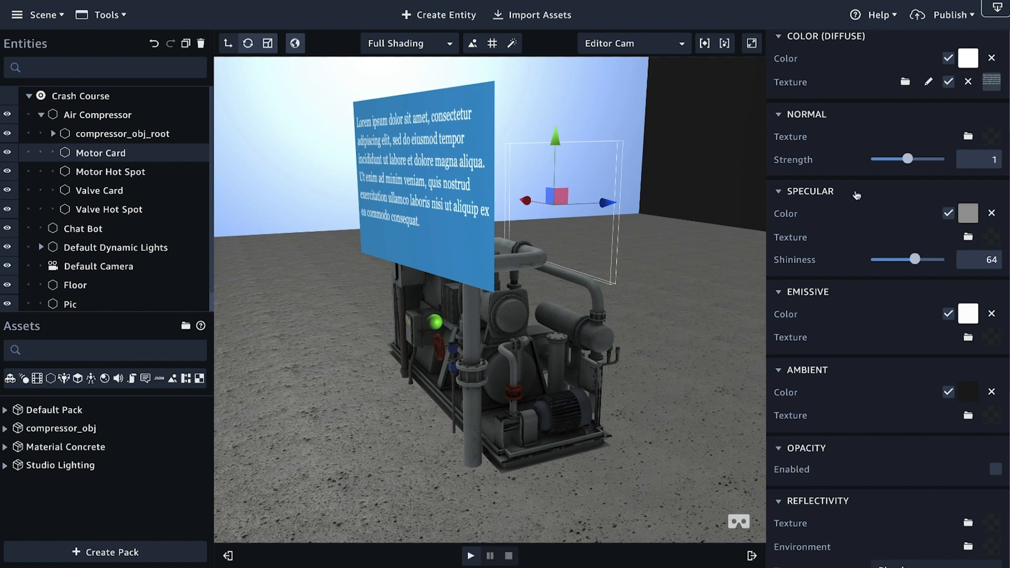
scroll(857, 195, up, 10)
click(831, 136)
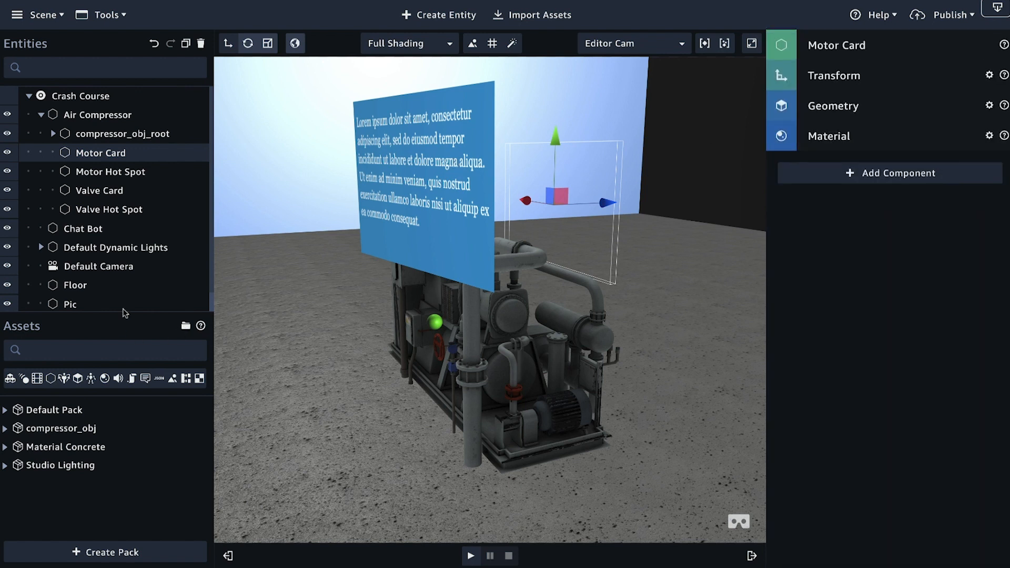
click(98, 191)
click(102, 210)
click(882, 177)
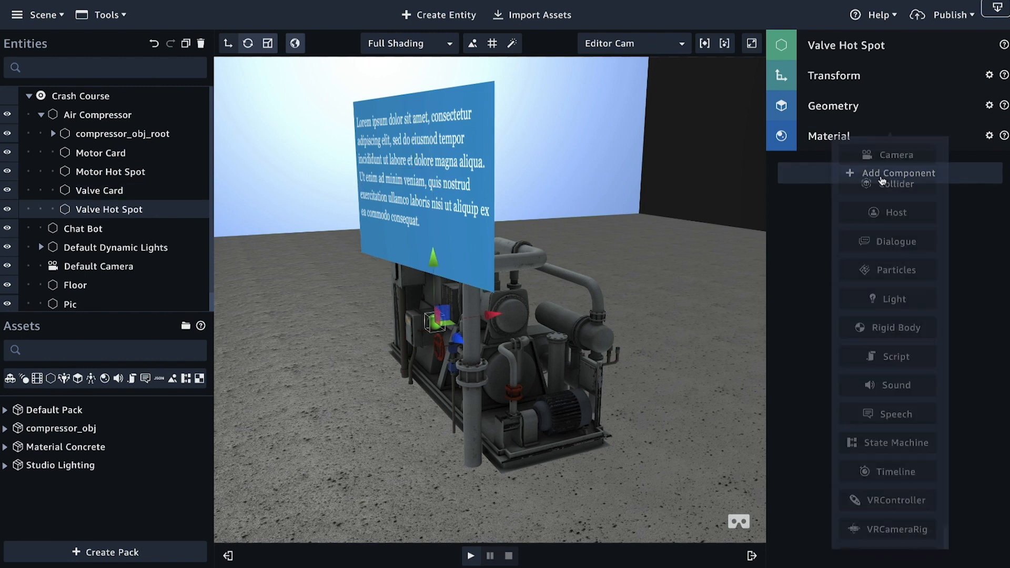
click(916, 445)
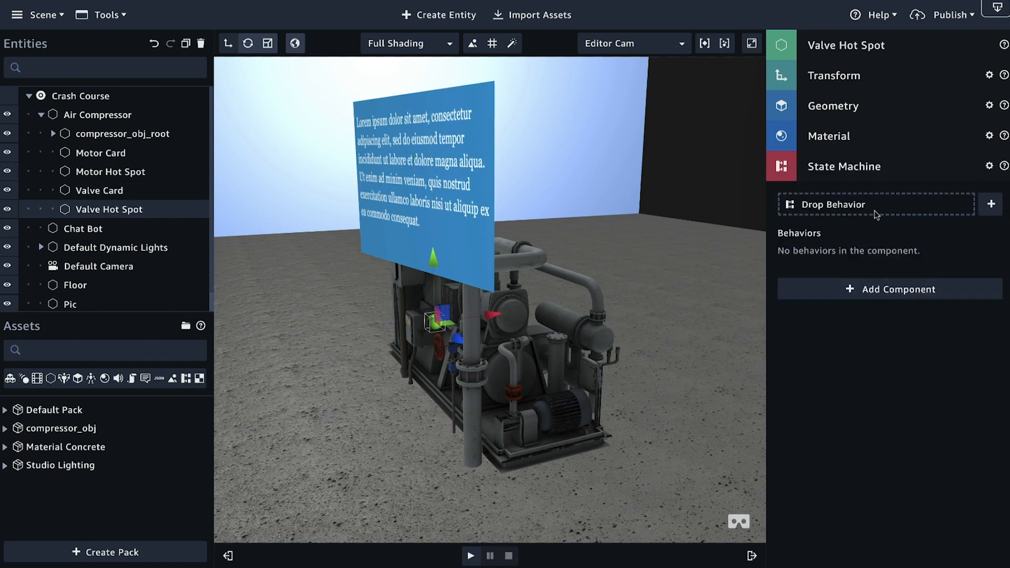
Step: Create a new behavior in Valve Hot Spot's state machine and name it Valve Hover
click(993, 205)
drag(915, 109, 867, 104)
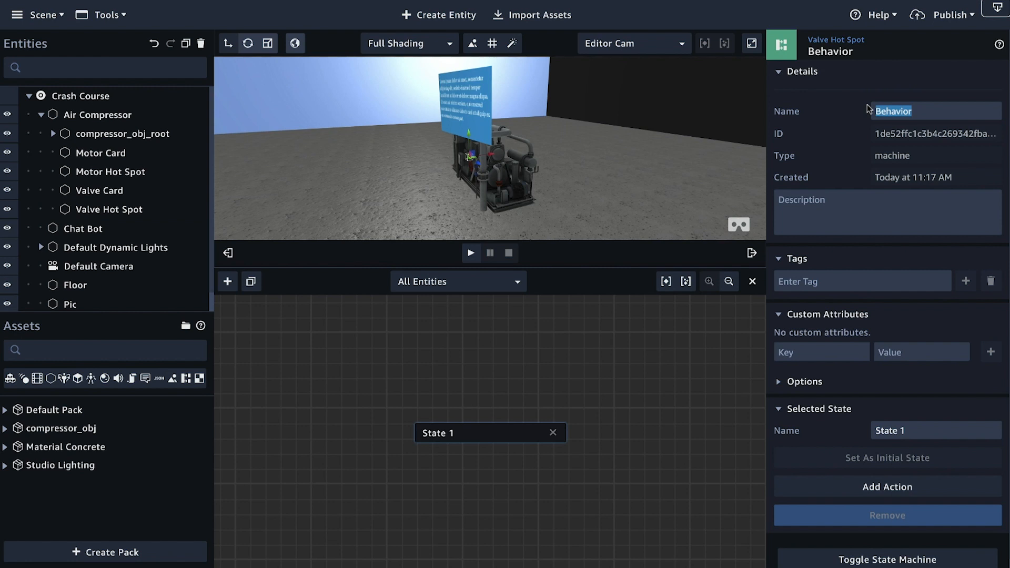
text(Val)
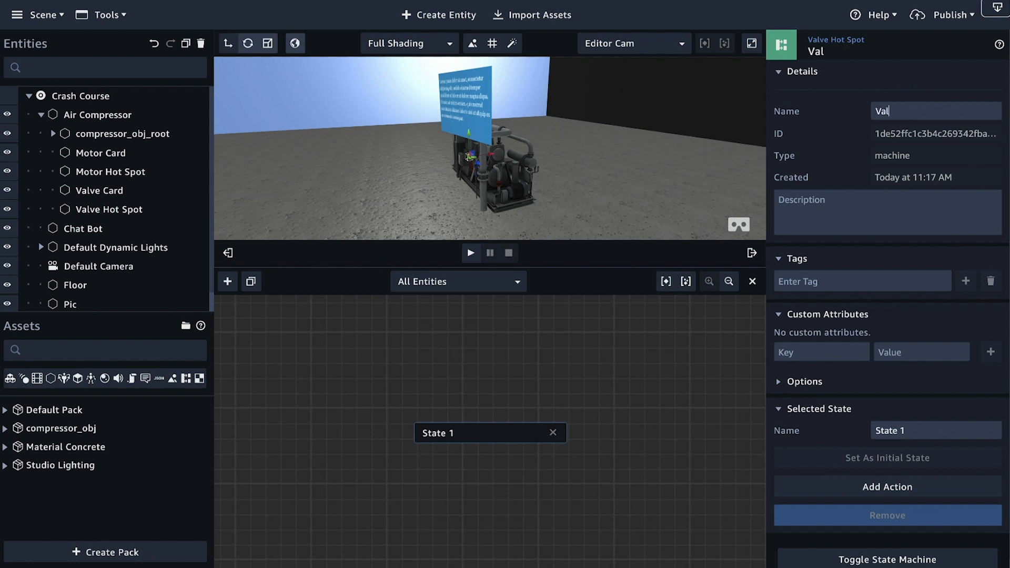
text(ve Hover)
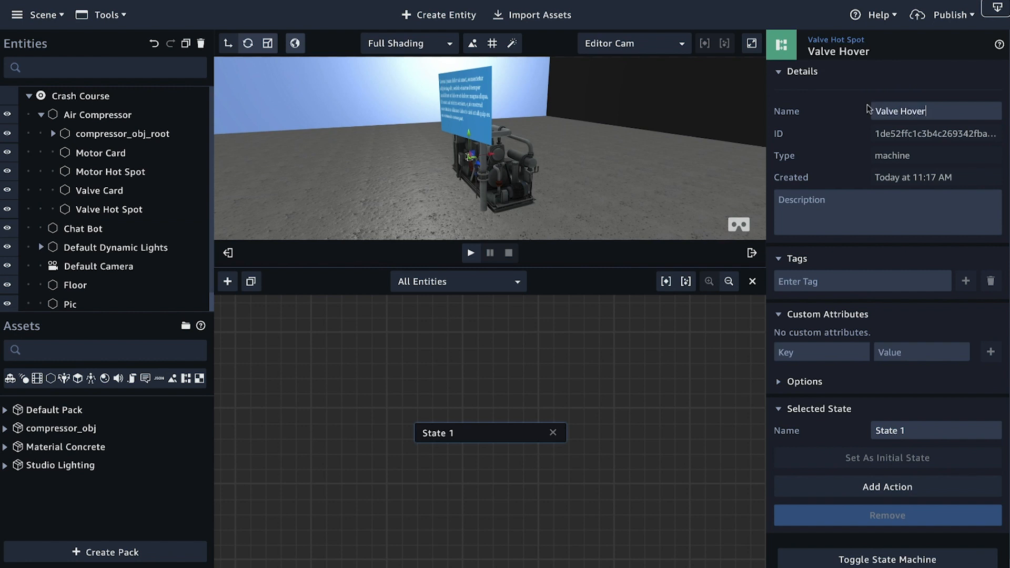
Step: Reposition the initial state in the Valve Hover graph, enlarge the workspace, and rename the state as Hover Enter
drag(485, 437, 362, 431)
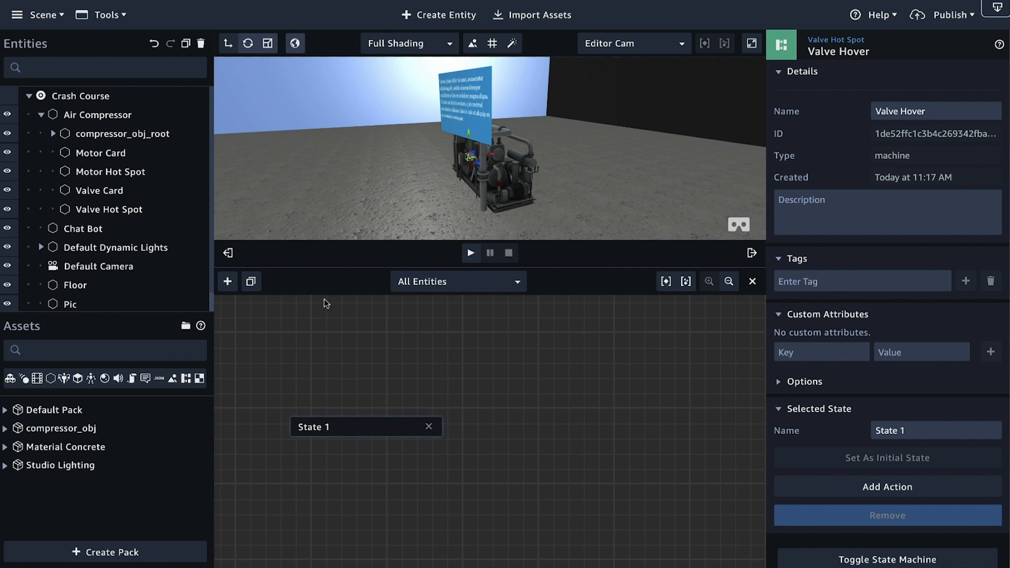
click(228, 253)
drag(907, 430, 832, 430)
text(Hover Enter)
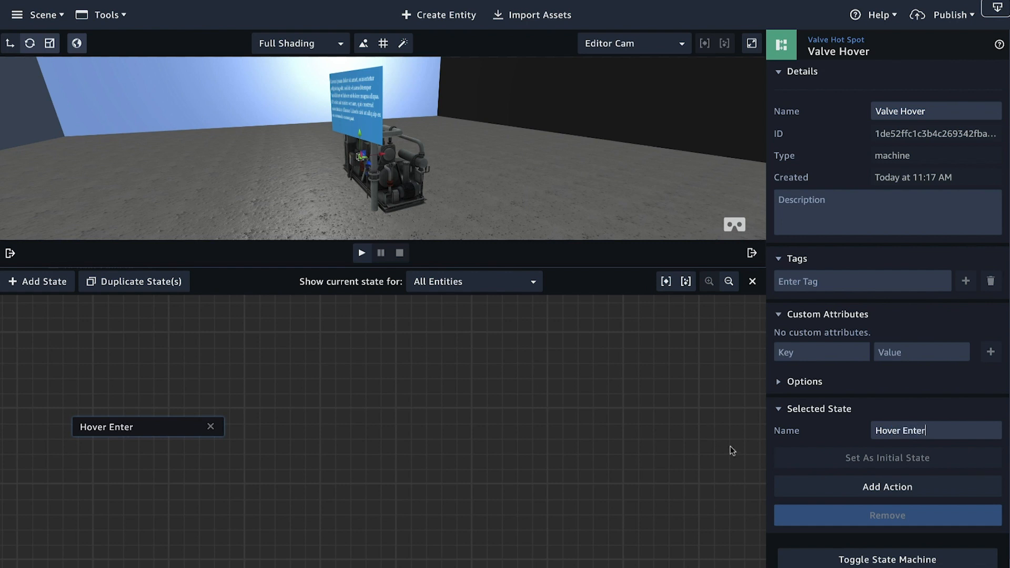
Step: Add the Entity Hover Enter action to the Hover Enter state and reposition the state in the graph
click(839, 488)
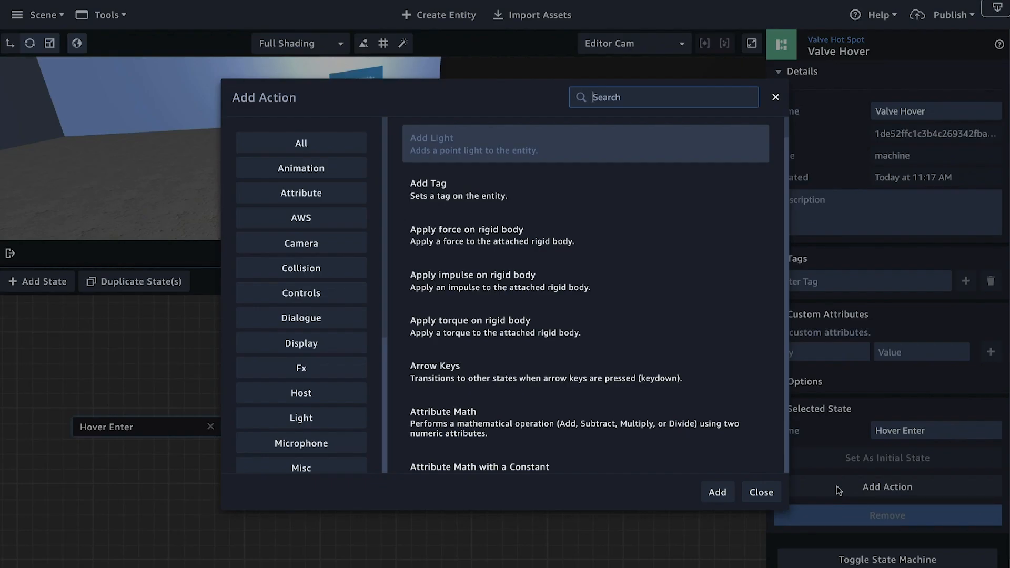
text(Hover)
click(693, 147)
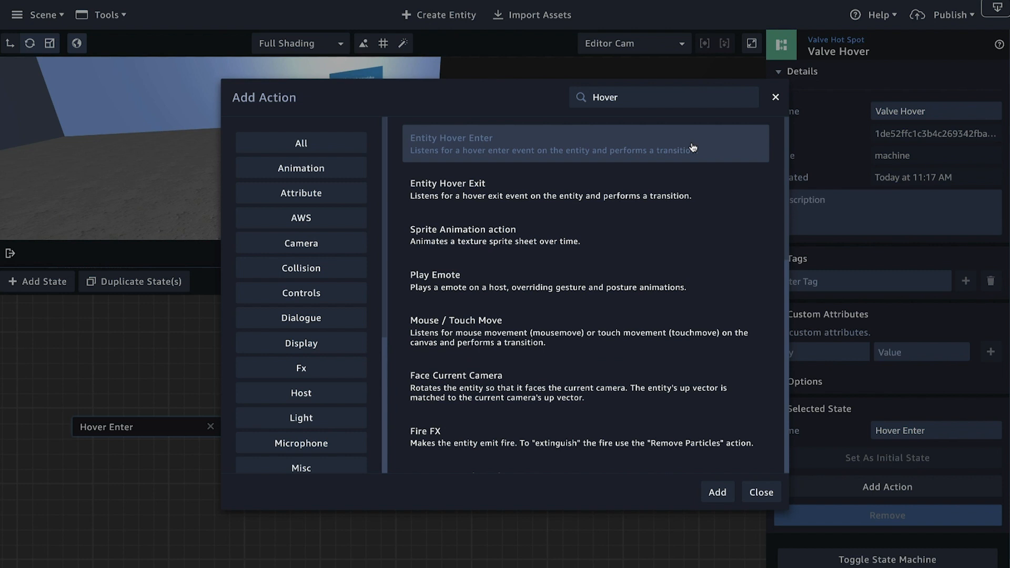
click(717, 497)
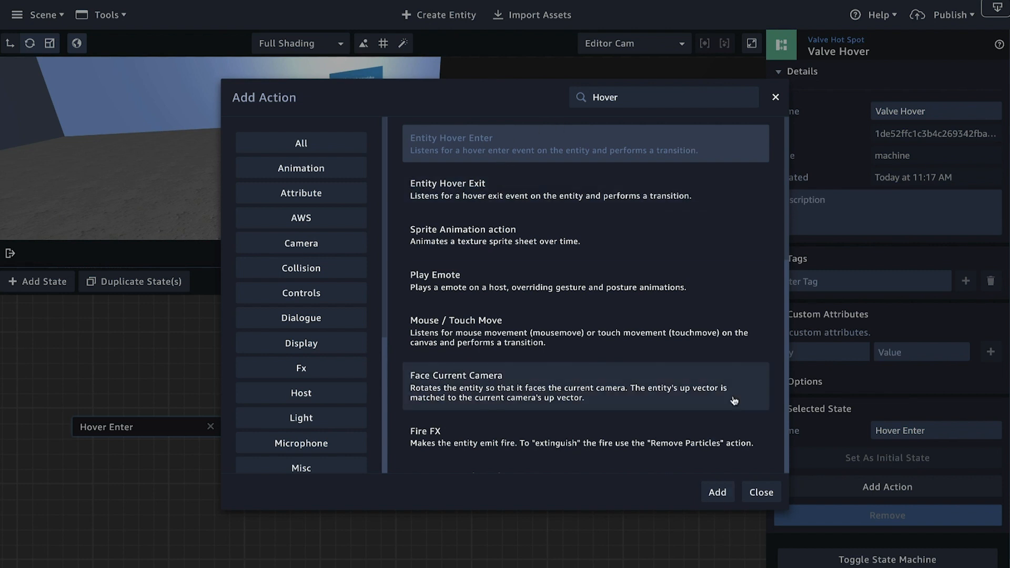
click(717, 493)
drag(145, 436, 187, 446)
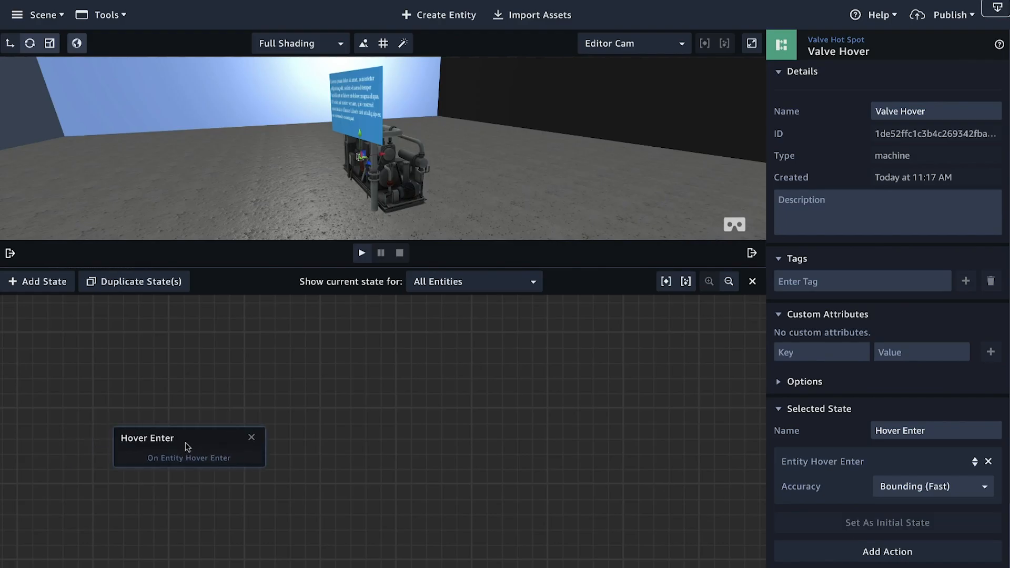
Step: Add a second state above and beside Hover Enter and name it Emit
click(43, 282)
drag(367, 438, 393, 394)
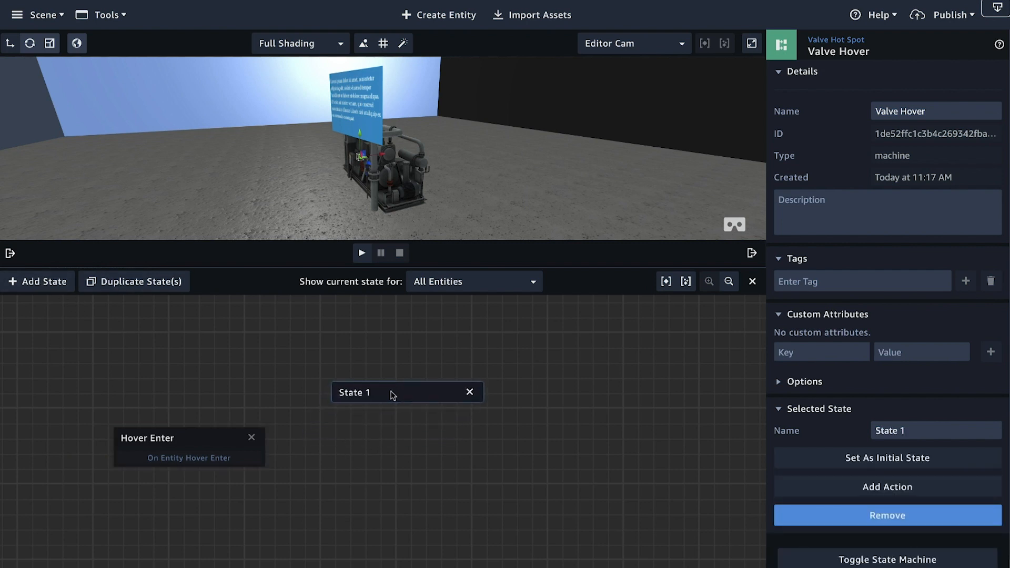
drag(907, 431, 869, 434)
text(Eni)
text(mit)
Step: Add an Emit Message action to the Emit state with the channel valveOn
click(929, 488)
text(emit)
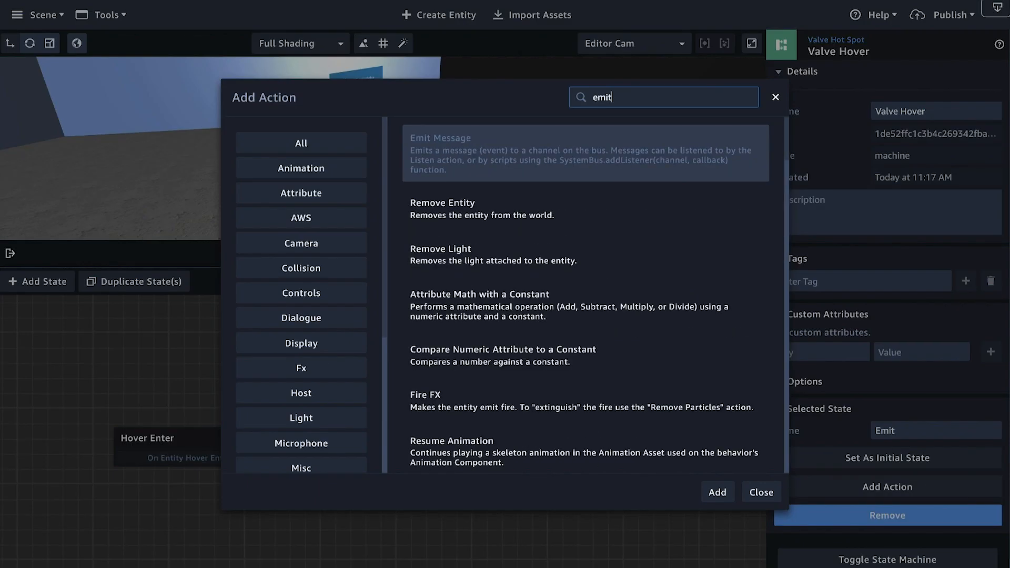
key(Return)
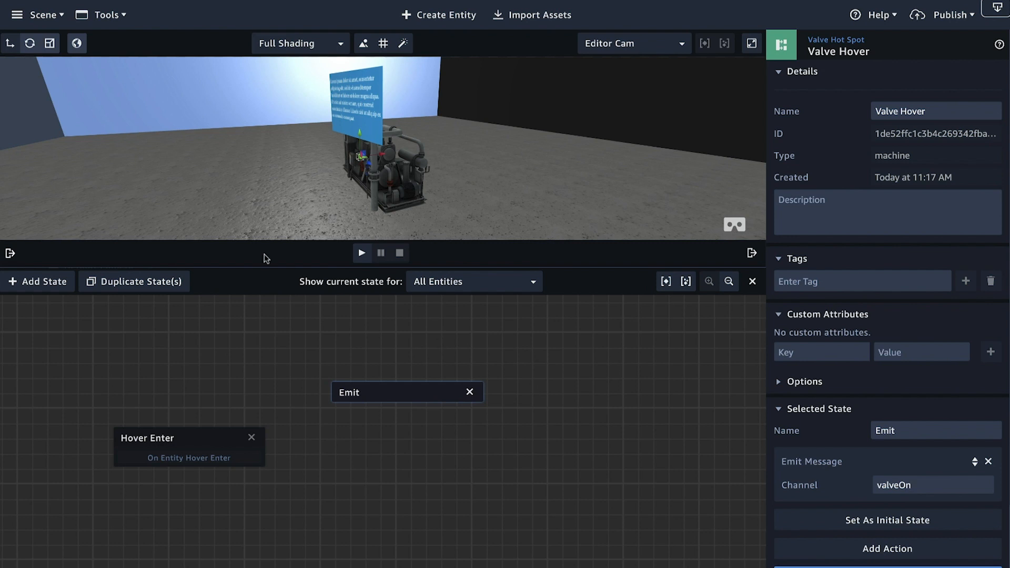
Step: Duplicate the Hover Enter state, place the copy on the far side of Emit, and rename it as Hover Exit
click(162, 438)
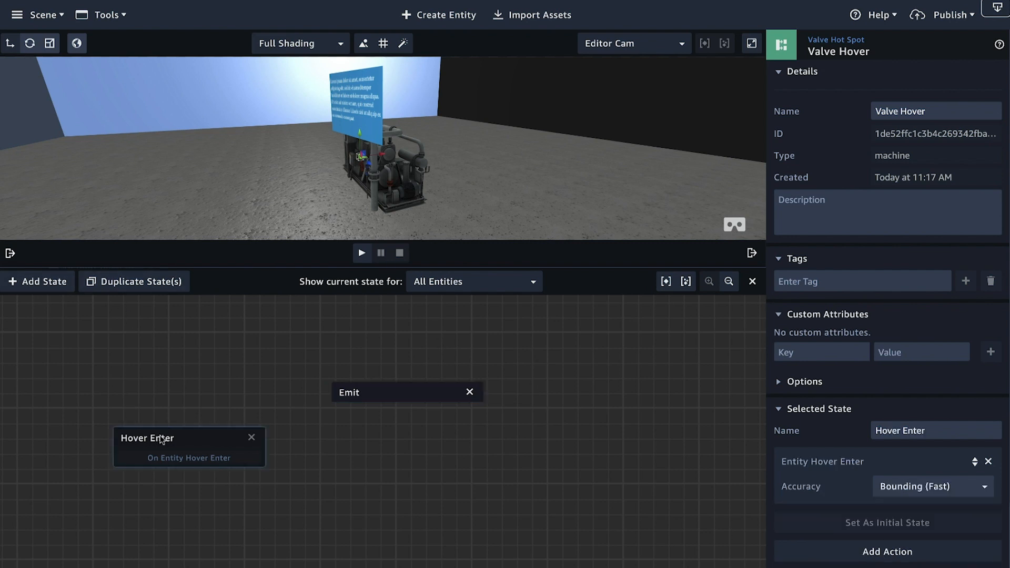
click(113, 283)
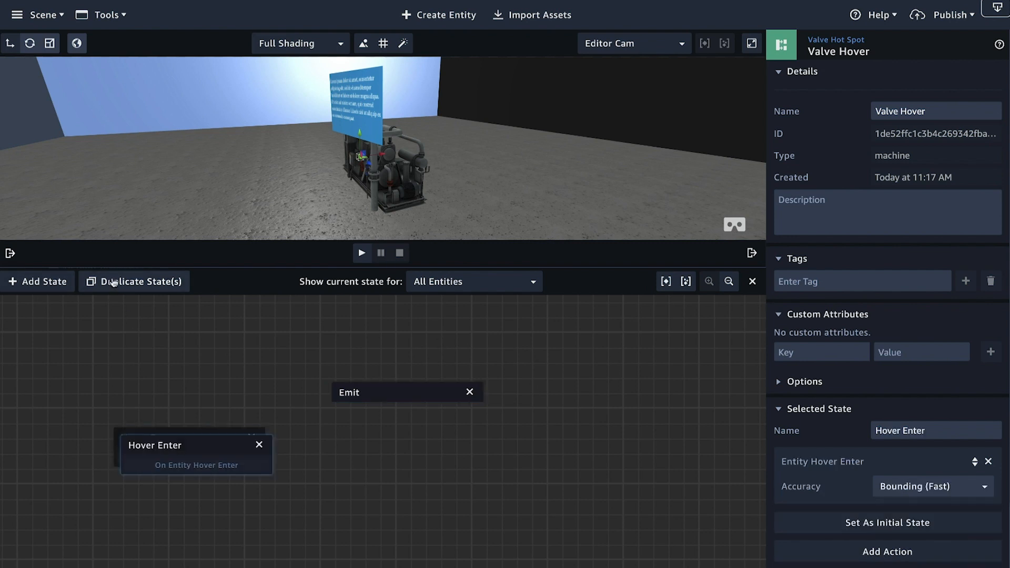
drag(150, 450, 519, 449)
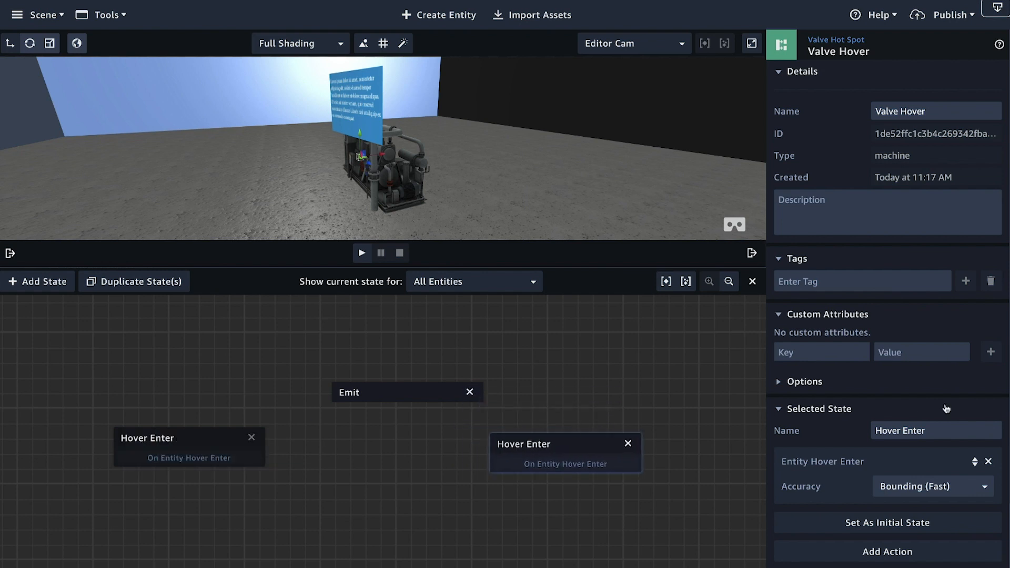
click(926, 429)
key(BackSpace)
key(BackSpace)
Step: Add the Entity Hover Exit action to the Hover Exit state and remove its inherited Entity Hover Enter action
click(905, 554)
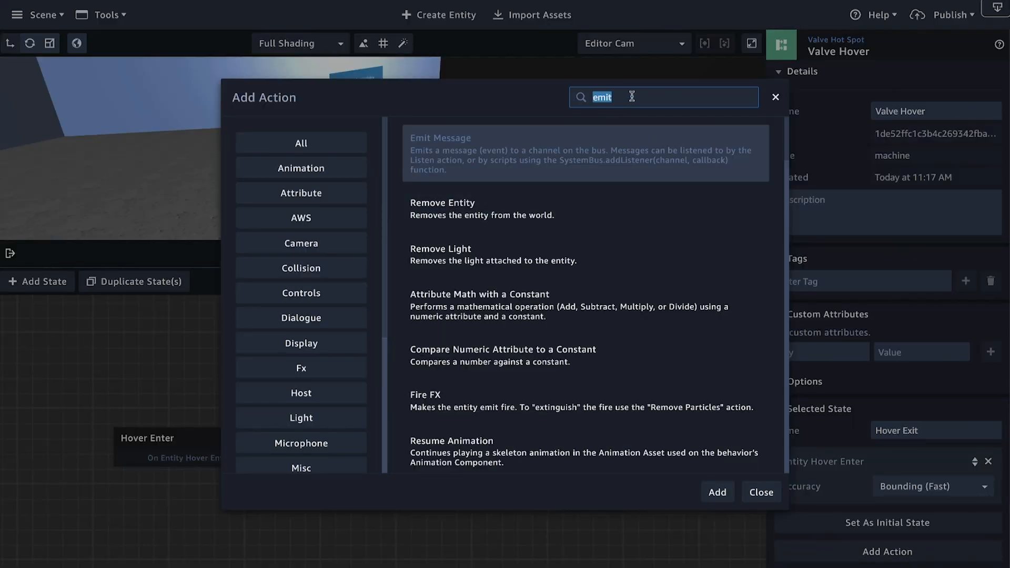
text(hover)
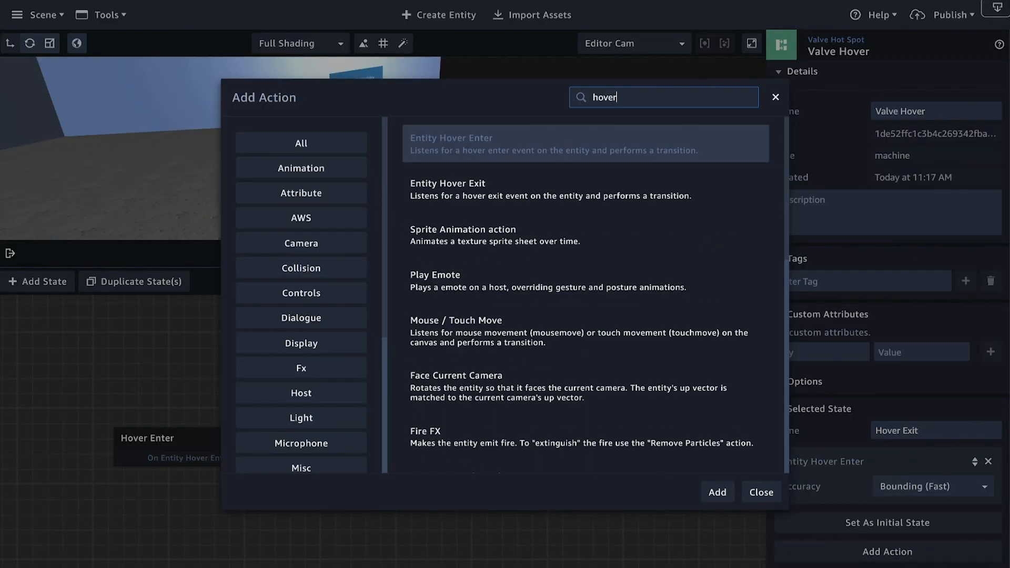
click(523, 182)
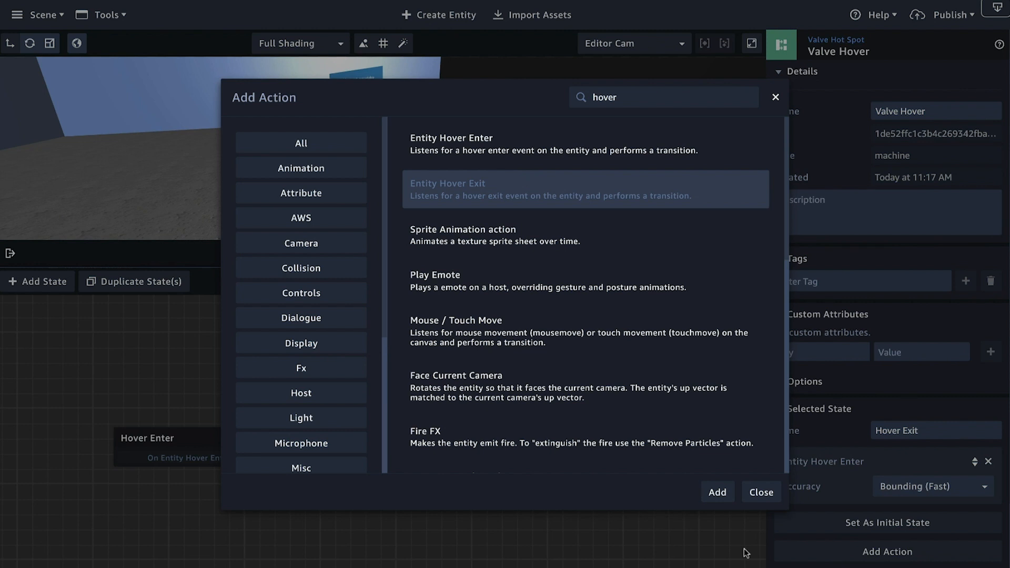
click(717, 492)
drag(529, 444, 549, 417)
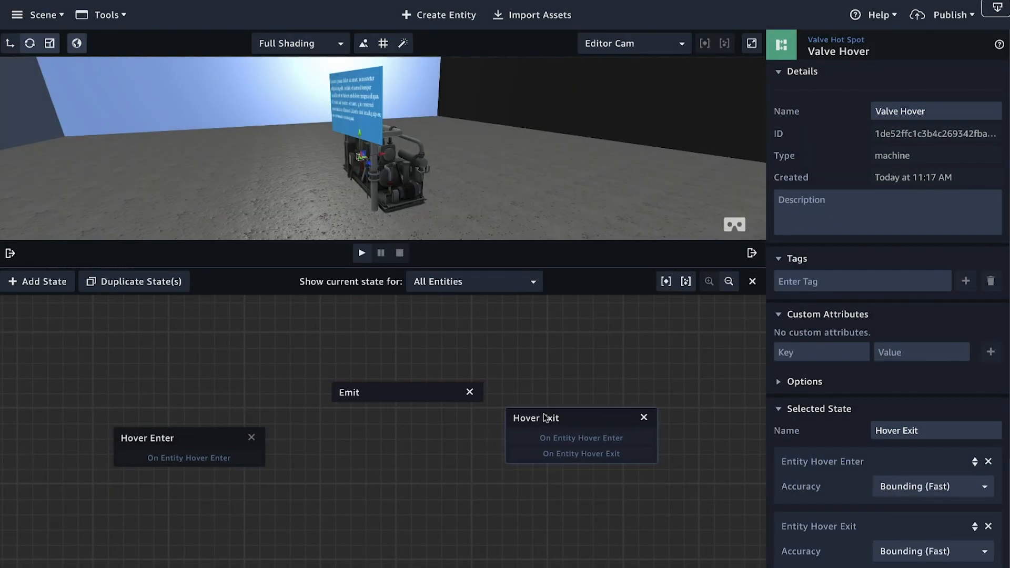
scroll(871, 476, down, 2)
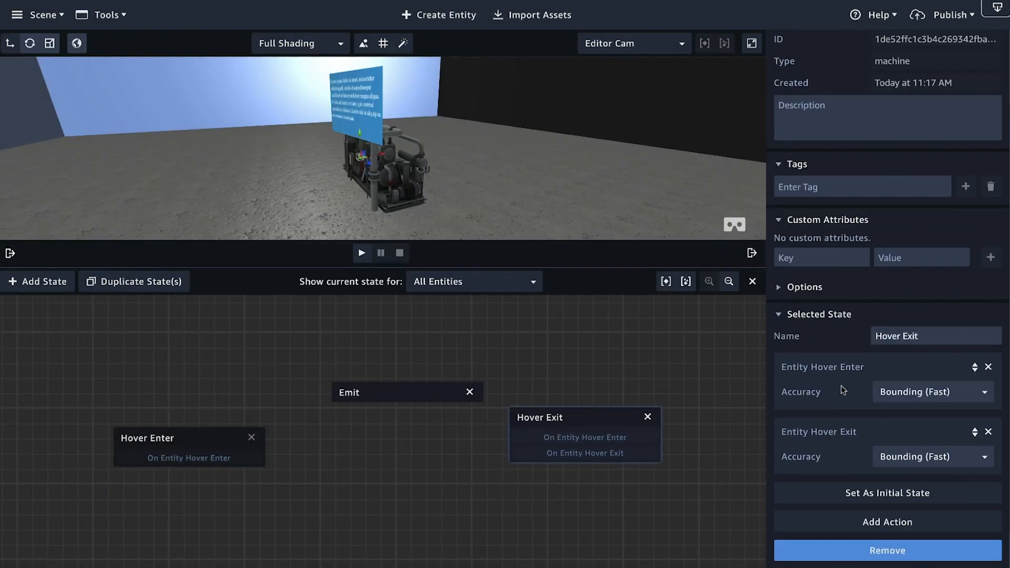
click(989, 366)
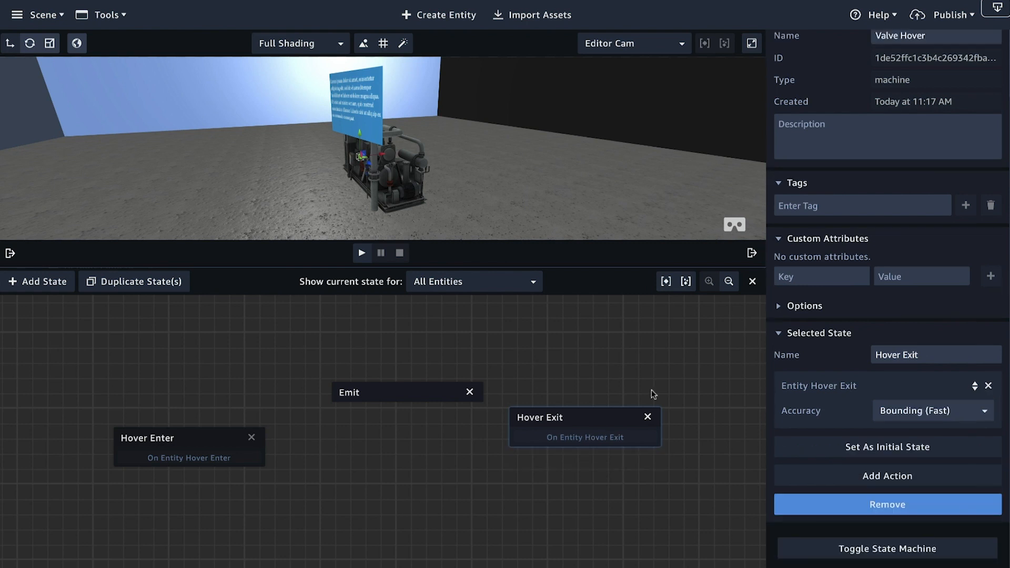
Step: Set the hover detection accuracy to Per pixel (Slow) on both the Hover Exit and Hover Enter states
drag(185, 434, 186, 433)
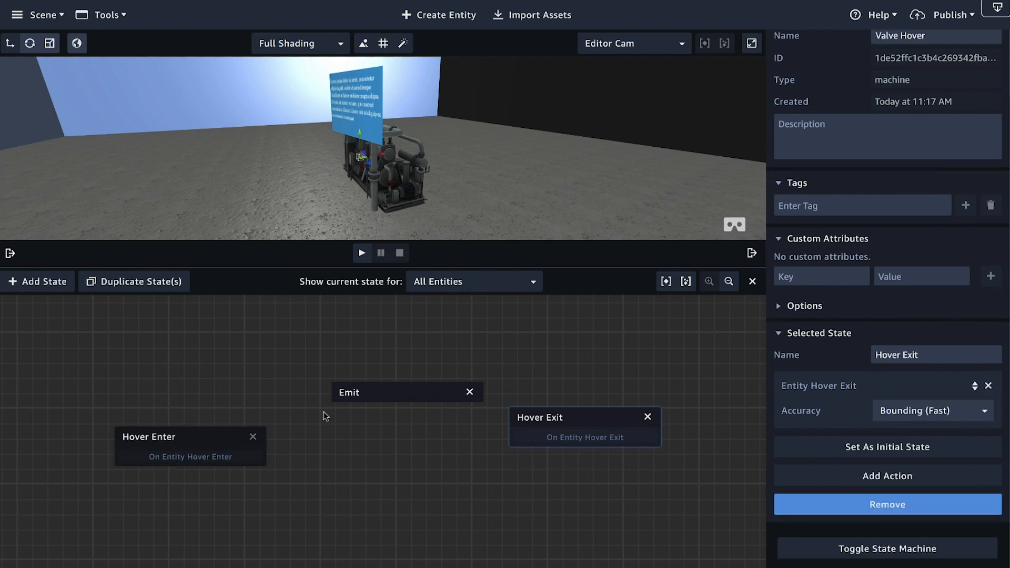
click(932, 410)
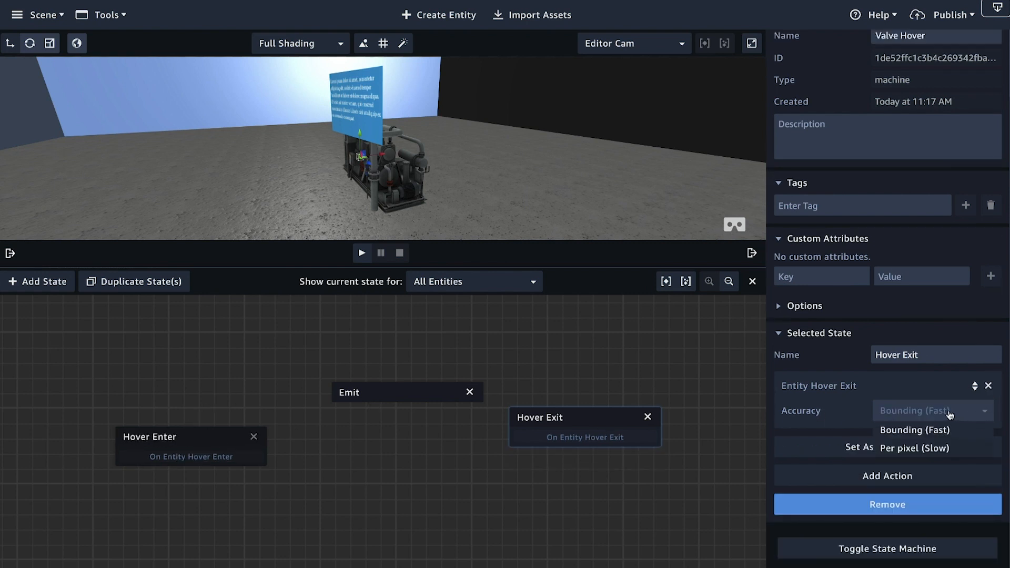
click(926, 448)
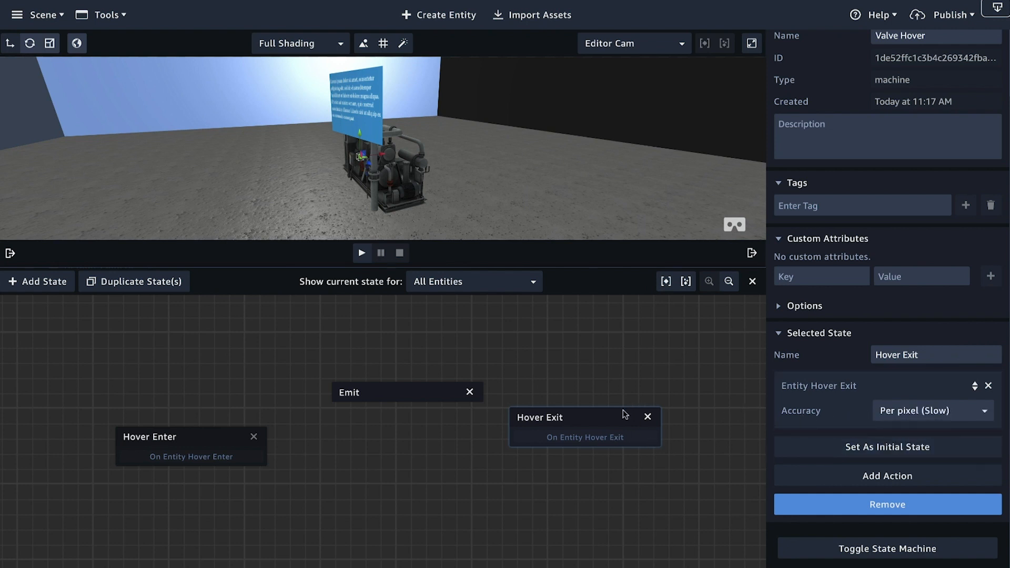
click(894, 412)
click(898, 447)
click(188, 442)
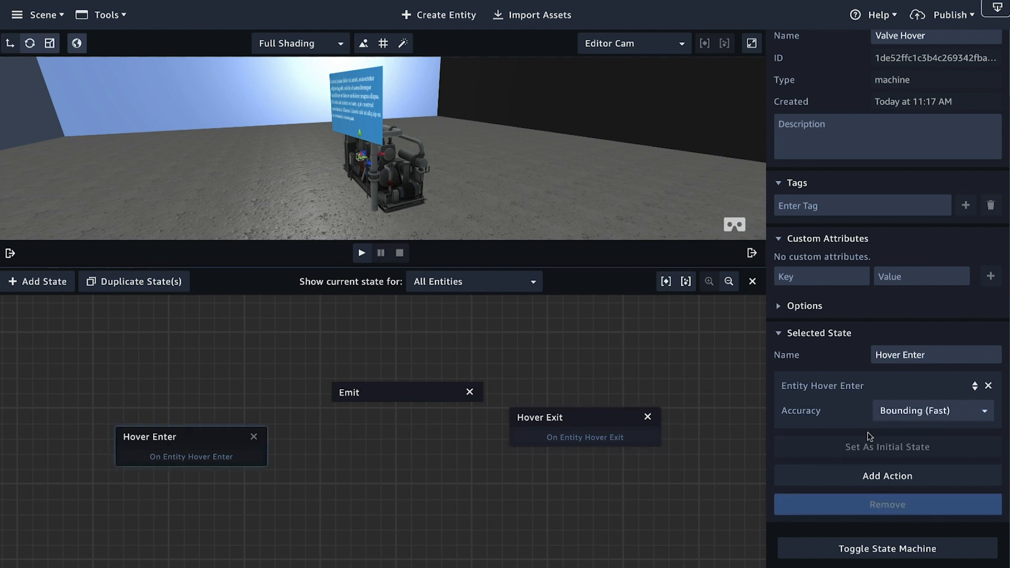
click(919, 417)
click(916, 450)
Step: Add a Transition action to the Emit state, then link Hover Enter to Emit and Emit to Hover Exit
drag(205, 439, 228, 427)
drag(545, 424, 558, 433)
click(404, 398)
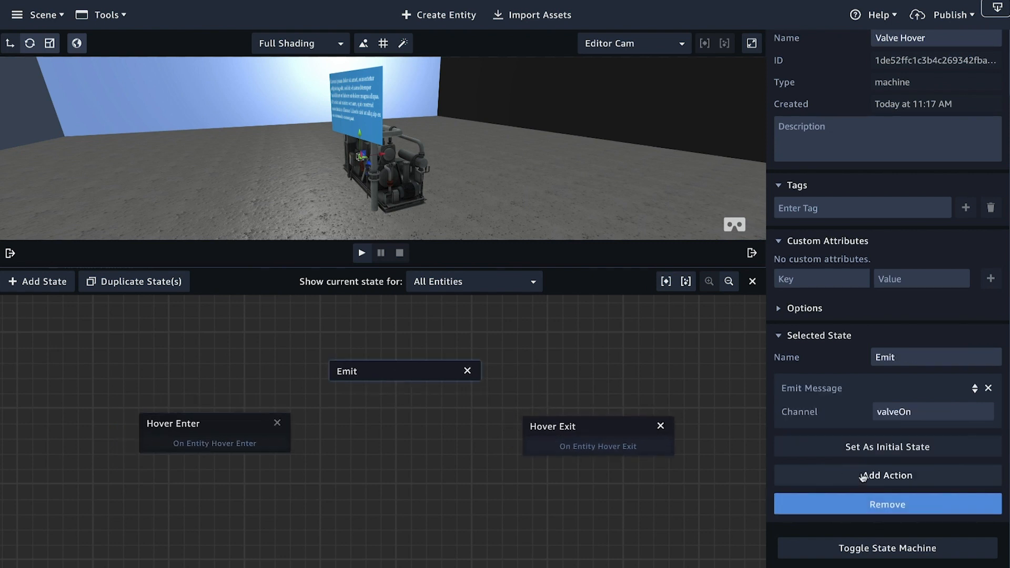
click(912, 476)
text(tran)
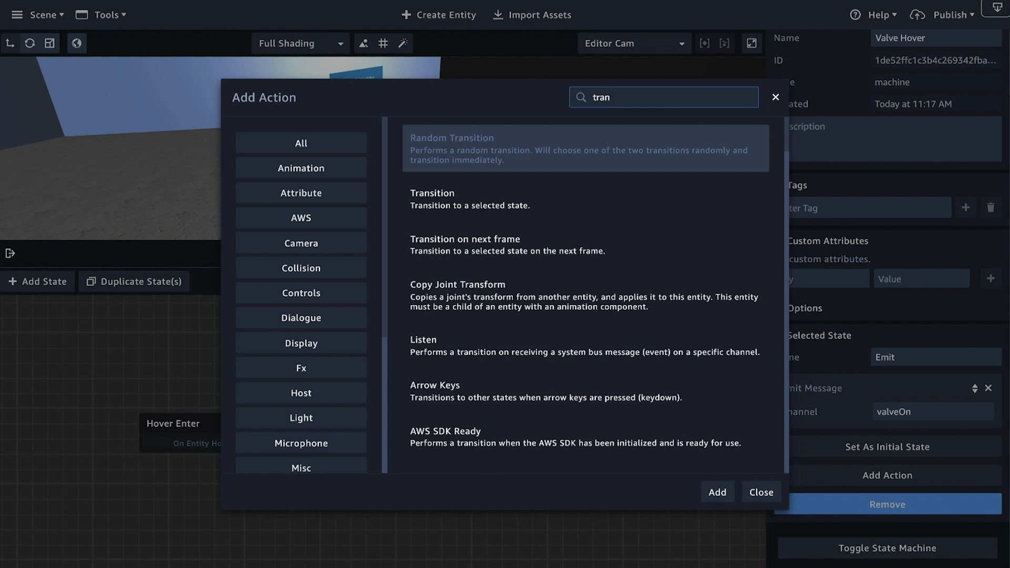
click(638, 206)
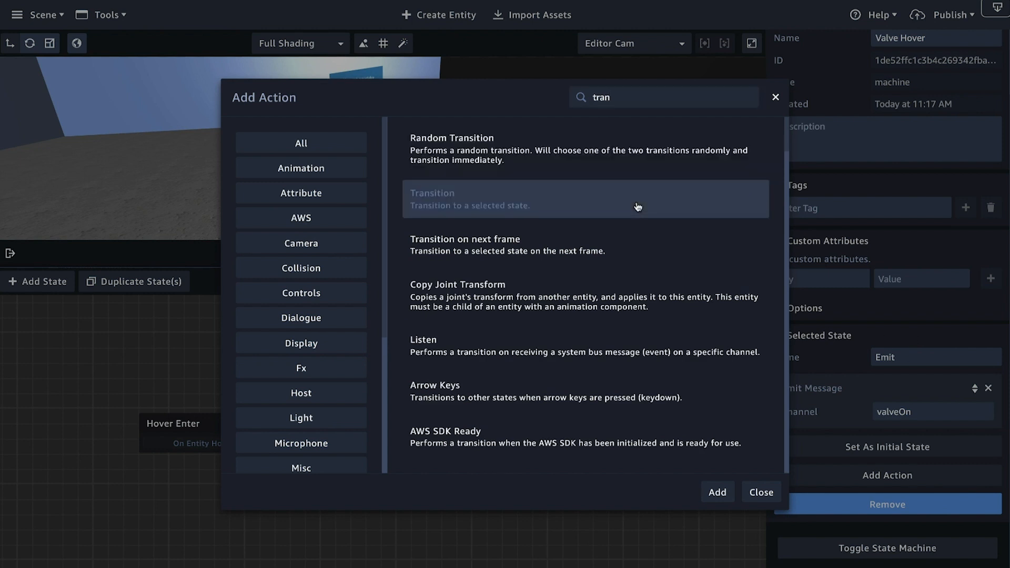
click(718, 493)
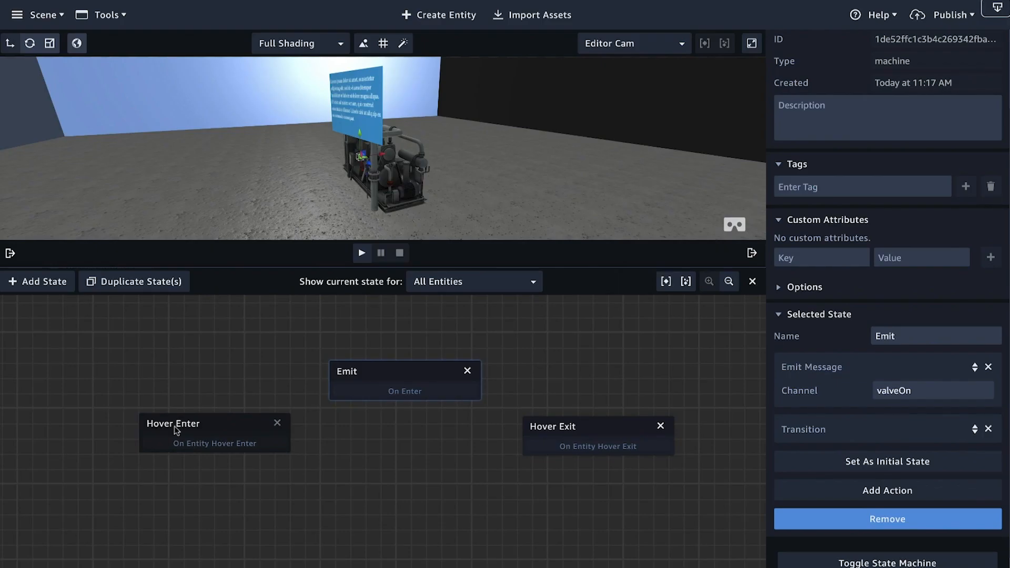
drag(273, 445, 451, 391)
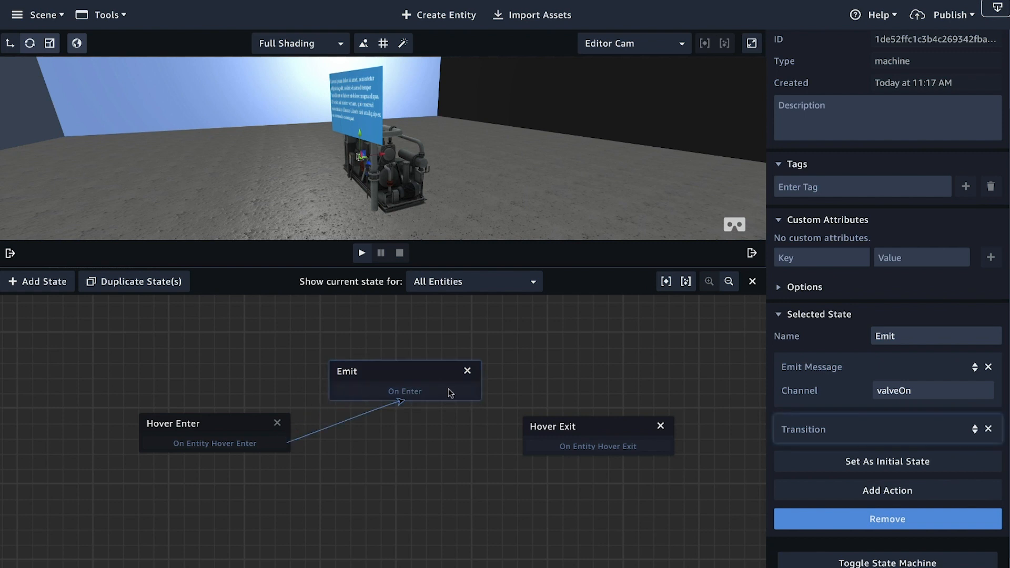
drag(471, 392, 582, 440)
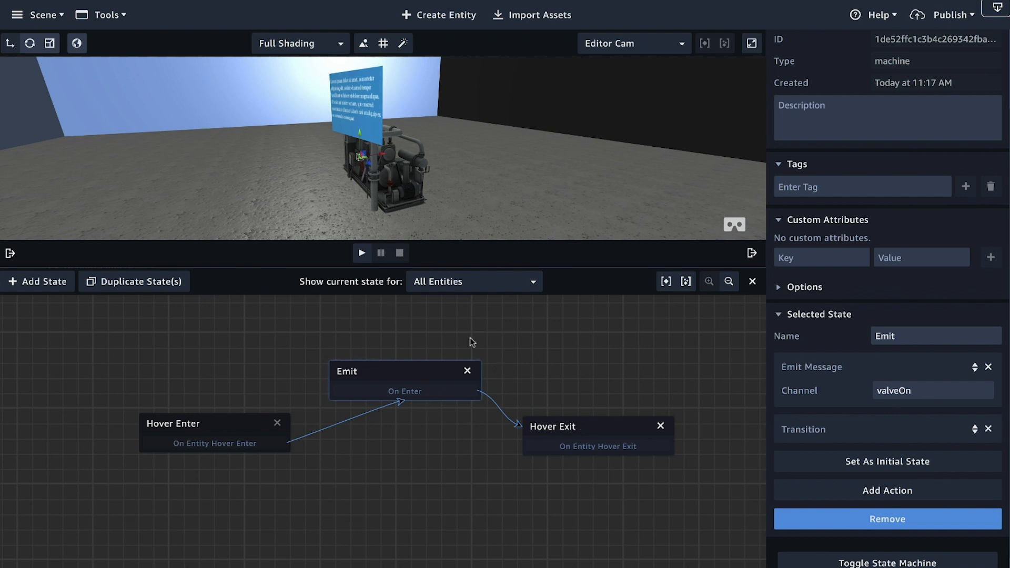
Step: Duplicate Emit below the original with the channel valveOff, and link Hover Exit to the copy and the copy to Hover Enter
click(149, 282)
drag(413, 379, 412, 495)
key(BackSpace)
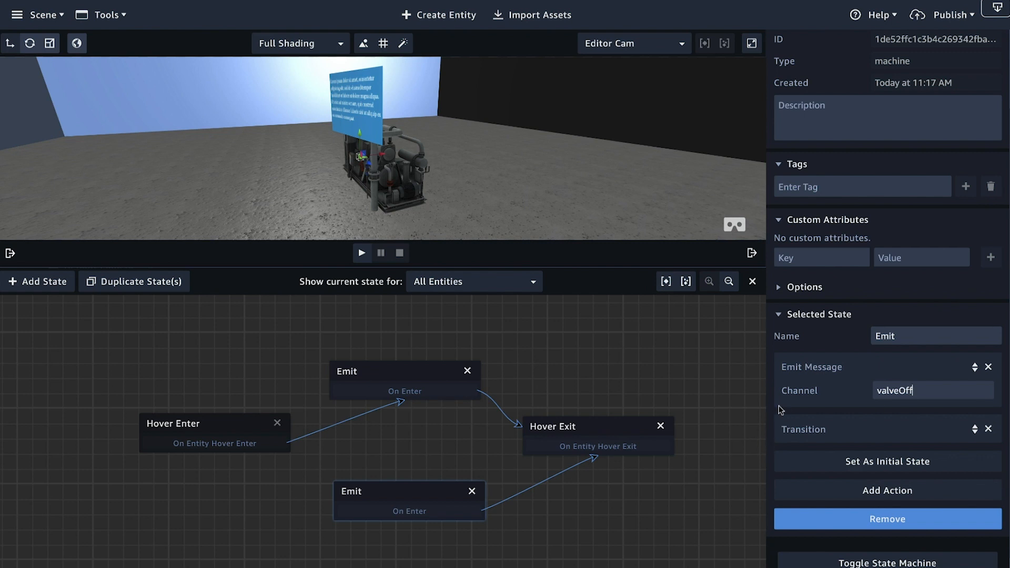
drag(586, 451, 445, 510)
drag(378, 512, 258, 440)
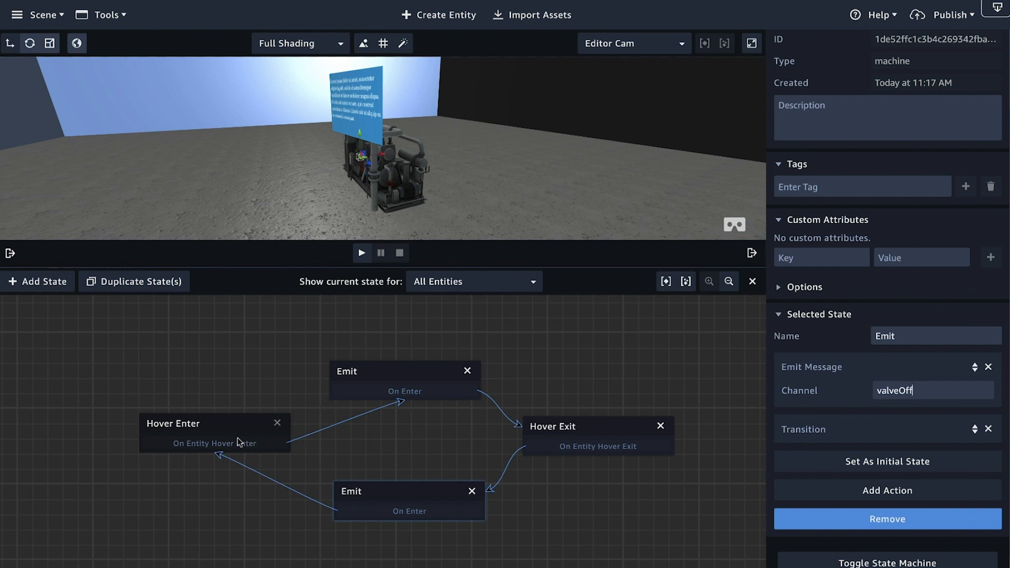
Step: Play the scene to test hovering over the green valve hot spot, and stop playback
click(360, 255)
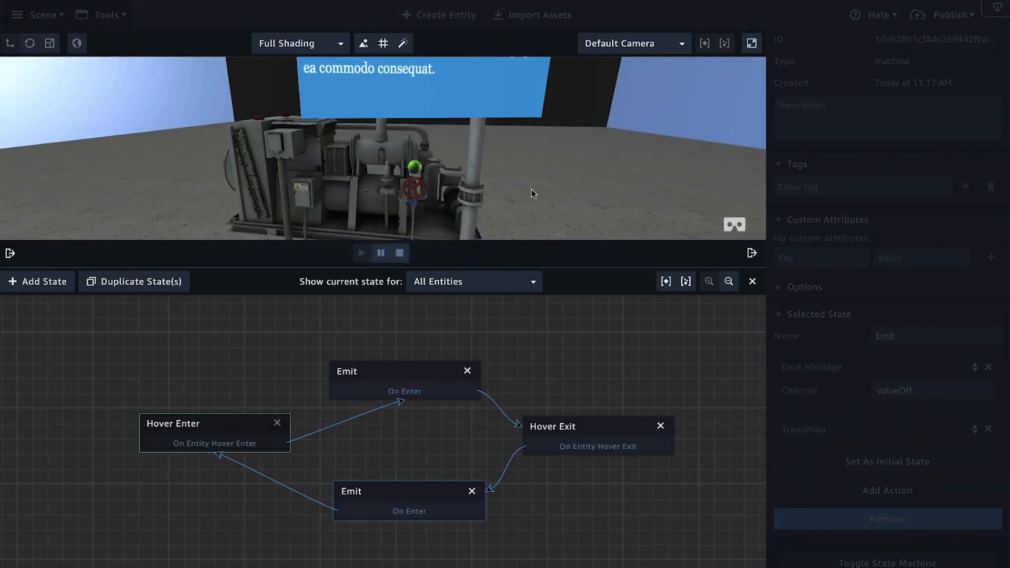
mouse_move(414, 170)
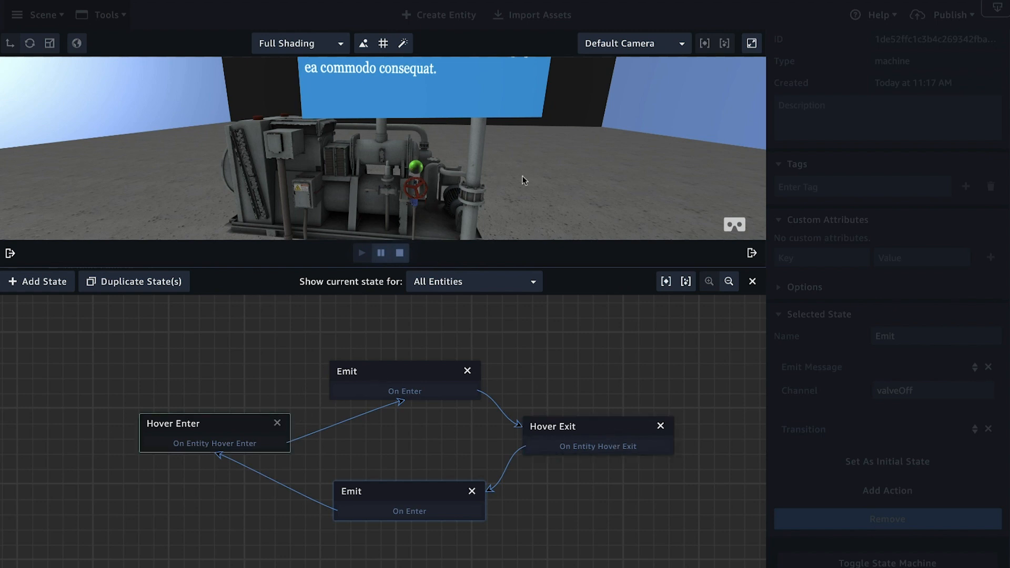
click(400, 254)
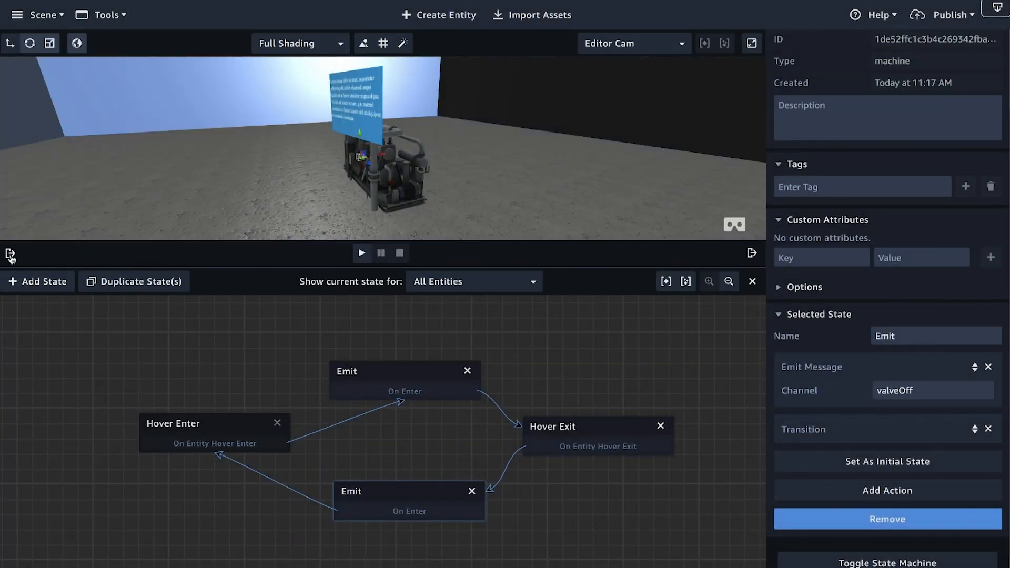
Step: Add a State Machine component to the Valve Card entity and create a new behavior in it
click(10, 253)
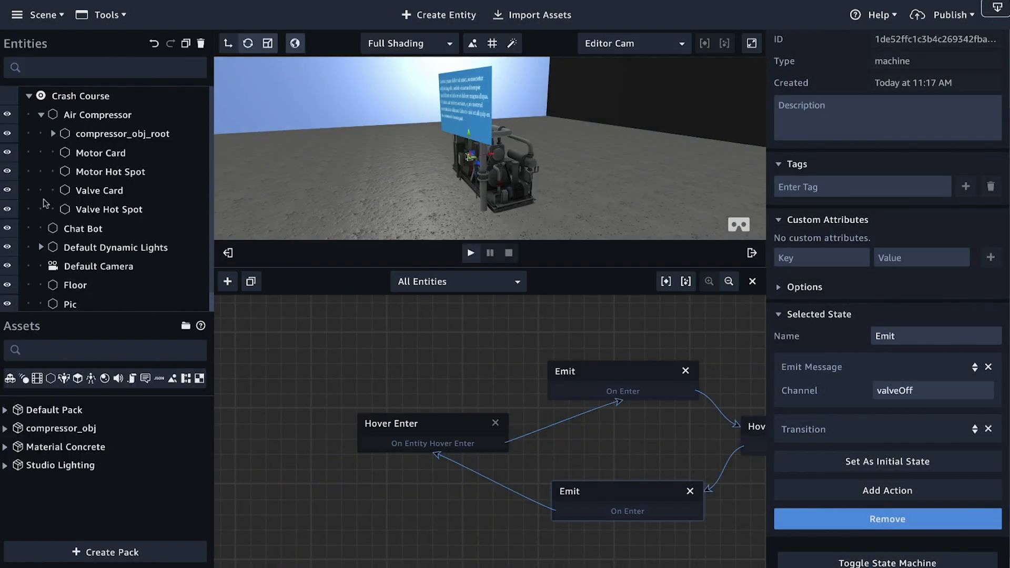
click(113, 192)
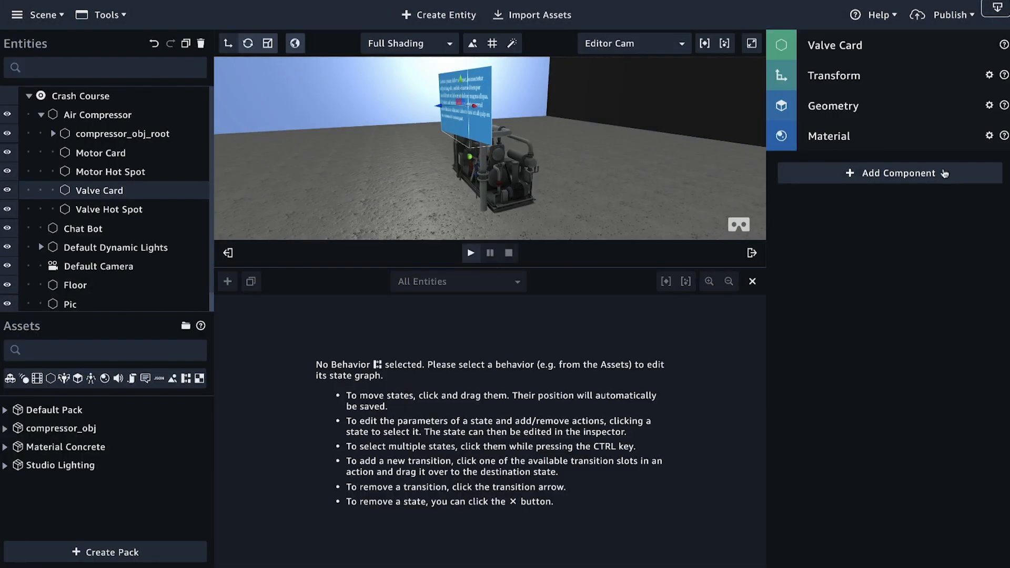
click(908, 175)
click(919, 447)
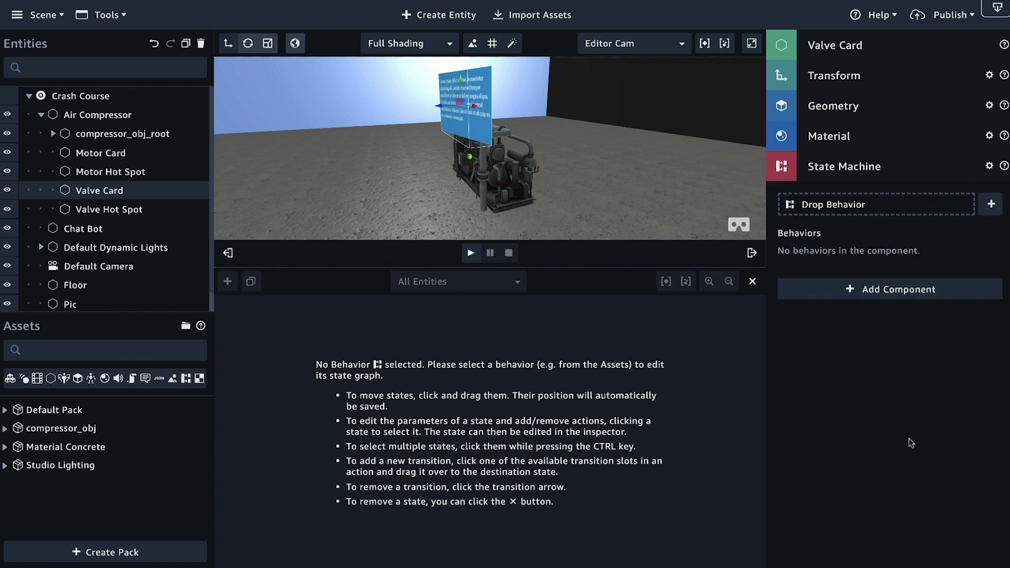
click(990, 204)
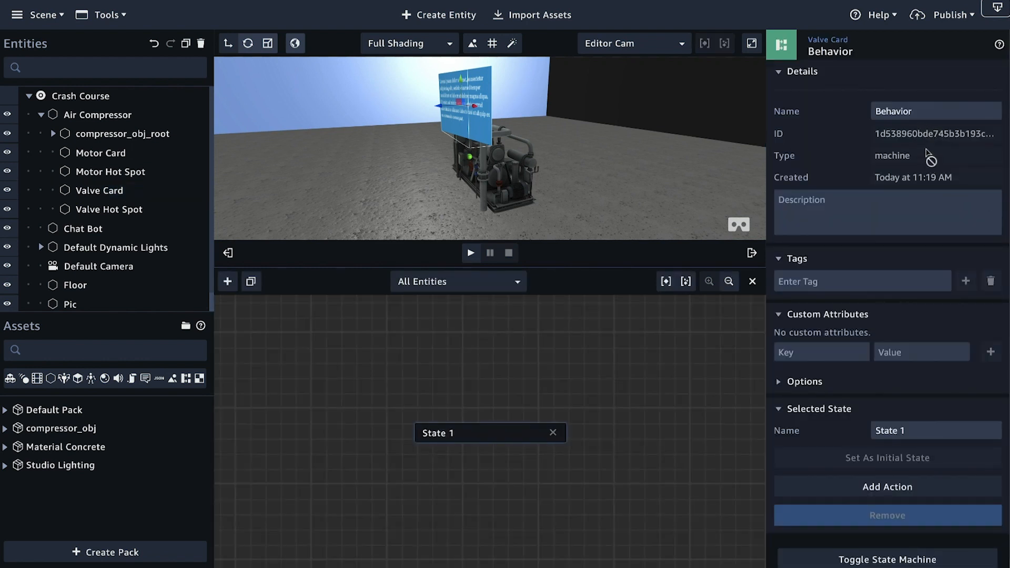
Step: Rename the new behavior as Valve Card Behavior
drag(925, 110, 859, 111)
text(Valve)
key(BackSpace)
key(BackSpace)
text(ve Card)
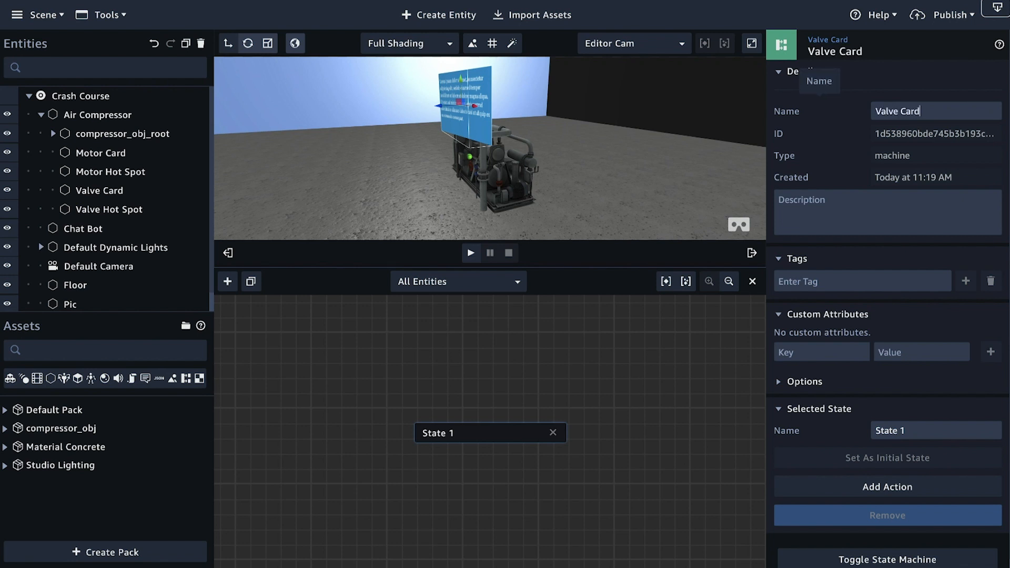
text( Behavior)
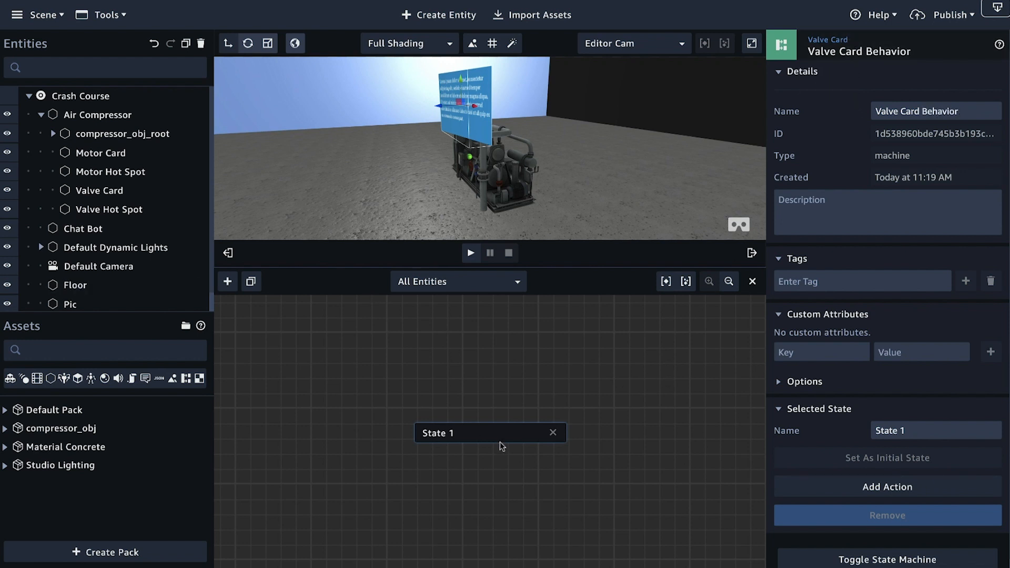
Step: Rename the initial state as Listen and add a Listen action to it
click(228, 253)
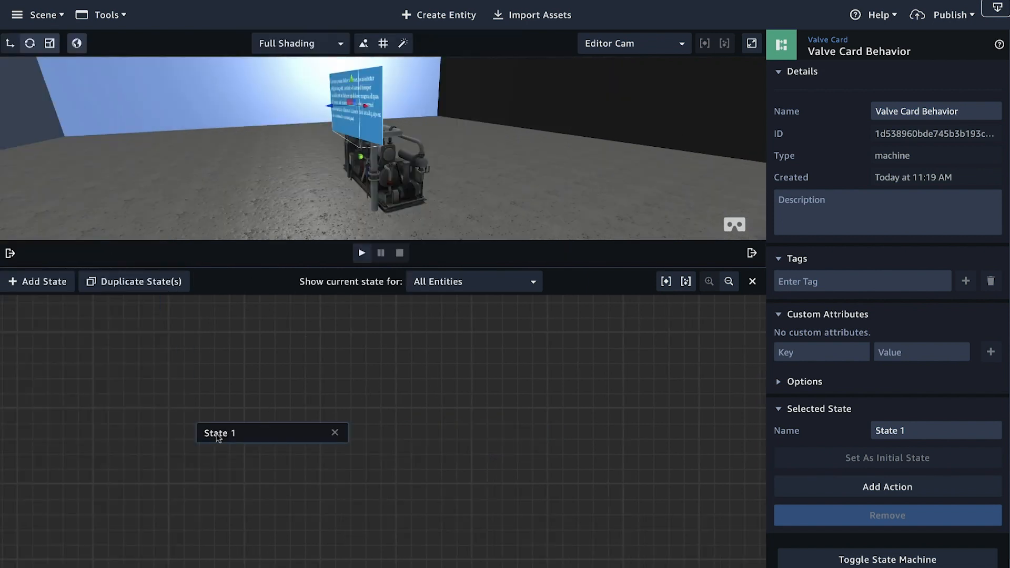
drag(911, 430, 851, 427)
text(Listen)
click(888, 487)
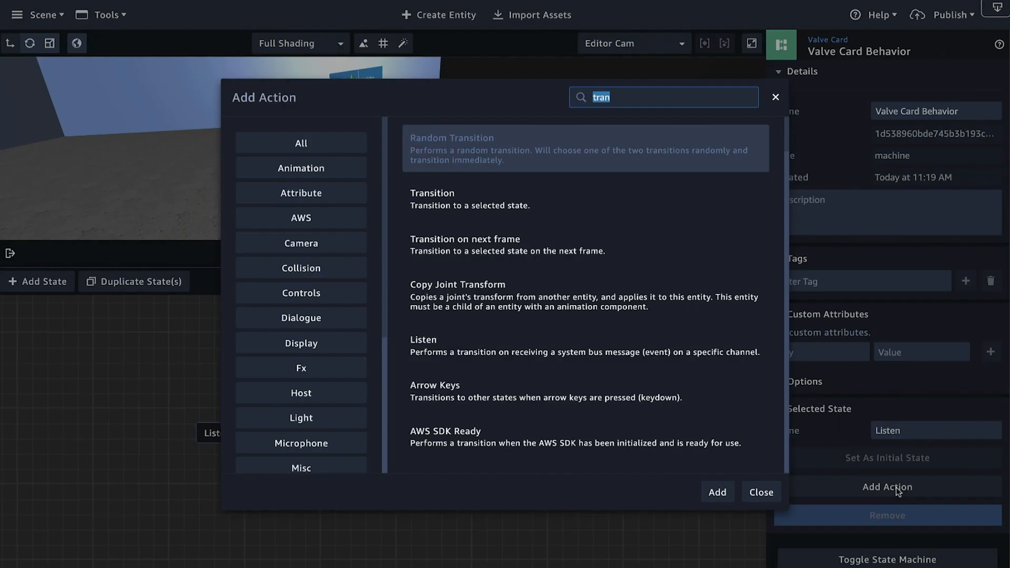
text(list)
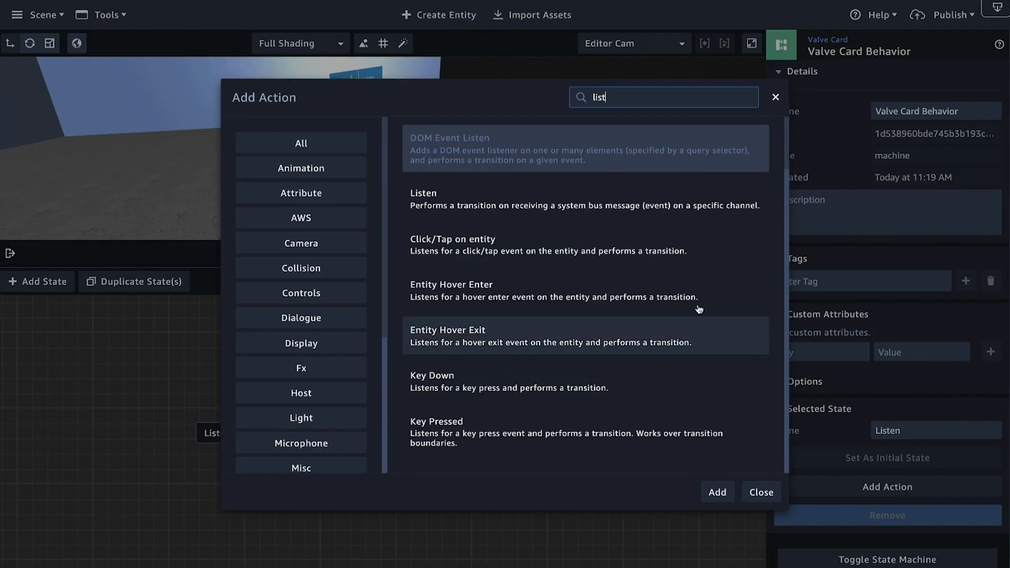
click(634, 216)
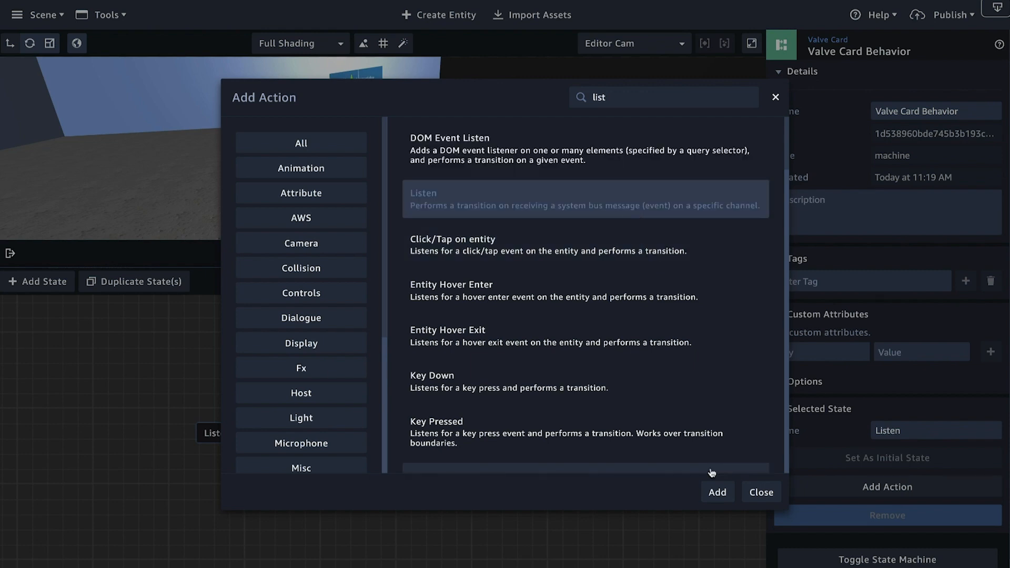
click(713, 491)
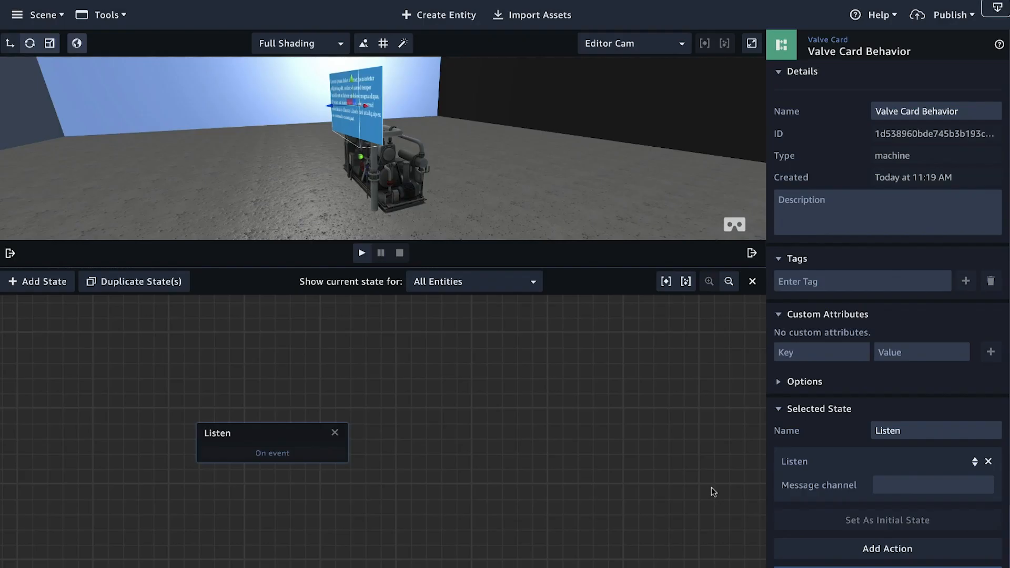
Step: Add a second state above and beside Listen and name it Opacity On
click(38, 282)
drag(365, 433, 457, 383)
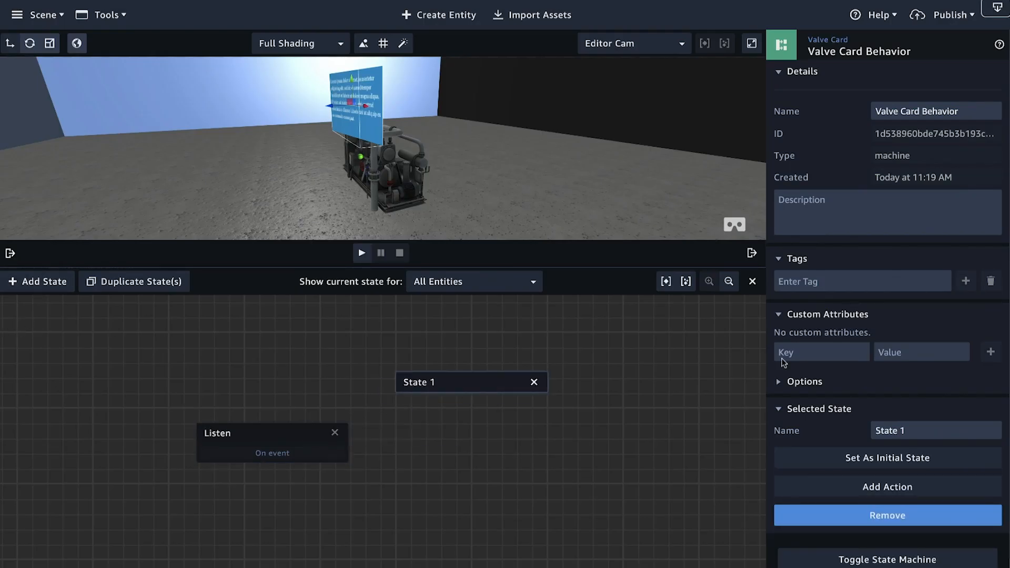
drag(923, 433, 851, 429)
text(Twenn)
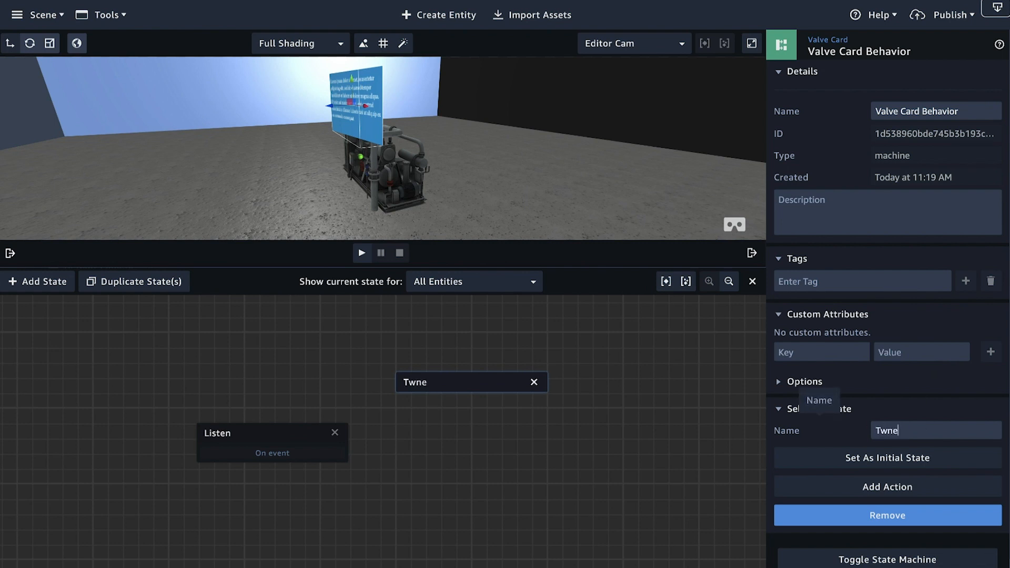
key(BackSpace)
key(BackSpace)
key(BackSpace)
text(e)
key(BackSpace)
key(BackSpace)
key(BackSpace)
key(BackSpace)
text(city On)
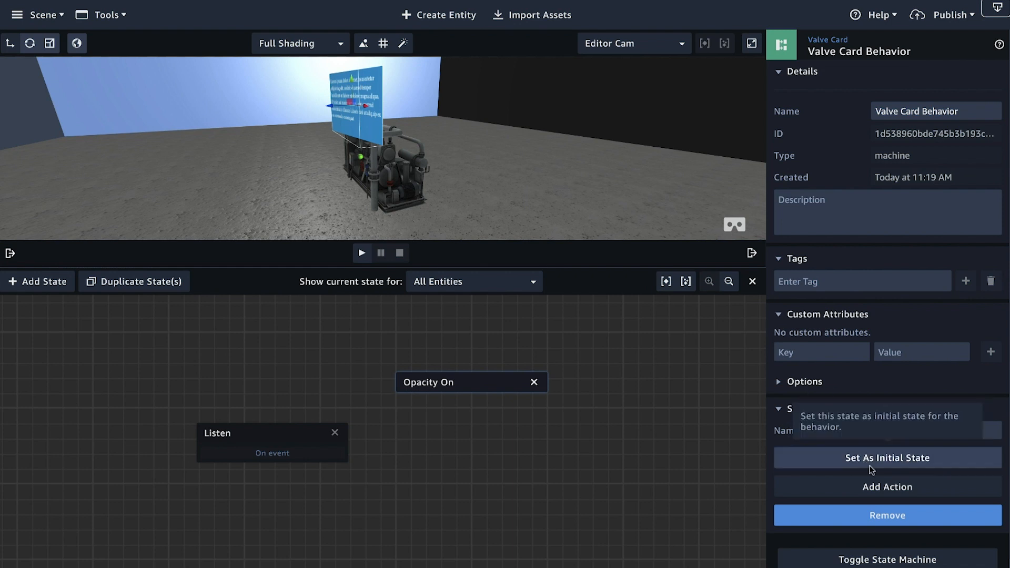
Step: Add a Tween Material Opacity action to the Opacity On state and select its time value for editing
click(869, 495)
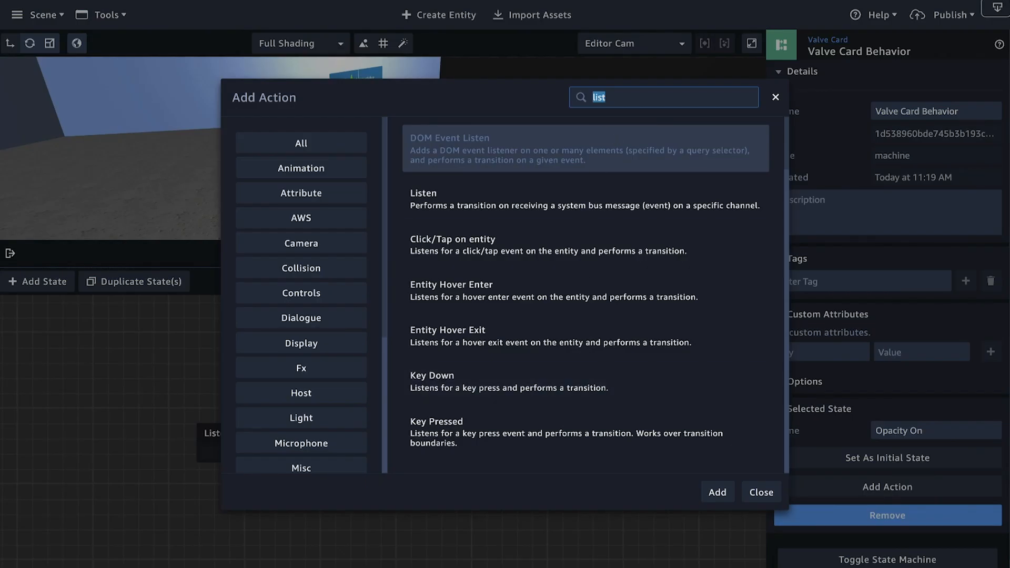
text(tween op)
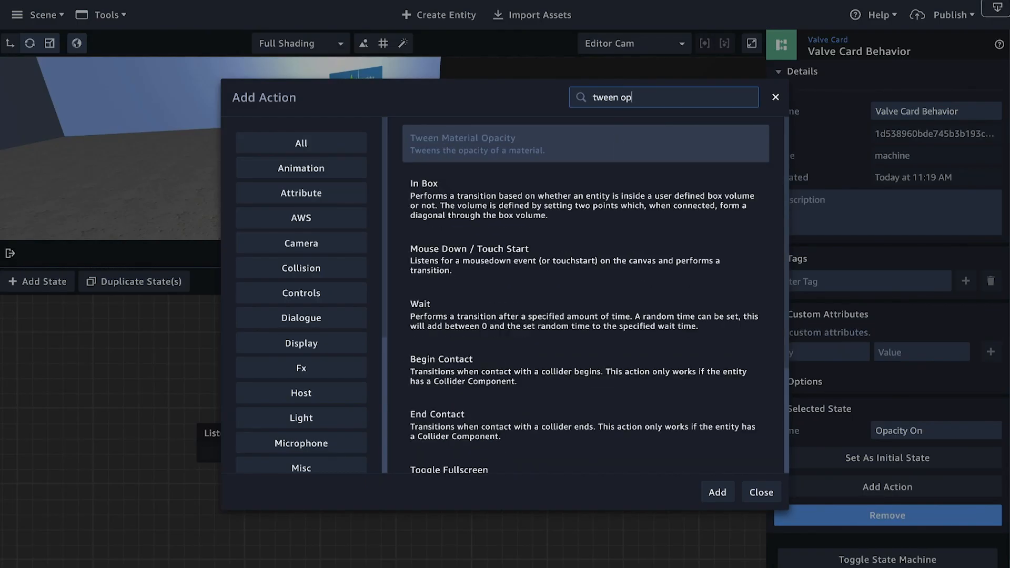
click(481, 142)
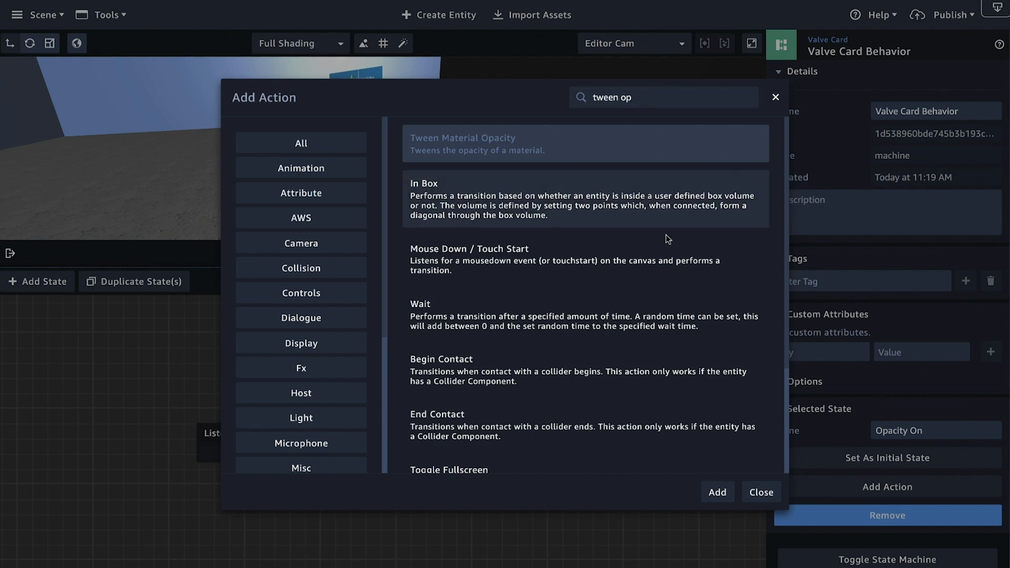
click(717, 492)
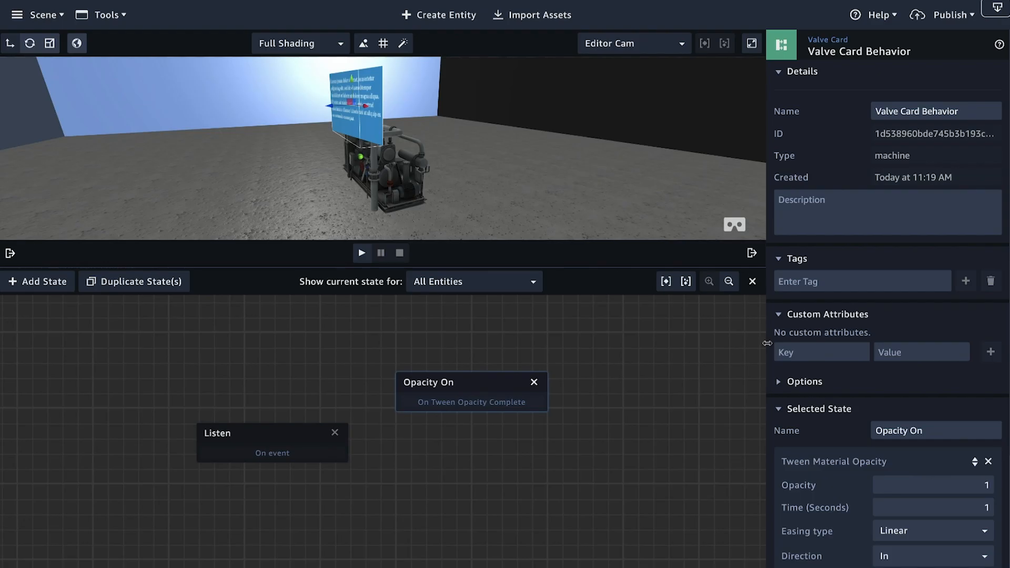
scroll(858, 316, down, 1)
drag(463, 380, 459, 356)
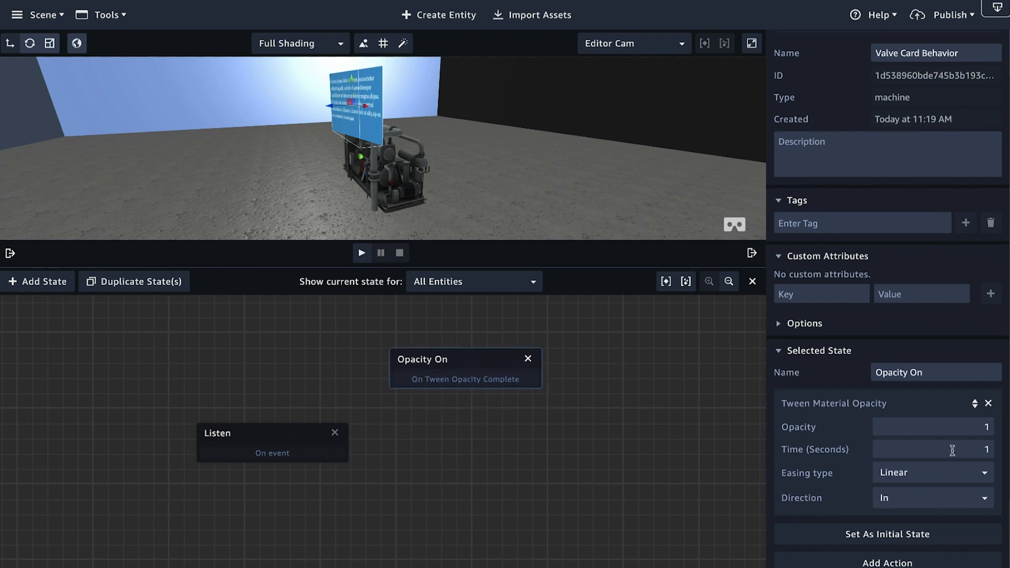
drag(990, 449, 985, 449)
Step: Duplicate the Listen state and place the copy level with the original, on the far side of Opacity On
click(265, 434)
click(110, 283)
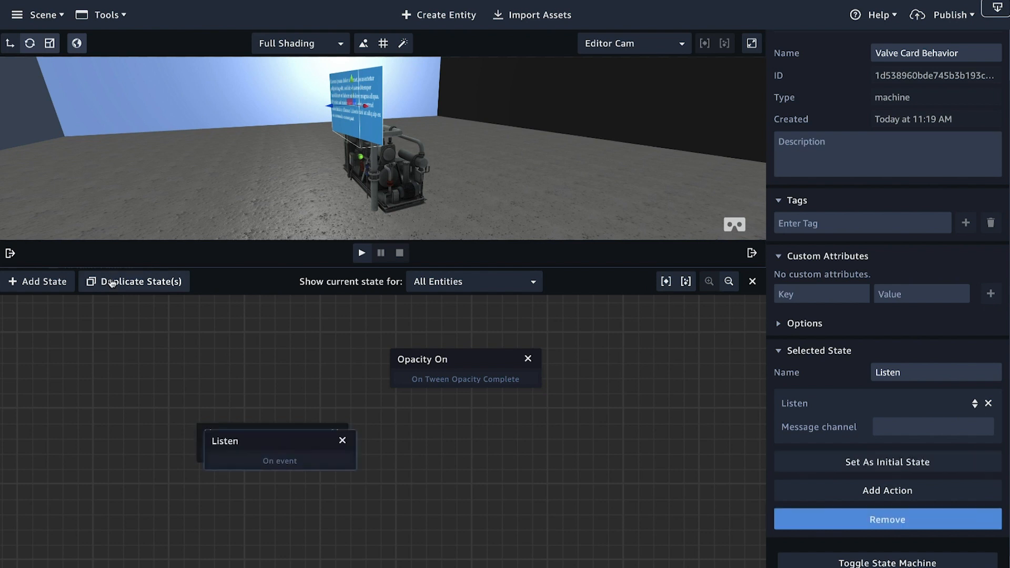
drag(270, 450, 628, 444)
Step: Set the original Listen state's message channel to valveOn
click(310, 446)
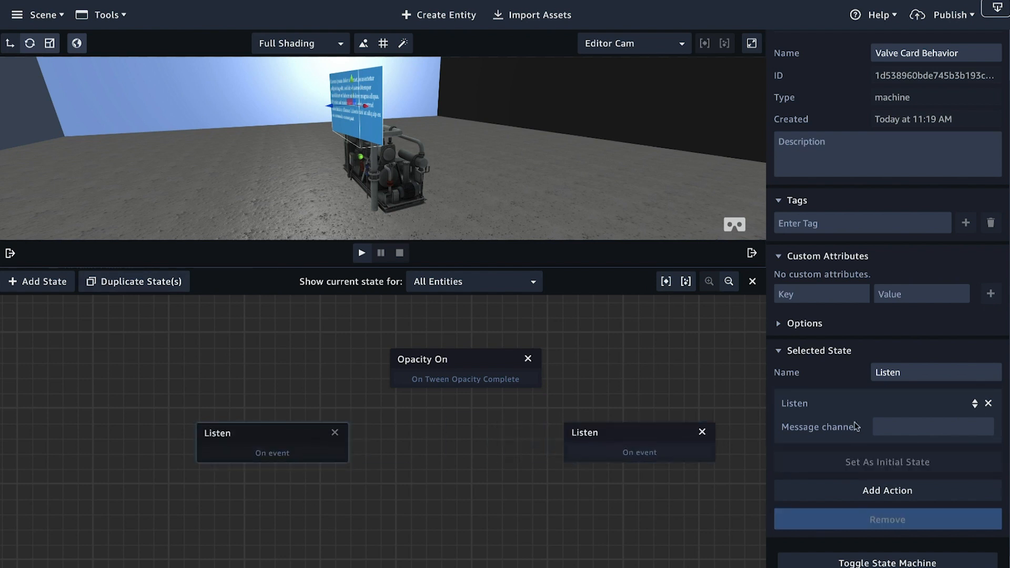
click(895, 425)
text(valveoN)
key(BackSpace)
key(BackSpace)
text(OM)
key(BackSpace)
text(M)
key(BackSpace)
text(n)
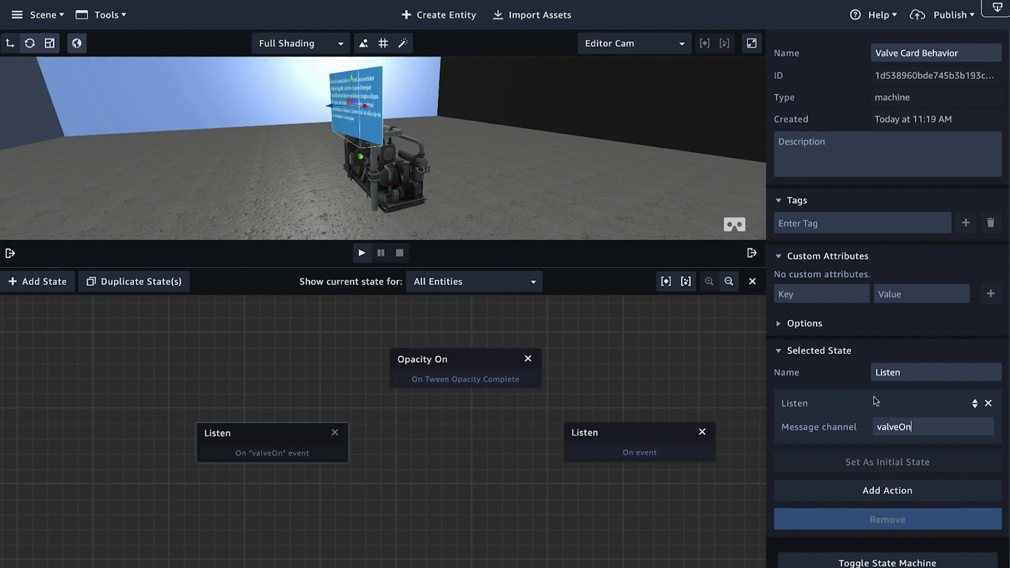
Step: Set the duplicated Listen state's message channel to valveOff
click(633, 433)
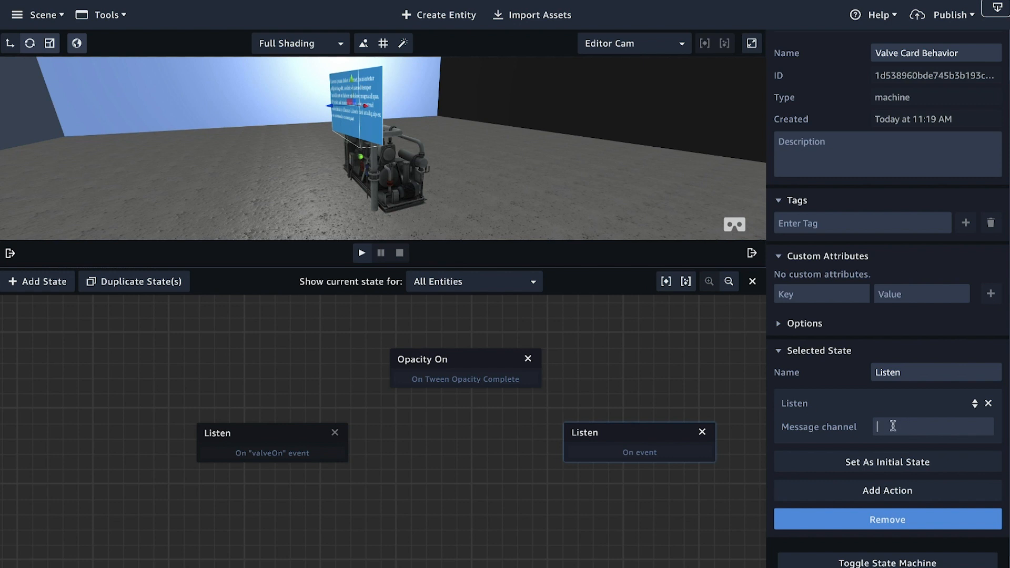
text(valveOff)
Step: Add transitions from the valveOn Listen state to Opacity On and from Opacity On to the valveOff Listen state
click(261, 441)
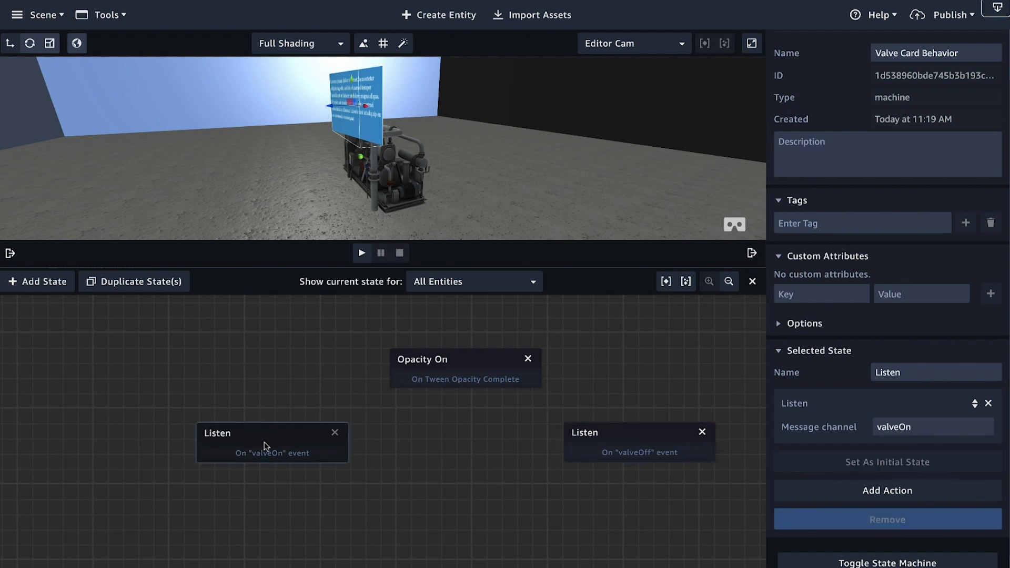
drag(265, 450, 439, 361)
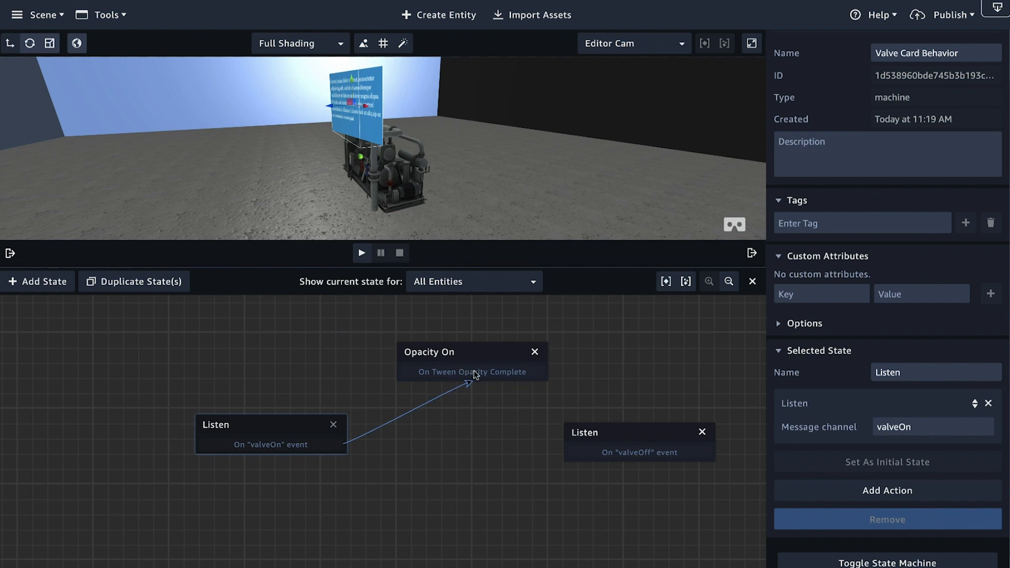
drag(493, 375, 633, 431)
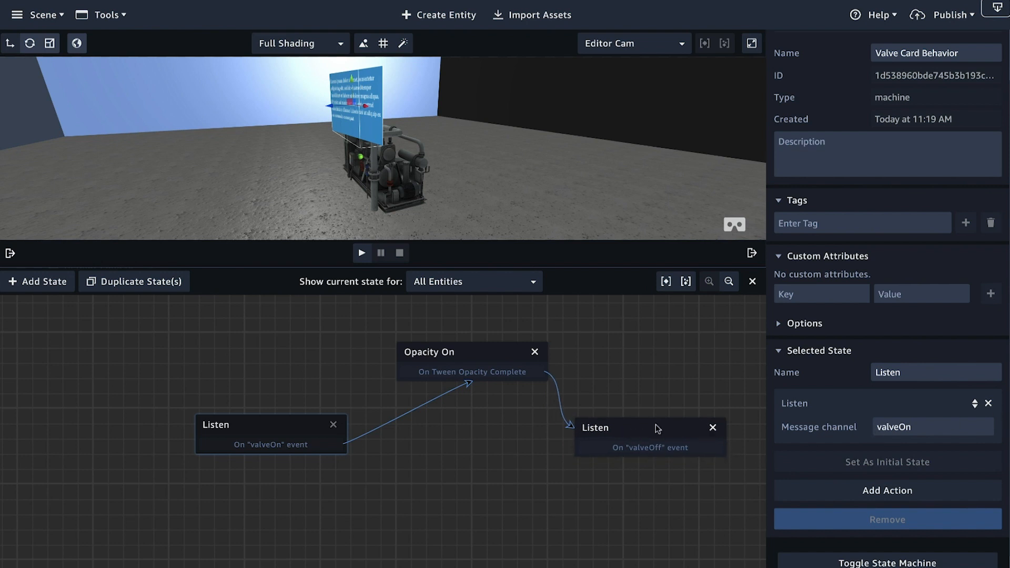
click(641, 430)
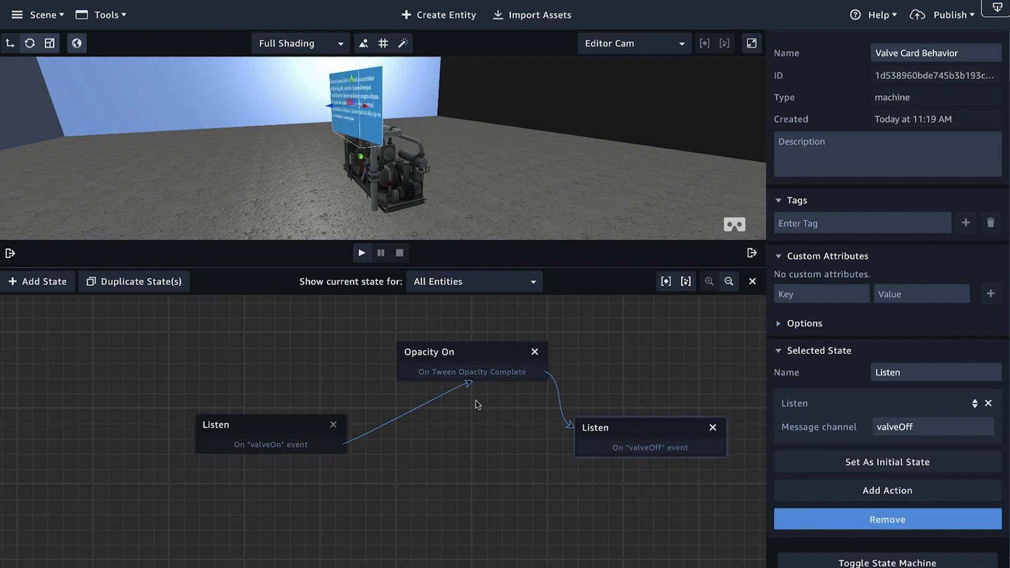
Step: Duplicate Opacity On, place the copy below it, name it Opacity Off and set its opacity to 0
click(446, 351)
click(130, 282)
drag(487, 370, 476, 498)
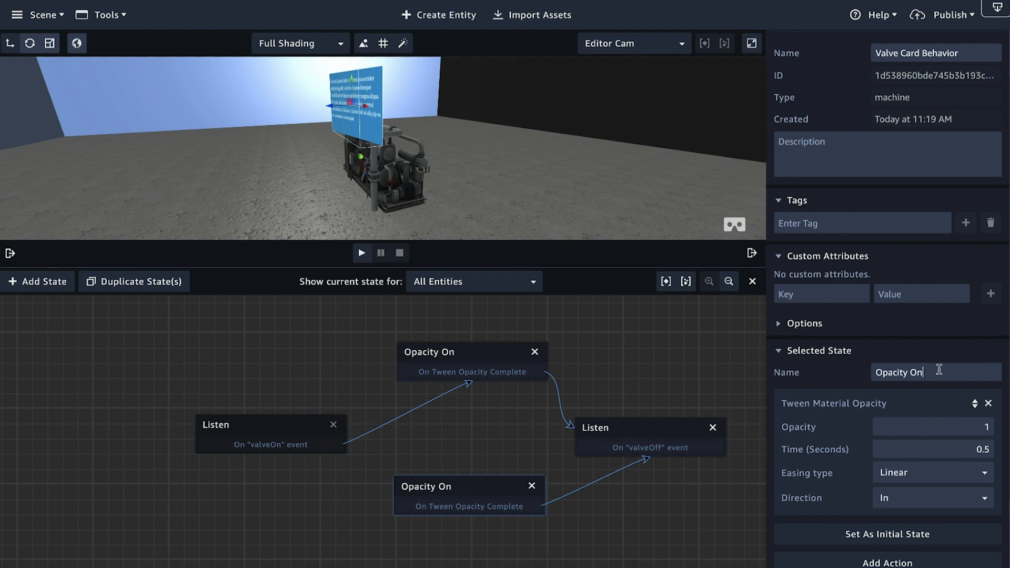
double_click(988, 427)
Step: Connect Opacity Off to the valveOn Listen state and valveOff Listen to Opacity Off, then tidy the state layout
drag(428, 506, 294, 446)
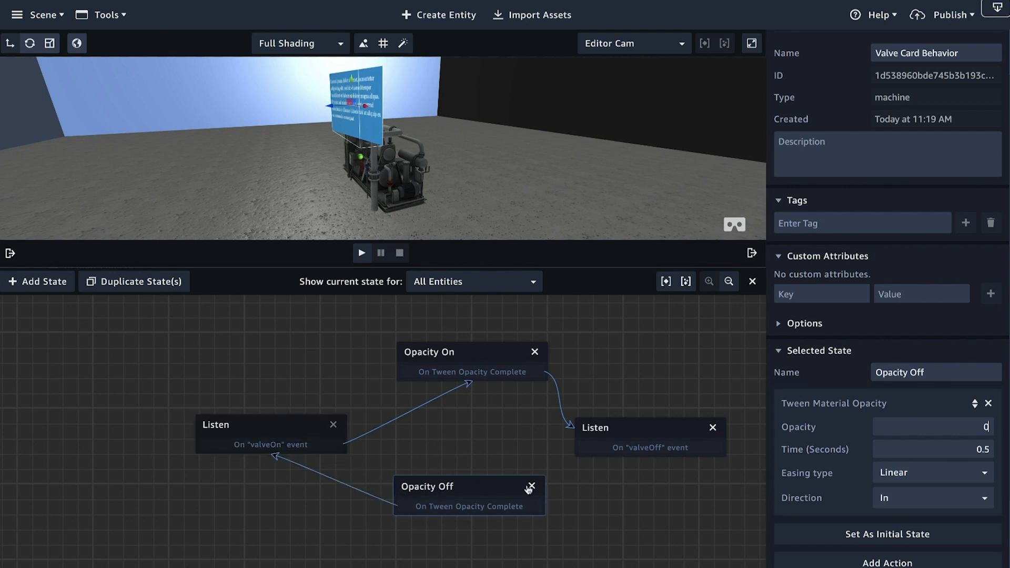
drag(631, 445, 538, 505)
drag(434, 362, 430, 346)
drag(260, 426, 272, 405)
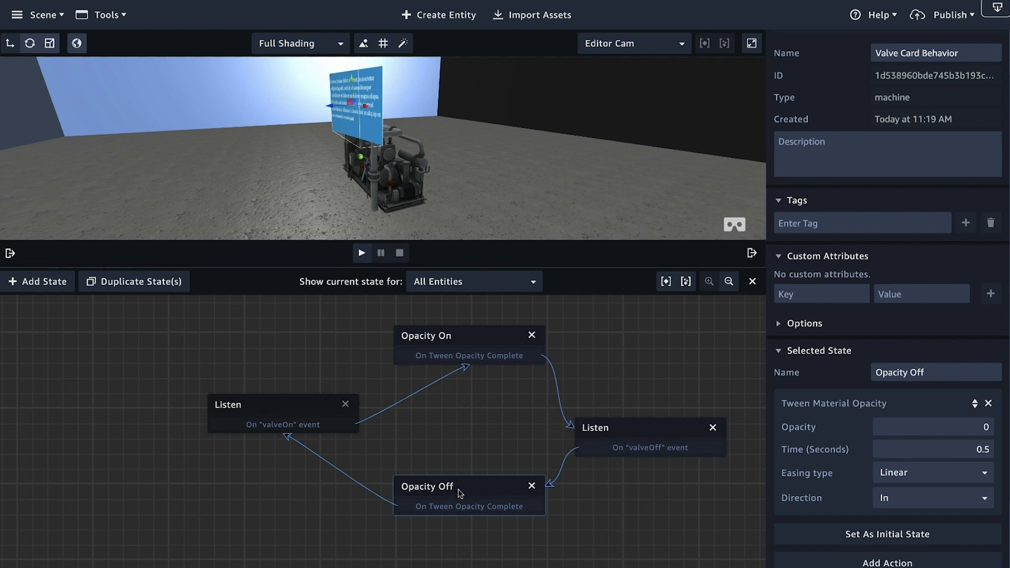
Step: Duplicate the Opacity Off state and place the copy ahead of the valveOn Listen state
click(147, 282)
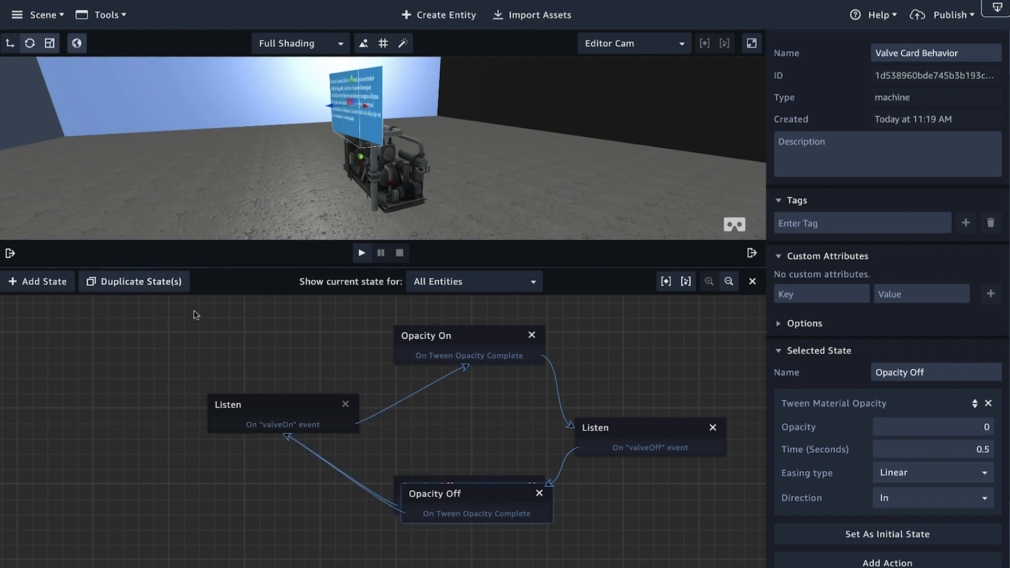
drag(479, 497, 96, 483)
drag(200, 550, 258, 536)
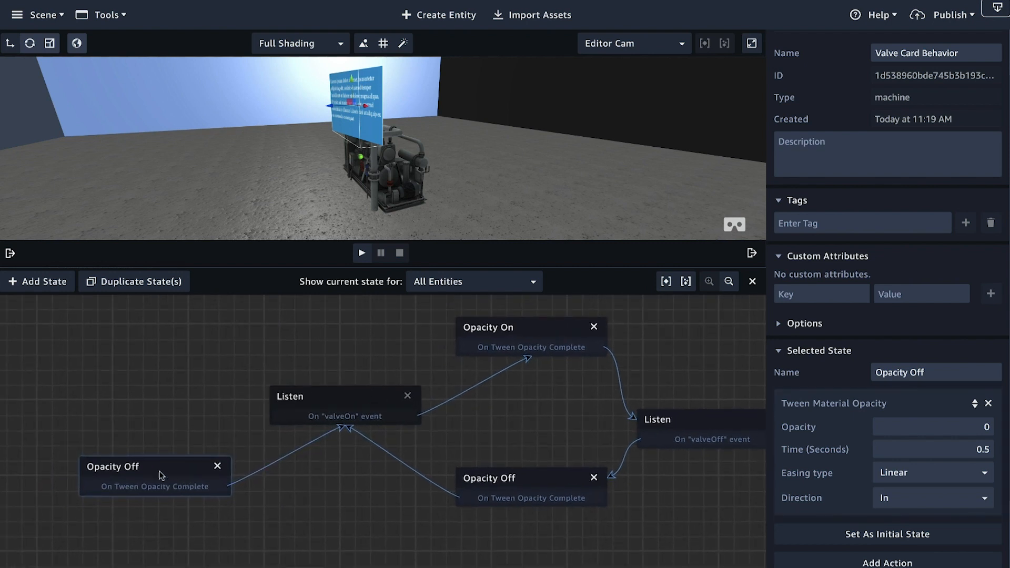
Step: Make the copied Opacity Off state the initial state and set its tween time to 0 seconds
click(913, 538)
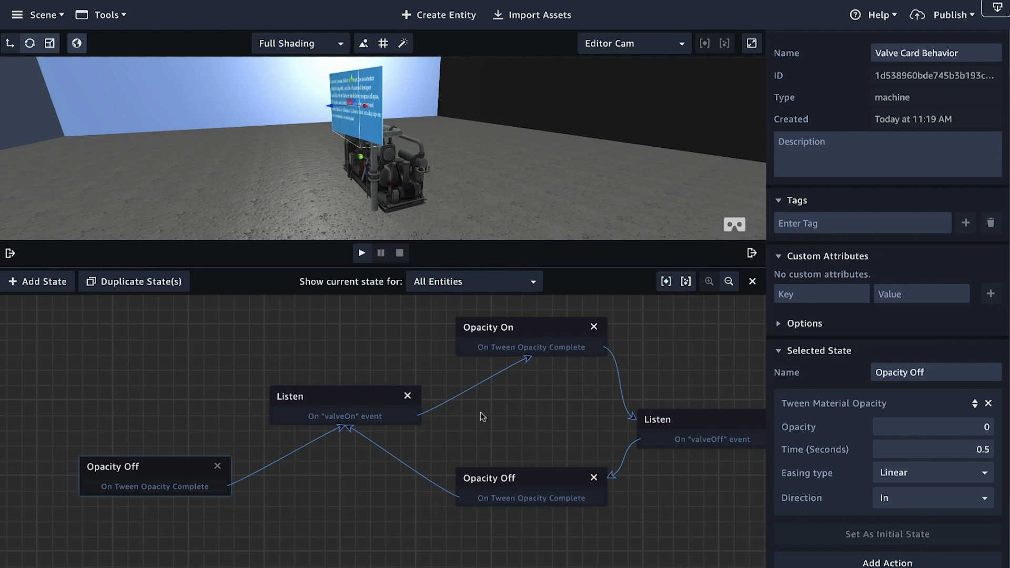
drag(145, 472, 129, 468)
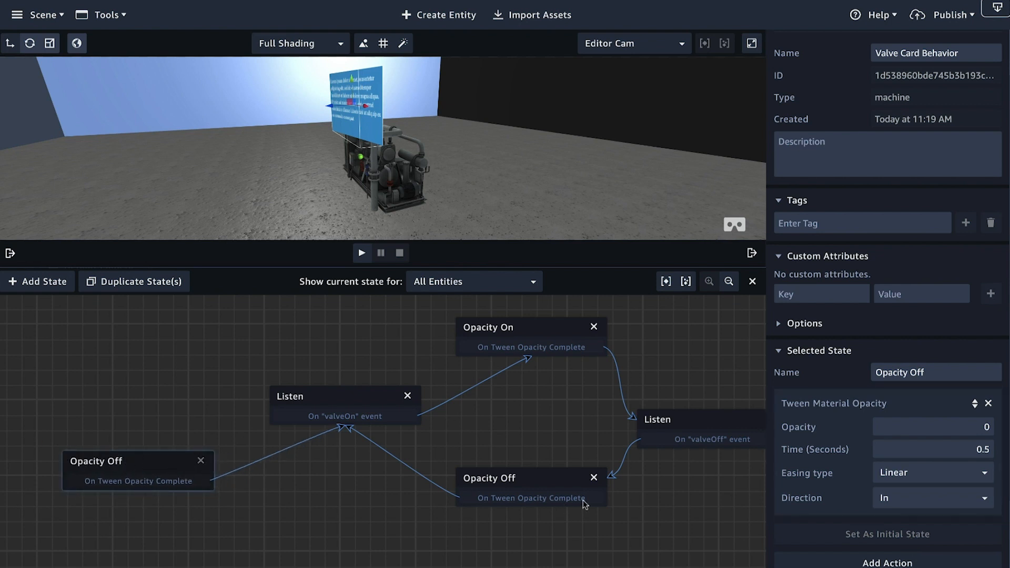
drag(978, 449, 1007, 454)
text(0)
Step: Play the scene, test the Valve Card fade by moving on and off the valve hot spot, and stop playback
click(361, 253)
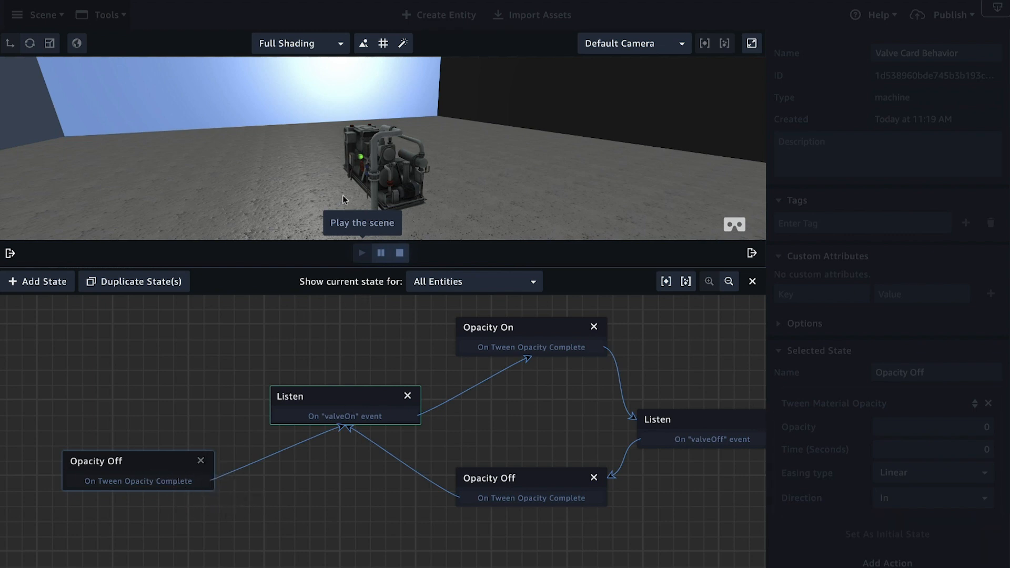
click(362, 158)
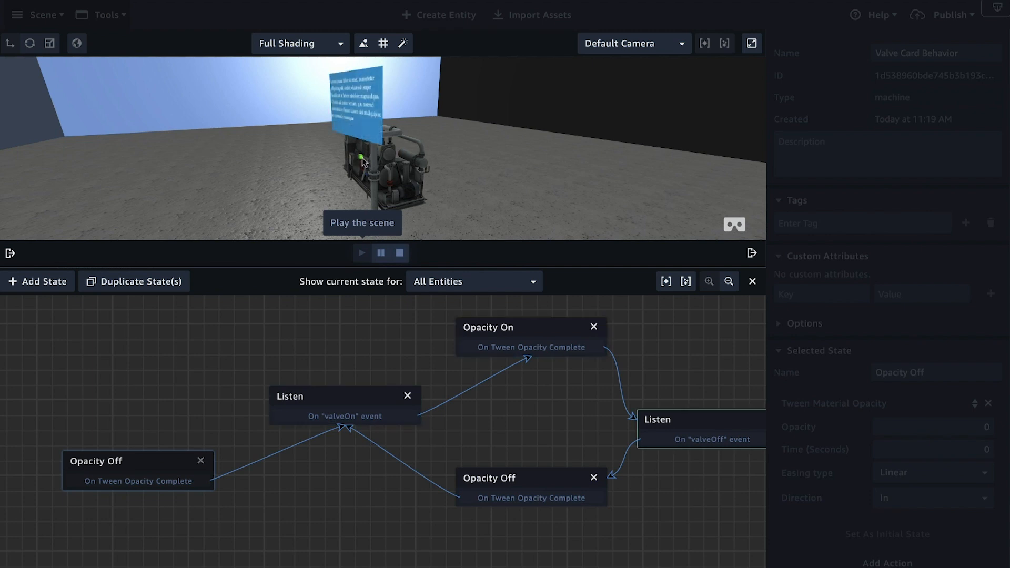
click(362, 157)
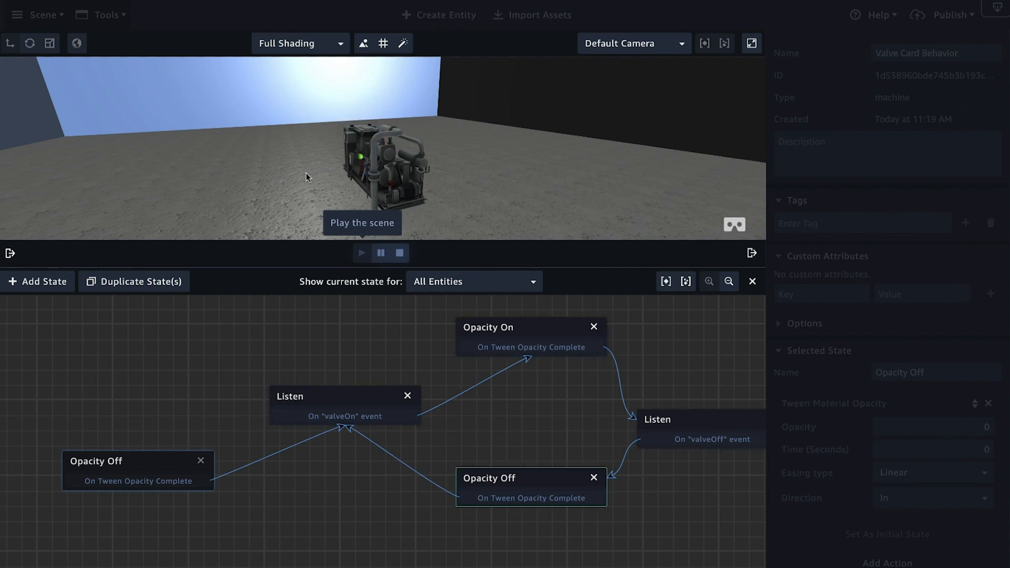
click(361, 159)
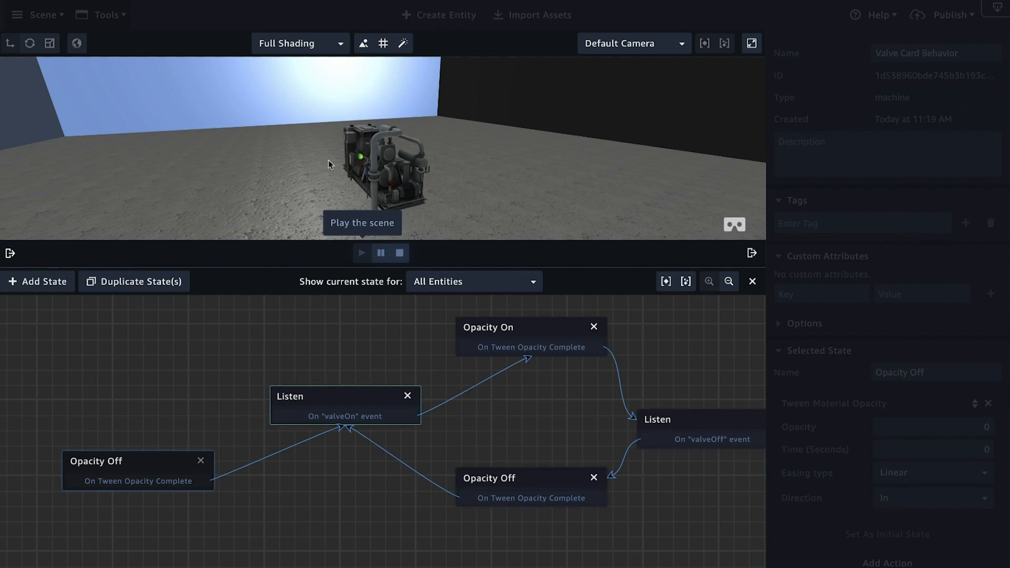
click(358, 160)
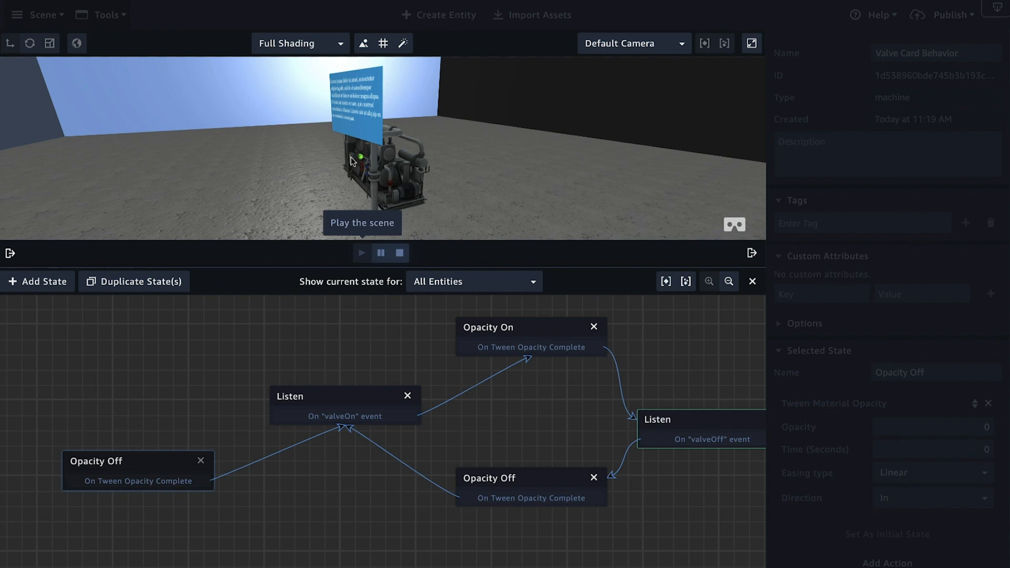
click(361, 158)
click(361, 158)
click(361, 159)
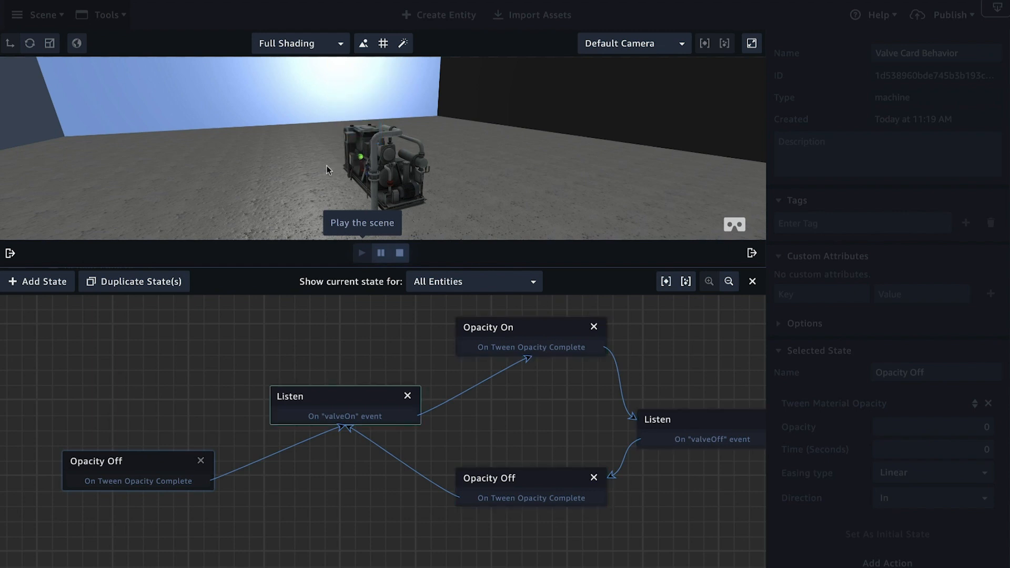
click(400, 254)
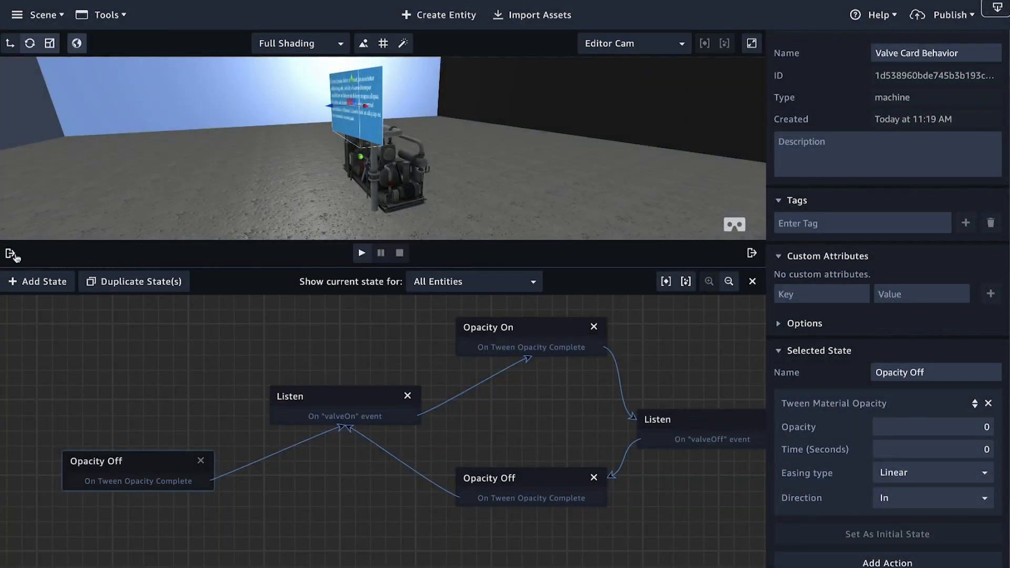
Step: Expand the Default Pack, filter the assets to behaviors and open the Valve Hover behavior
click(11, 254)
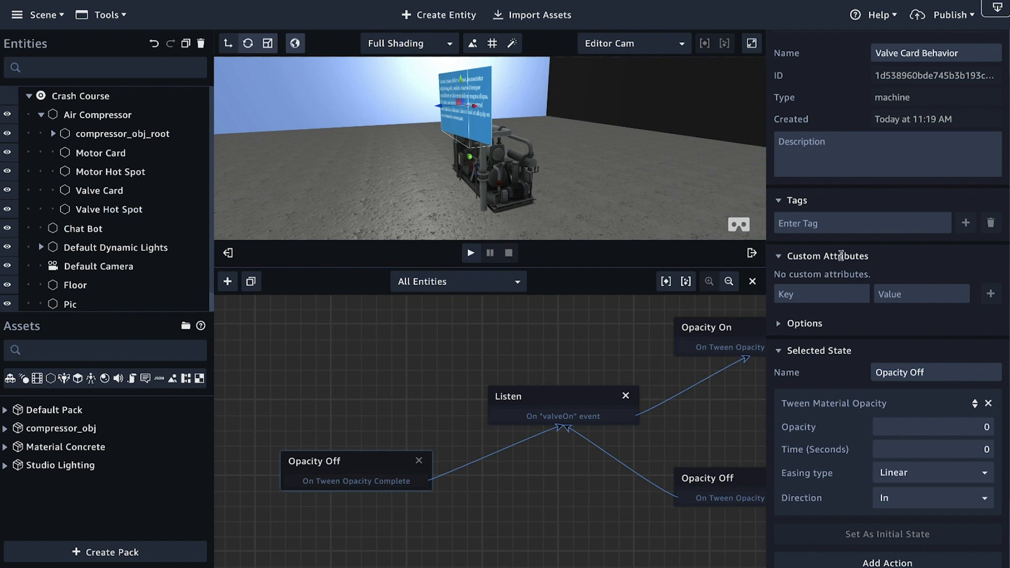
scroll(843, 153, up, 1)
click(841, 53)
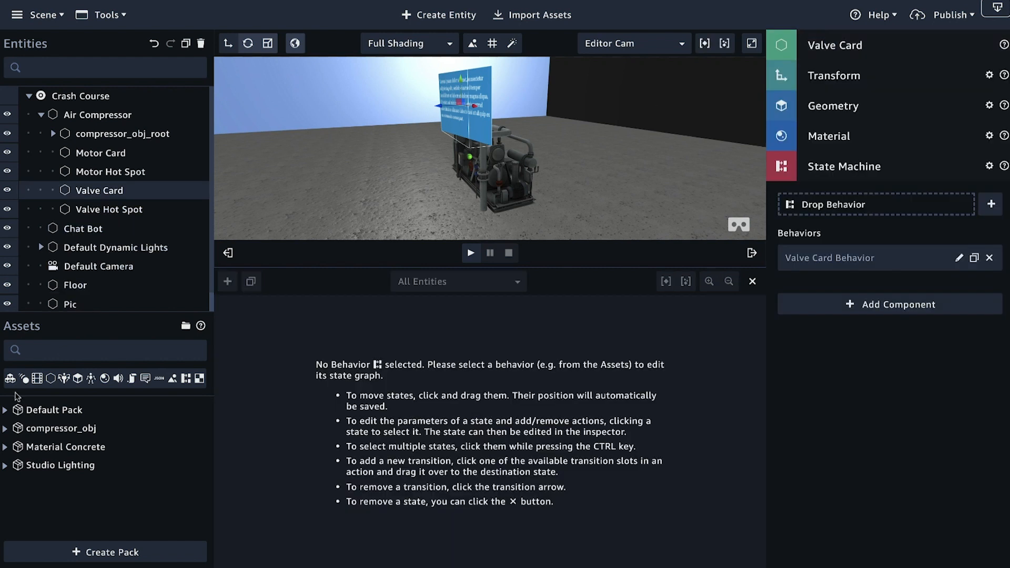
click(4, 411)
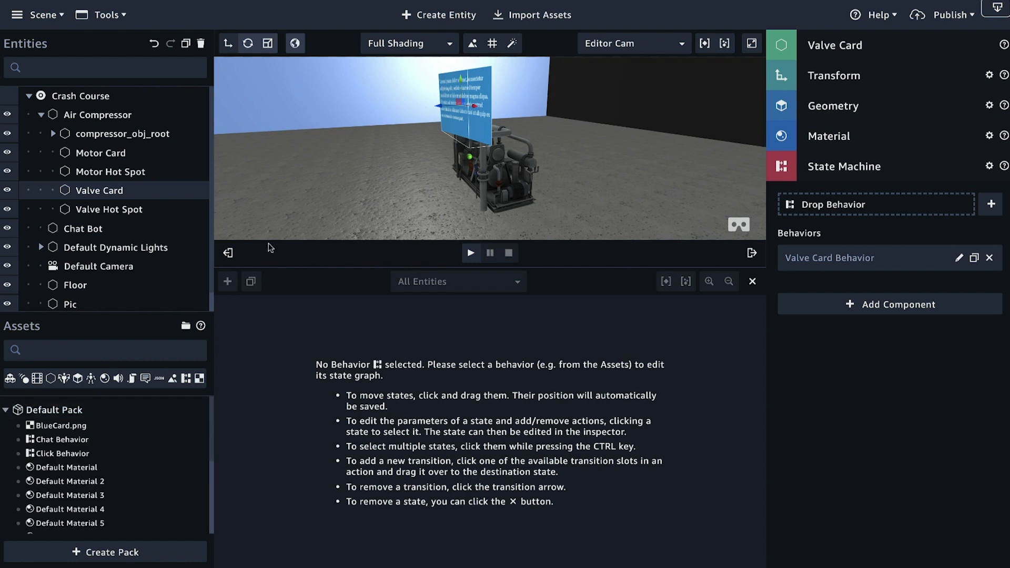
mouse_move(559, 173)
right_down()
mouse_move(305, 177)
mouse_move(564, 162)
mouse_move(551, 164)
right_up()
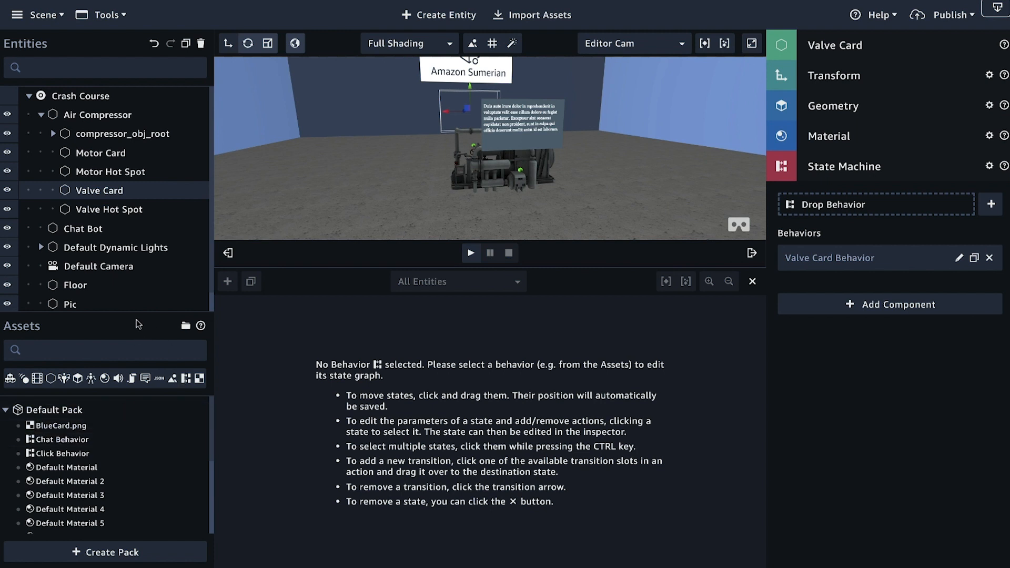
drag(138, 316, 138, 265)
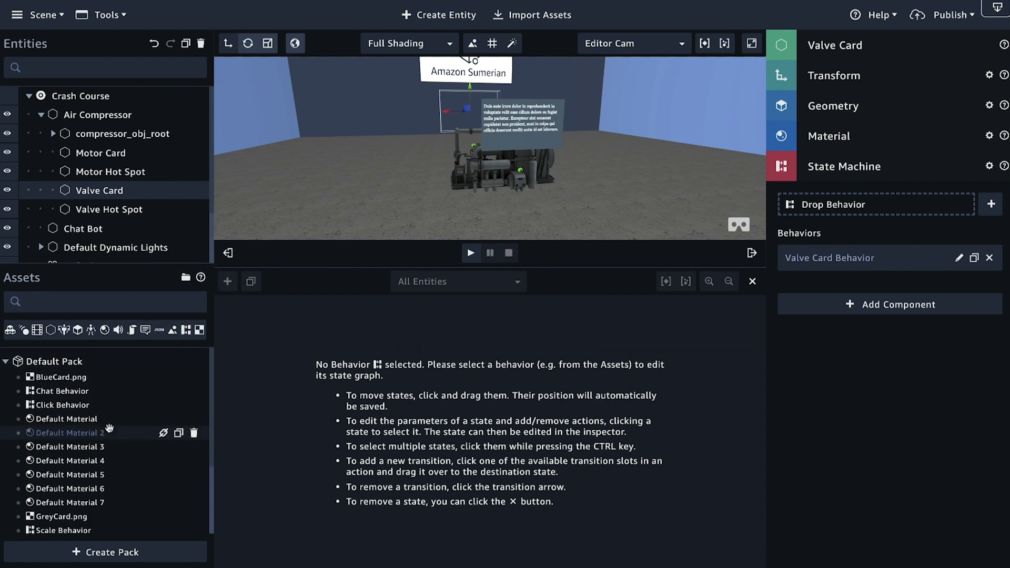
click(185, 332)
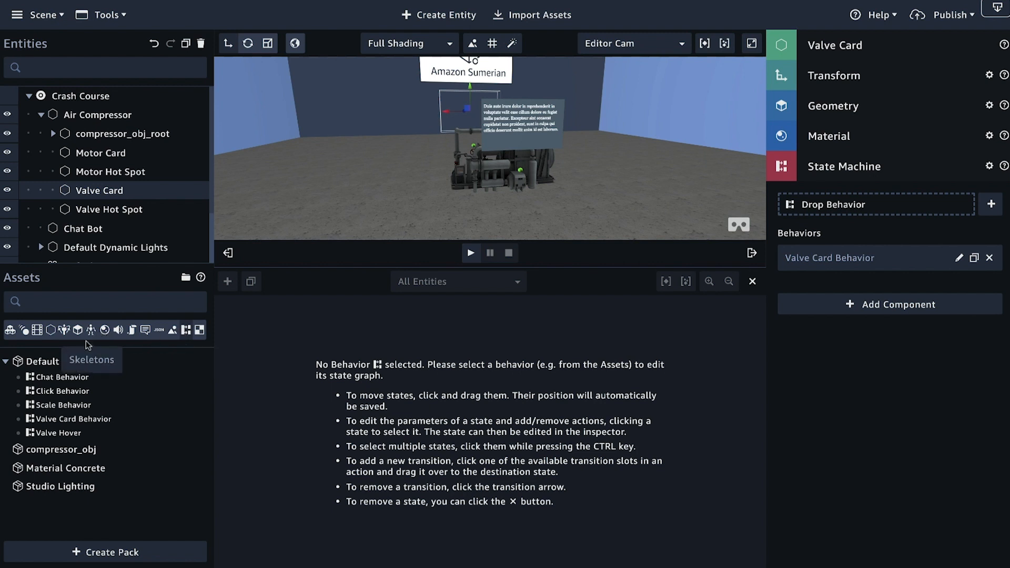
click(67, 434)
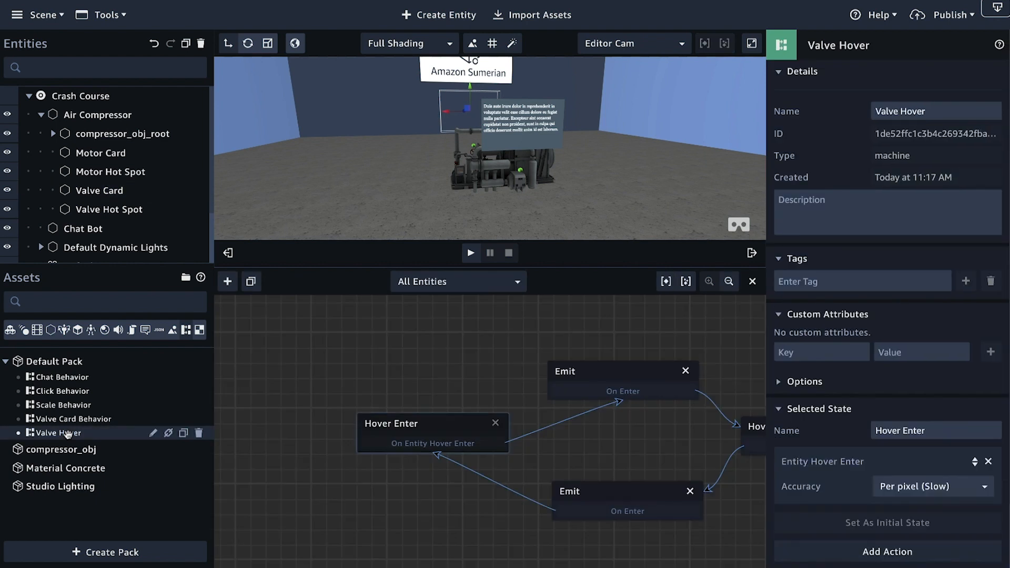
Step: Duplicate the Valve Hover behavior and rename the copy as Motor Hover
click(184, 434)
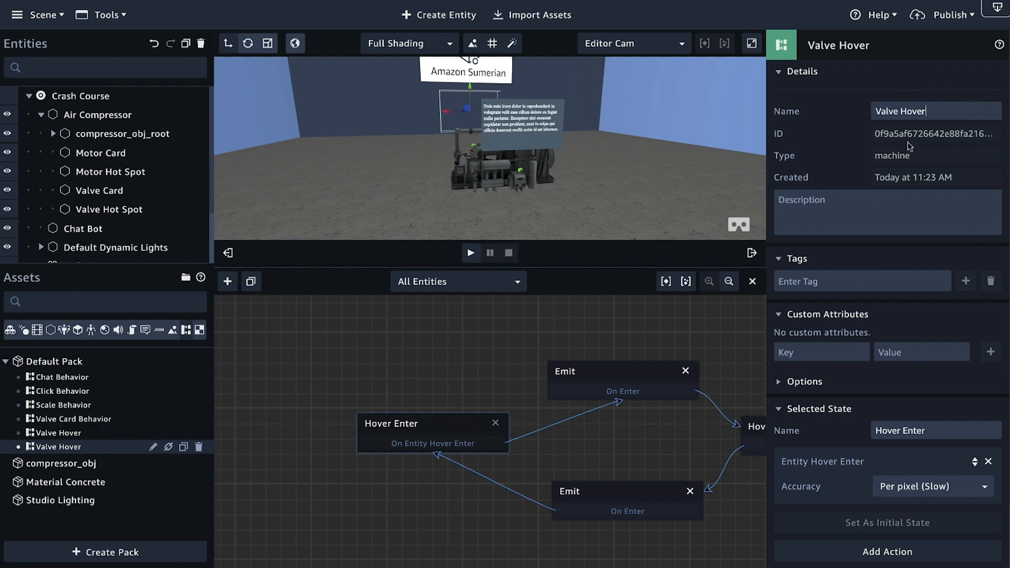
double_click(895, 111)
text(Motor)
Step: Change the channel of the Emit state that follows Hover Enter to motorOn
drag(503, 337, 377, 344)
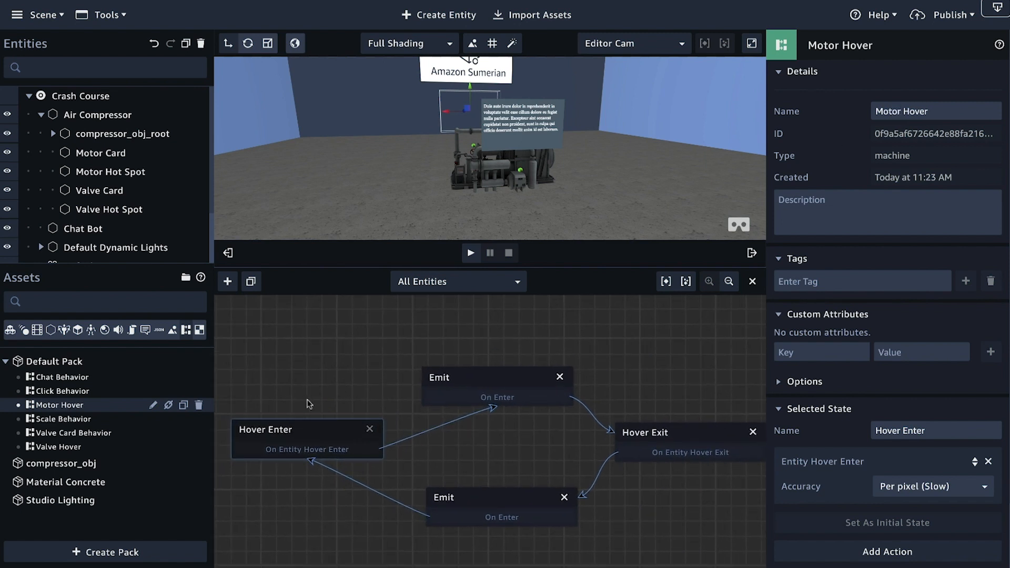
click(478, 381)
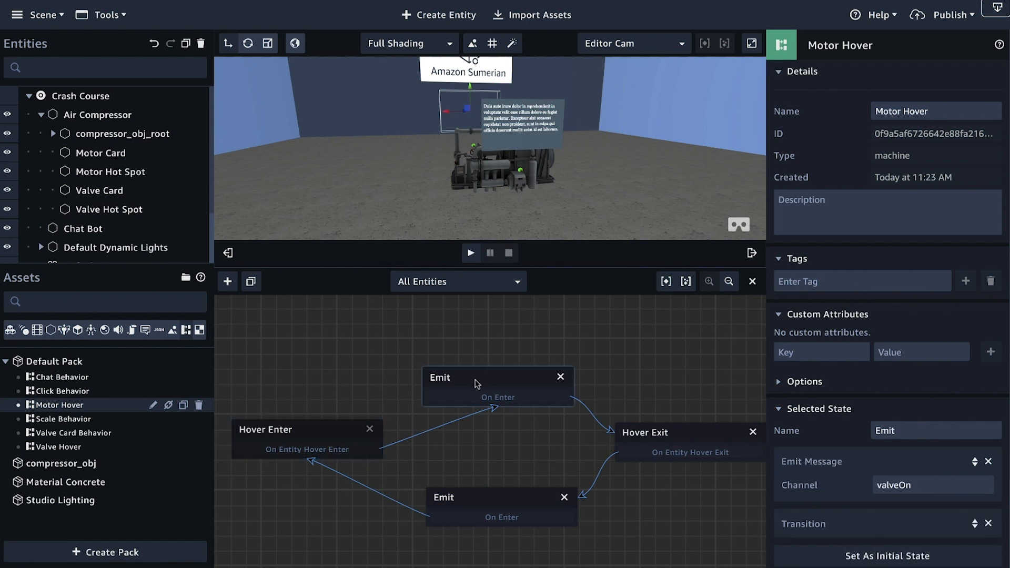
scroll(728, 376, down, 1)
scroll(868, 405, down, 2)
drag(898, 384, 862, 383)
text(motor)
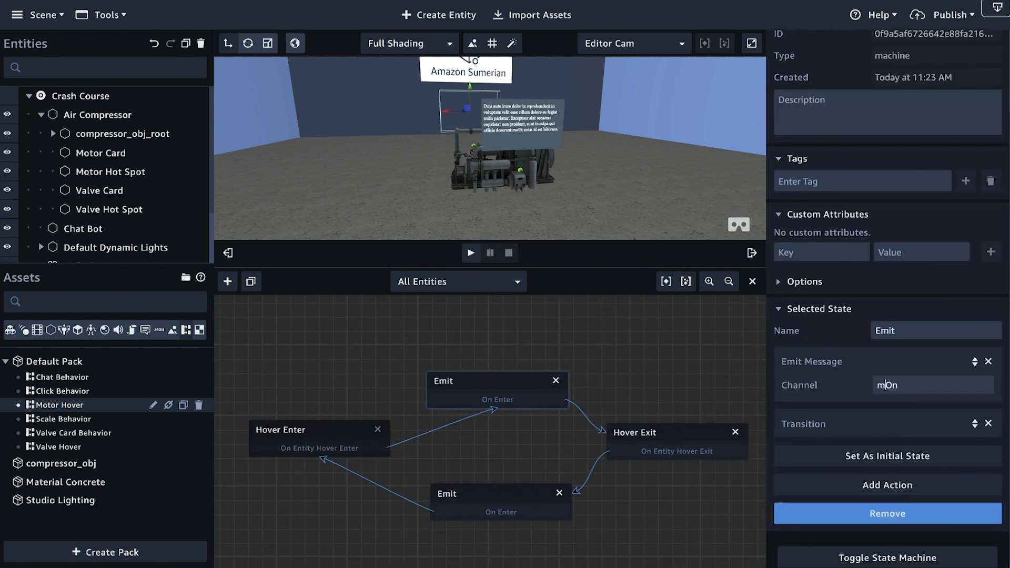
Step: Change the channel of the Emit state that follows Hover Exit to motorOff
click(475, 498)
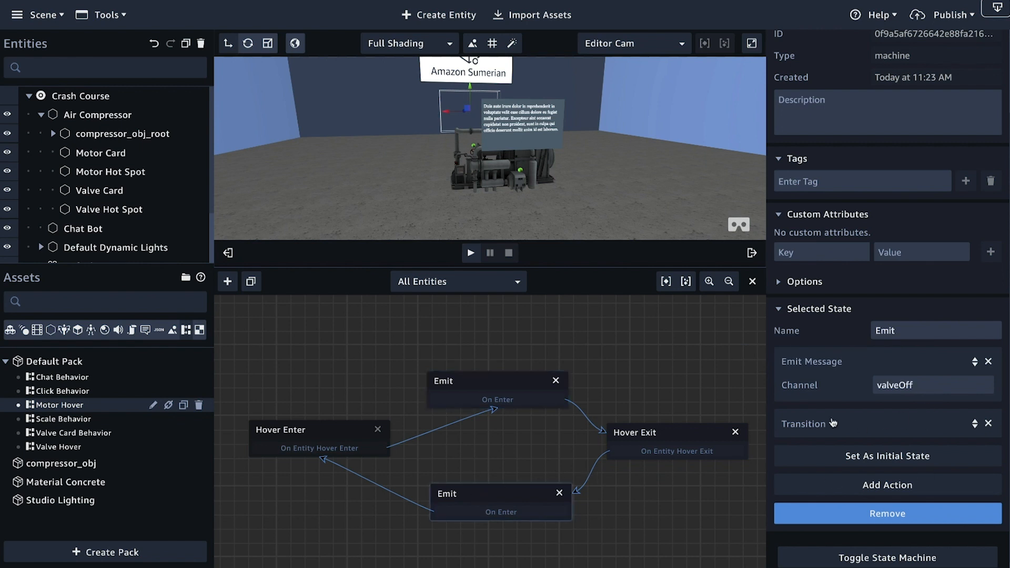
drag(899, 385, 819, 385)
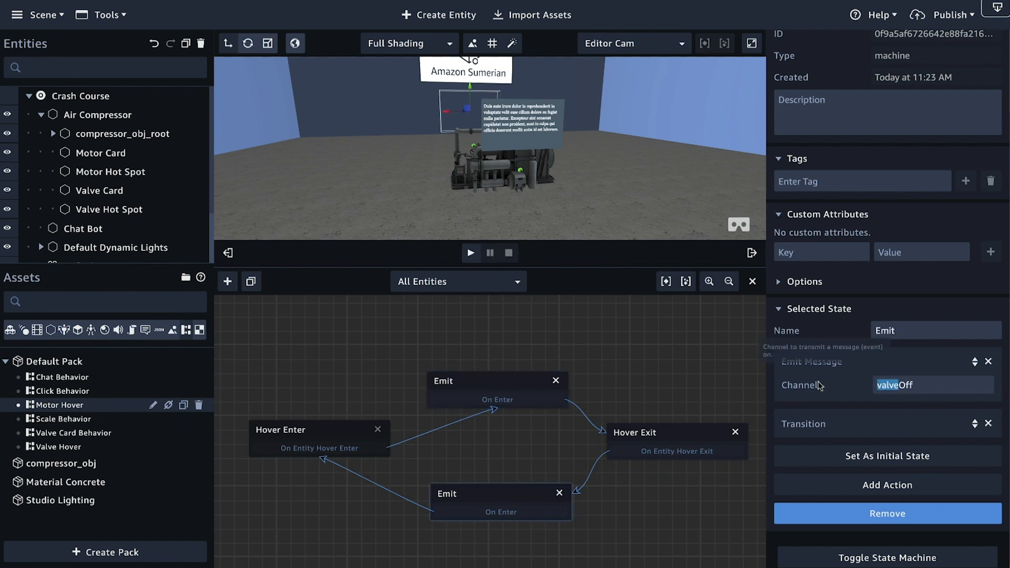
text(motor)
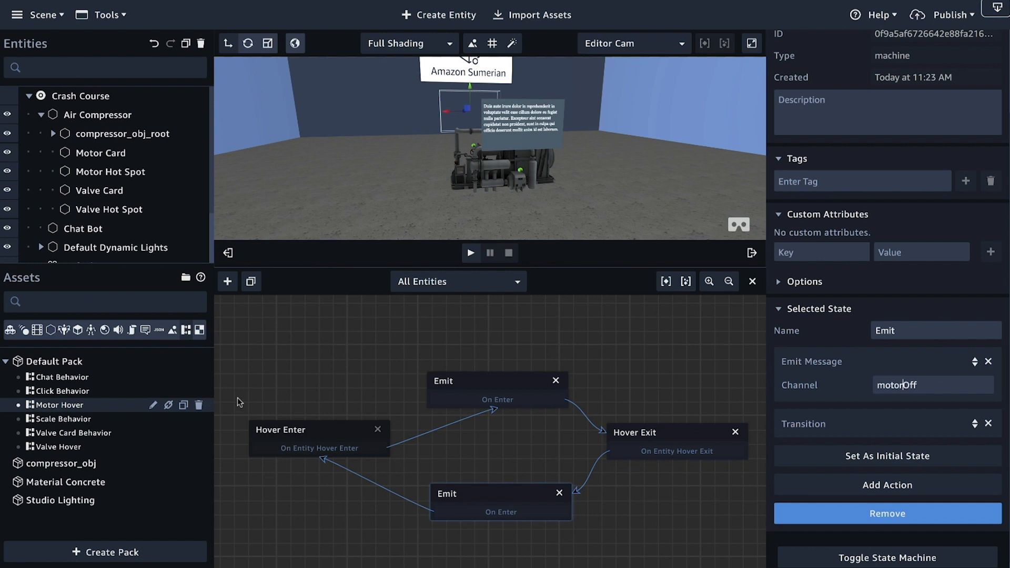
Step: Duplicate the Valve Card Behavior and rename the copy as Motor Card Behavior
click(313, 440)
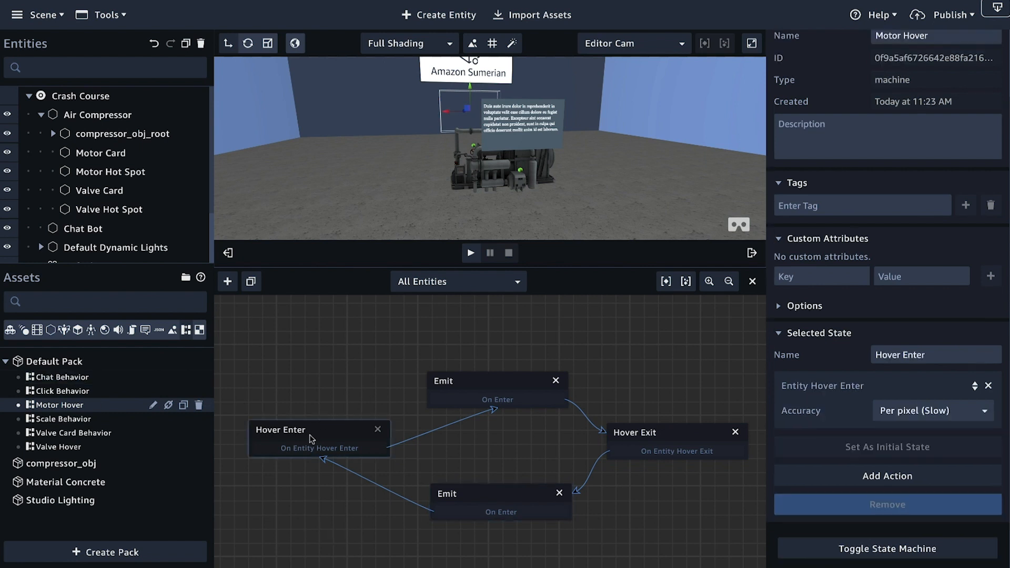
click(700, 434)
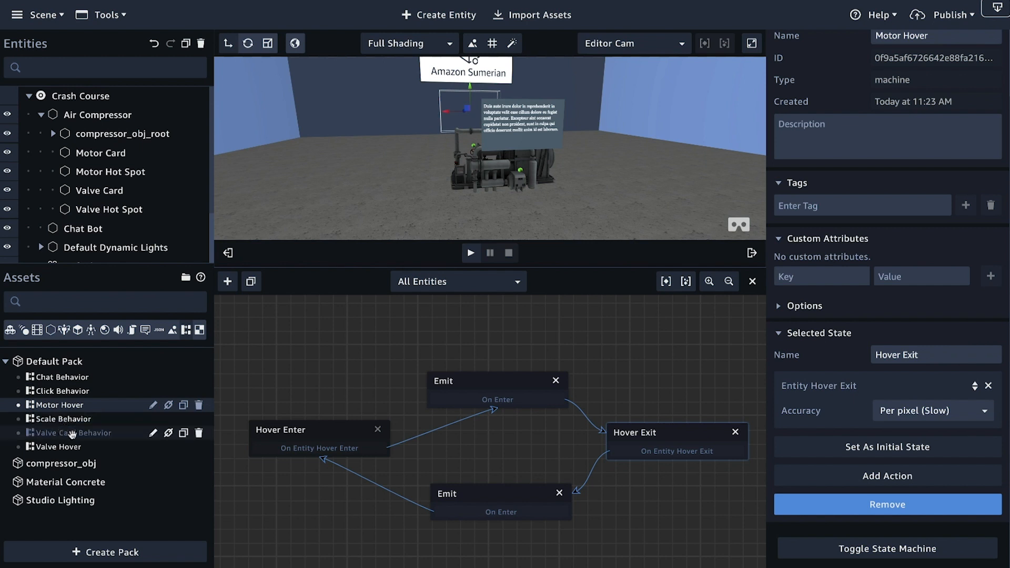
click(184, 434)
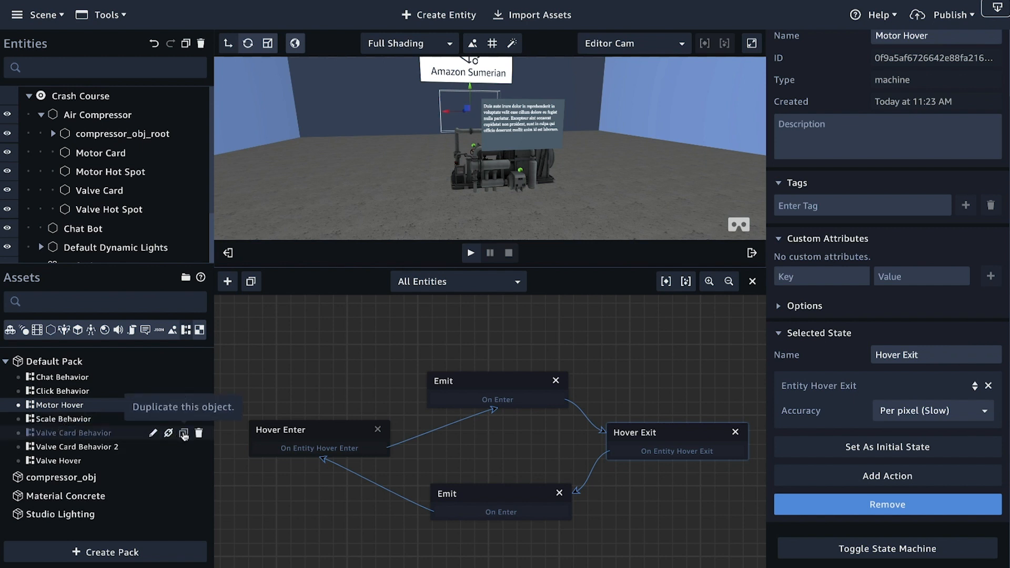
double_click(892, 80)
scroll(905, 85, up, 2)
click(935, 111)
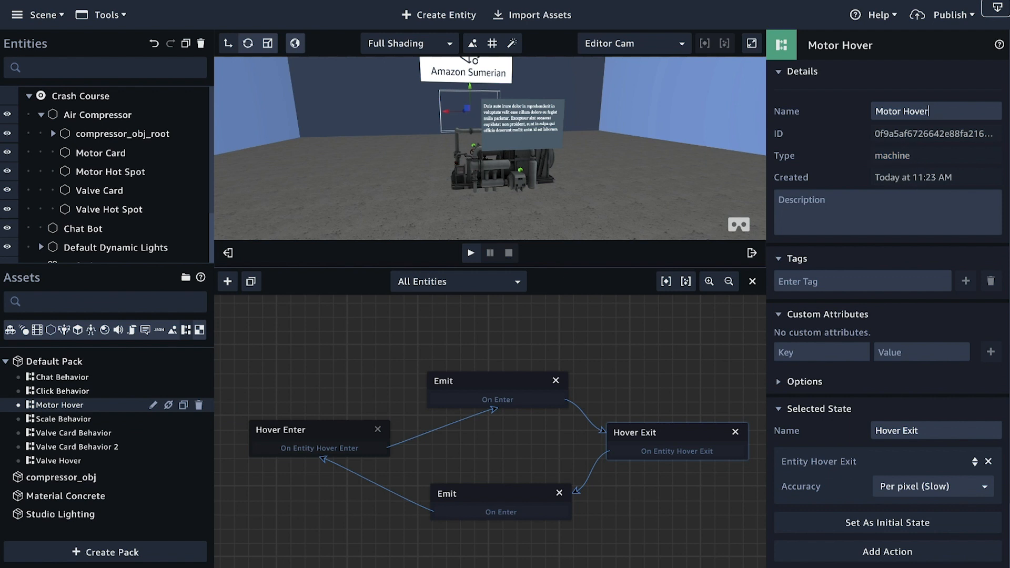
click(91, 446)
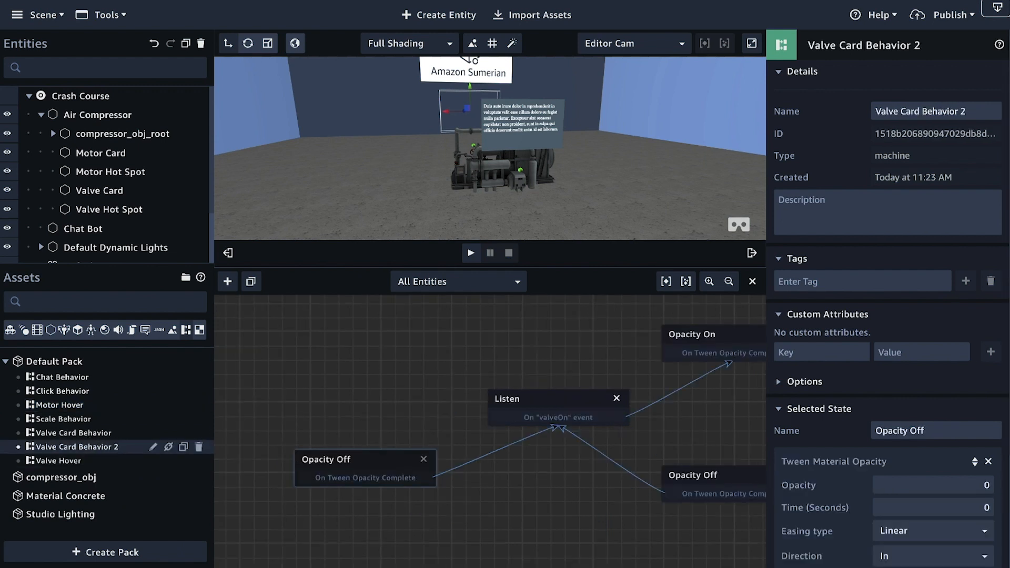
click(974, 105)
key(BackSpace)
double_click(894, 111)
text(N)
key(BackSpace)
text(Motor)
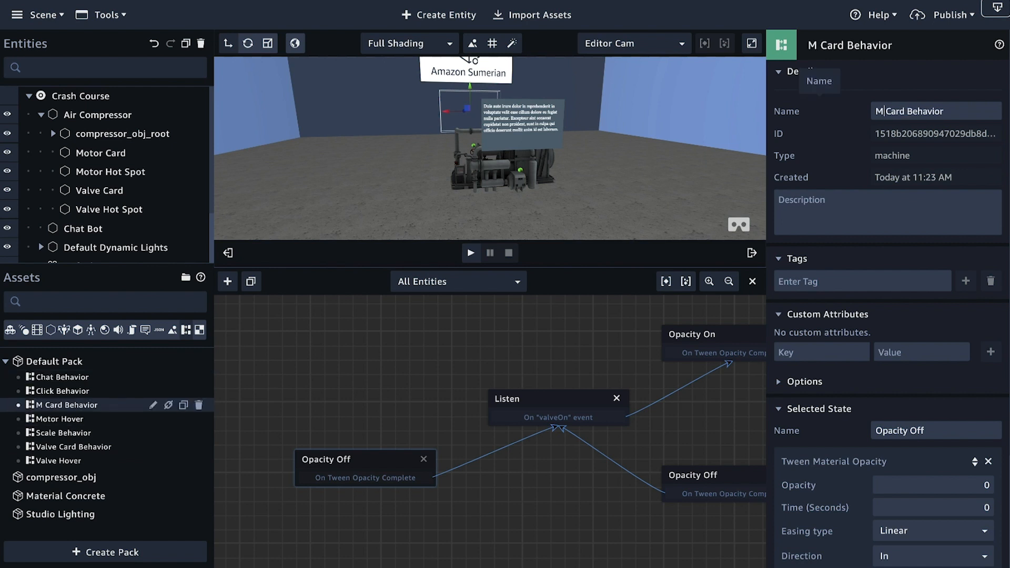
Step: Set the message channel of the Listen state that leads to Opacity On to motorOn
drag(492, 496, 302, 501)
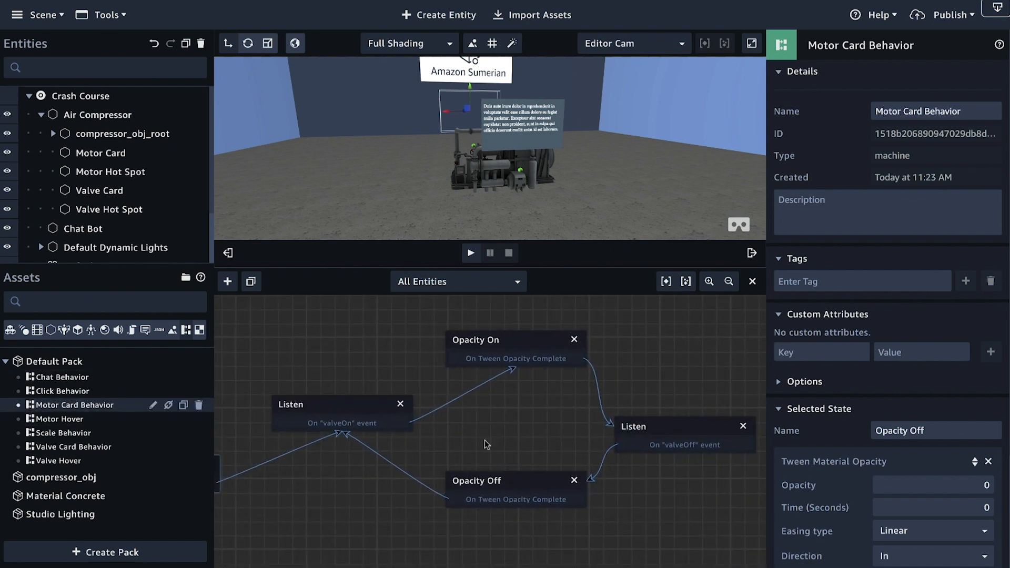
click(348, 406)
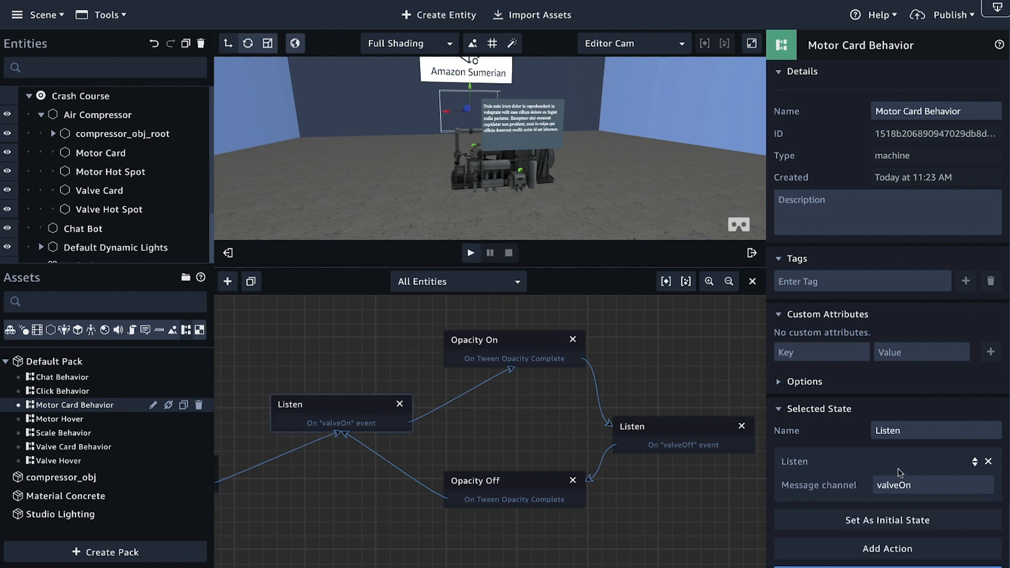
drag(898, 483, 823, 479)
text(motor)
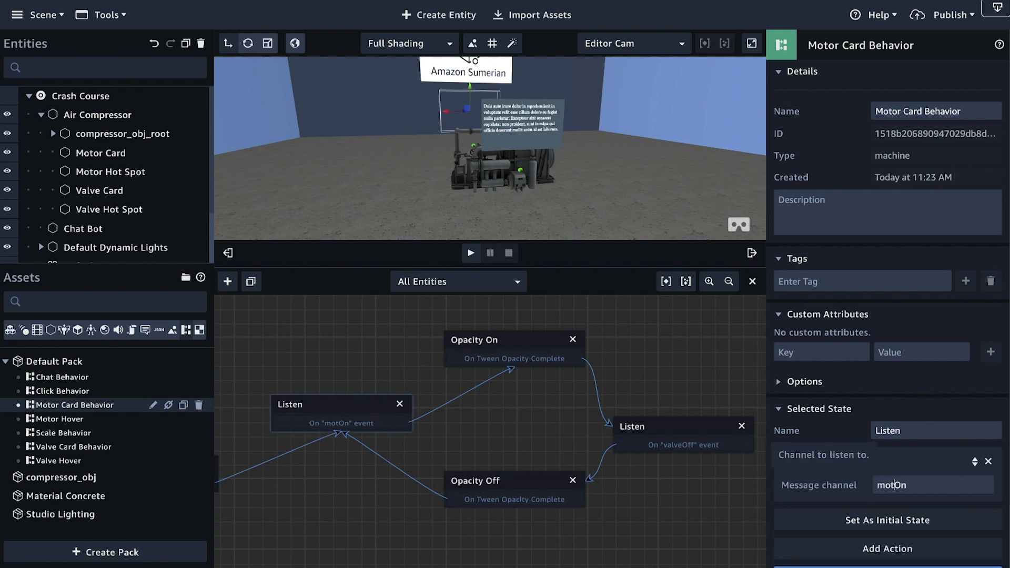
Step: Set the message channel of the Listen state that leads to Opacity Off to motorOff
click(650, 424)
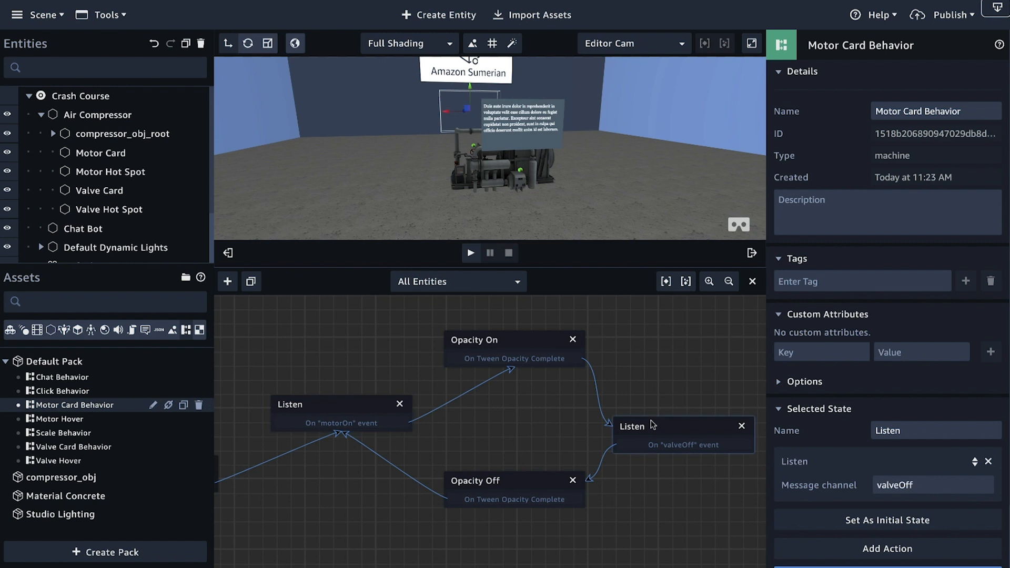
drag(898, 484, 875, 485)
text(motor)
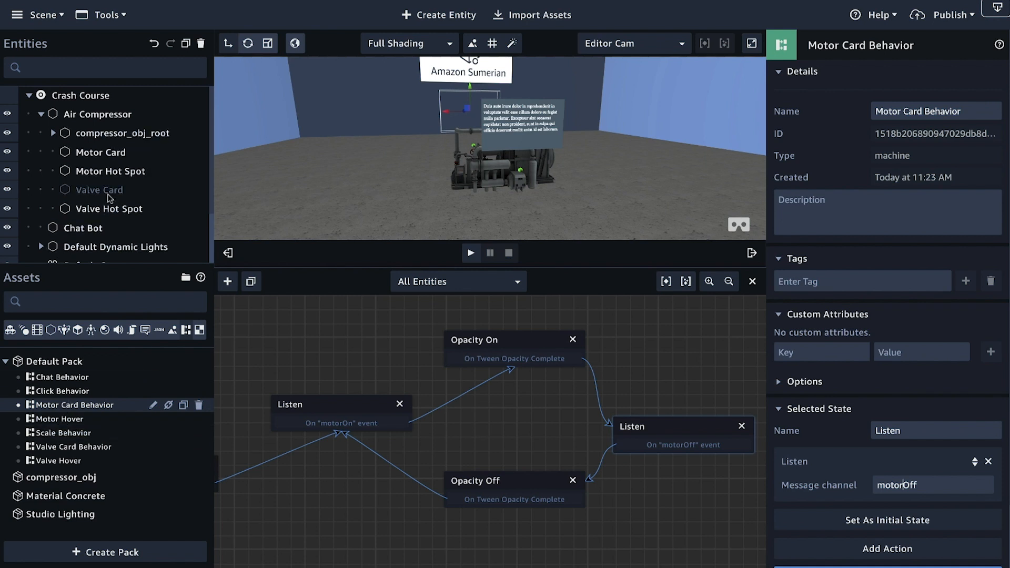
Step: Attach the Motor Card Behavior to the Motor Card entity and the Motor Hover behavior to the Motor Hot Spot entity
click(108, 152)
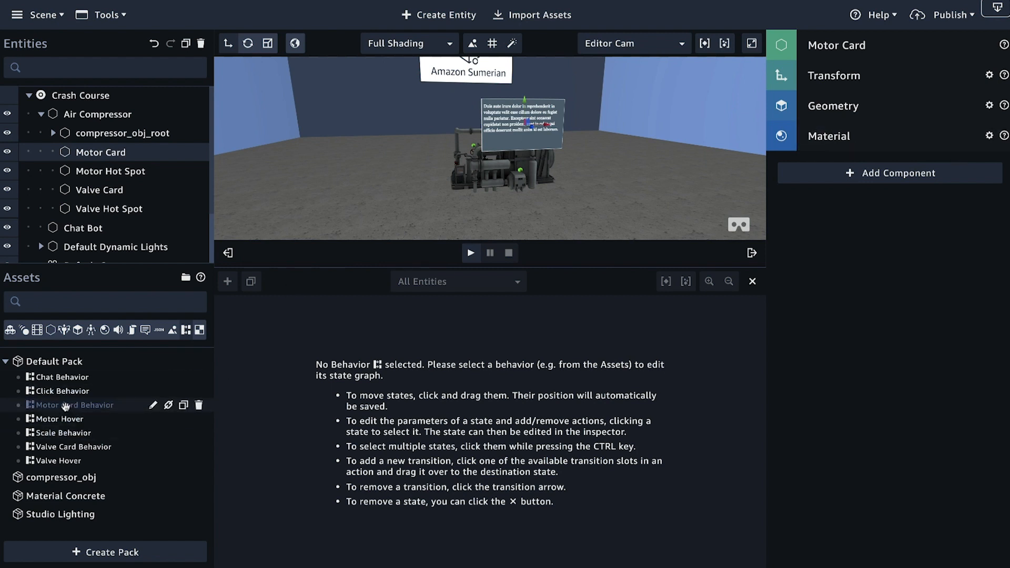
drag(65, 406, 892, 314)
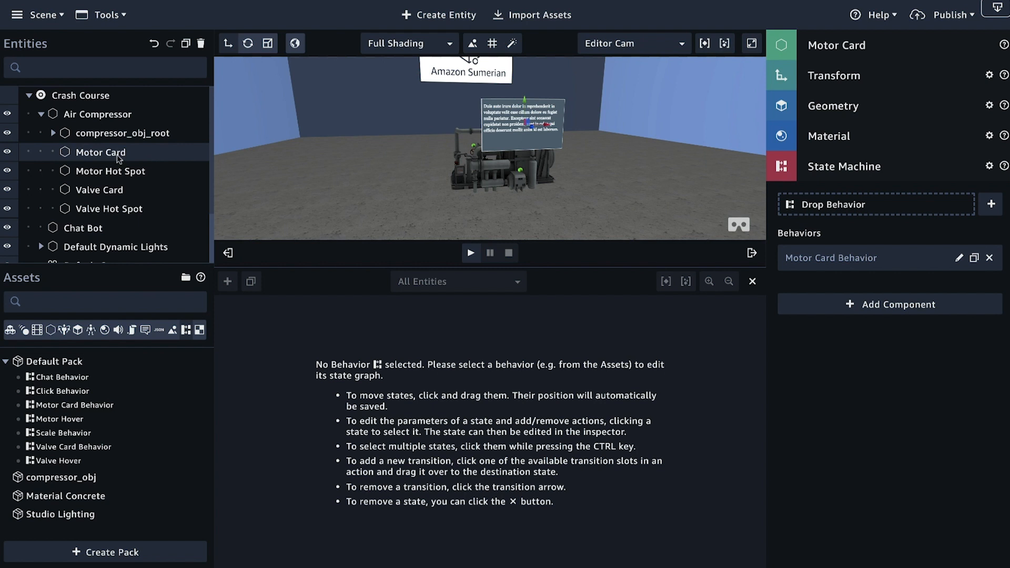
click(109, 172)
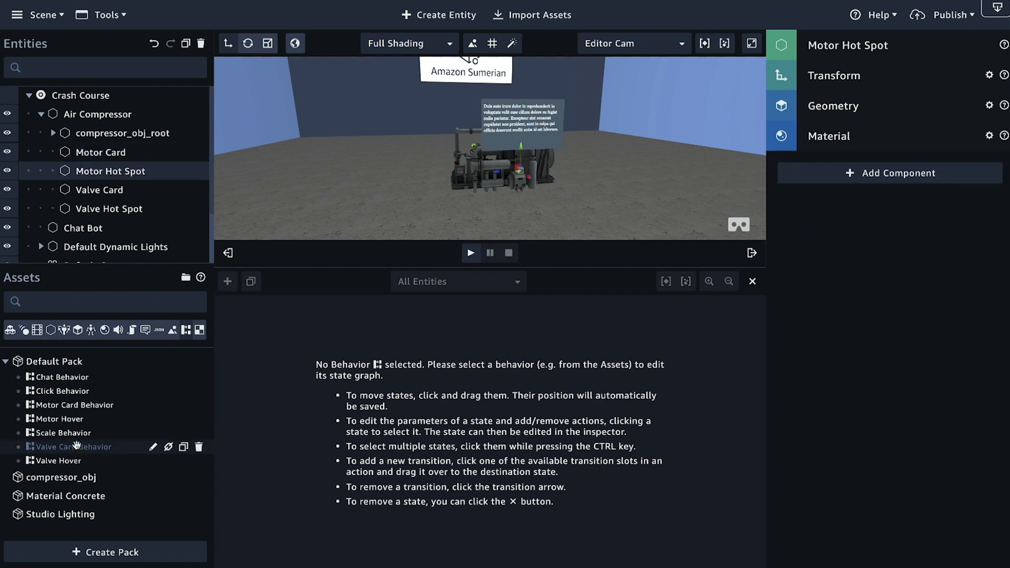
drag(60, 418, 935, 299)
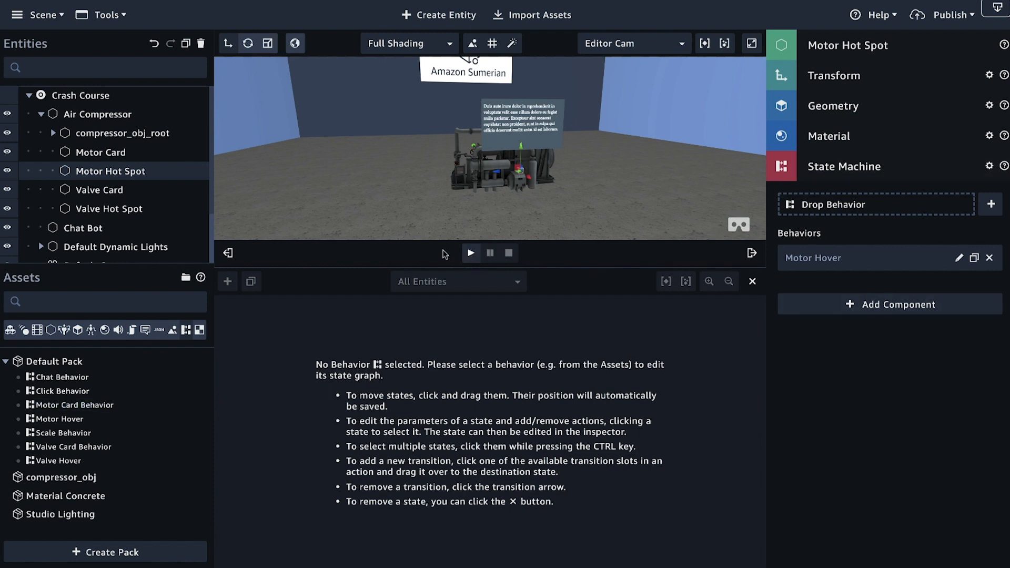
Step: Play the scene with the state machine editor closed, try the motor hot spot, and stop playback
click(470, 253)
click(752, 282)
mouse_move(571, 359)
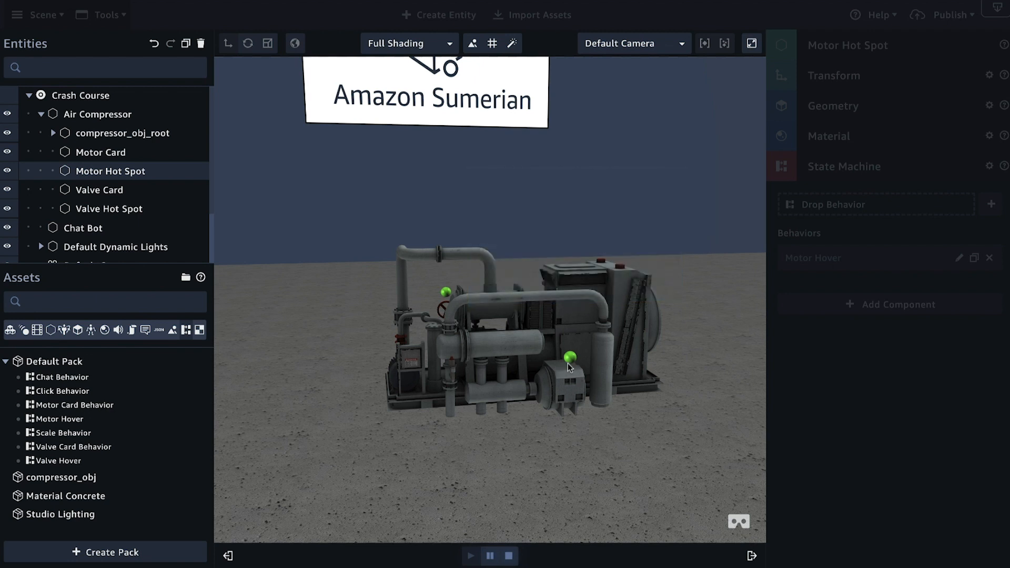
click(508, 555)
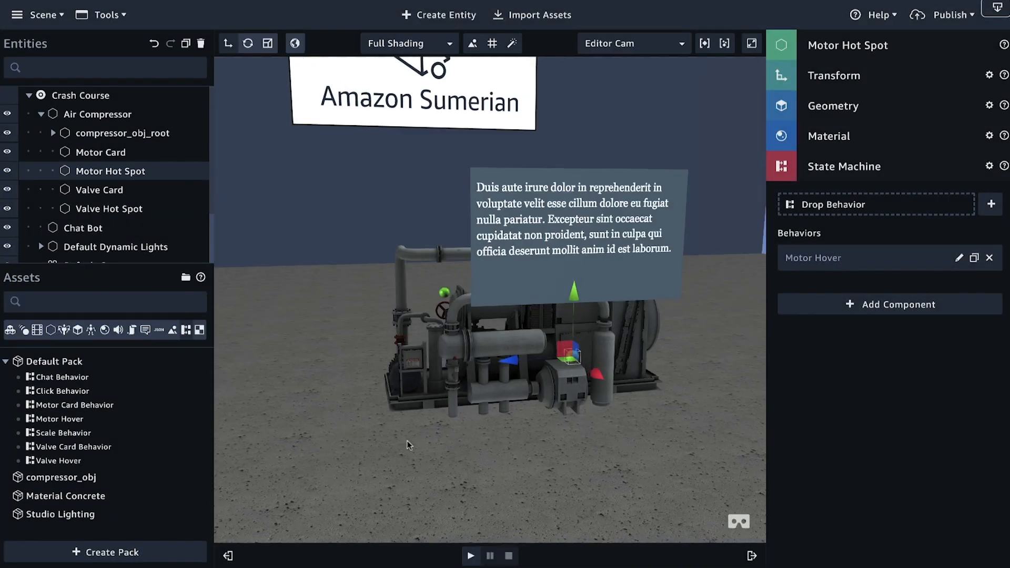
Step: Replay the scene and test the motor and valve hot spots' information cards from different distances and angles
click(470, 557)
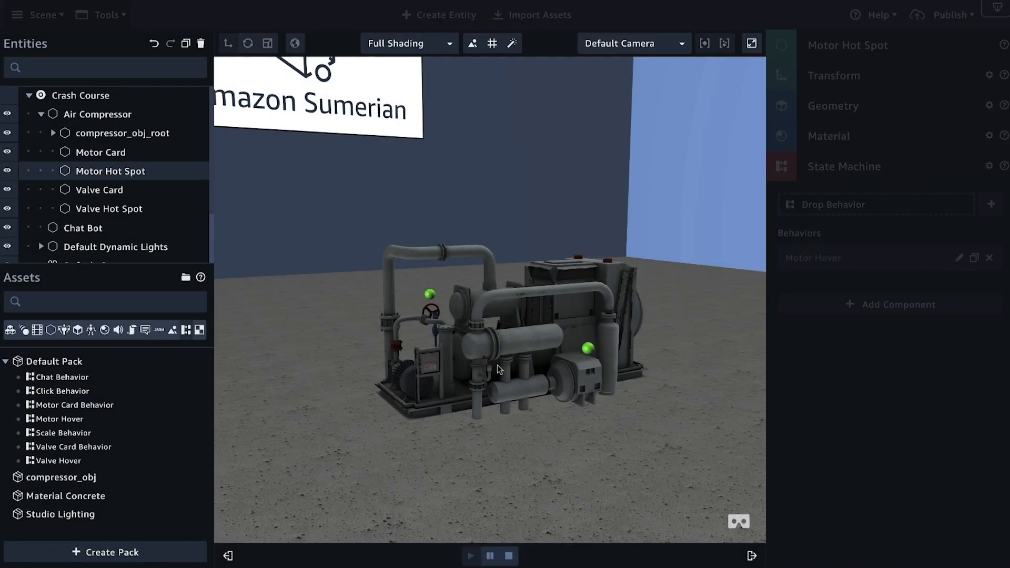
scroll(521, 426, down, 10)
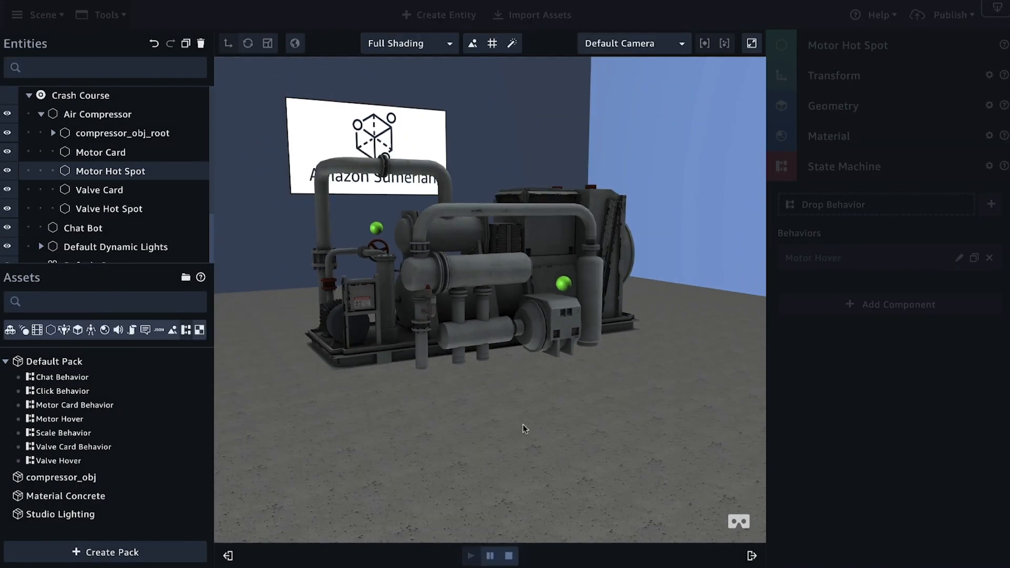
scroll(510, 410, up, 5)
scroll(508, 414, up, 3)
mouse_move(485, 304)
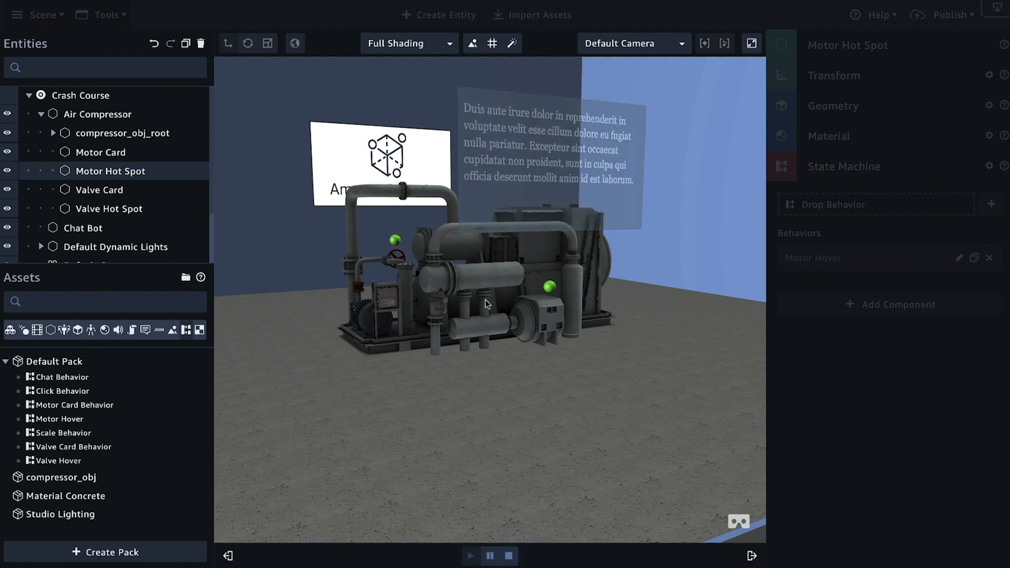
scroll(477, 364, up, 3)
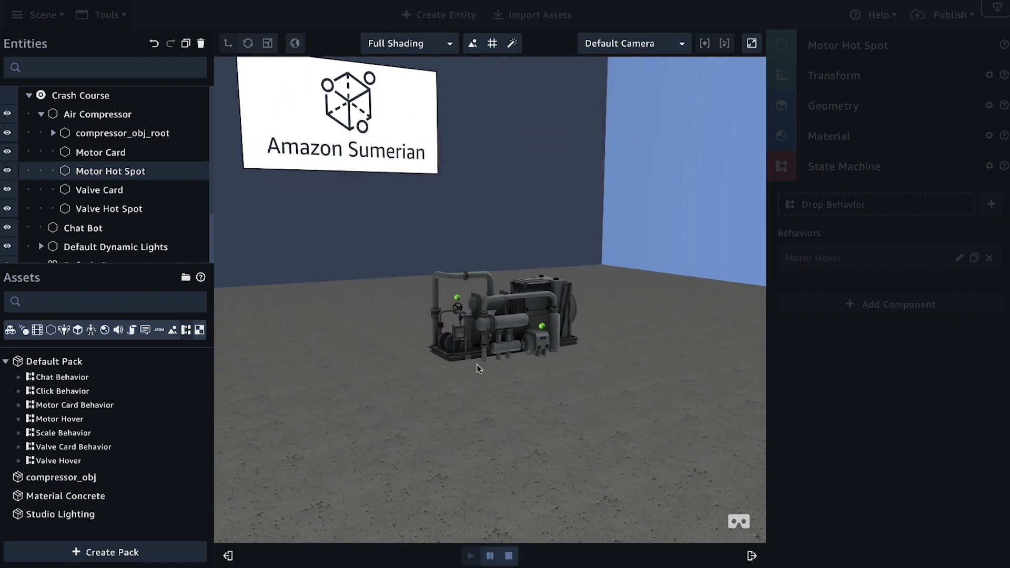
scroll(477, 364, up, 3)
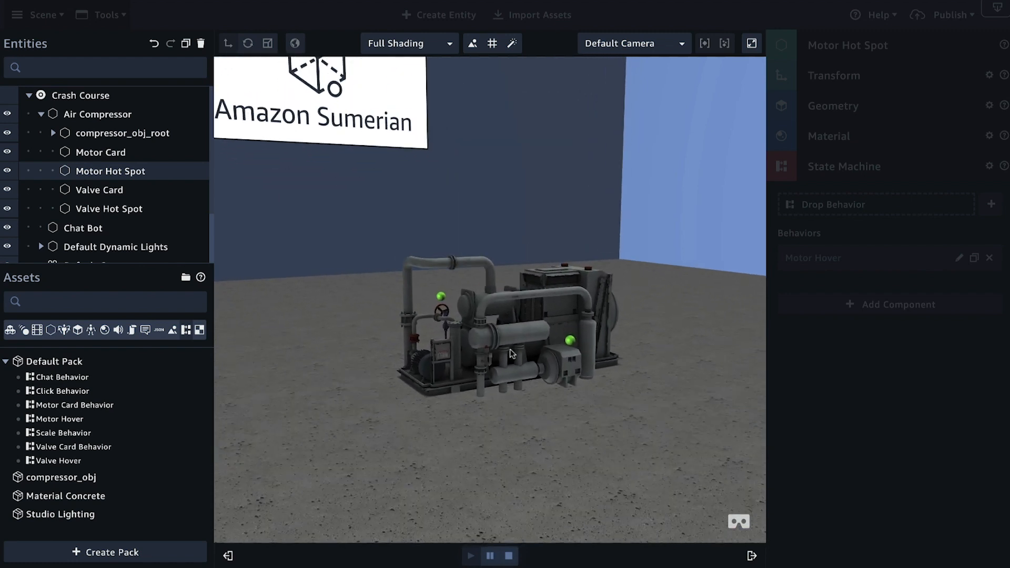
scroll(512, 354, up, 5)
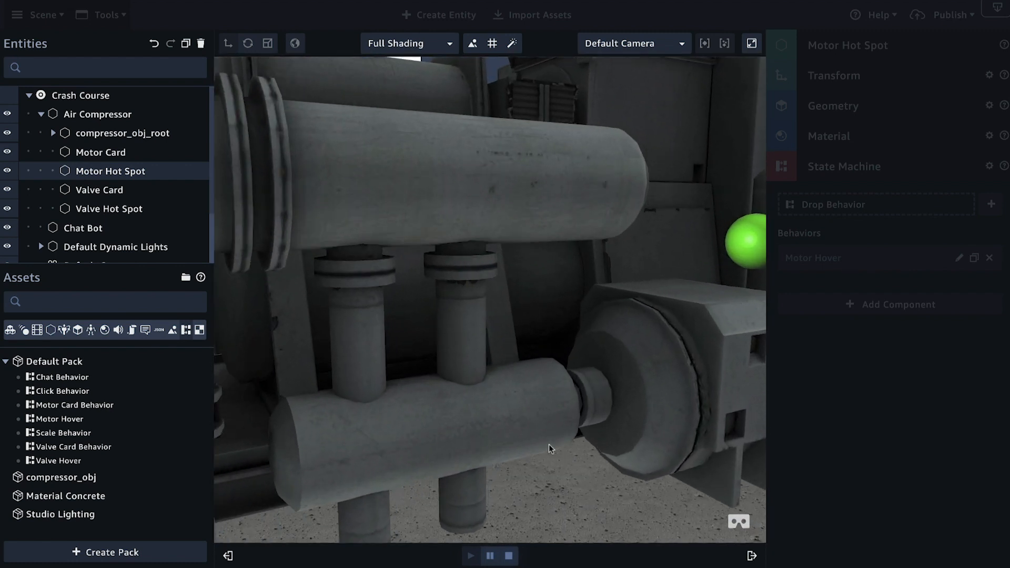
scroll(549, 442, down, 3)
mouse_move(569, 284)
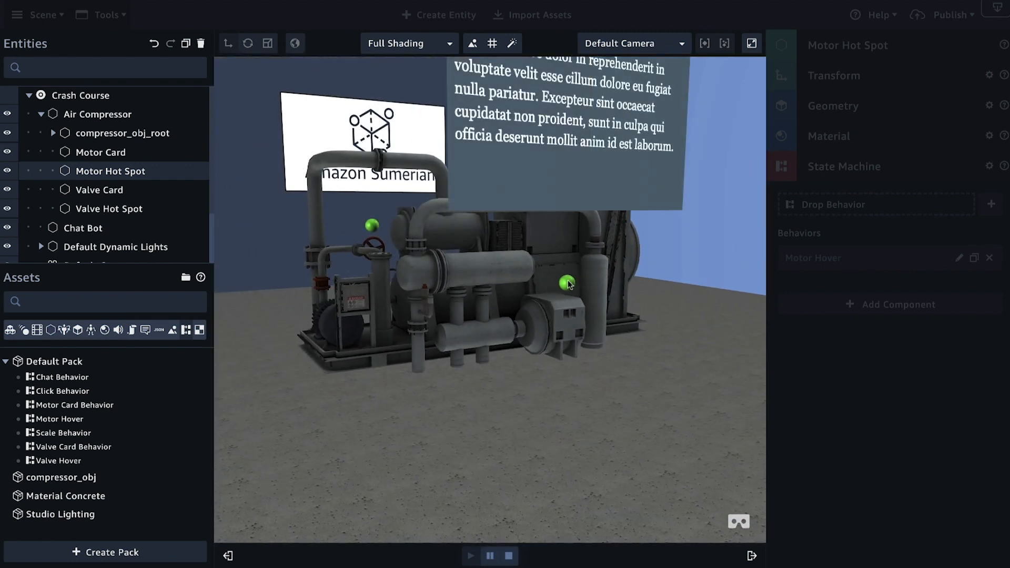
scroll(567, 280, down, 6)
drag(441, 352, 523, 346)
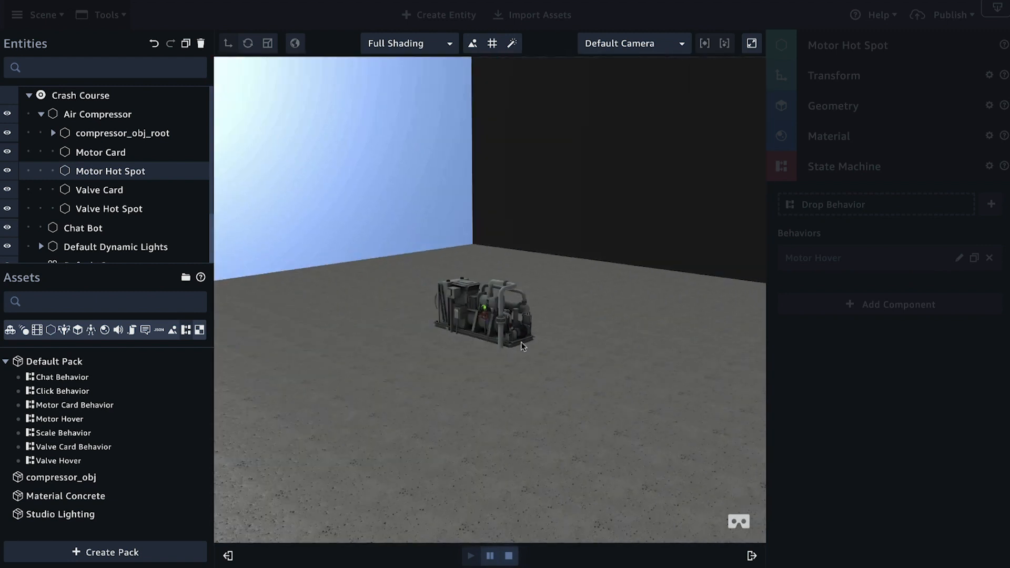
scroll(484, 360, up, 5)
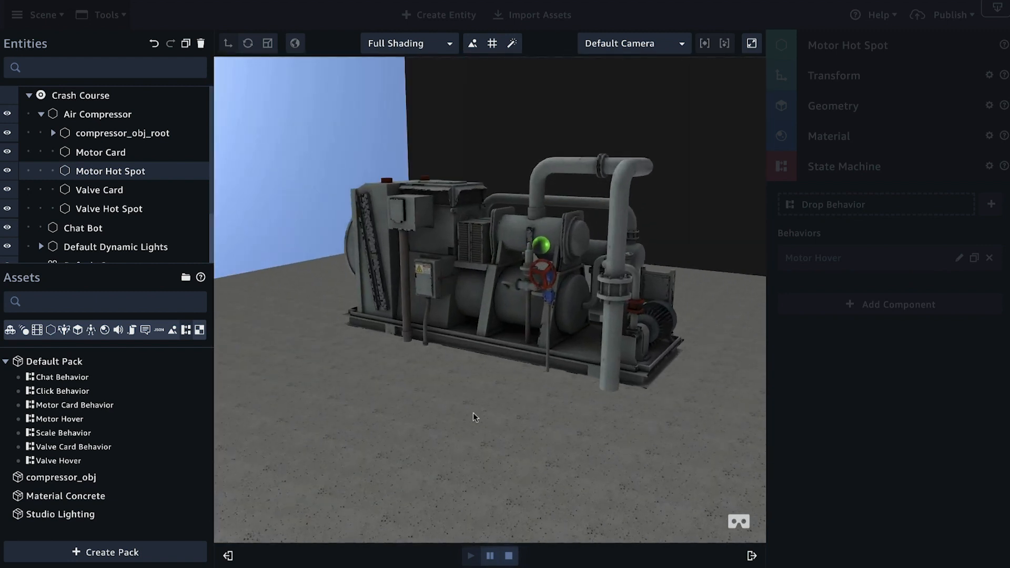
scroll(525, 280, down, 6)
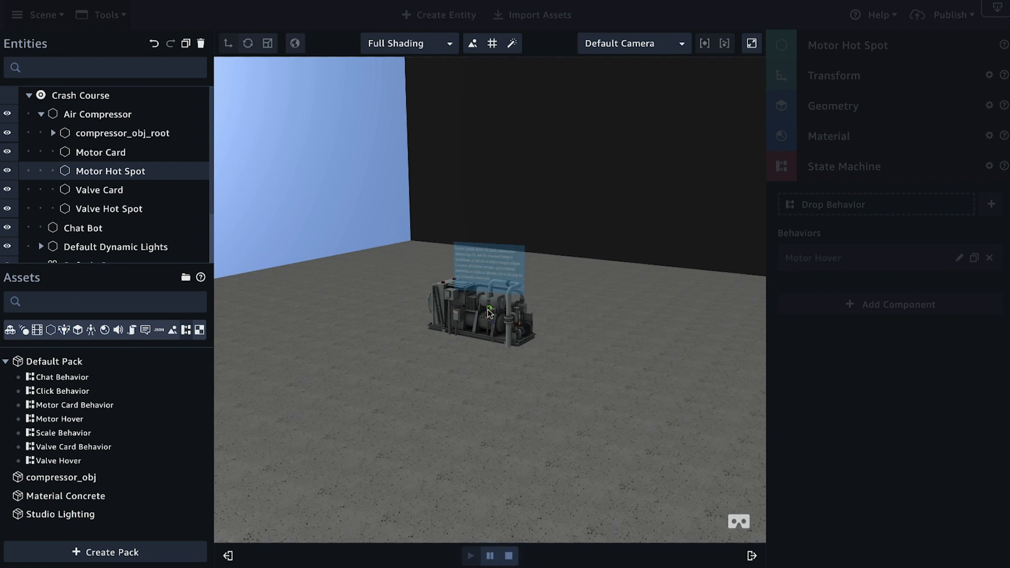
drag(608, 341, 672, 295)
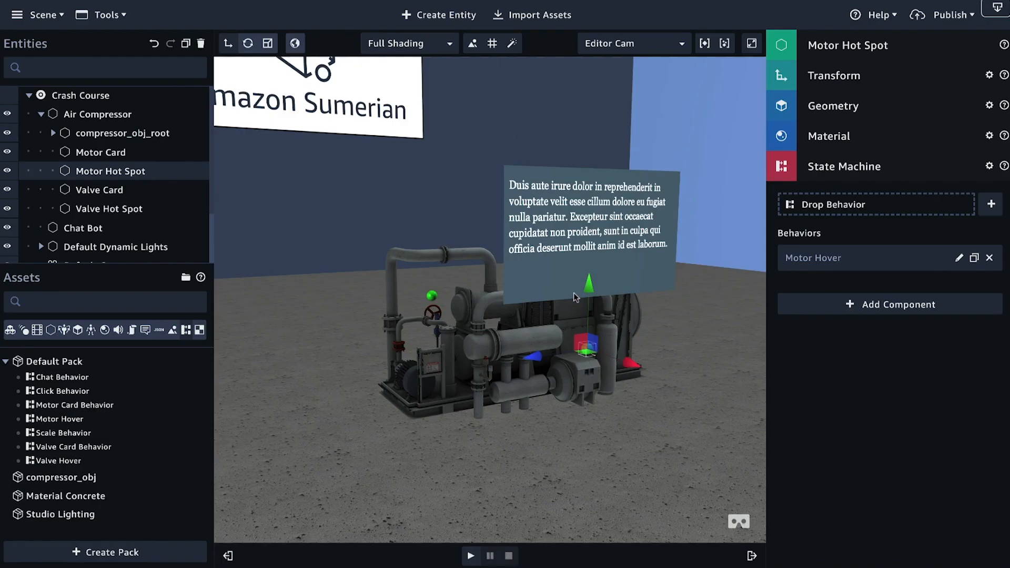
drag(574, 293, 553, 336)
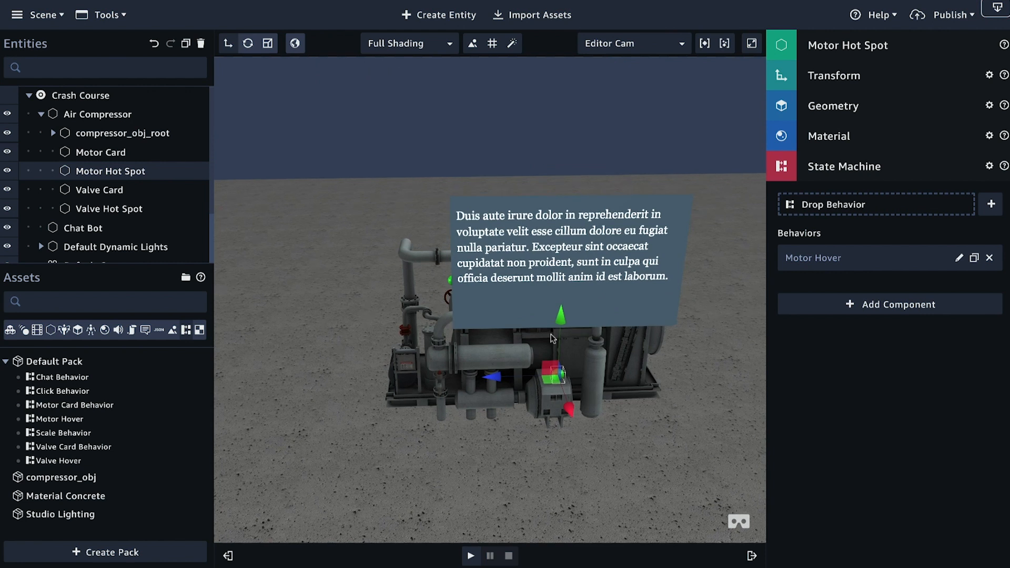
drag(553, 337, 613, 256)
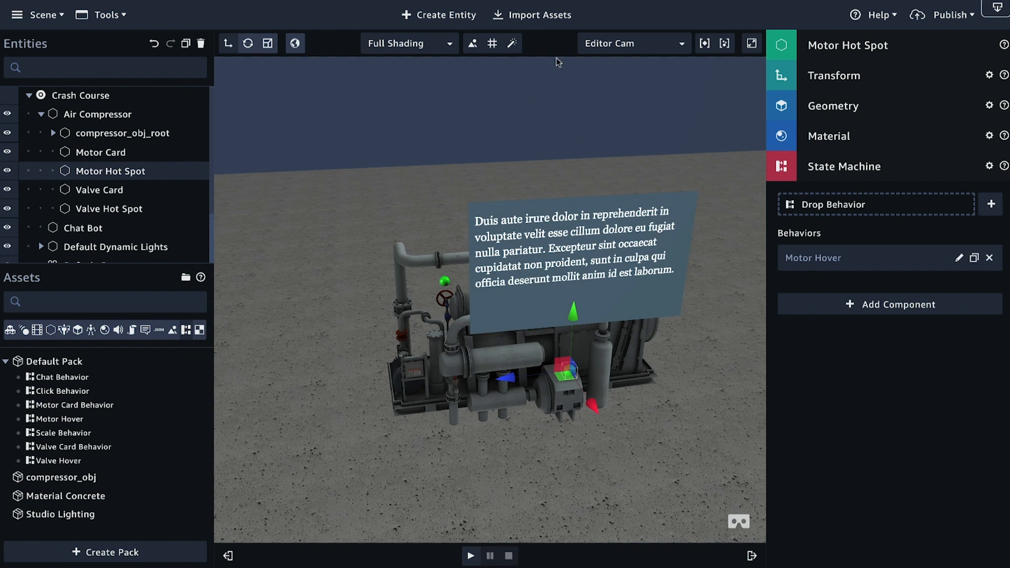
Step: Search the Sumerian asset library for "vr" and import the VR Asset Pack into the scene
click(534, 20)
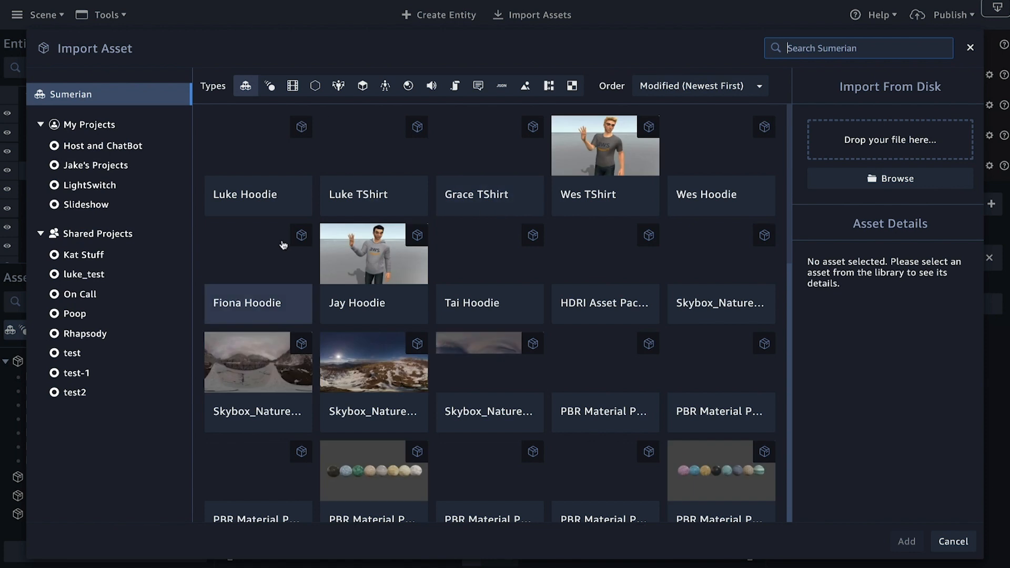
scroll(279, 238, down, 5)
click(789, 46)
text(vr)
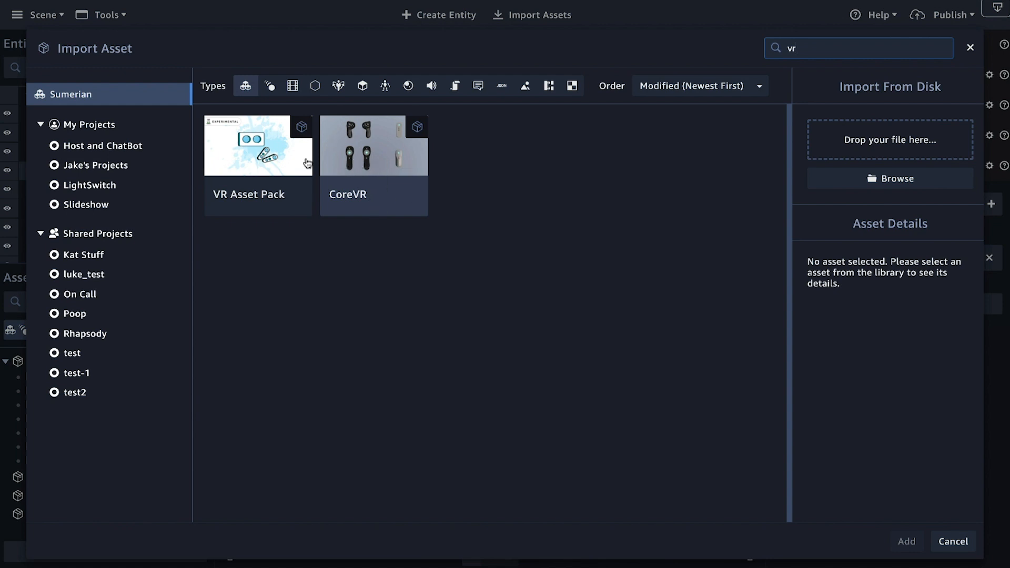
click(250, 169)
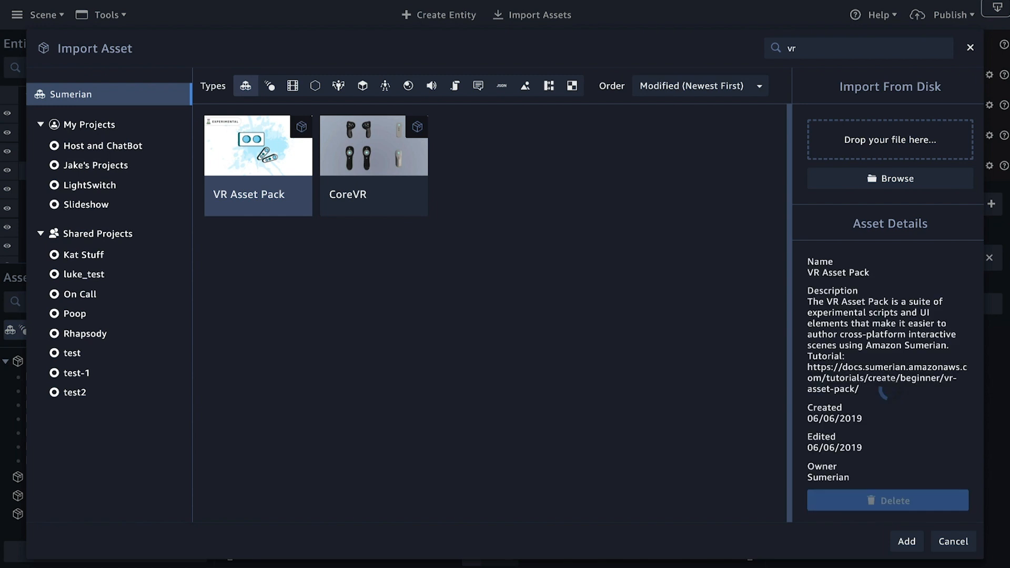
click(901, 542)
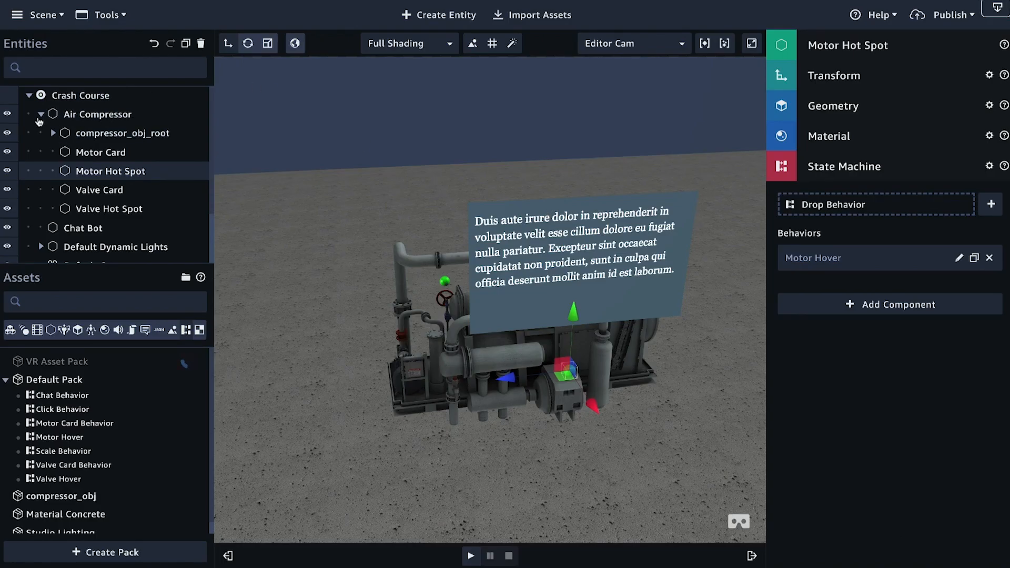
Step: Collapse the Air Compressor entity and the Default Pack
click(40, 114)
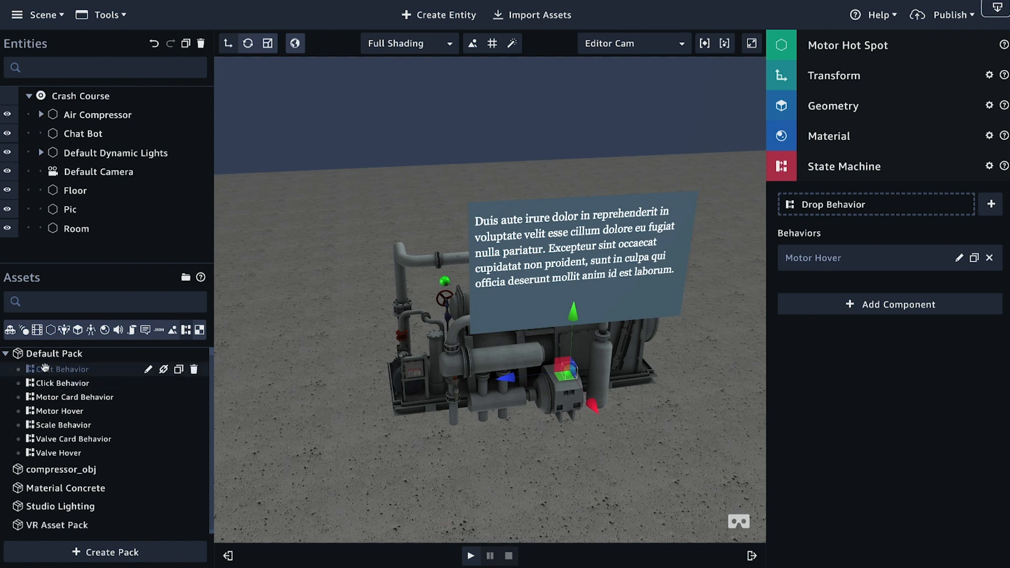
click(6, 353)
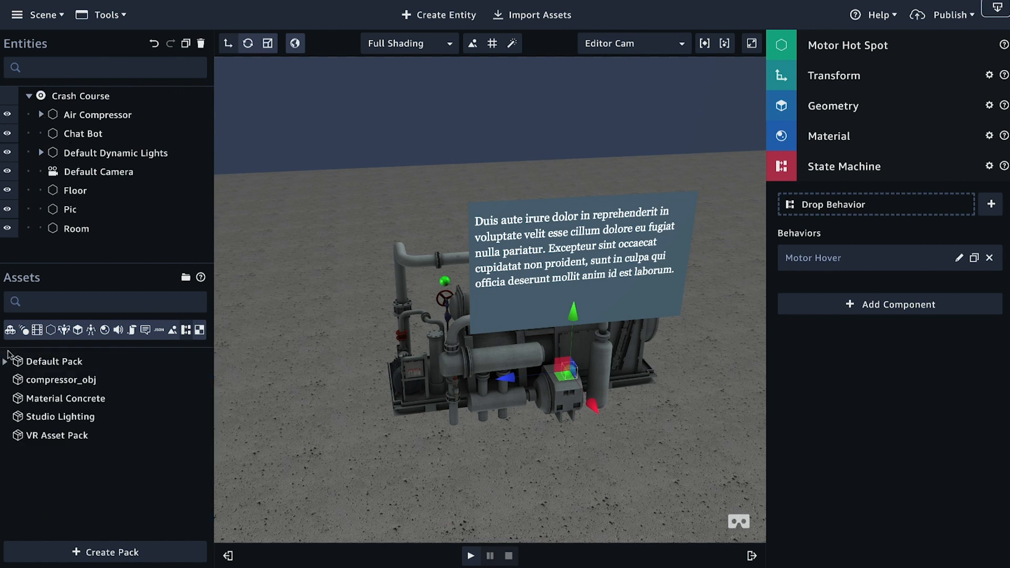
Step: Browse the contents of the VR Asset Pack and add its VRCameraRig entity to the scene beside the Air Compressor
click(41, 437)
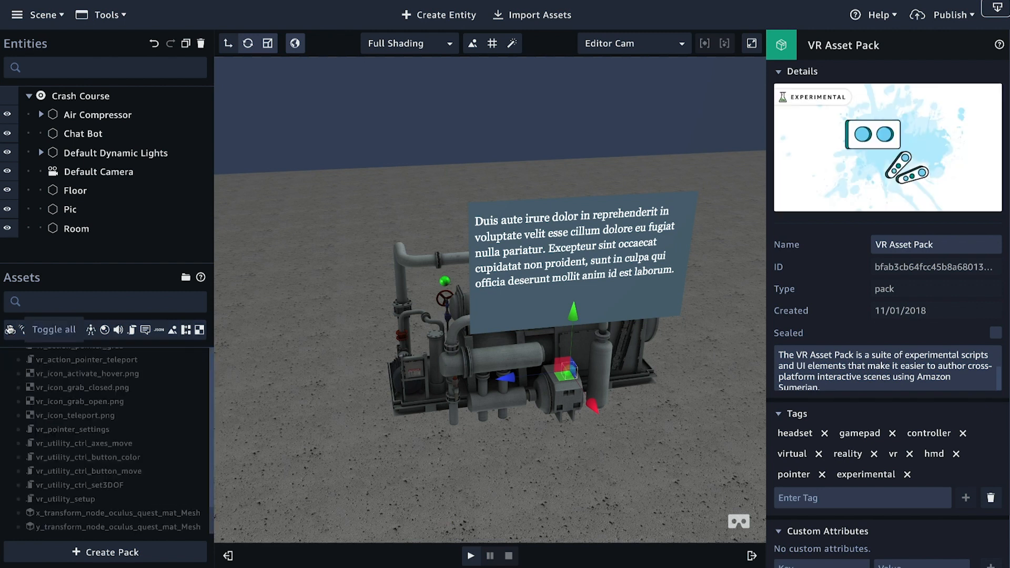
scroll(93, 470, down, 10)
scroll(92, 469, up, 10)
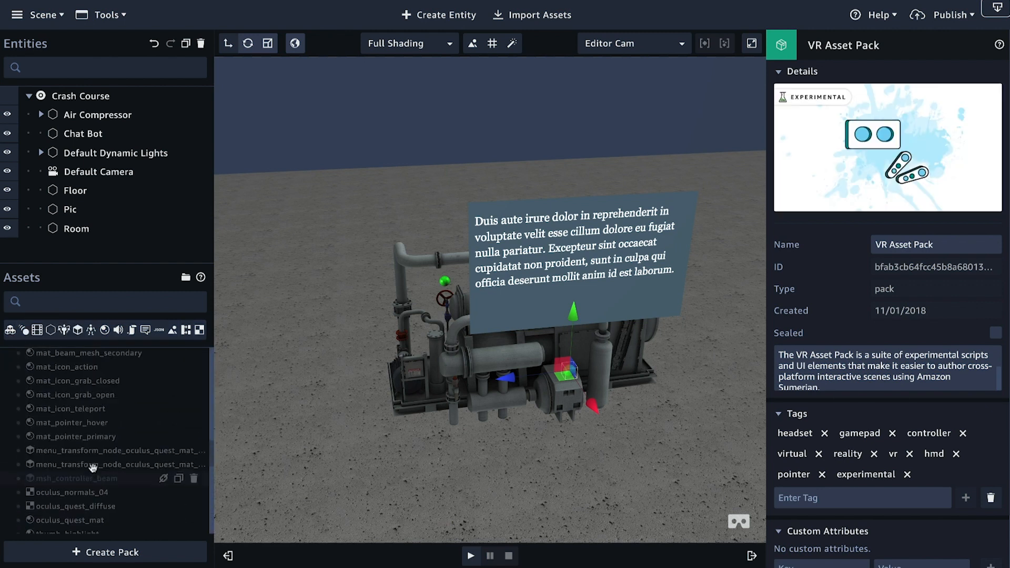
scroll(93, 468, up, 5)
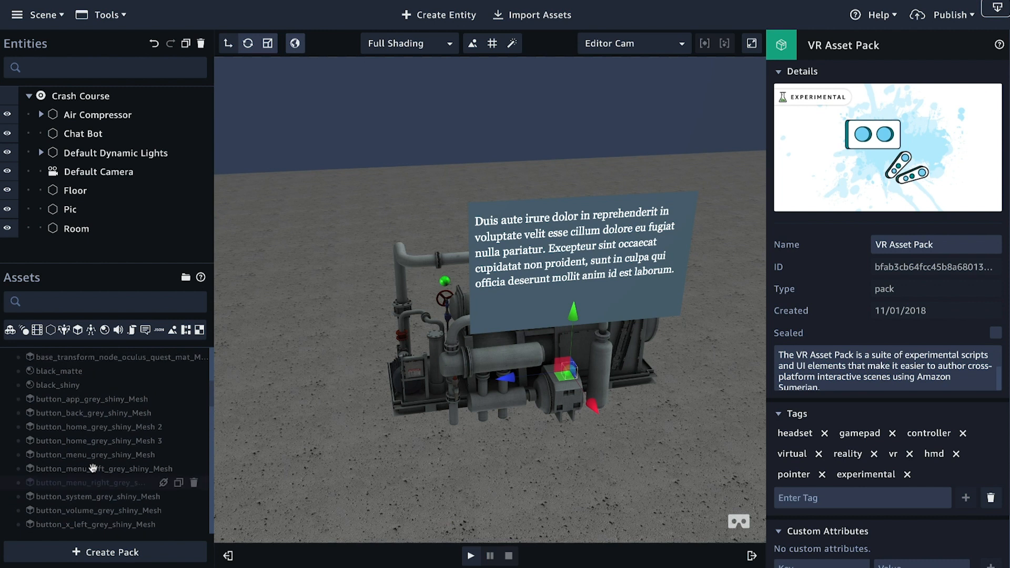
scroll(92, 468, down, 5)
scroll(92, 468, down, 6)
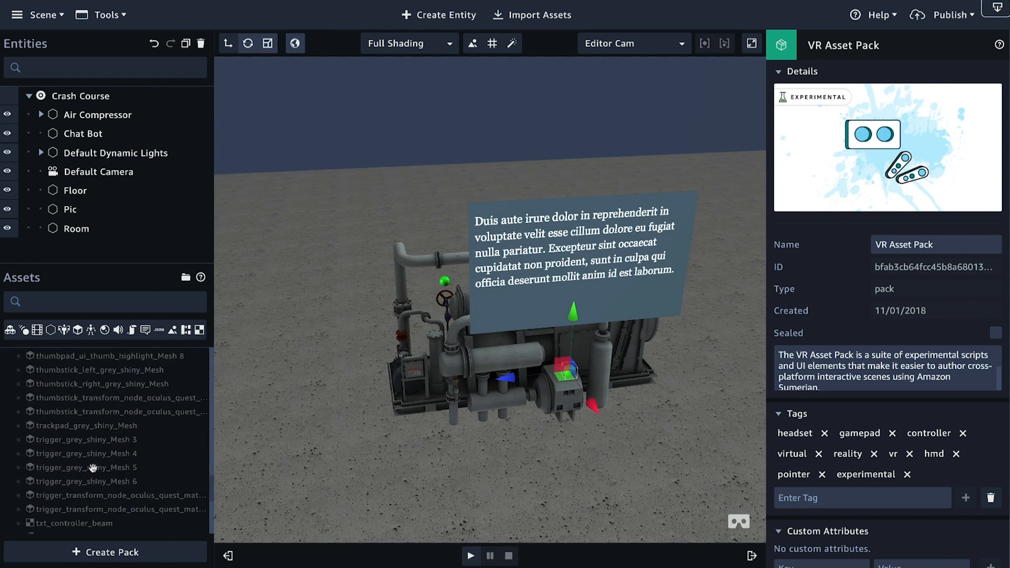
scroll(92, 468, up, 10)
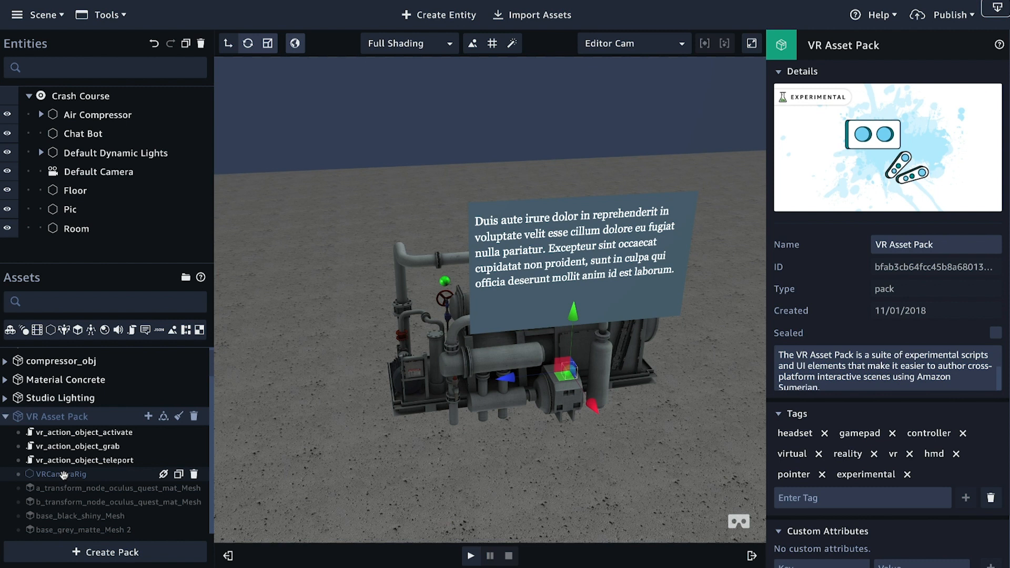
drag(72, 473, 519, 407)
Step: Move the VRCameraRig away from the Air Compressor onto the open floor in front of it
scroll(516, 263, down, 5)
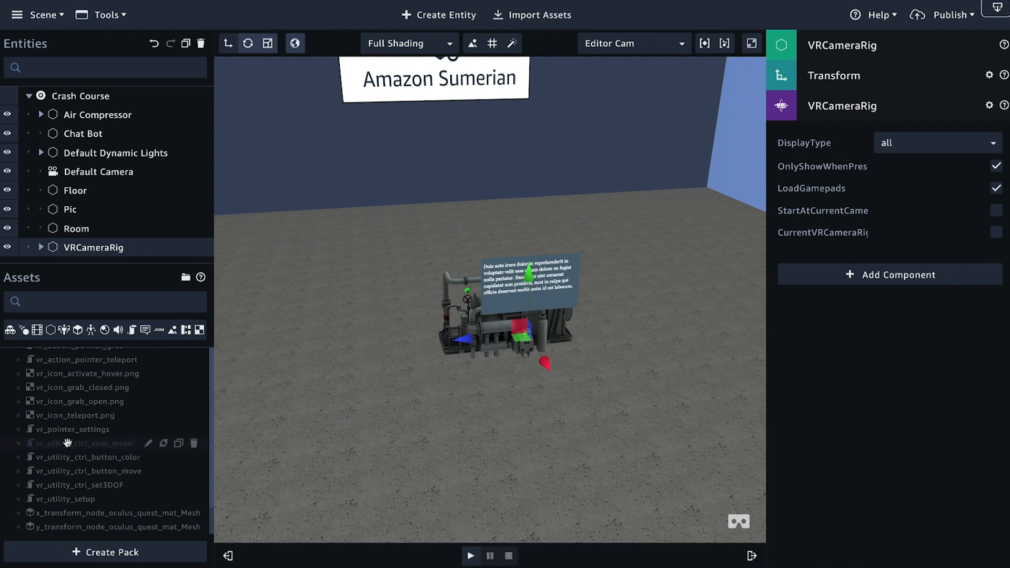
scroll(87, 437, up, 5)
scroll(87, 438, up, 10)
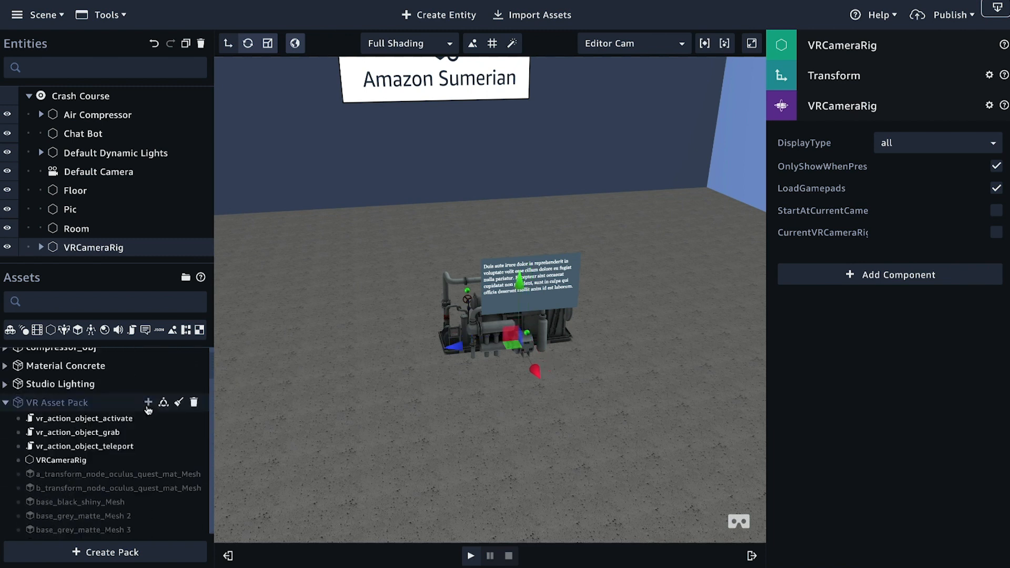
drag(535, 375, 606, 465)
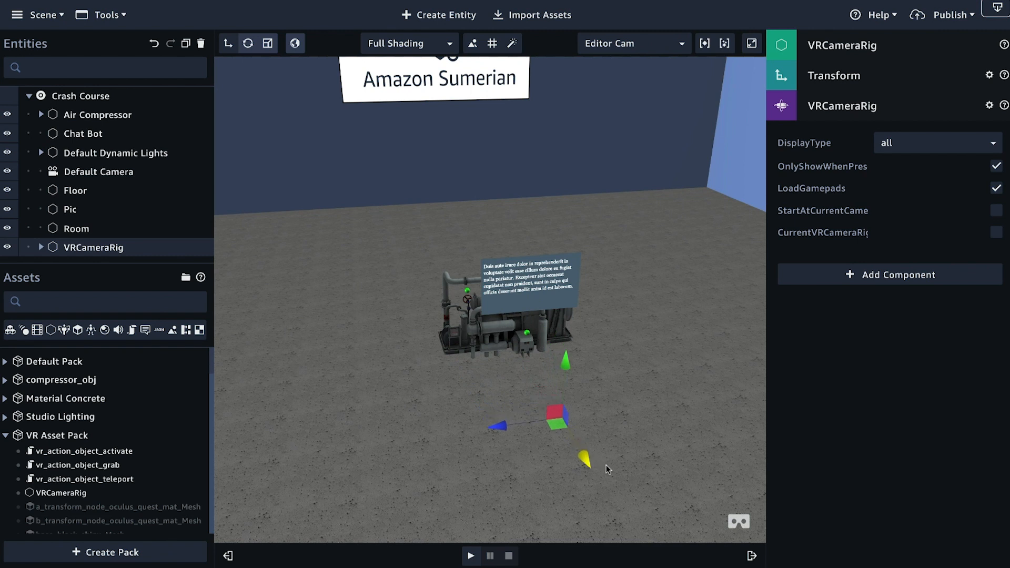
drag(437, 402, 420, 459)
drag(526, 473, 499, 453)
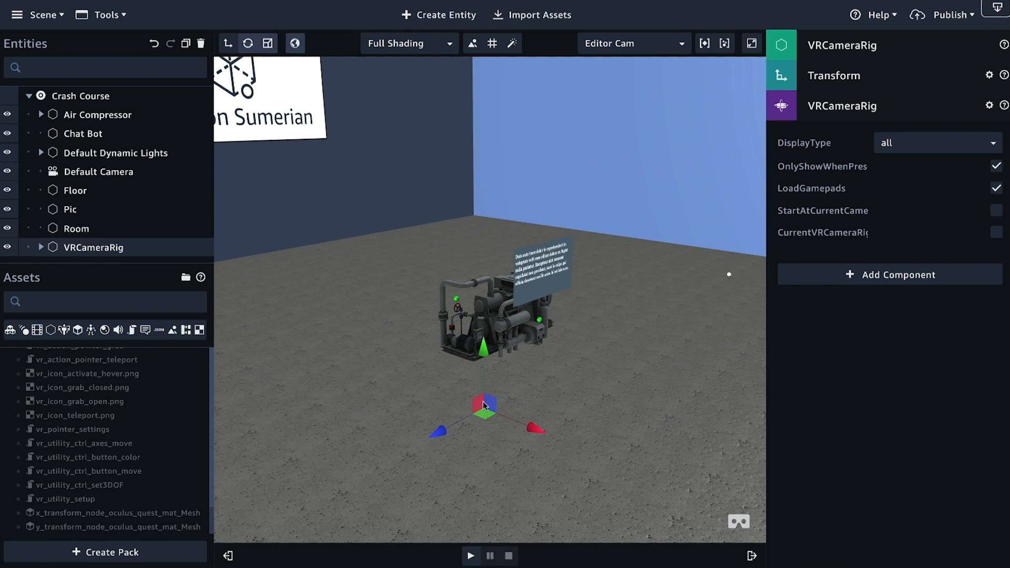
Step: Enable CurrentVRCameraRig on the VRCameraRig component and collapse the component's settings
scroll(165, 431, up, 10)
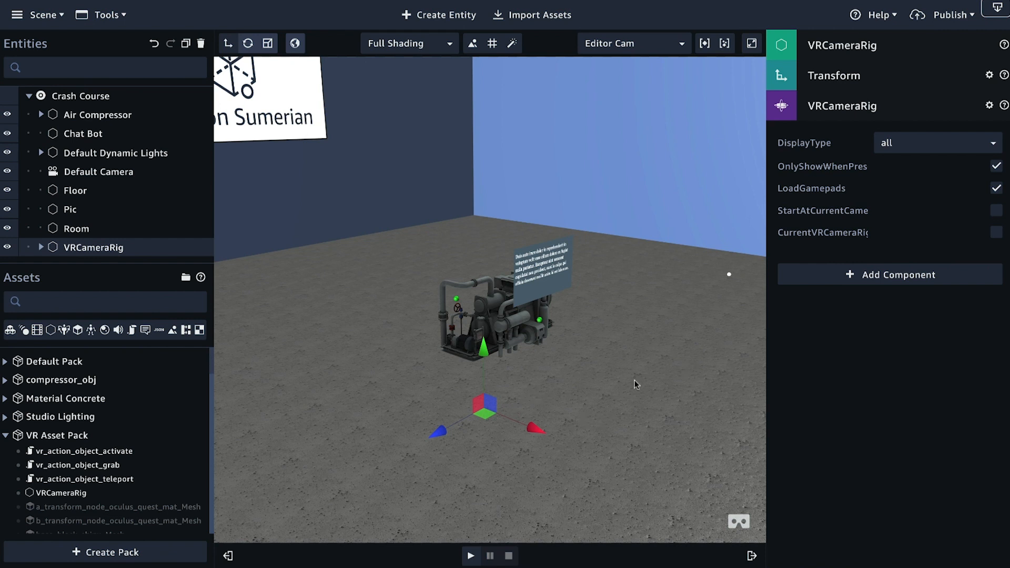
scroll(588, 289, up, 3)
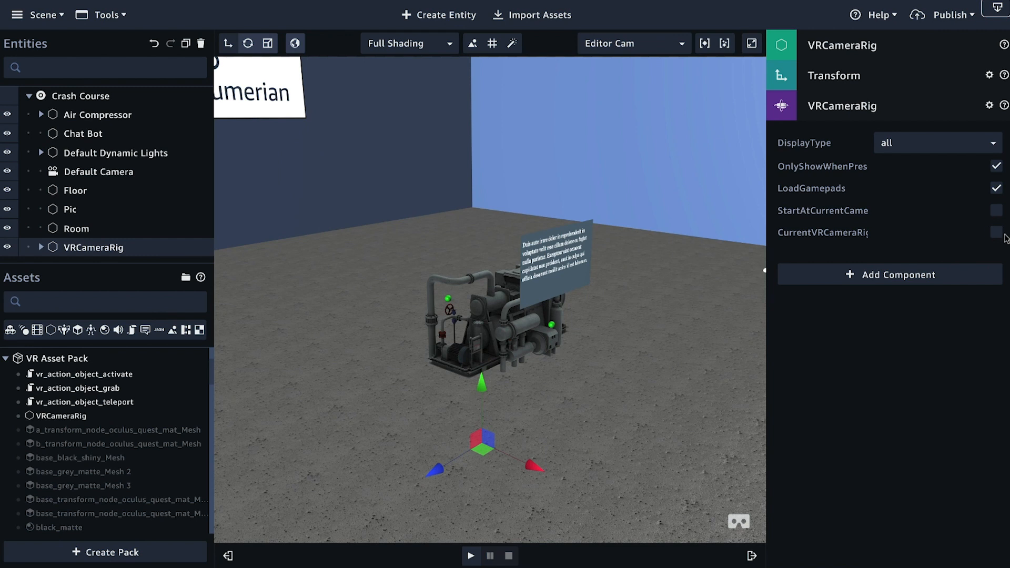
drag(766, 252, 725, 253)
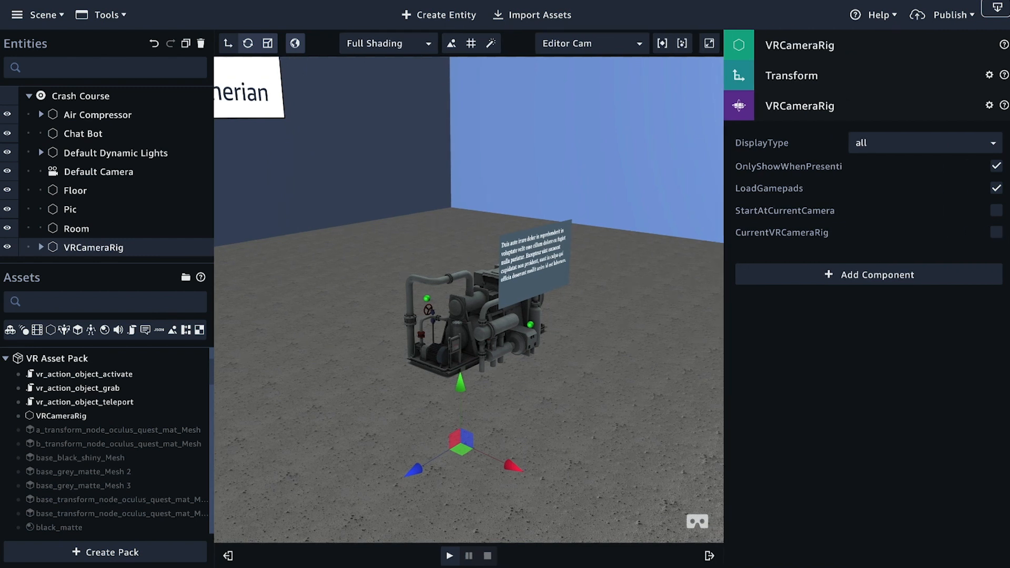
click(997, 233)
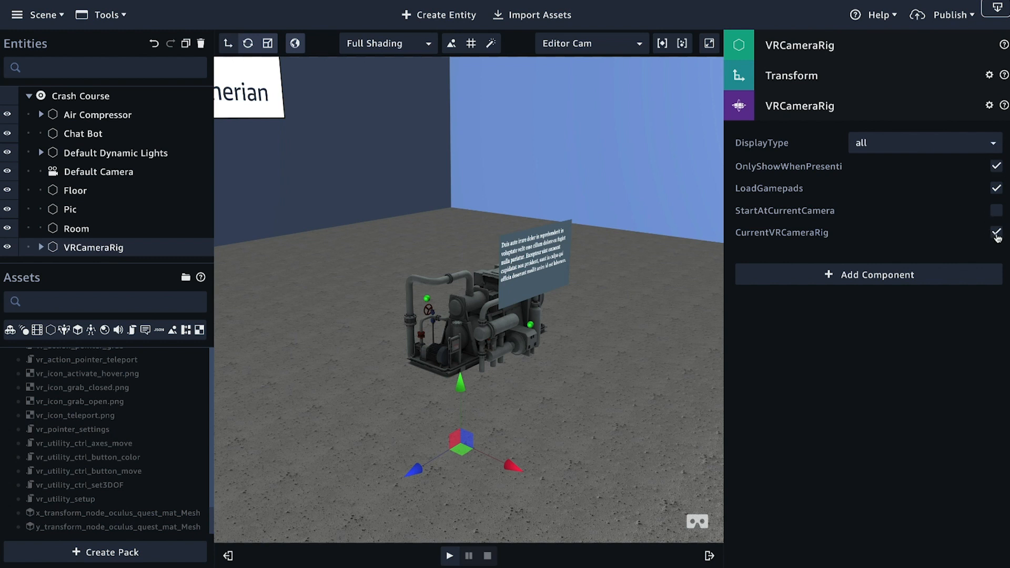
click(830, 107)
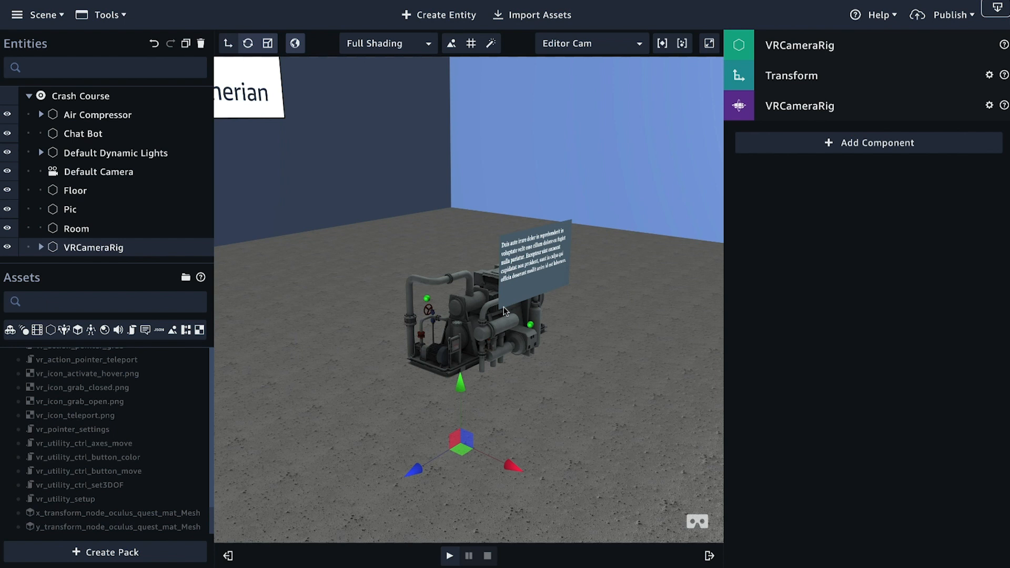
Step: Select the Floor entity and filter the assets to show only scripts
scroll(95, 416, up, 5)
scroll(95, 415, up, 10)
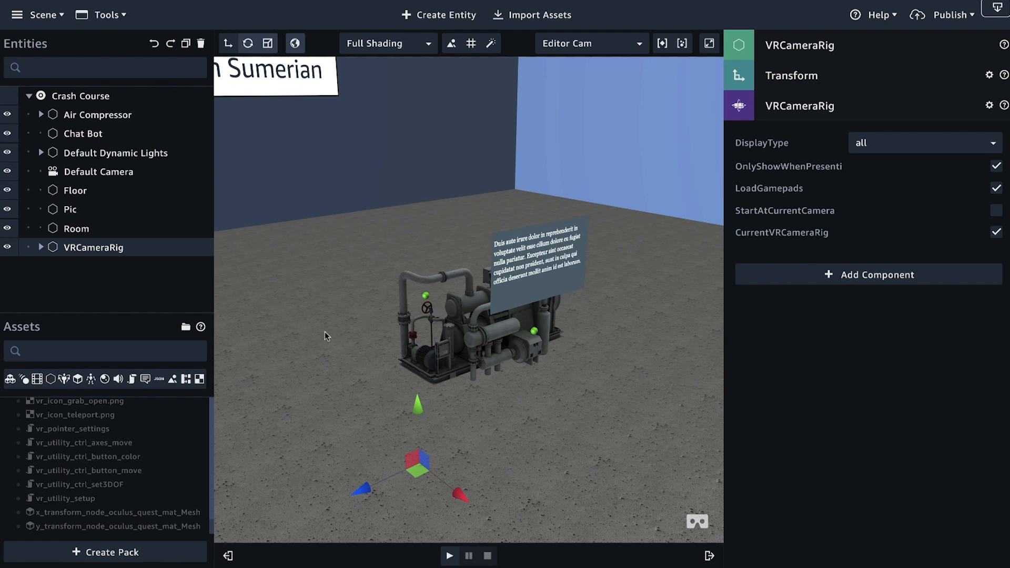
mouse_move(344, 348)
right_down()
mouse_move(356, 356)
mouse_move(336, 352)
mouse_move(336, 332)
right_up()
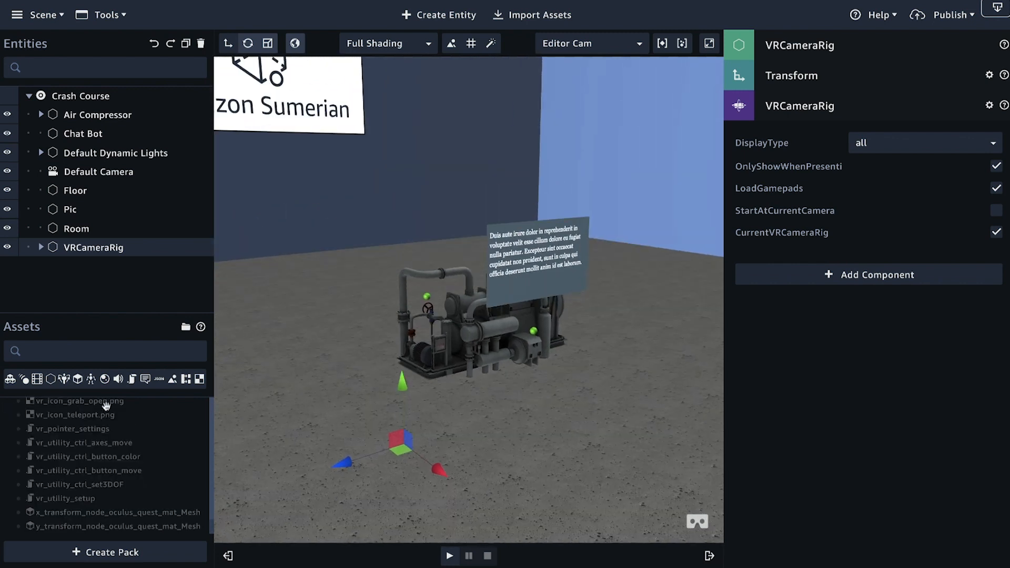
click(76, 193)
scroll(111, 448, up, 5)
scroll(111, 447, up, 6)
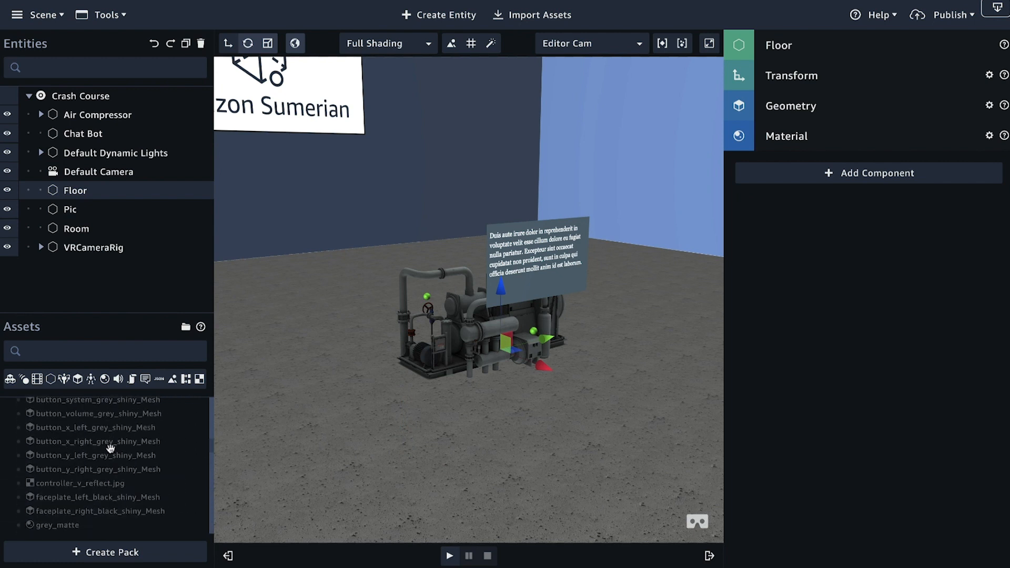
scroll(107, 448, up, 3)
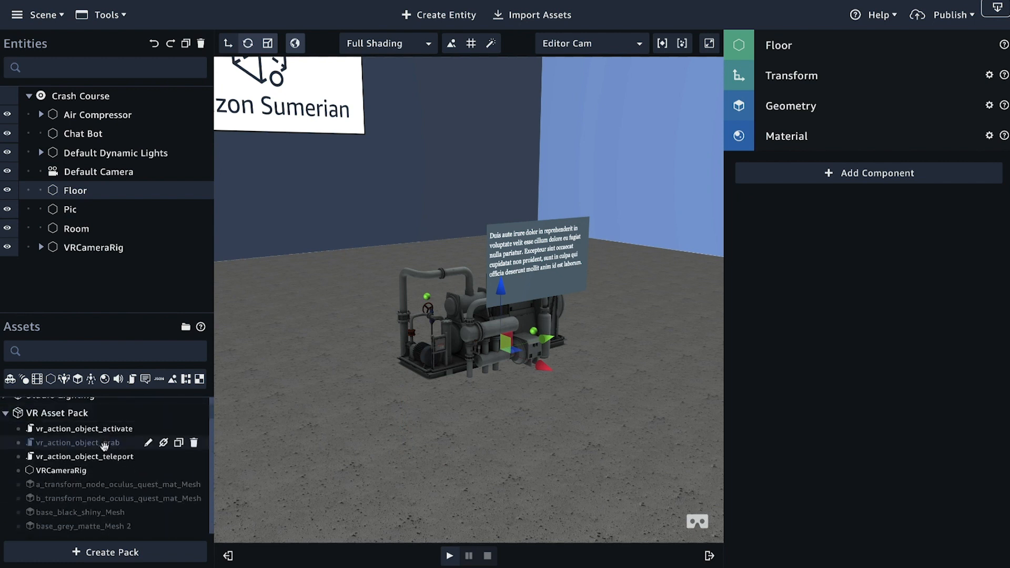
click(132, 380)
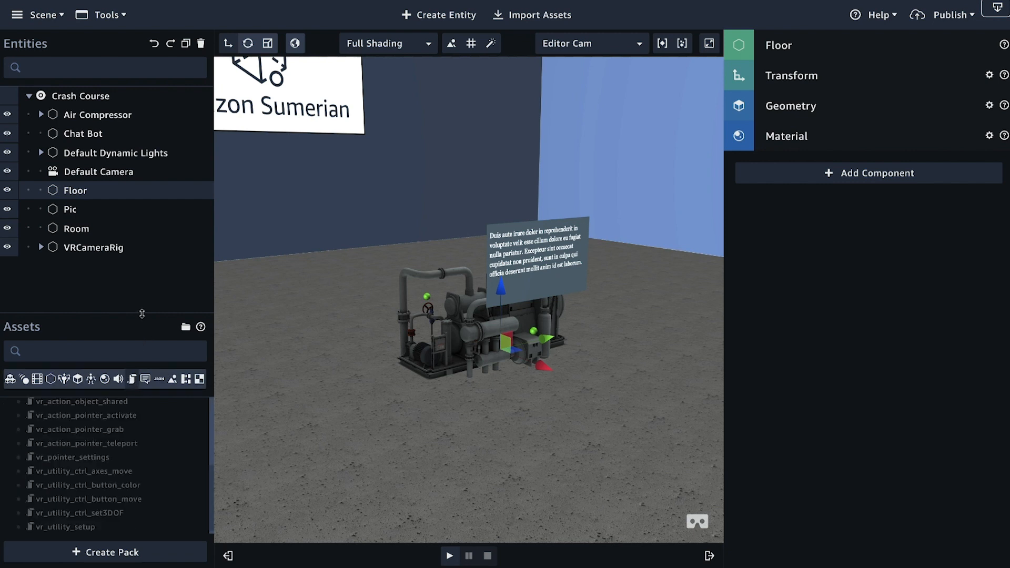
drag(141, 314, 139, 296)
click(132, 361)
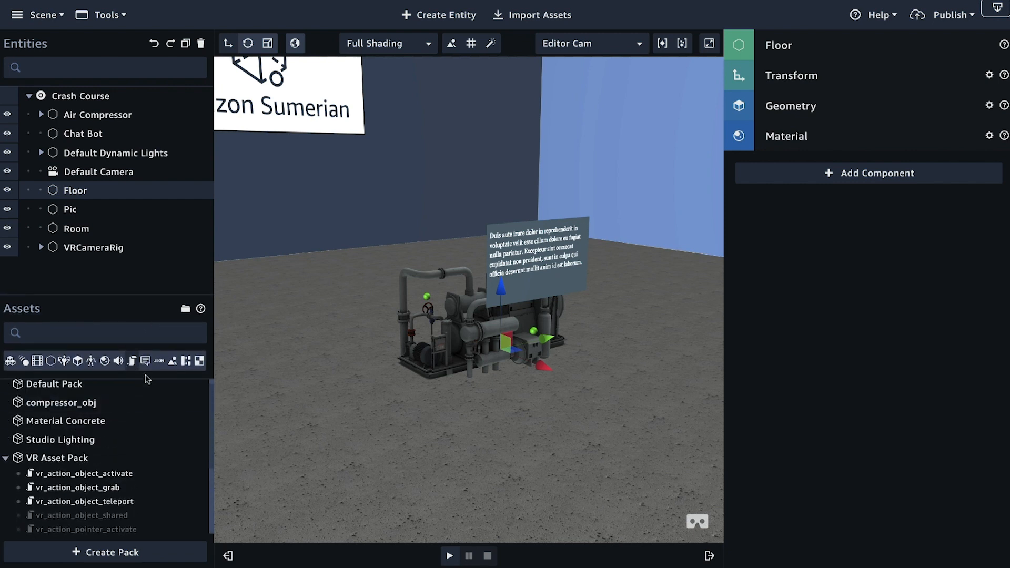
Step: Attach the vr_action_object_teleport script from the VR Asset Pack to the Floor entity
mouse_move(106, 416)
scroll(85, 416, down, 2)
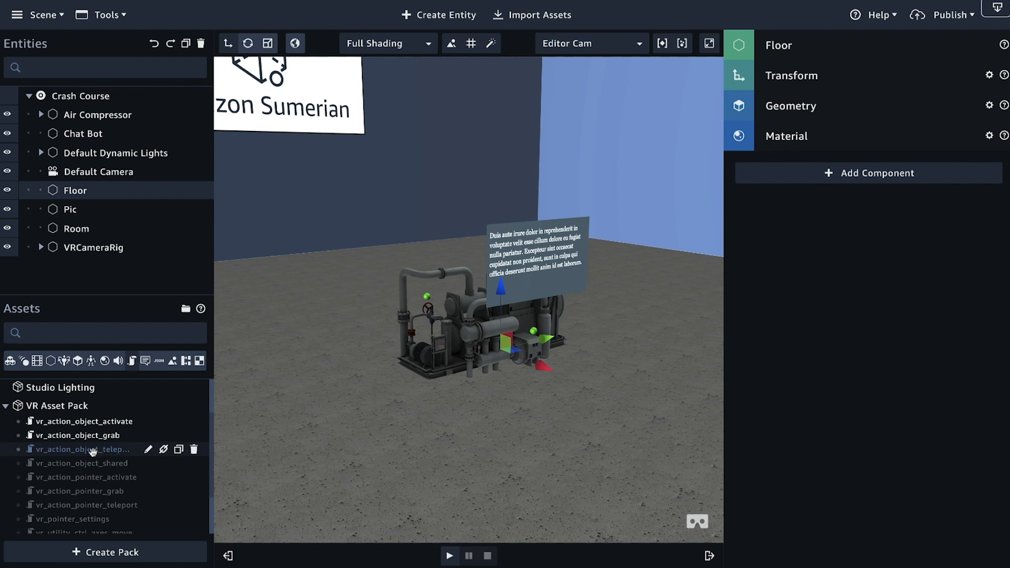
drag(106, 452, 931, 337)
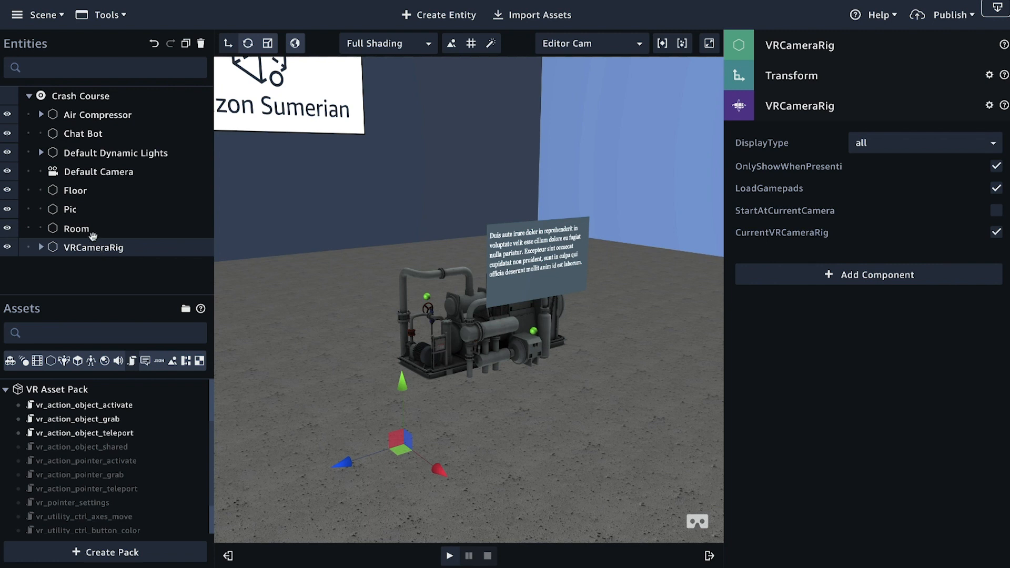
click(75, 192)
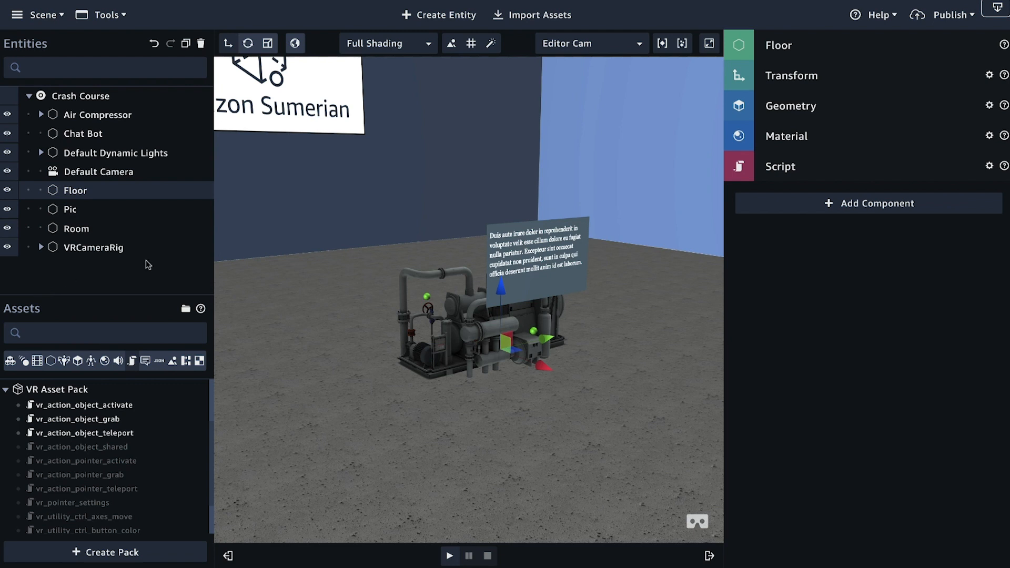
Step: View the details of the vr_action_object_activate script and select the Air Compressor entity
scroll(266, 290, up, 2)
scroll(264, 277, down, 3)
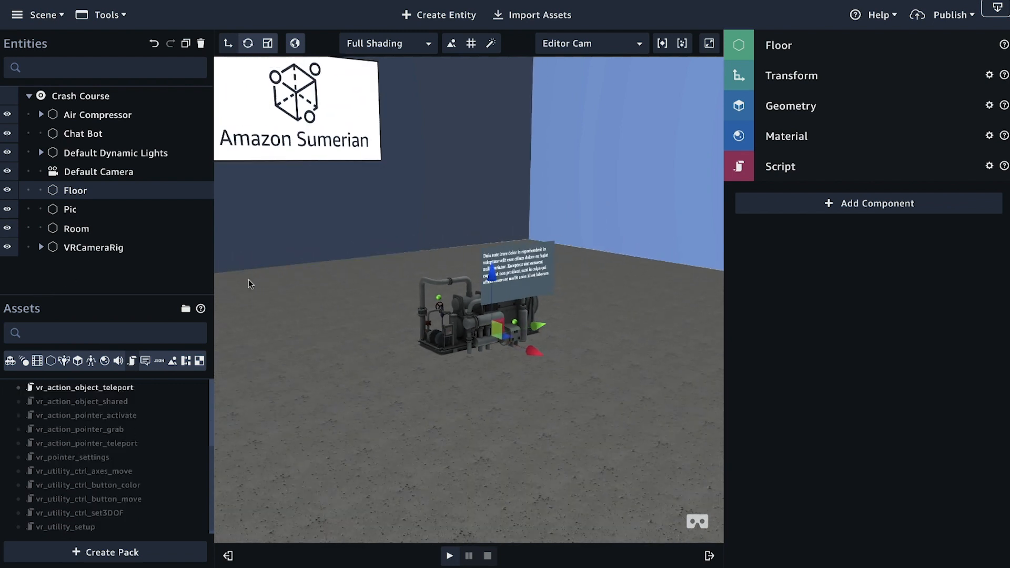
click(101, 120)
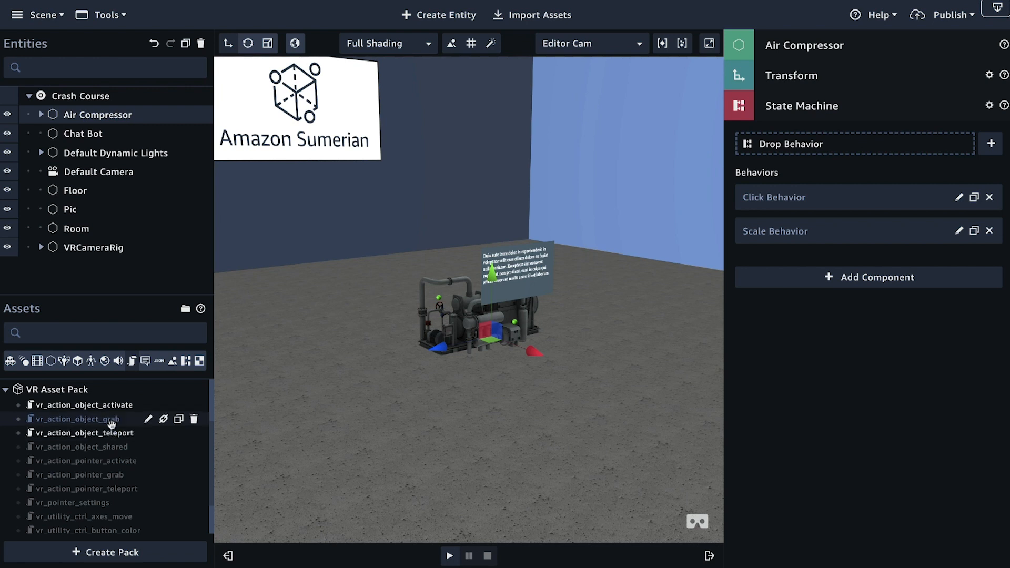
click(60, 405)
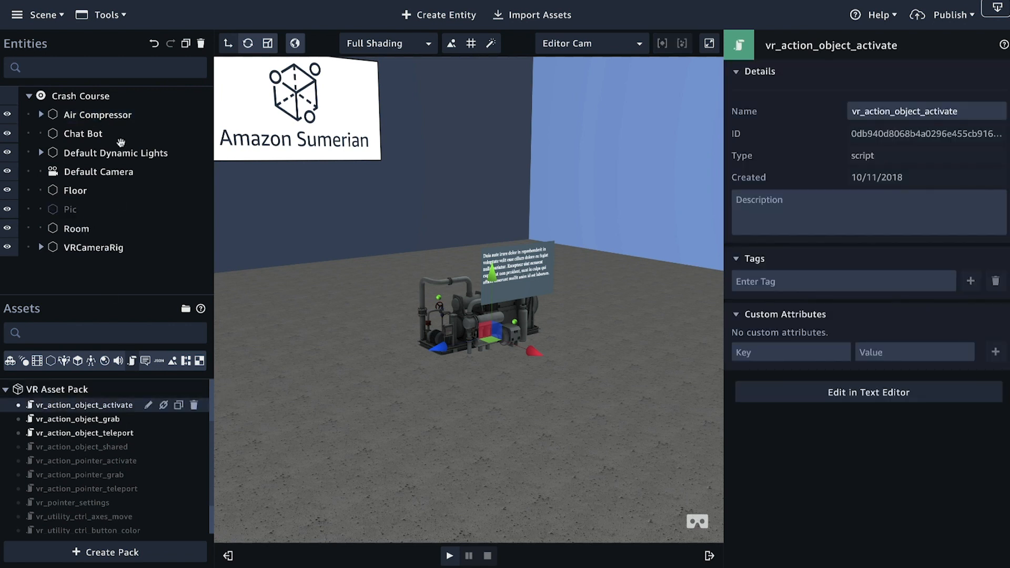
click(113, 116)
click(866, 278)
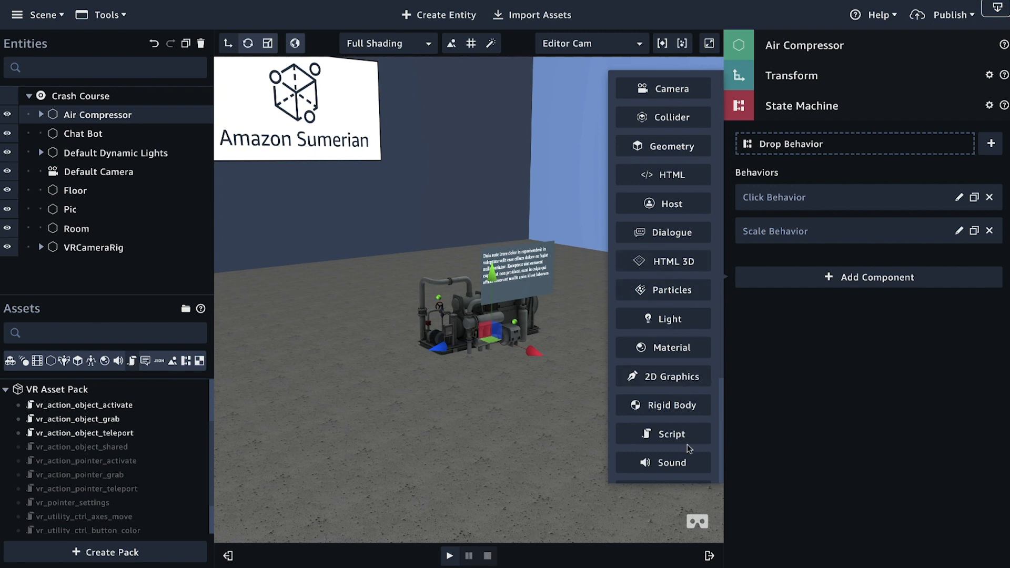
click(683, 436)
scroll(123, 433, down, 1)
scroll(123, 434, up, 3)
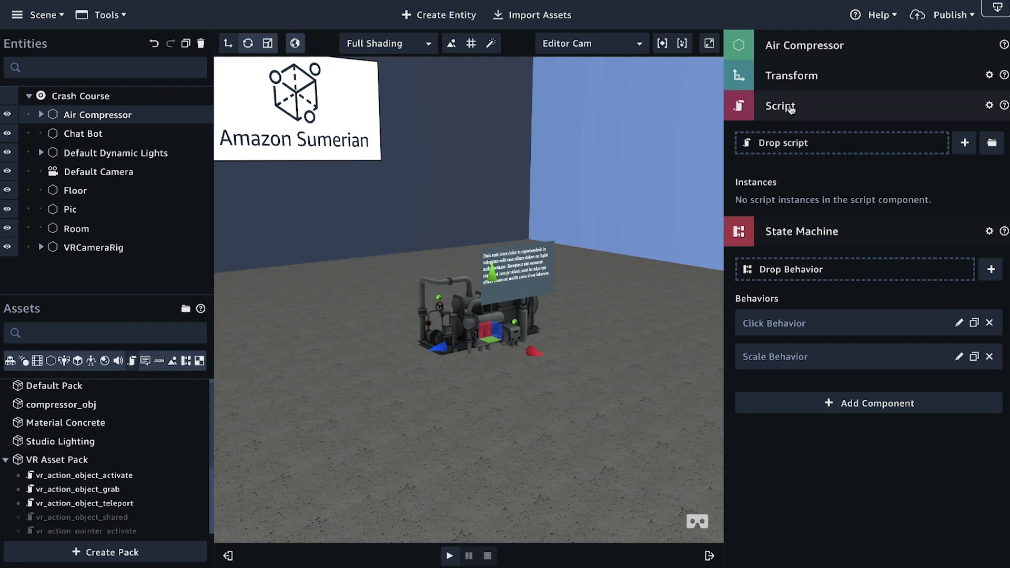
click(989, 104)
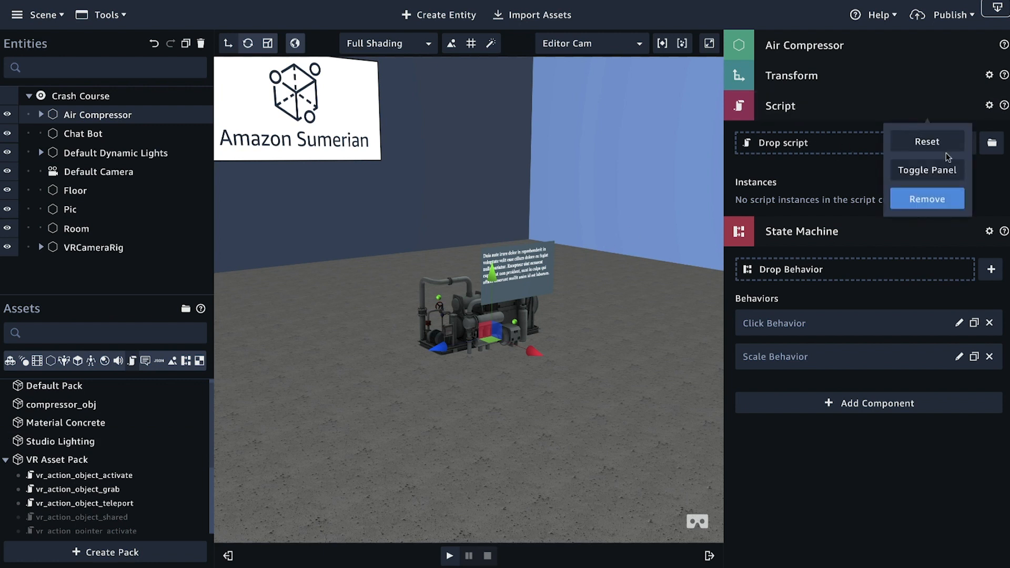
click(927, 199)
Step: Attach the vr_action_object_activate script from the VR Asset Pack to the Air Compressor entity
scroll(127, 450, up, 3)
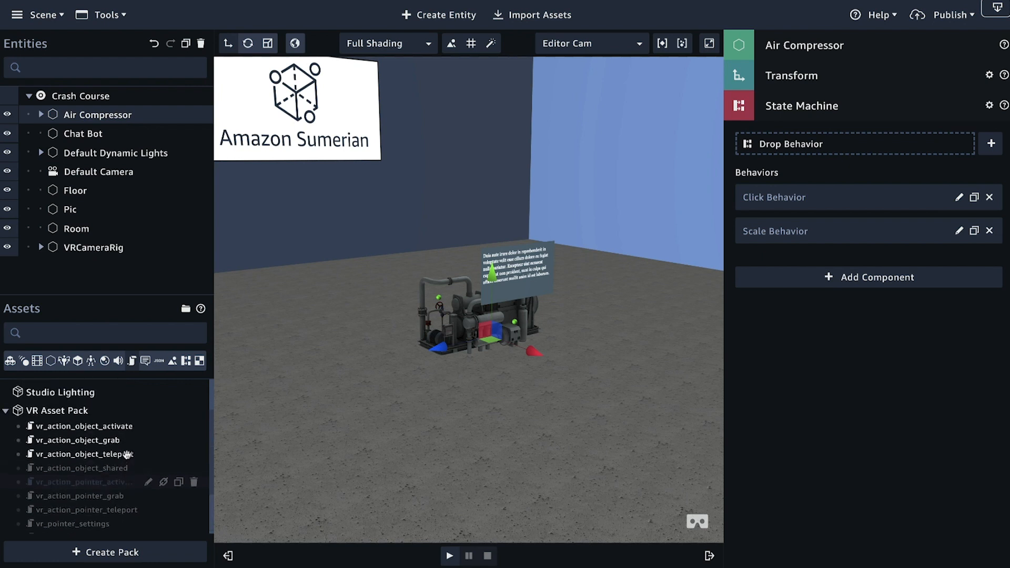
drag(80, 428, 896, 381)
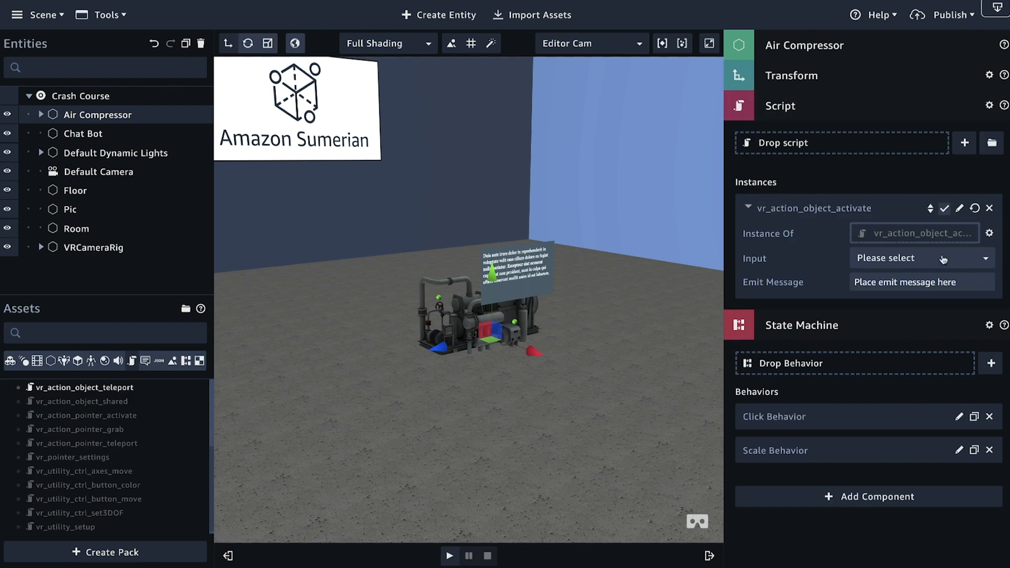
scroll(473, 316, up, 1)
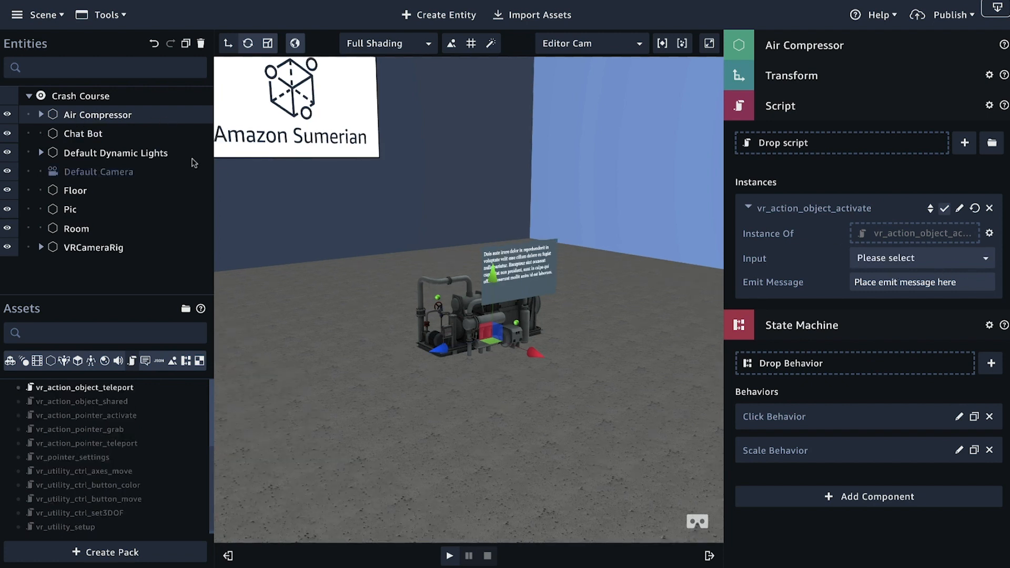
Step: Filter the assets to behaviors and examine the Click Behavior's state graph from the Default Pack
click(131, 360)
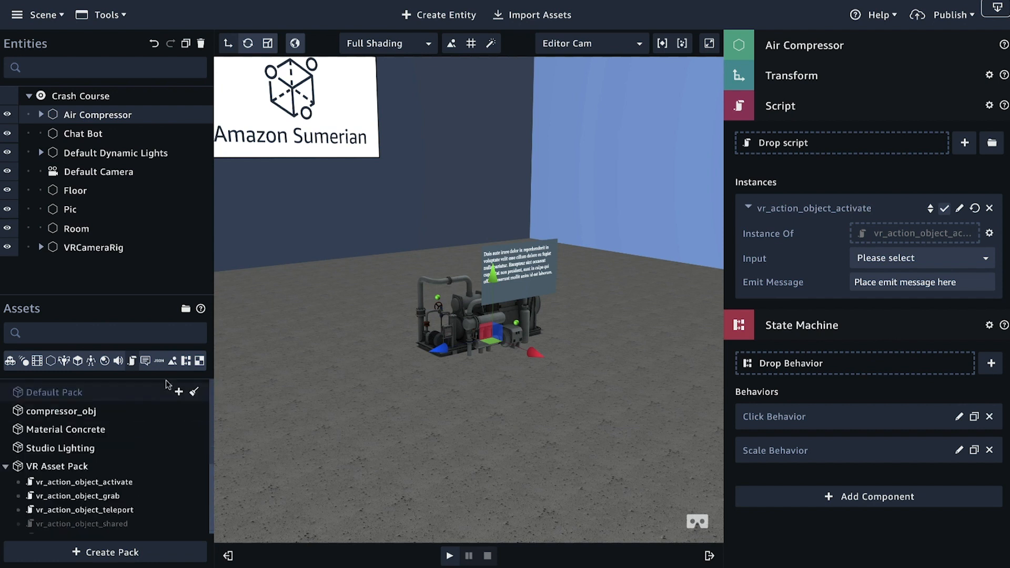
click(5, 393)
click(76, 422)
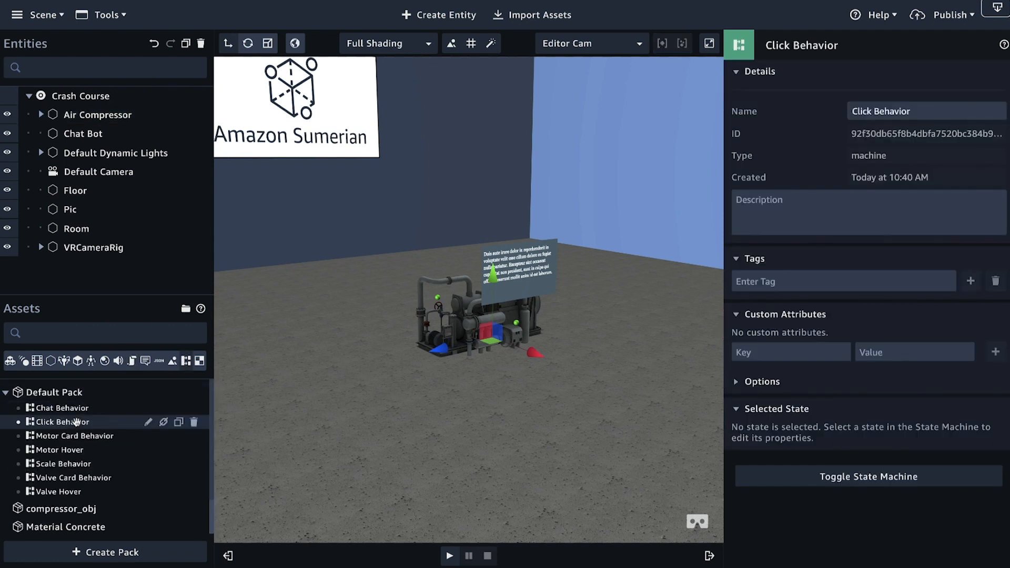
click(875, 478)
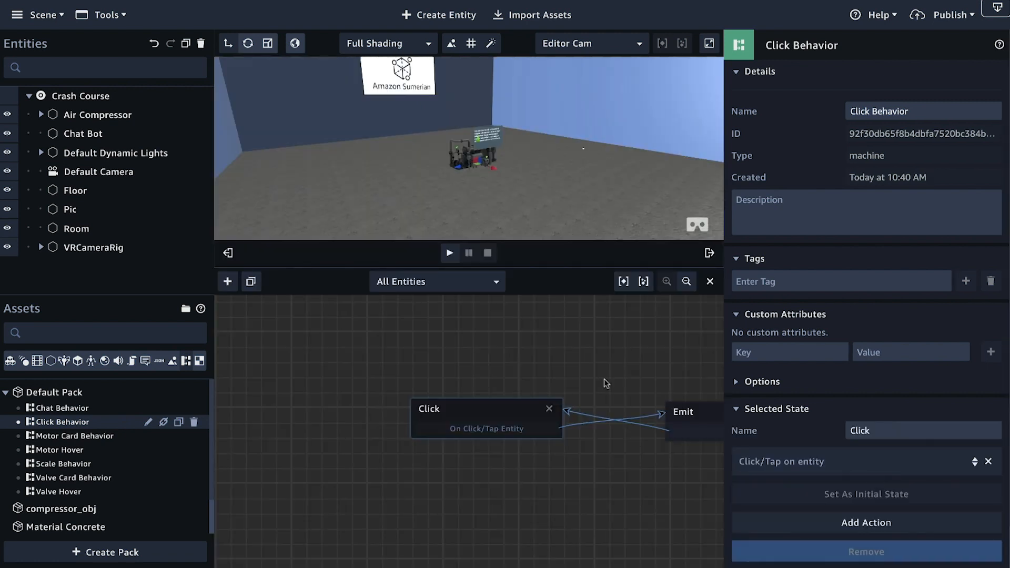
drag(624, 378, 515, 388)
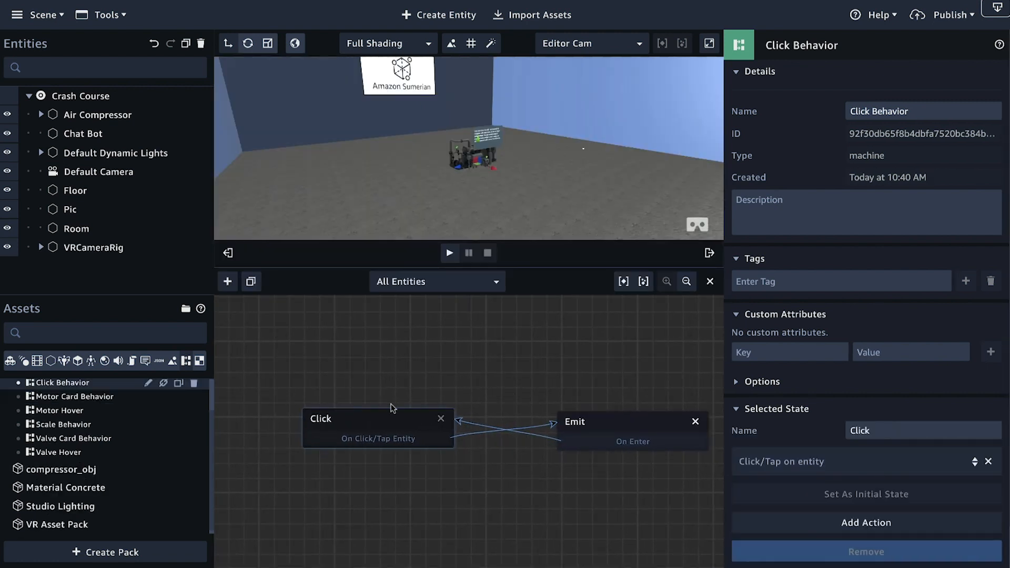
scroll(440, 173, up, 10)
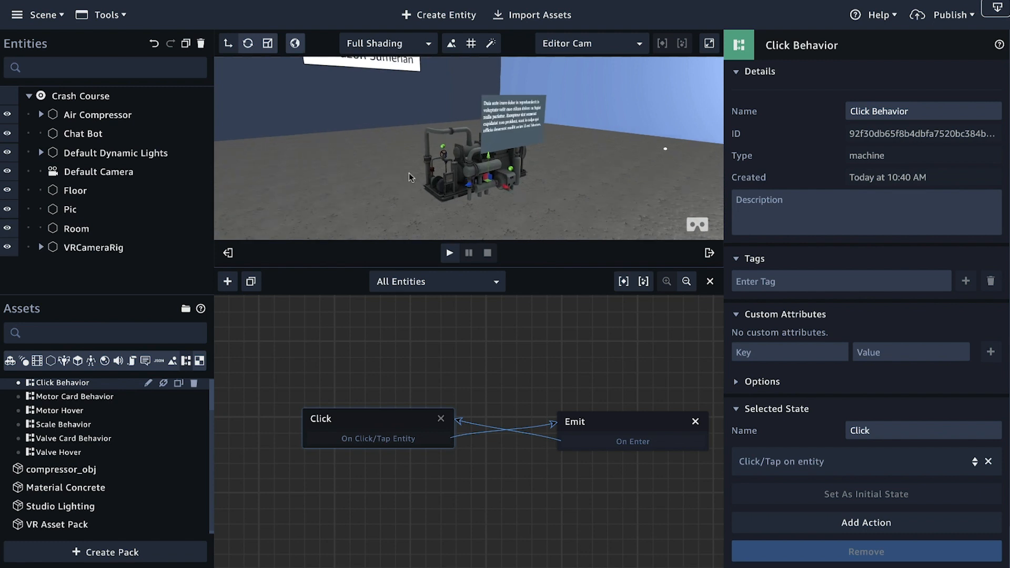
scroll(409, 223, up, 1)
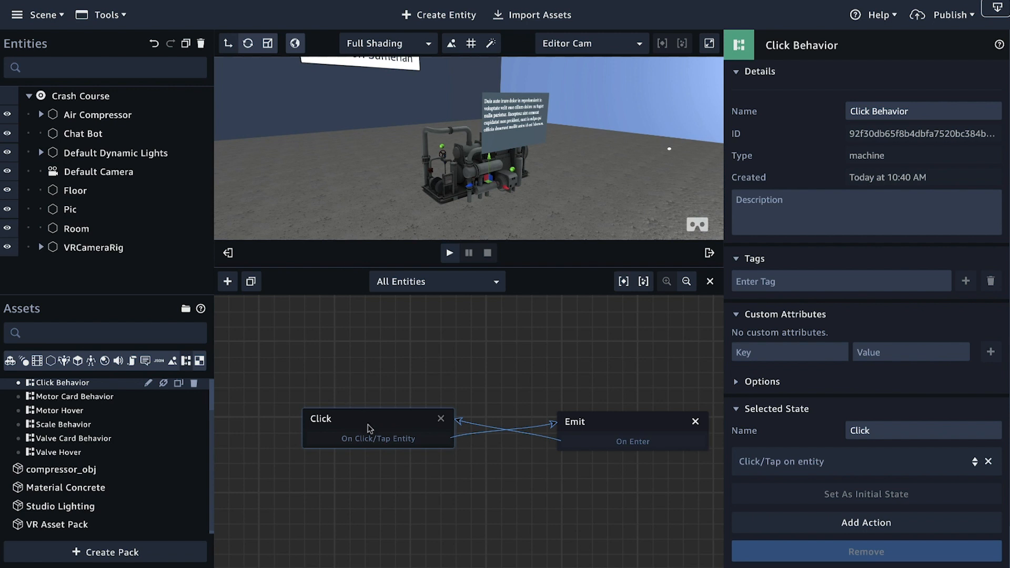
drag(428, 373, 382, 372)
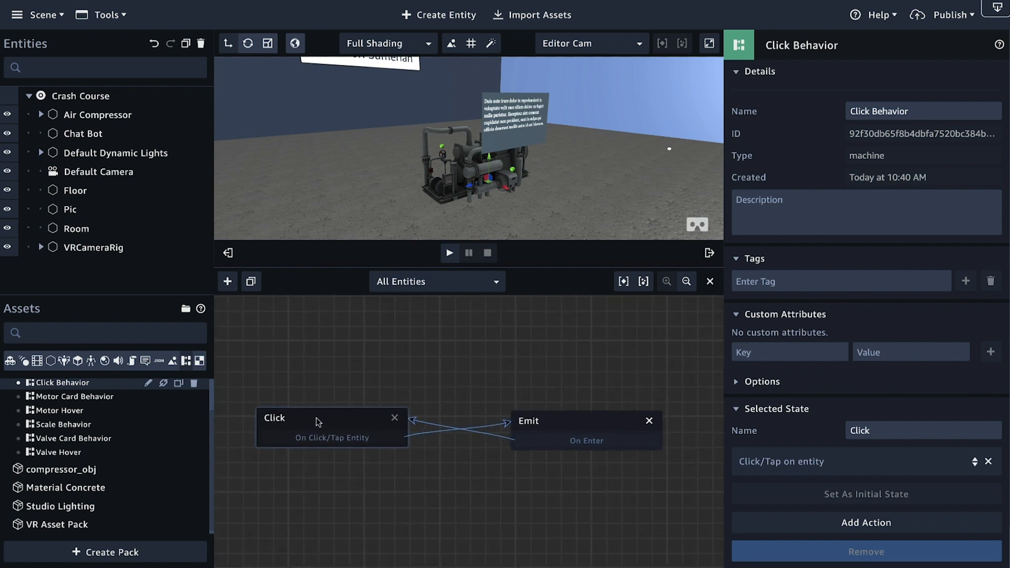
scroll(447, 425, down, 1)
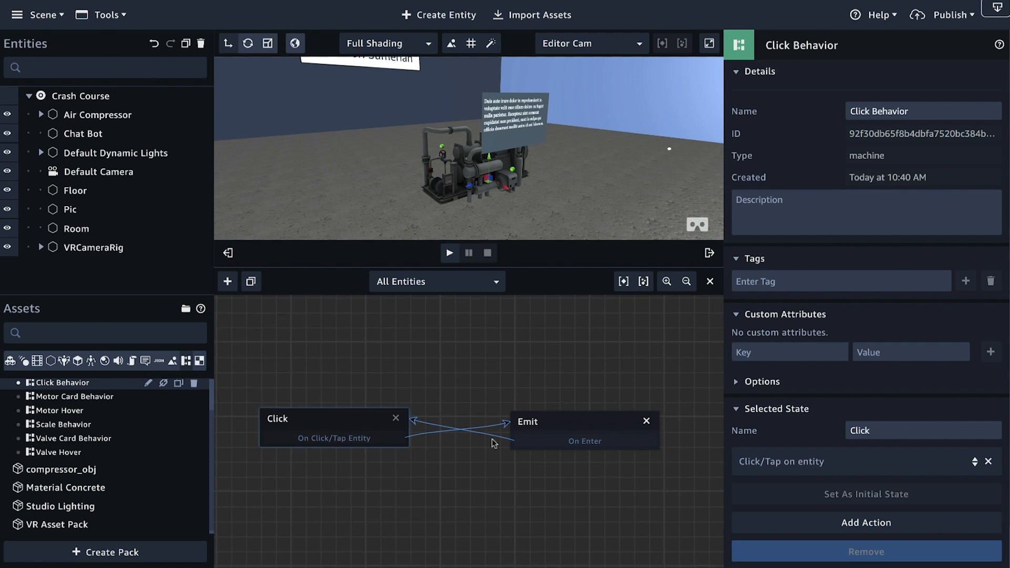
Step: Examine the Scale Behavior's state graph and the message channel of its Listen state
click(66, 425)
drag(472, 372, 394, 363)
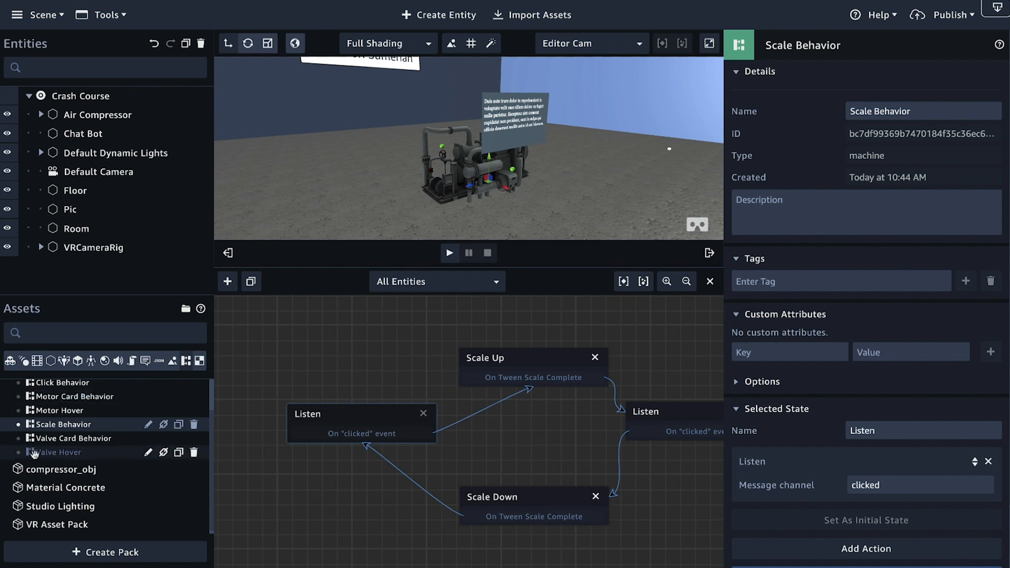
scroll(55, 476, up, 1)
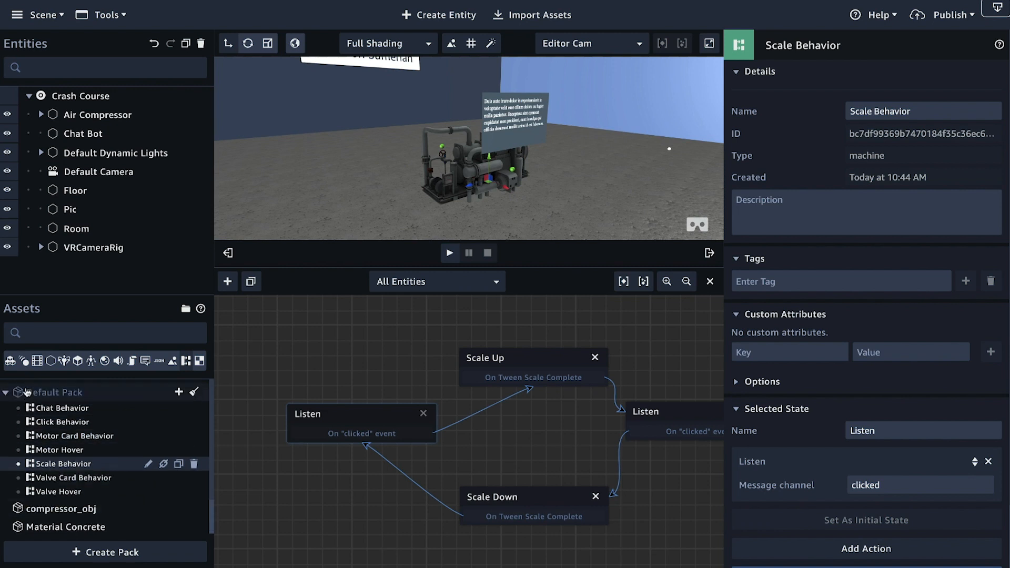
Step: Set the Air Compressor's vr_action_object_activate script to the OnActionButtonDown input with the emit message "clicked"
click(95, 116)
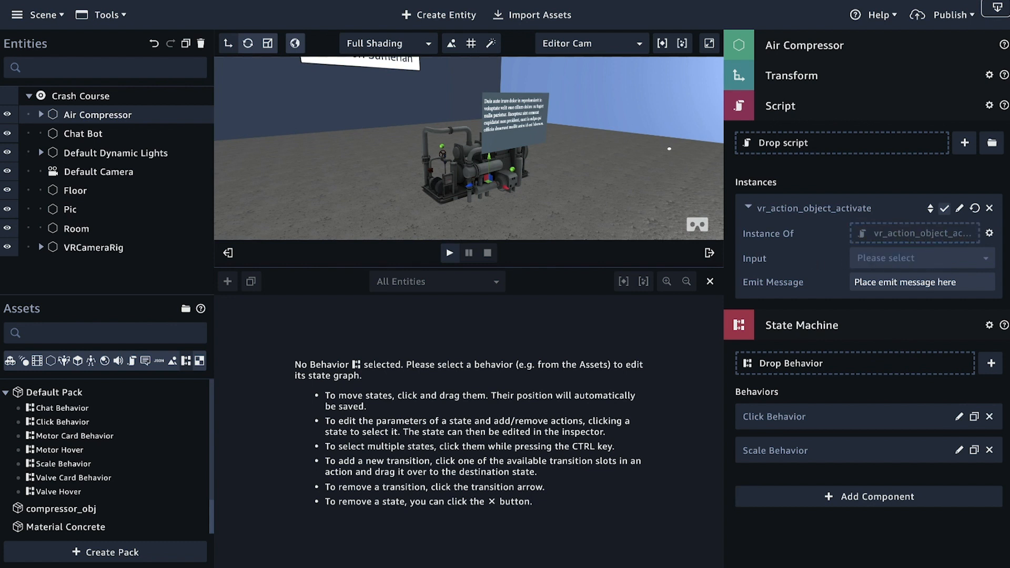
click(937, 261)
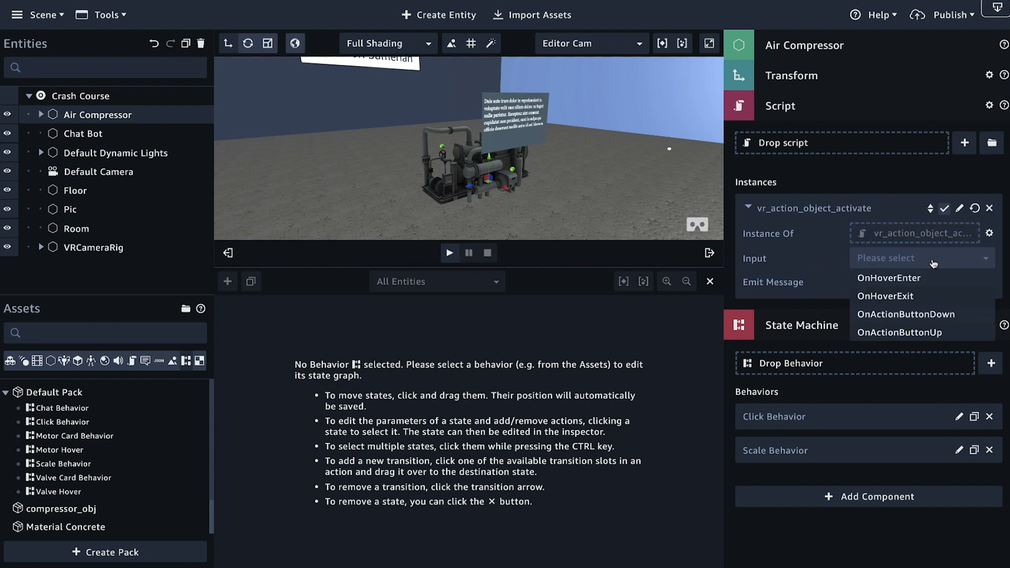
click(932, 315)
click(918, 283)
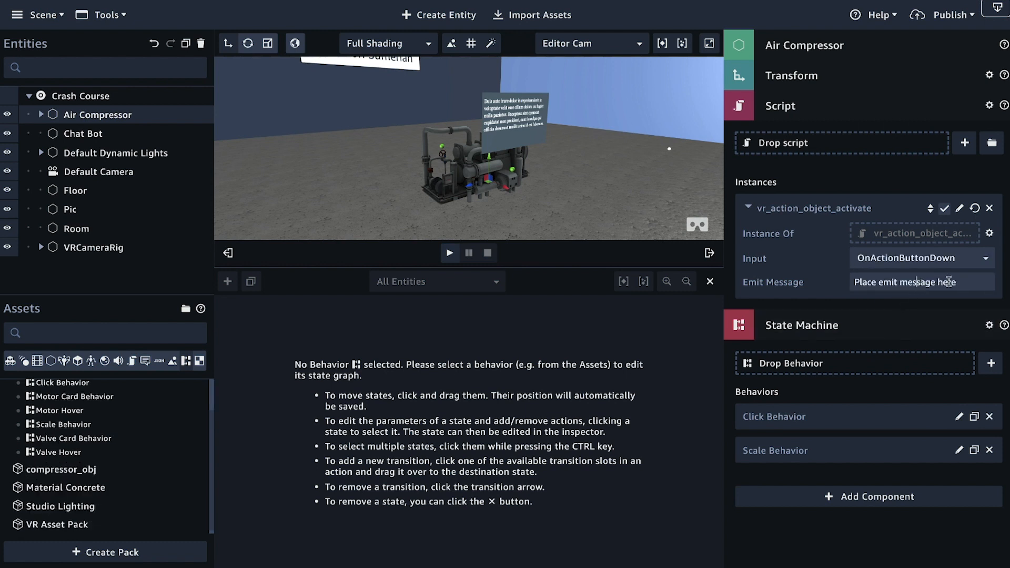
drag(959, 281, 849, 284)
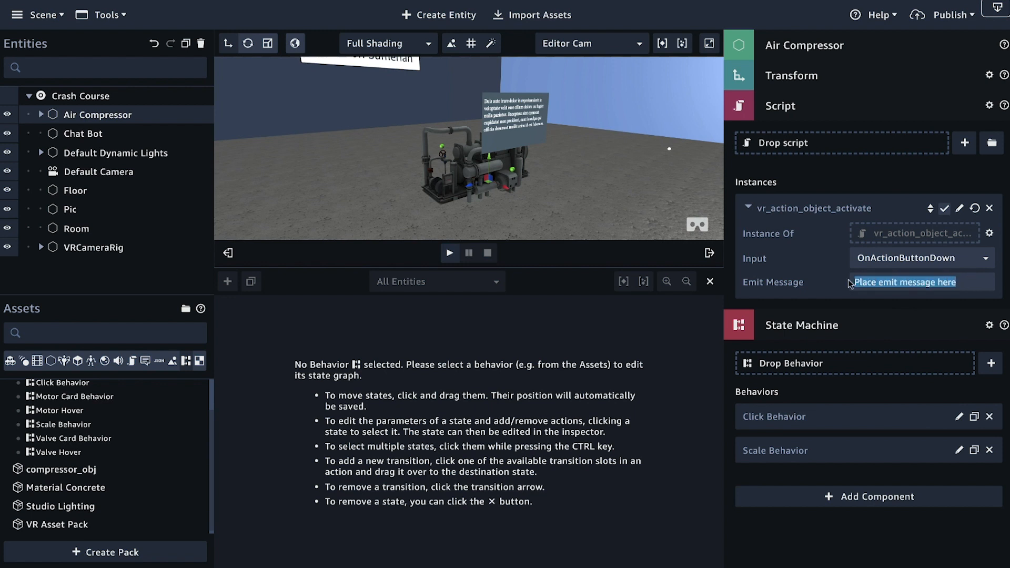
text(clicked)
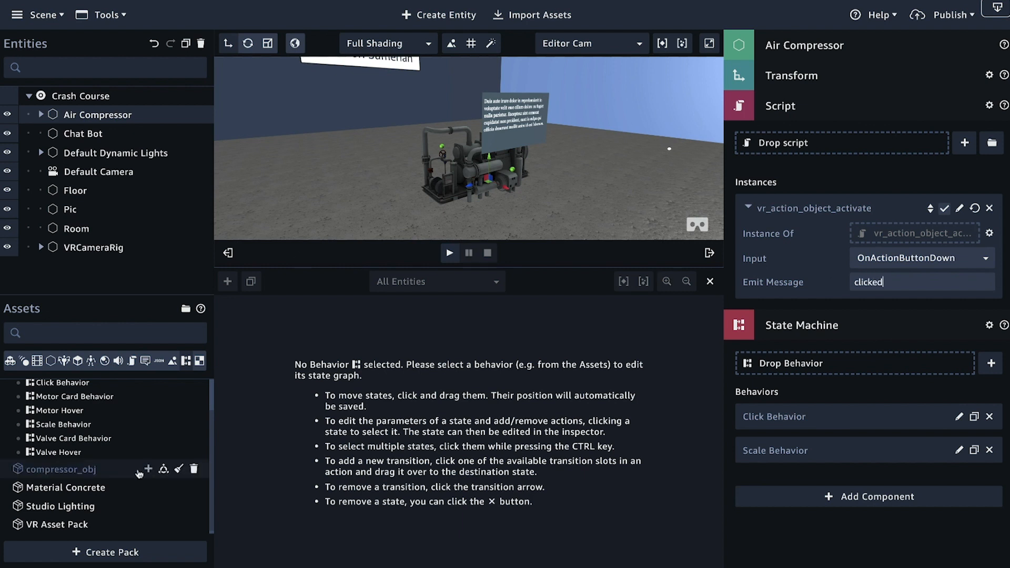
Step: Check the message channel of the Emit state in the Click Behavior
scroll(78, 463, up, 2)
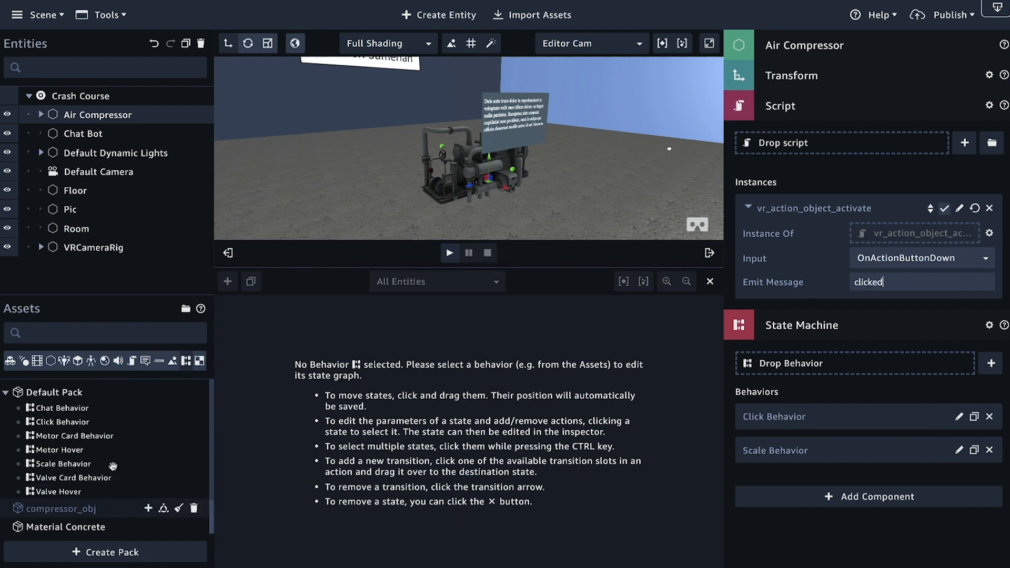
click(63, 422)
scroll(79, 415, down, 2)
drag(527, 417, 528, 416)
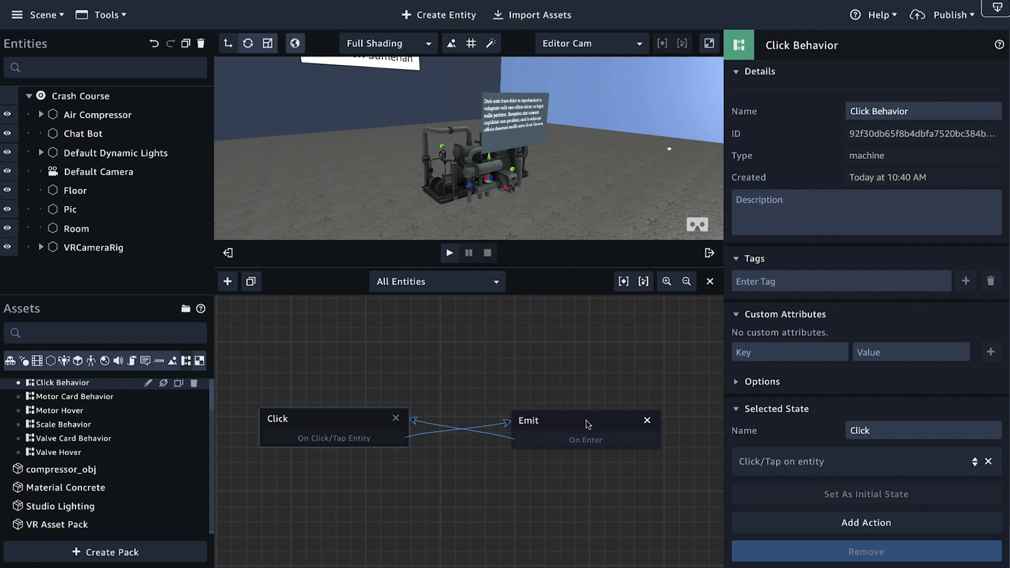
click(564, 434)
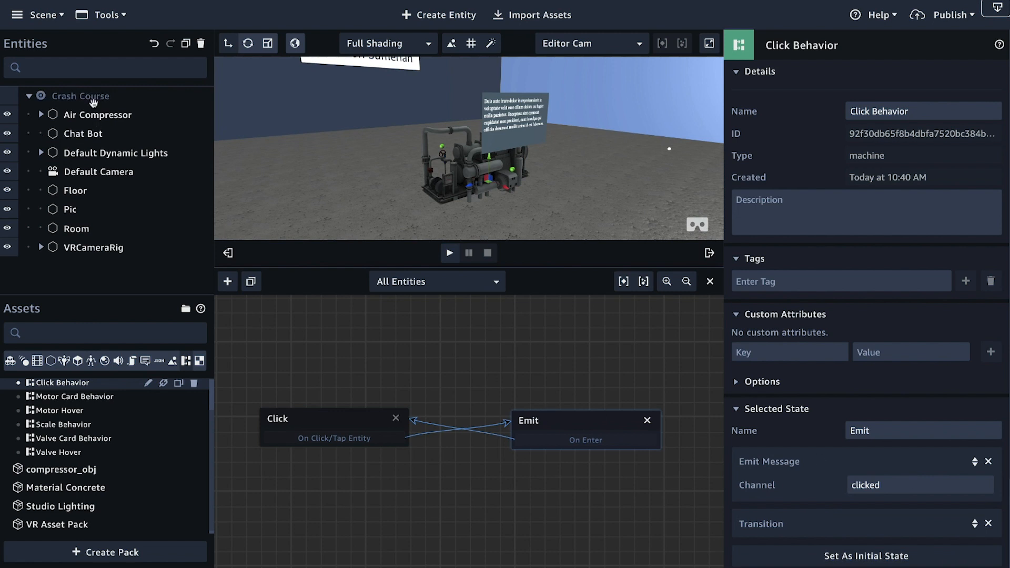
Step: Attach the vr_action_object_activate script to the Valve Hot Spot entity inside the Air Compressor
click(92, 117)
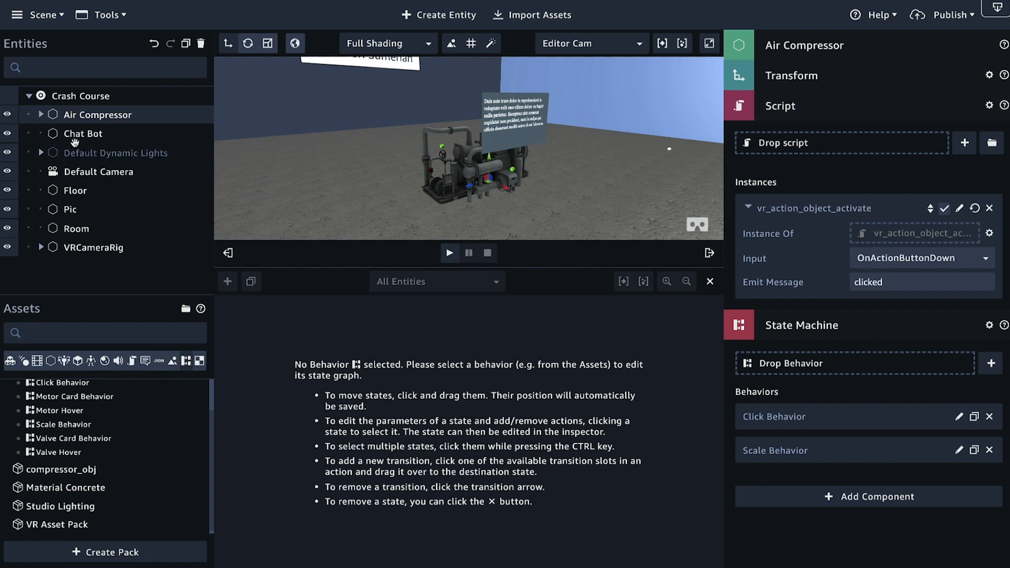
click(41, 115)
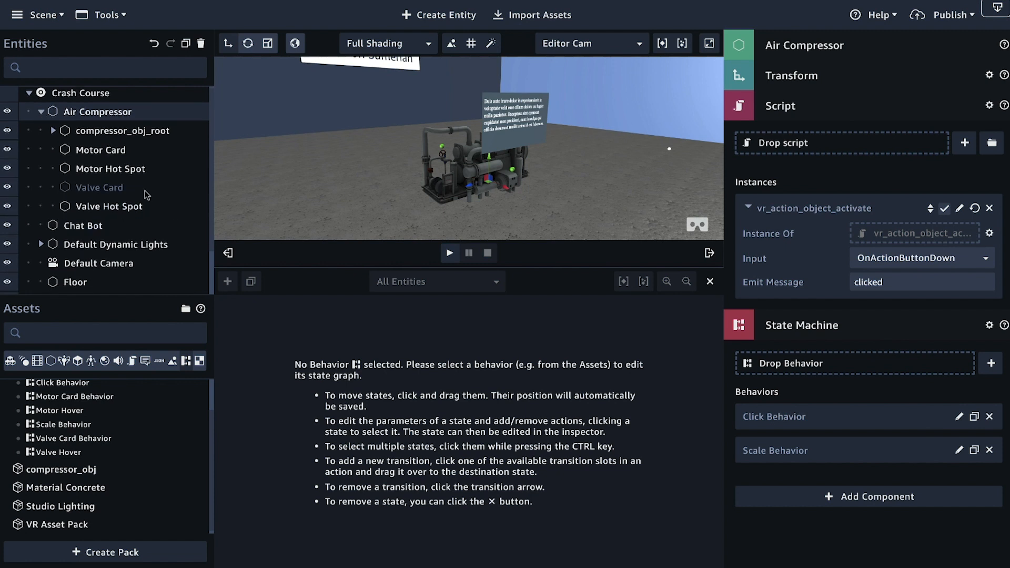
click(110, 209)
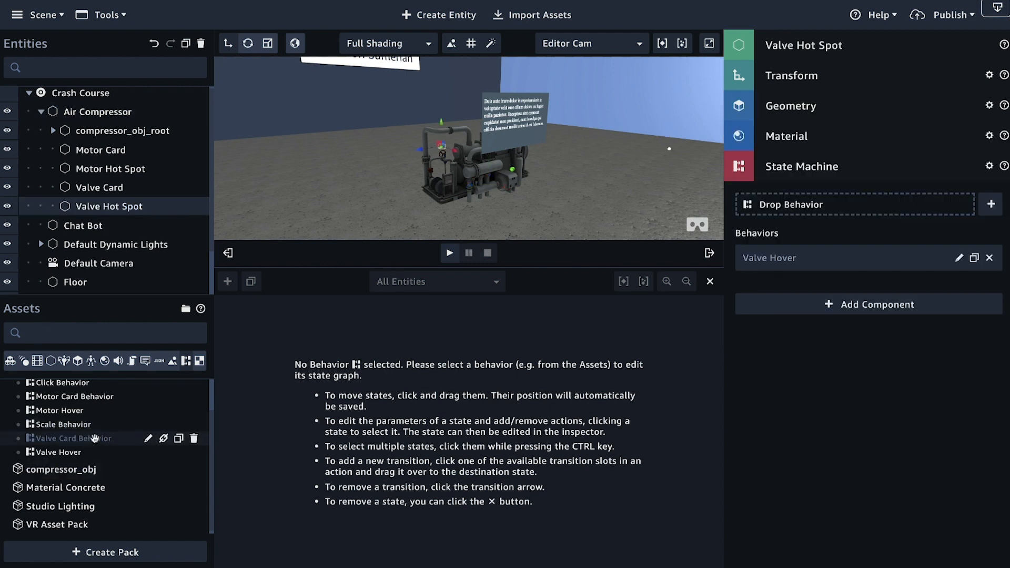
scroll(58, 419, down, 1)
click(133, 361)
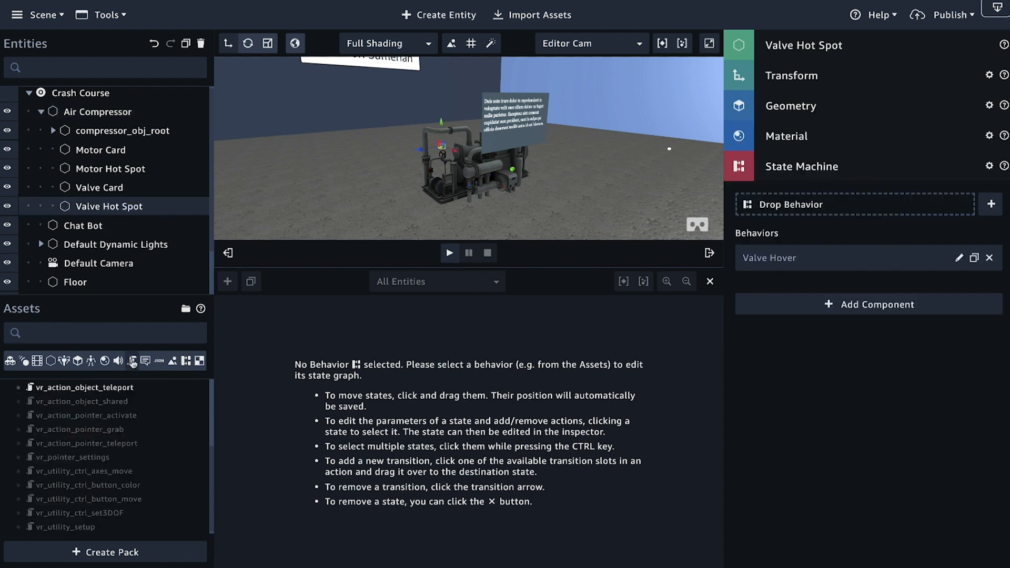
scroll(94, 419, up, 3)
drag(94, 420, 781, 387)
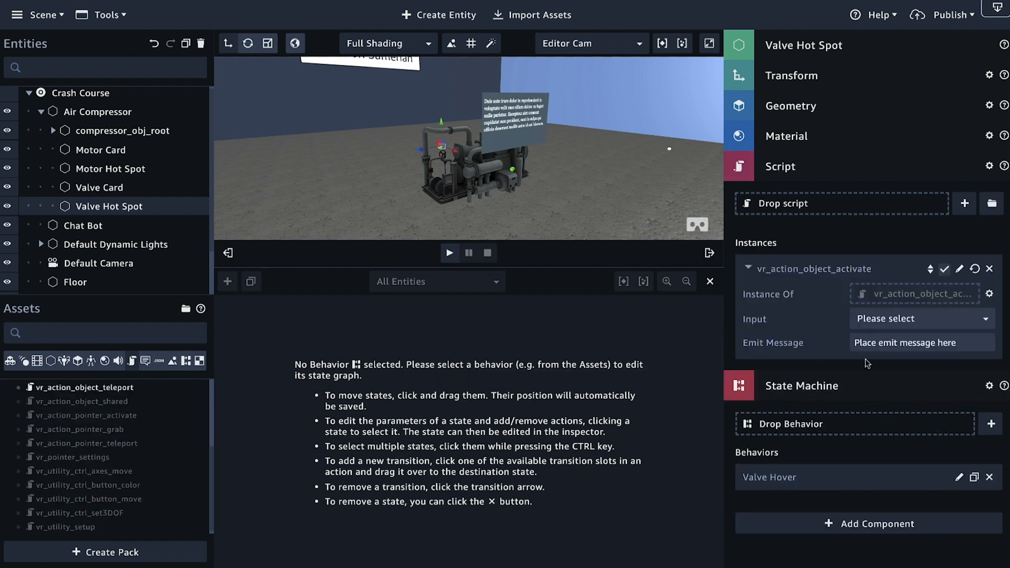
Step: Set the Valve Hot Spot's vr_action_object_activate script to the OnHoverEnter input with the emit message "valveOn"
click(934, 322)
click(923, 338)
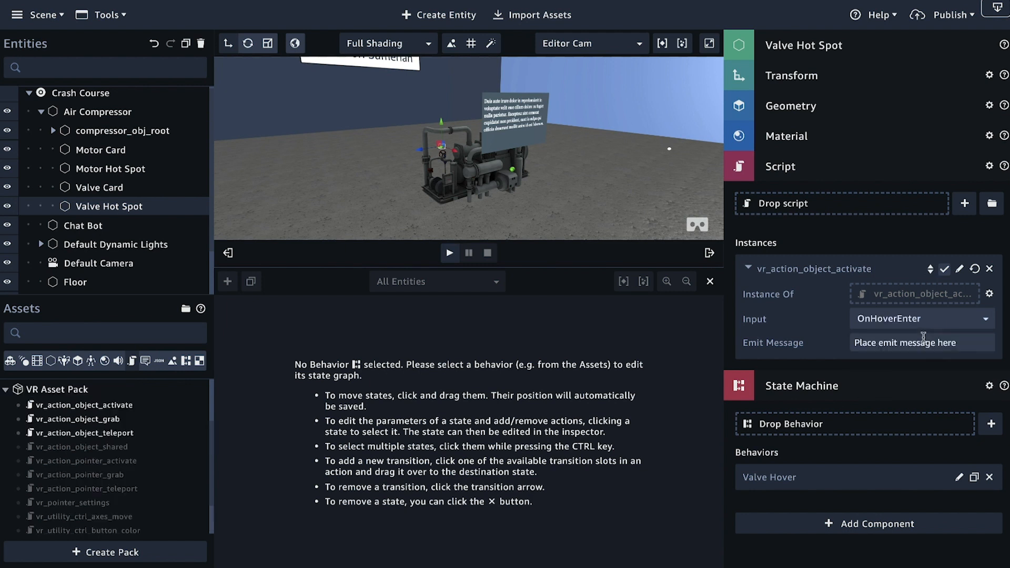
drag(970, 343, 825, 339)
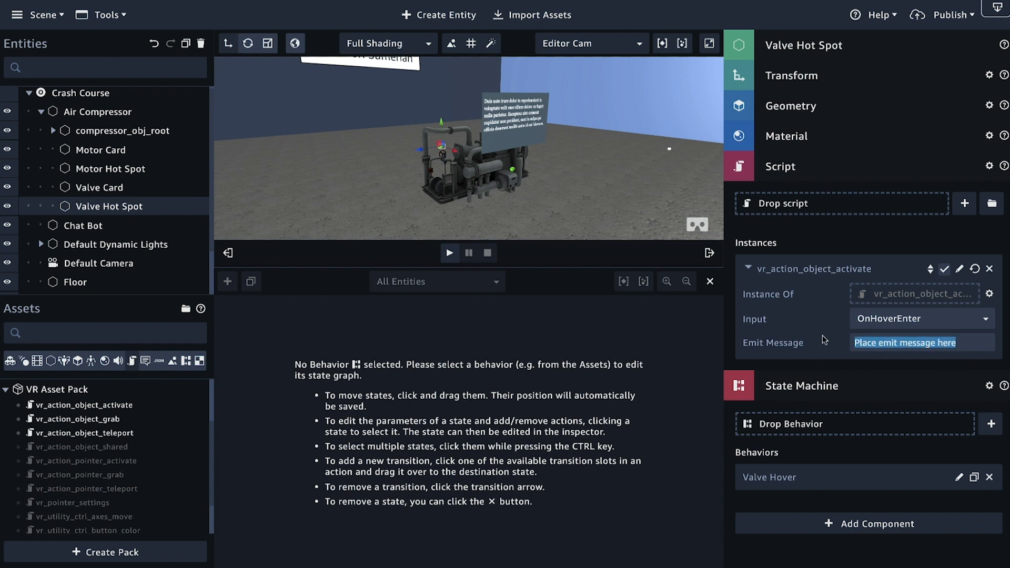
text(va)
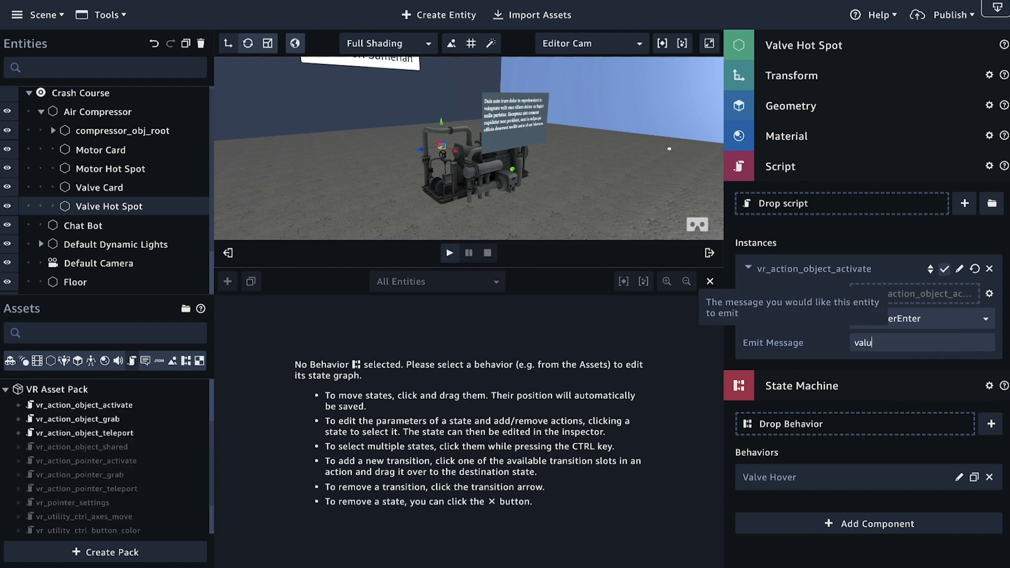
text(lveOn)
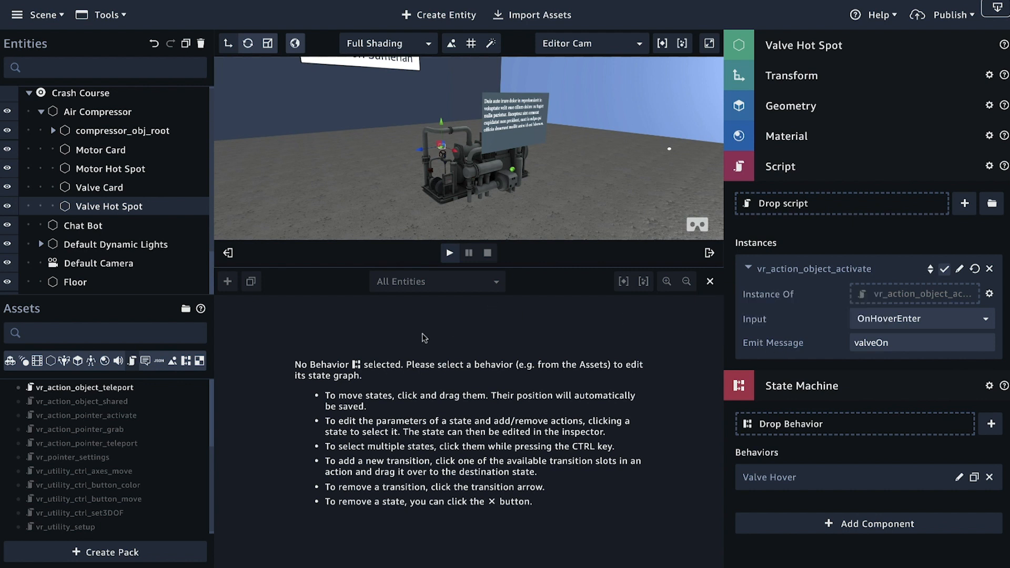
Step: Add a second vr_action_object_activate script to the Valve Hot Spot, using the OnHoverExit input and the emit message "valveOff"
scroll(100, 419, up, 2)
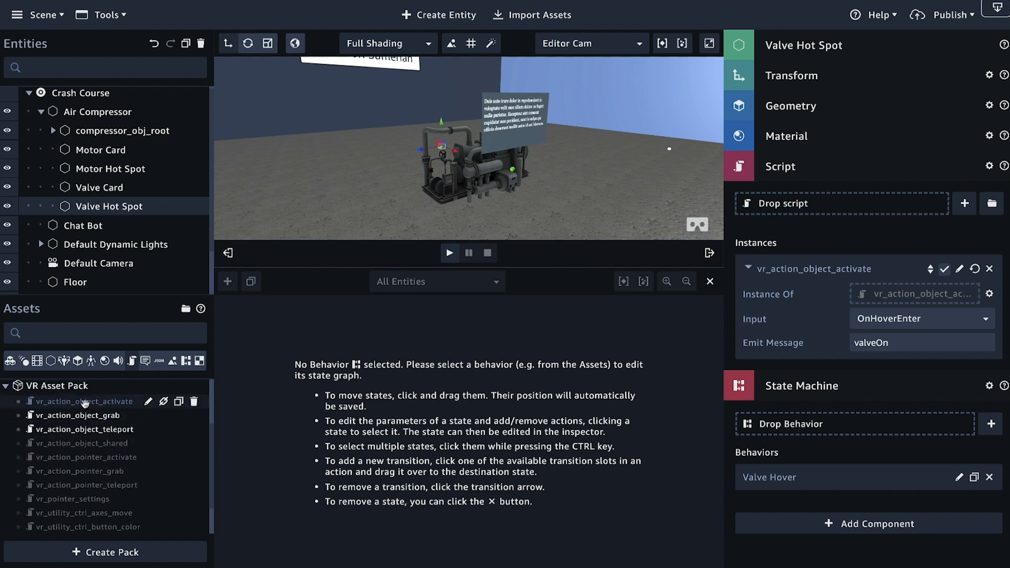
drag(79, 403, 780, 207)
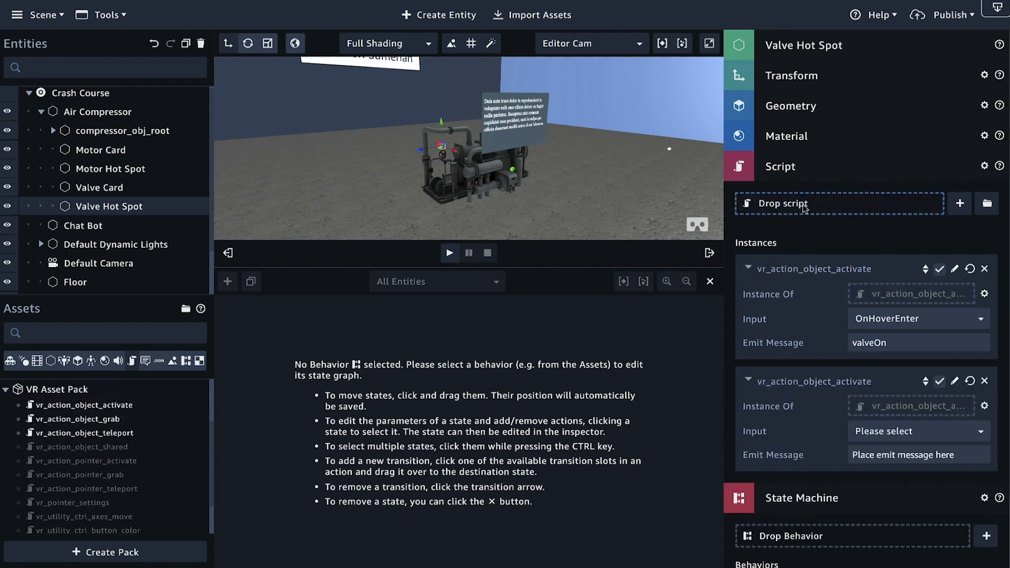
click(929, 433)
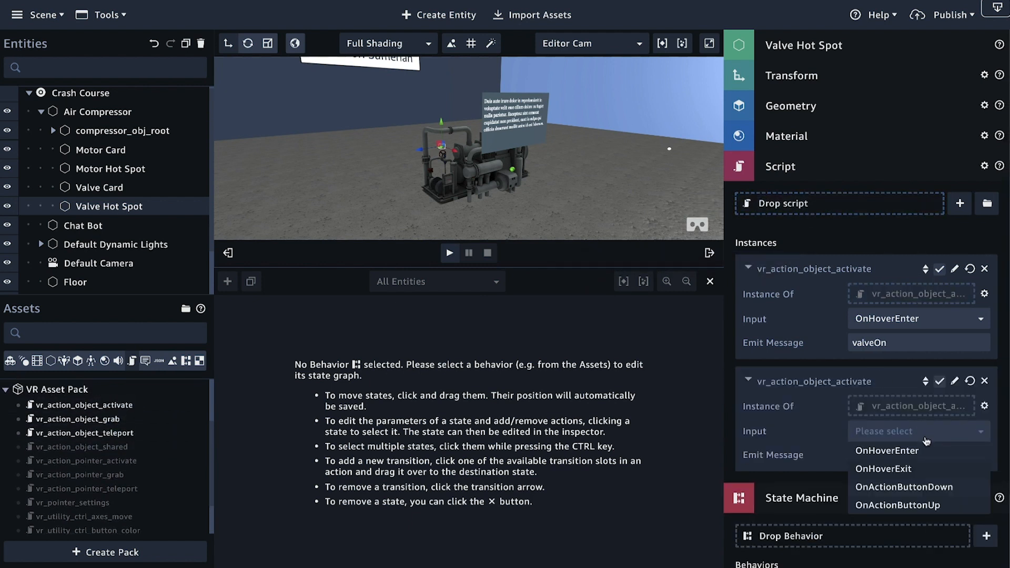
click(905, 474)
drag(953, 456, 850, 455)
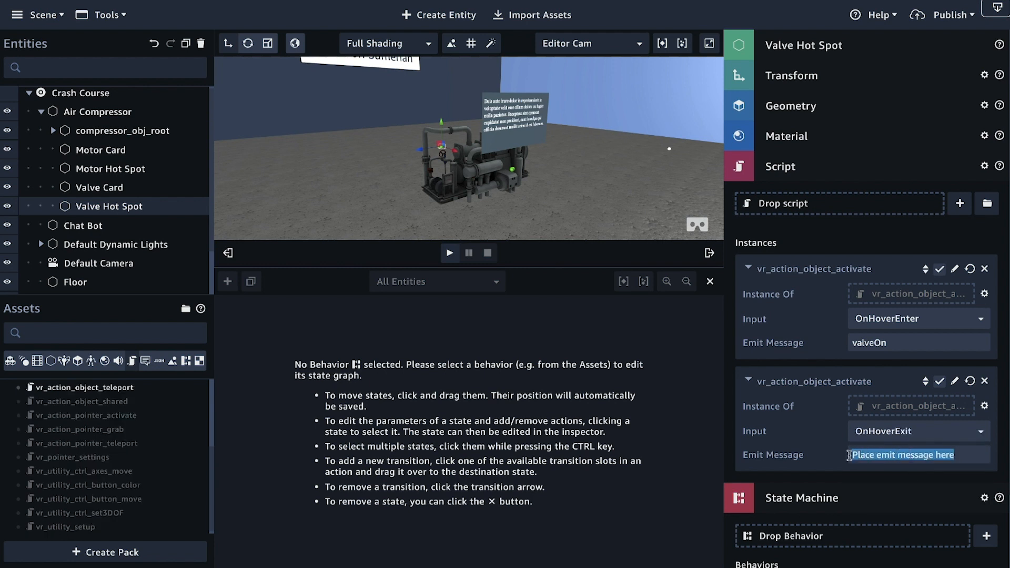
text(valveOff)
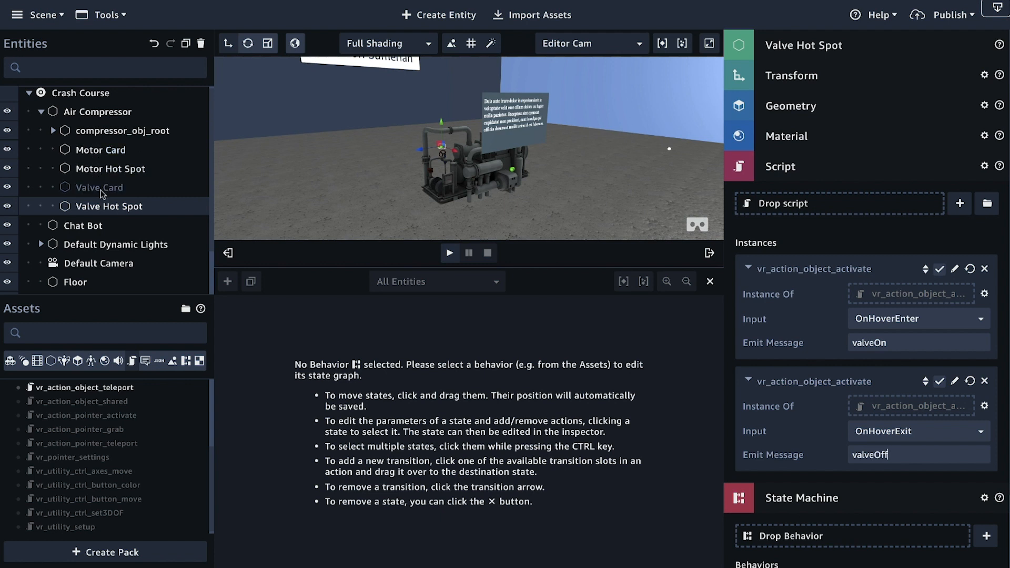
Step: Attach two instances of the vr_action_object_activate script to the Motor Hot Spot entity
click(97, 171)
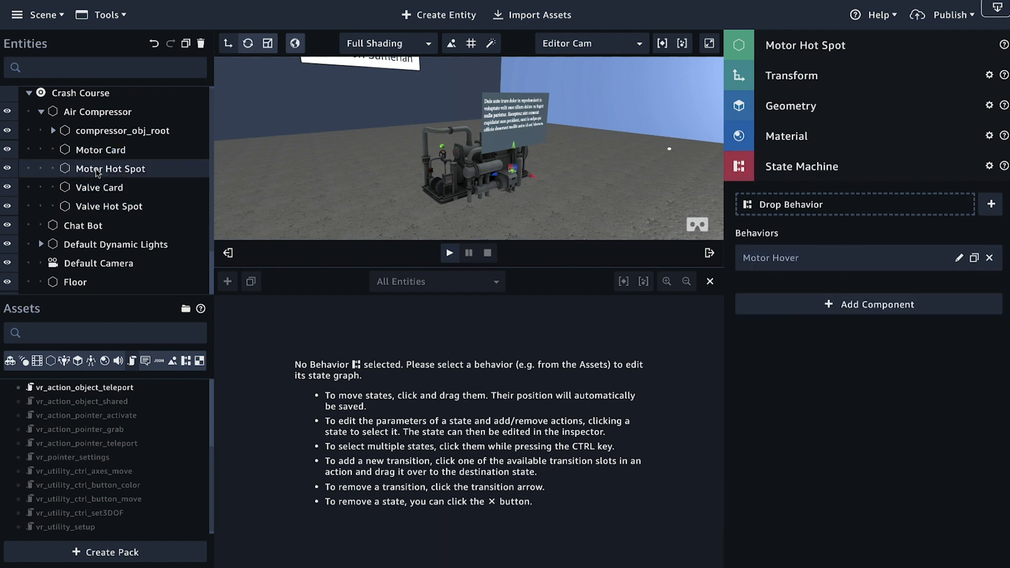
scroll(152, 441, up, 3)
drag(84, 421, 813, 448)
scroll(123, 454, down, 1)
scroll(122, 453, up, 2)
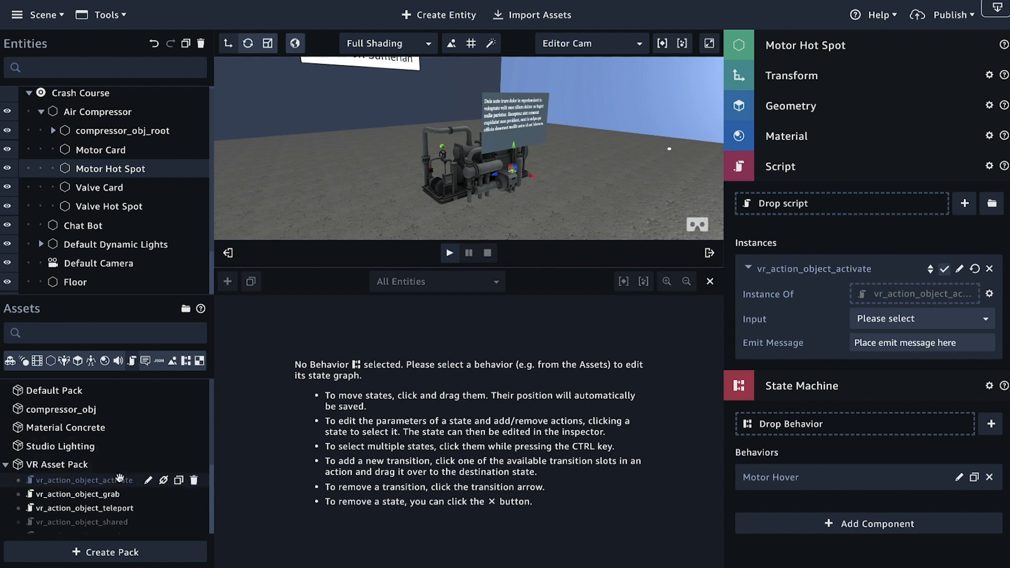
drag(119, 480, 832, 204)
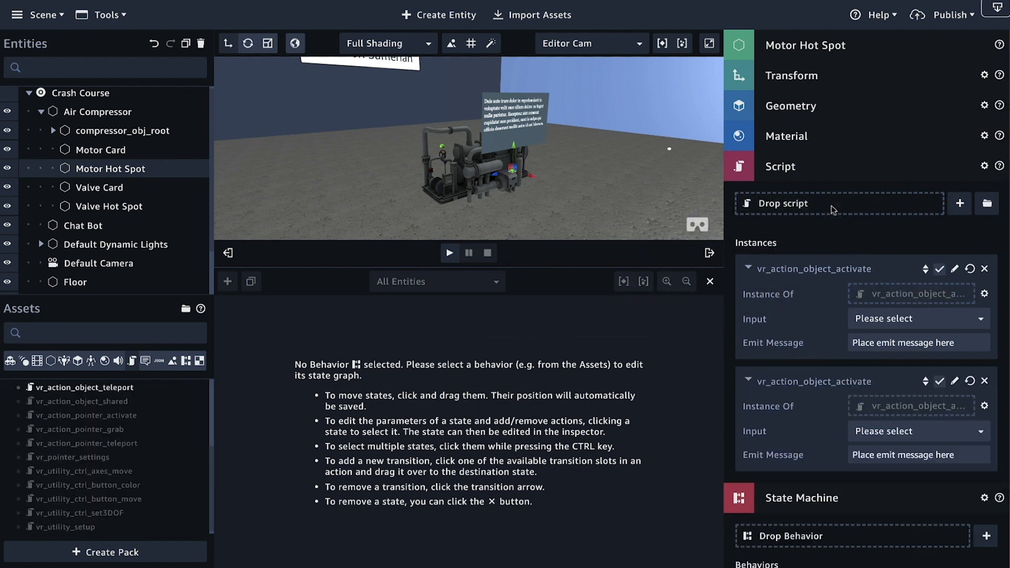
Step: Set the Motor Hot Spot's first script instance to the OnHoverEnter input with the emit message "motorOn"
click(918, 322)
click(916, 338)
key(Tab)
text(motorO)
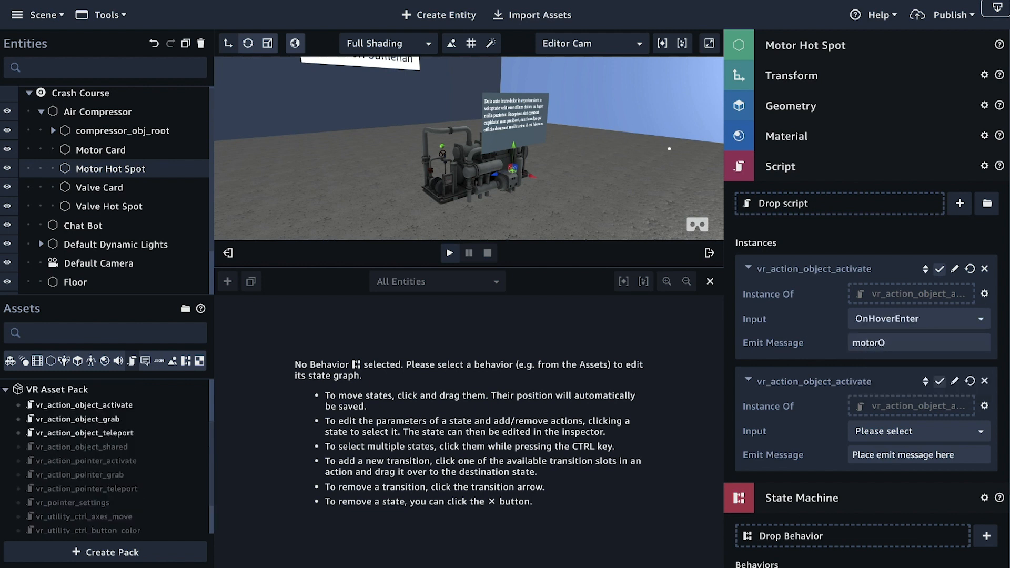
text(n)
Step: Set the Motor Hot Spot's second script instance to the OnHoverExit input with the emit message "motorOff"
click(911, 434)
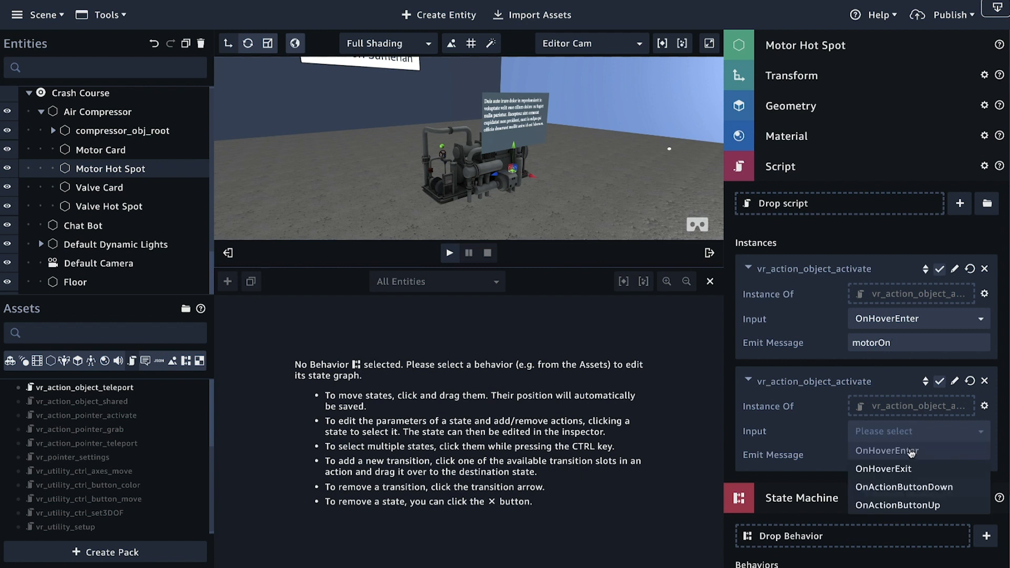
click(906, 470)
drag(968, 456, 834, 453)
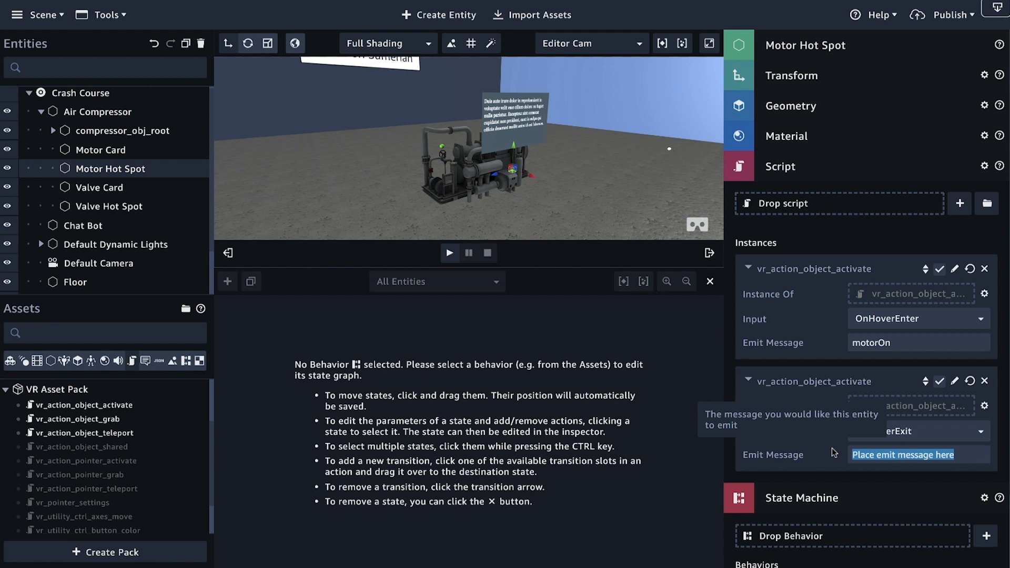
text(motorOff)
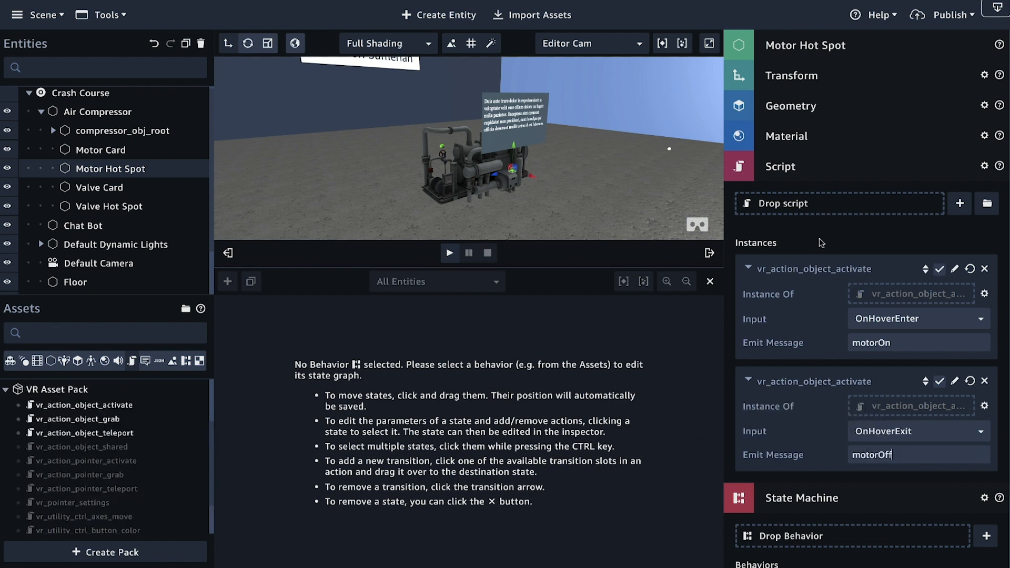
Step: Close the behavior state graph editor so the scene view takes up its space
scroll(822, 243, down, 1)
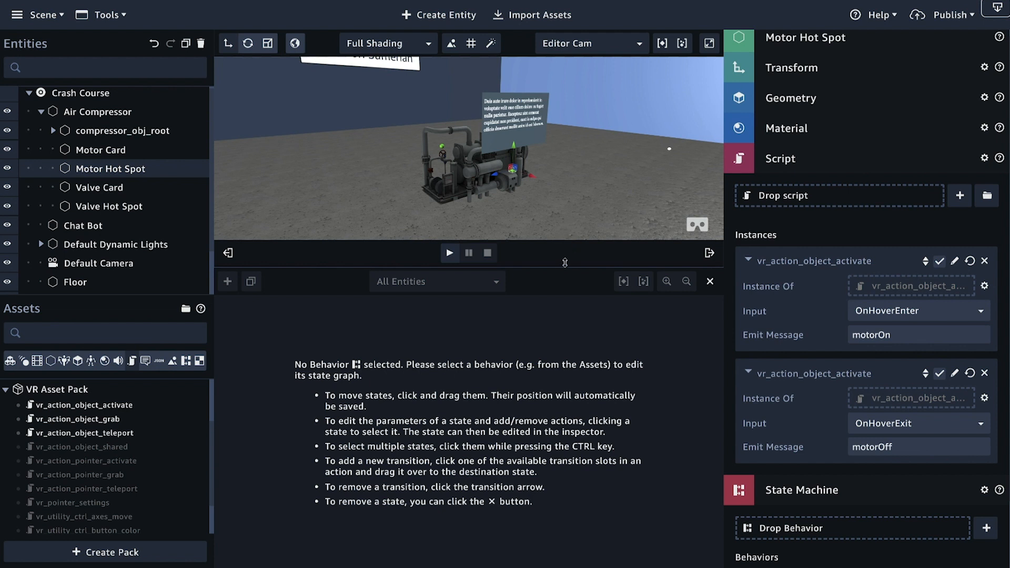
drag(567, 266, 566, 378)
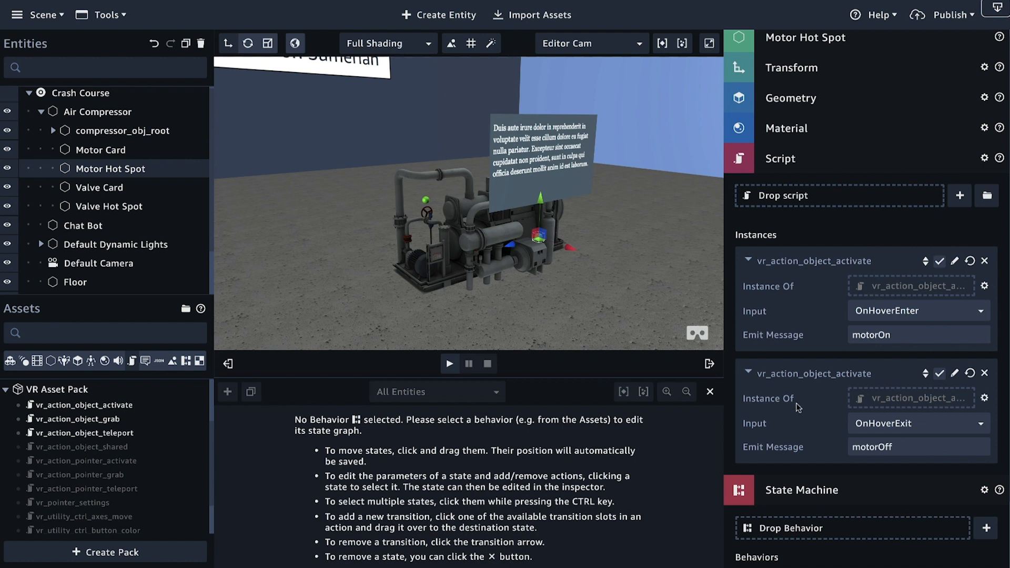
click(710, 392)
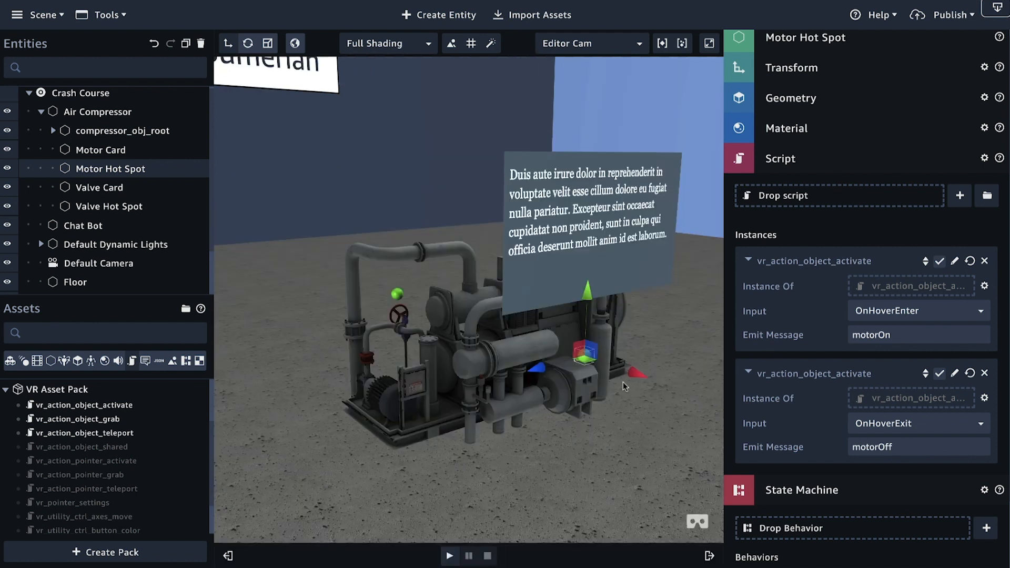
Step: Examine the Air Compressor with its valve and motor hot spots and text cards from several sides
scroll(623, 387, down, 5)
right_drag(621, 387, 572, 405)
scroll(205, 411, down, 2)
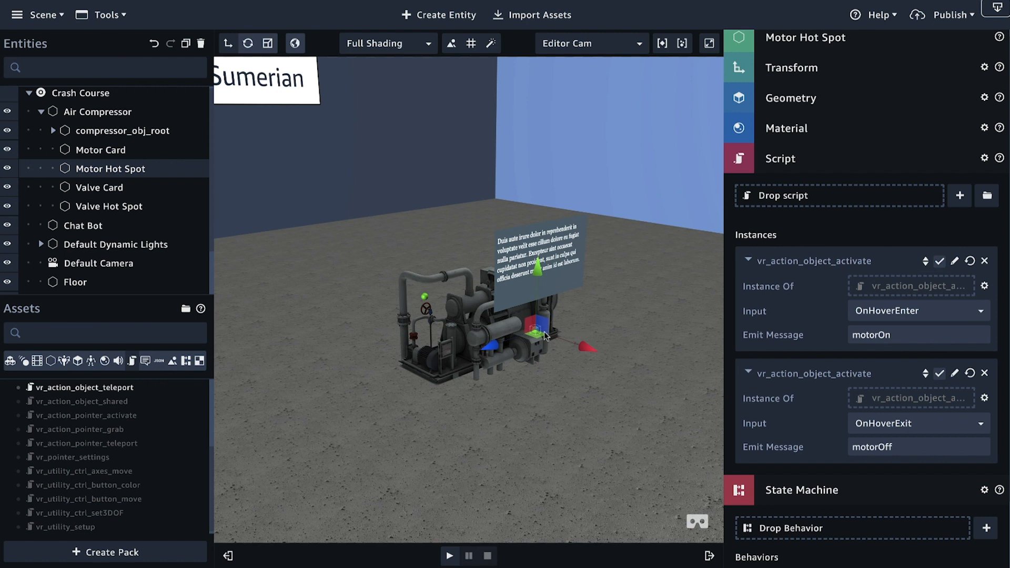
right_drag(475, 353, 618, 350)
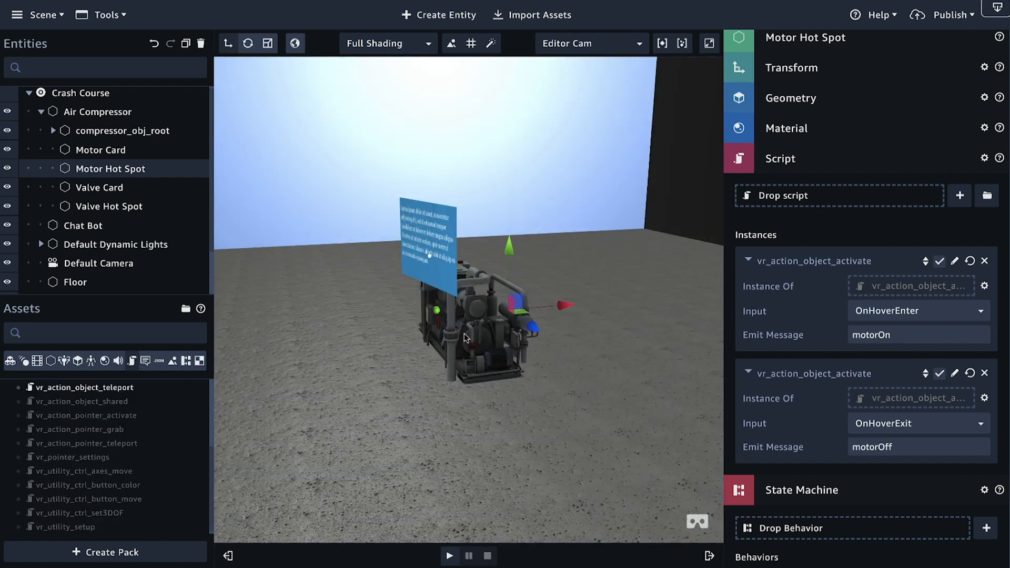
right_drag(465, 338, 333, 266)
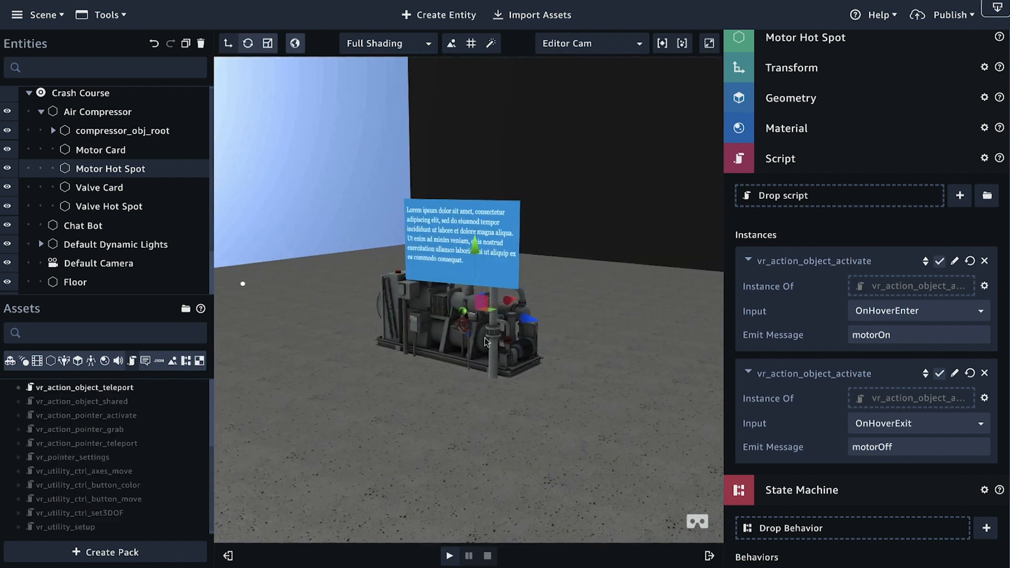
scroll(445, 356, down, 2)
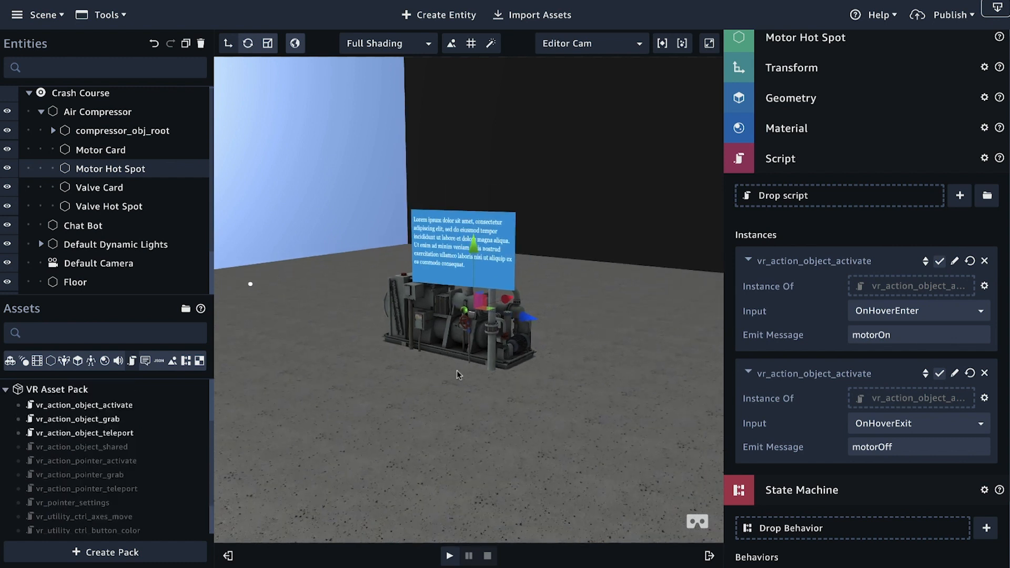
scroll(456, 375, up, 5)
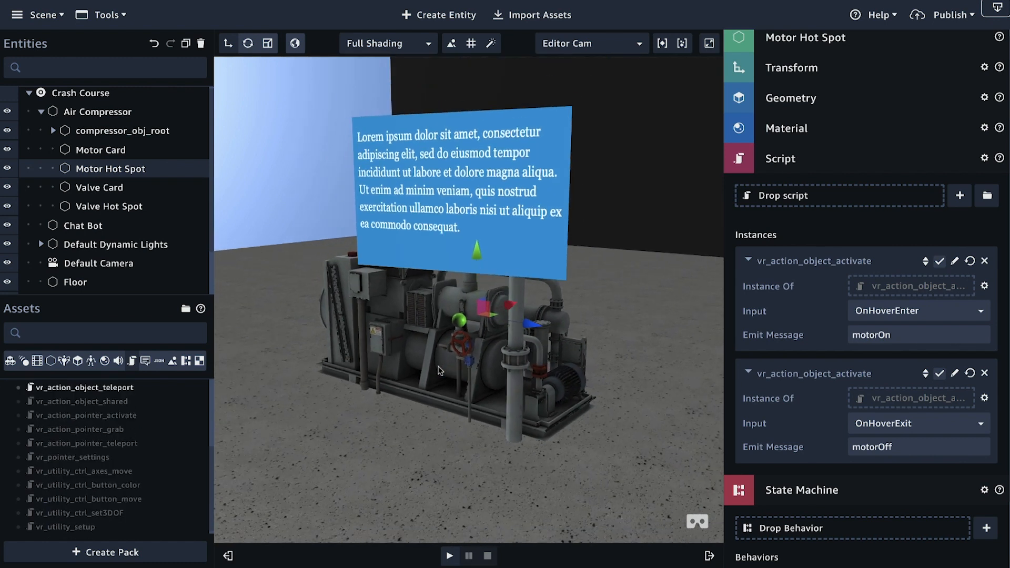
scroll(438, 371, down, 1)
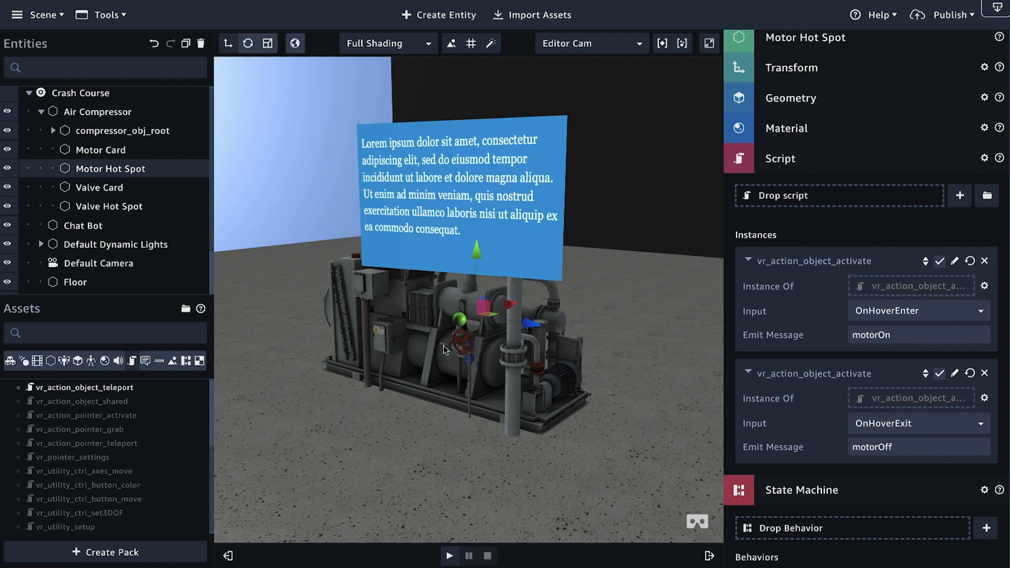
right_drag(577, 341, 284, 305)
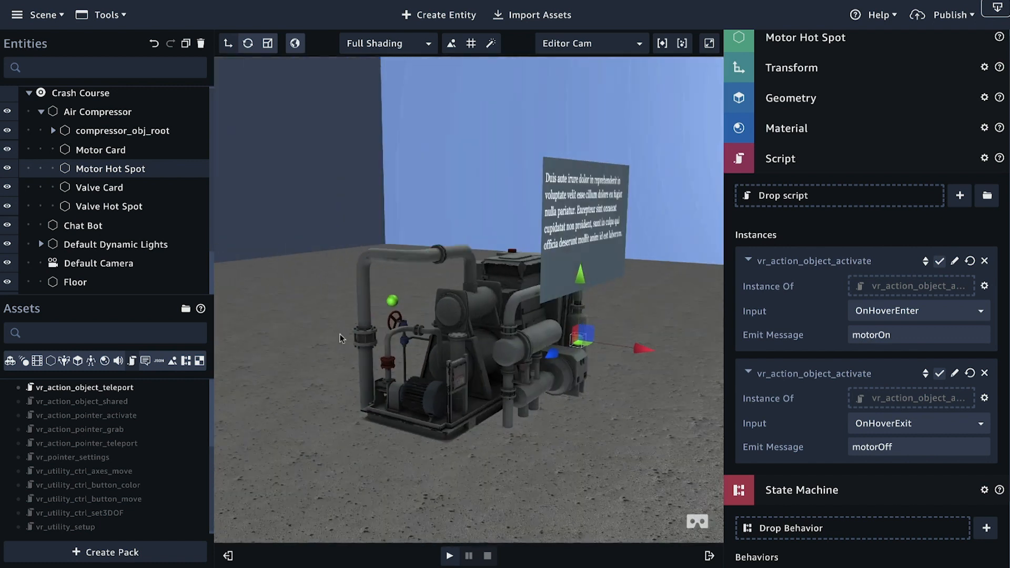
right_drag(530, 361, 368, 365)
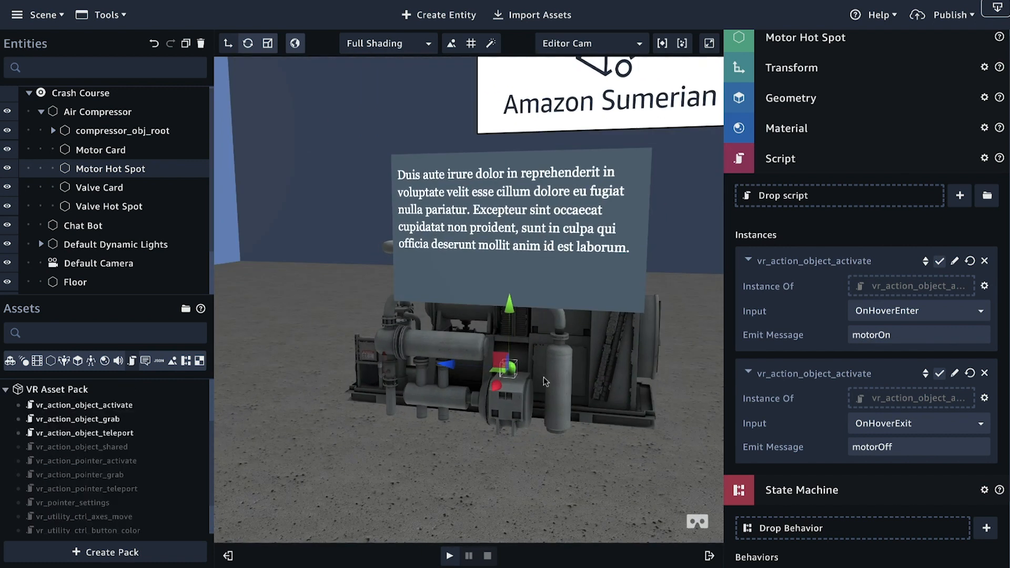
right_drag(543, 376, 509, 380)
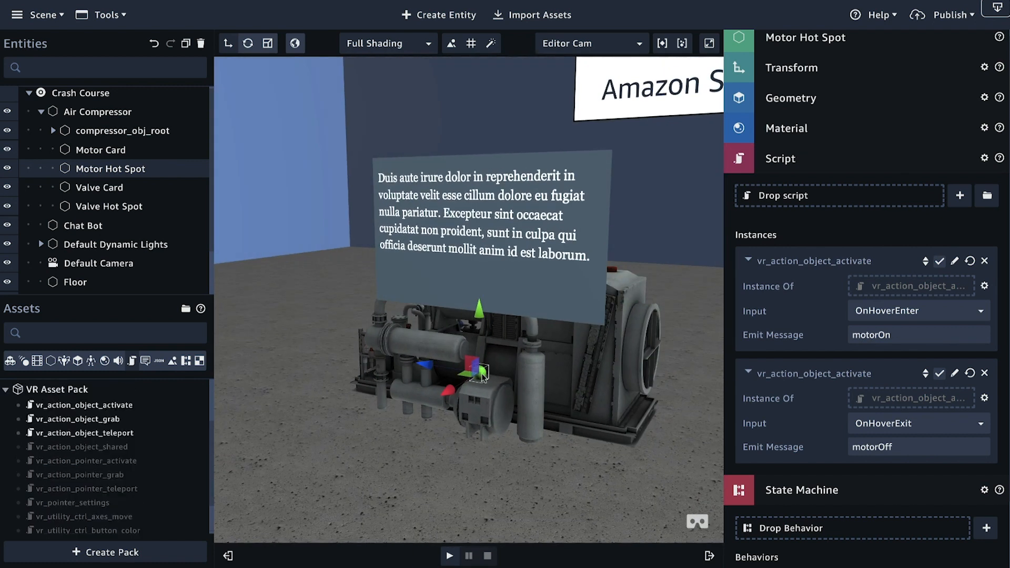
right_drag(585, 370, 610, 373)
right_drag(411, 365, 507, 359)
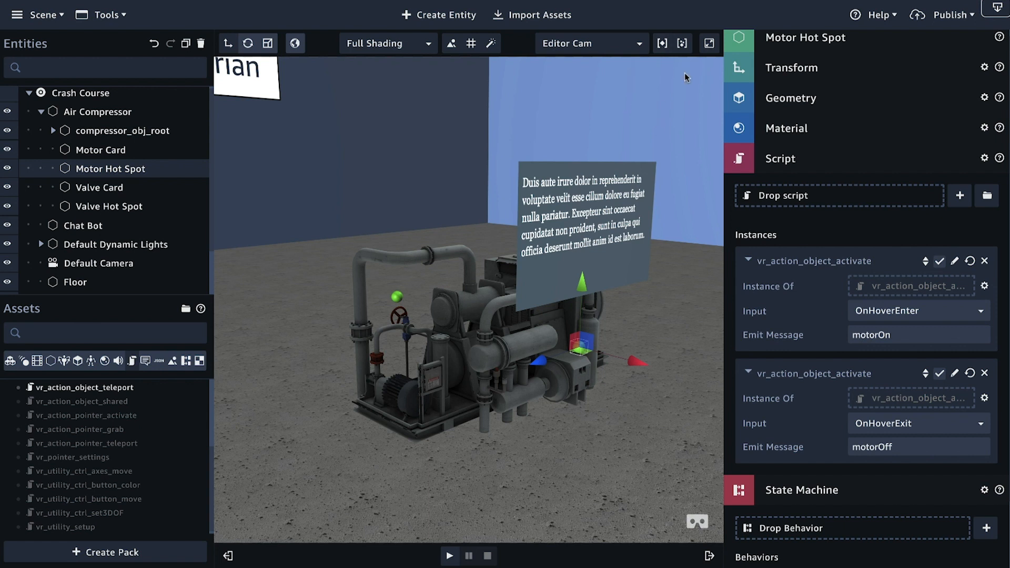
Step: Publish the scene with a public link and copy that link
click(953, 16)
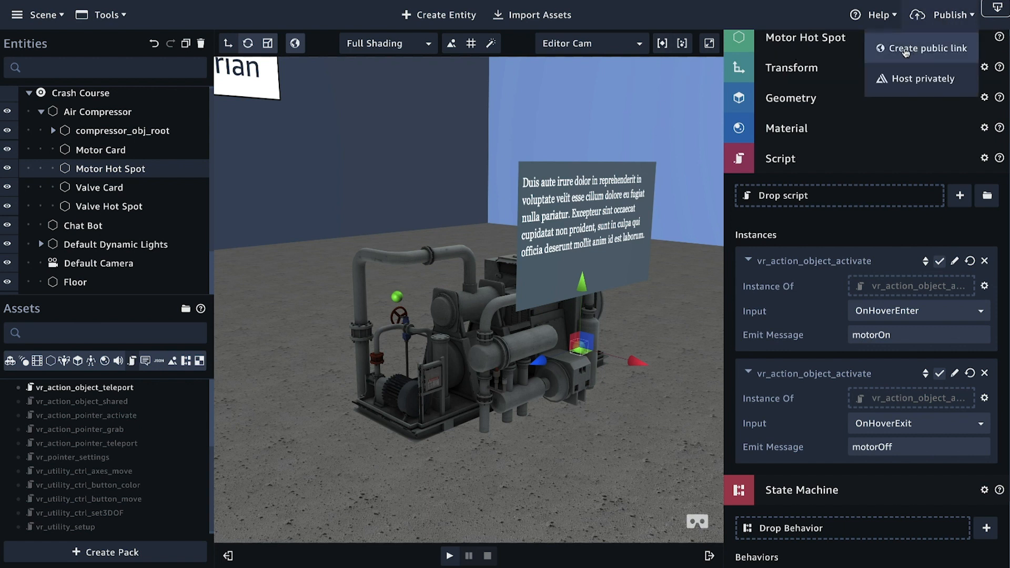
click(927, 50)
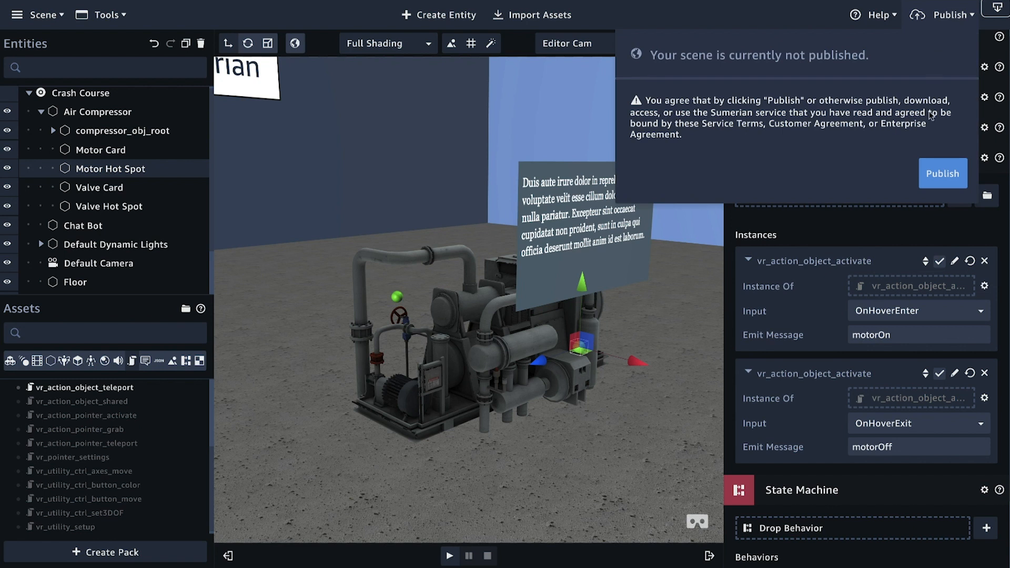
click(940, 173)
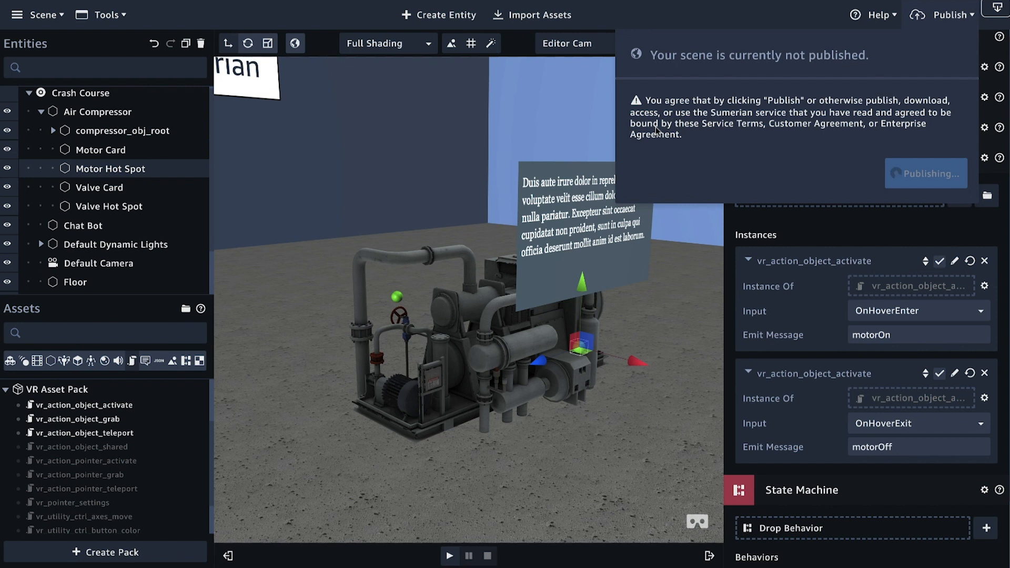
click(937, 109)
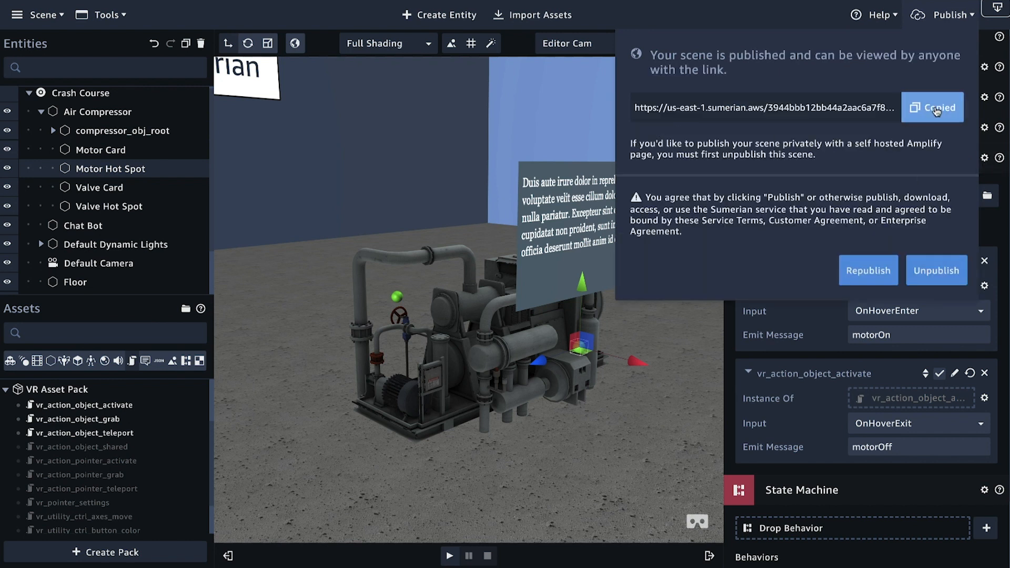
Step: Open the published scene's copied link in a new browser tab
key(super+t)
key(super+v)
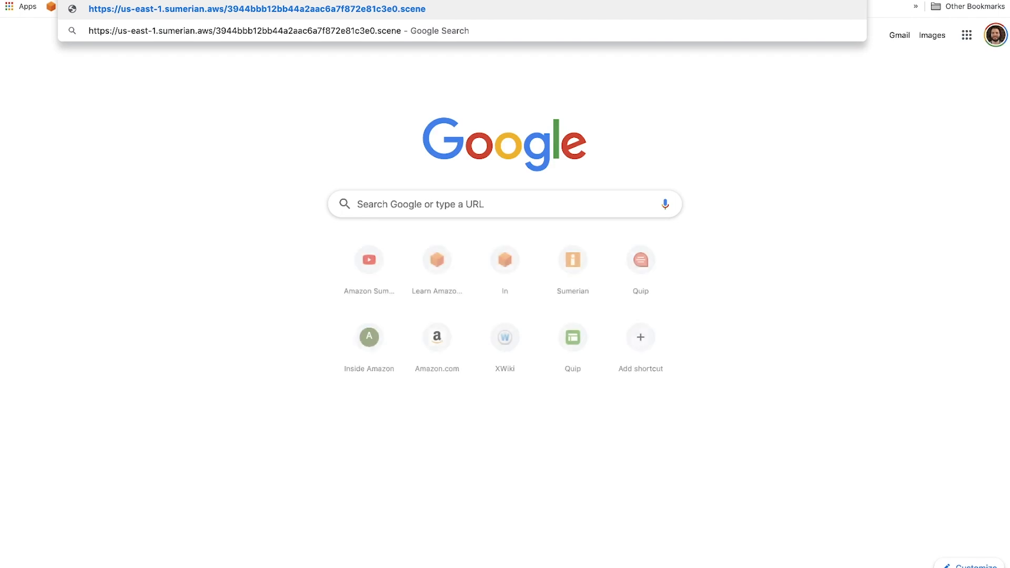
key(Return)
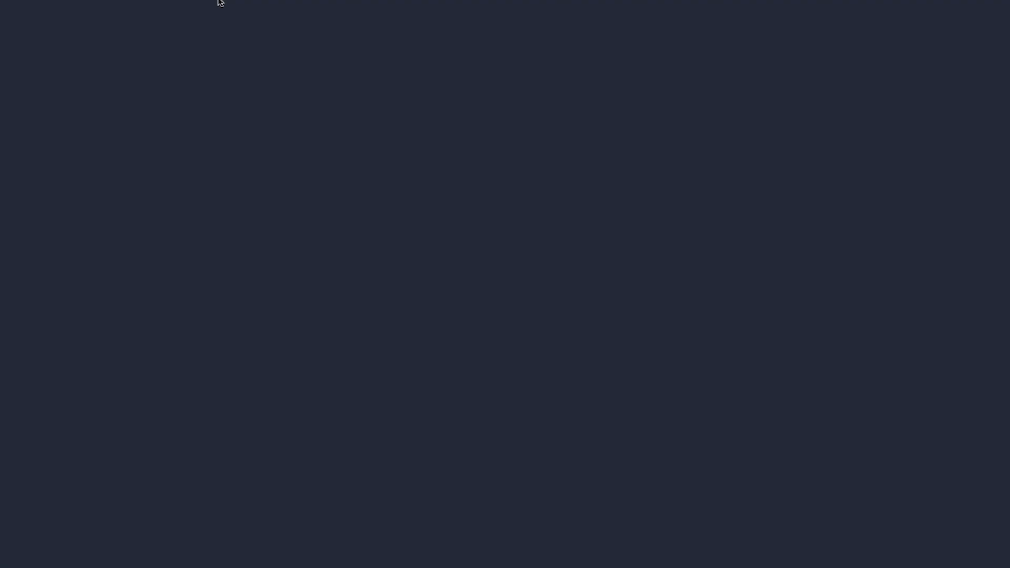